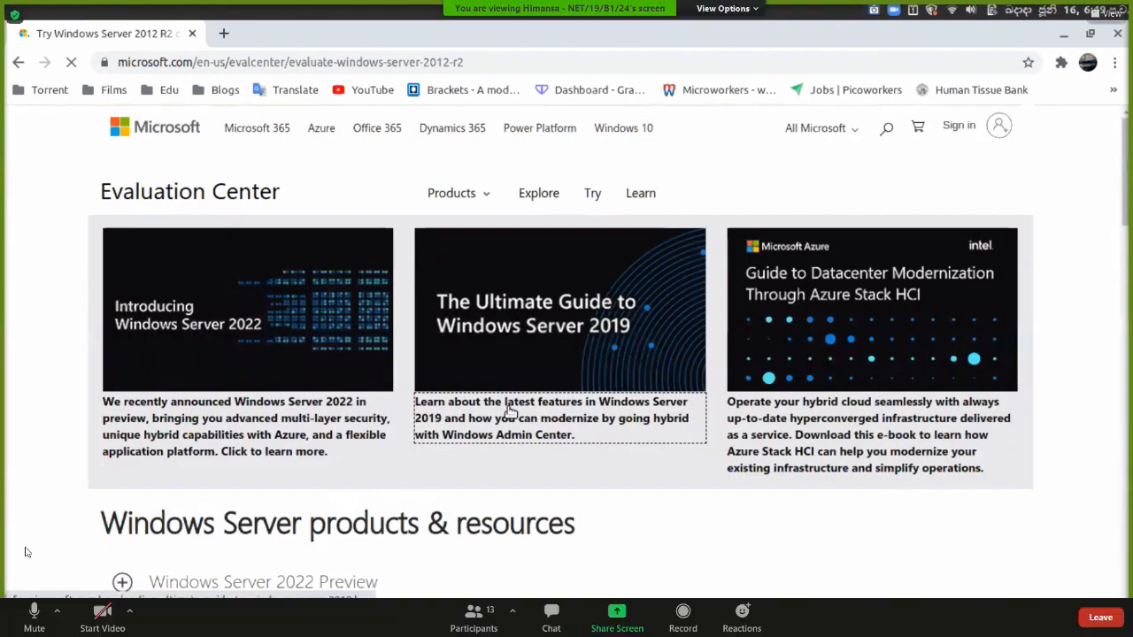
# Choose the ISO option under Windows Server 2012 R2 and continue to the registration form.
pyautogui.scroll(-3, 512, 411)
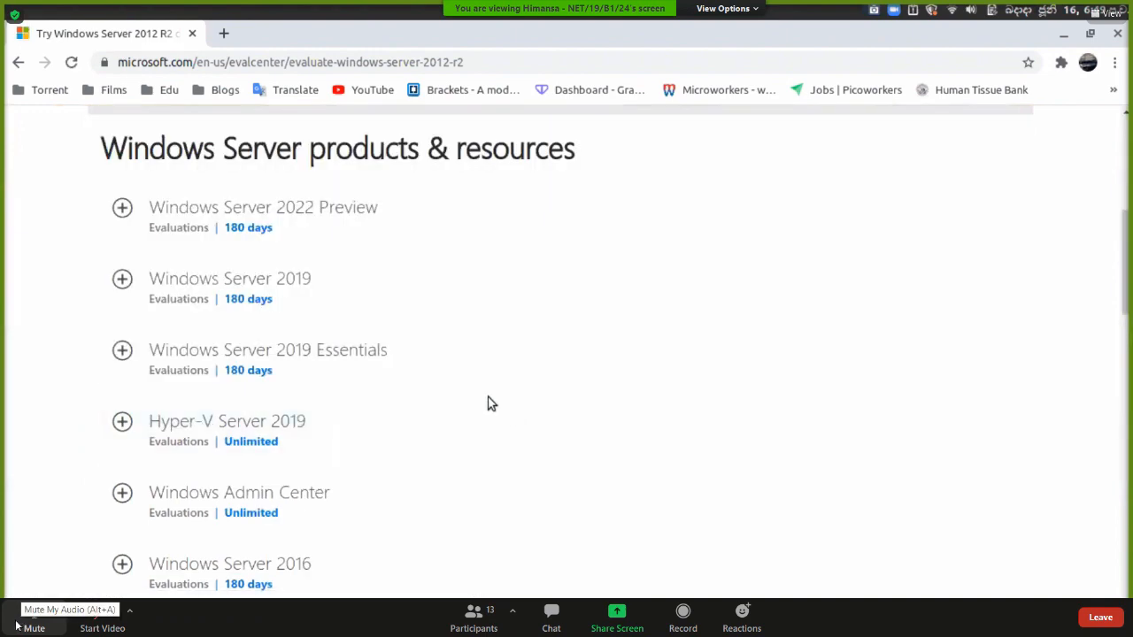
pyautogui.scroll(-5, 383, 323)
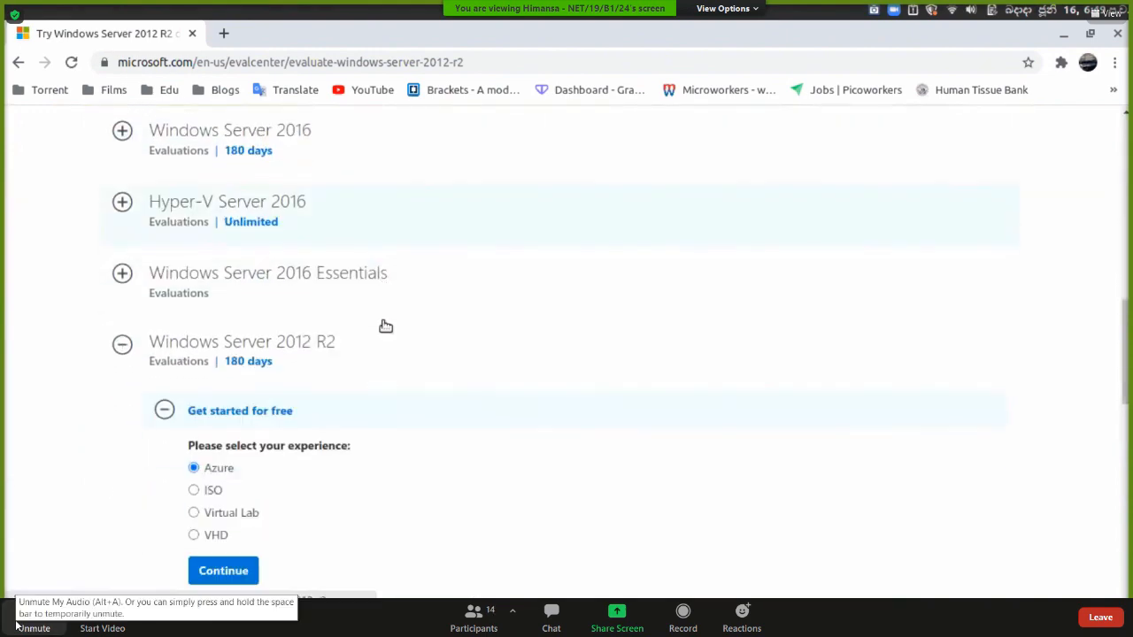
pyautogui.scroll(-2, 381, 324)
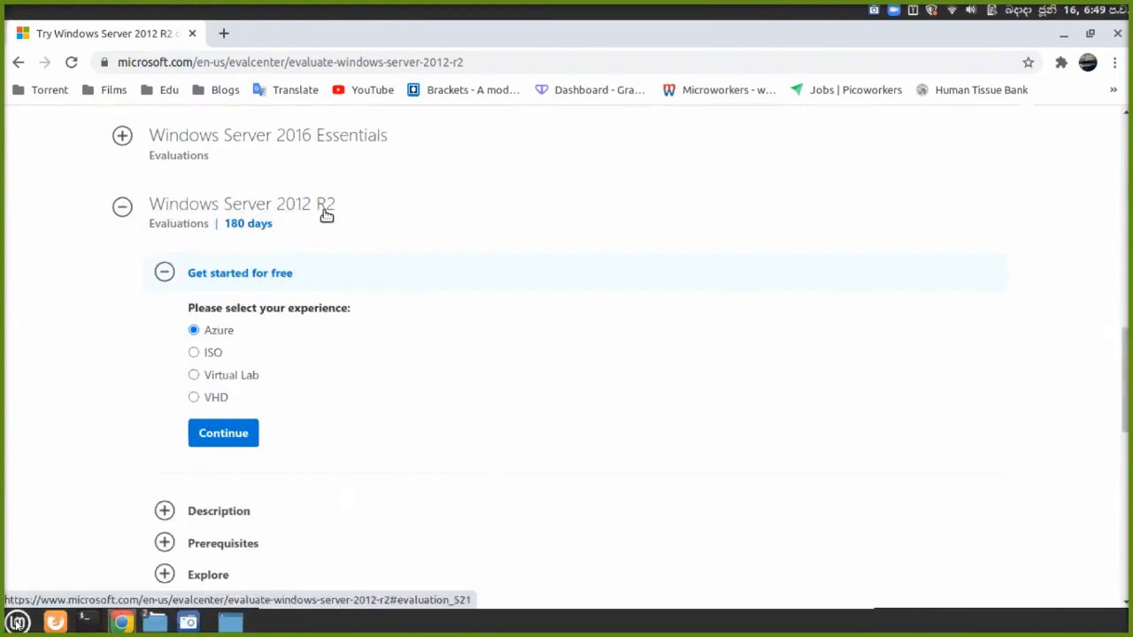
pyautogui.click(207, 355)
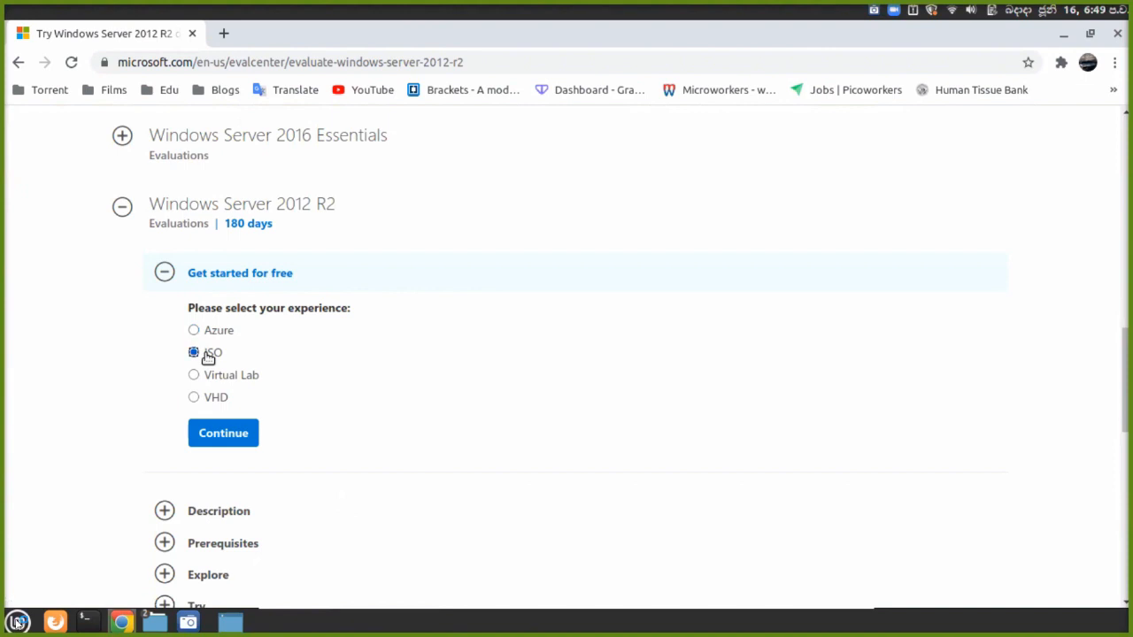
pyautogui.scroll(-1, 257, 392)
pyautogui.click(238, 398)
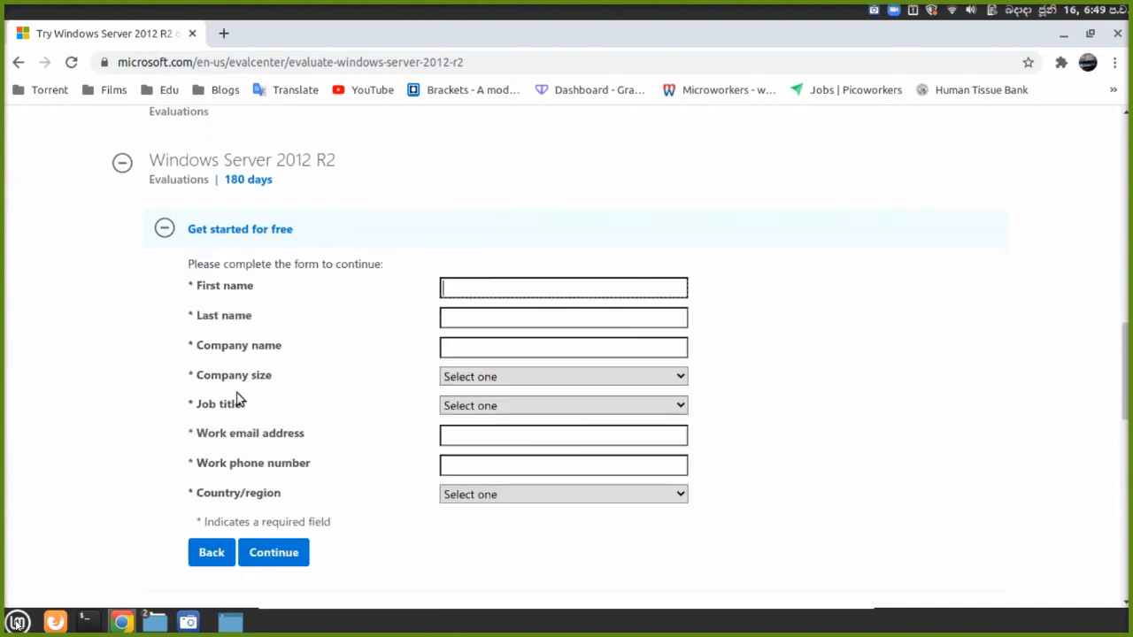
# Fill the first name, last name, phone and country from saved autofill details.
pyautogui.scroll(-3, 237, 396)
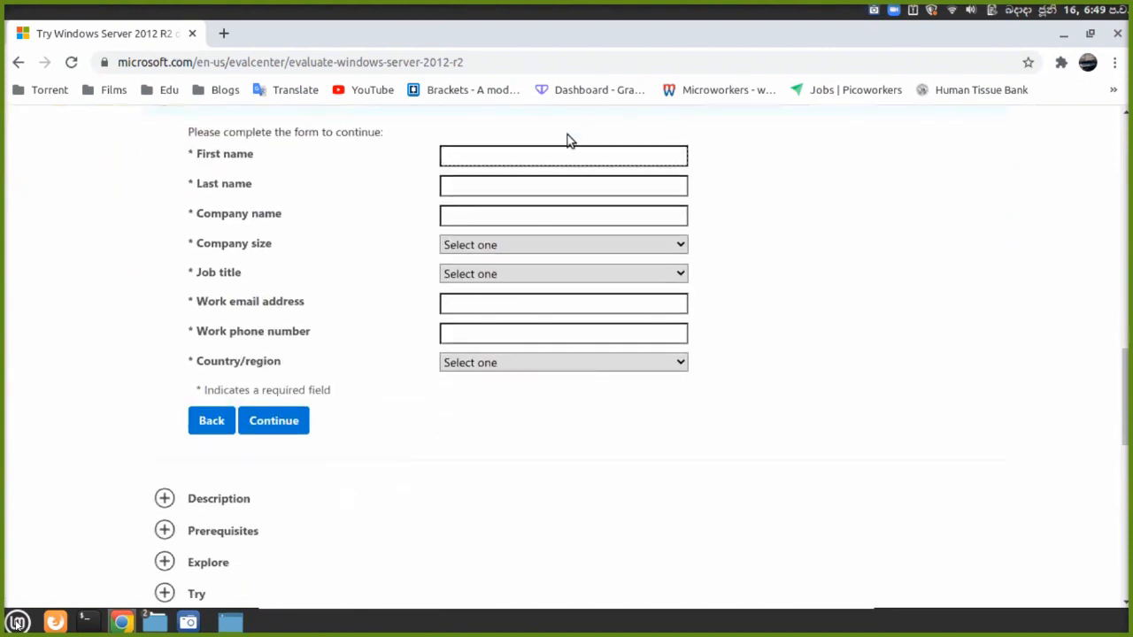
pyautogui.click(553, 157)
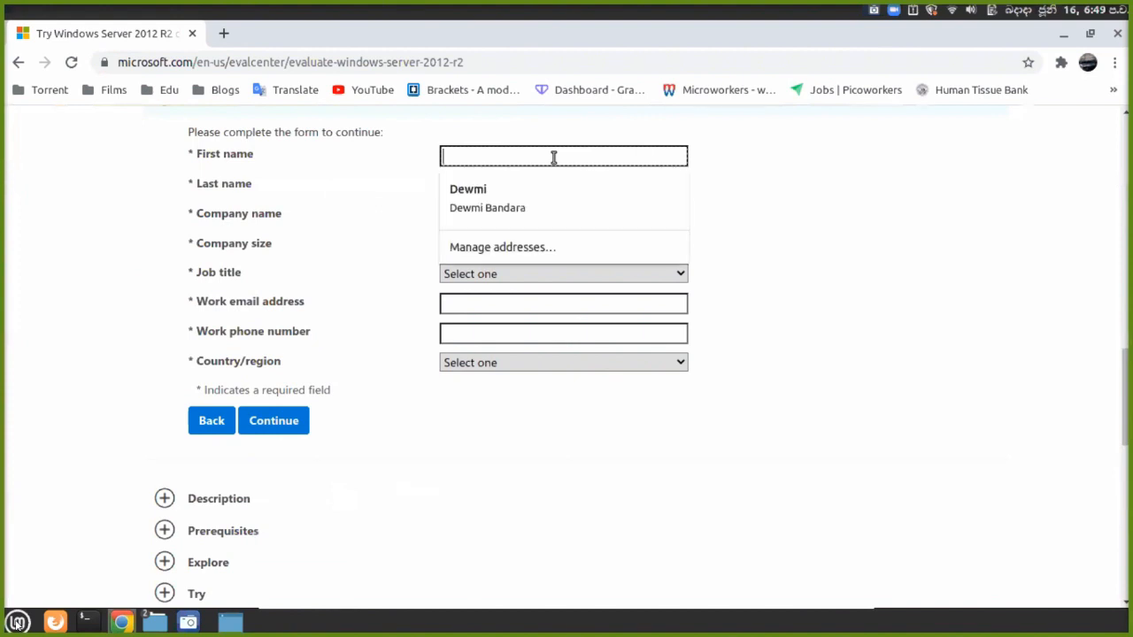
pyautogui.write('Hi')
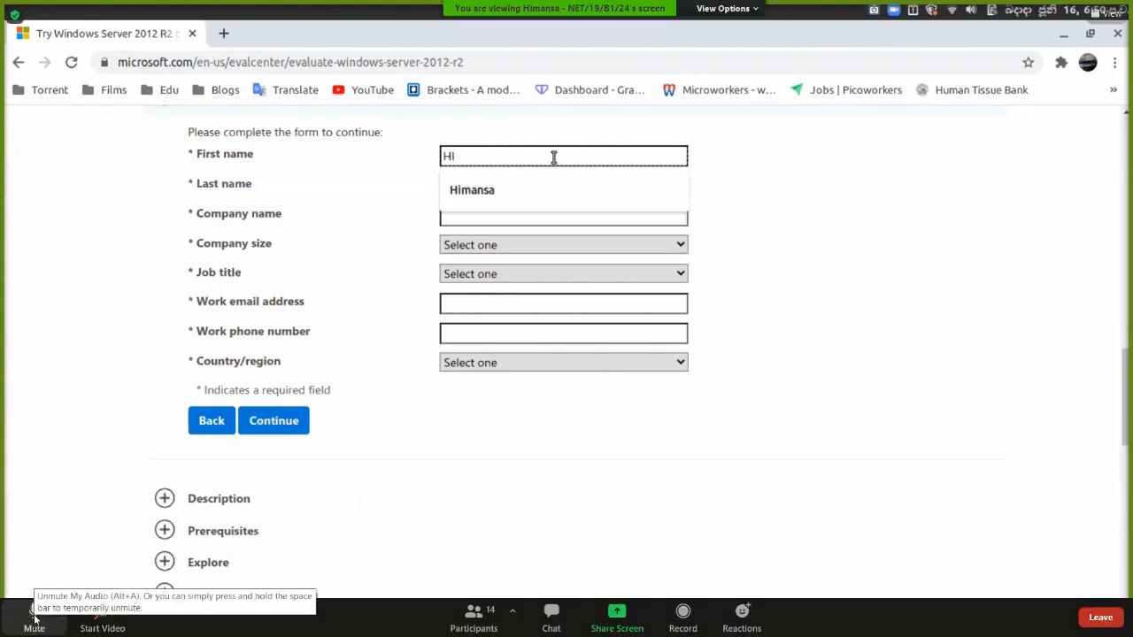
pyautogui.press('Return')
pyautogui.click(33, 619)
pyautogui.click(554, 157)
pyautogui.press('BackSpace')
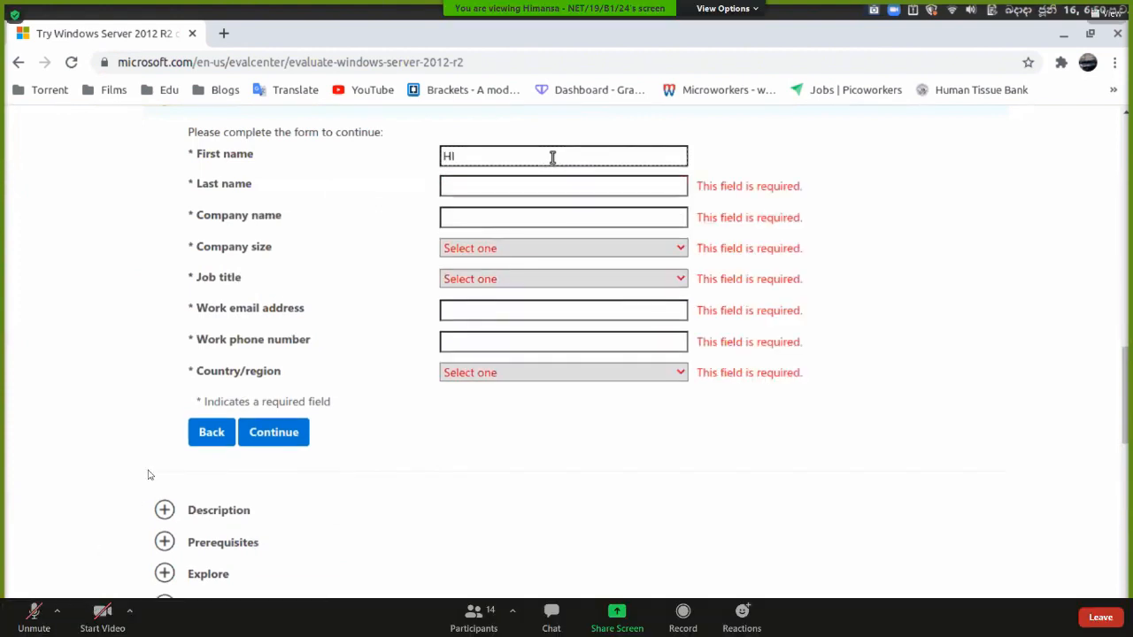
pyautogui.click(519, 189)
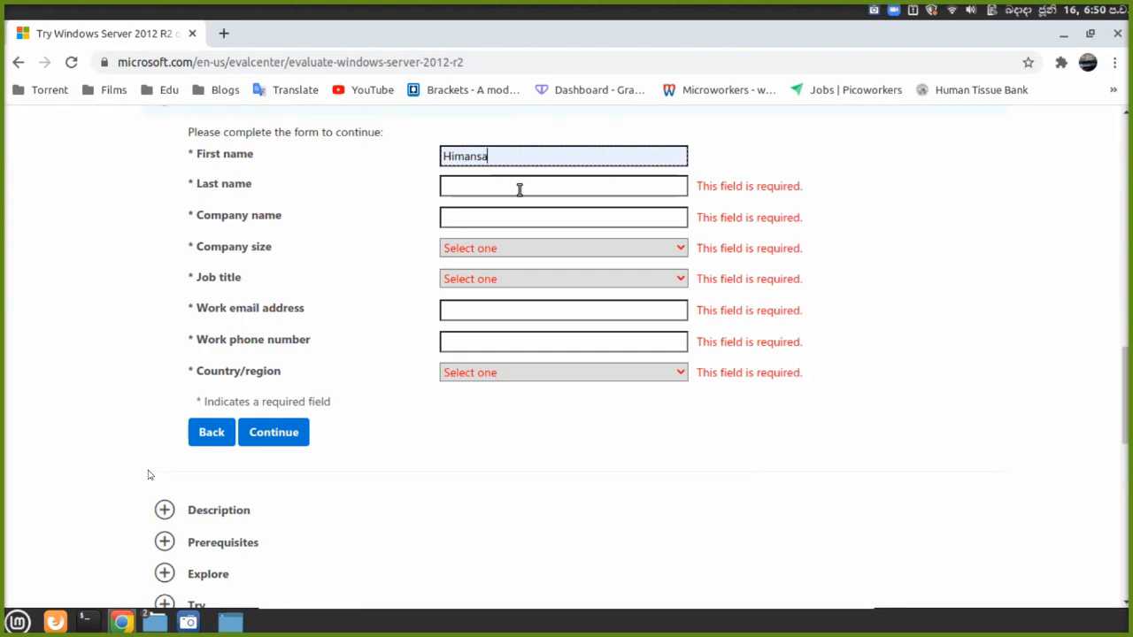
pyautogui.click(520, 188)
pyautogui.click(506, 217)
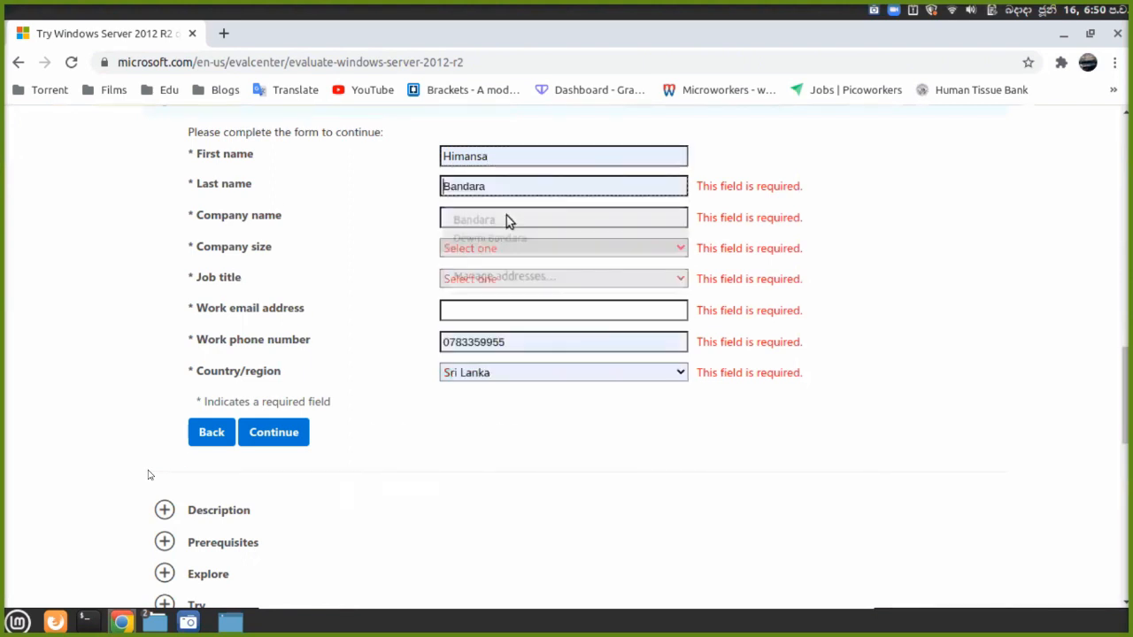
# Enter company 'fds', size 1, job title Analyst/Press, autofill the work email, and submit.
pyautogui.click(521, 221)
pyautogui.write('fds')
pyautogui.click(512, 245)
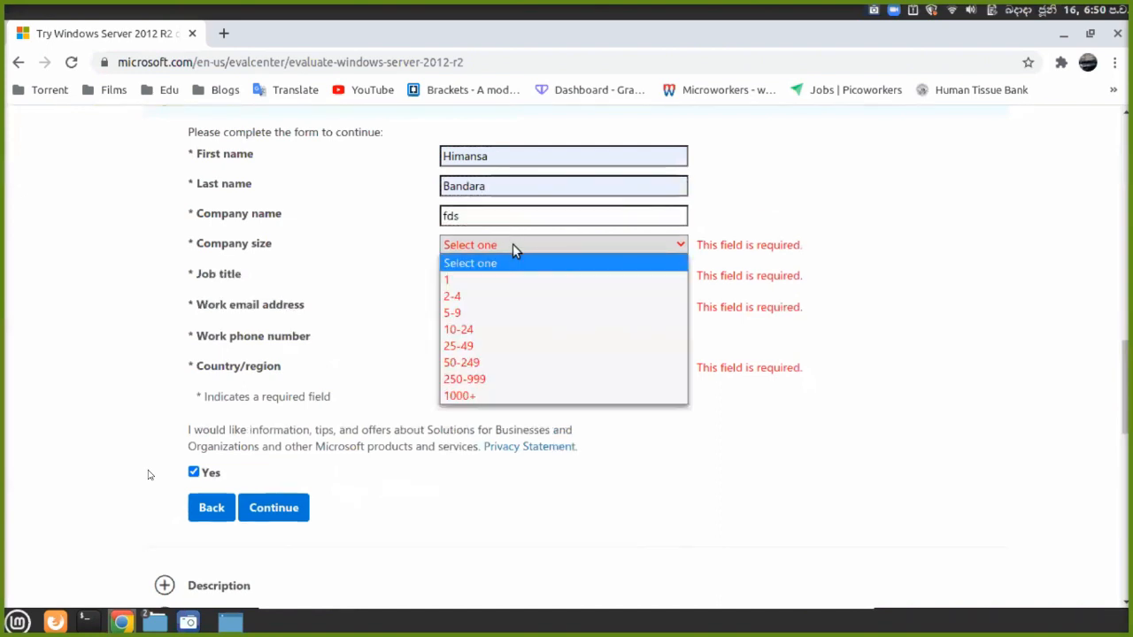
pyautogui.click(495, 276)
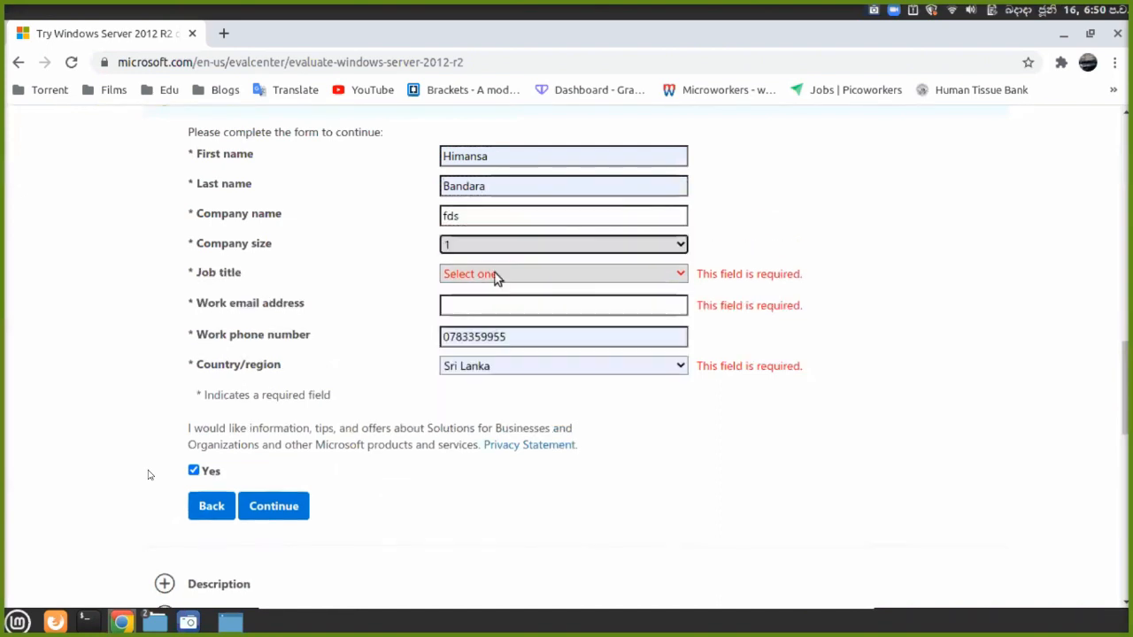
pyautogui.click(495, 274)
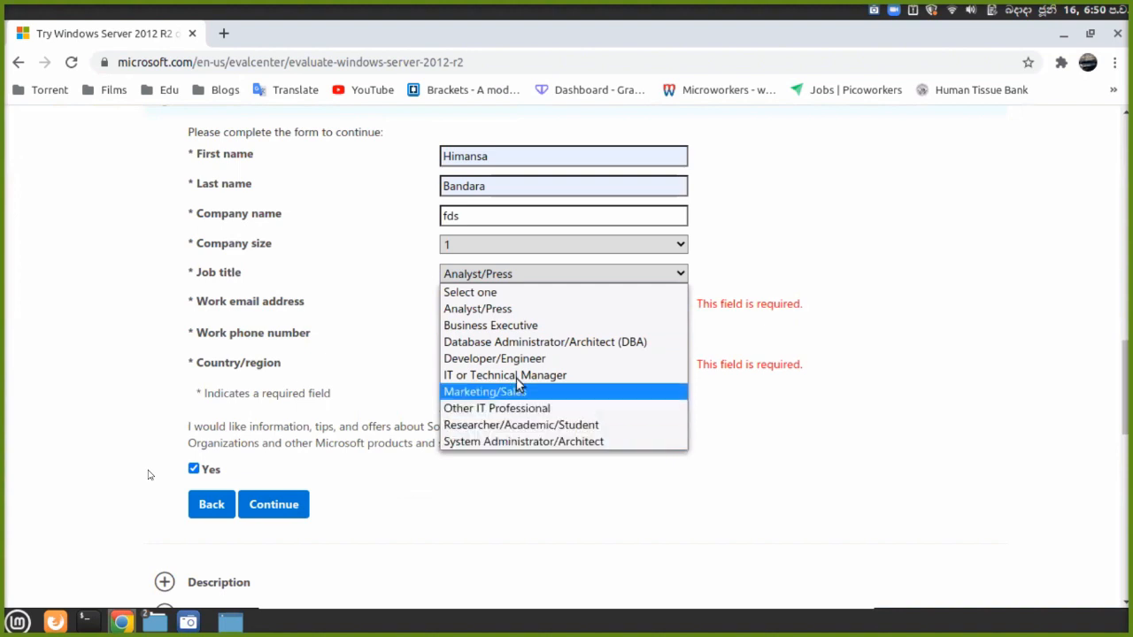
pyautogui.click(546, 311)
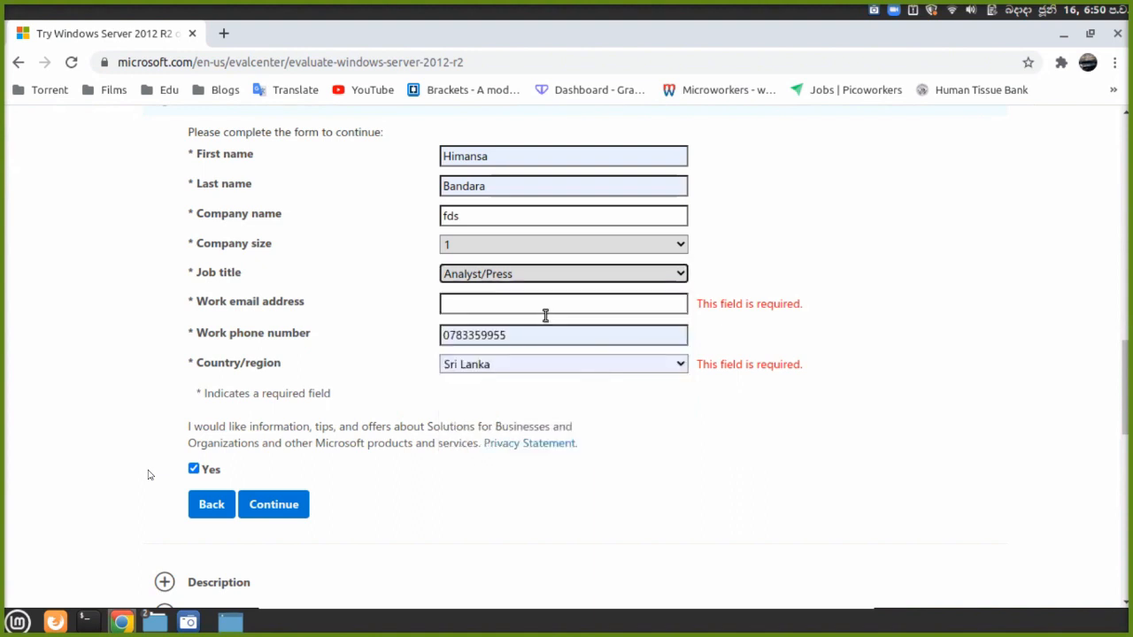
pyautogui.click(537, 308)
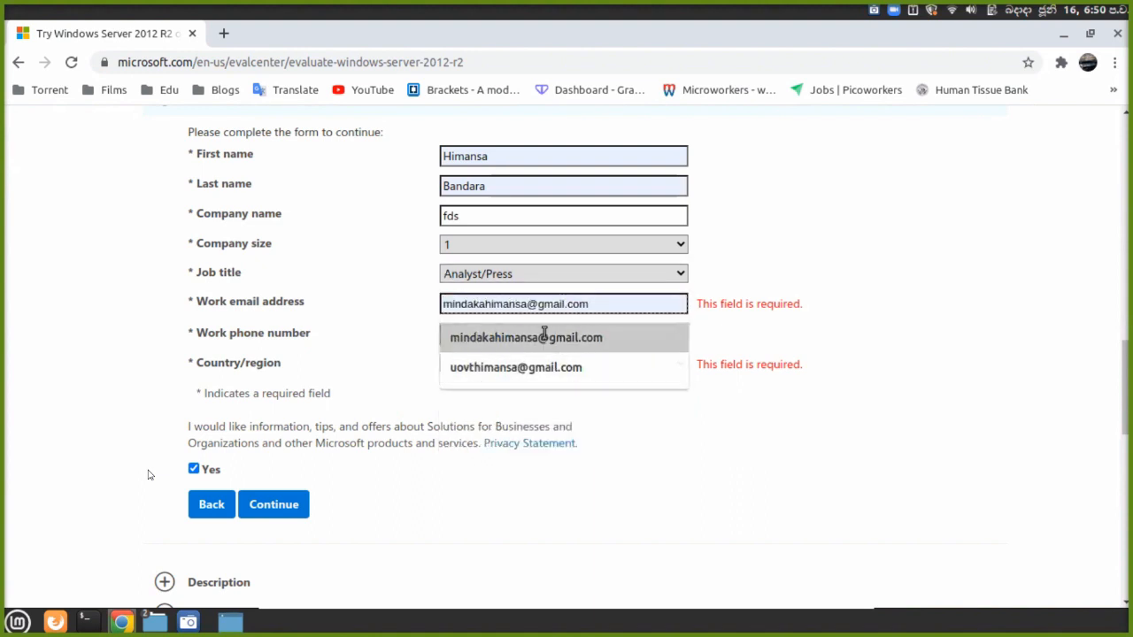
pyautogui.click(545, 335)
pyautogui.click(277, 503)
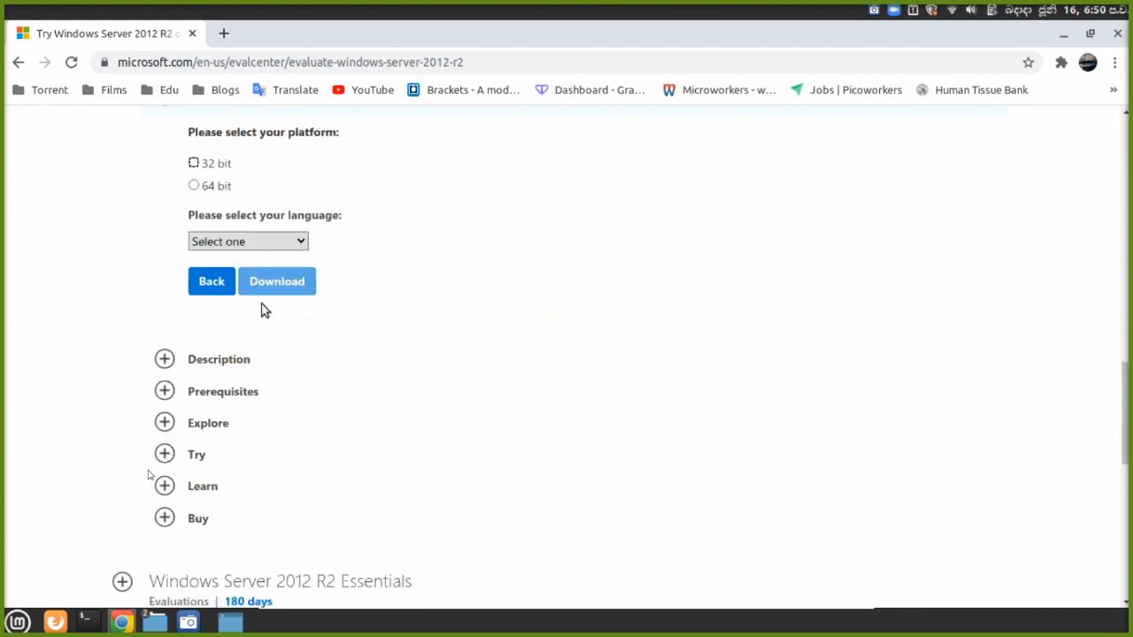
# Pick English and 64 bit, then start the Windows Server 2012 R2 ISO download.
pyautogui.click(292, 244)
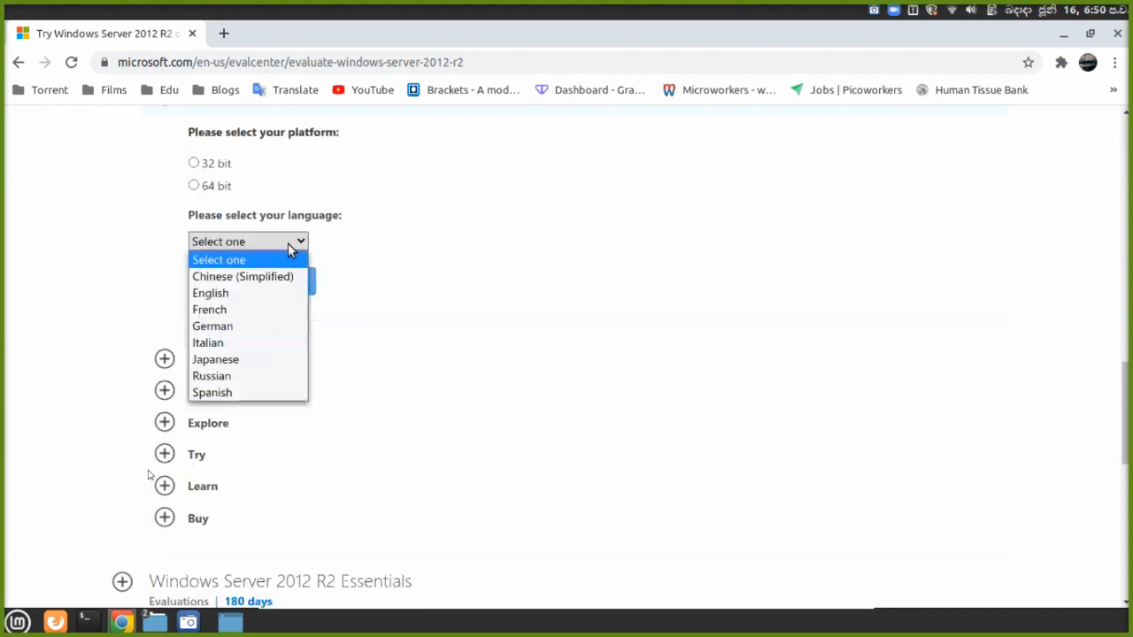
pyautogui.click(256, 297)
pyautogui.click(194, 186)
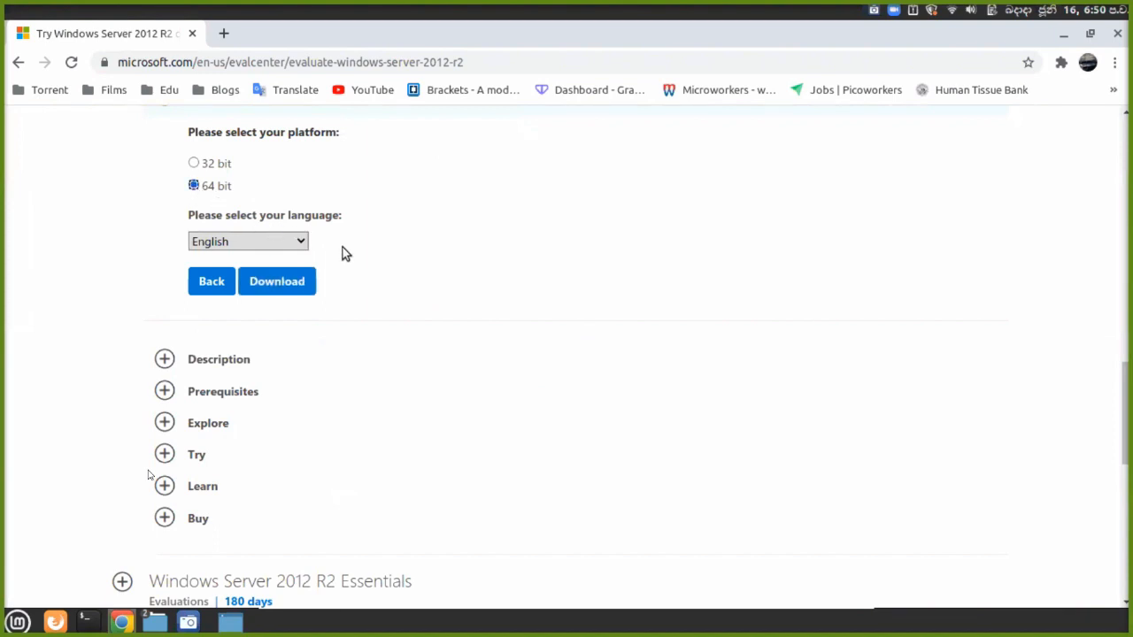
pyautogui.scroll(-1, 343, 247)
pyautogui.scroll(2, 343, 246)
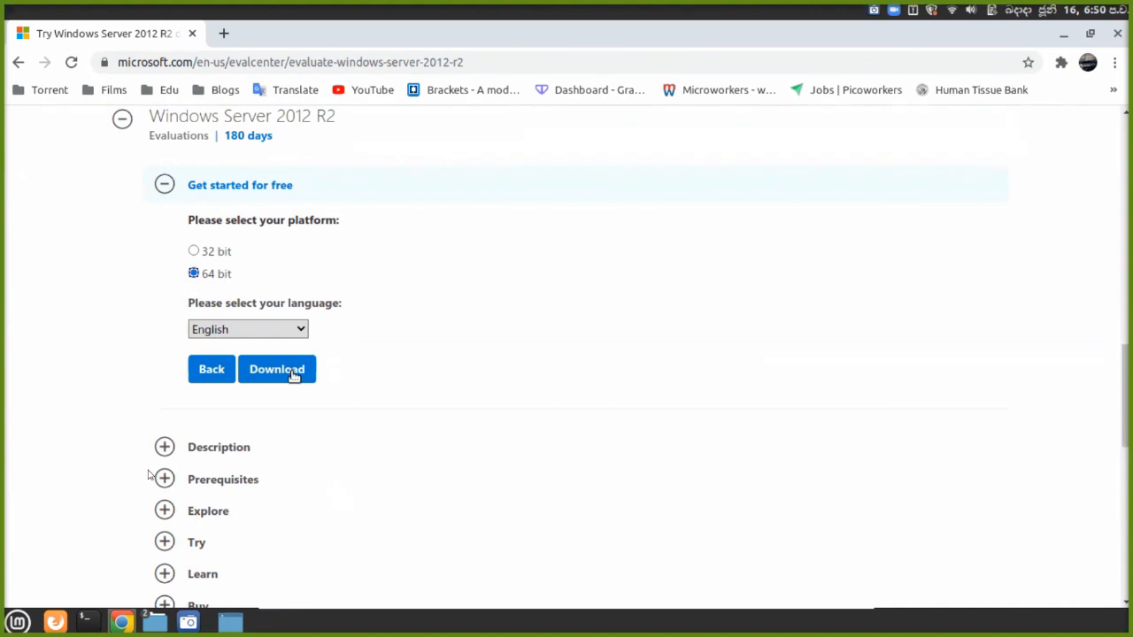
pyautogui.click(293, 372)
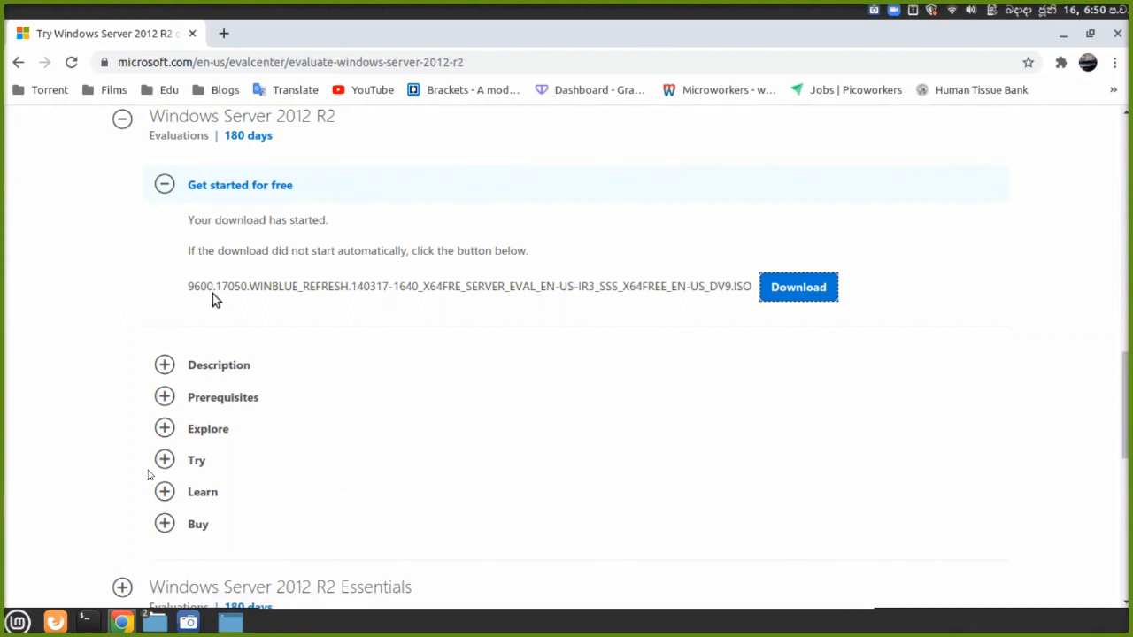
pyautogui.scroll(1, 214, 297)
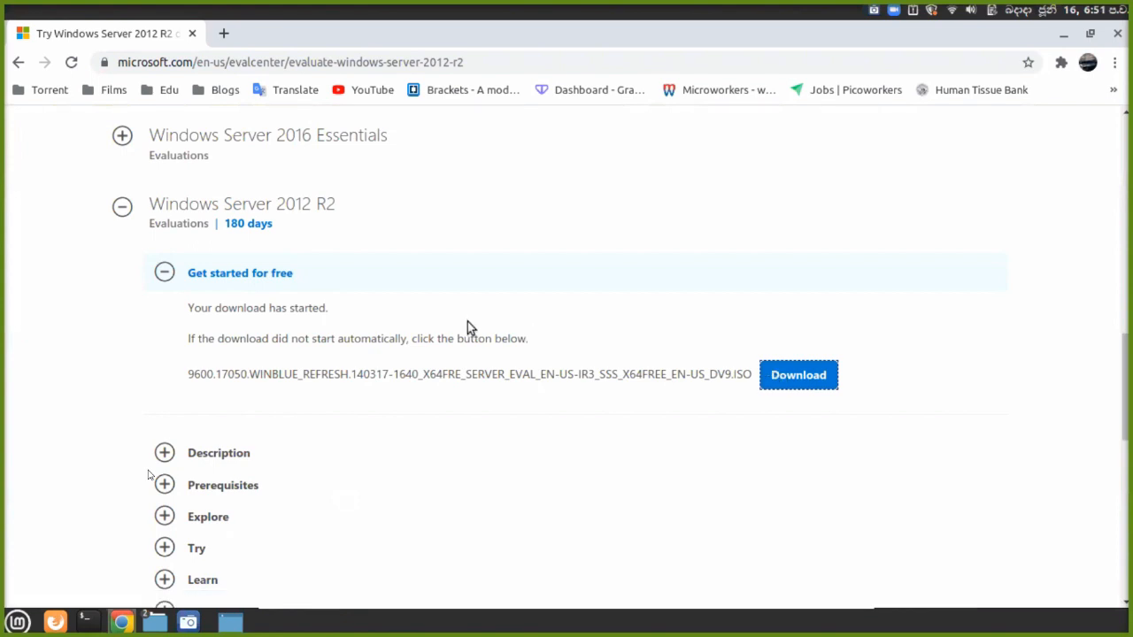
pyautogui.click(785, 379)
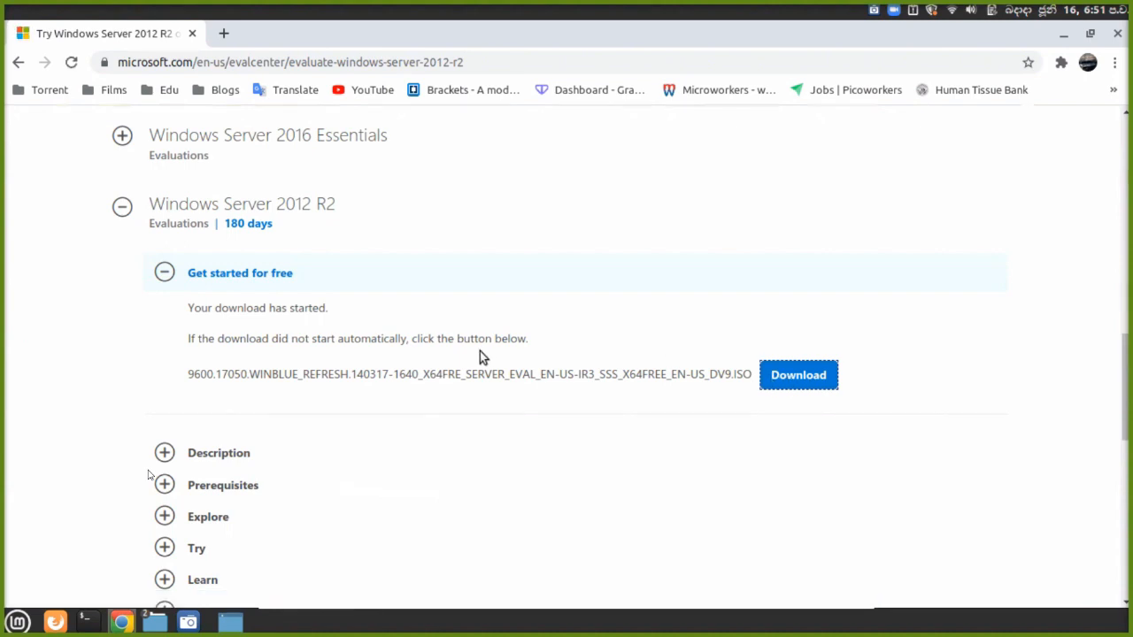
pyautogui.scroll(-2, 480, 352)
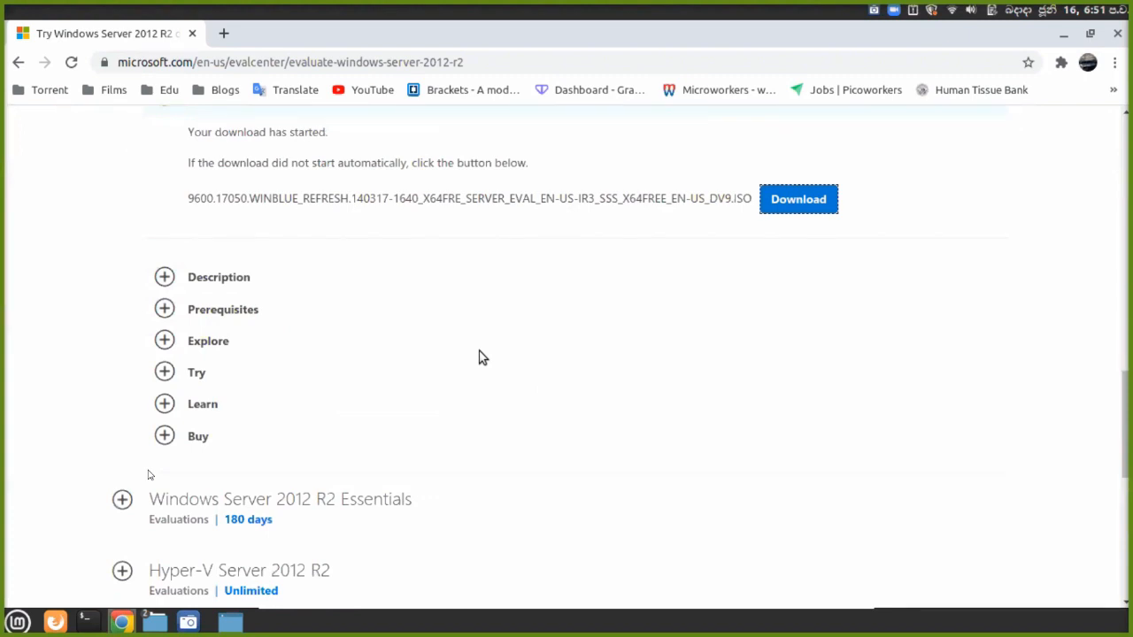
pyautogui.scroll(2, 483, 356)
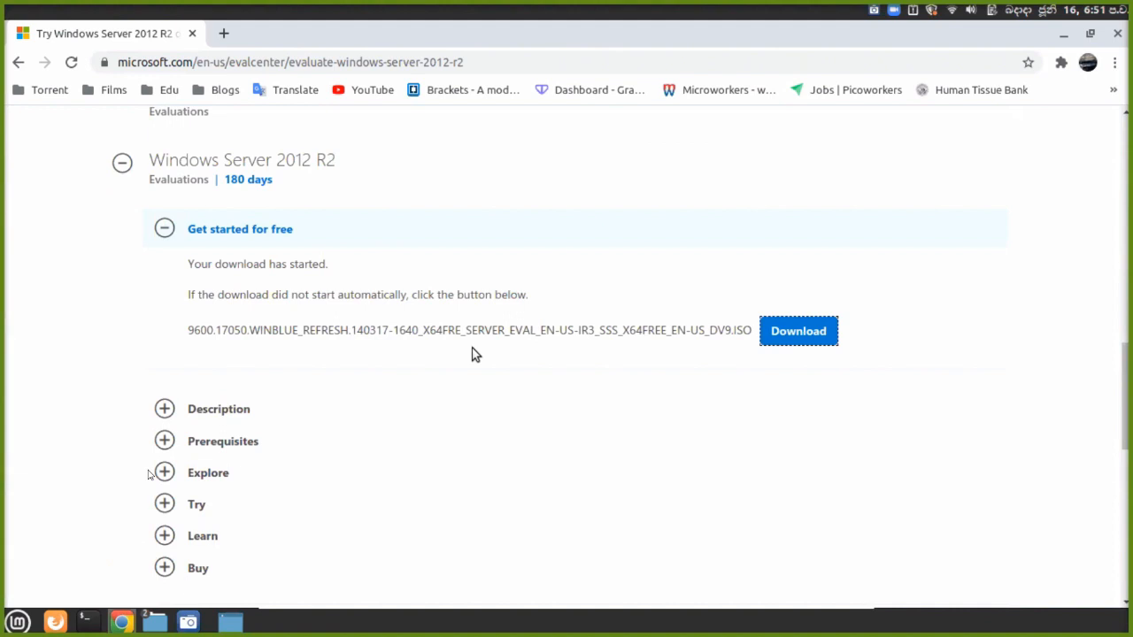
pyautogui.click(1115, 63)
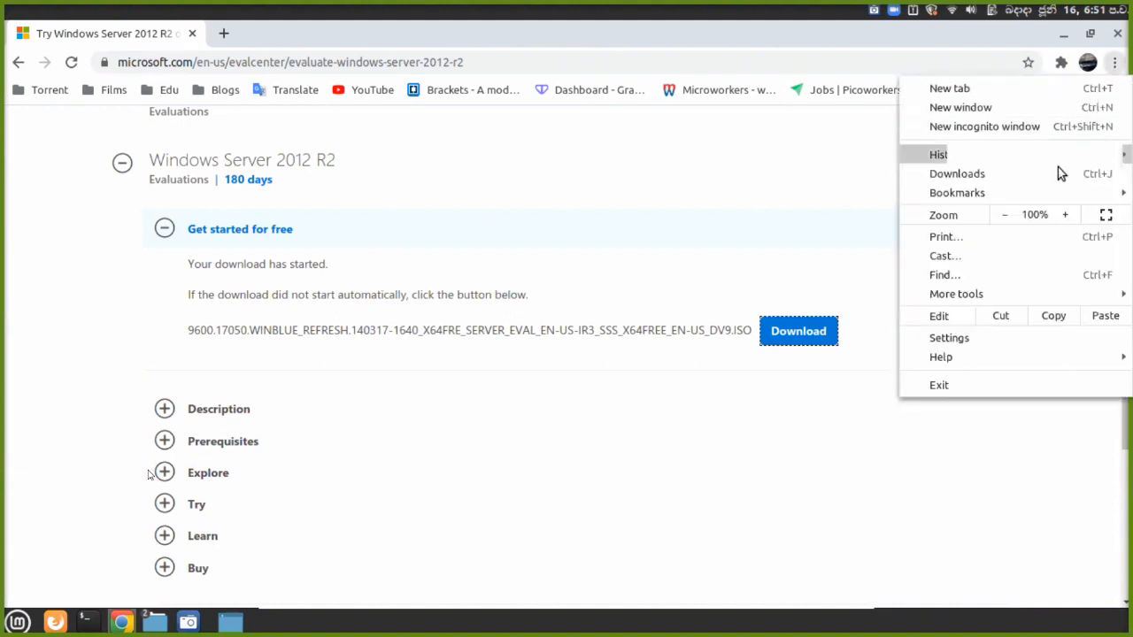
pyautogui.moveTo(1007, 292)
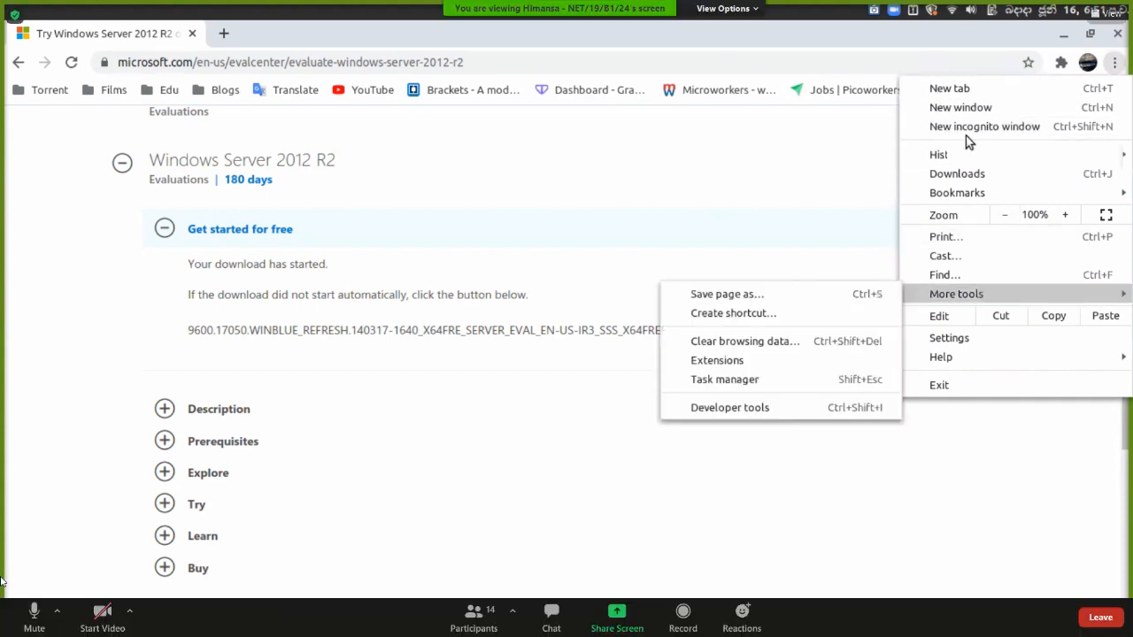
pyautogui.click(794, 356)
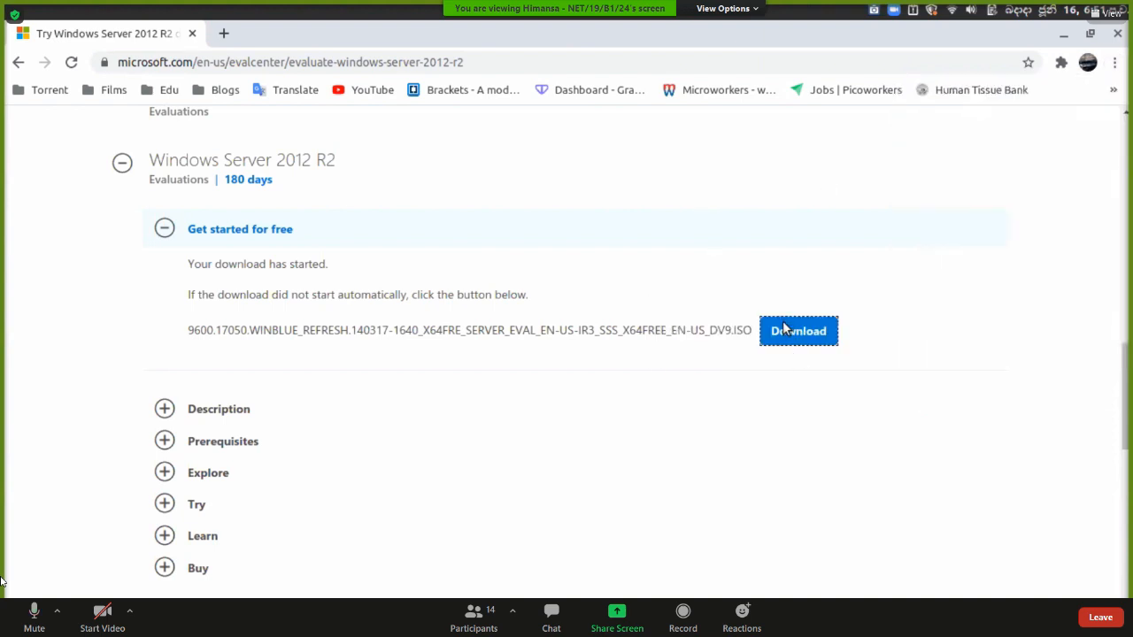
pyautogui.scroll(-3, 688, 346)
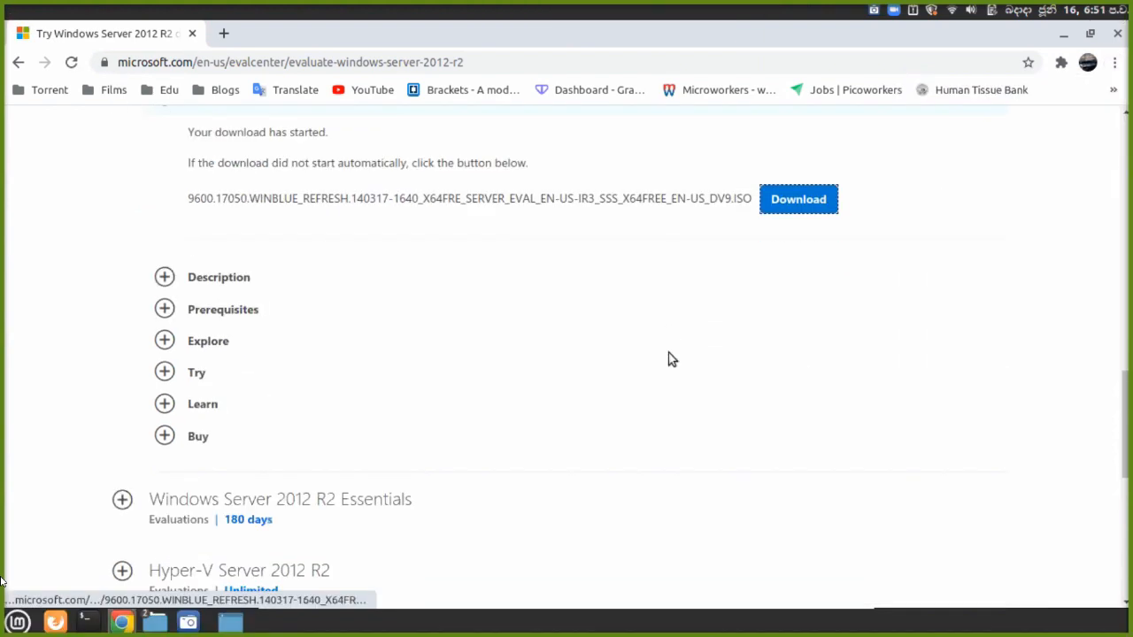
pyautogui.scroll(-4, 670, 359)
pyautogui.scroll(8, 670, 358)
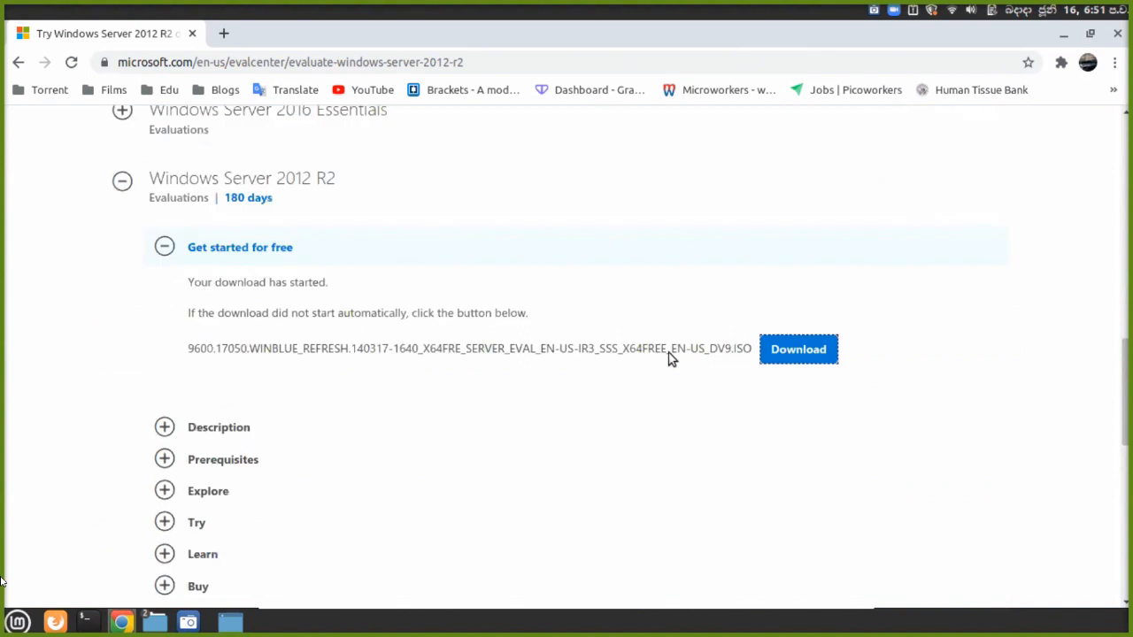
pyautogui.click(1113, 64)
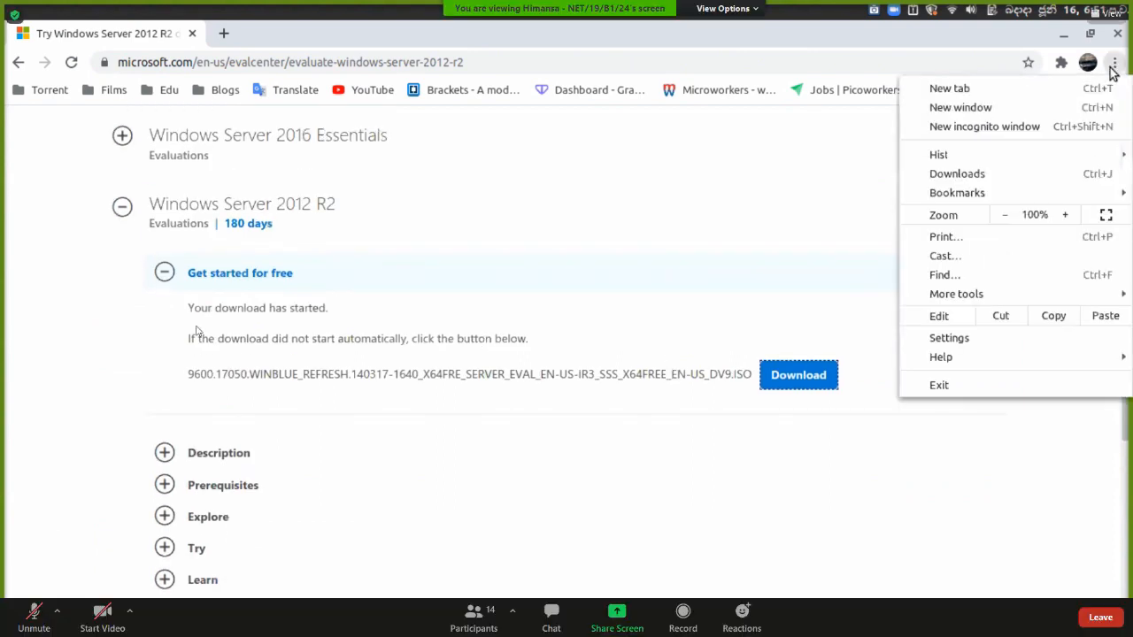
pyautogui.click(724, 249)
pyautogui.rightClick(928, 303)
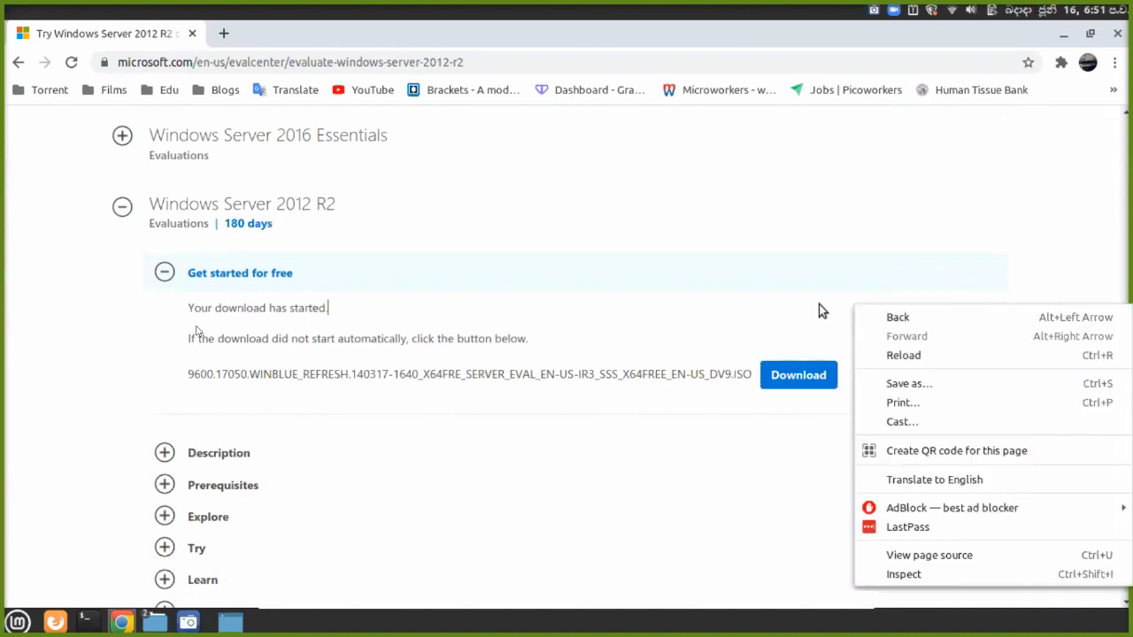
pyautogui.click(927, 556)
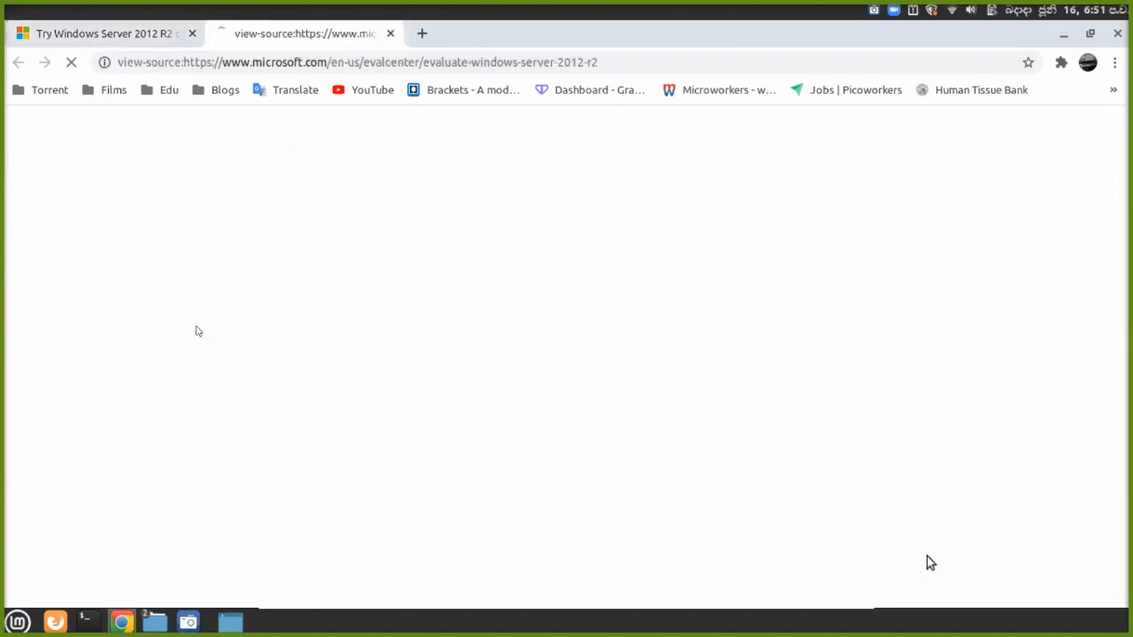
pyautogui.click(390, 34)
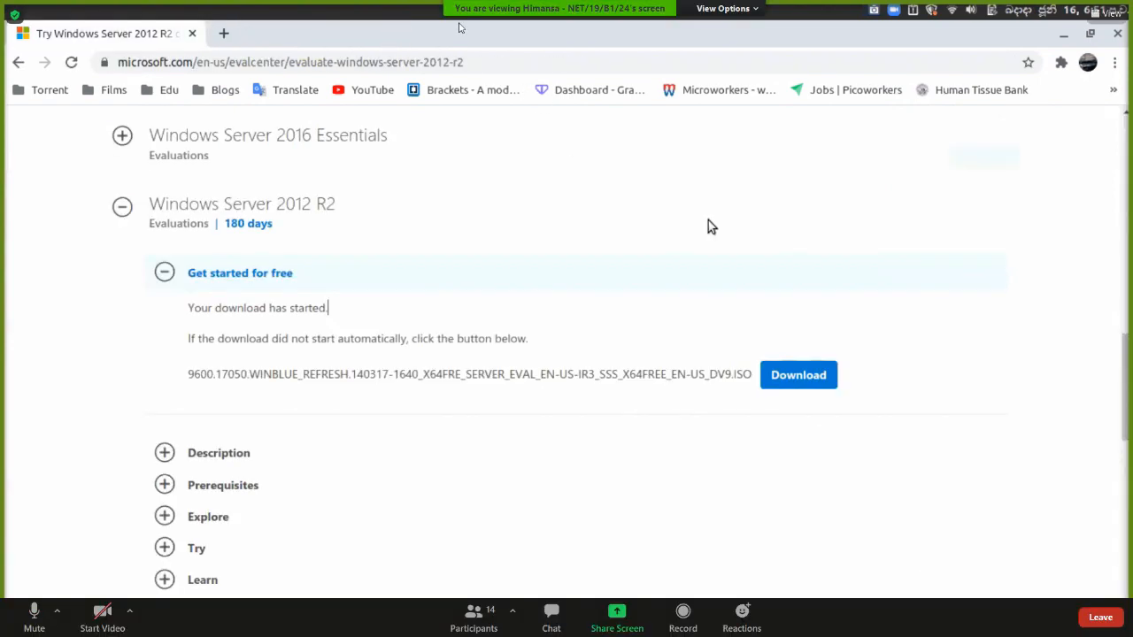
pyautogui.rightClick(879, 268)
# Open Chrome's developer tools via Inspect and show More tools in the DevTools menu.
pyautogui.click(931, 542)
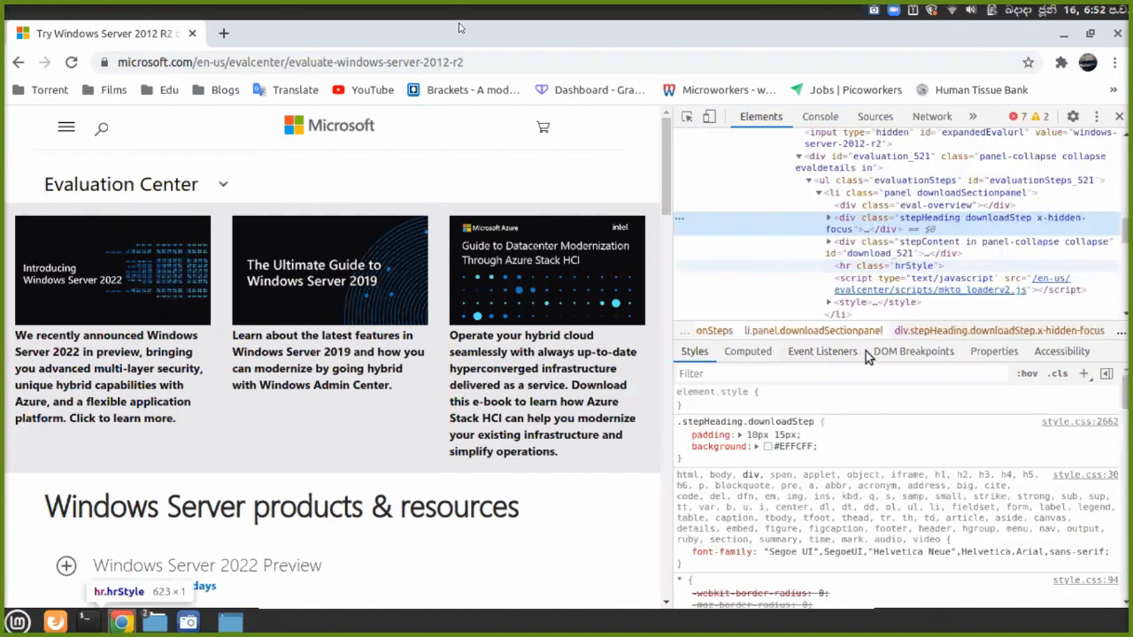
pyautogui.click(1096, 116)
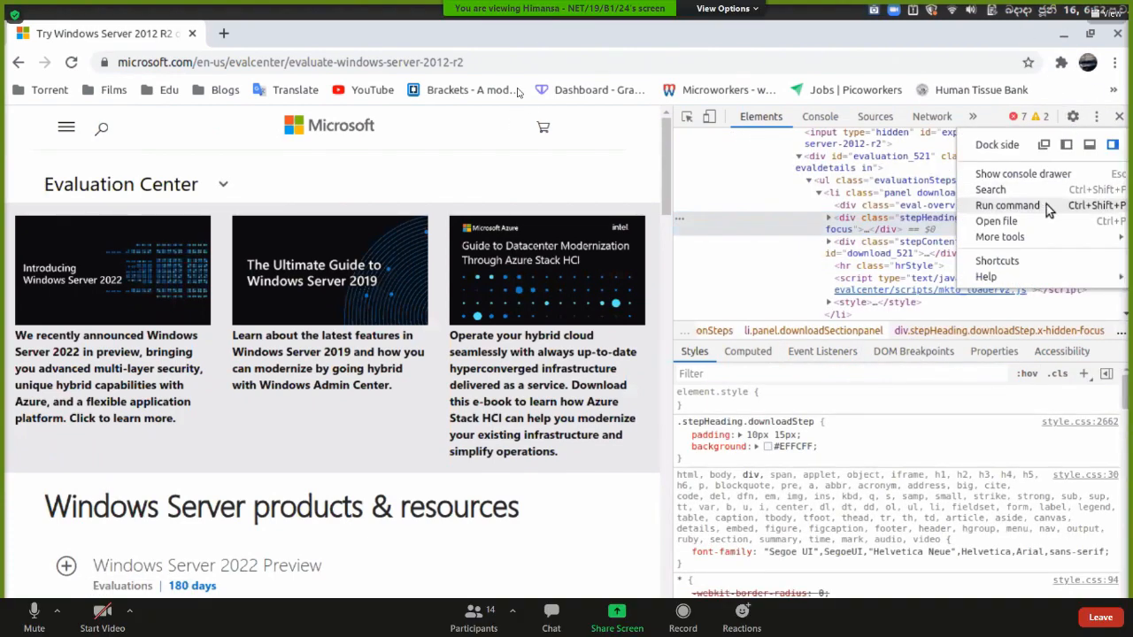
pyautogui.moveTo(1050, 237)
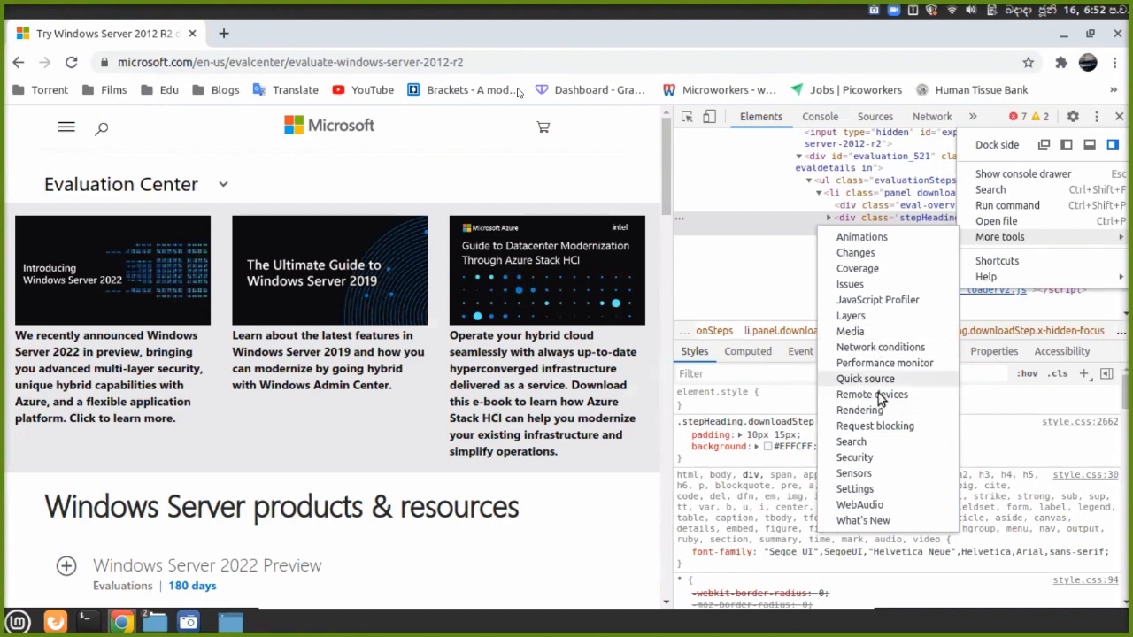
# Open DevTools Settings, browse the Preferences page, and close Settings.
pyautogui.click(854, 489)
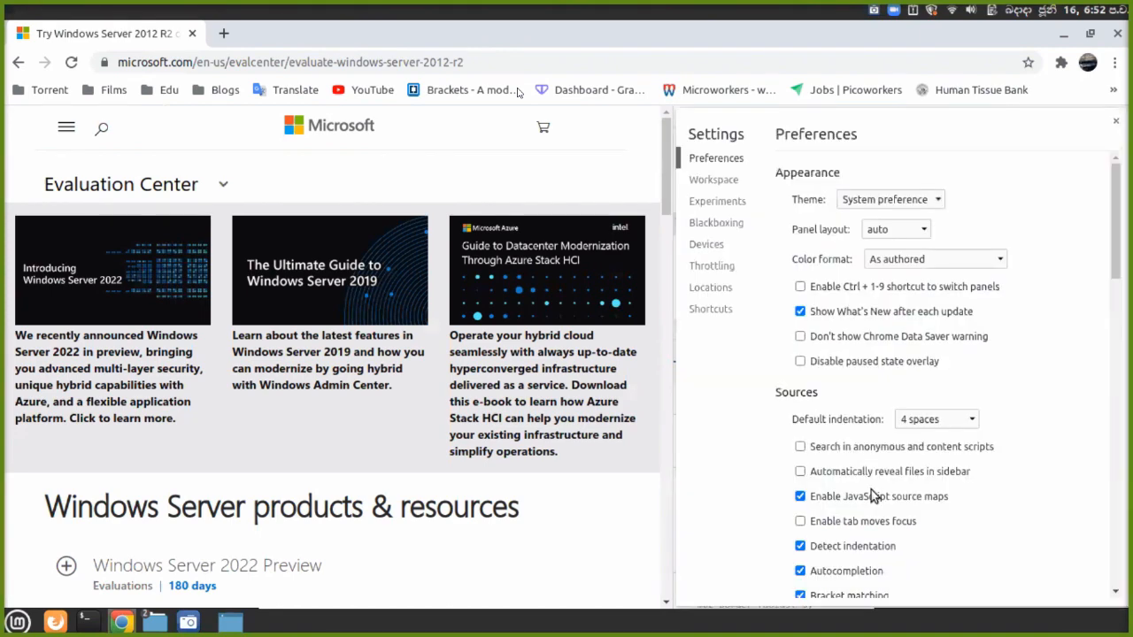
pyautogui.scroll(-3, 890, 415)
pyautogui.scroll(-4, 890, 416)
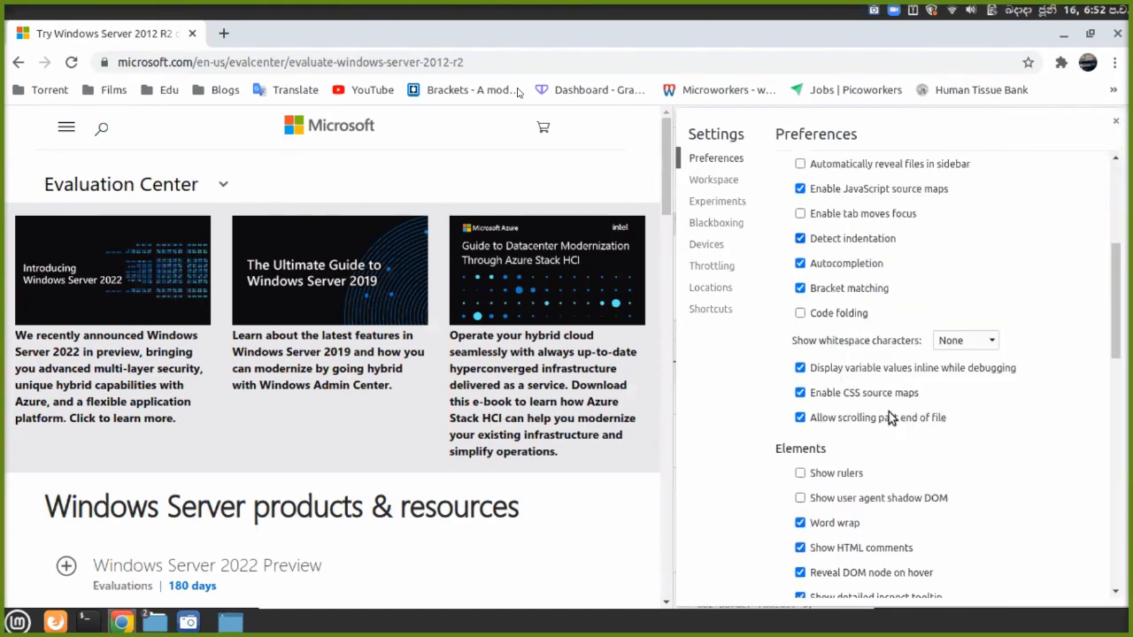
pyautogui.scroll(-15, 890, 421)
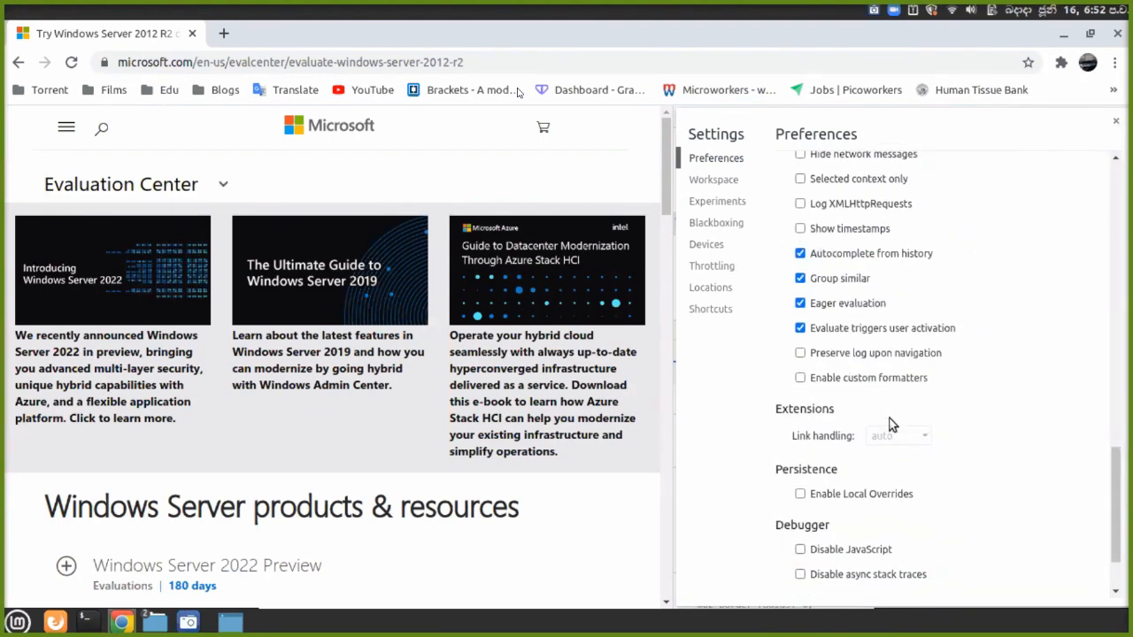
pyautogui.scroll(12, 891, 425)
pyautogui.scroll(8, 889, 425)
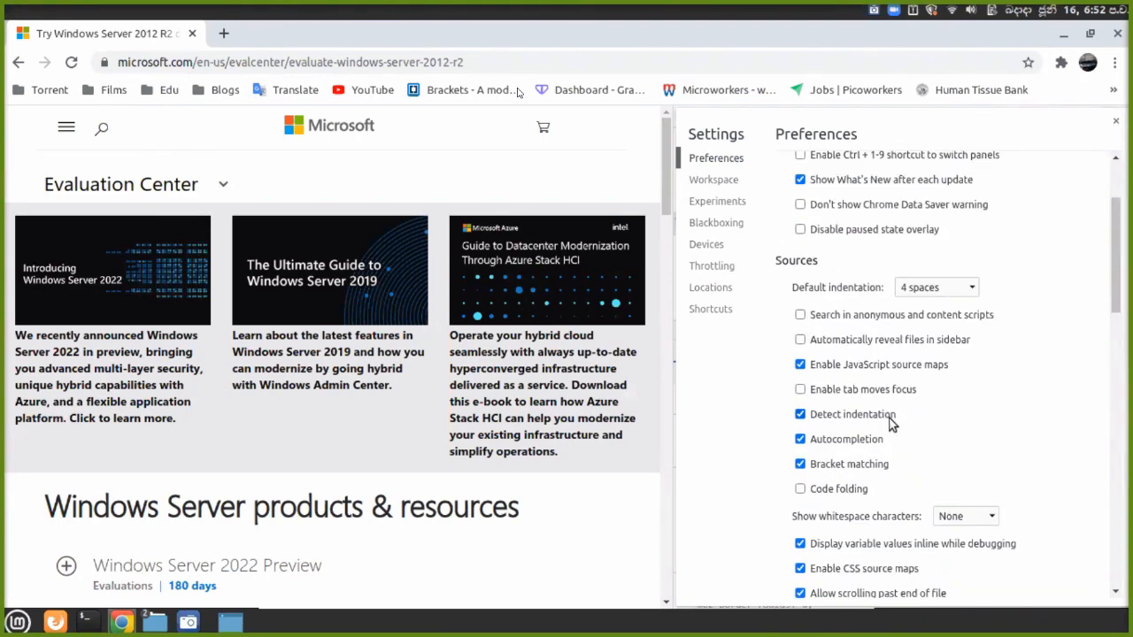
pyautogui.click(1121, 120)
# Reopen and close DevTools Settings, then bring up and dismiss the DevTools options menu.
pyautogui.scroll(-5, 749, 225)
pyautogui.scroll(8, 787, 227)
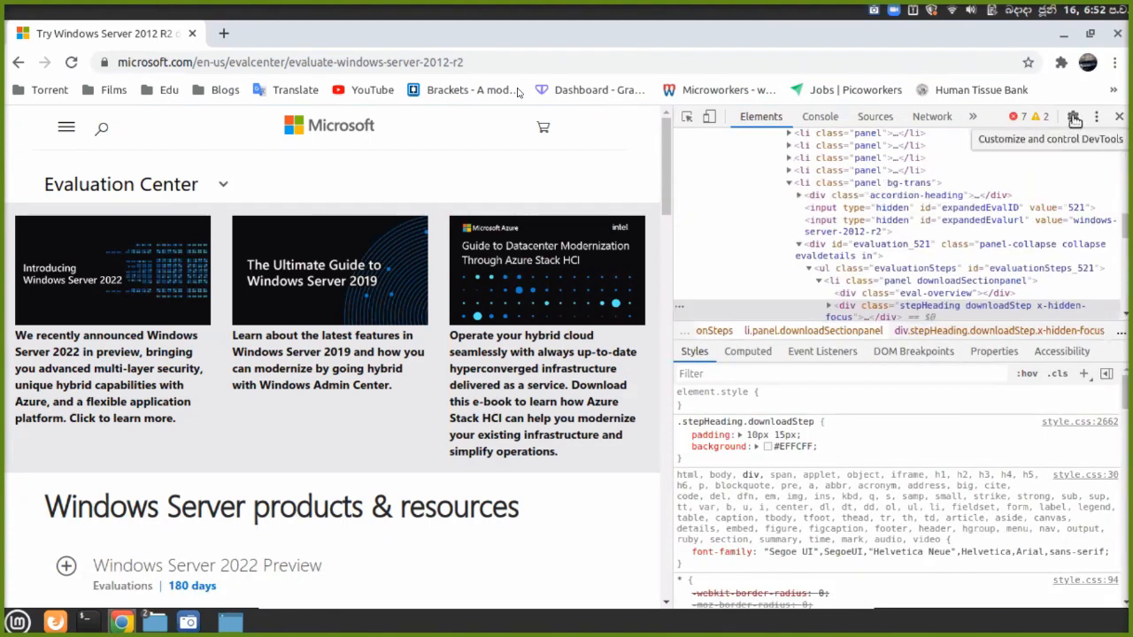
pyautogui.click(1074, 118)
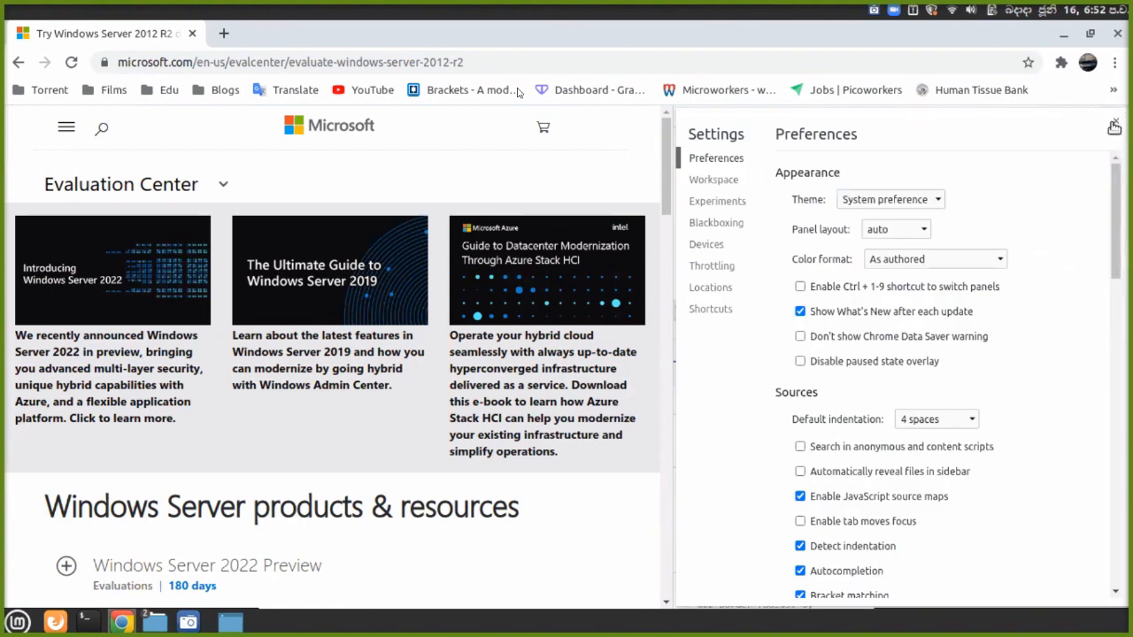
pyautogui.click(1114, 124)
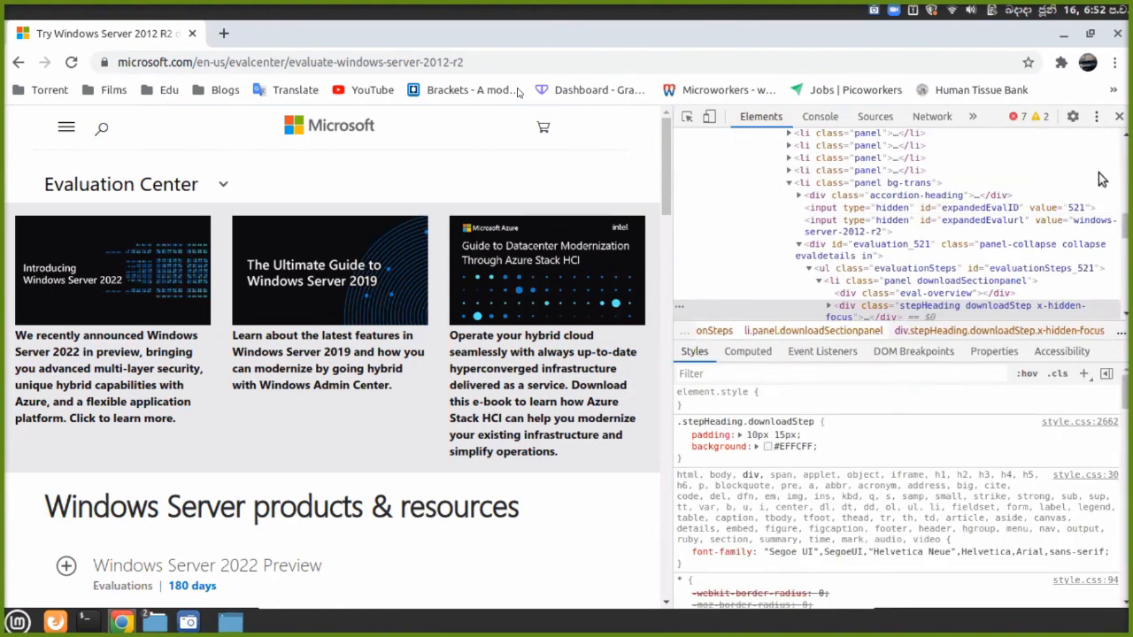
pyautogui.click(1097, 117)
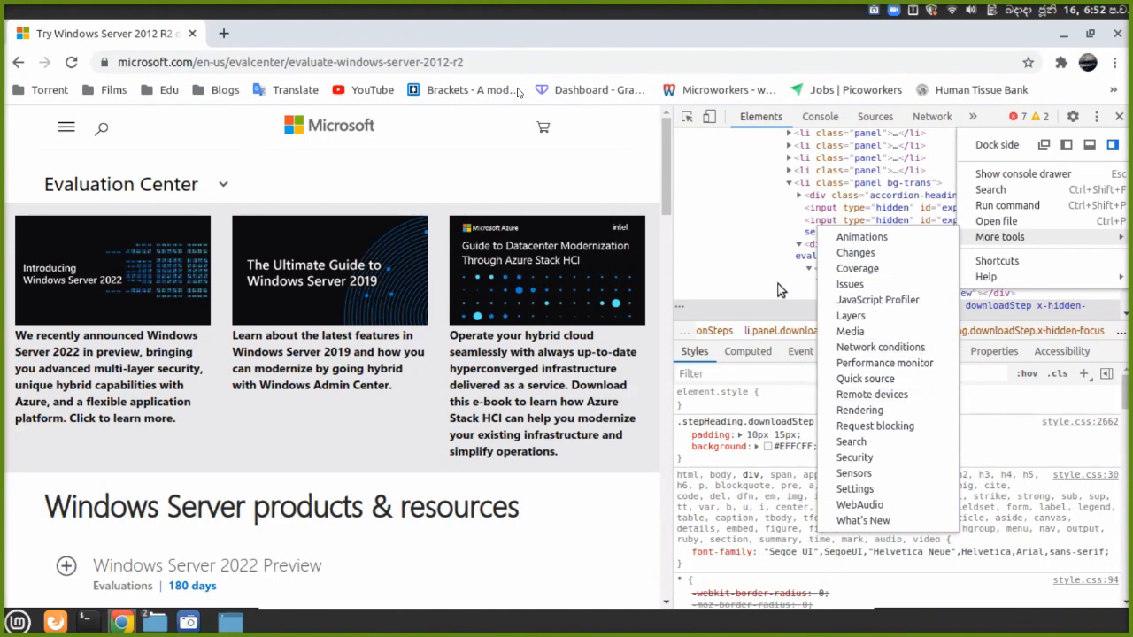
pyautogui.click(716, 253)
# Close DevTools, search 'sy' in the Mint menu, and launch System Monitor.
pyautogui.click(1120, 116)
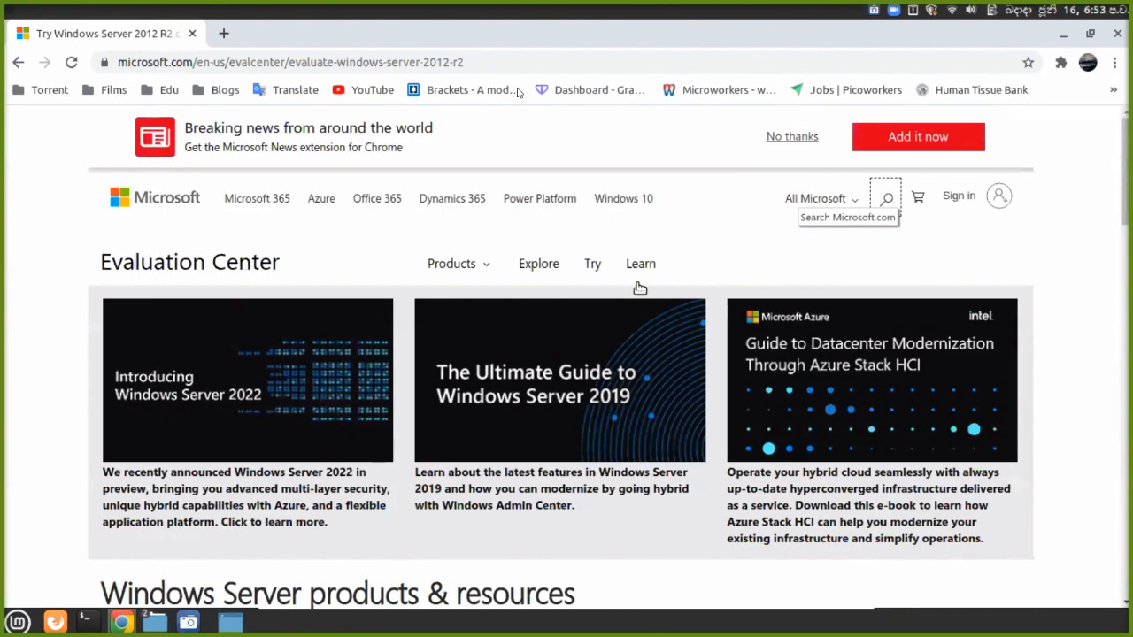
pyautogui.scroll(-15, 636, 285)
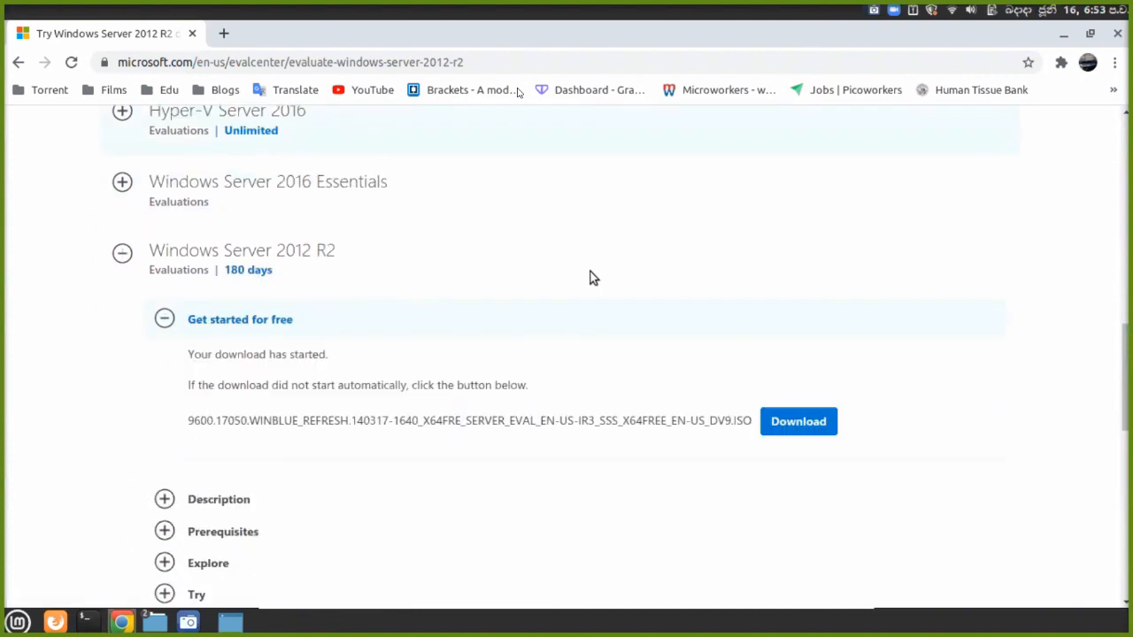
pyautogui.click(14, 624)
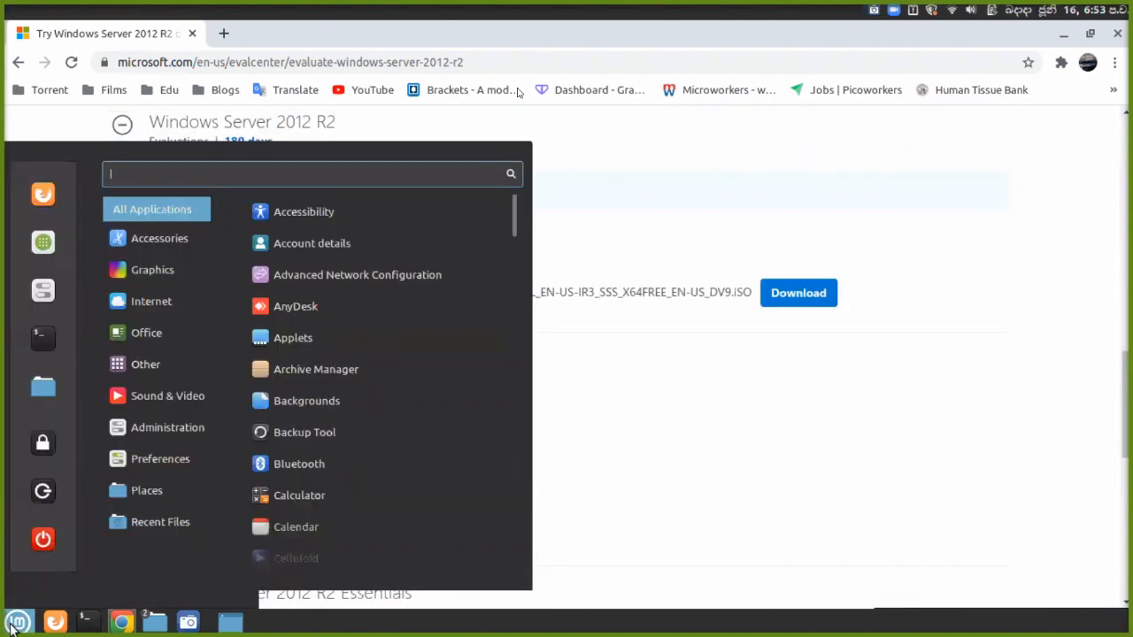
pyautogui.write('s')
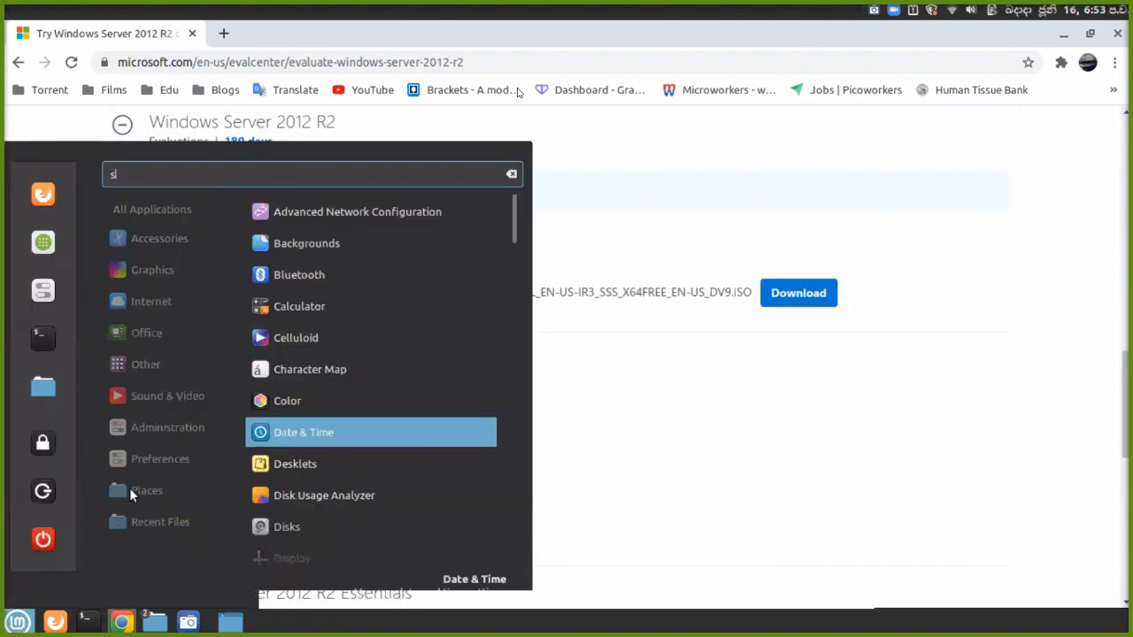
pyautogui.write('y')
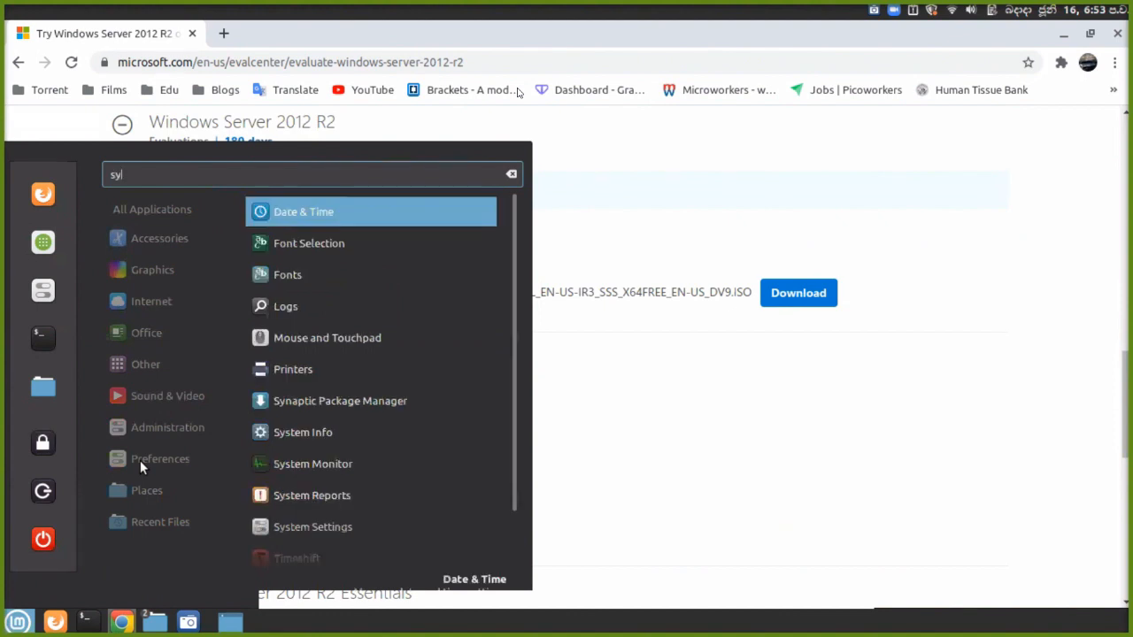
pyautogui.click(283, 469)
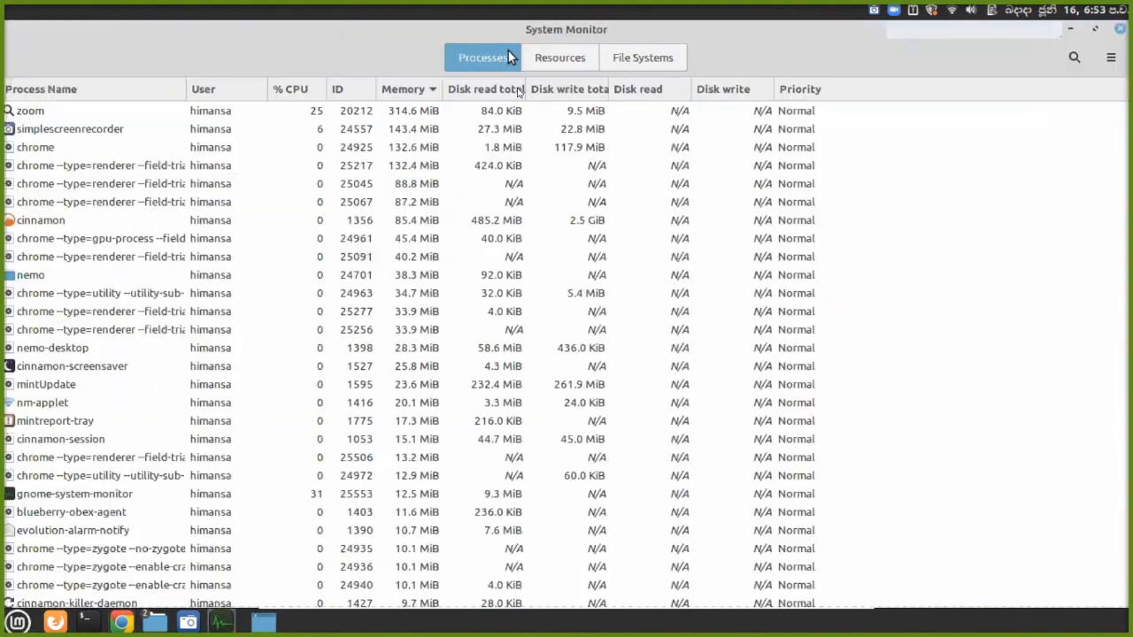
pyautogui.click(536, 61)
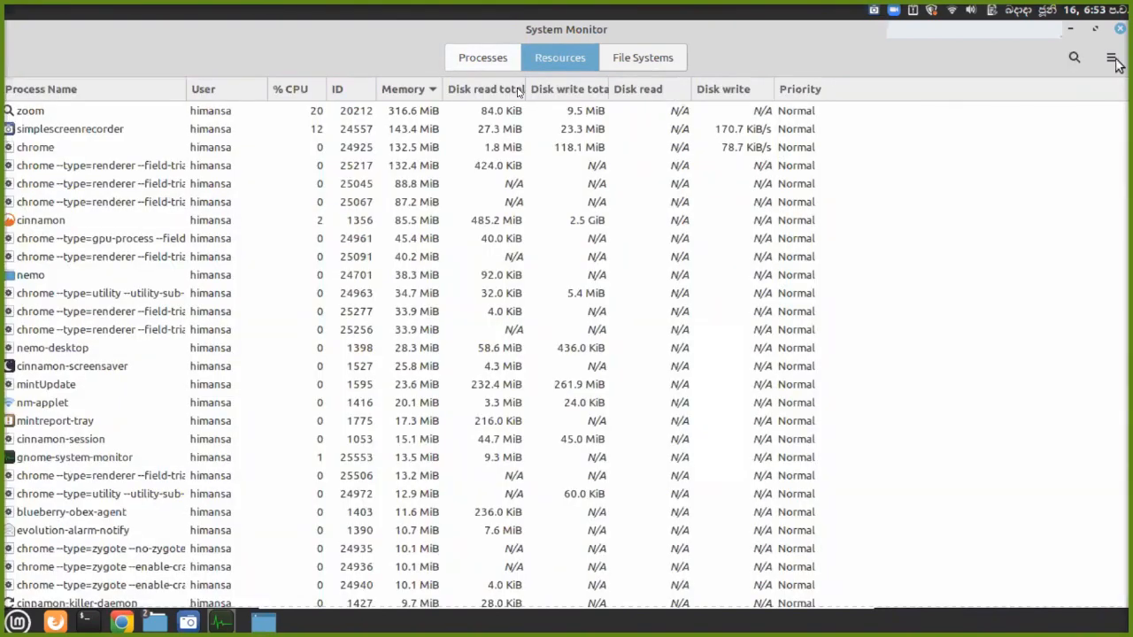
pyautogui.click(643, 65)
pyautogui.click(551, 70)
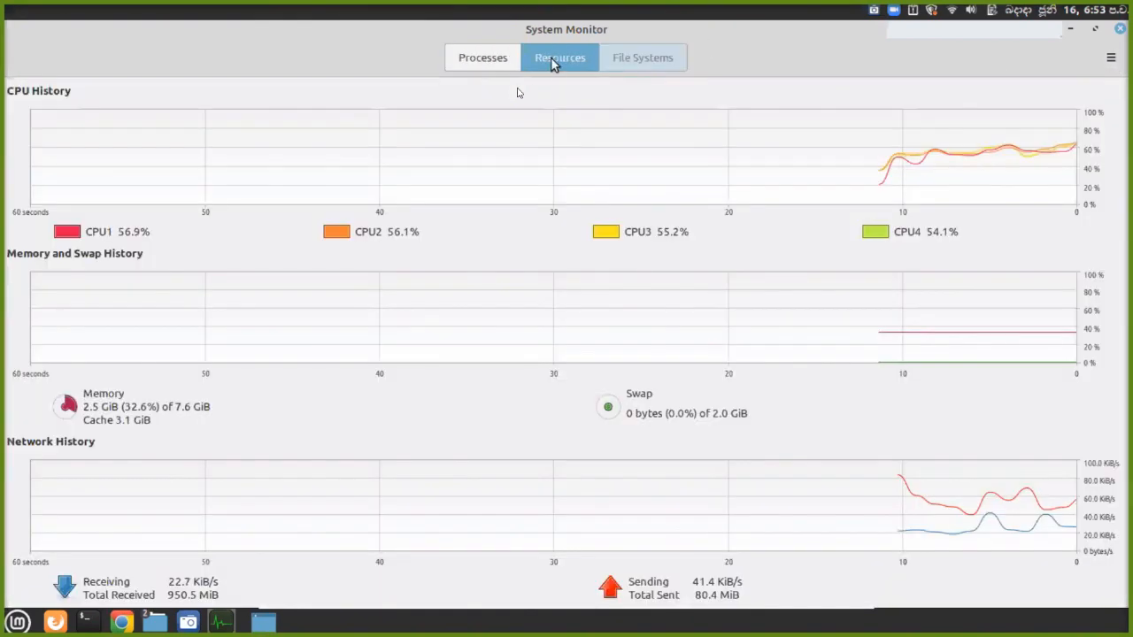
pyautogui.click(459, 60)
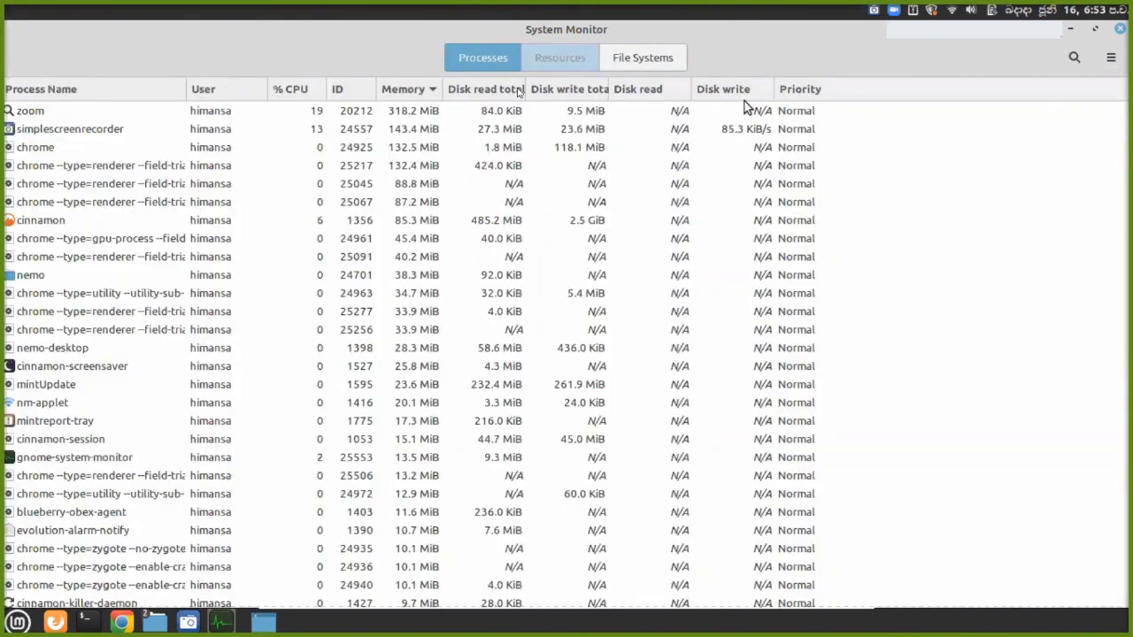
pyautogui.click(430, 94)
pyautogui.click(431, 93)
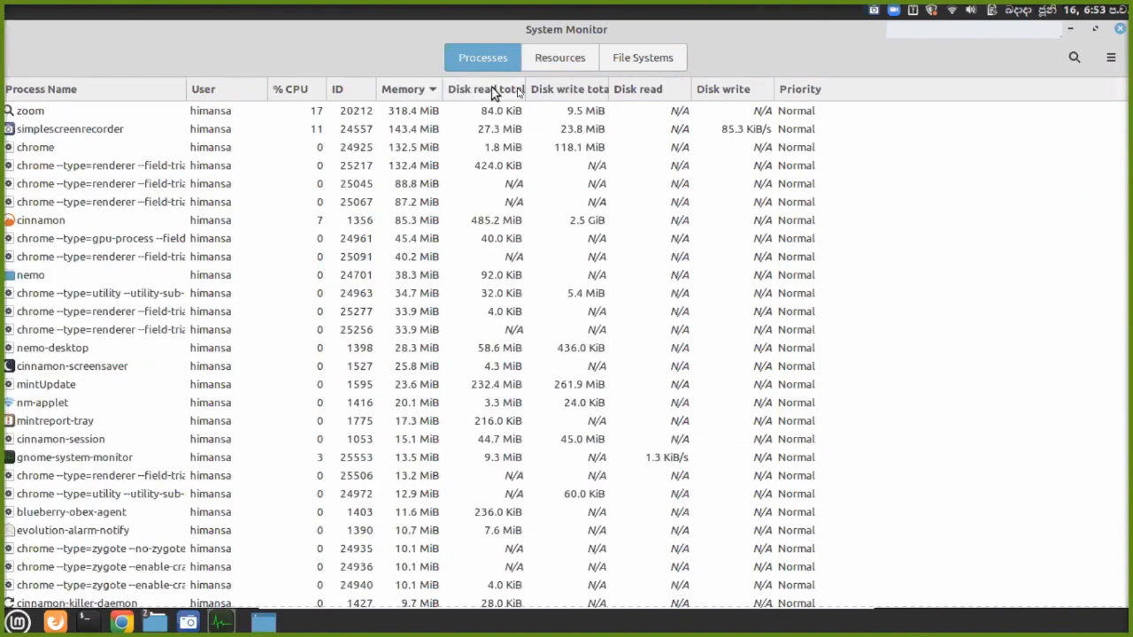
pyautogui.click(574, 63)
pyautogui.click(643, 60)
pyautogui.click(492, 66)
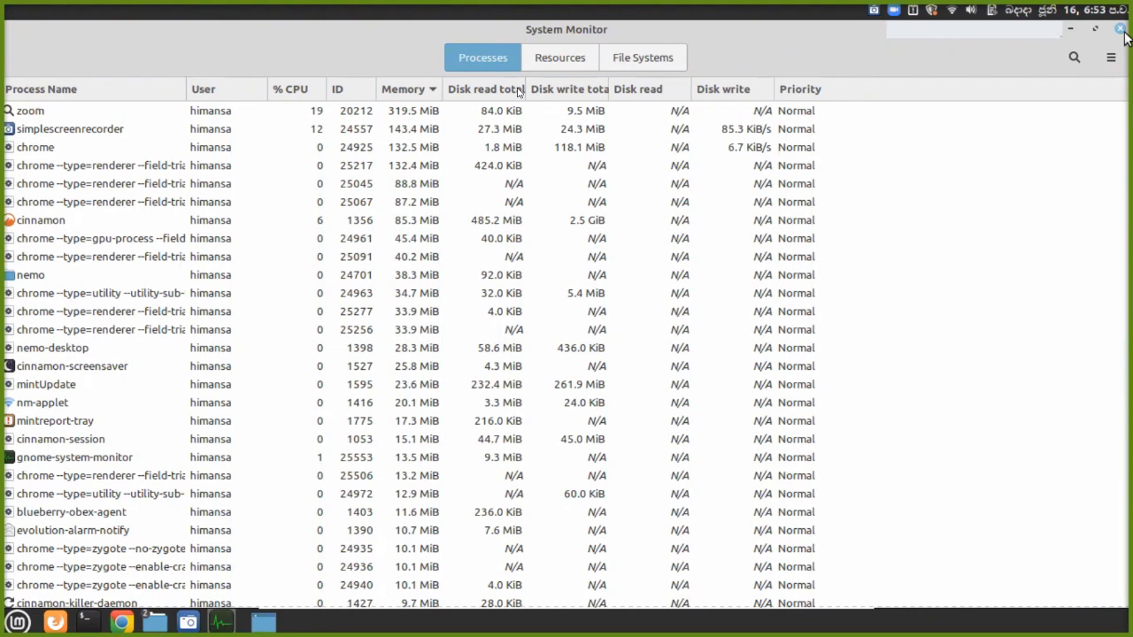
# Close System Monitor, retry the ISO download link, then minimize Chrome to reveal the Computer window.
pyautogui.click(1121, 30)
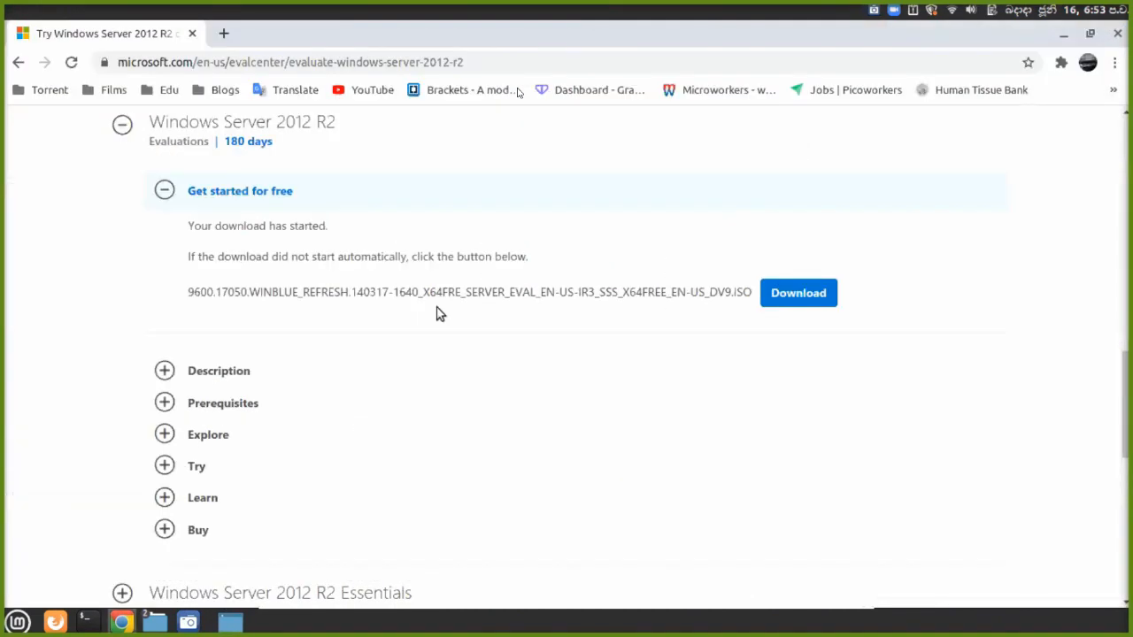
pyautogui.click(784, 297)
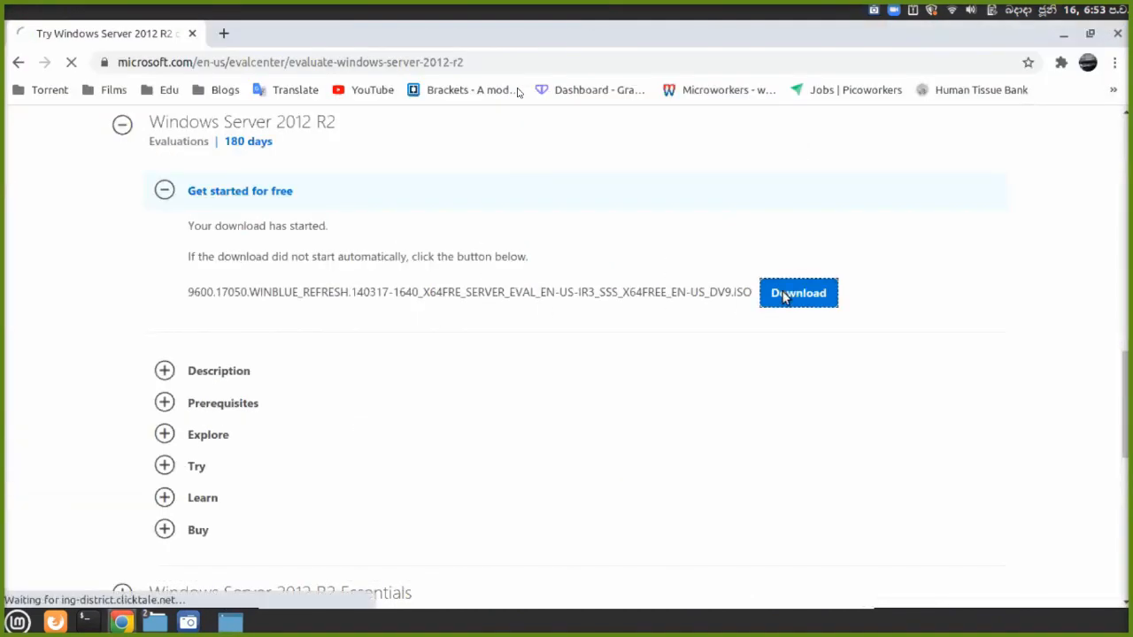
pyautogui.rightClick(784, 297)
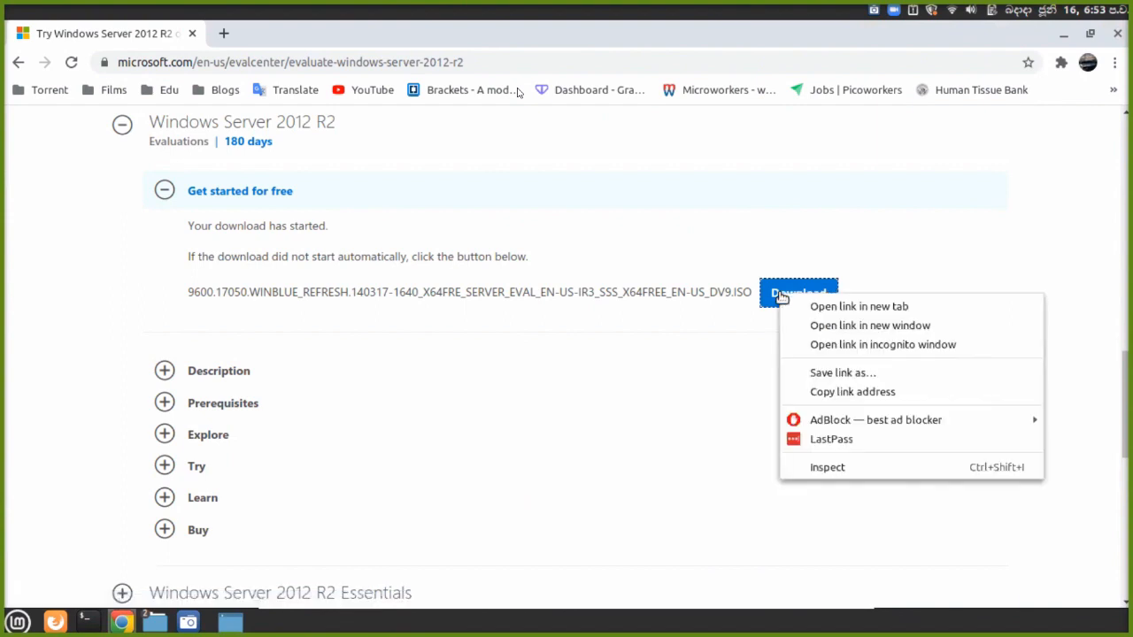
pyautogui.click(985, 170)
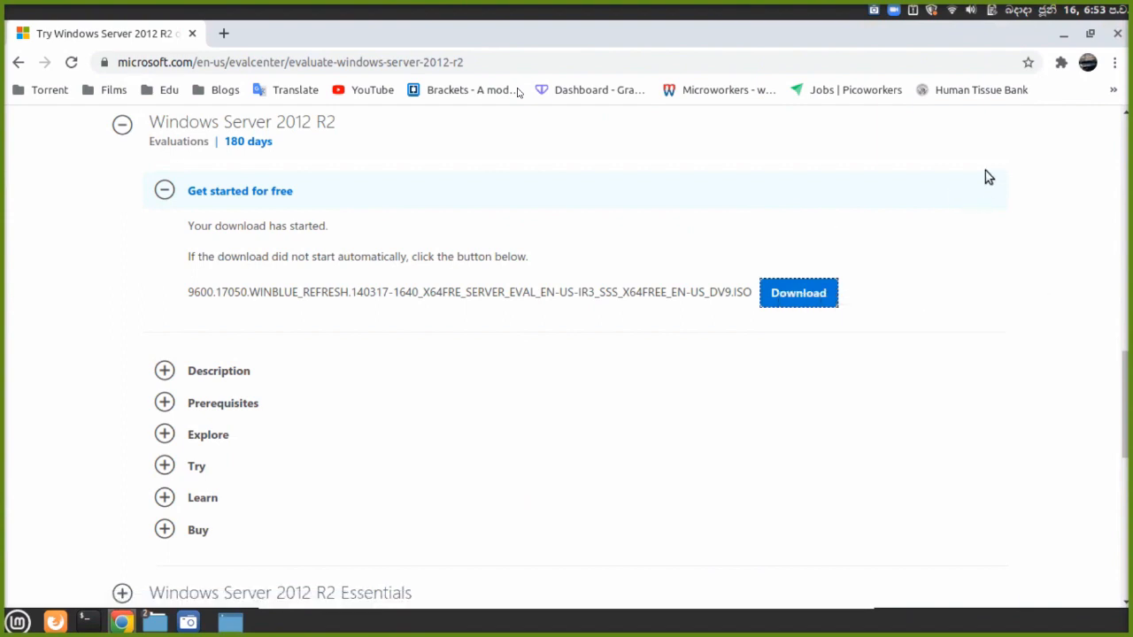
pyautogui.click(1064, 34)
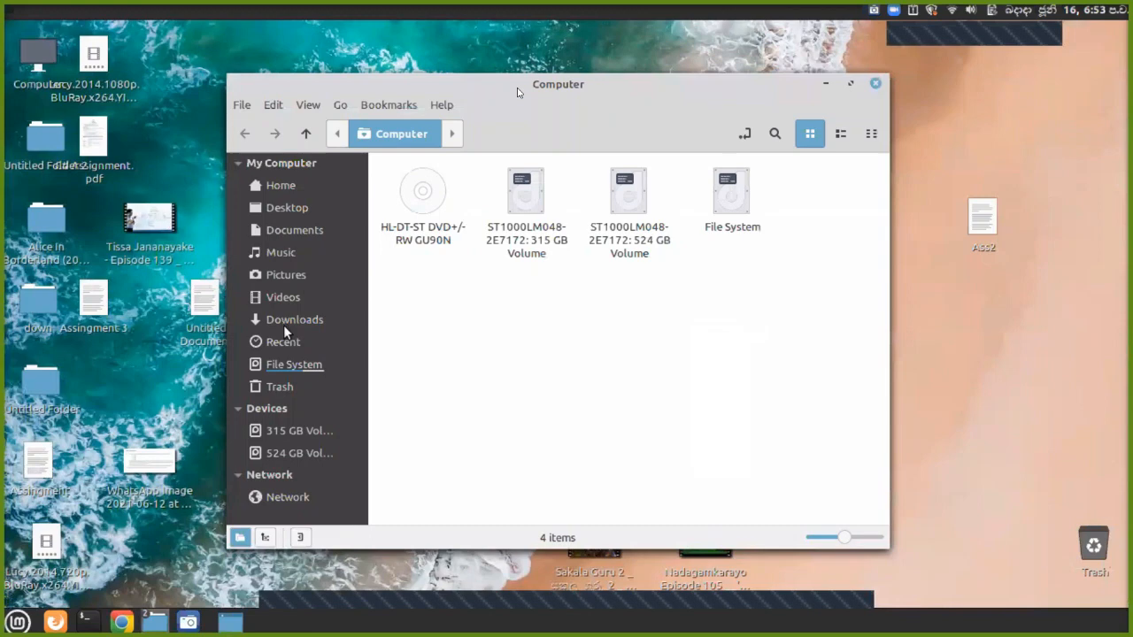
# Open Downloads and show Properties for the 9600.17050 Windows Server ISO file.
pyautogui.click(283, 323)
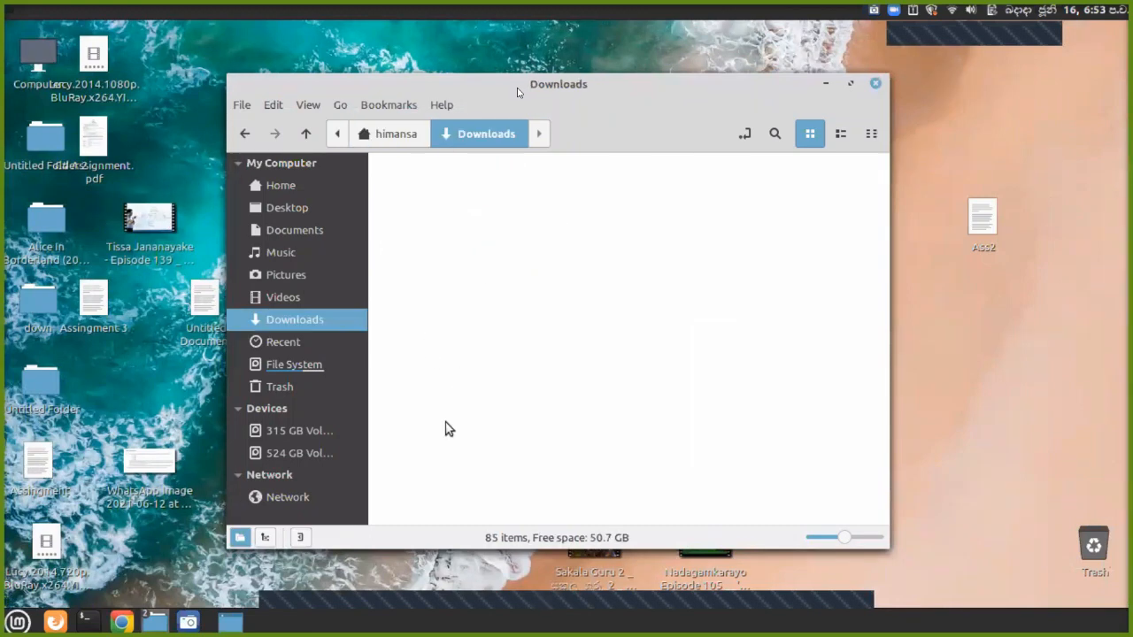
pyautogui.scroll(-1, 430, 371)
pyautogui.rightClick(426, 350)
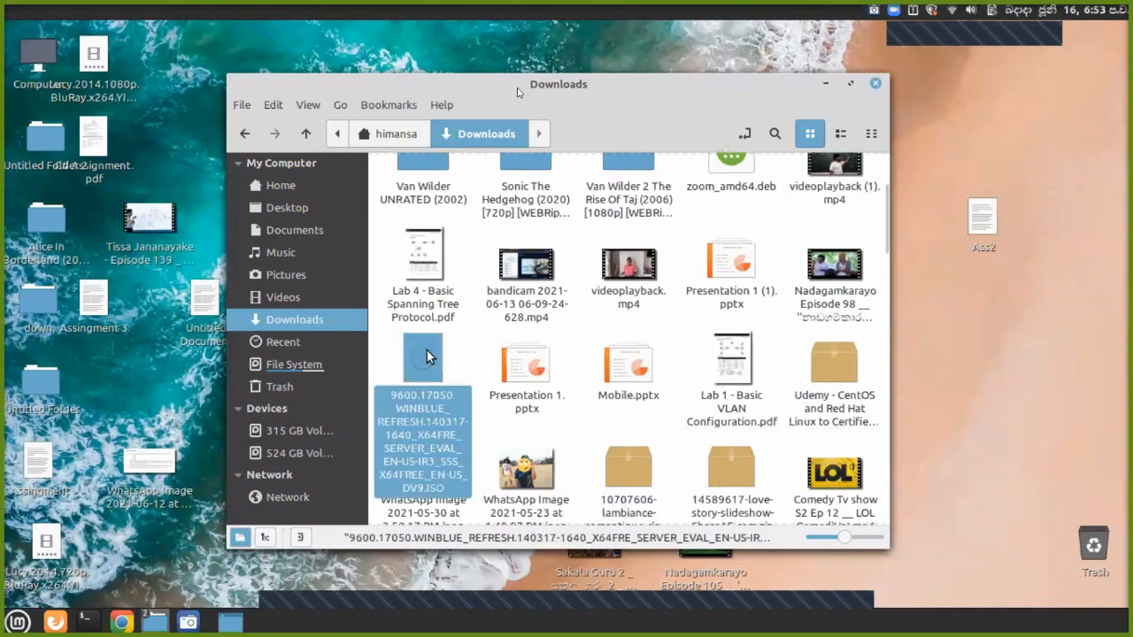
pyautogui.click(482, 598)
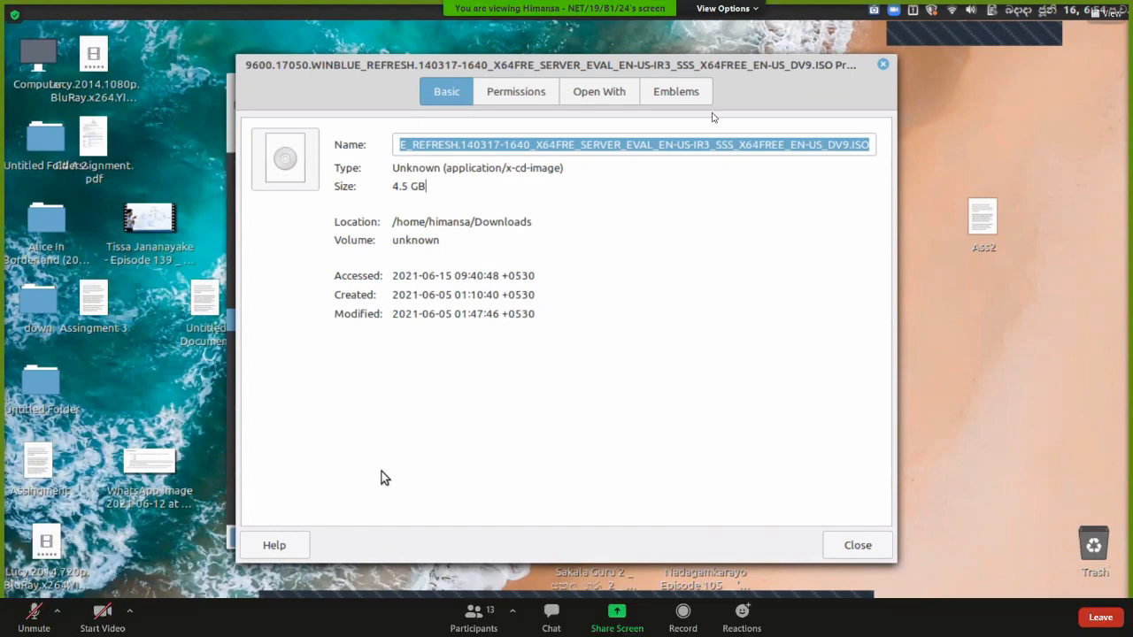
pyautogui.press('super')
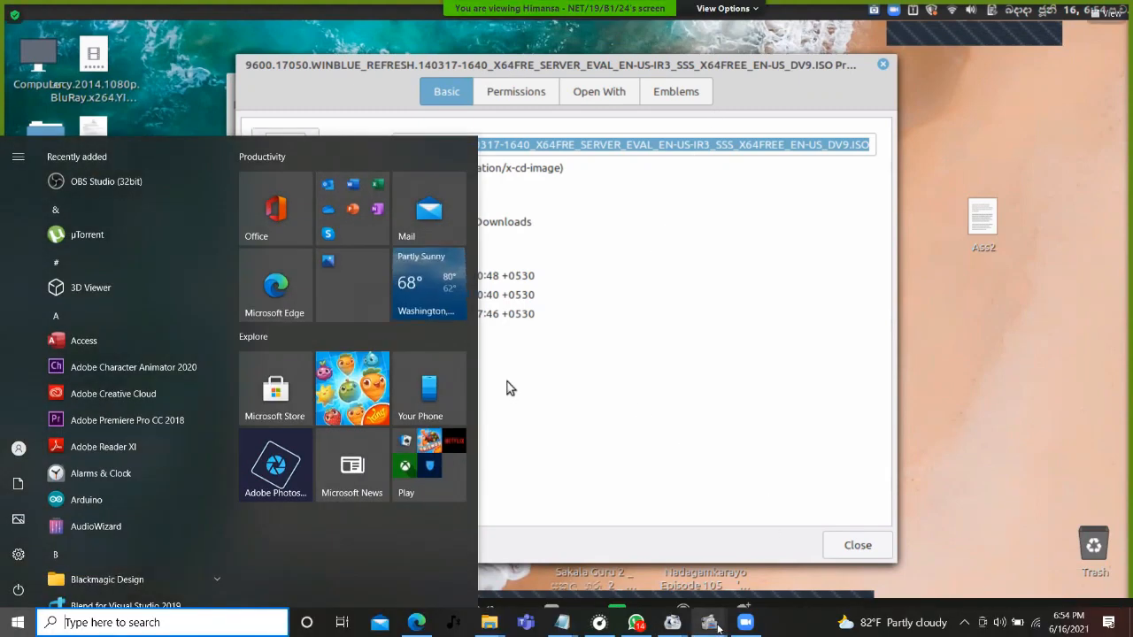
pyautogui.click(724, 357)
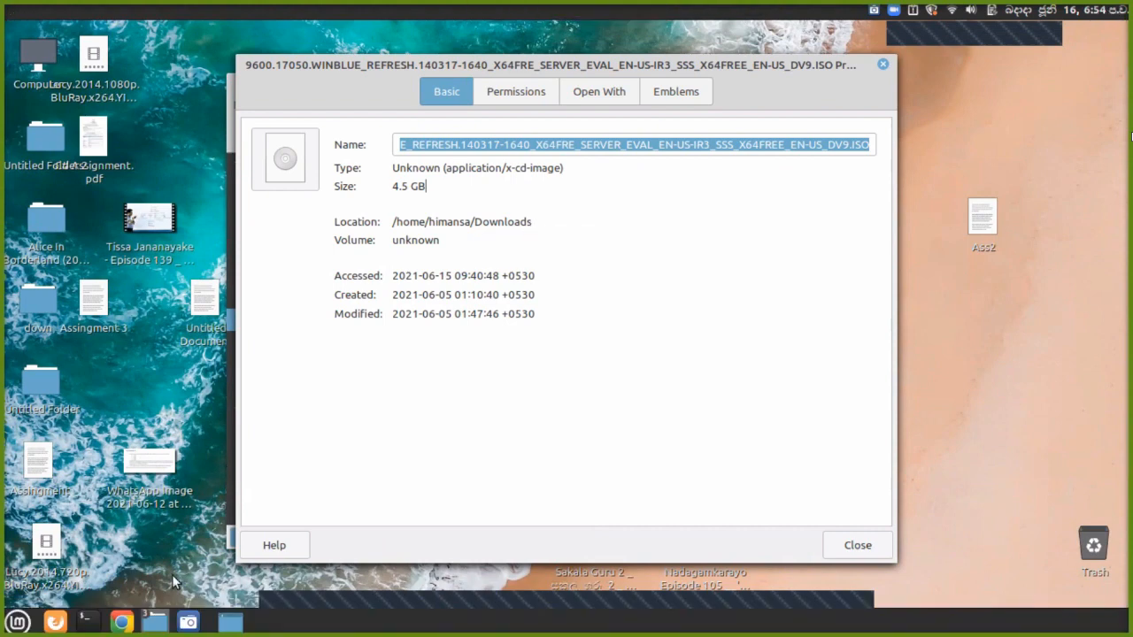
# Return to Chrome's Evaluation Center page and restart the Windows Server 2012 R2 ISO download.
pyautogui.moveTo(114, 624)
pyautogui.click(115, 625)
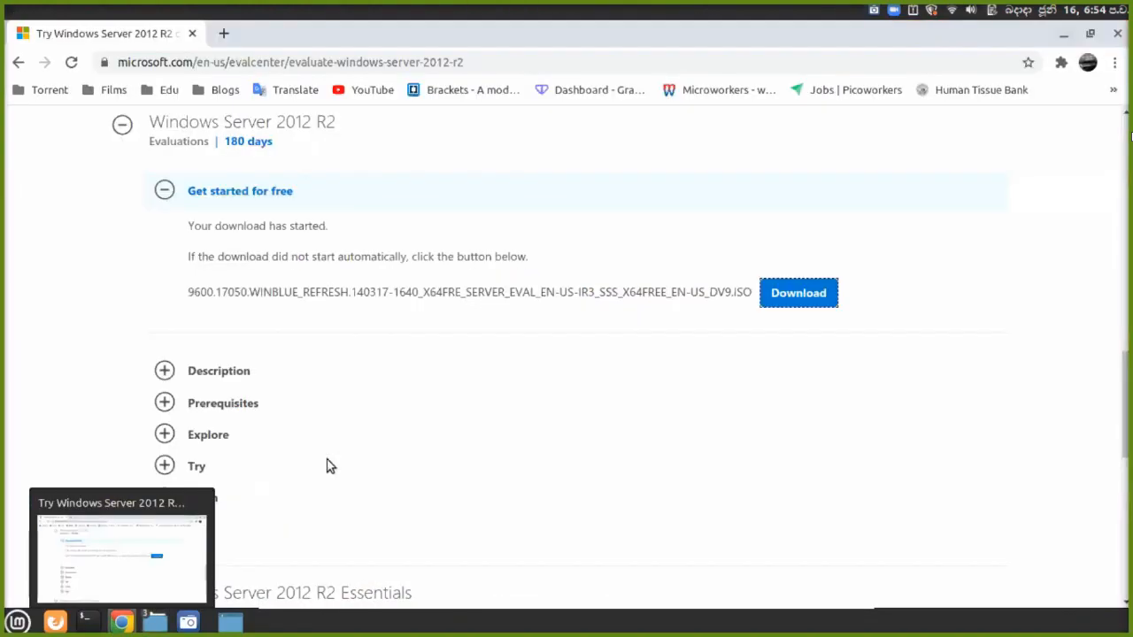
pyautogui.scroll(-5, 422, 421)
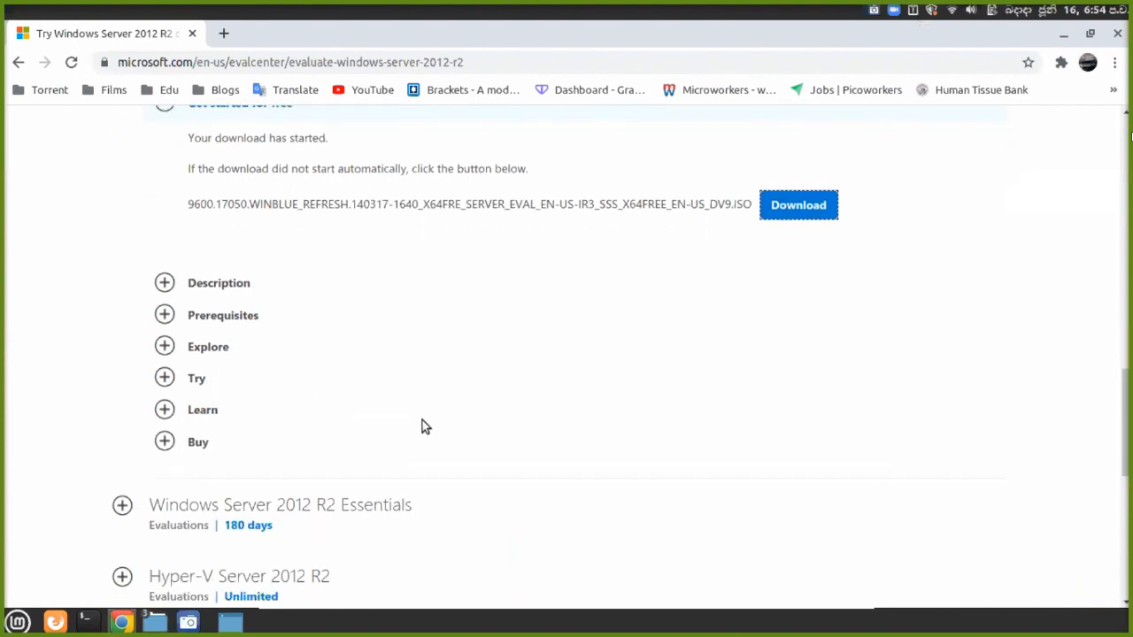
pyautogui.scroll(-2, 419, 430)
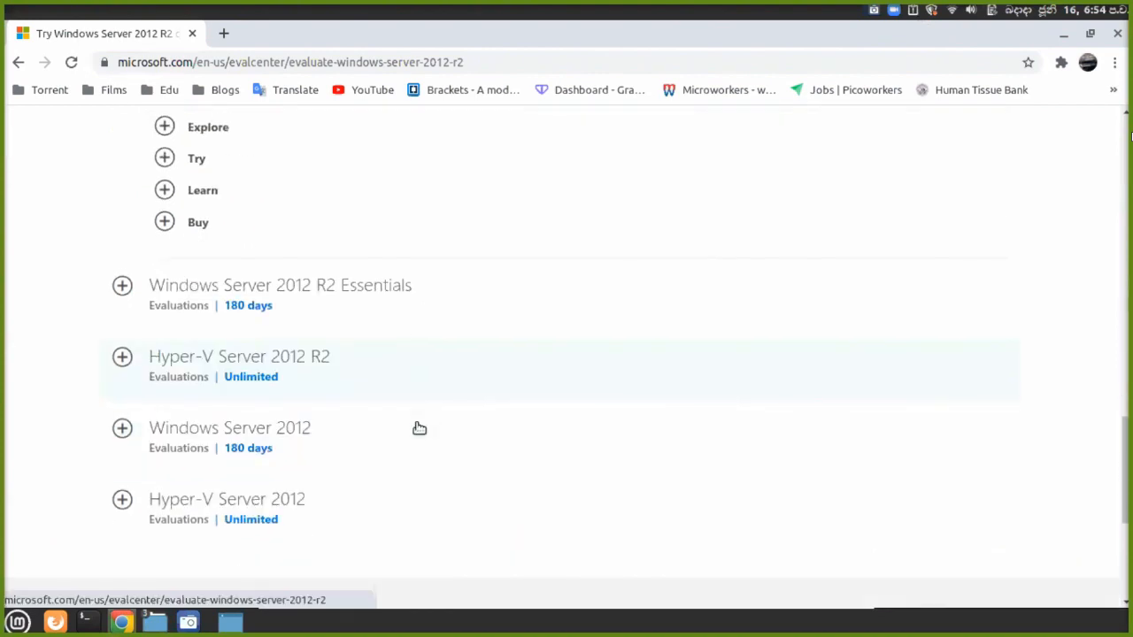
pyautogui.scroll(9, 419, 429)
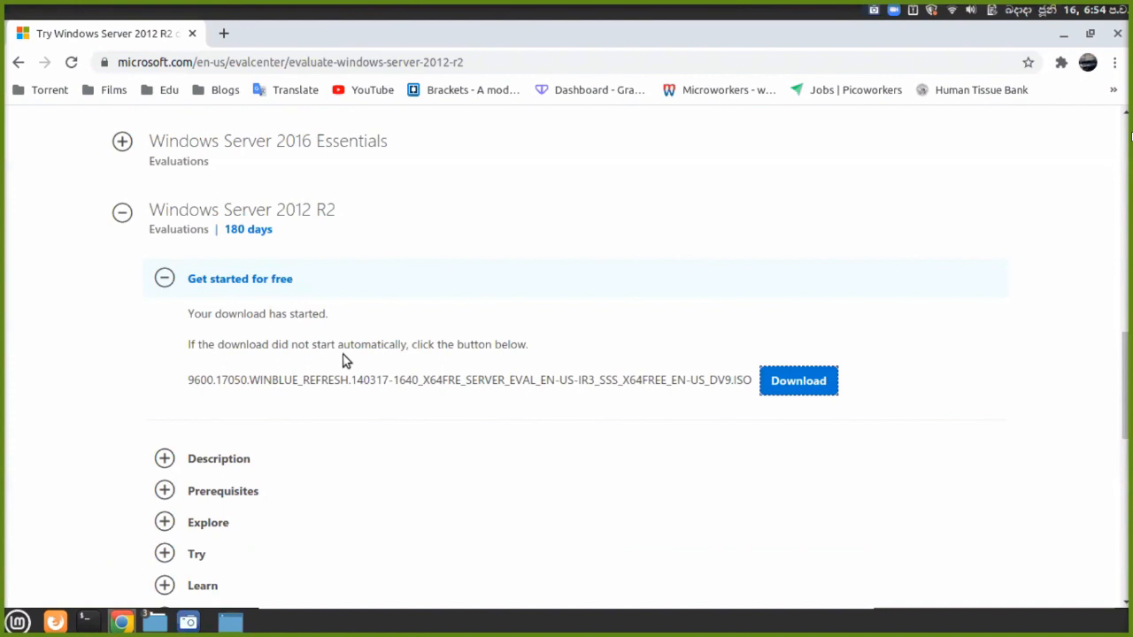
pyautogui.scroll(-1, 341, 362)
pyautogui.scroll(-7, 329, 370)
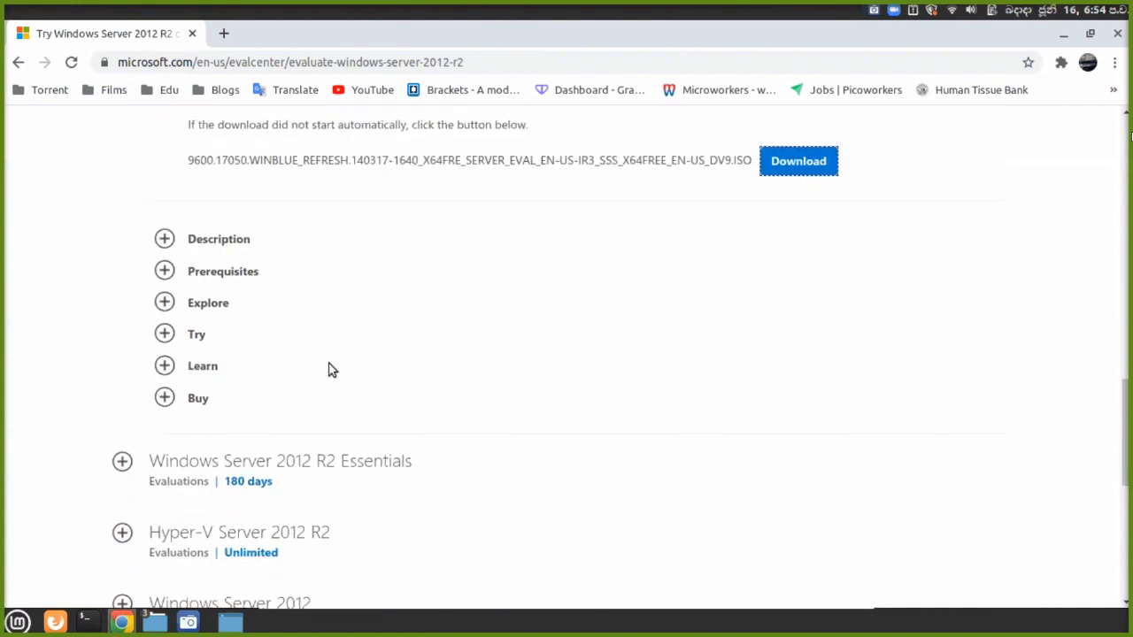
pyautogui.scroll(-8, 328, 369)
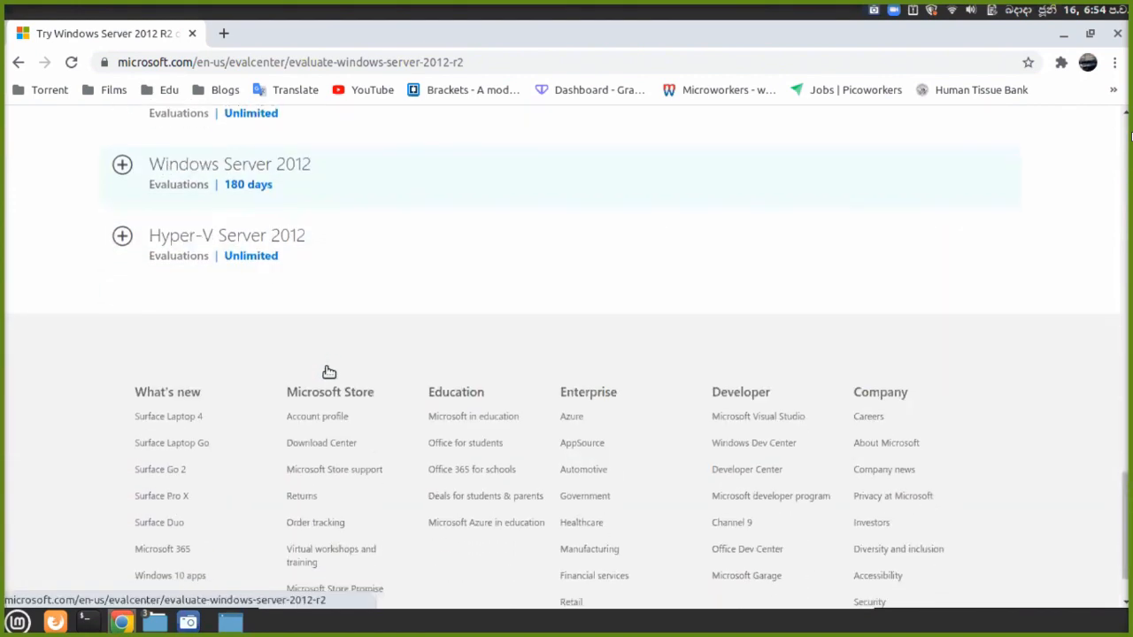
pyautogui.scroll(7, 327, 372)
pyautogui.scroll(11, 325, 369)
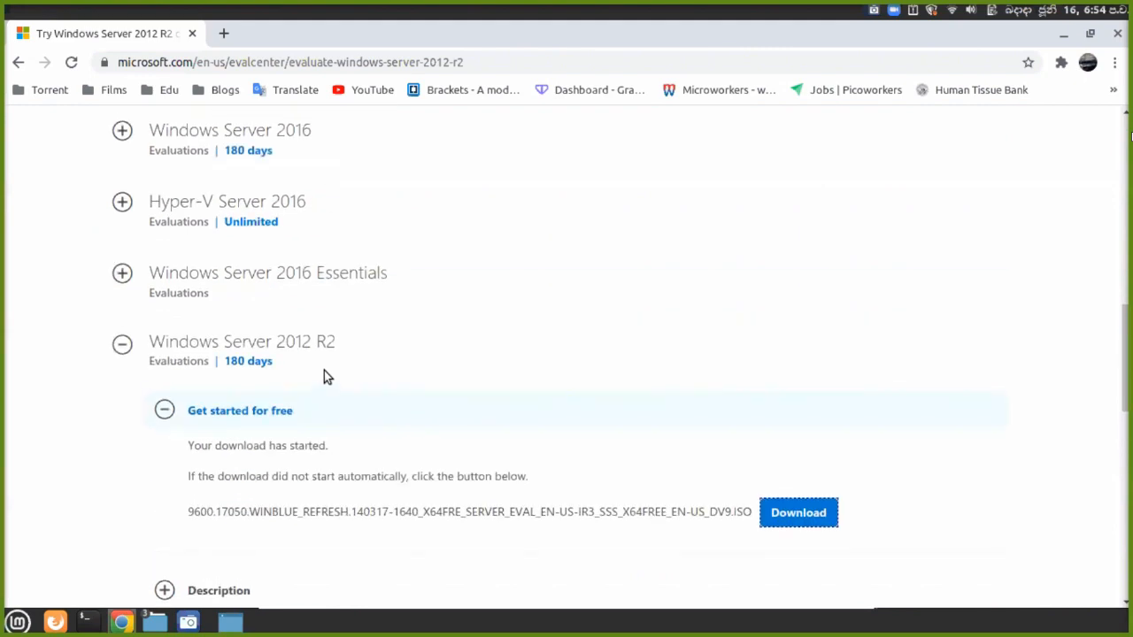
pyautogui.scroll(3, 324, 376)
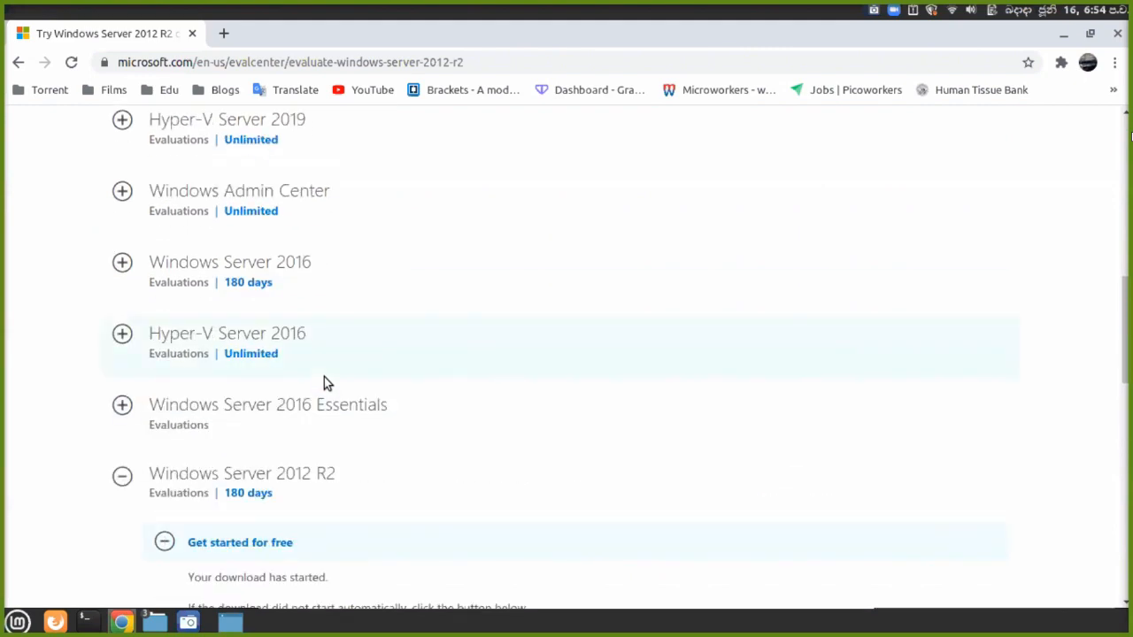
pyautogui.scroll(3, 324, 380)
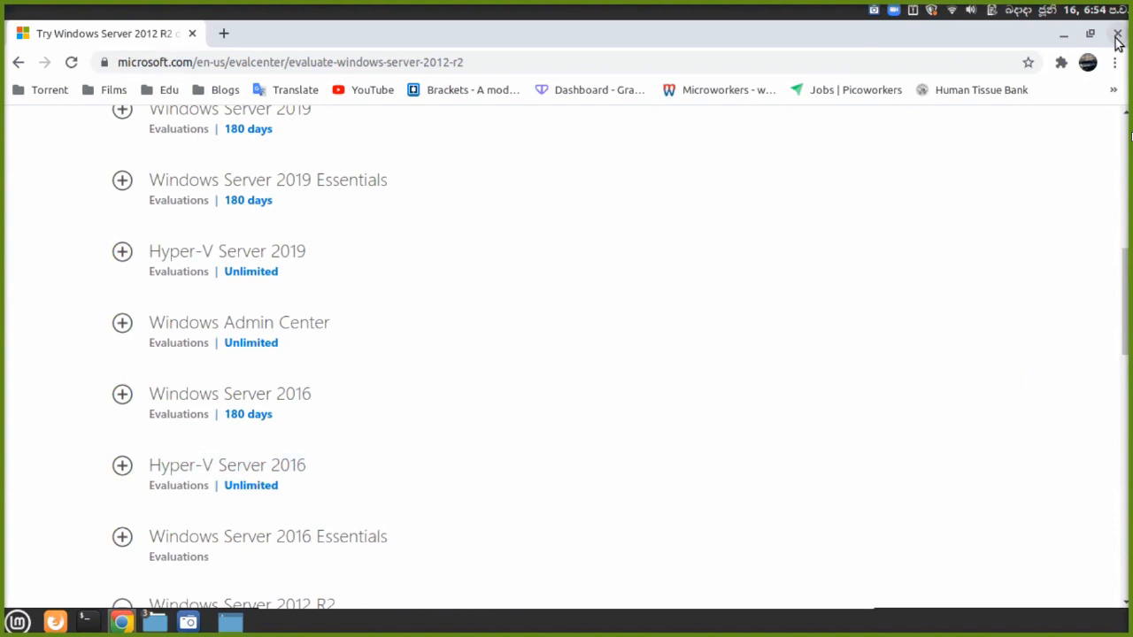
pyautogui.scroll(3, 692, 381)
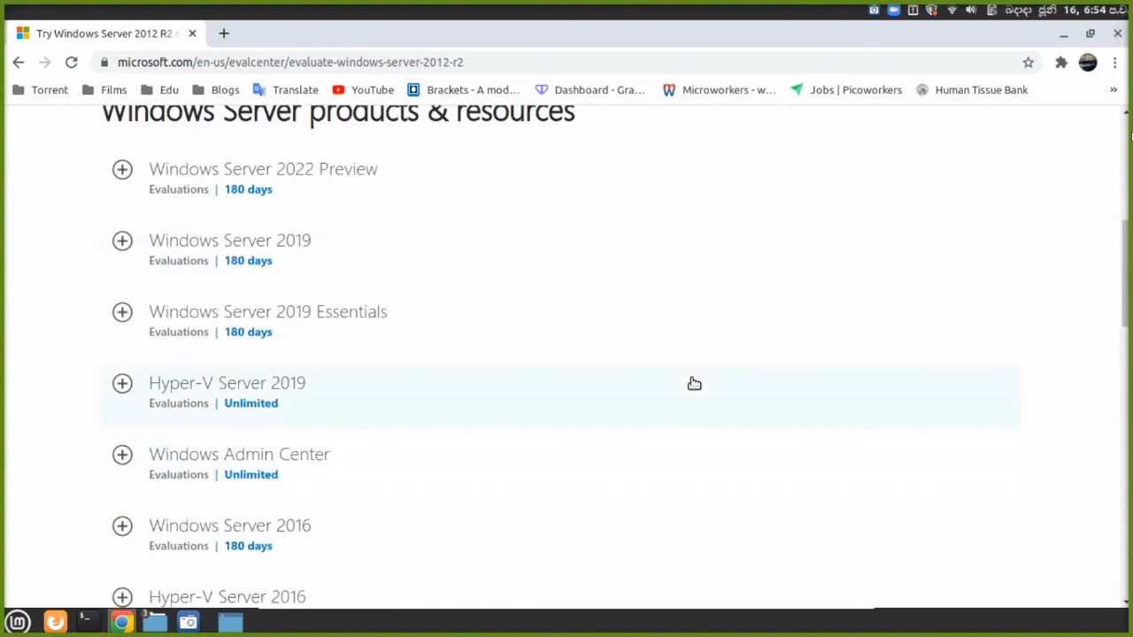
pyautogui.scroll(4, 323, 286)
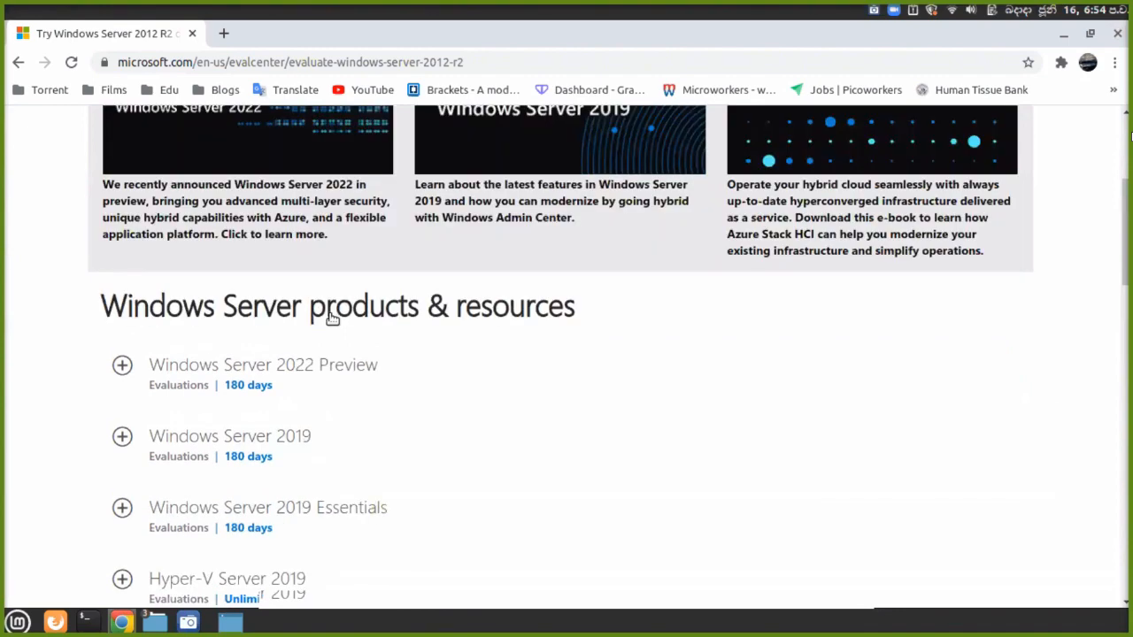
pyautogui.scroll(4, 374, 359)
pyautogui.scroll(-8, 373, 359)
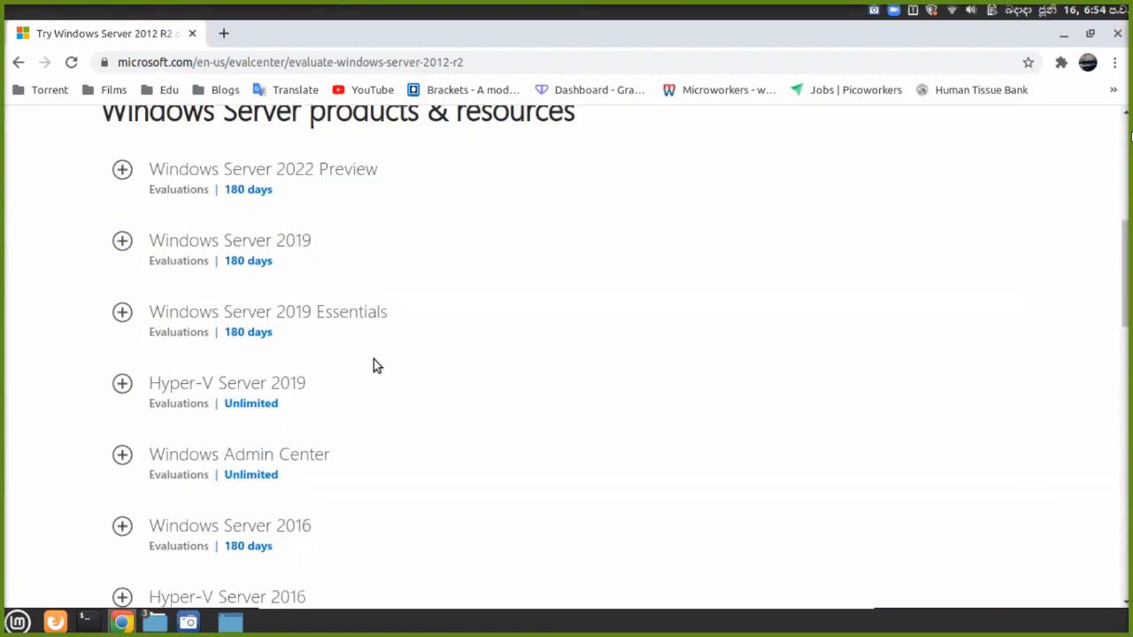
pyautogui.scroll(-3, 373, 359)
pyautogui.scroll(-3, 373, 362)
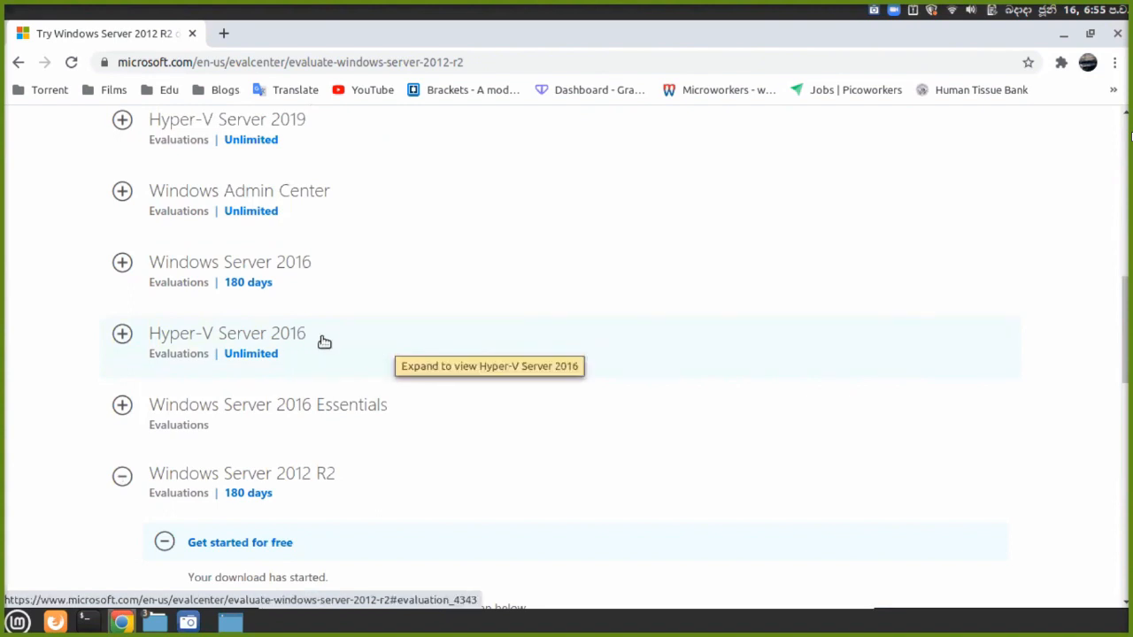
pyautogui.scroll(-2, 435, 386)
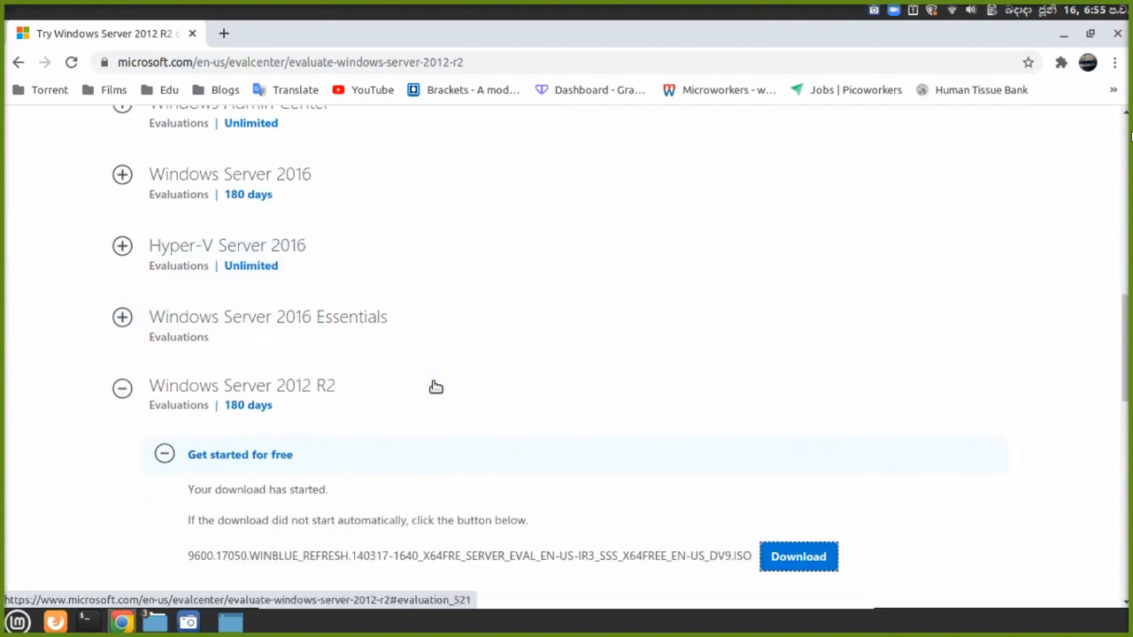
pyautogui.scroll(-2, 436, 386)
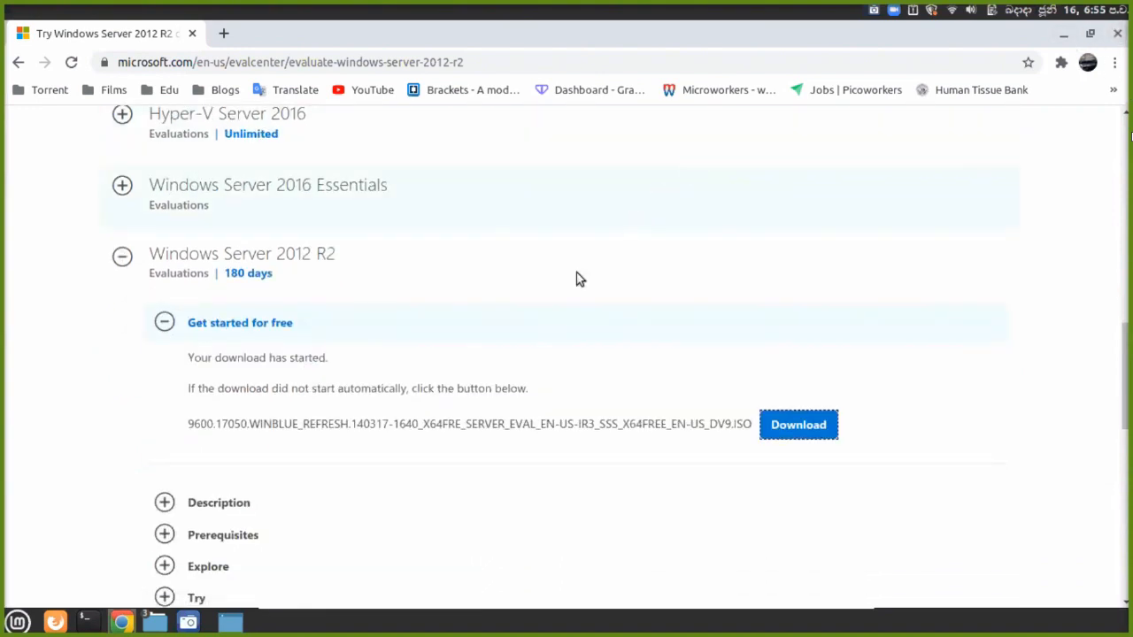
pyautogui.scroll(-1, 561, 308)
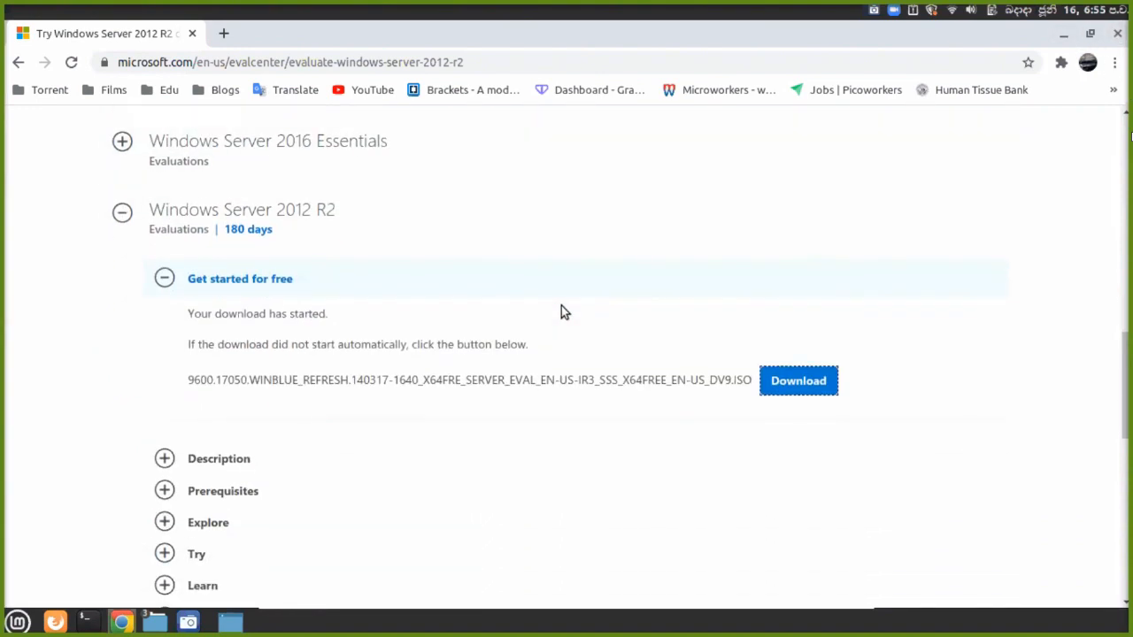
pyautogui.click(819, 383)
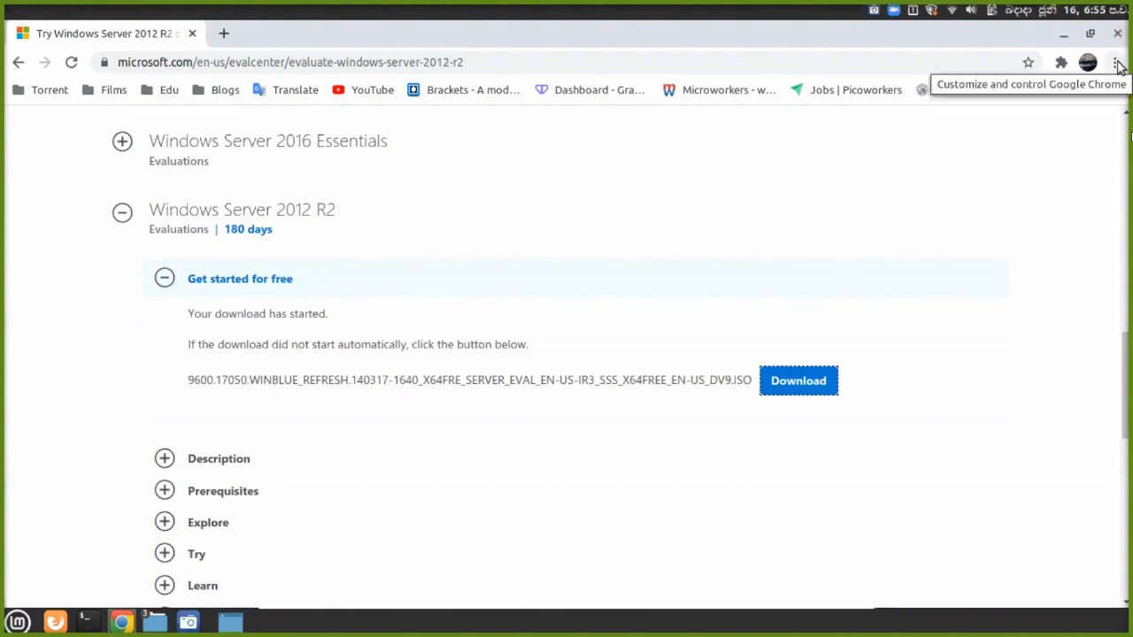
# Minimize Chrome and close the ISO file's Properties window.
pyautogui.click(1063, 33)
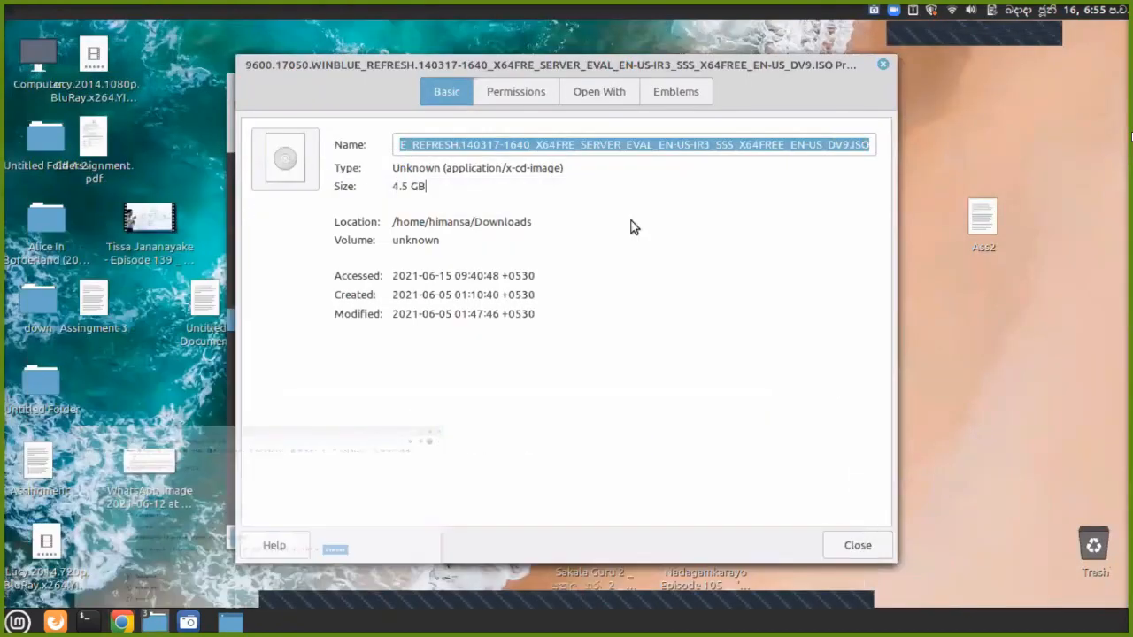
pyautogui.click(883, 65)
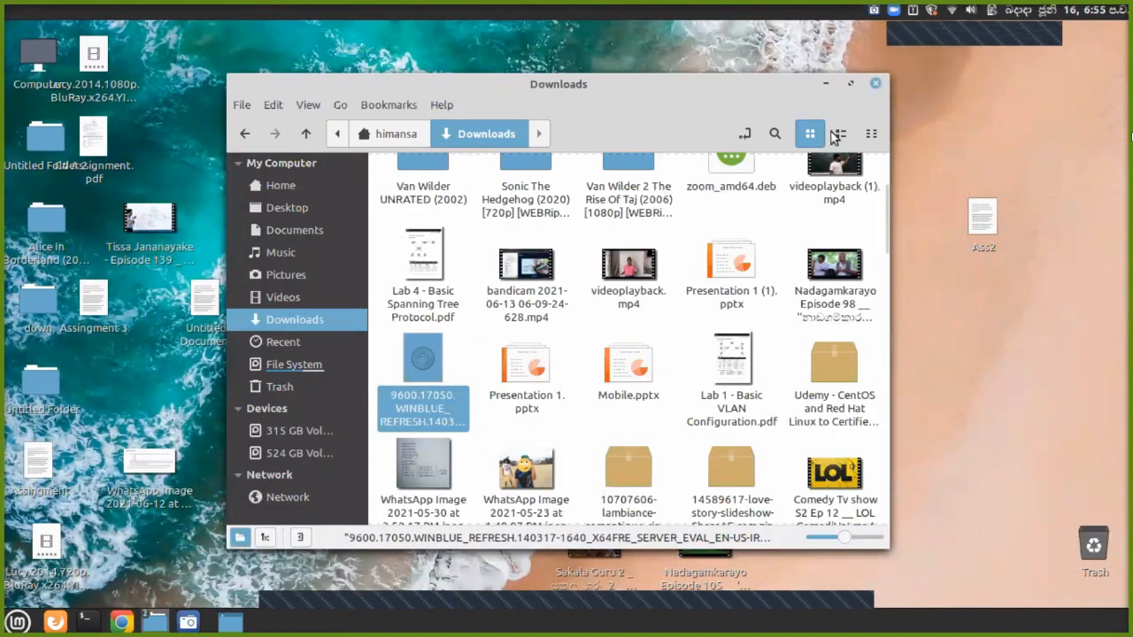
pyautogui.click(17, 623)
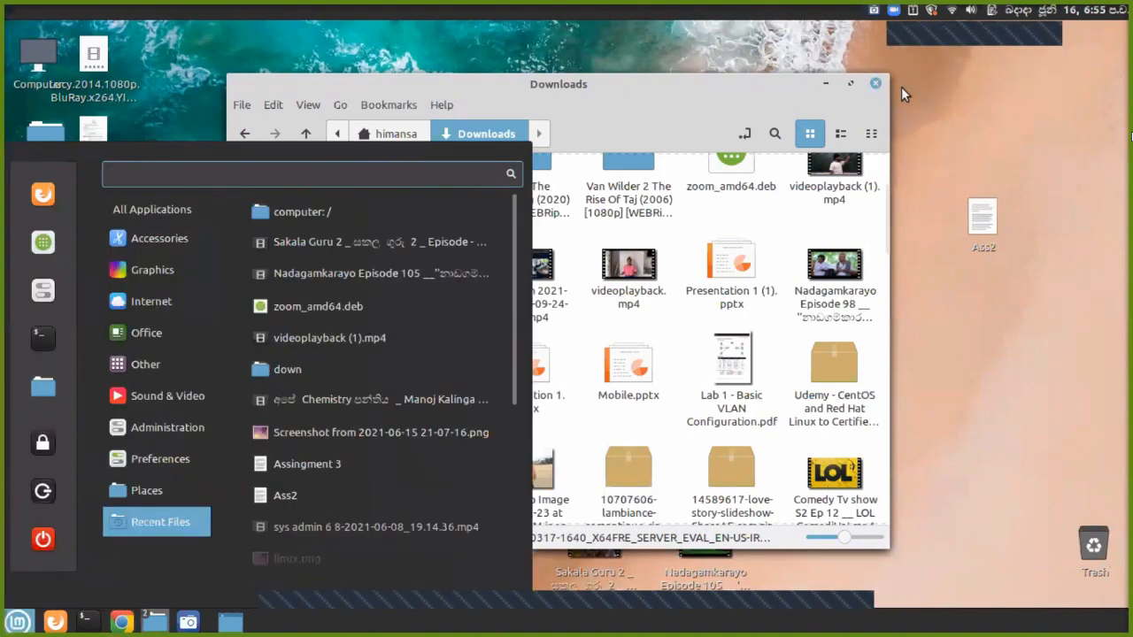
pyautogui.click(874, 86)
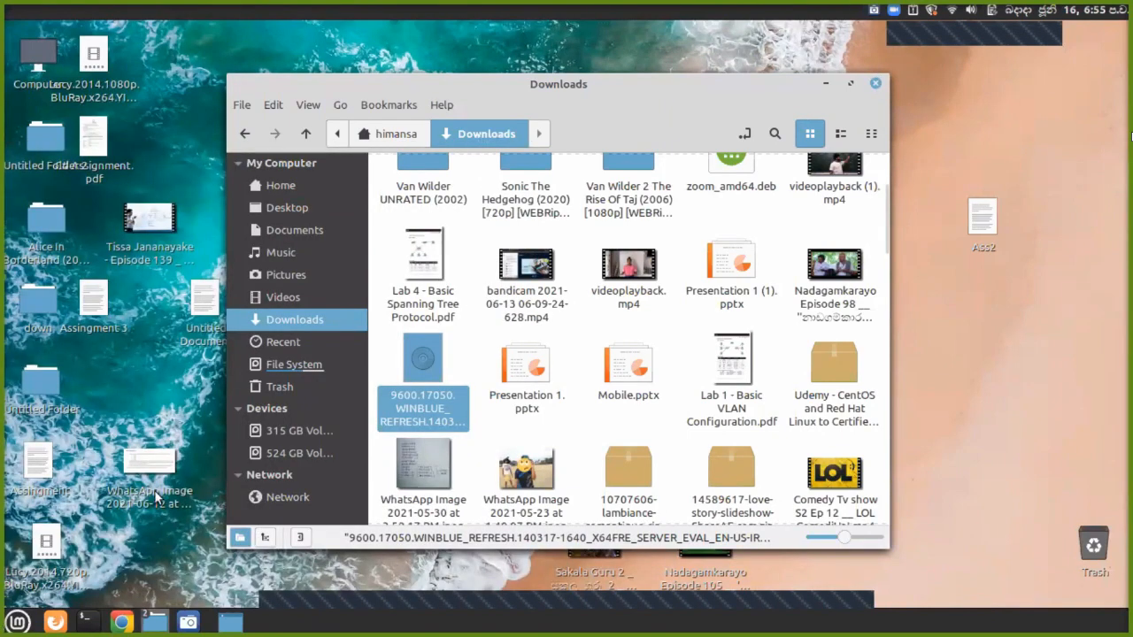
# Launch VirtualBox from the Administration menu and select the Windows sever 2012 machine.
pyautogui.press('super')
pyautogui.moveTo(164, 434)
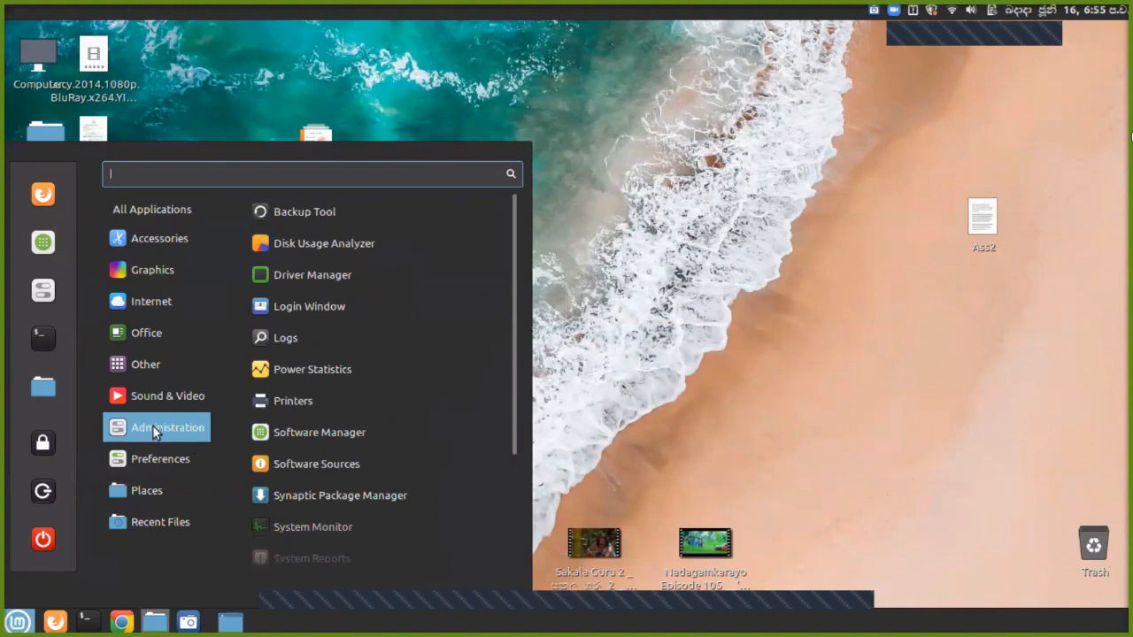
pyautogui.moveTo(149, 469)
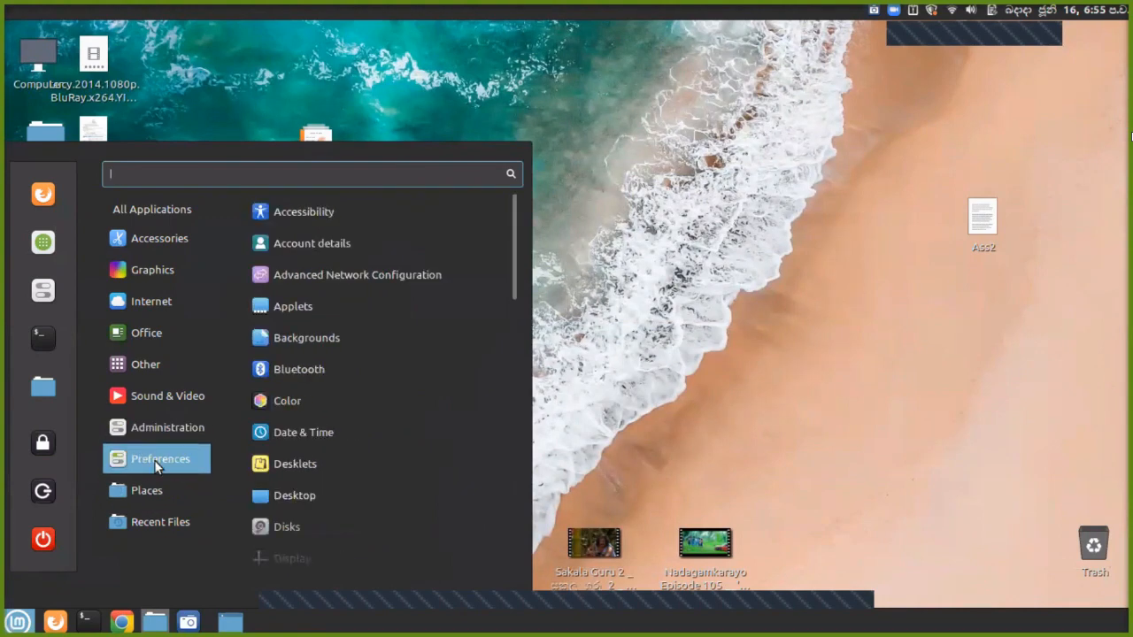
pyautogui.scroll(-10, 366, 458)
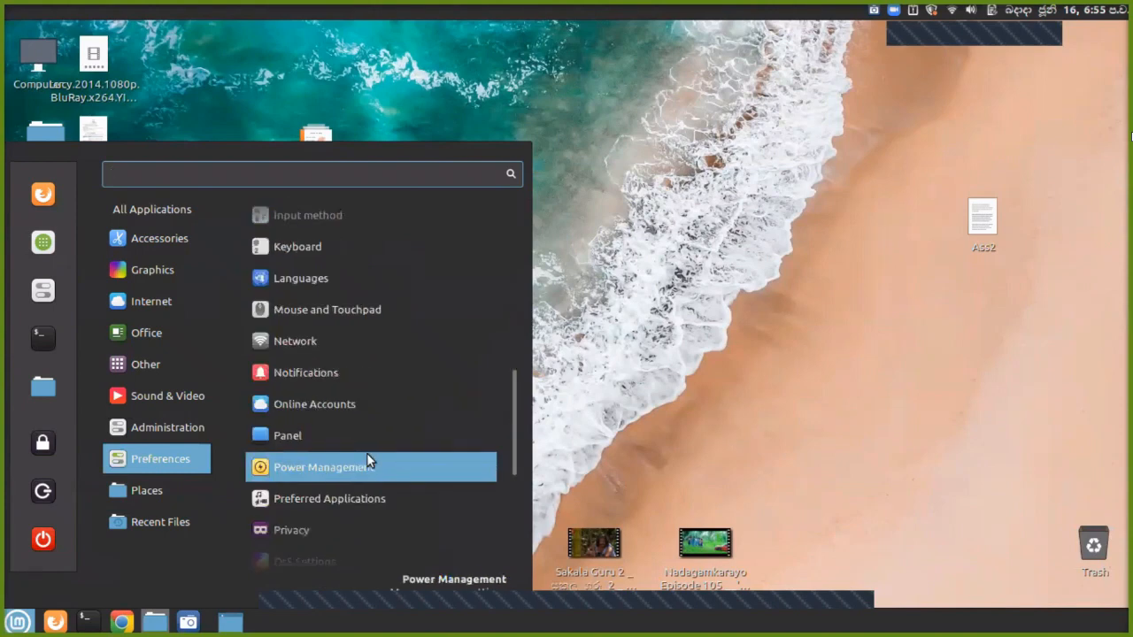
pyautogui.scroll(-3, 367, 460)
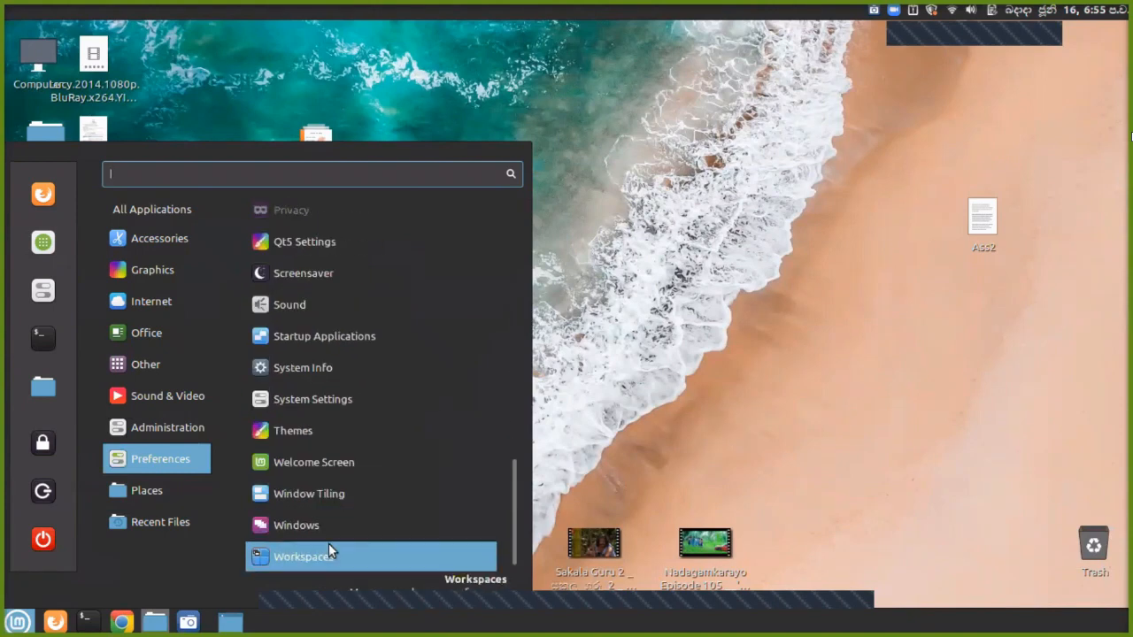
pyautogui.scroll(3, 332, 500)
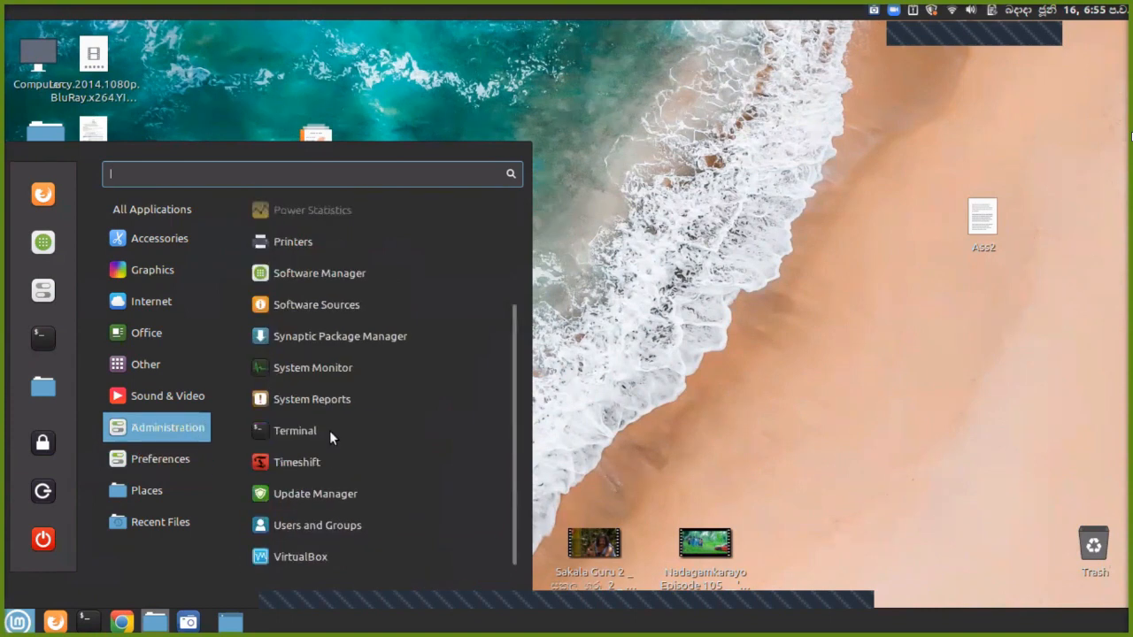
pyautogui.click(324, 552)
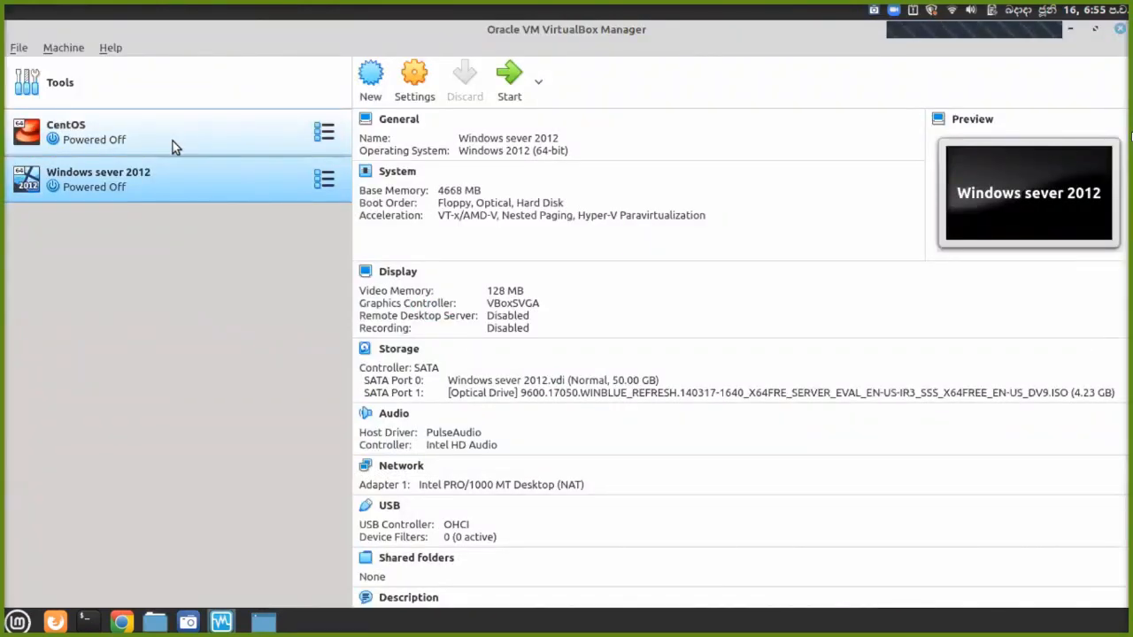
pyautogui.click(173, 141)
pyautogui.click(177, 187)
pyautogui.click(177, 154)
pyautogui.click(173, 181)
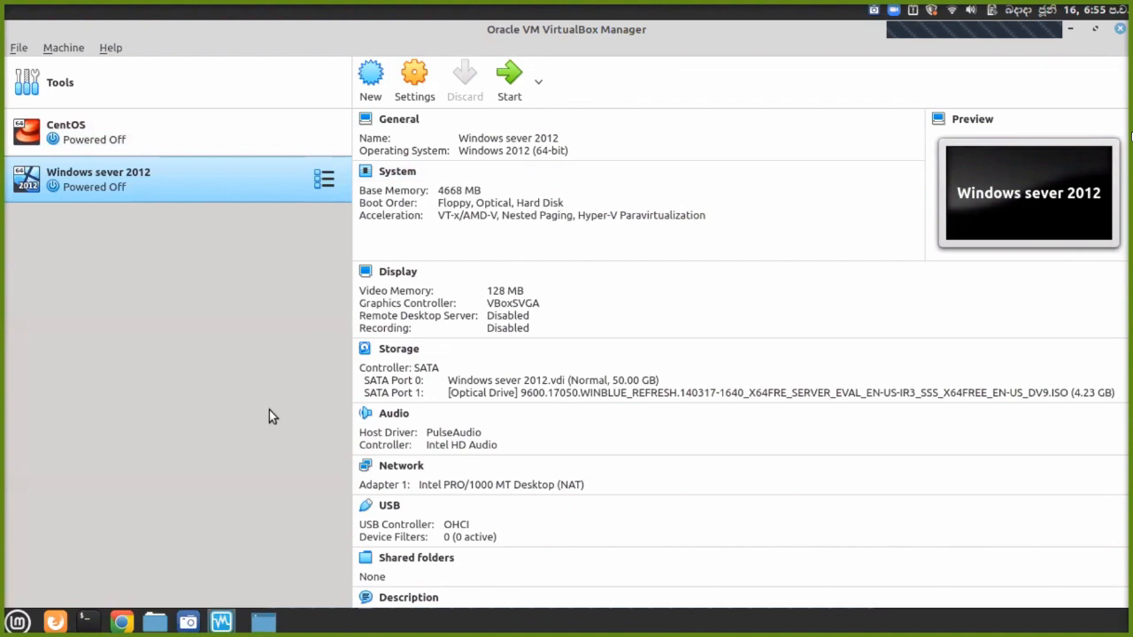
# Start a new VirtualBox machine named 'win', leaving the version at Windows 7 (64-bit).
pyautogui.click(370, 89)
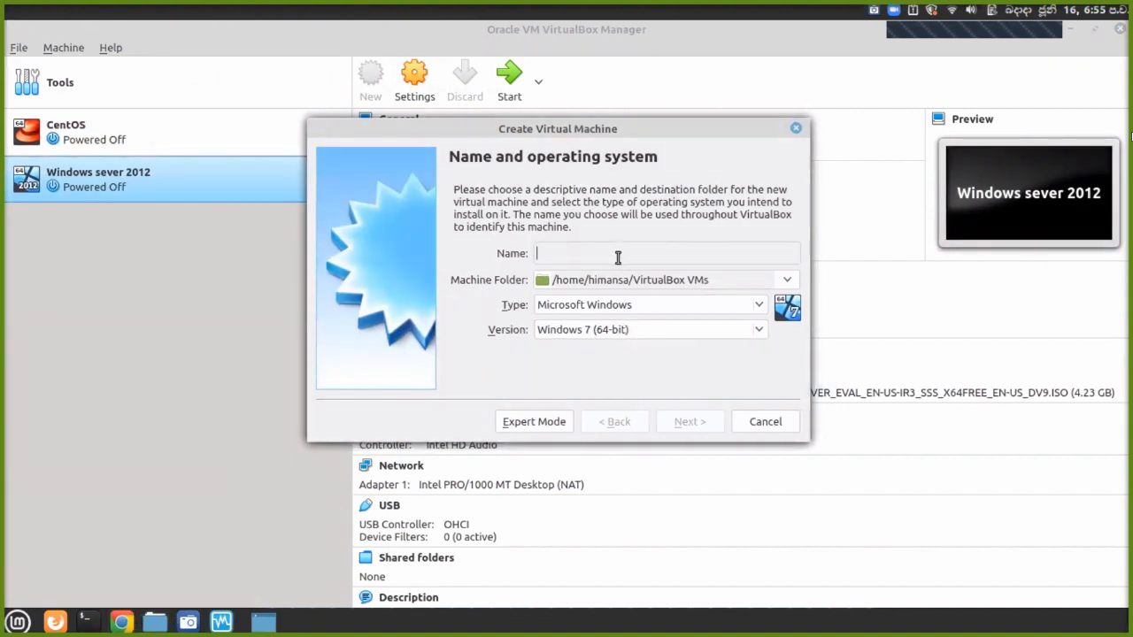
pyautogui.write('win')
pyautogui.click(667, 331)
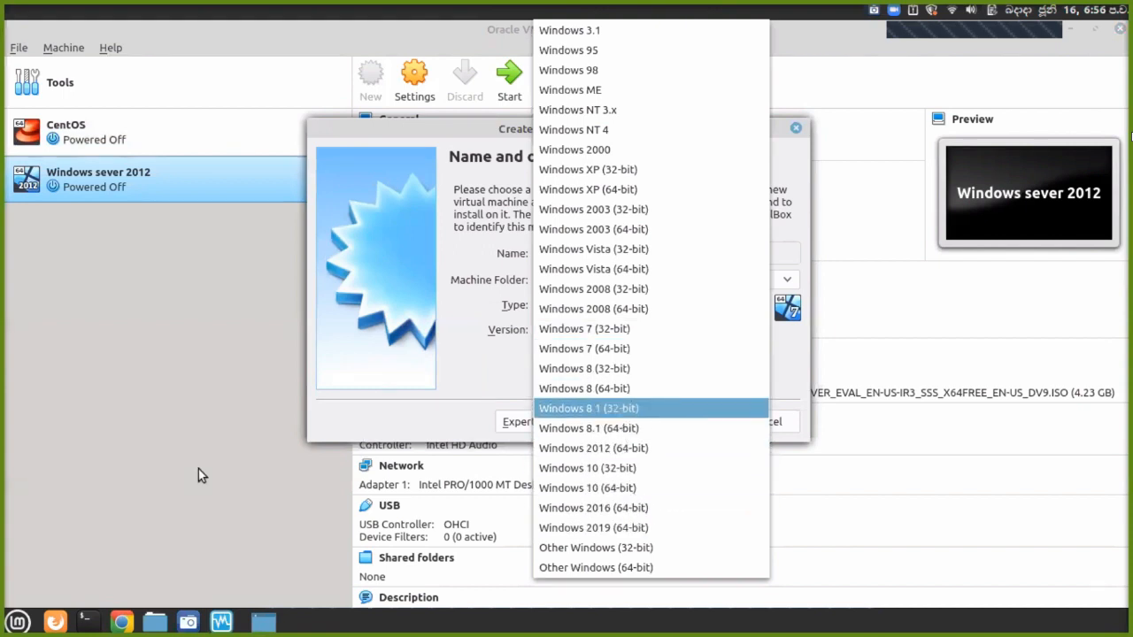
pyautogui.click(132, 525)
pyautogui.click(18, 622)
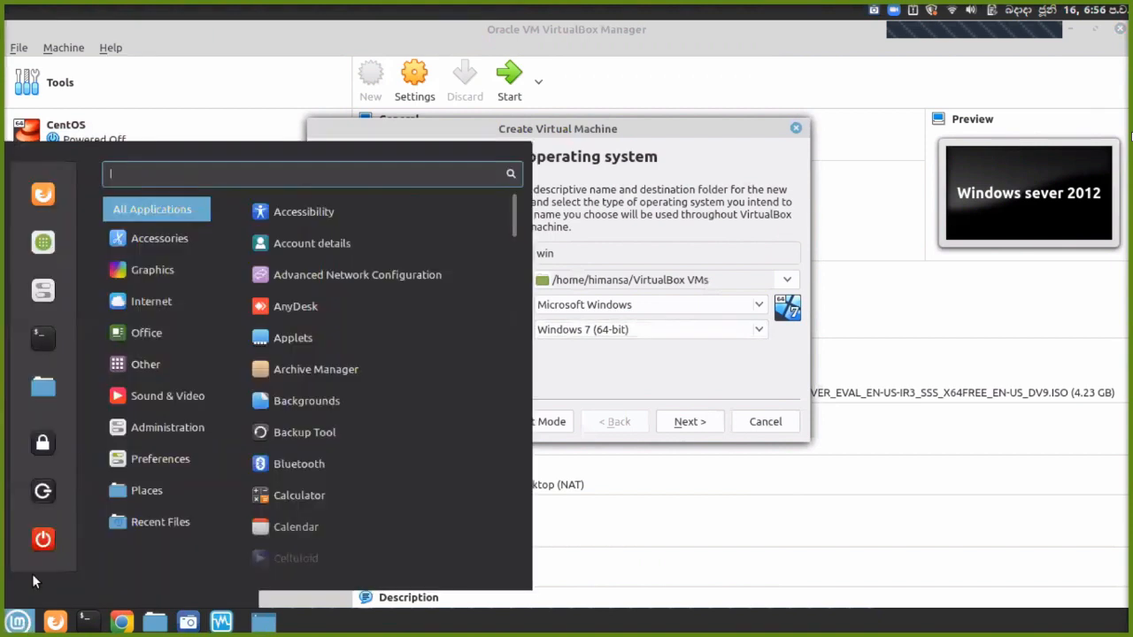
# Open the Wine package page in Software Manager and scroll through its details.
pyautogui.click(57, 237)
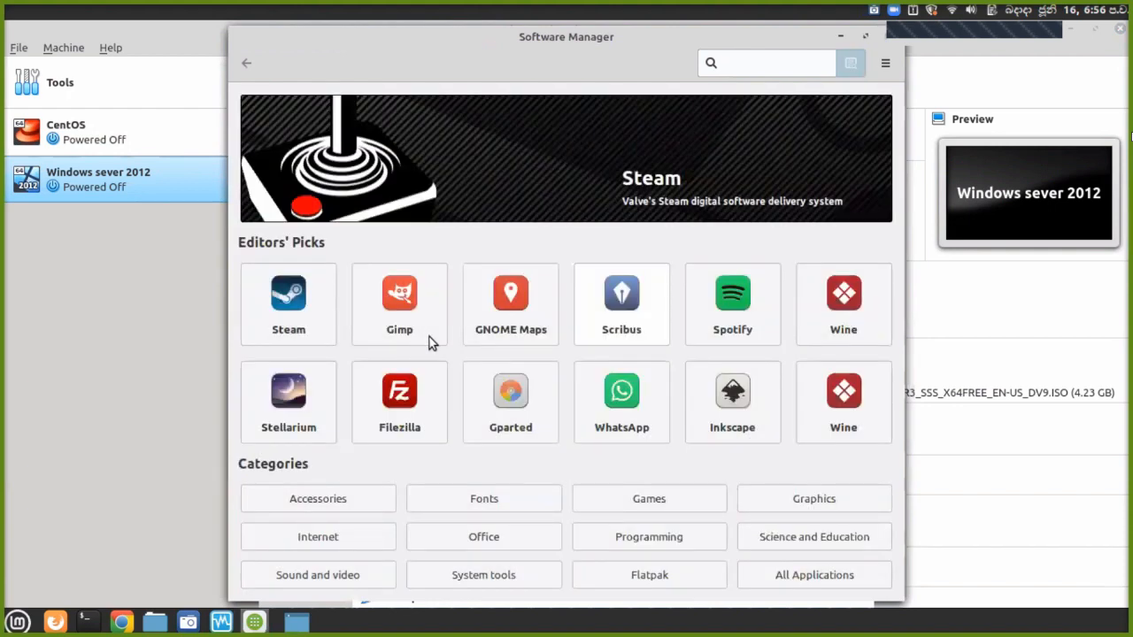
pyautogui.click(852, 317)
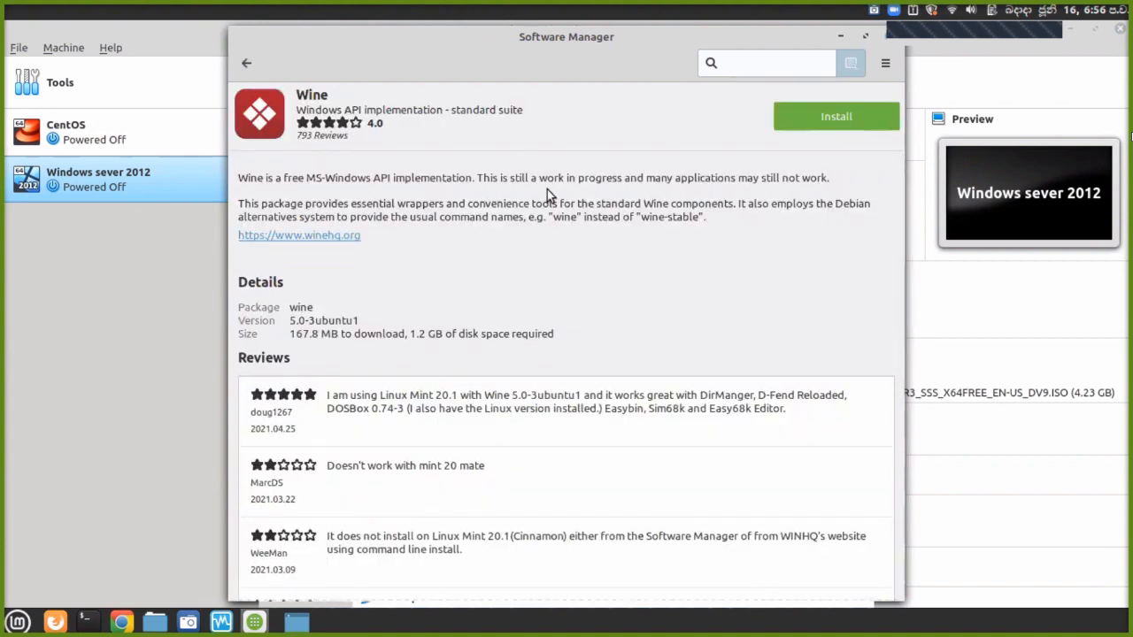
pyautogui.scroll(-2, 547, 190)
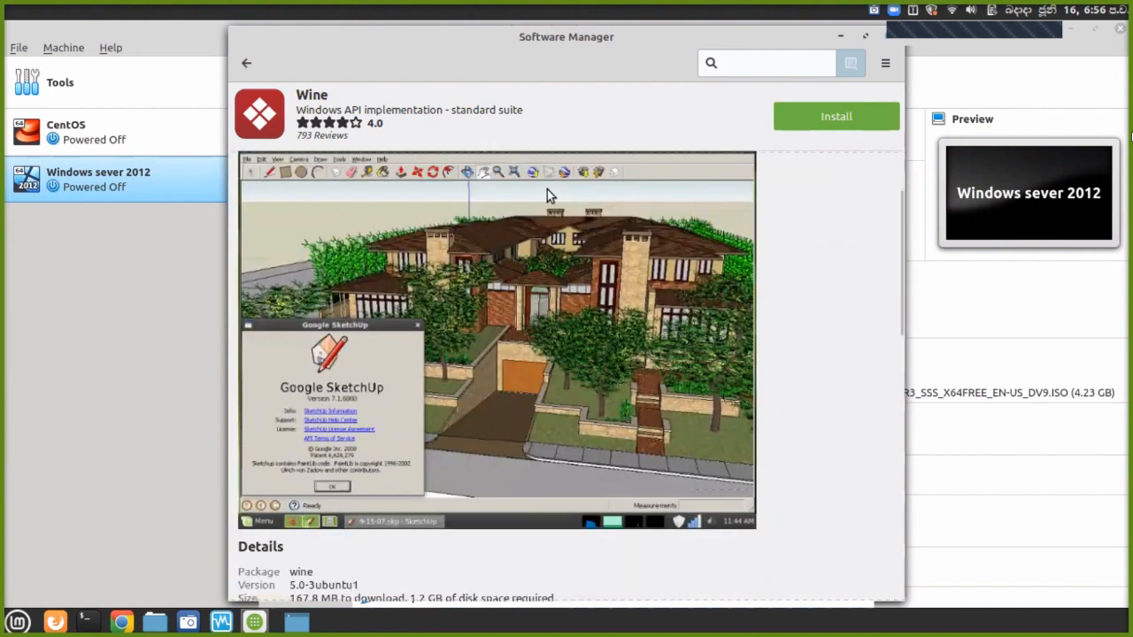
pyautogui.scroll(-6, 558, 226)
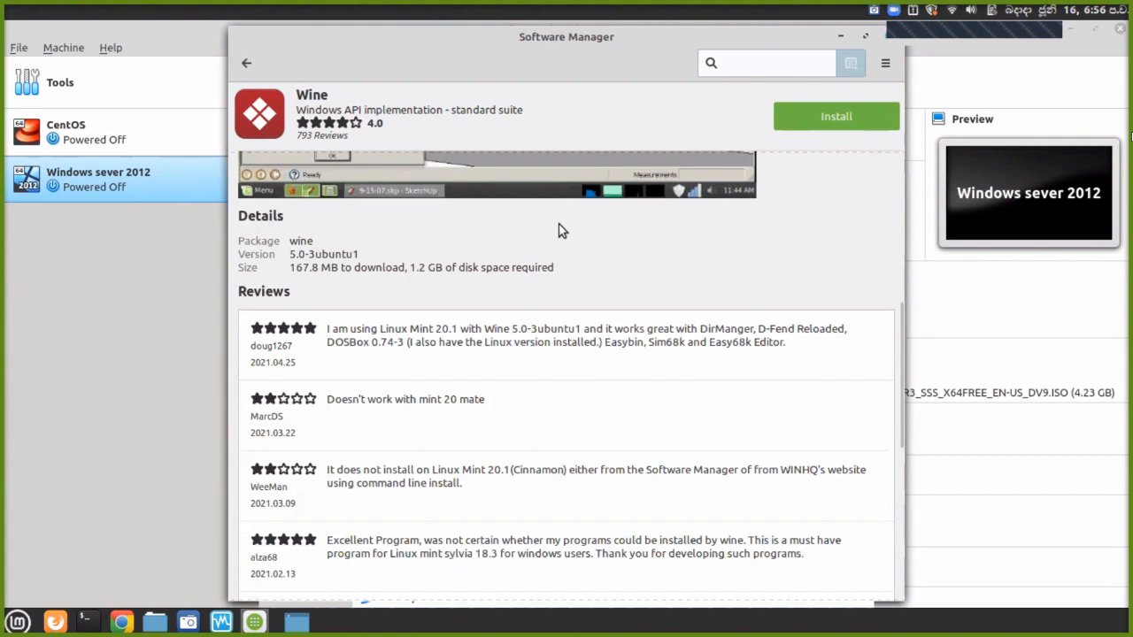
pyautogui.scroll(8, 559, 230)
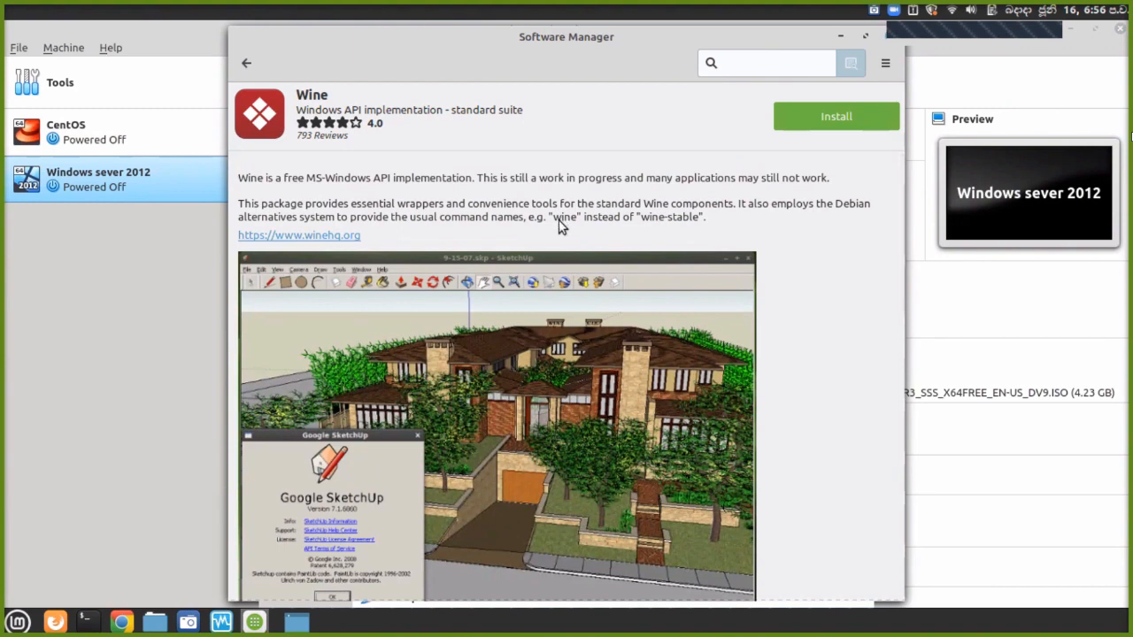
# Take two screenshots of the Wine page, dismissing each save prompt.
pyautogui.press('Print')
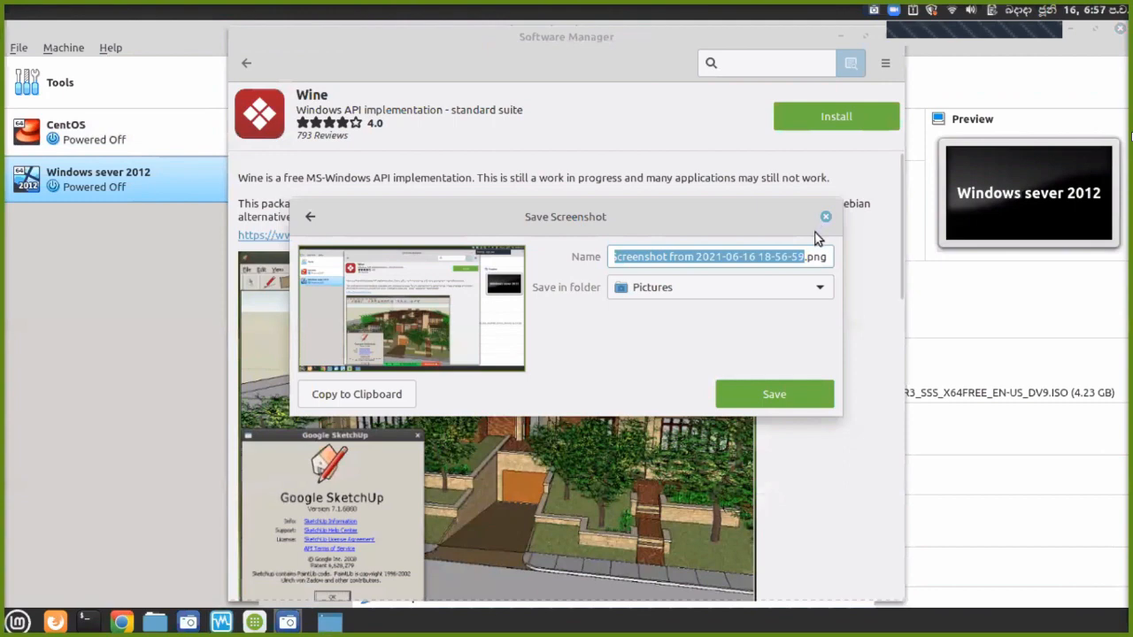
pyautogui.press('Escape')
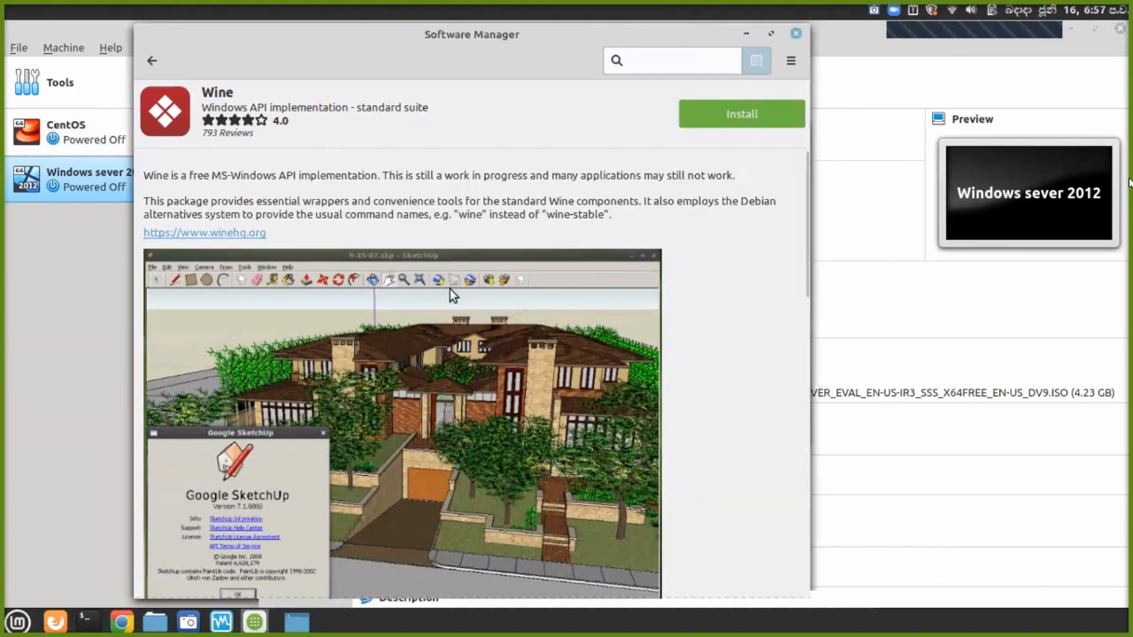
pyautogui.press('Print')
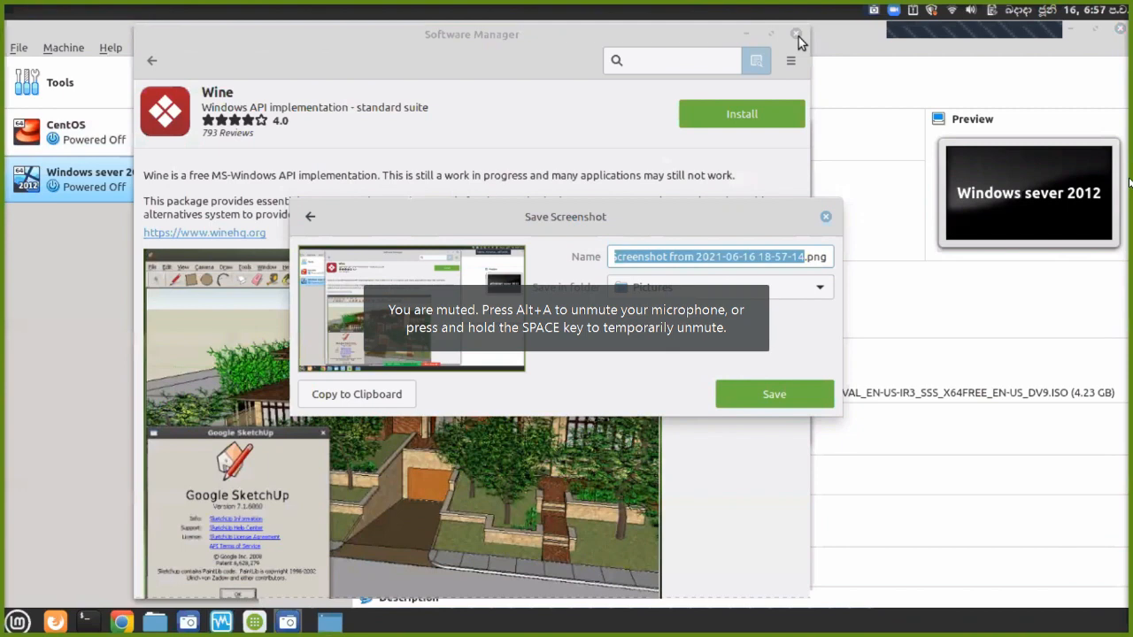
pyautogui.press('Escape')
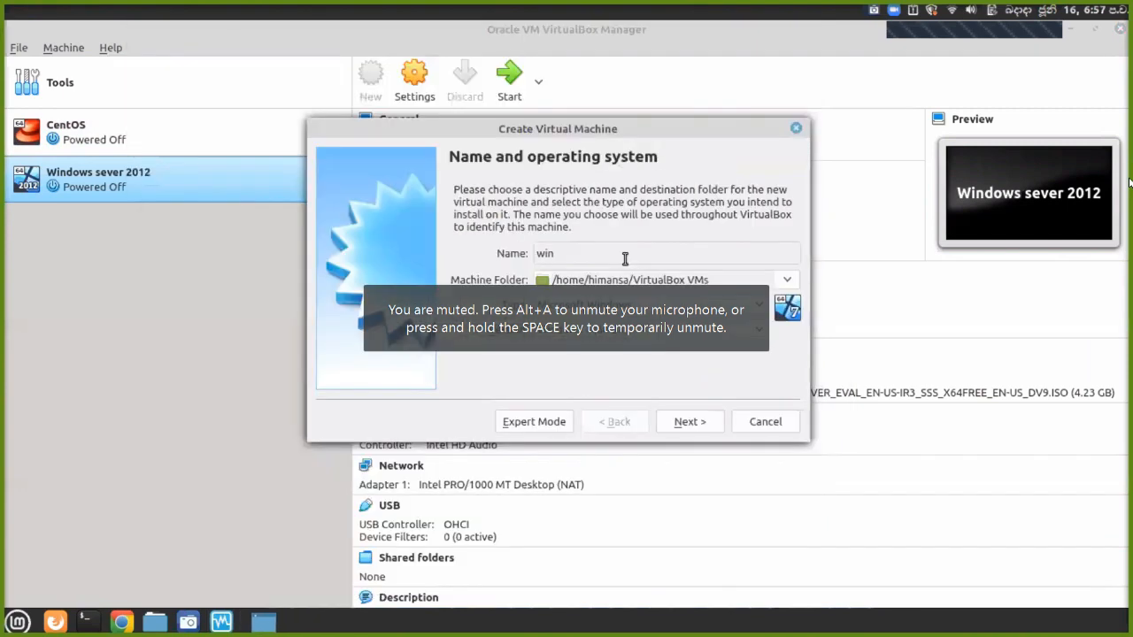
# Review the Type and Version lists, keeping Microsoft Windows unchanged.
pyautogui.click(634, 305)
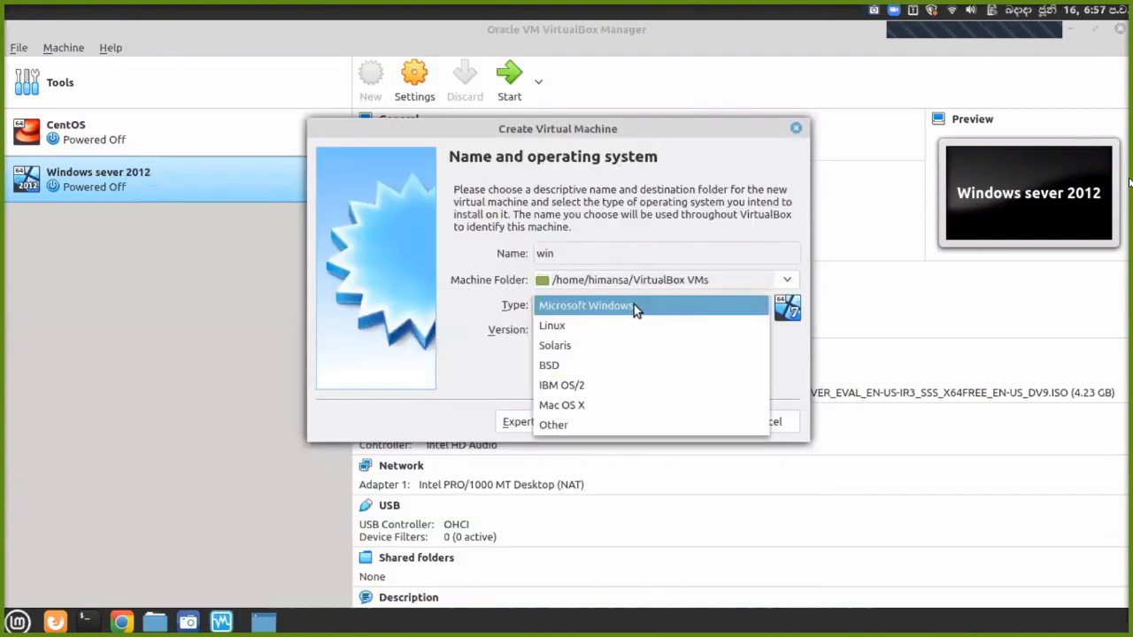
pyautogui.click(633, 305)
pyautogui.click(636, 329)
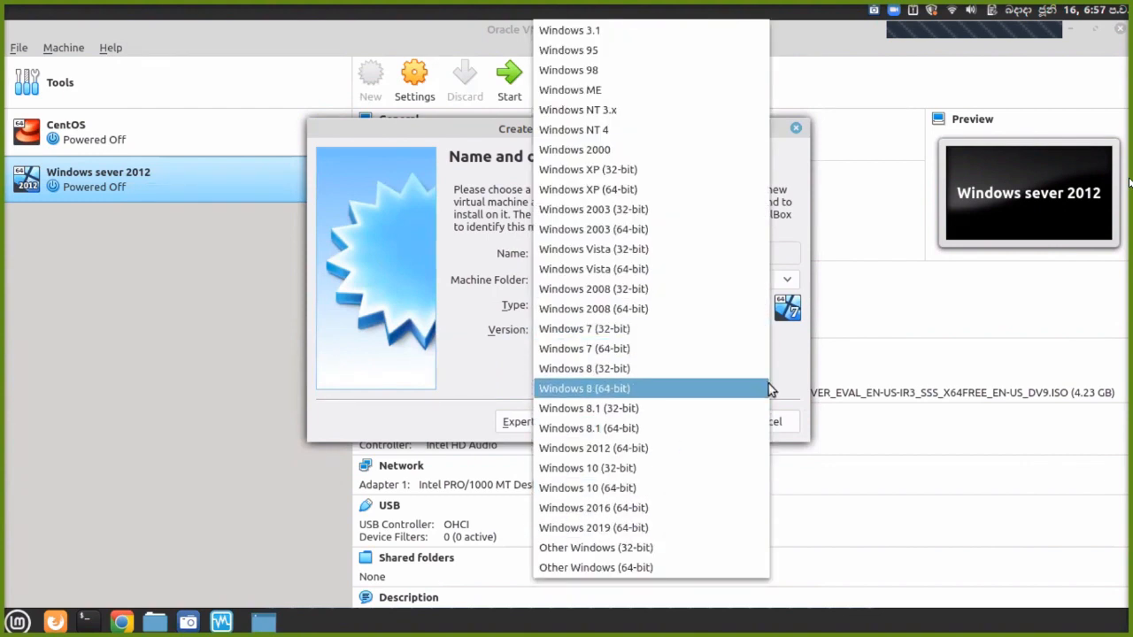
pyautogui.press('Escape')
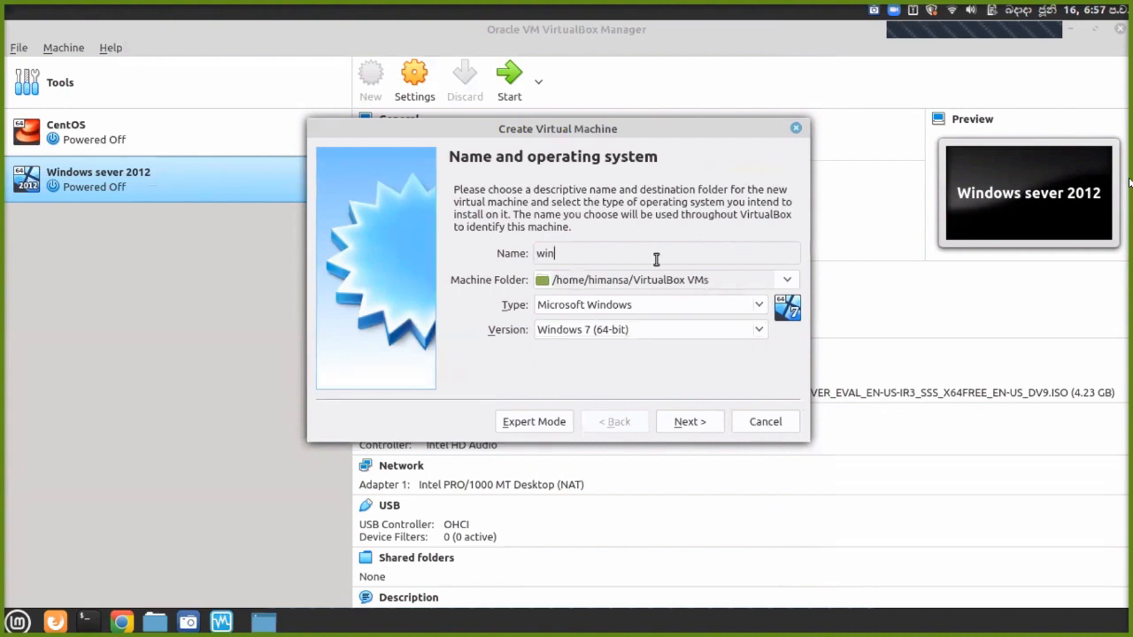
# Rename the machine 'windows server 2', set version Other Windows (64-bit), and continue to memory.
pyautogui.click(655, 259)
pyautogui.write('windows server 2')
pyautogui.click(615, 305)
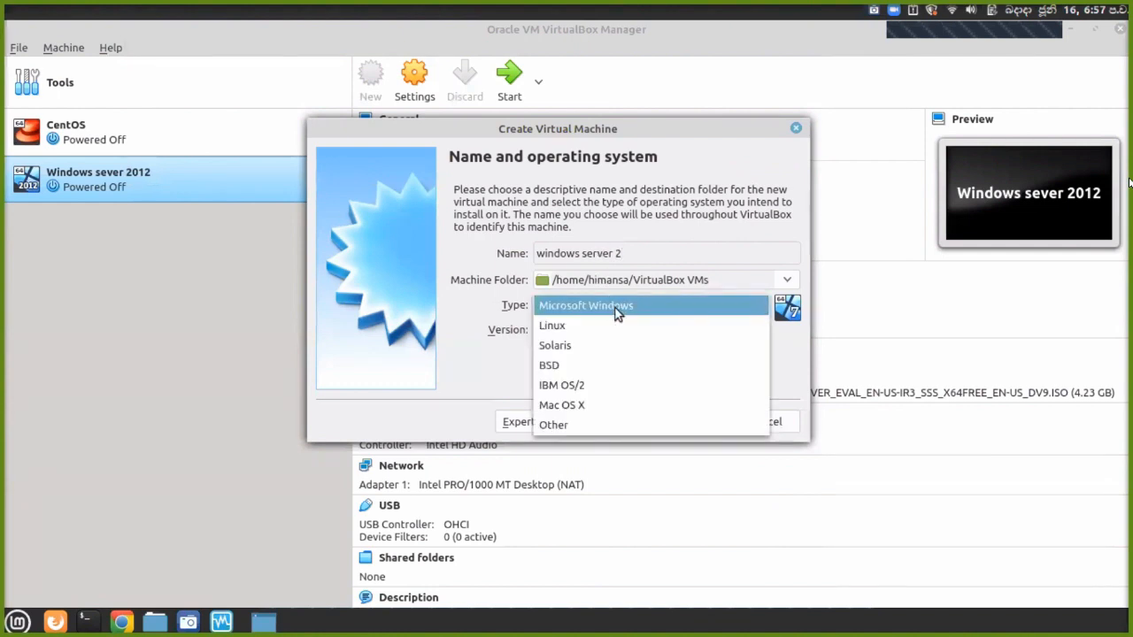
pyautogui.click(620, 309)
pyautogui.click(611, 327)
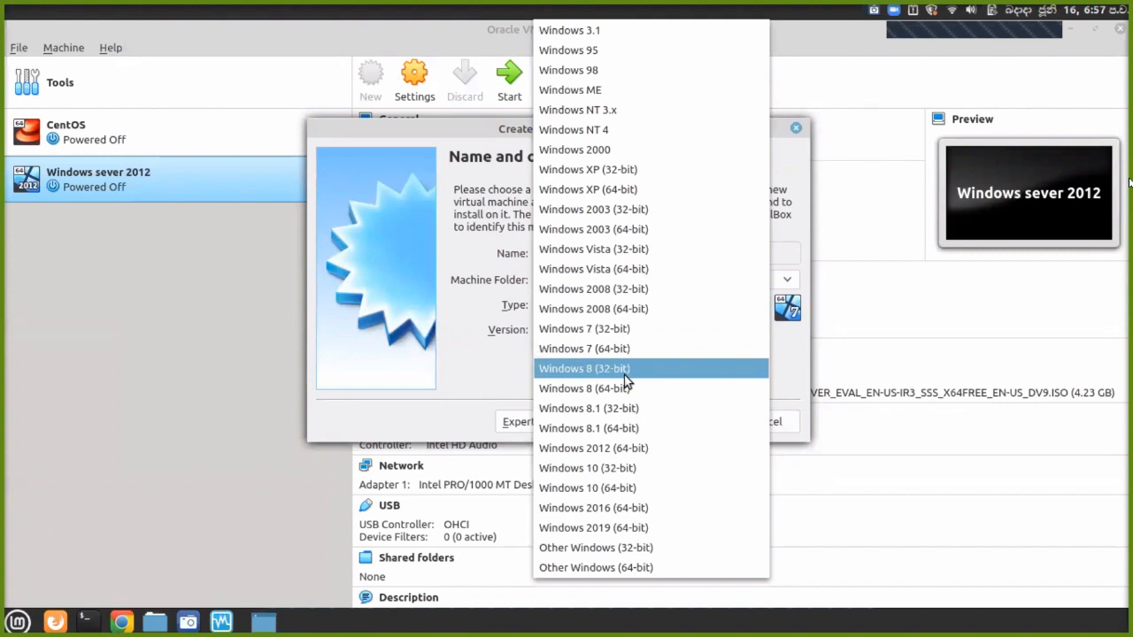
pyautogui.click(631, 571)
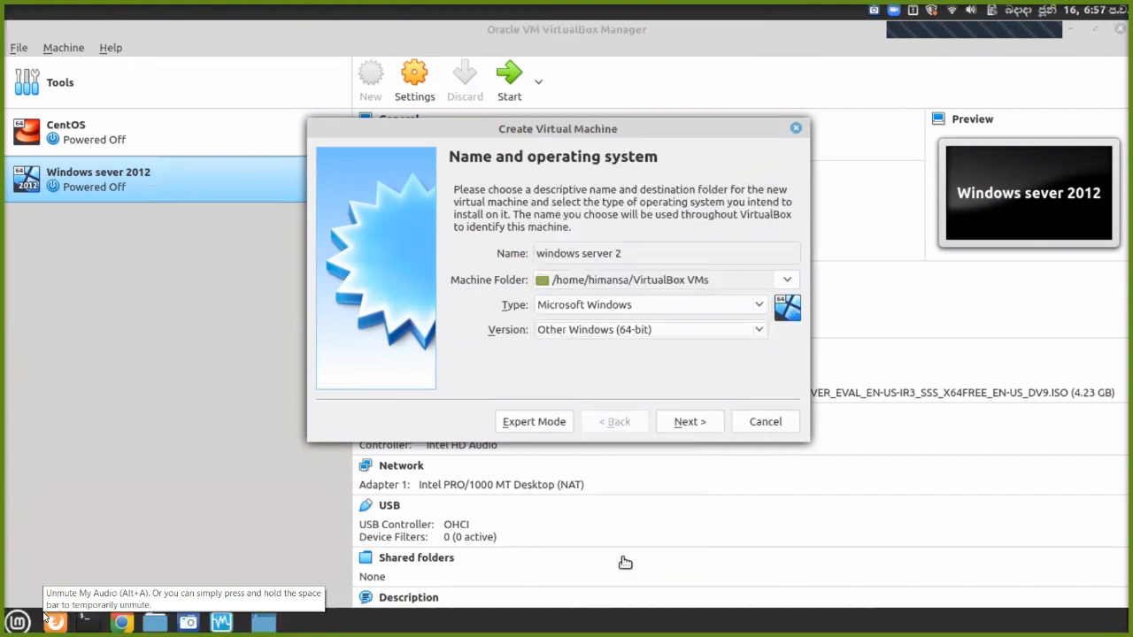
pyautogui.click(677, 431)
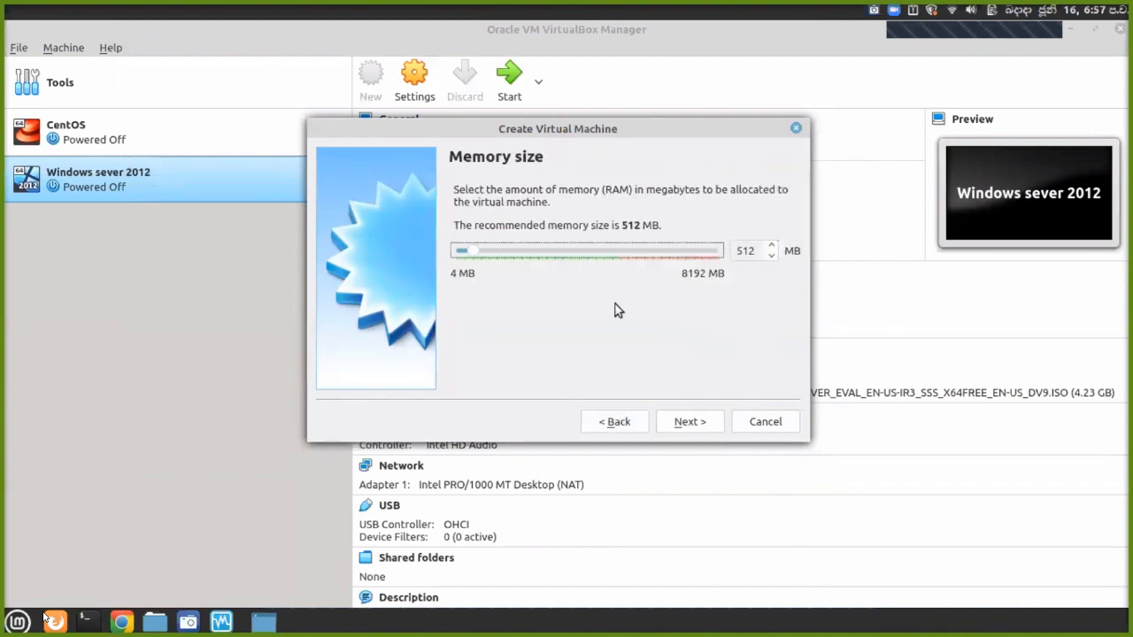
# Raise the VM memory from 512 MB to about 4694 MB and close the meeting's participant list.
pyautogui.moveTo(476, 254); pyautogui.dragTo(592, 279)
pyautogui.click(26, 627)
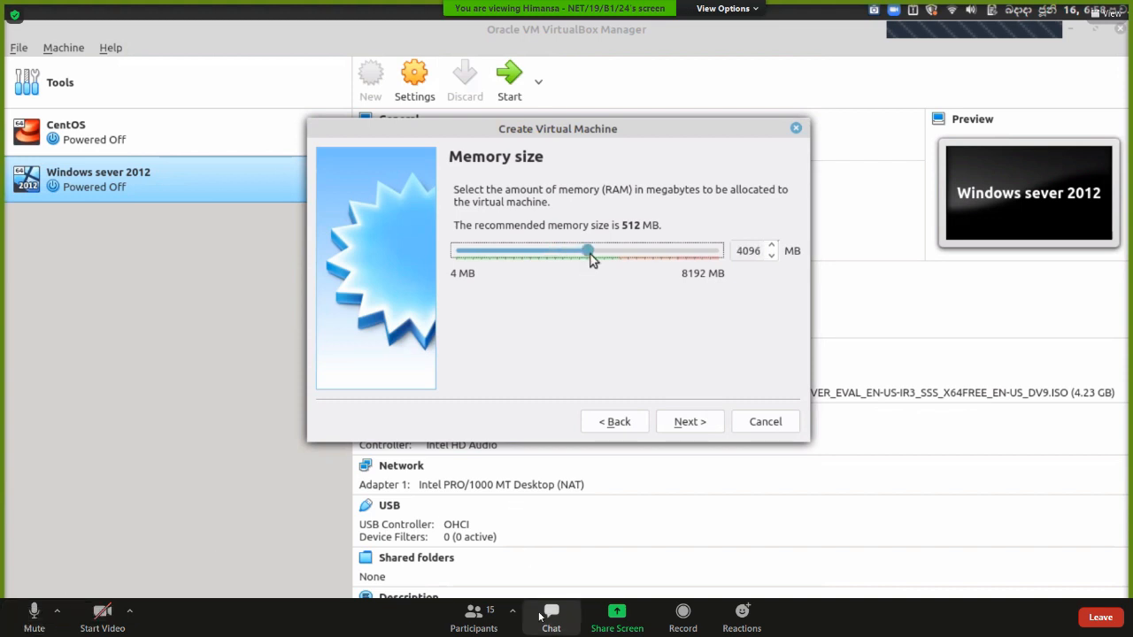
pyautogui.click(473, 618)
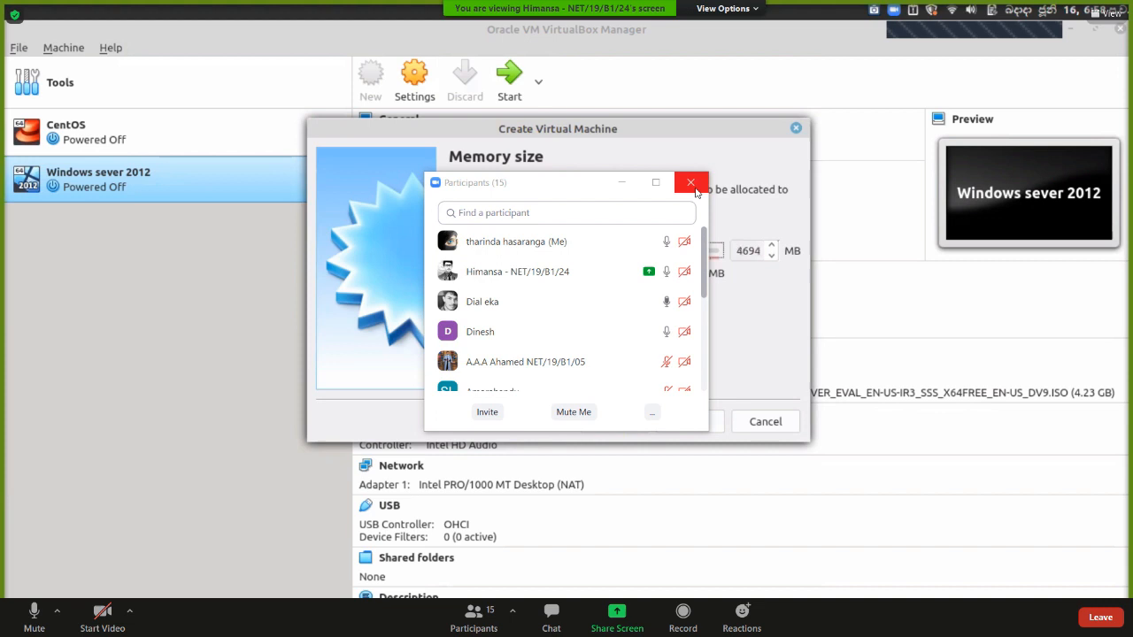
pyautogui.moveTo(586, 187); pyautogui.dragTo(919, 241)
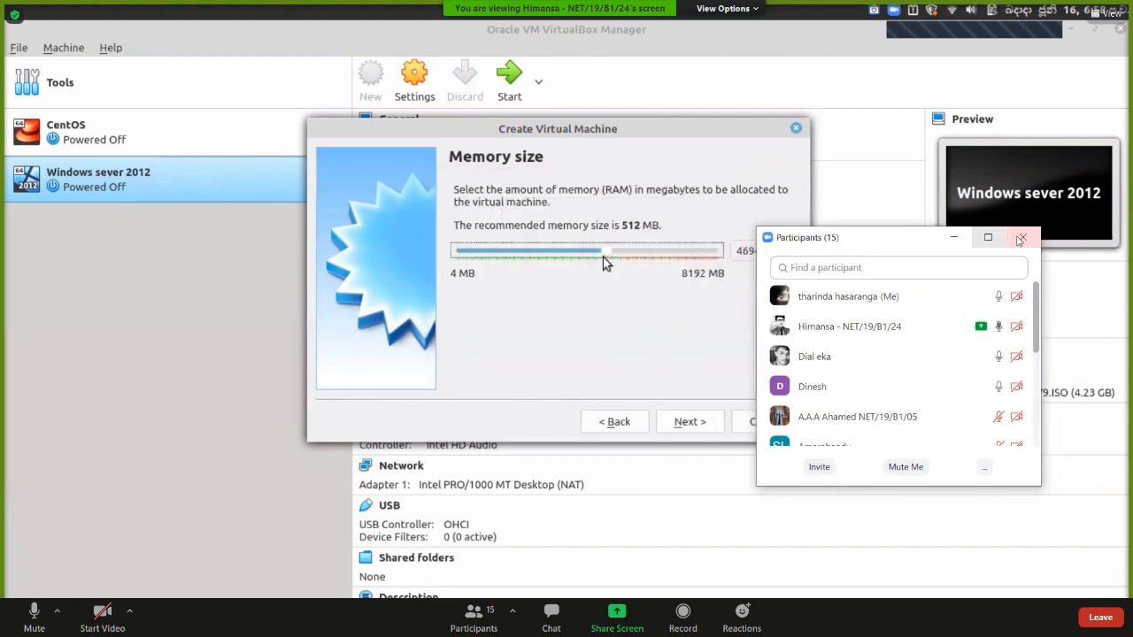
pyautogui.click(1022, 238)
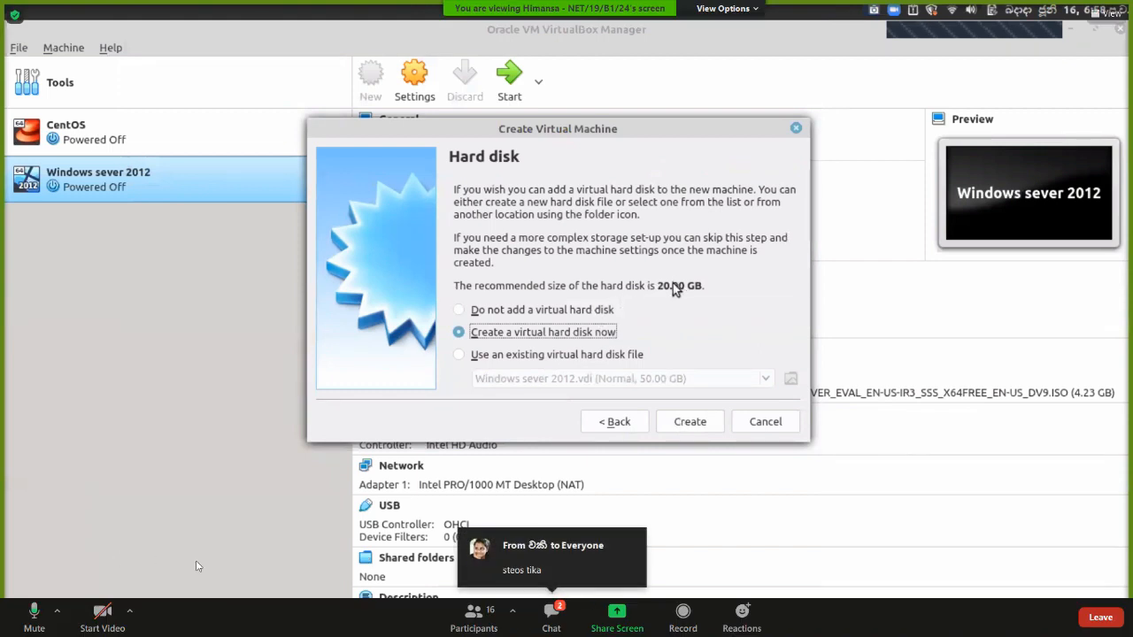
# Open and close the meeting chat and participant list, then mute the microphone.
pyautogui.click(551, 613)
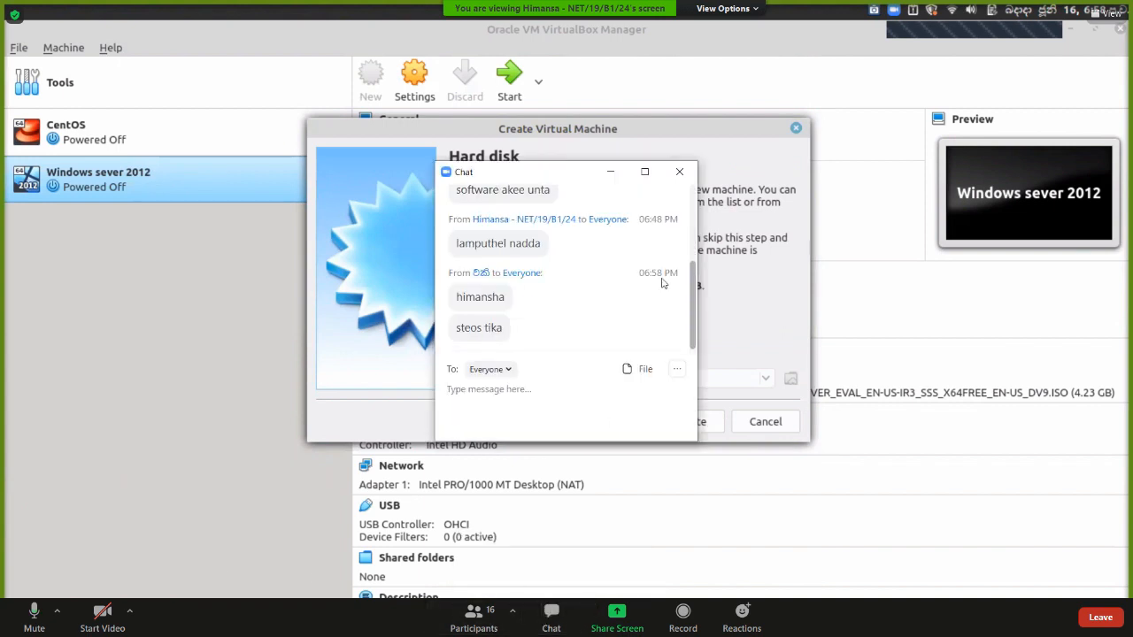
pyautogui.click(679, 170)
pyautogui.click(476, 615)
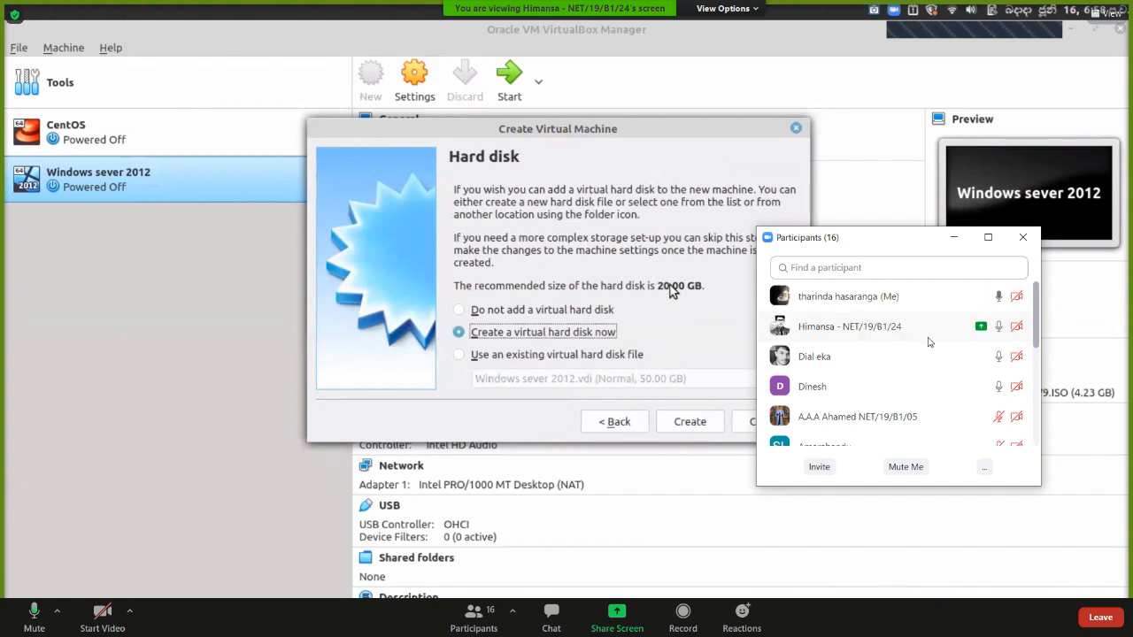
pyautogui.click(1021, 238)
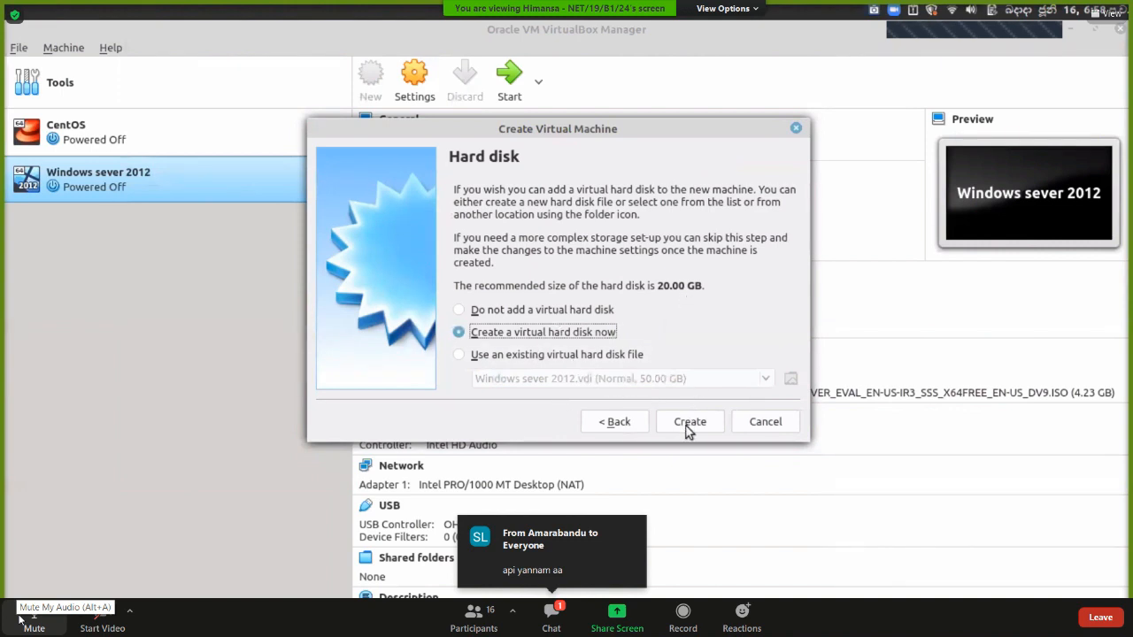
pyautogui.click(20, 617)
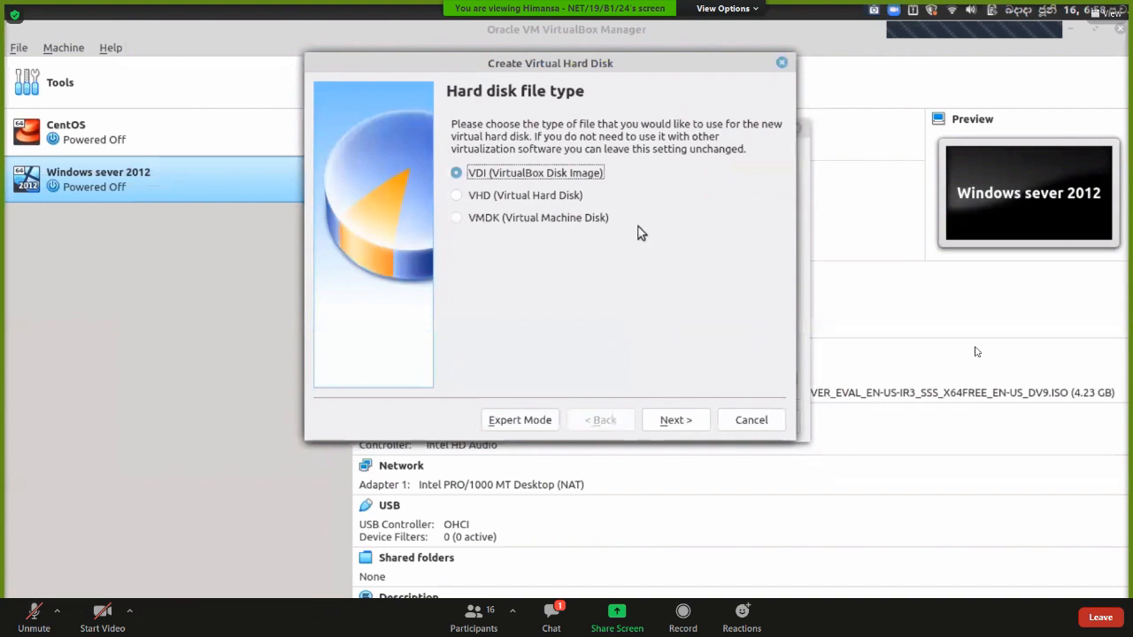
# Open and close the meeting chat, then unmute and re-mute the microphone.
pyautogui.click(551, 617)
pyautogui.click(678, 171)
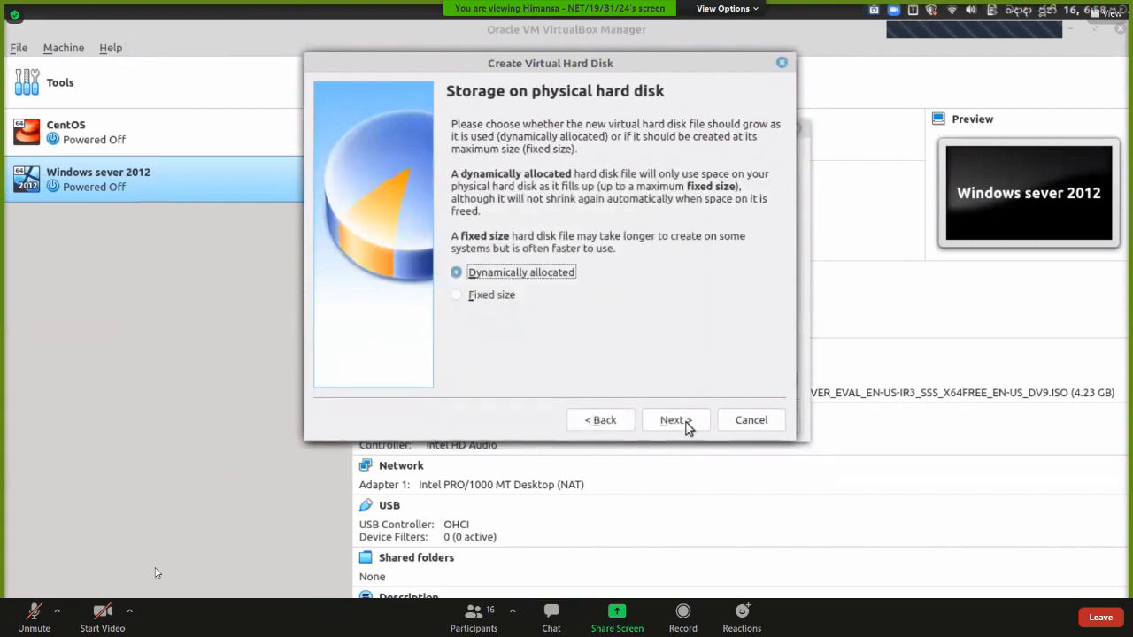
pyautogui.click(24, 613)
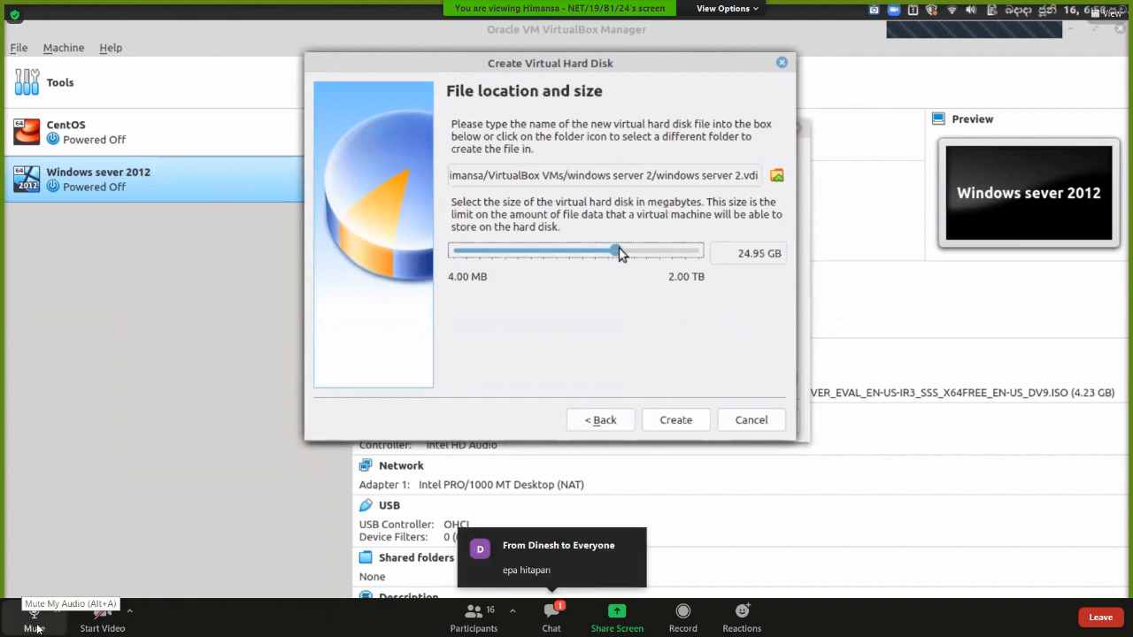
pyautogui.click(34, 615)
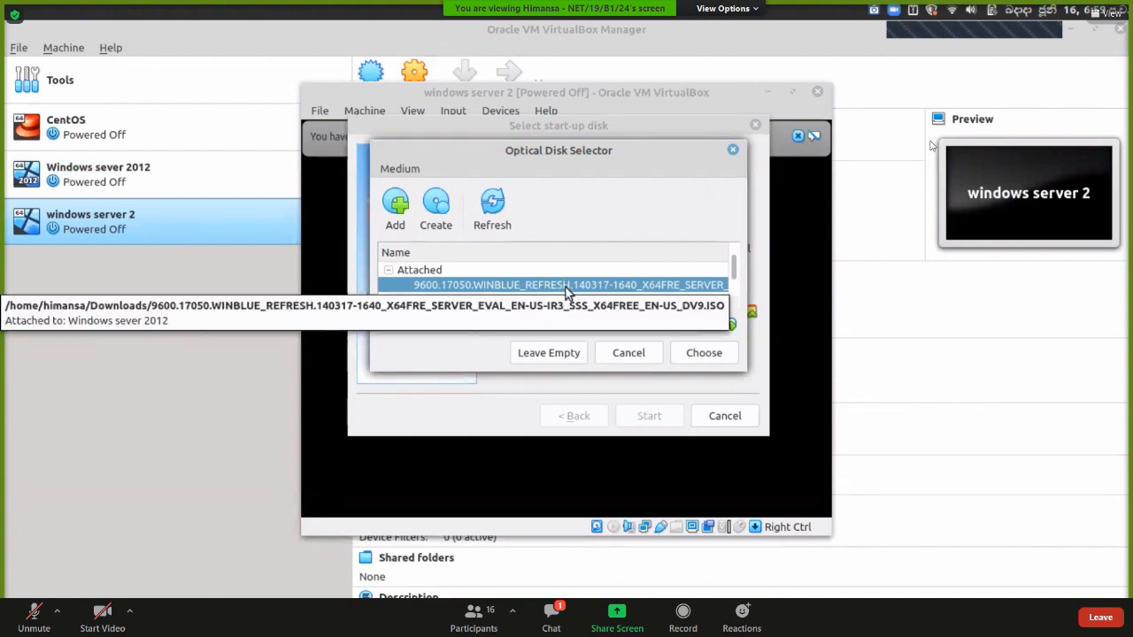
# Attach the 9600.17050 evaluation ISO from Downloads as the start-up disc and boot the VM.
pyautogui.click(395, 208)
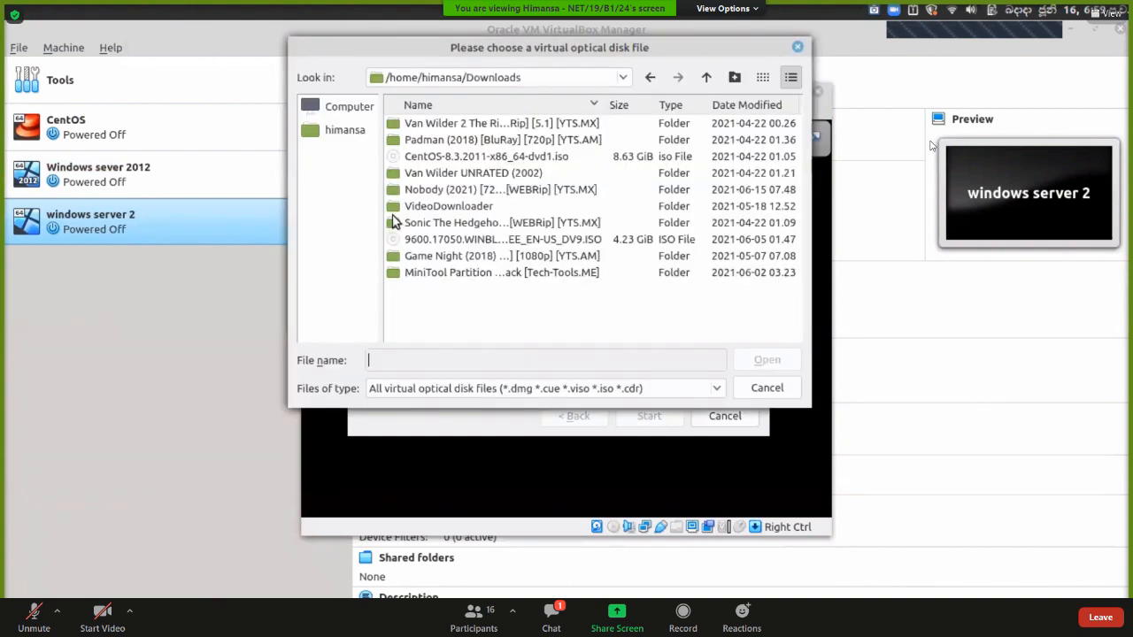
pyautogui.click(349, 107)
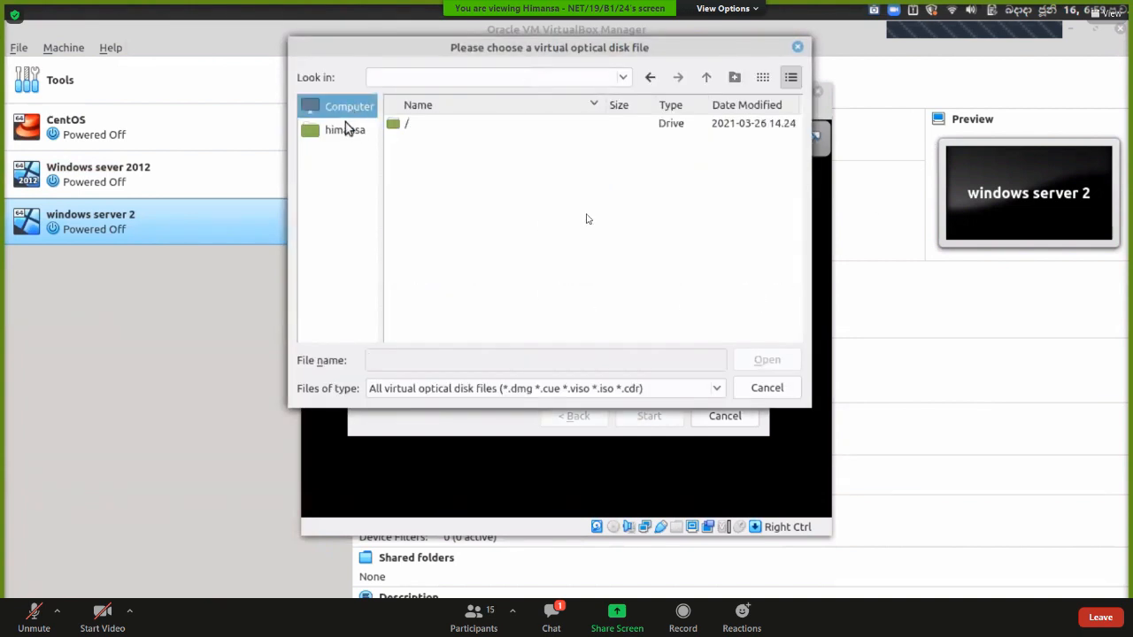
pyautogui.click(344, 130)
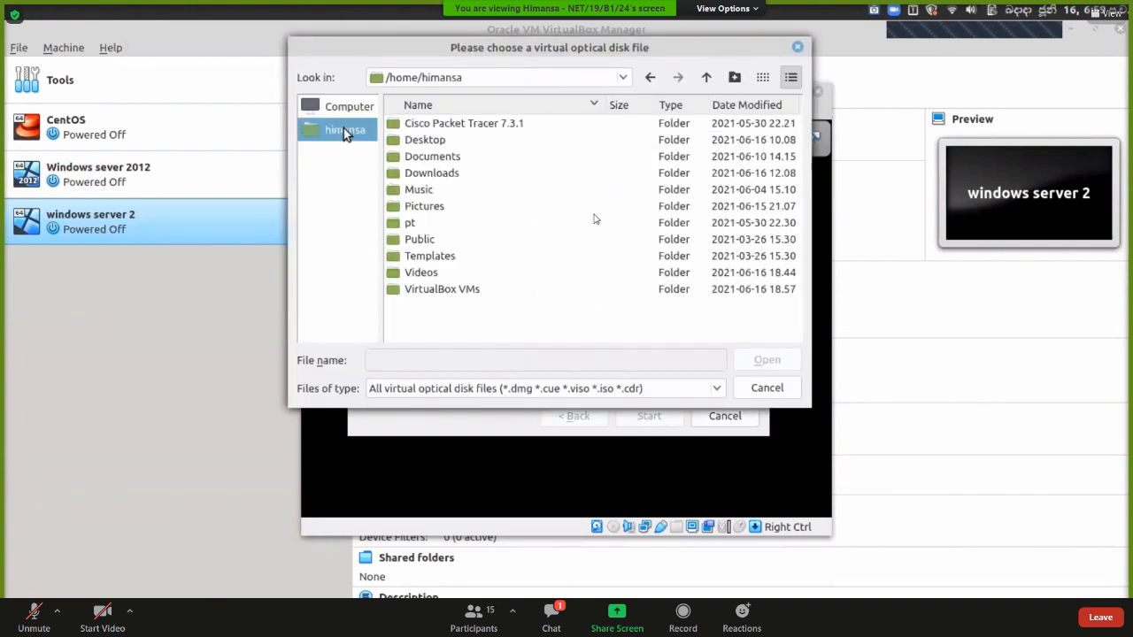
pyautogui.doubleClick(442, 175)
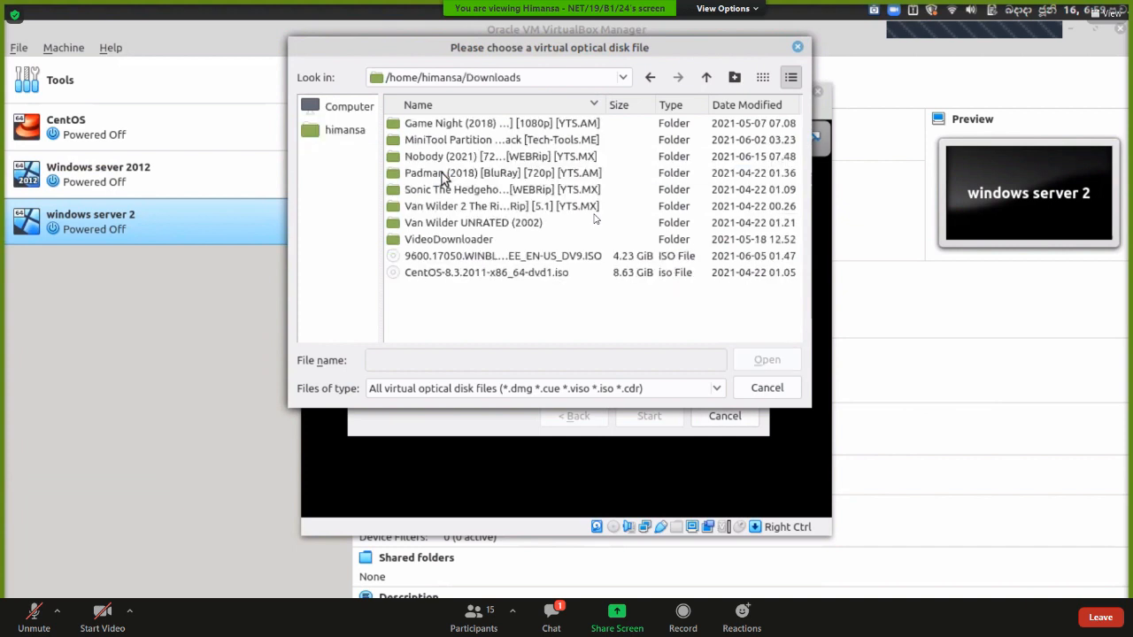
pyautogui.click(449, 257)
pyautogui.click(766, 361)
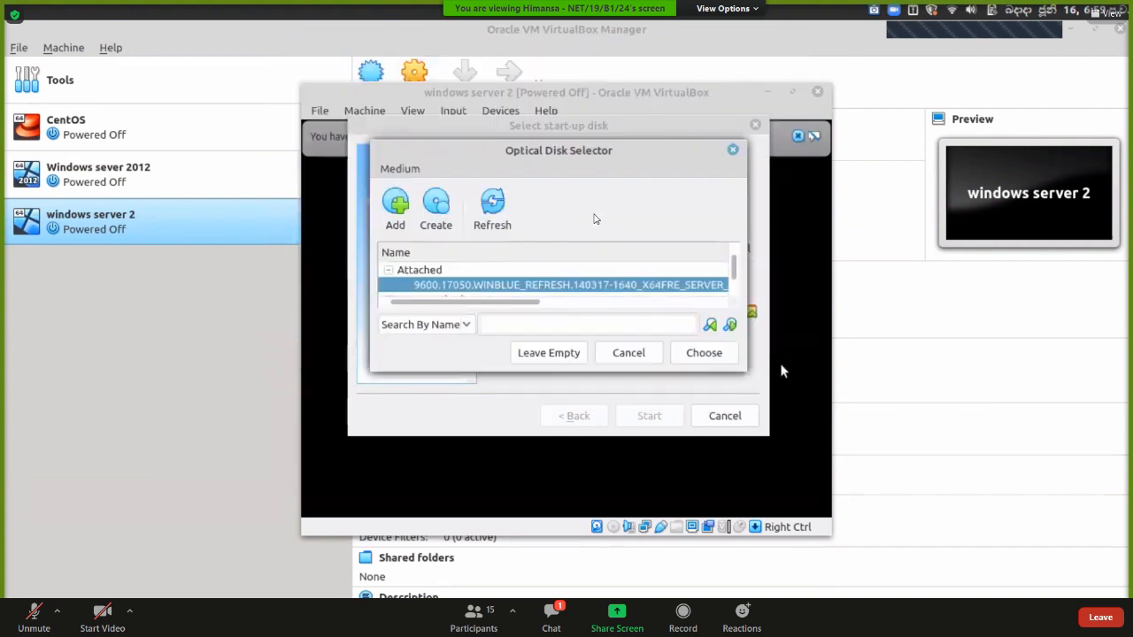
pyautogui.click(705, 353)
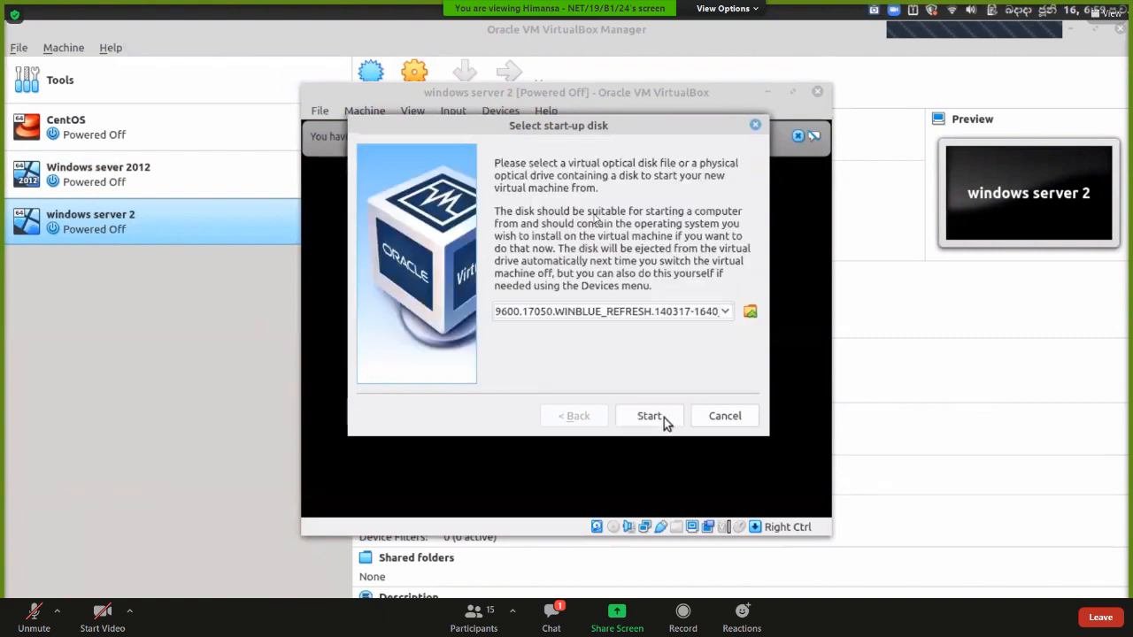
pyautogui.click(663, 417)
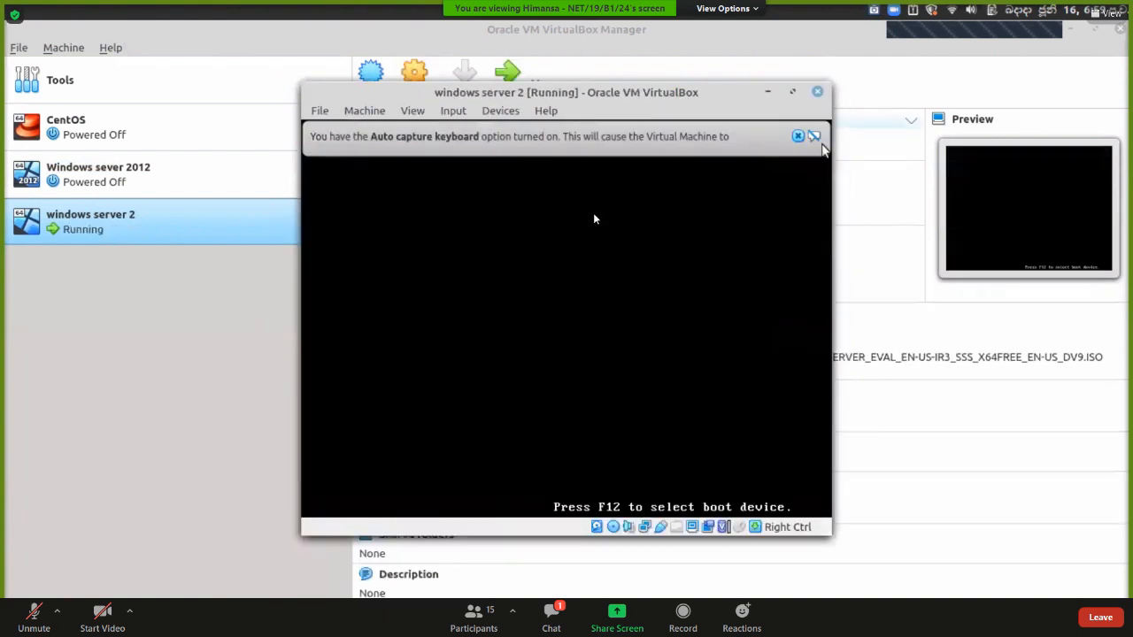
# Dismiss the keyboard capture notice, move the VM window, mute the meeting, and minimise VirtualBox Manager.
pyautogui.click(804, 137)
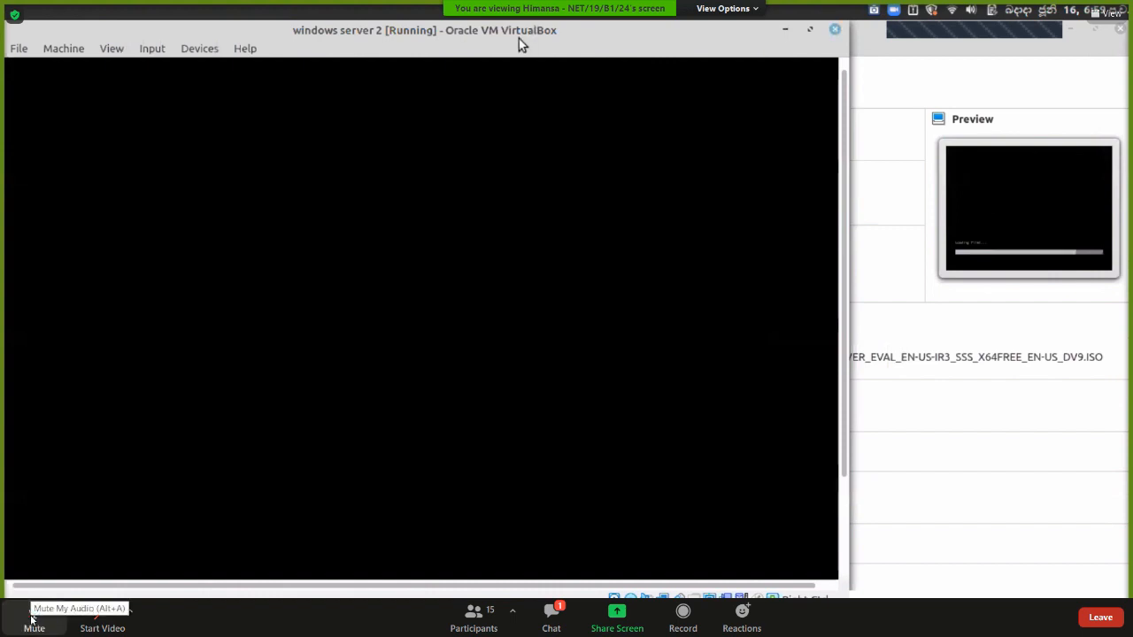
pyautogui.moveTo(519, 39); pyautogui.dragTo(567, 44)
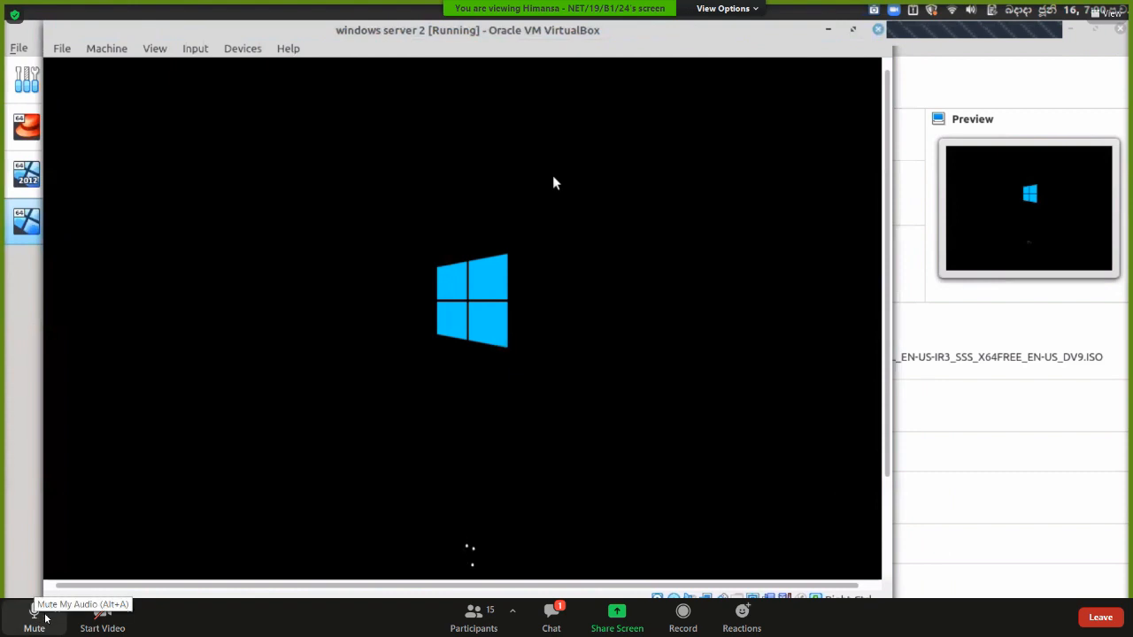
pyautogui.click(40, 617)
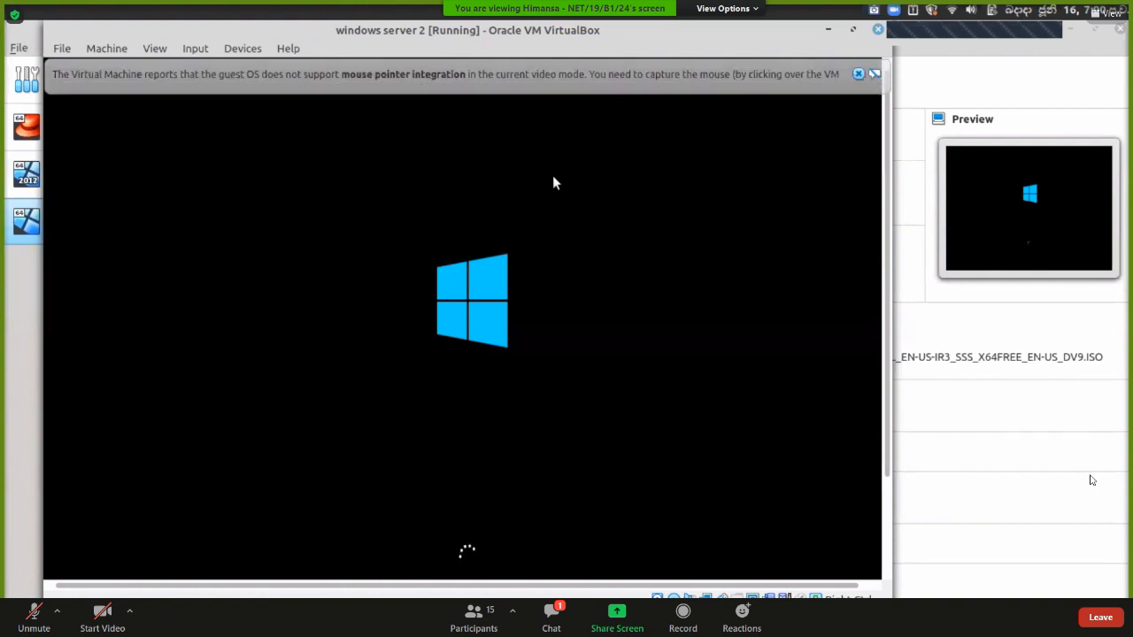
pyautogui.click(939, 419)
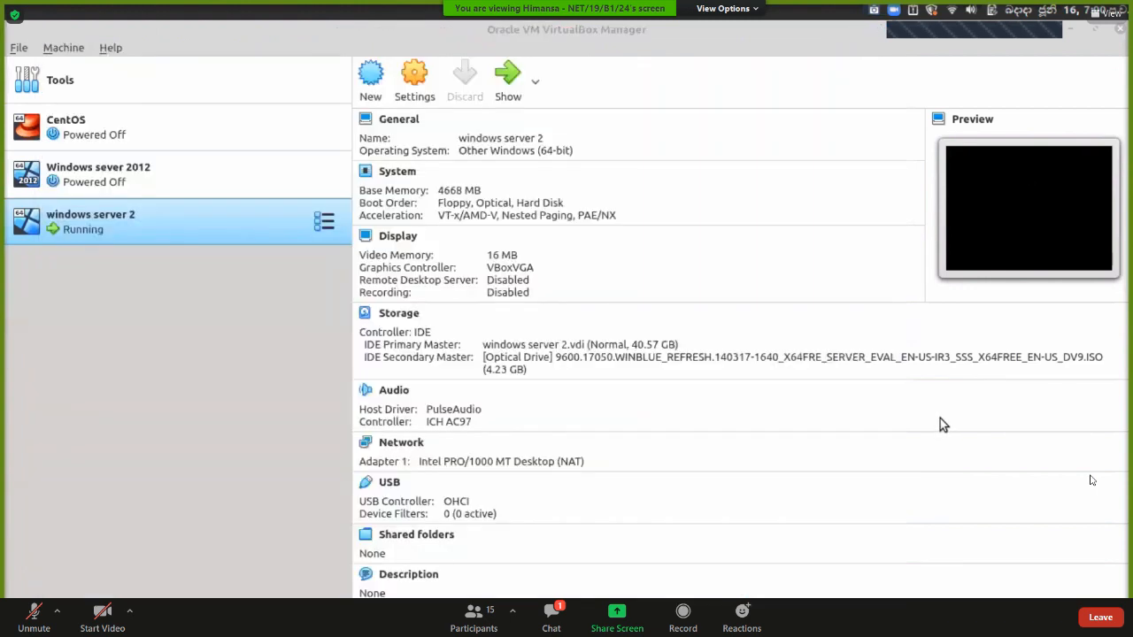
pyautogui.click(1071, 32)
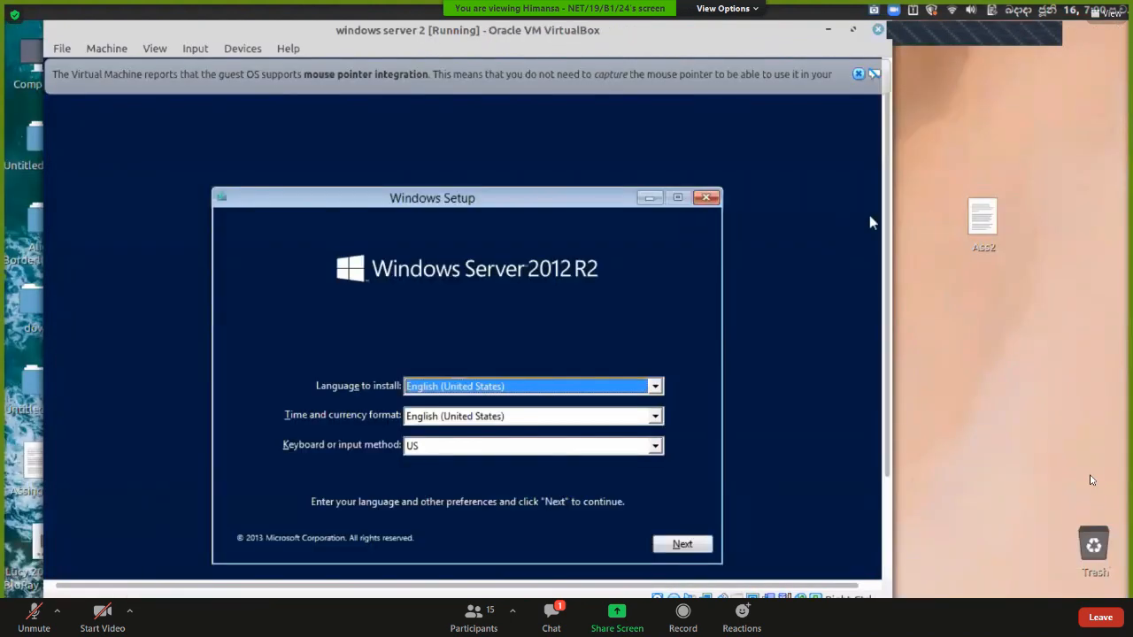
# Save a screenshot of Setup, accept English (United States) settings, and begin the installation.
pyautogui.click(931, 251)
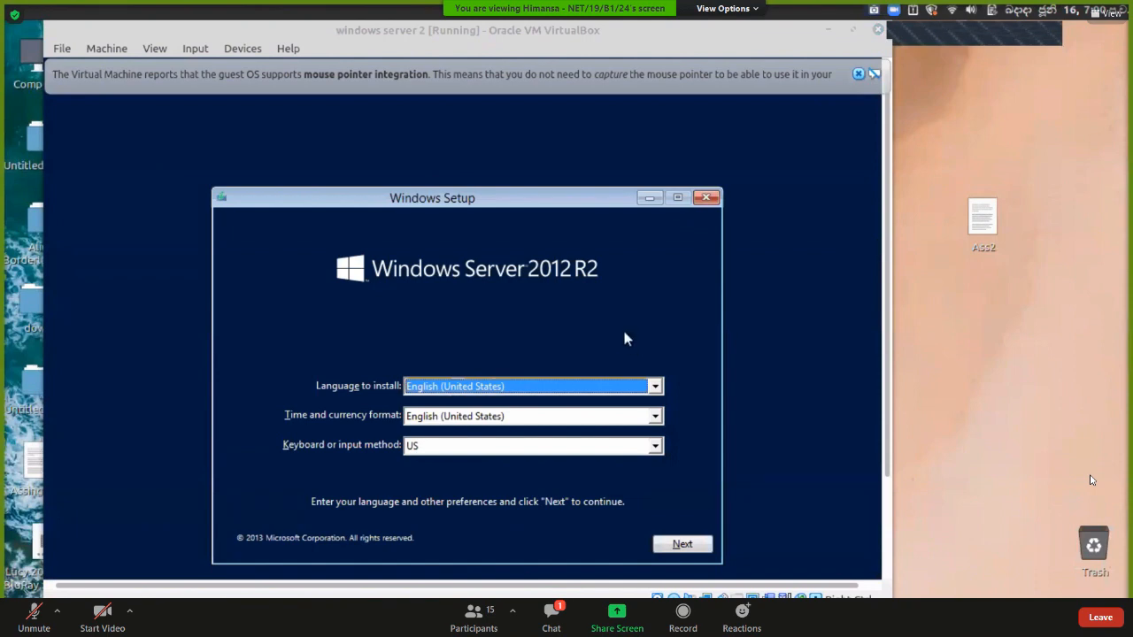
pyautogui.press('Print')
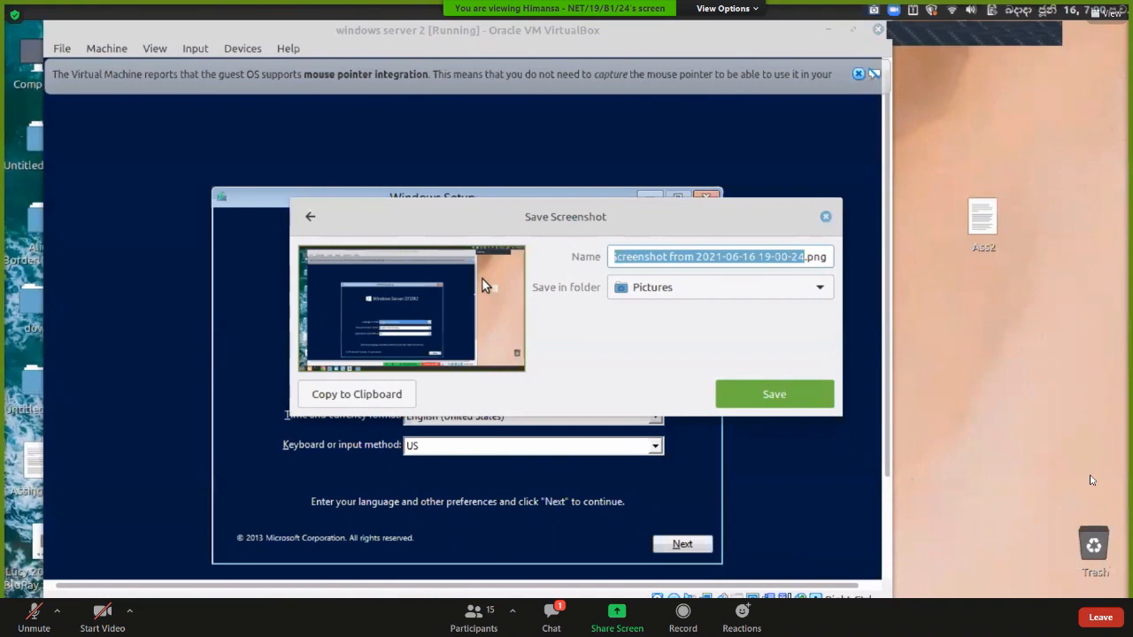
pyautogui.click(783, 394)
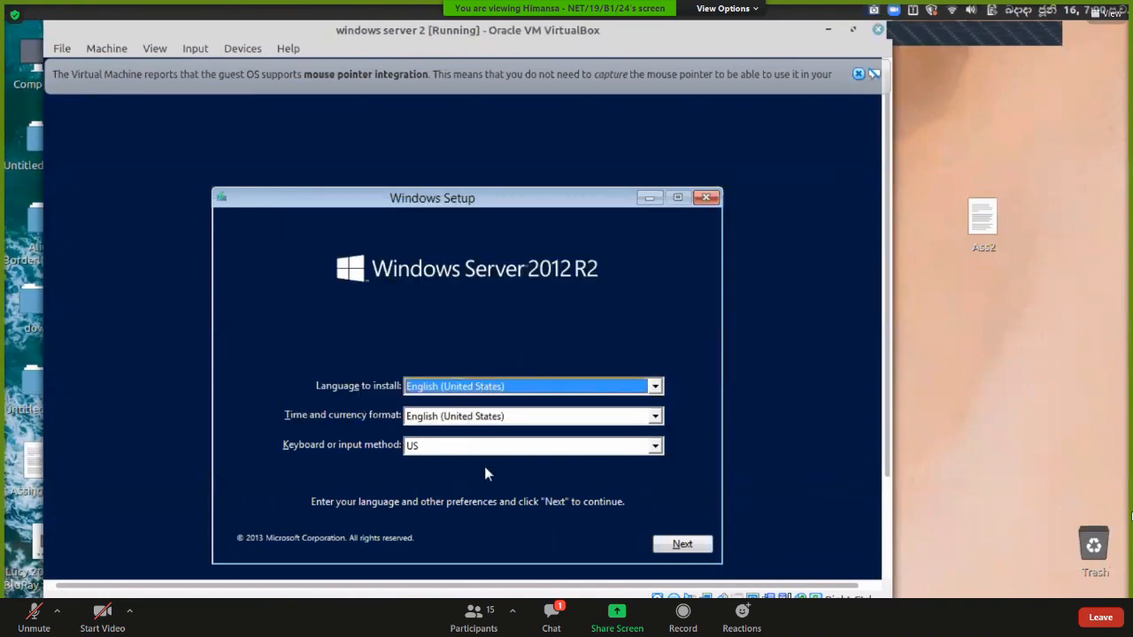
pyautogui.click(681, 543)
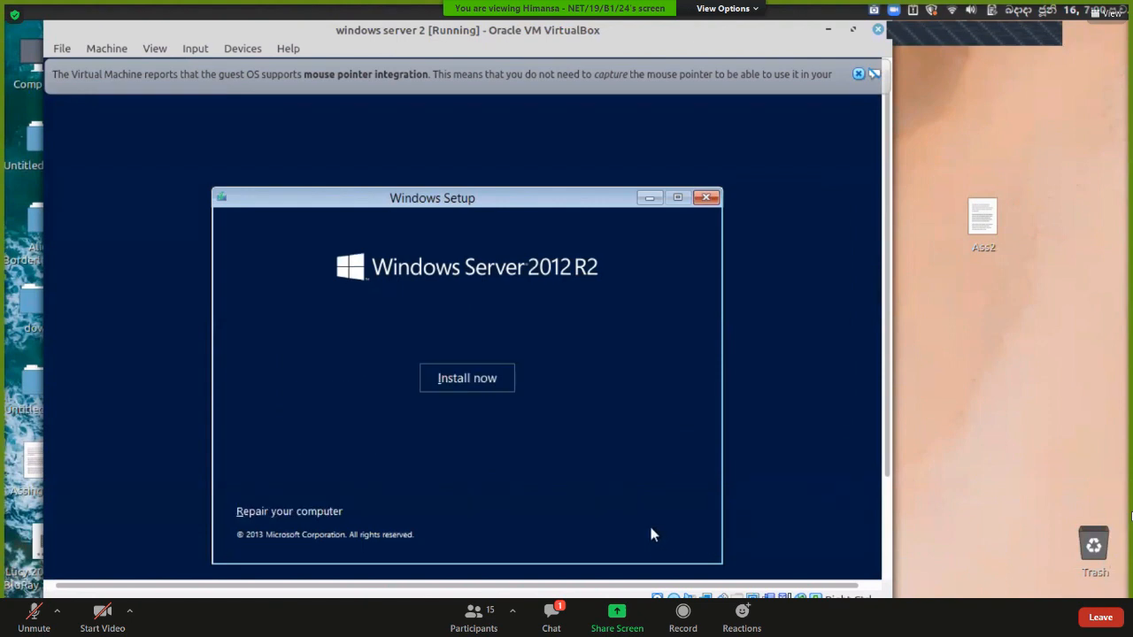
pyautogui.click(466, 377)
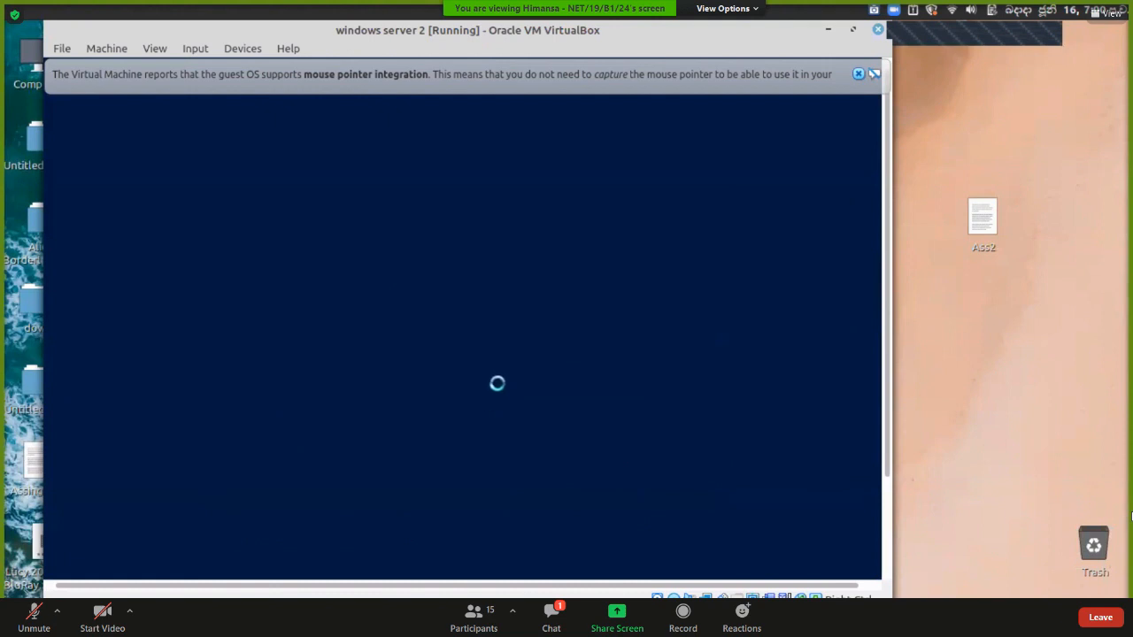
# Dismiss the mouse notice, widen the OS column, select the Server with a GUI edition, close participants.
pyautogui.click(857, 74)
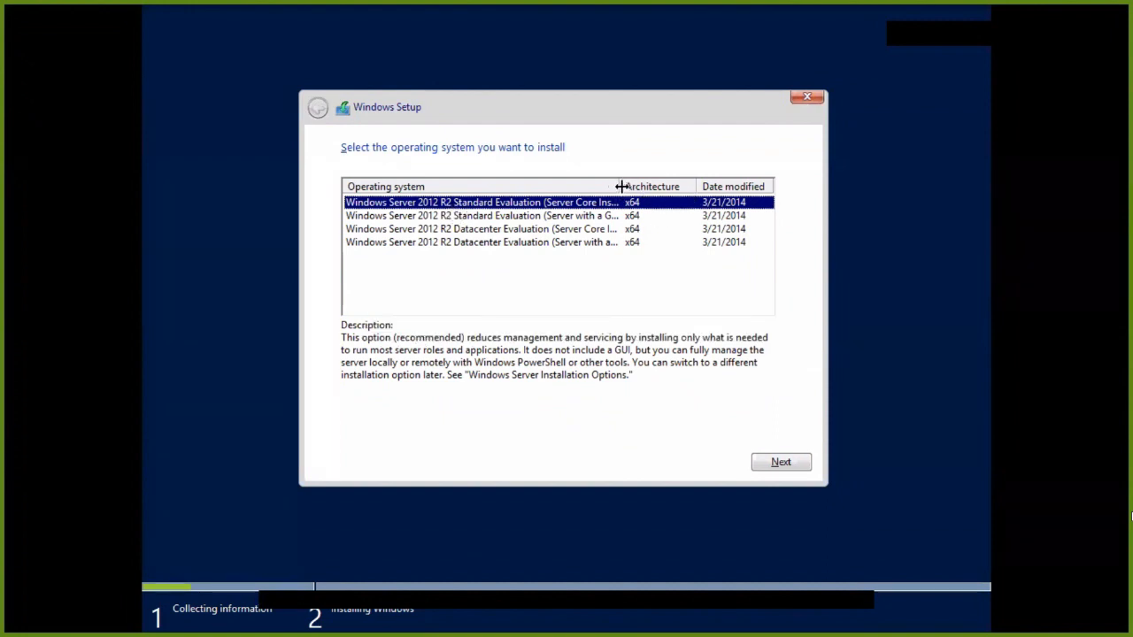
pyautogui.moveTo(619, 187); pyautogui.dragTo(669, 187)
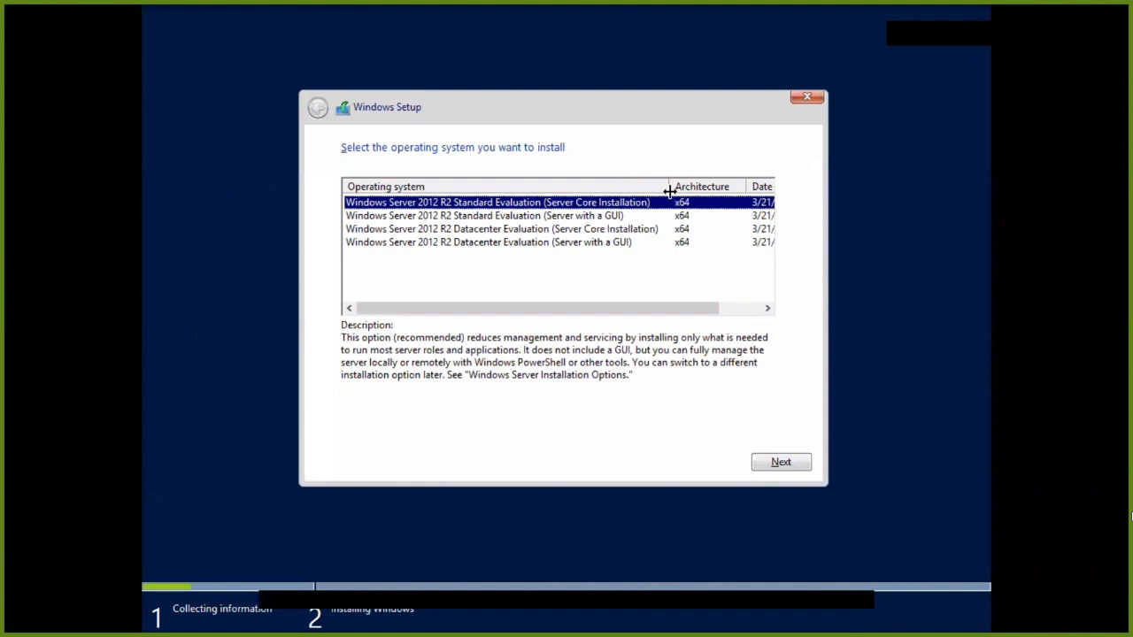
pyautogui.click(507, 219)
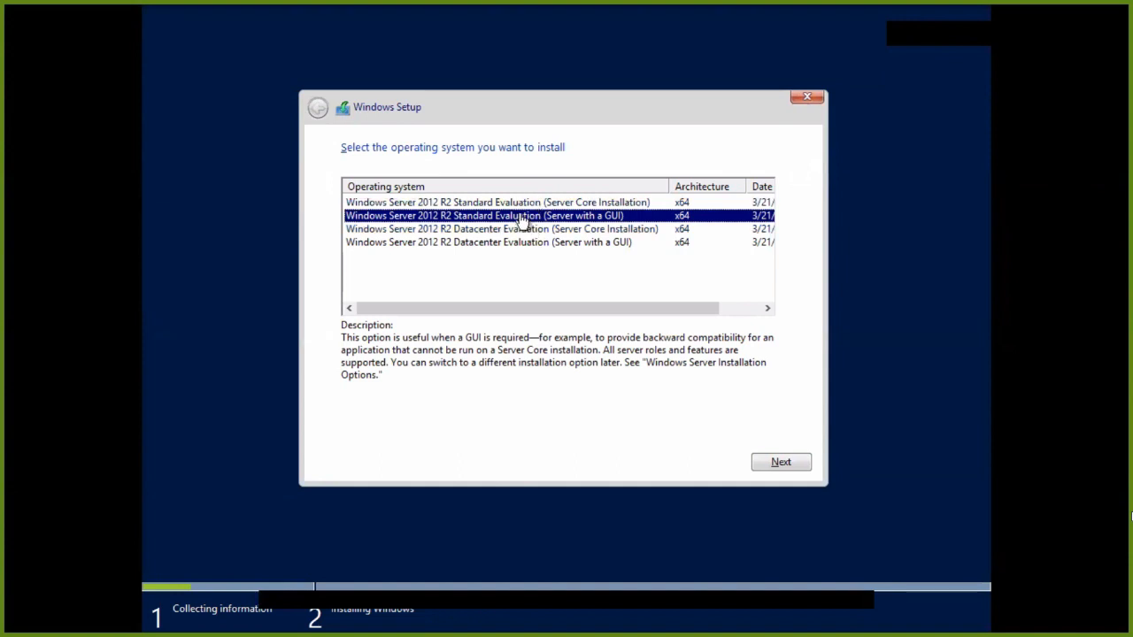
pyautogui.click(474, 615)
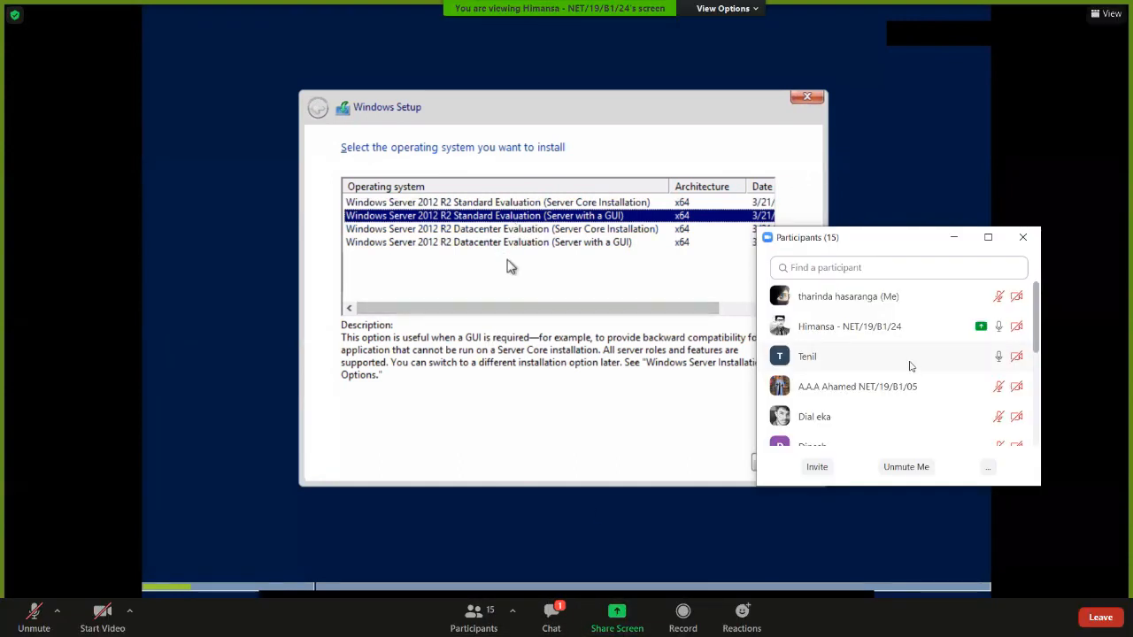
pyautogui.click(1022, 237)
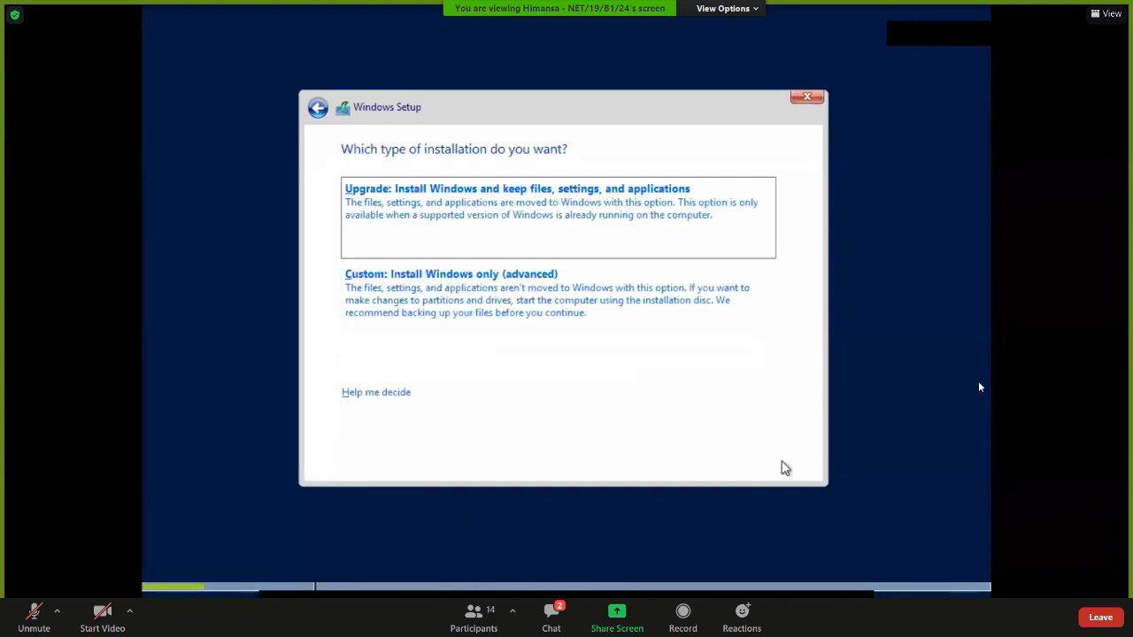
# Send the message 'ask' in the meeting chat, then close the chat.
pyautogui.click(552, 617)
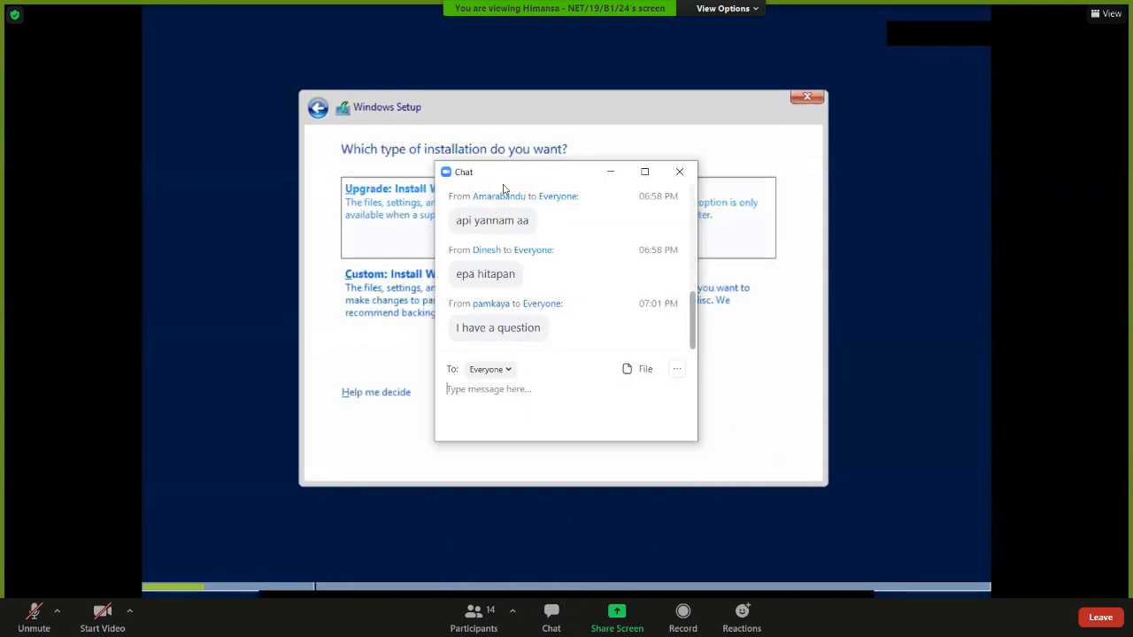
pyautogui.moveTo(512, 173); pyautogui.dragTo(902, 283)
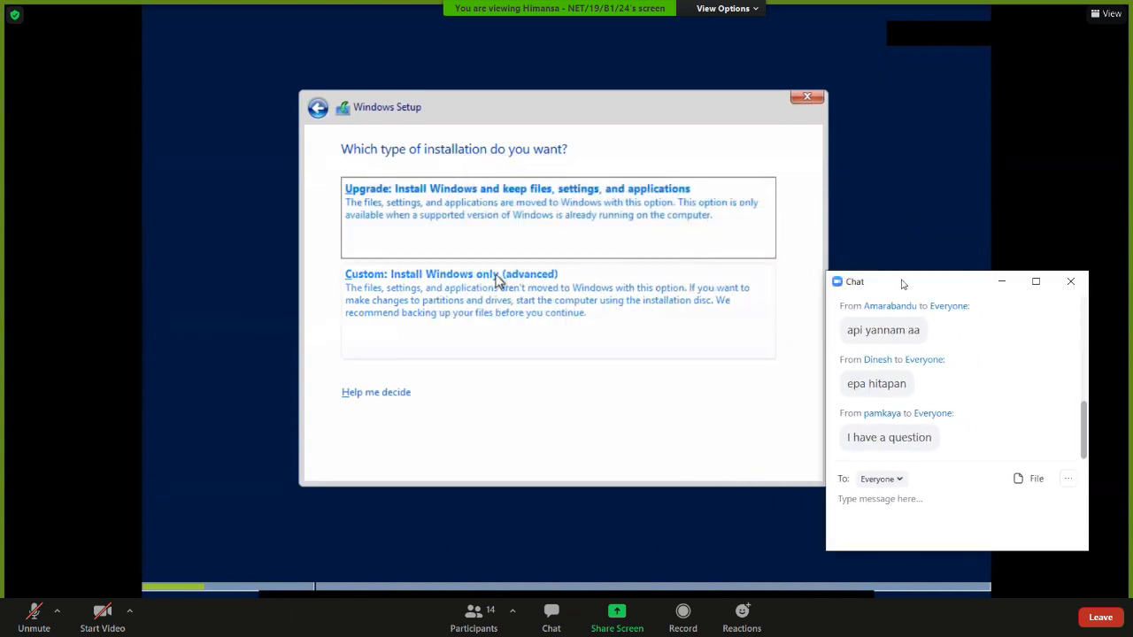
pyautogui.write('ask')
pyautogui.press('Return')
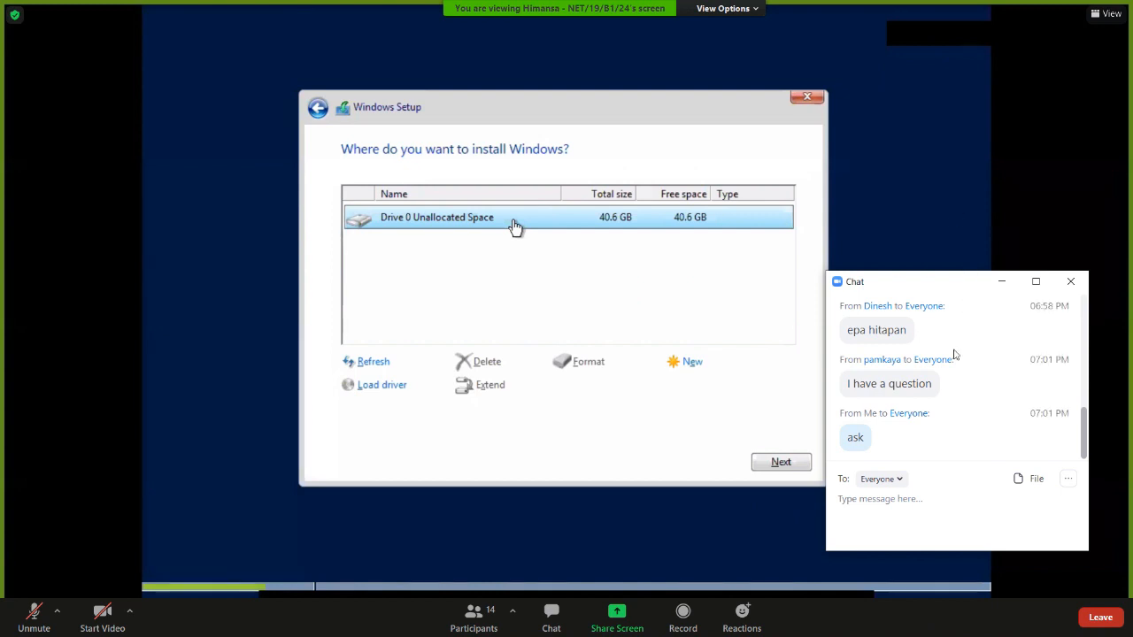
pyautogui.click(1070, 280)
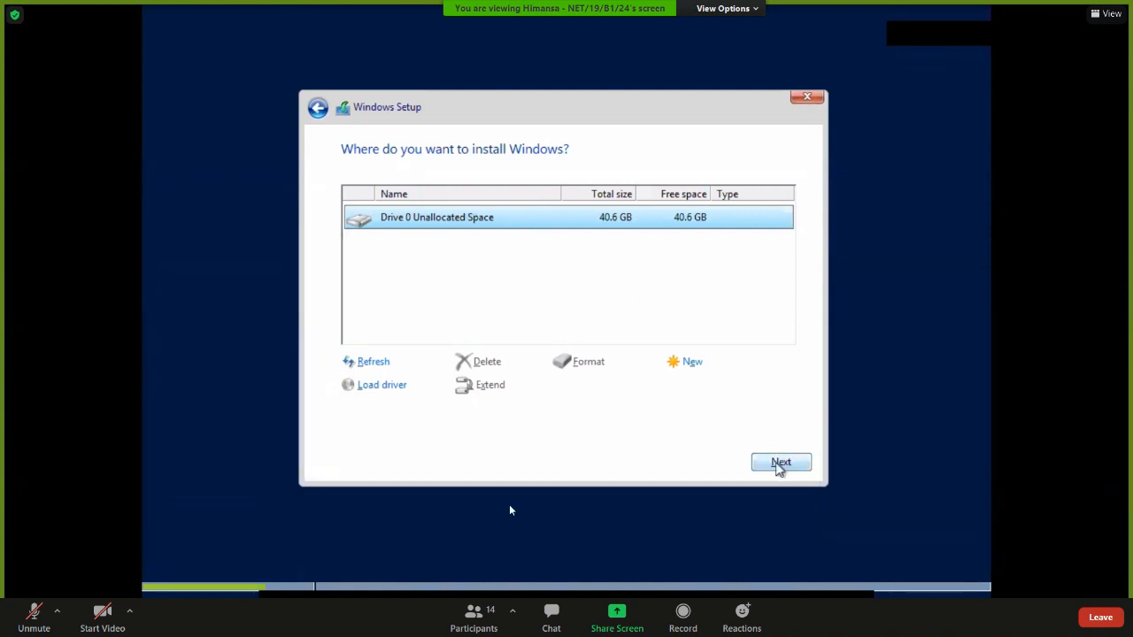
# Look through the meeting participants list.
pyautogui.click(474, 616)
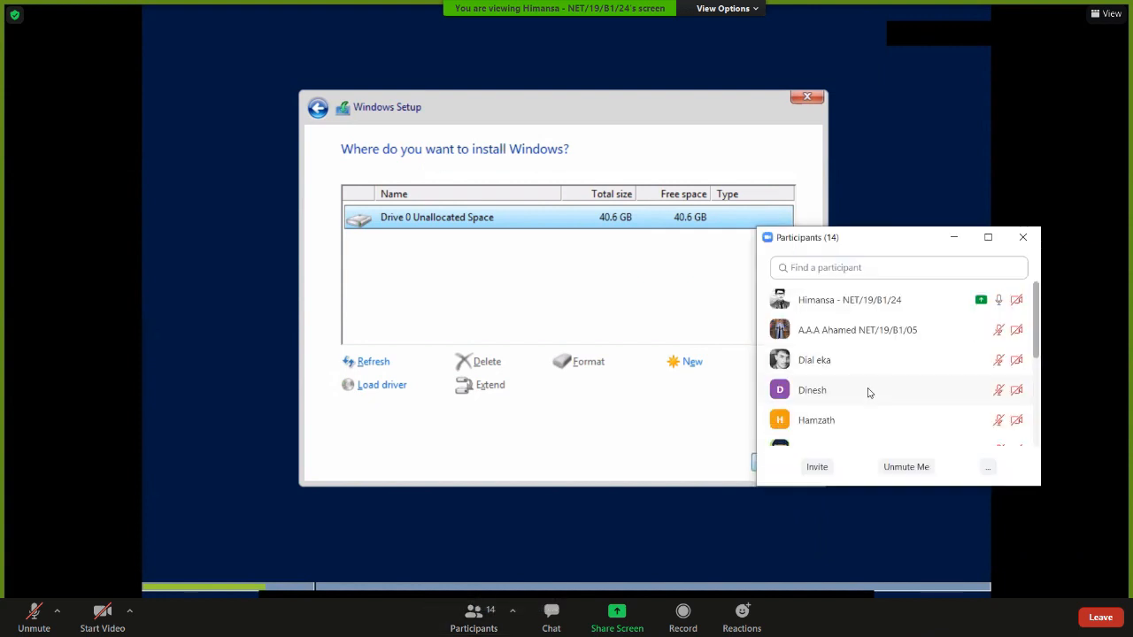
pyautogui.scroll(-5, 868, 393)
pyautogui.scroll(4, 868, 393)
pyautogui.scroll(2, 868, 393)
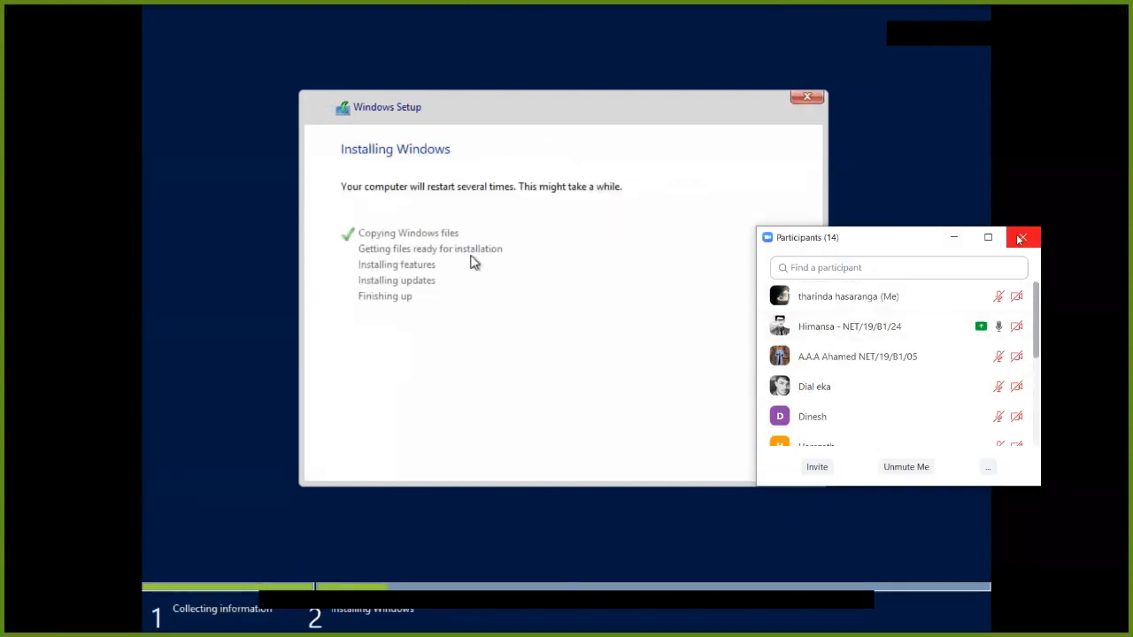
# Reply 'lol' in the meeting chat with the mic briefly unmuted, then leave the VM's full-screen view.
pyautogui.click(1021, 239)
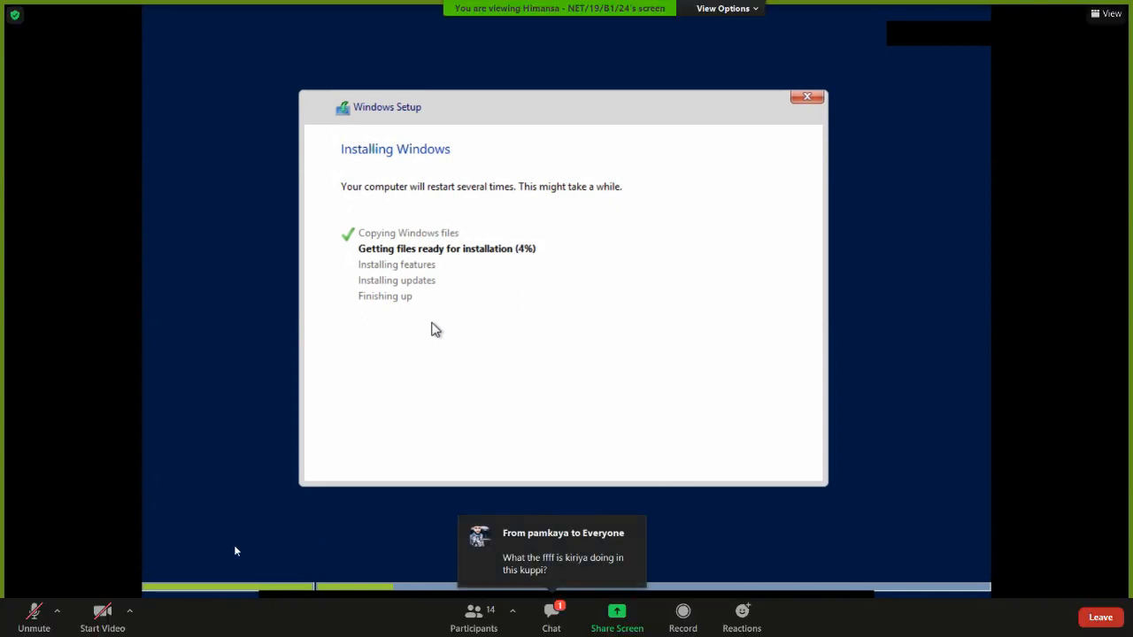
pyautogui.click(16, 626)
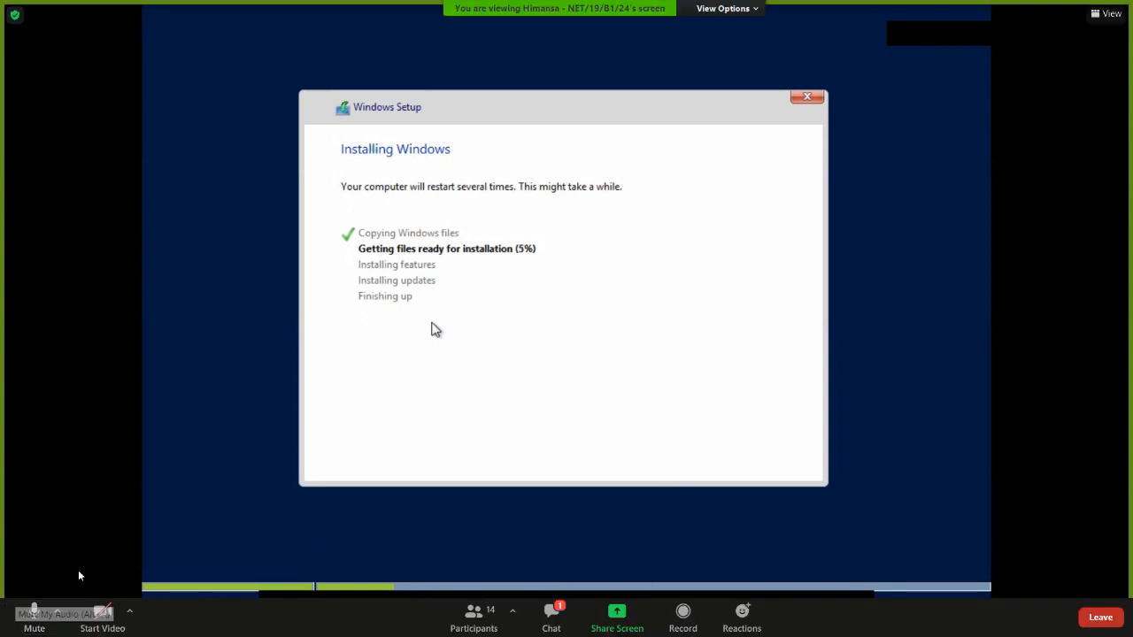
pyautogui.click(551, 610)
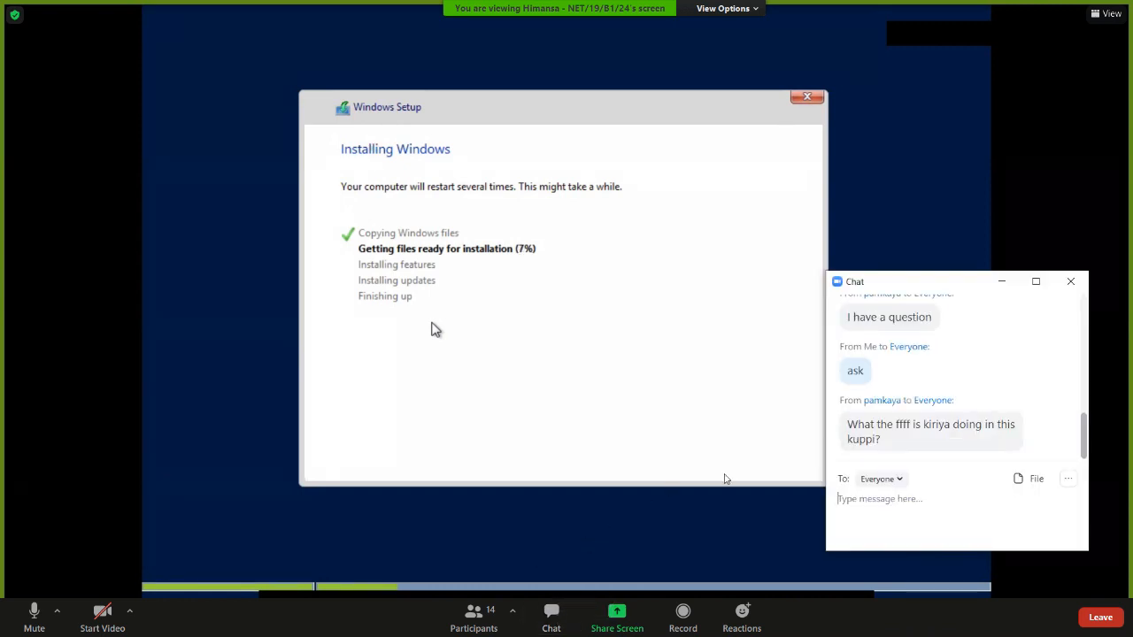
pyautogui.write('lol')
pyautogui.press('Return')
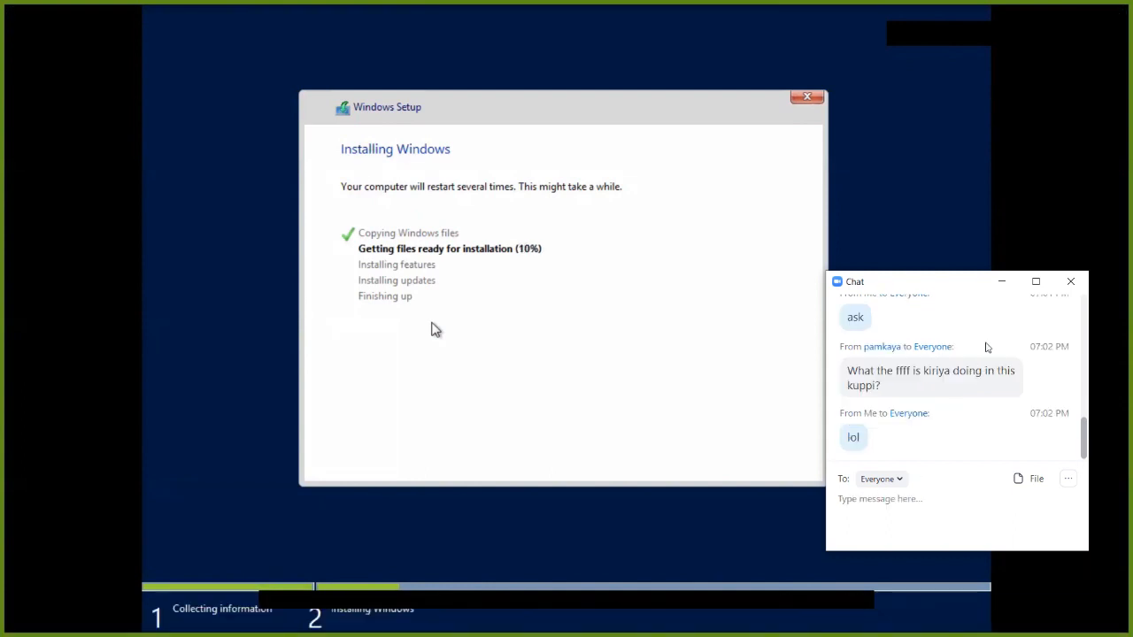
pyautogui.click(1075, 281)
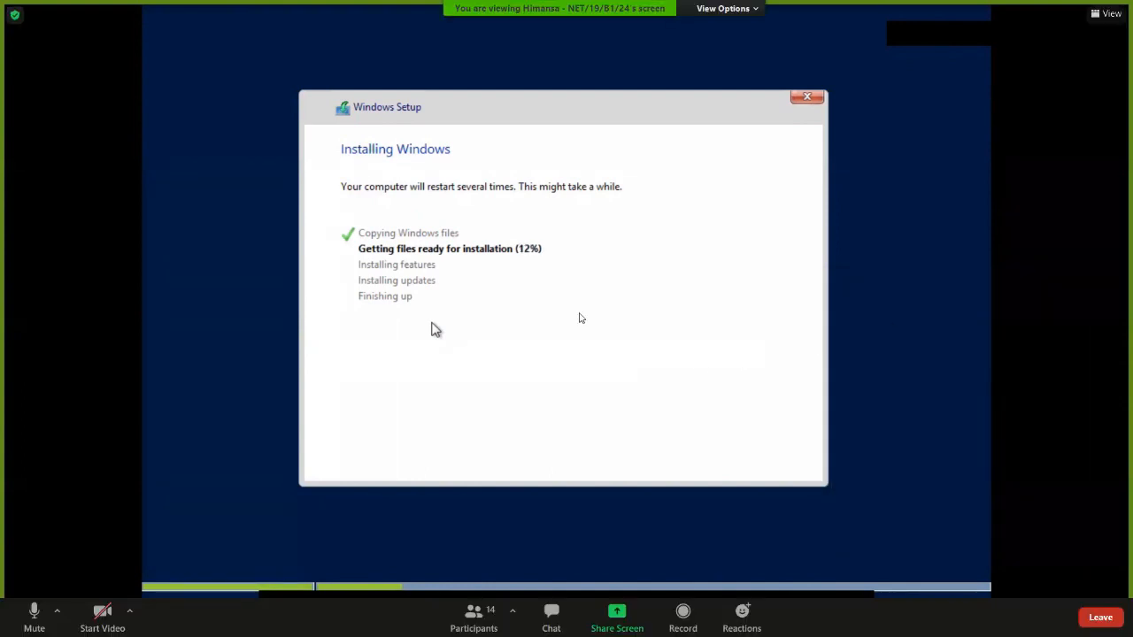
pyautogui.click(35, 611)
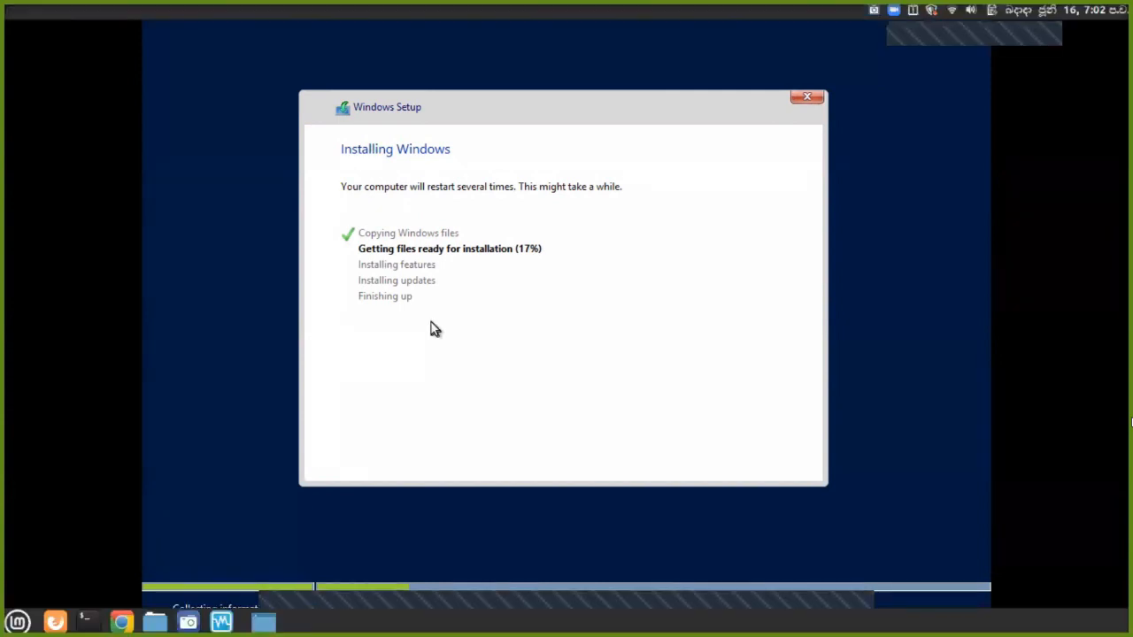
pyautogui.press('super+d')
pyautogui.press('super+d')
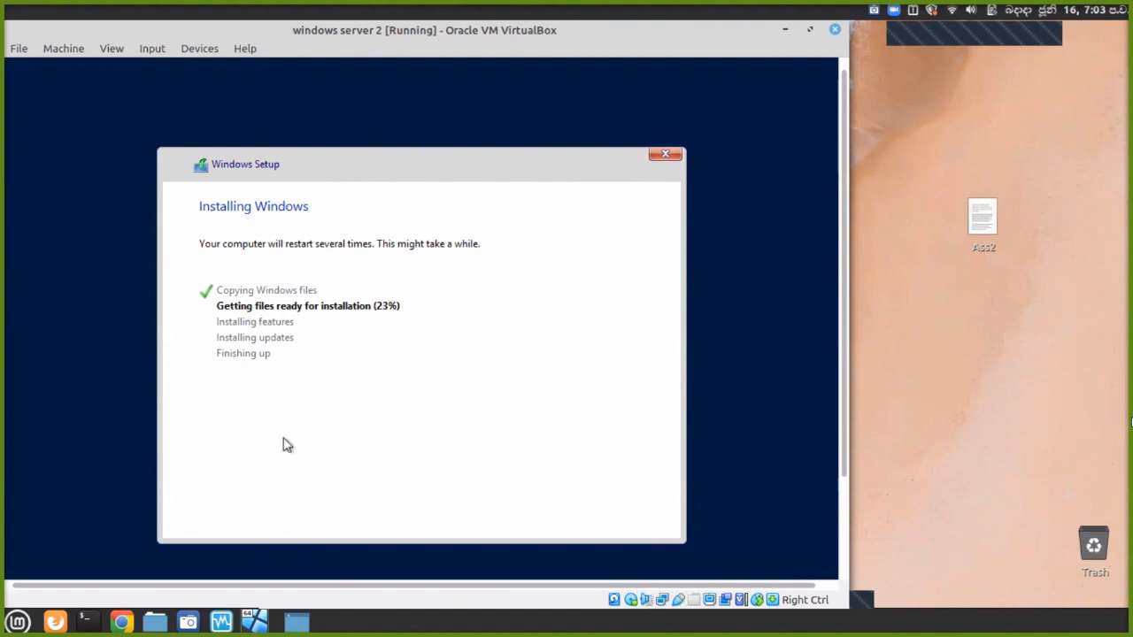
# In a new Chrome tab, rerun the 'windows server 2012 r2 download' Google search.
pyautogui.moveTo(133, 623)
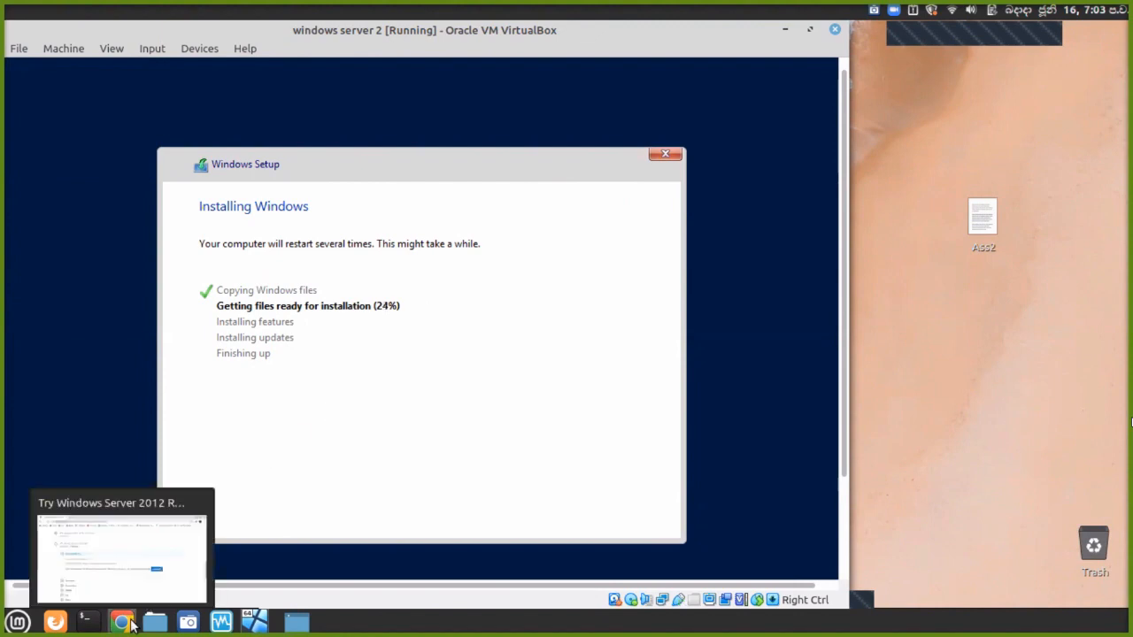
pyautogui.click(174, 517)
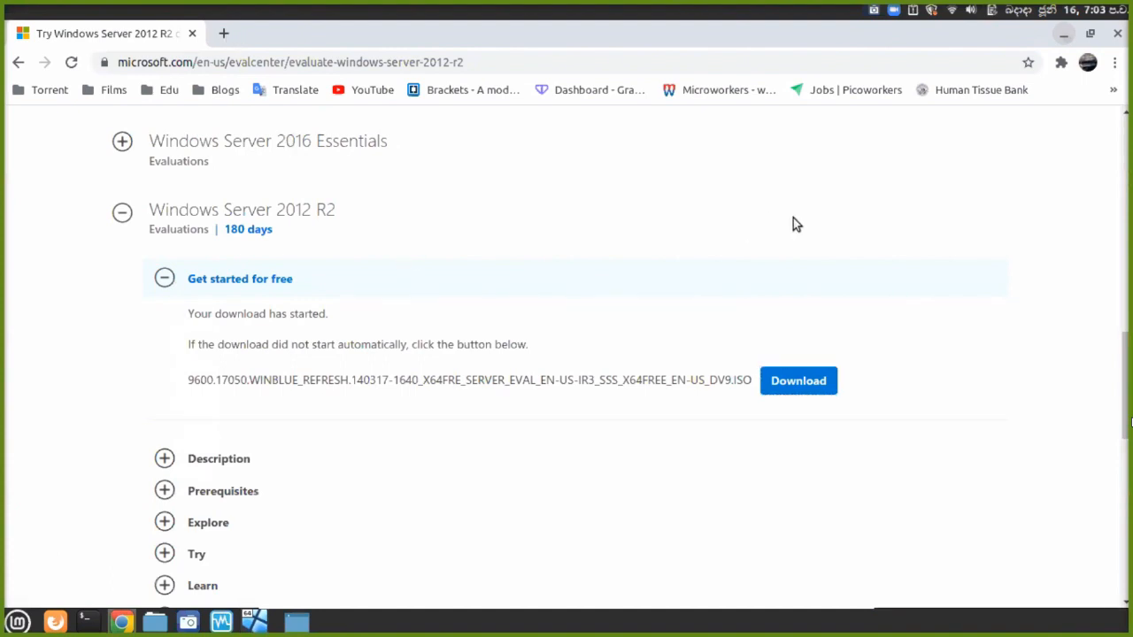
pyautogui.hotkey('ctrl', 't')
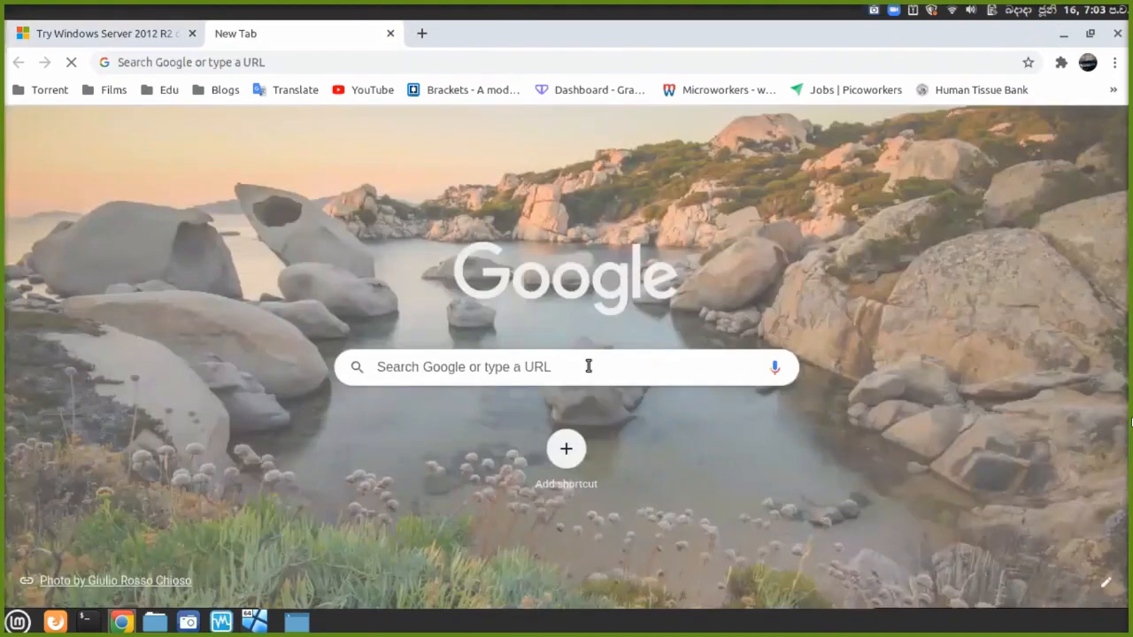
pyautogui.click(589, 366)
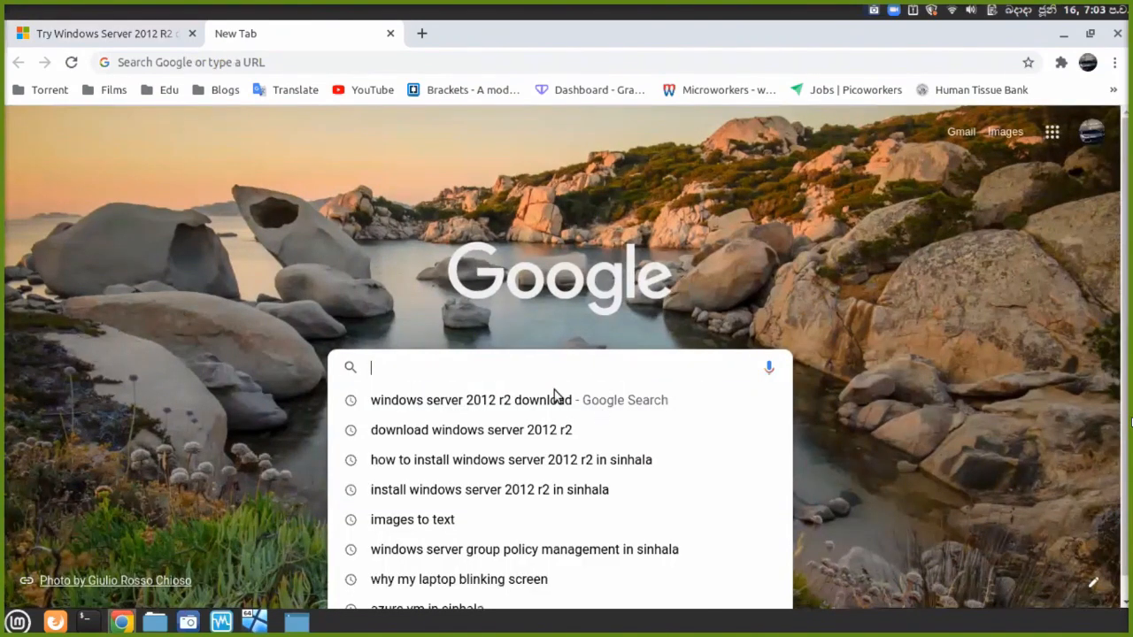
pyautogui.press('Down')
pyautogui.press('Return')
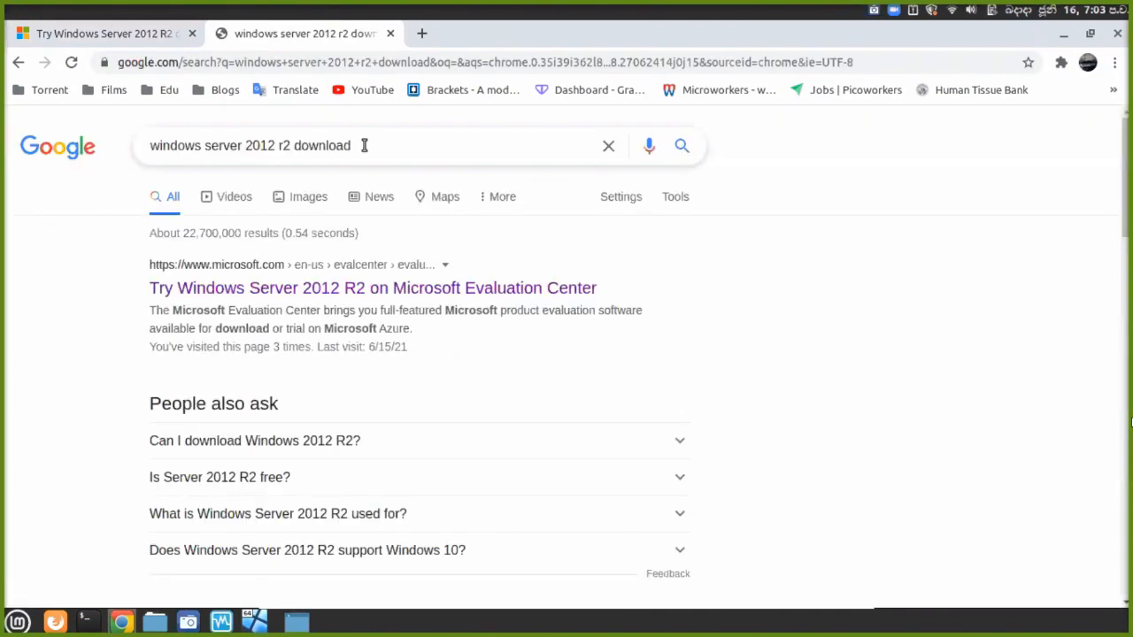
# Change the query to 'windows server 2012 r2 installation step by step' and search.
pyautogui.click(364, 146)
pyautogui.press('BackSpace')
pyautogui.press('BackSpace')
pyautogui.press('BackSpace')
pyautogui.press('BackSpace')
pyautogui.press('BackSpace')
pyautogui.press('BackSpace')
pyautogui.press('BackSpace')
pyautogui.press('BackSpace')
pyautogui.press('BackSpace')
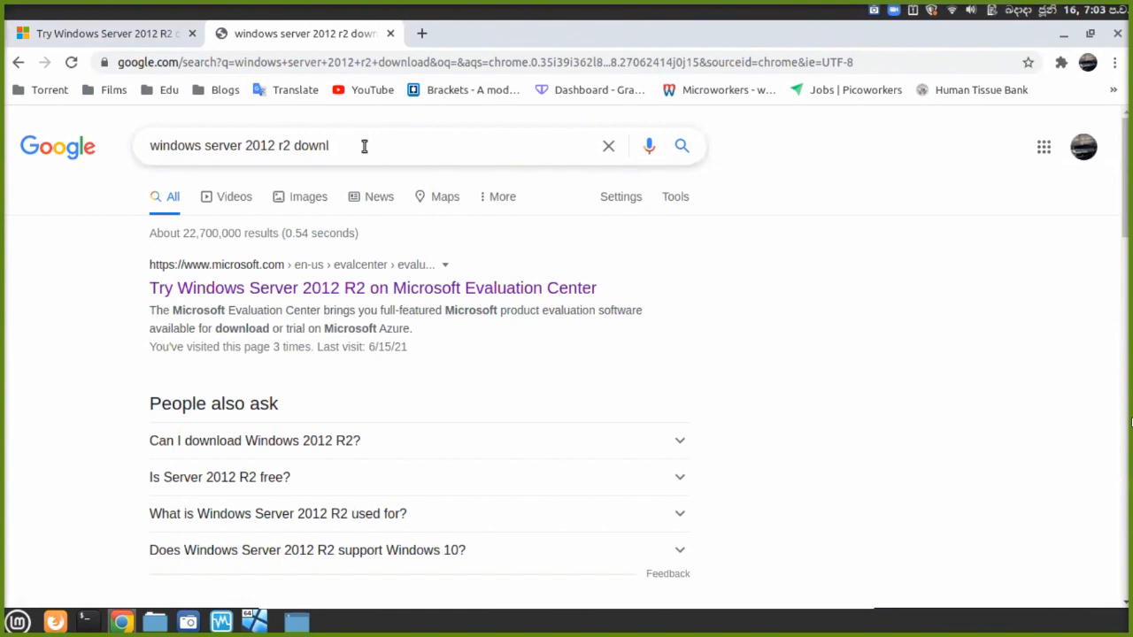
pyautogui.write('ins')
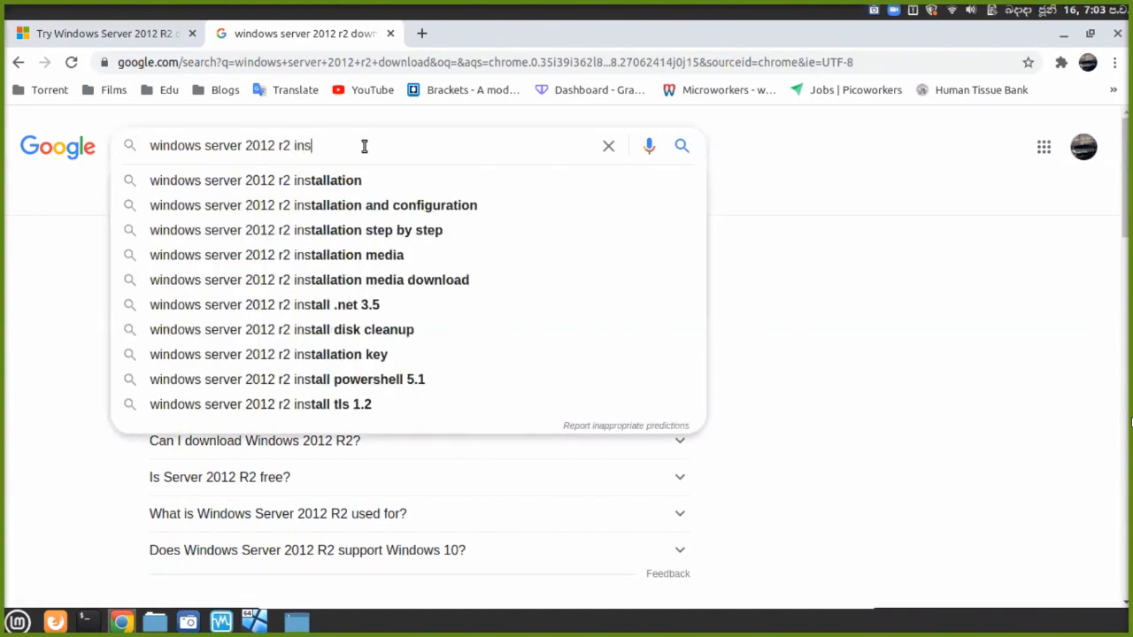
pyautogui.press('Down')
pyautogui.press('Down')
pyautogui.press('Down')
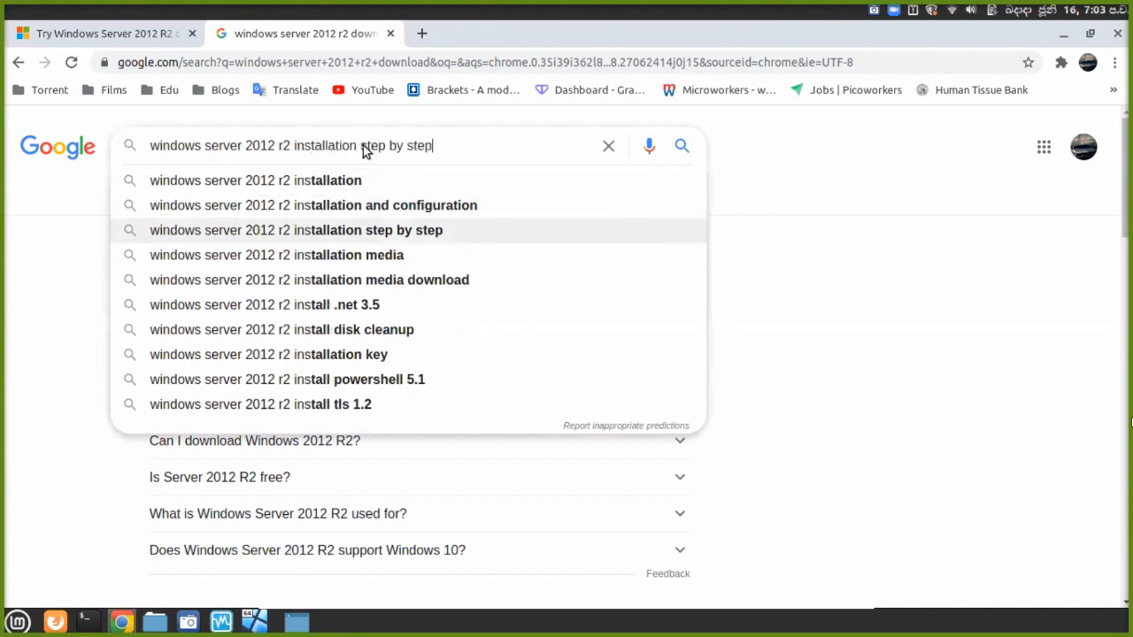
pyautogui.press('Return')
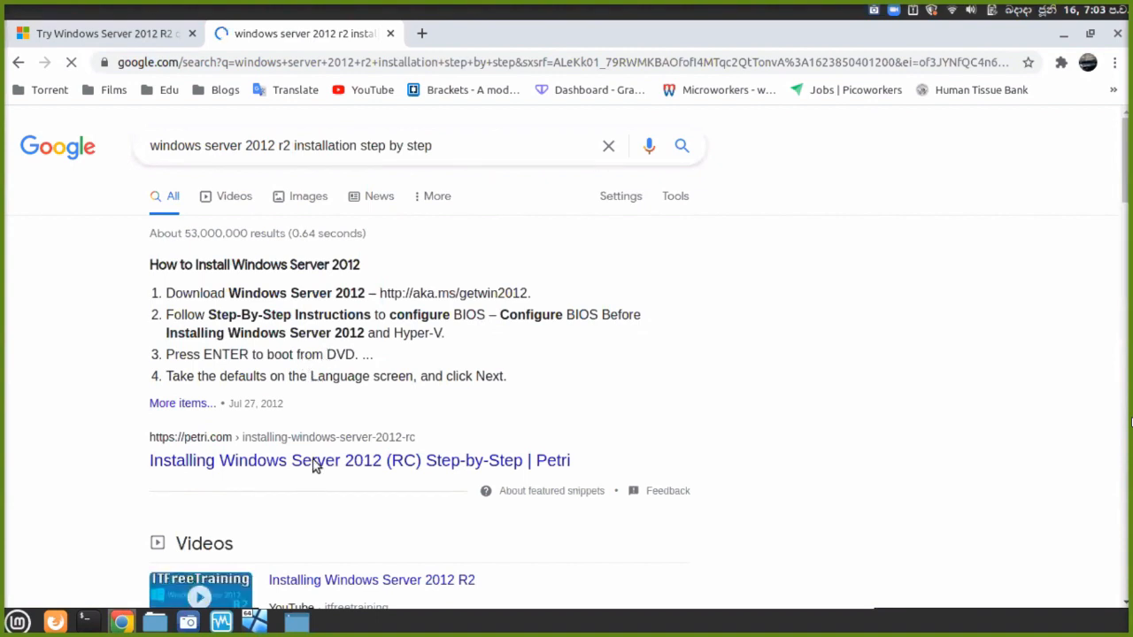
# Open the Petri installation guide result in a new tab and switch to it.
pyautogui.scroll(-3, 317, 416)
pyautogui.rightClick(322, 334)
pyautogui.rightClick(253, 354)
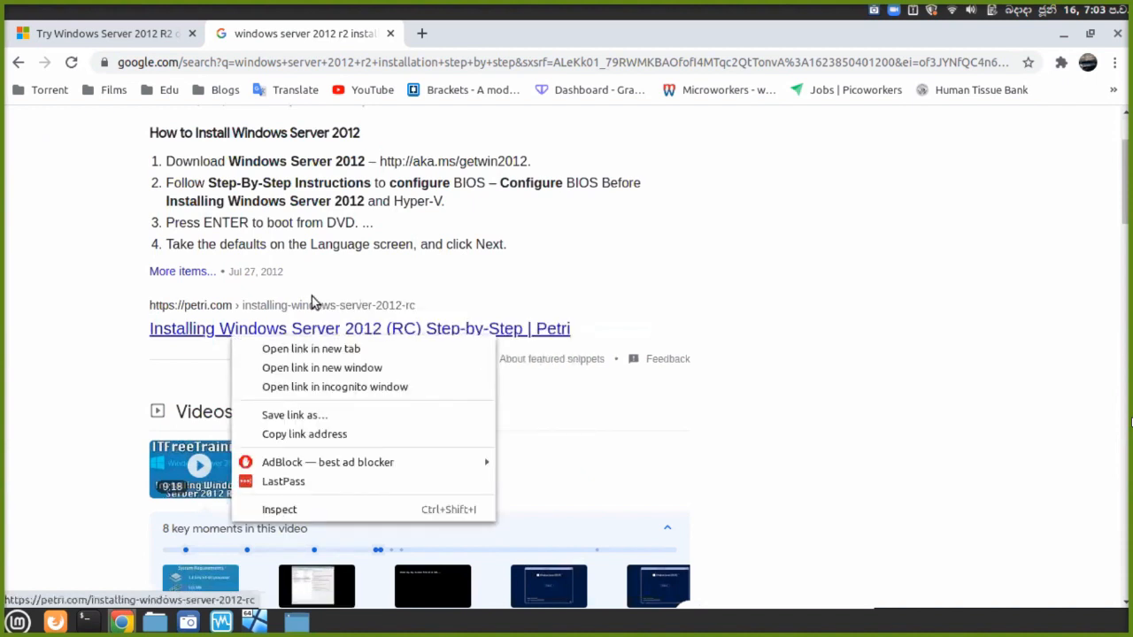
pyautogui.click(265, 350)
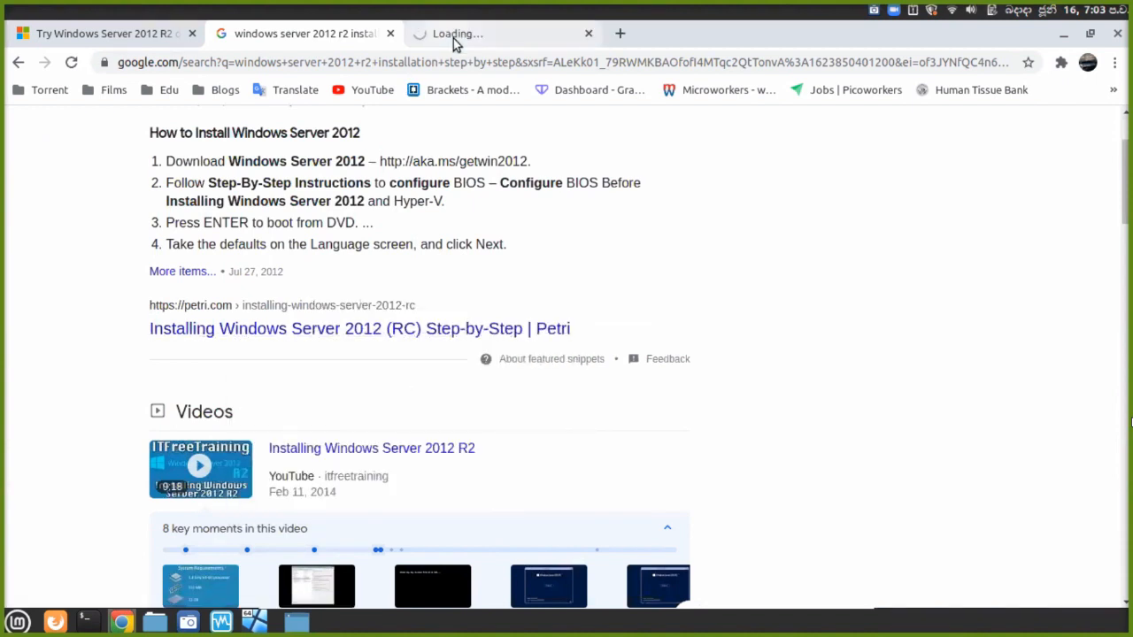
pyautogui.click(453, 38)
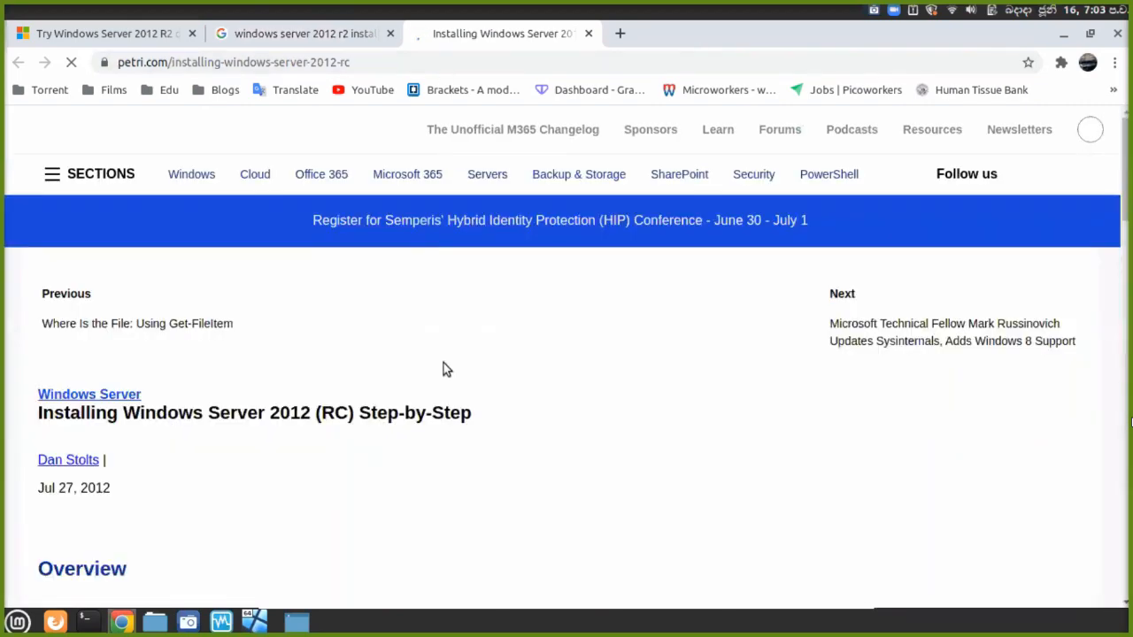
# Dismiss the conference promotion popup on the Petri guide.
pyautogui.scroll(-4, 441, 367)
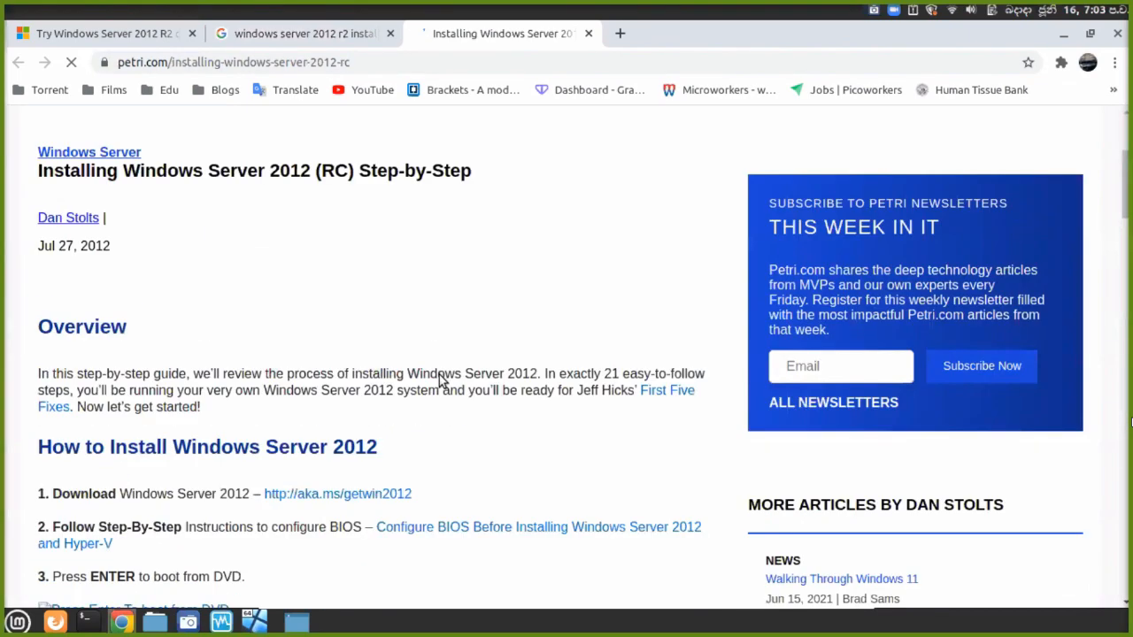
pyautogui.scroll(-5, 439, 375)
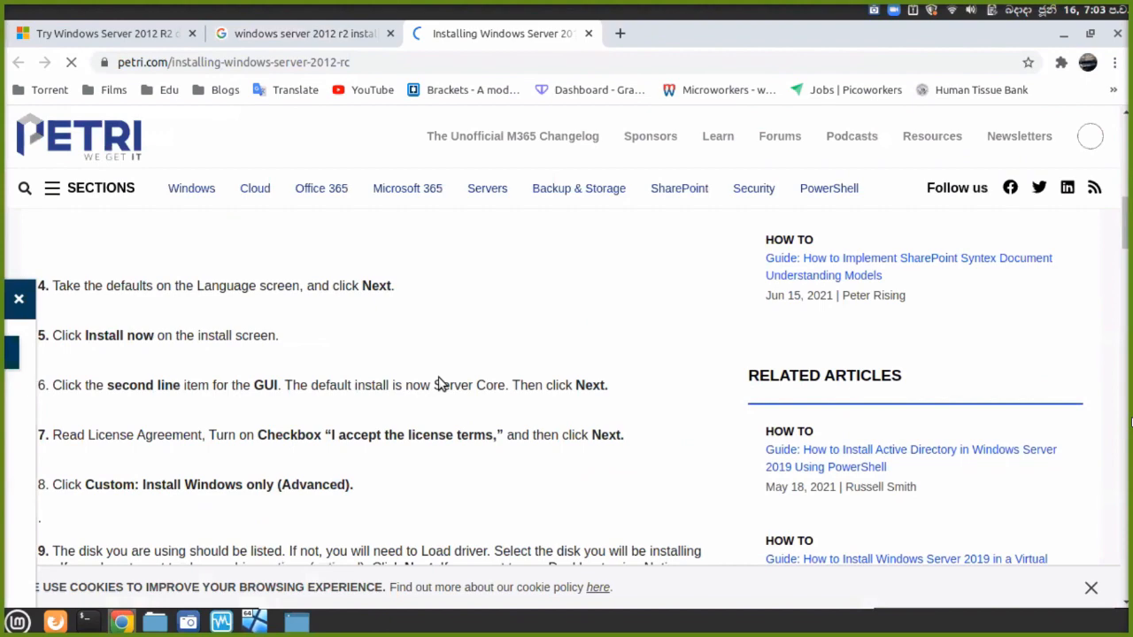
pyautogui.click(479, 298)
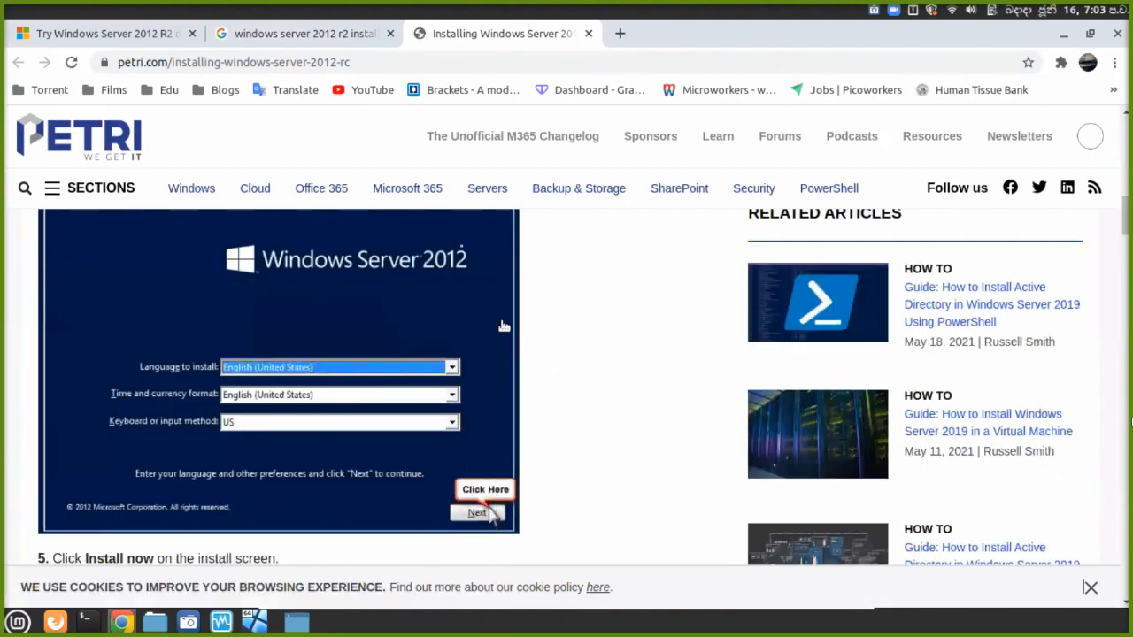
pyautogui.scroll(-1, 508, 357)
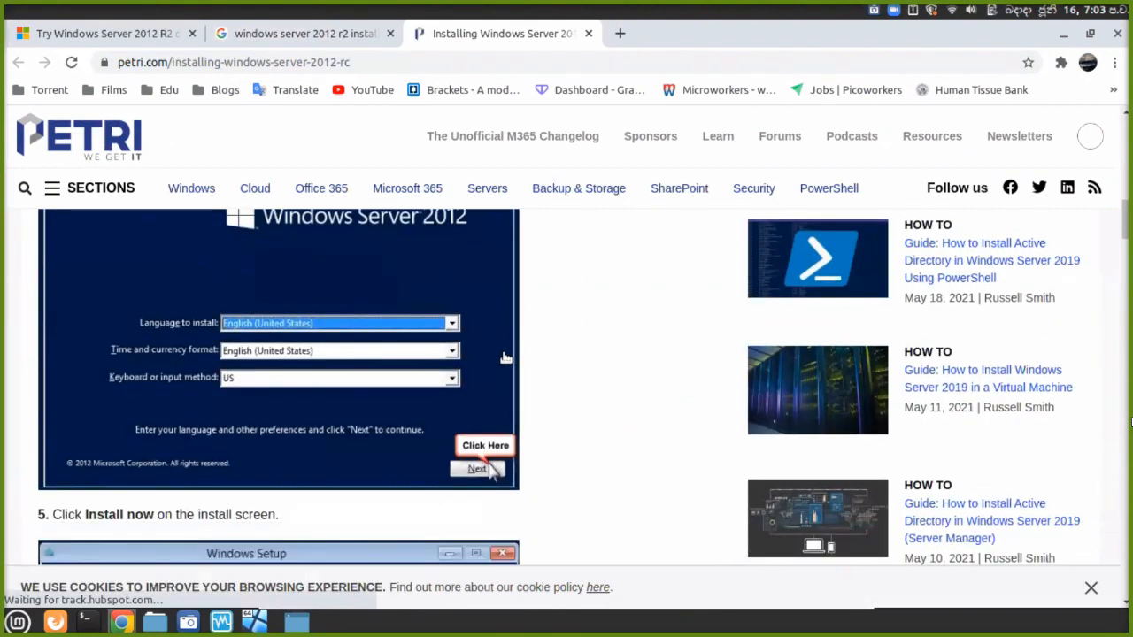
pyautogui.scroll(2, 505, 358)
pyautogui.scroll(-3, 504, 357)
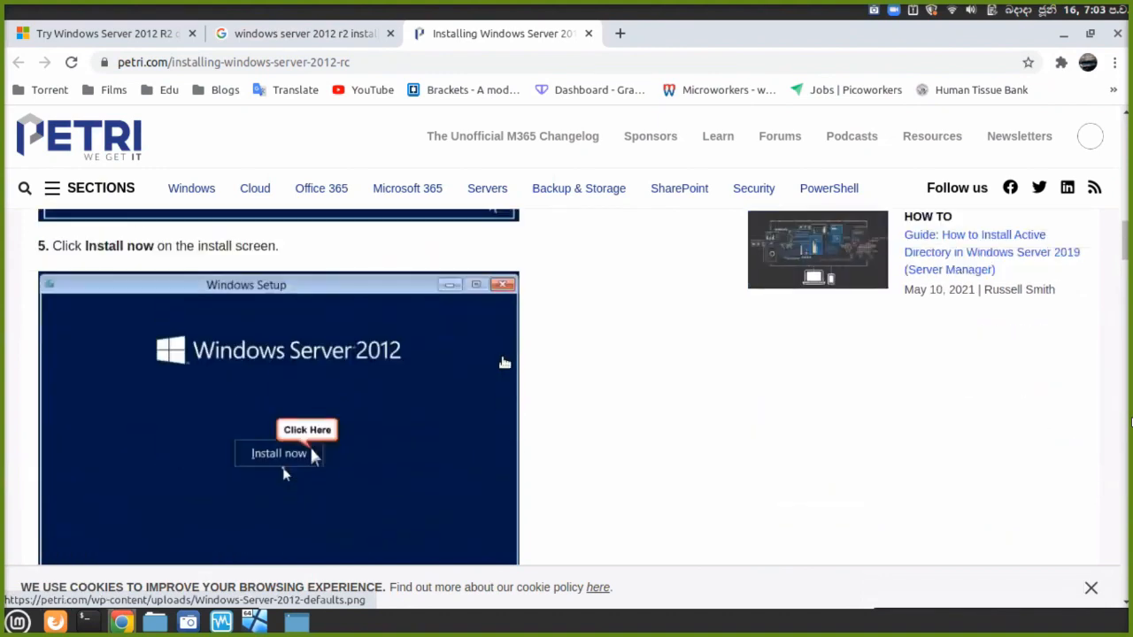
pyautogui.scroll(5, 505, 363)
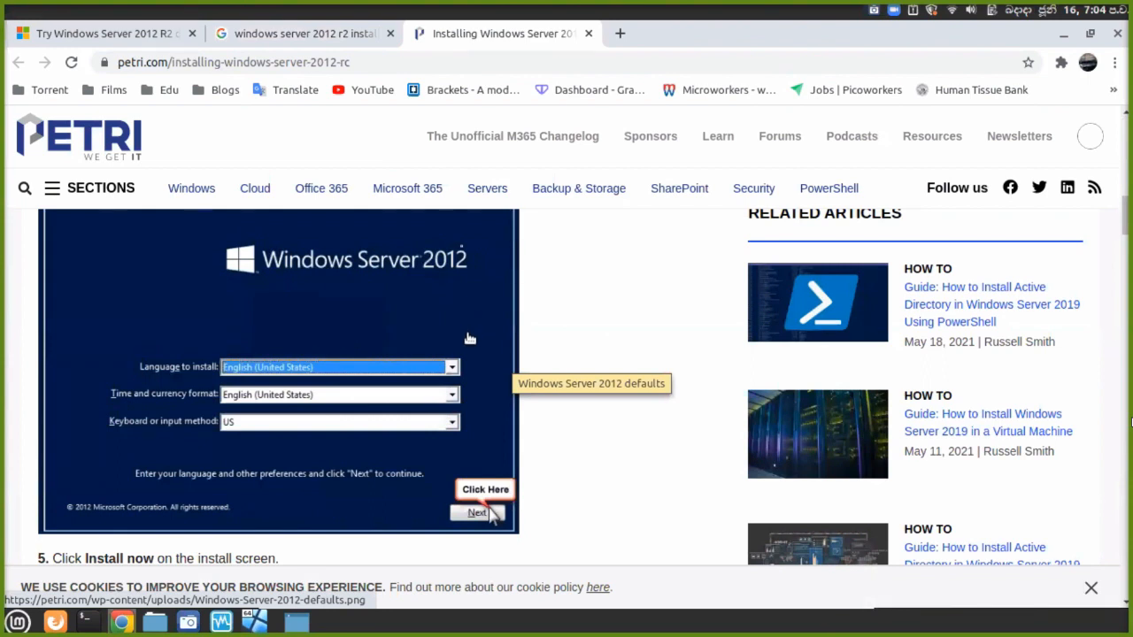
# Scroll past step 6's GUI edition choice to step 7's license terms screenshot.
pyautogui.scroll(-3, 465, 338)
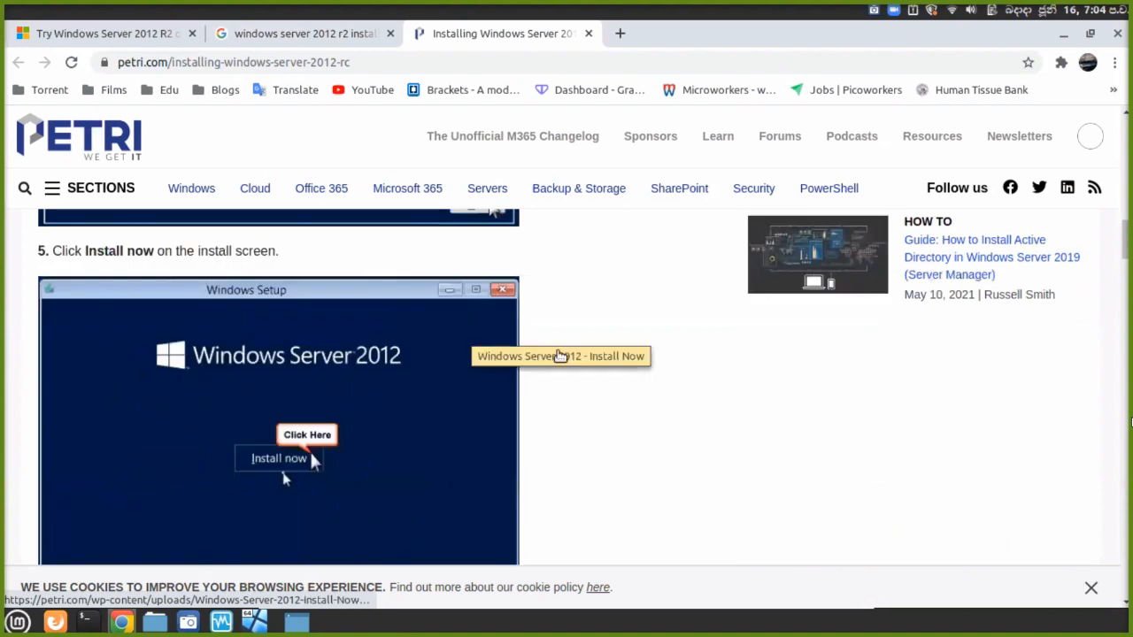
pyautogui.scroll(-1, 559, 356)
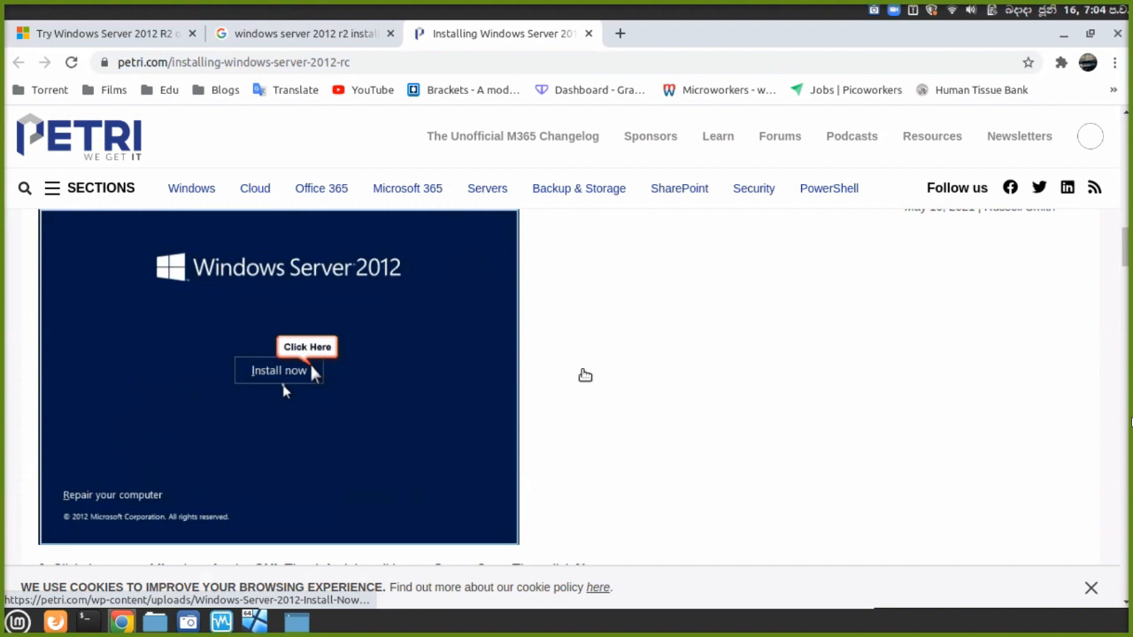
pyautogui.scroll(-1, 584, 379)
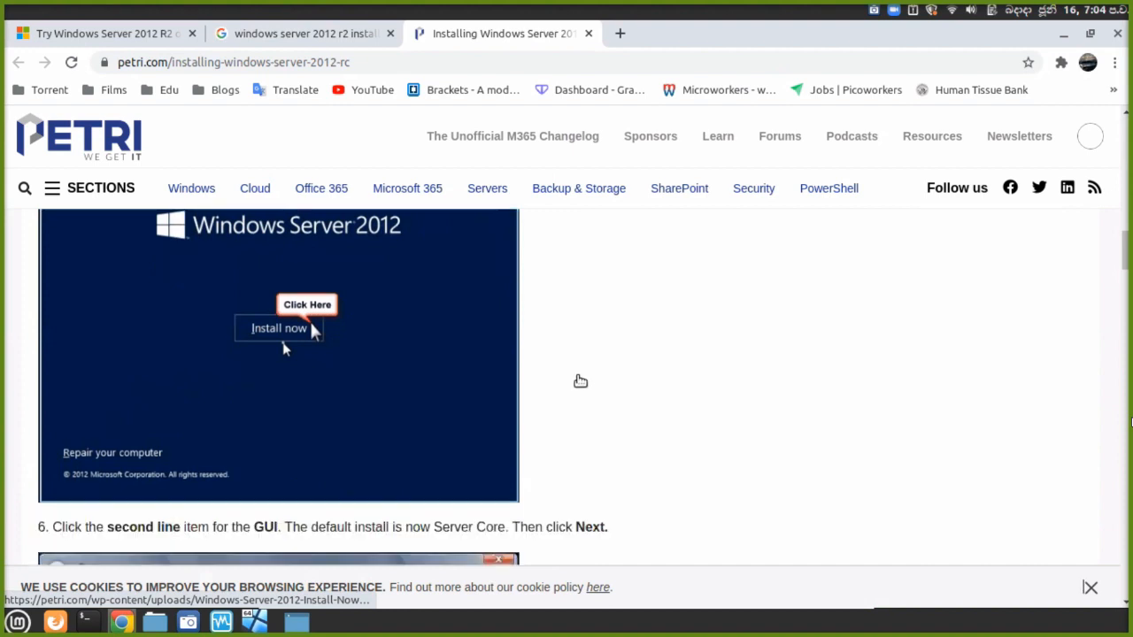
pyautogui.scroll(-3, 580, 383)
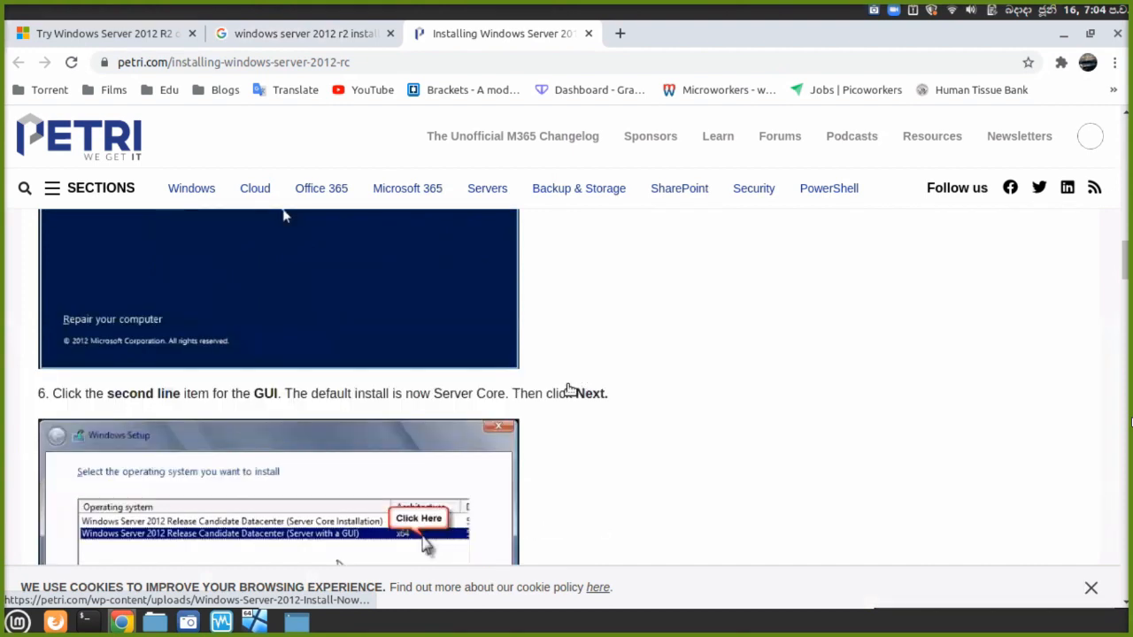
pyautogui.scroll(-2, 571, 388)
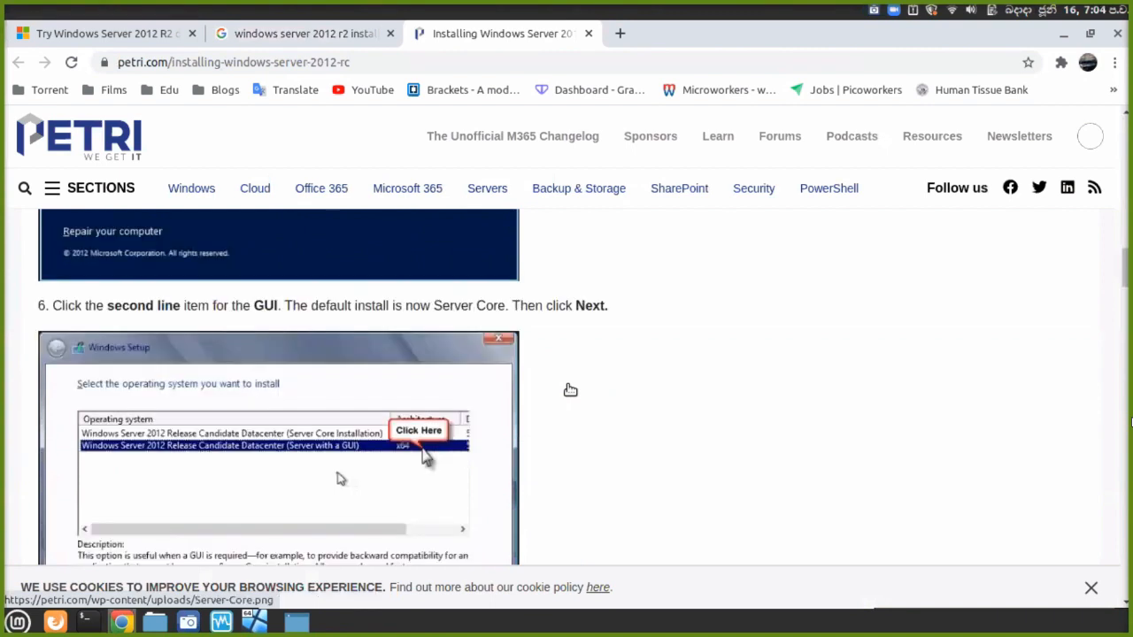
pyautogui.scroll(-2, 570, 391)
pyautogui.scroll(-1, 569, 392)
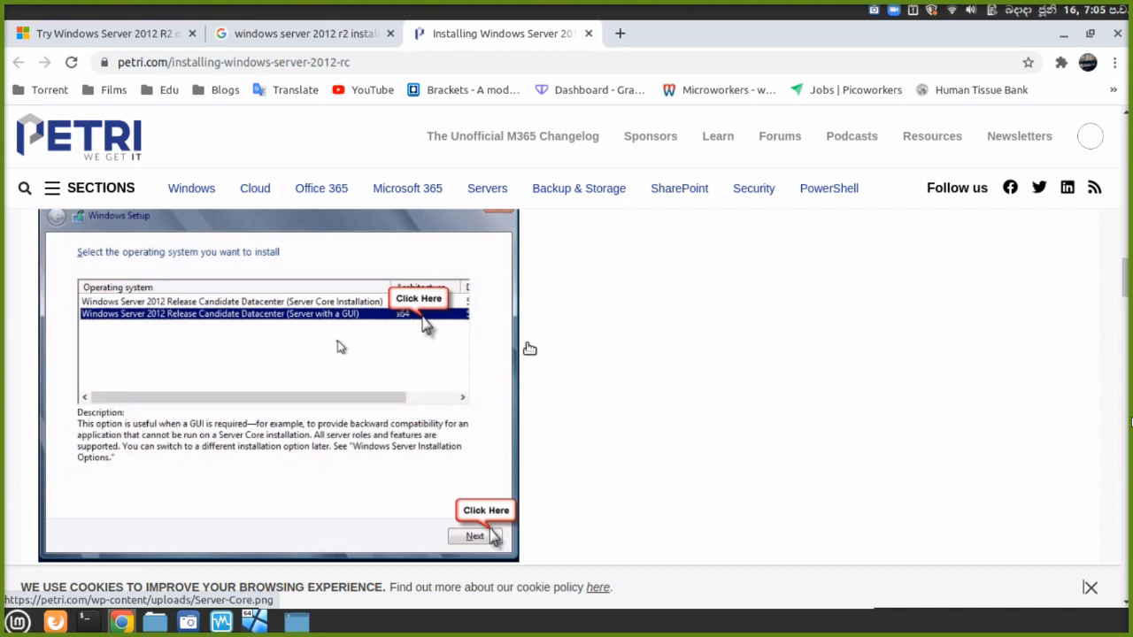
pyautogui.scroll(-3, 528, 349)
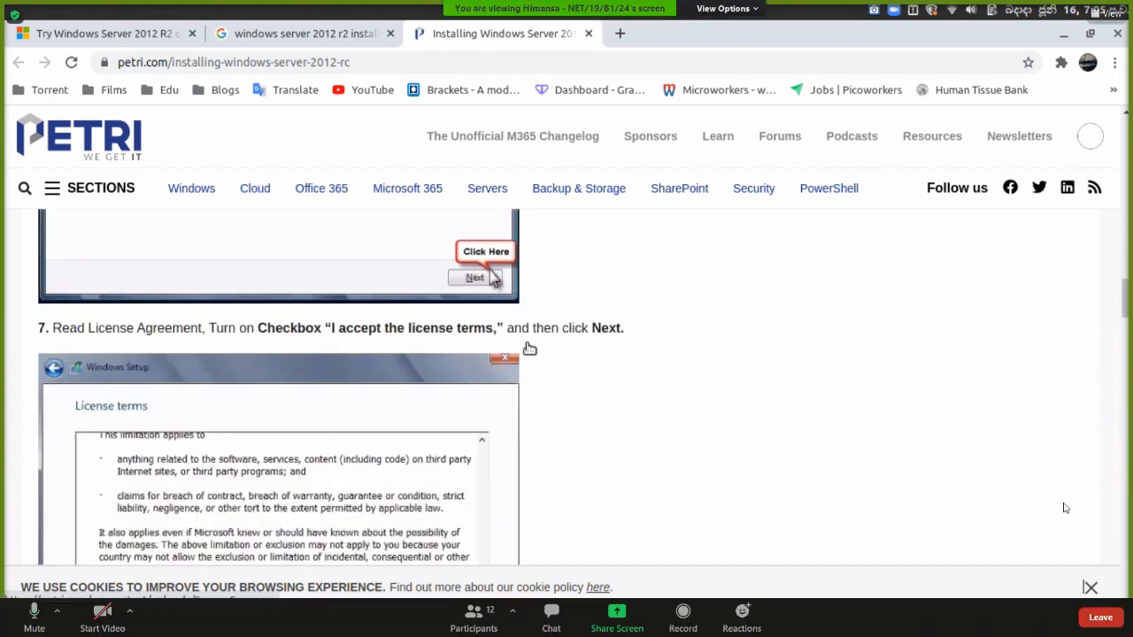
pyautogui.scroll(-2, 527, 349)
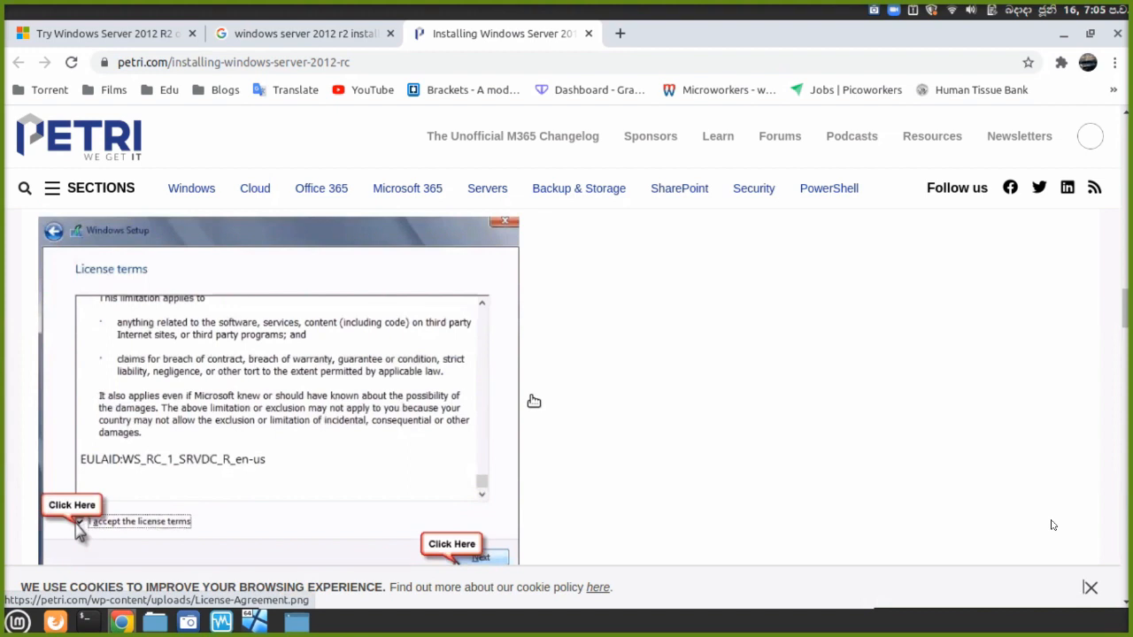
# Scroll to step 8's 'Custom: Install Windows only (advanced)' screenshot, briefly rechecking the license screenshot.
pyautogui.scroll(-1, 535, 403)
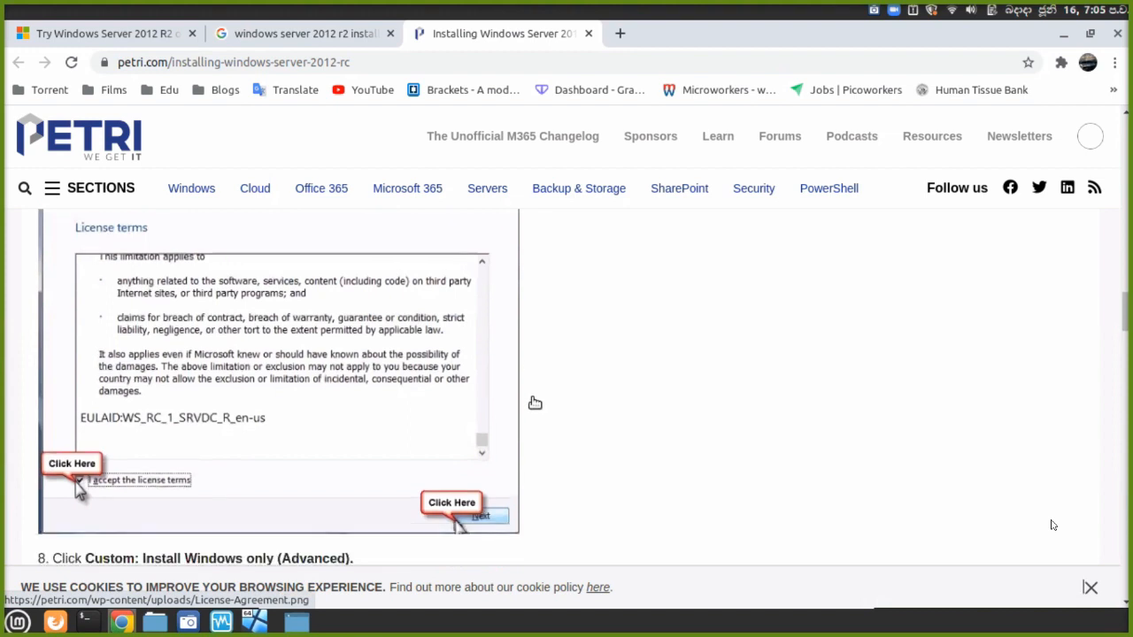
pyautogui.scroll(-5, 534, 402)
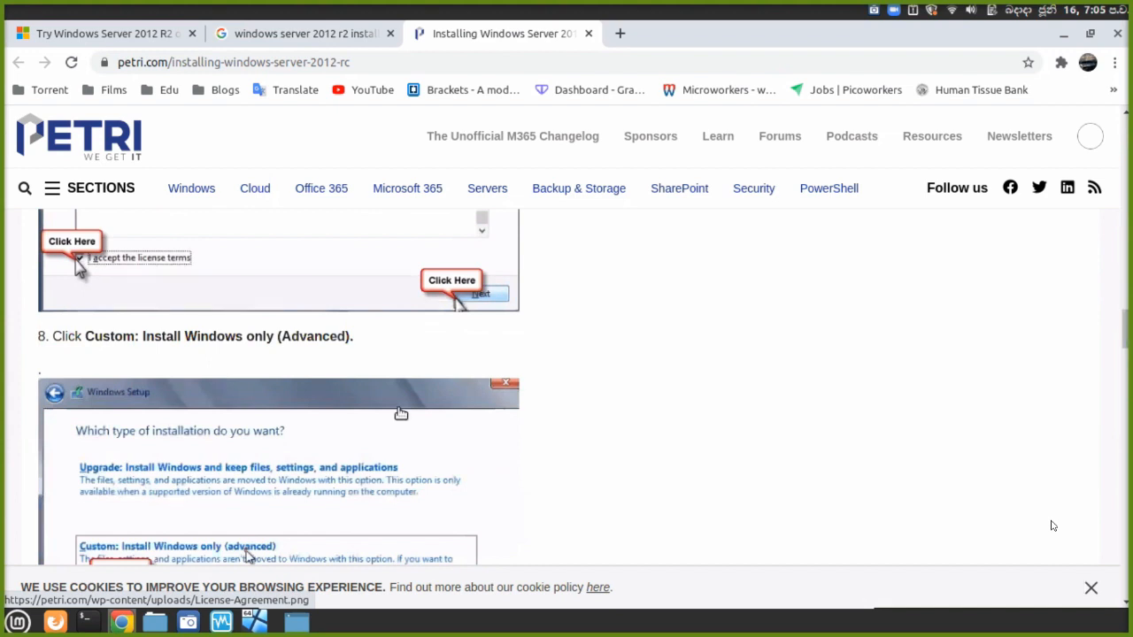
pyautogui.scroll(-3, 400, 413)
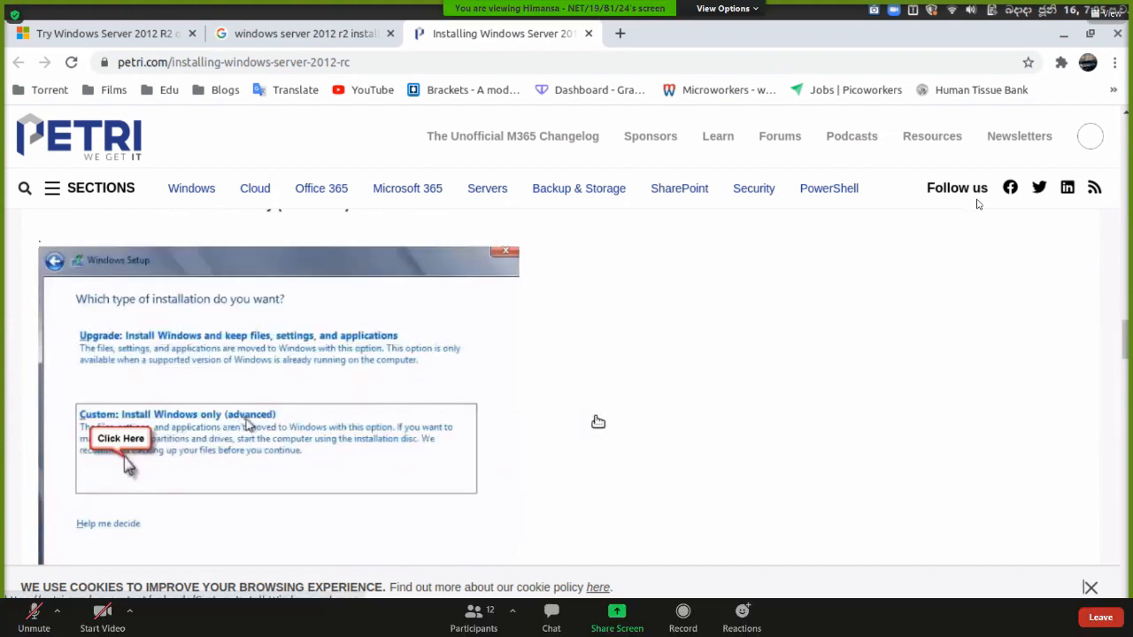
pyautogui.scroll(9, 598, 422)
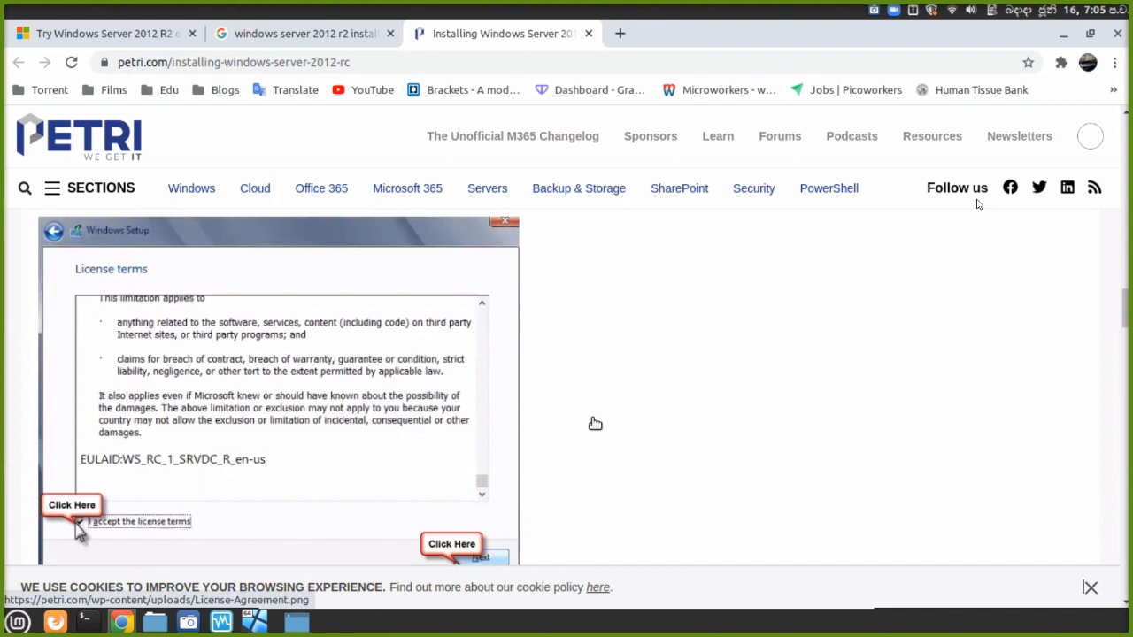
pyautogui.scroll(-1, 595, 424)
pyautogui.scroll(-2, 595, 424)
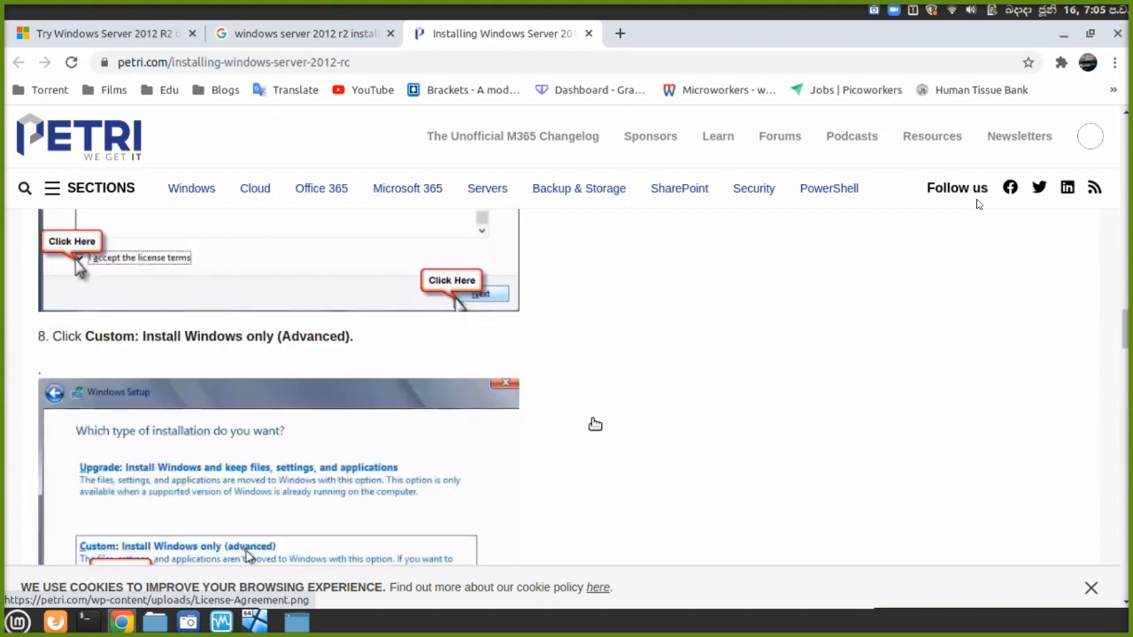
pyautogui.scroll(-2, 594, 424)
pyautogui.scroll(-1, 594, 424)
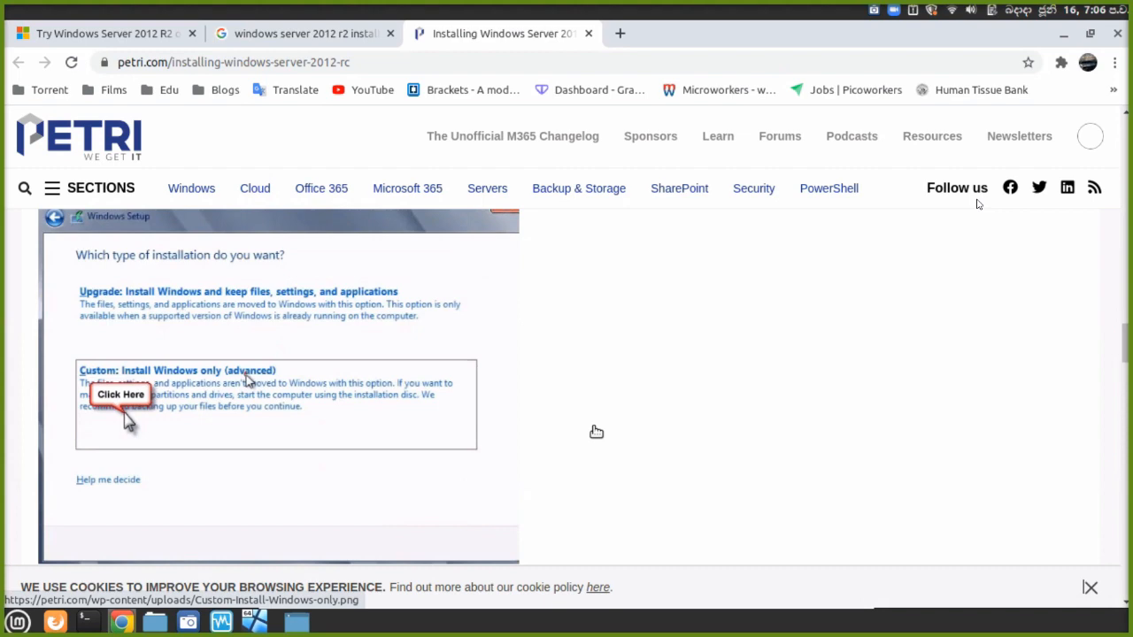
# Scroll through steps 9–11 on disk selection and optional VHD to step 12's Installing Windows screenshot.
pyautogui.scroll(-1, 597, 432)
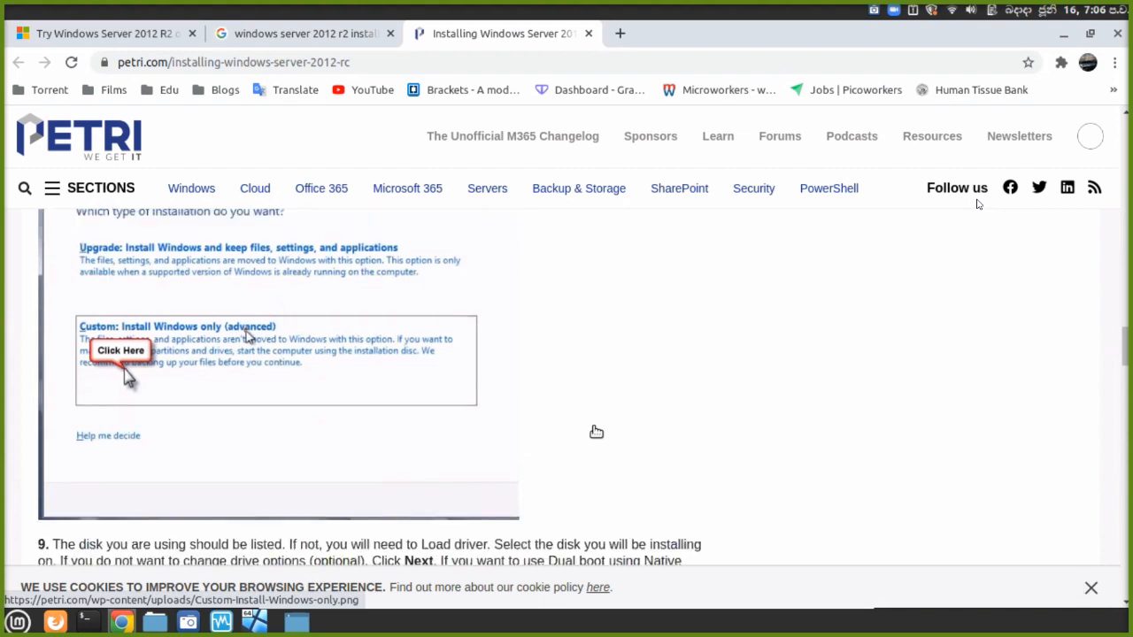
pyautogui.scroll(-3, 596, 432)
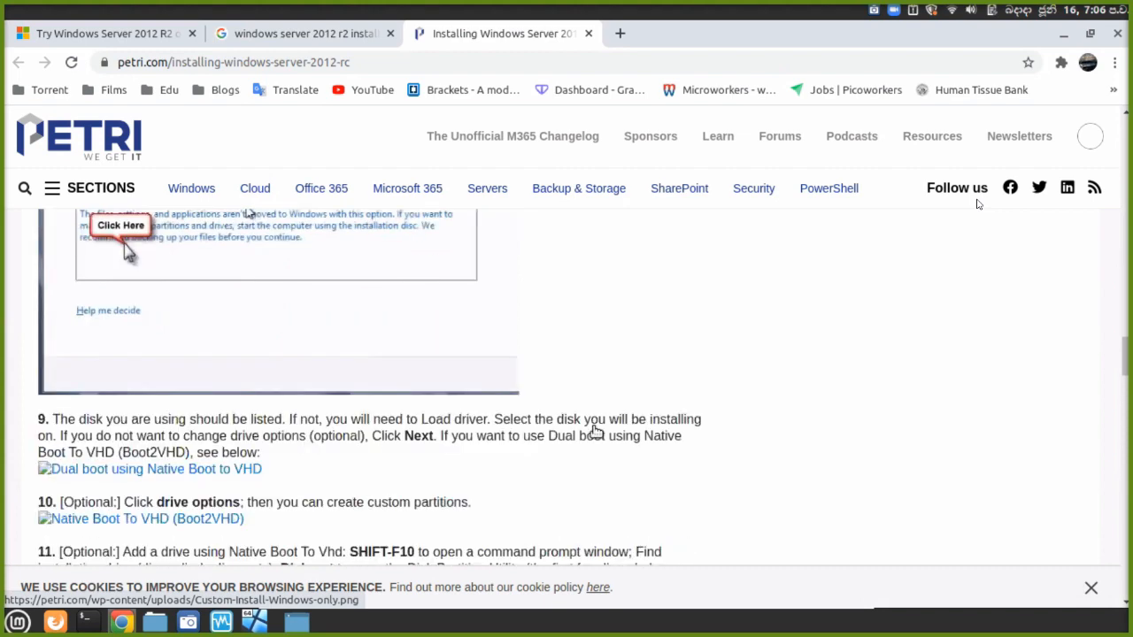
pyautogui.scroll(-4, 596, 432)
pyautogui.scroll(2, 596, 432)
pyautogui.scroll(-2, 597, 432)
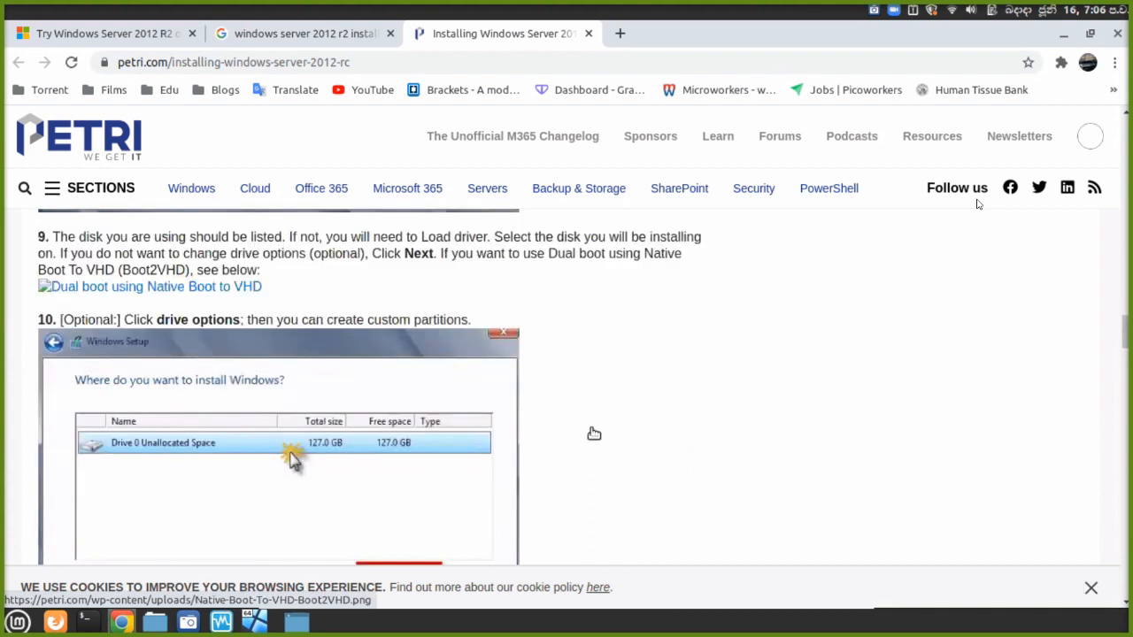
pyautogui.scroll(-1, 594, 433)
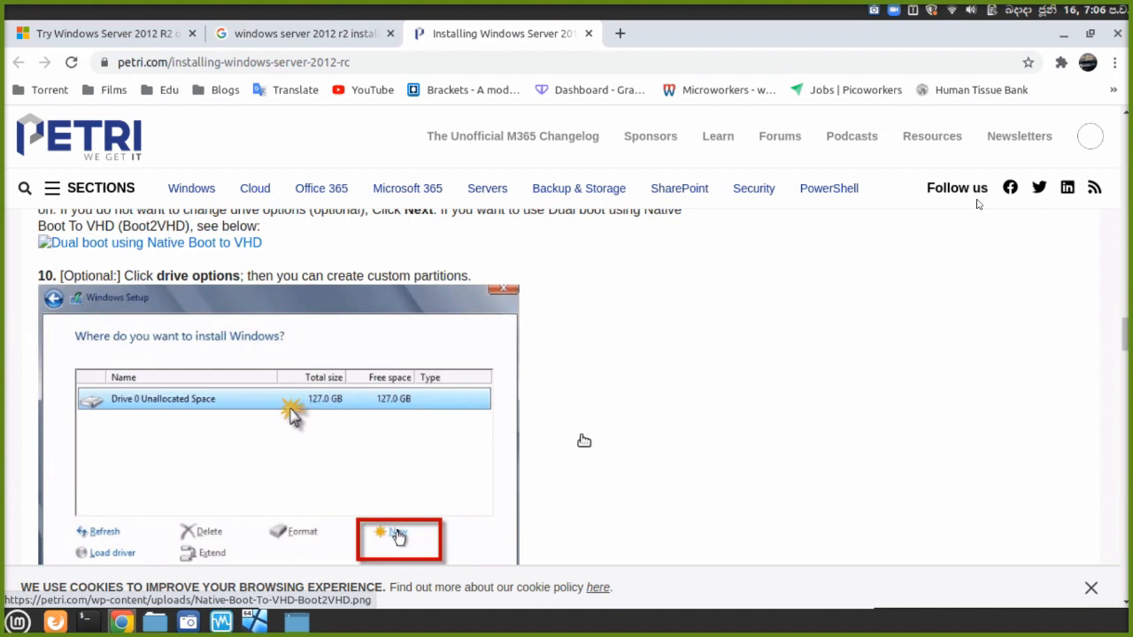
pyautogui.scroll(-1, 584, 440)
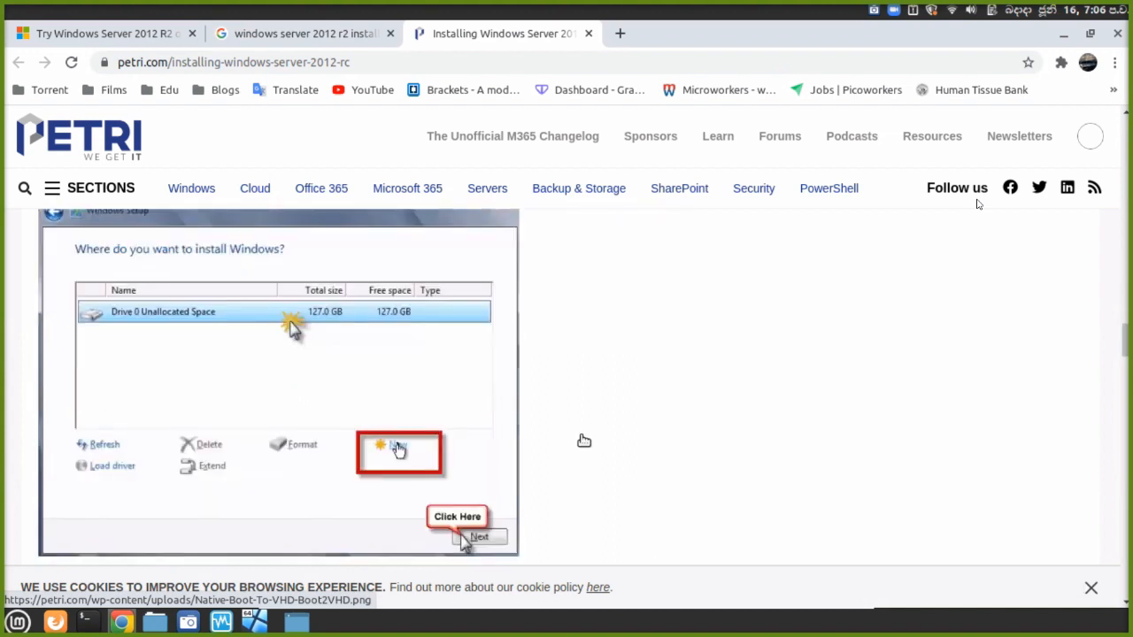
pyautogui.scroll(-2, 584, 440)
pyautogui.scroll(-3, 584, 441)
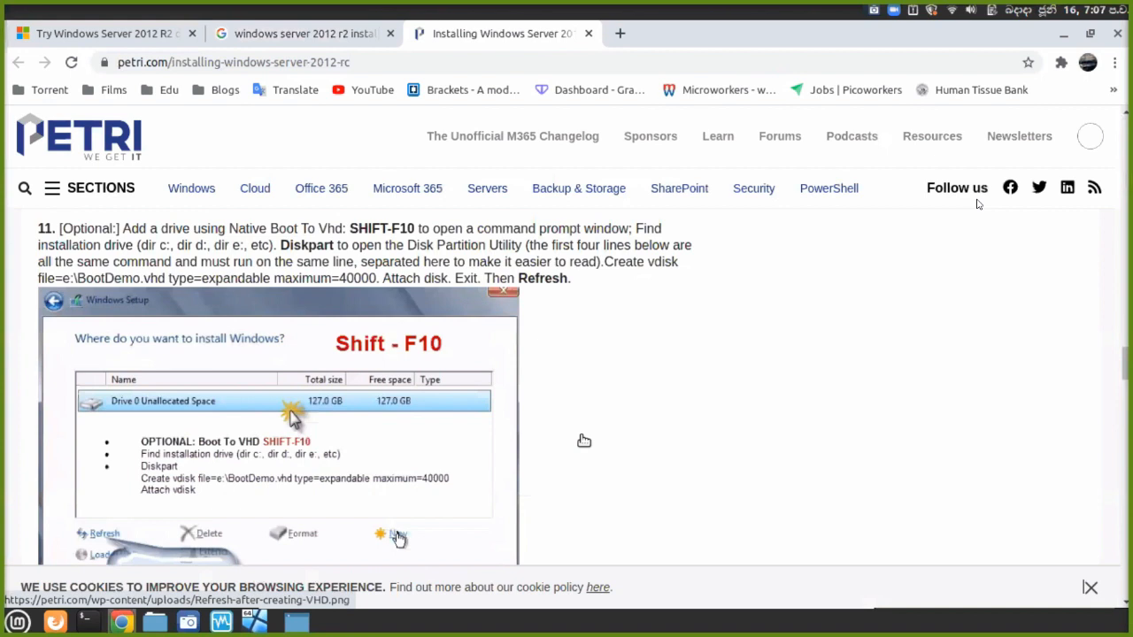
pyautogui.scroll(-1, 584, 441)
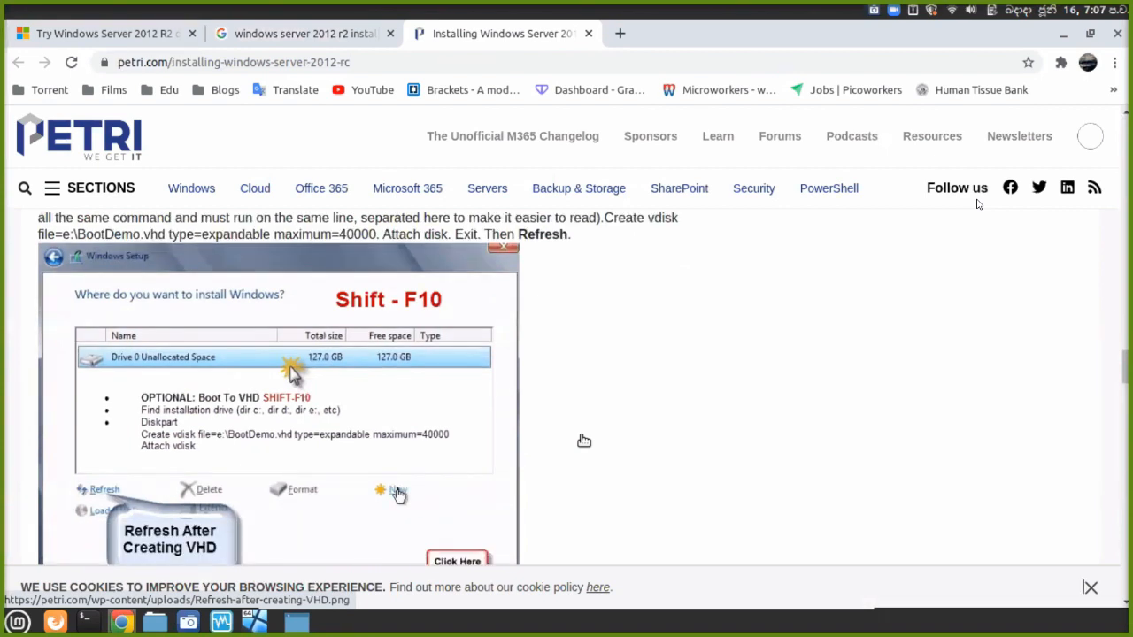
pyautogui.scroll(-2, 584, 440)
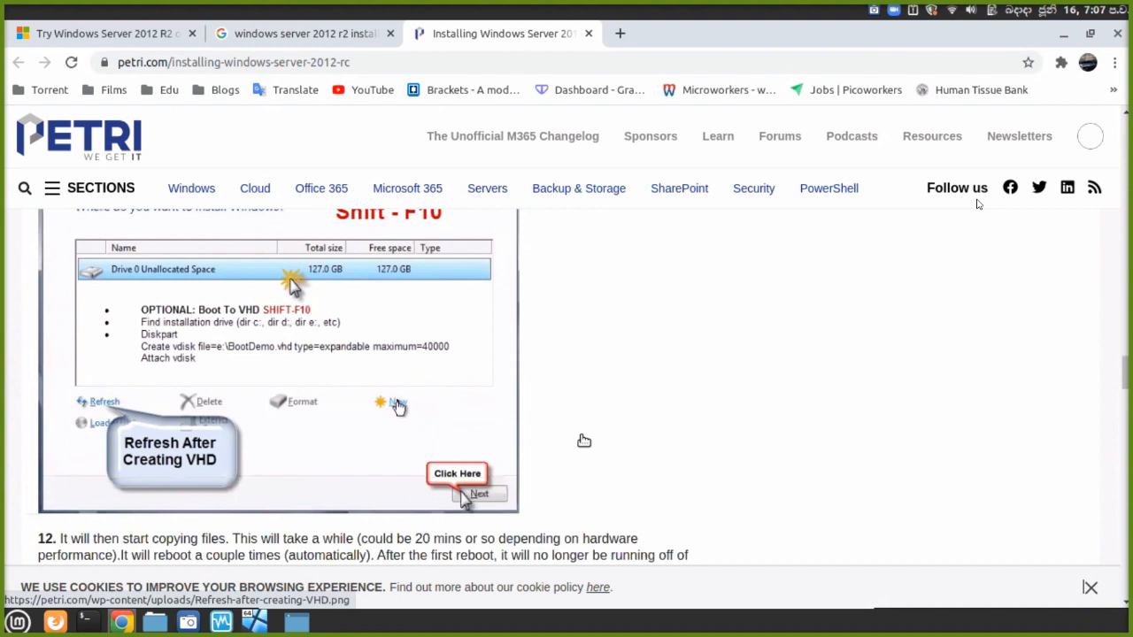
pyautogui.scroll(-3, 584, 441)
pyautogui.scroll(-2, 584, 441)
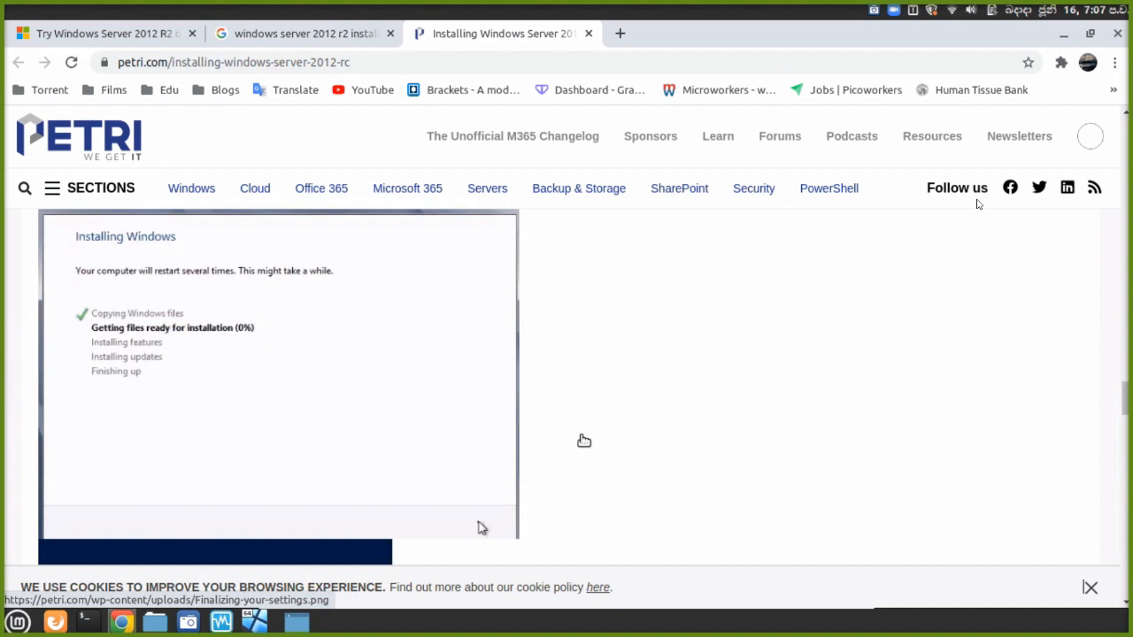
# Scroll past step 13's administrator password screenshot to step 14's Ctrl-Alt-Delete sign-in screen.
pyautogui.scroll(-3, 584, 441)
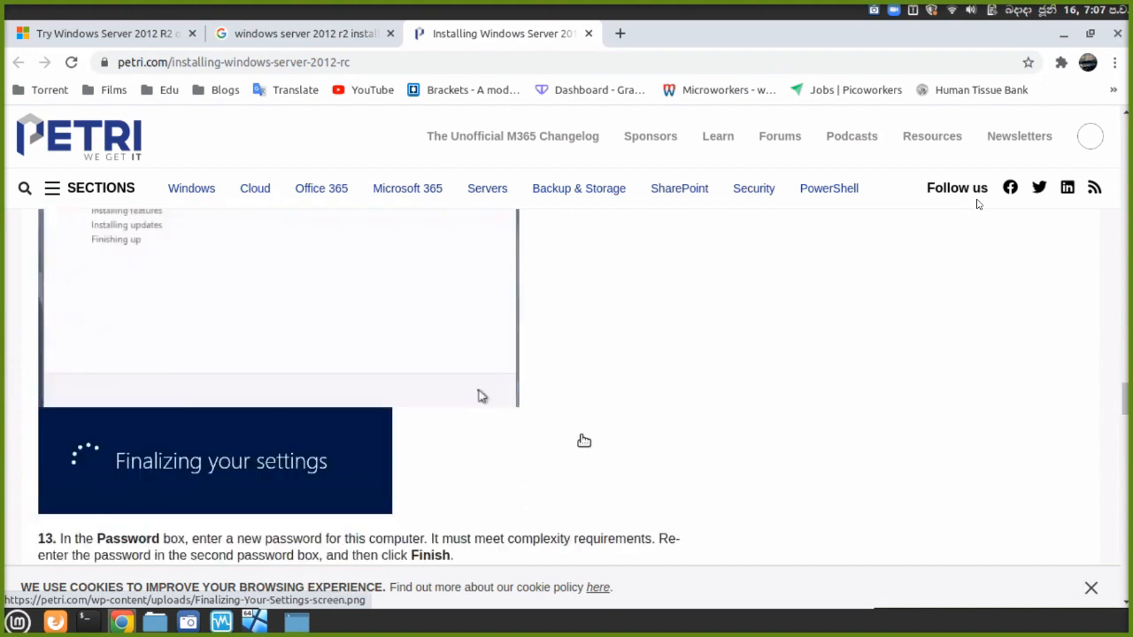
pyautogui.scroll(-4, 584, 441)
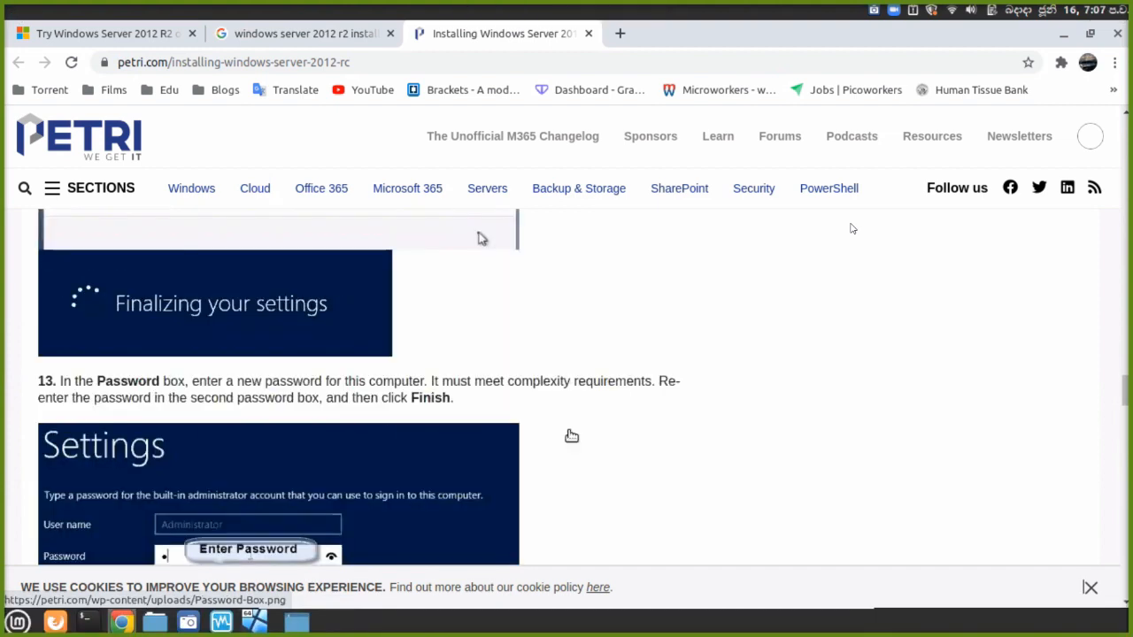
pyautogui.scroll(1, 571, 435)
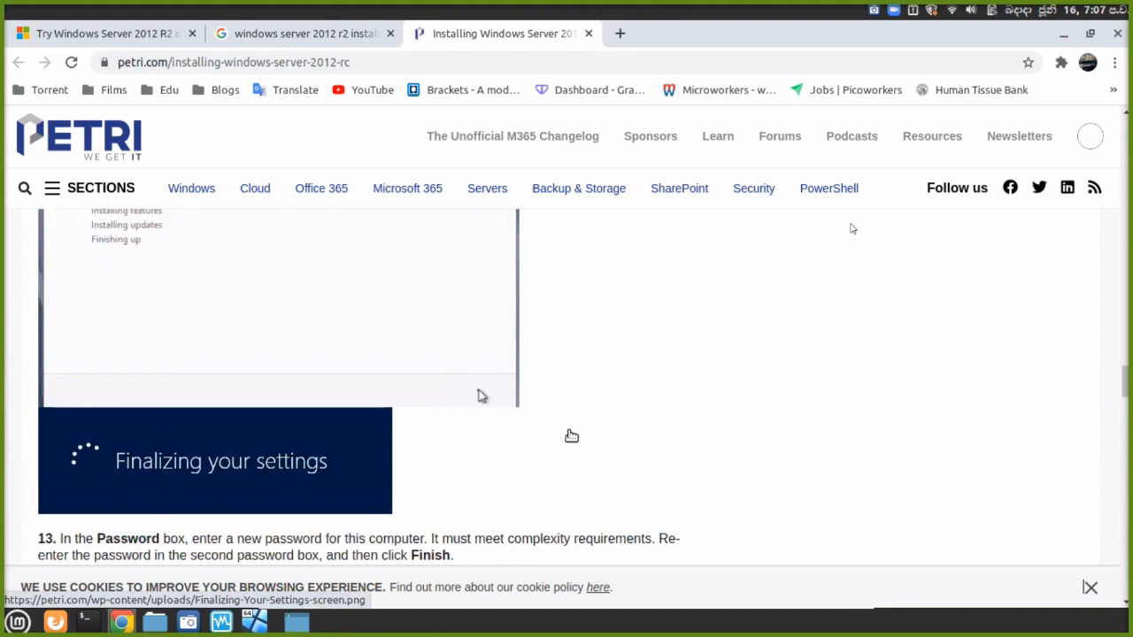
pyautogui.scroll(1, 571, 436)
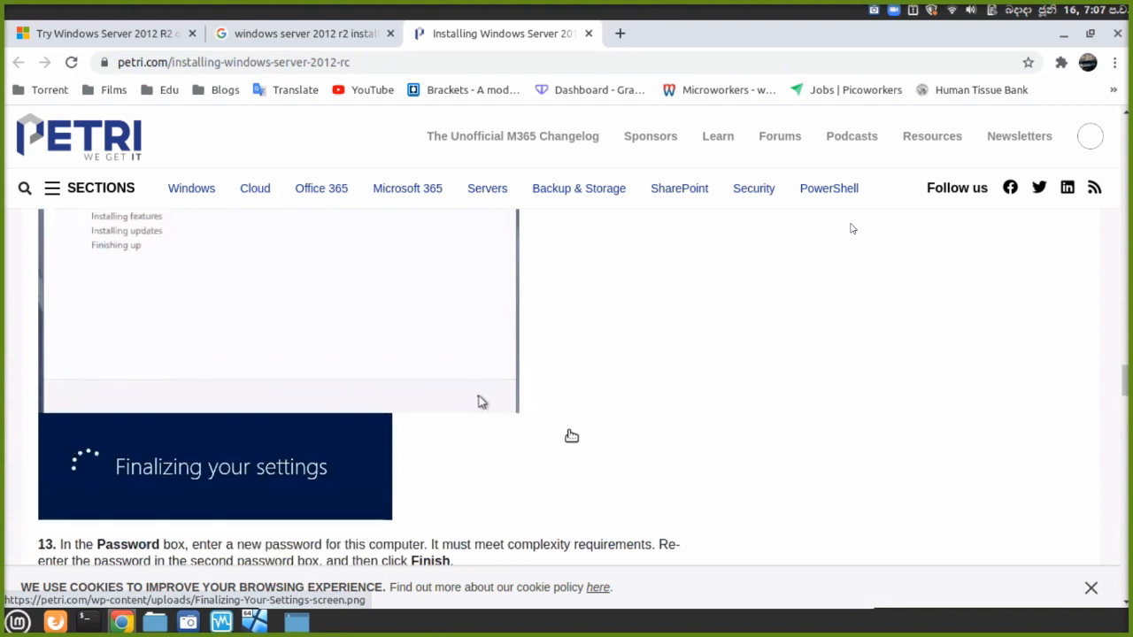
pyautogui.scroll(1, 571, 436)
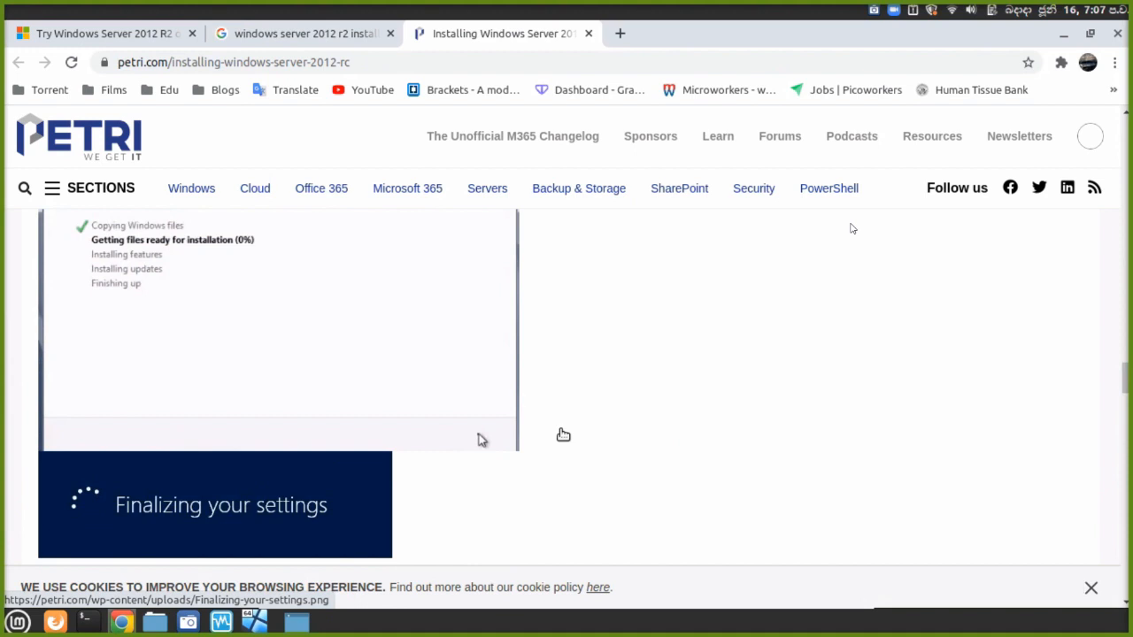
pyautogui.scroll(-2, 561, 435)
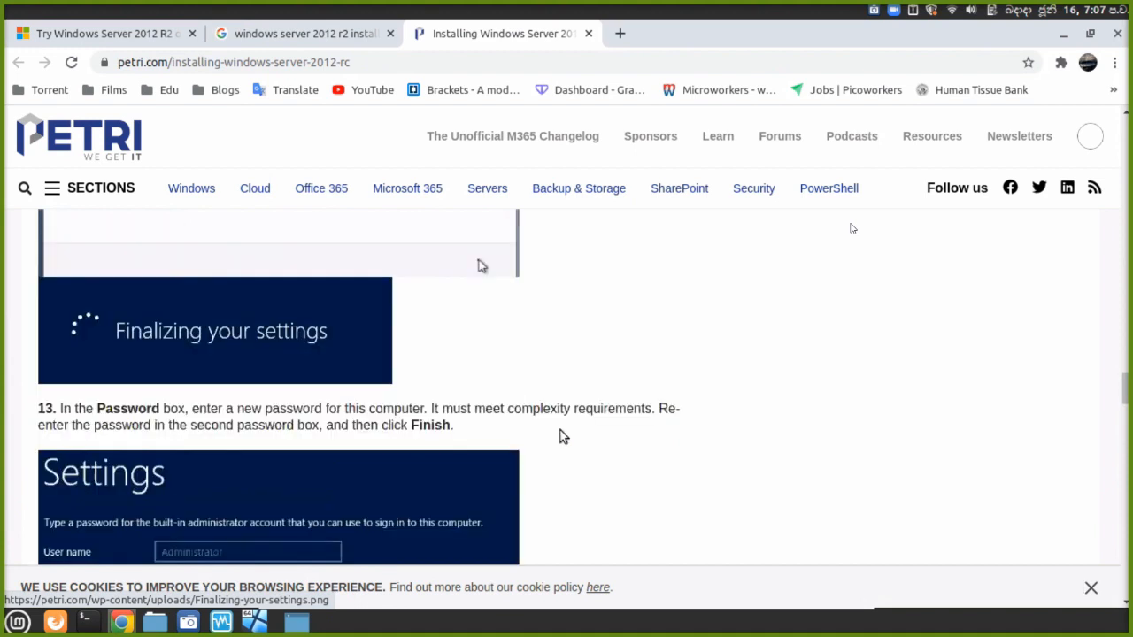
pyautogui.scroll(1, 561, 434)
pyautogui.scroll(-2, 560, 433)
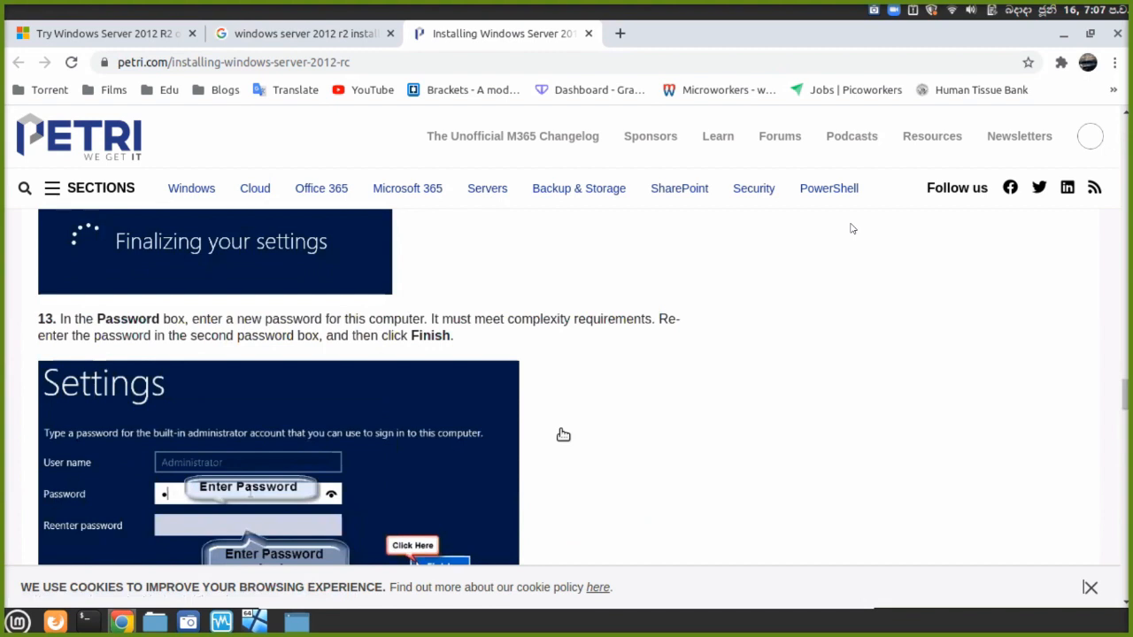
pyautogui.scroll(-2, 560, 436)
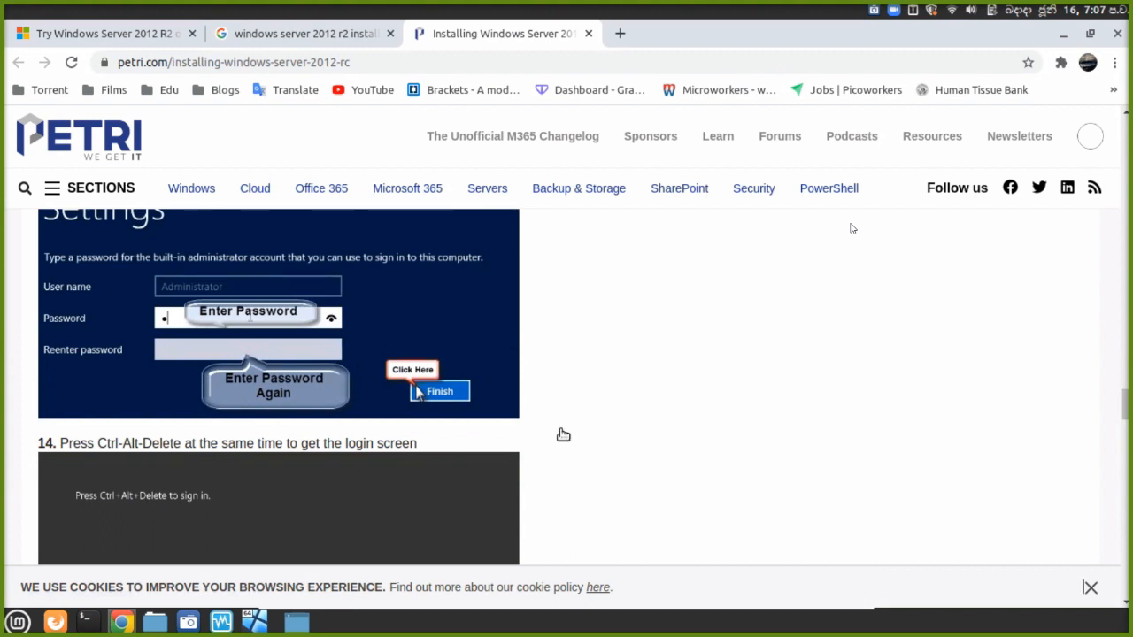
pyautogui.scroll(-4, 563, 435)
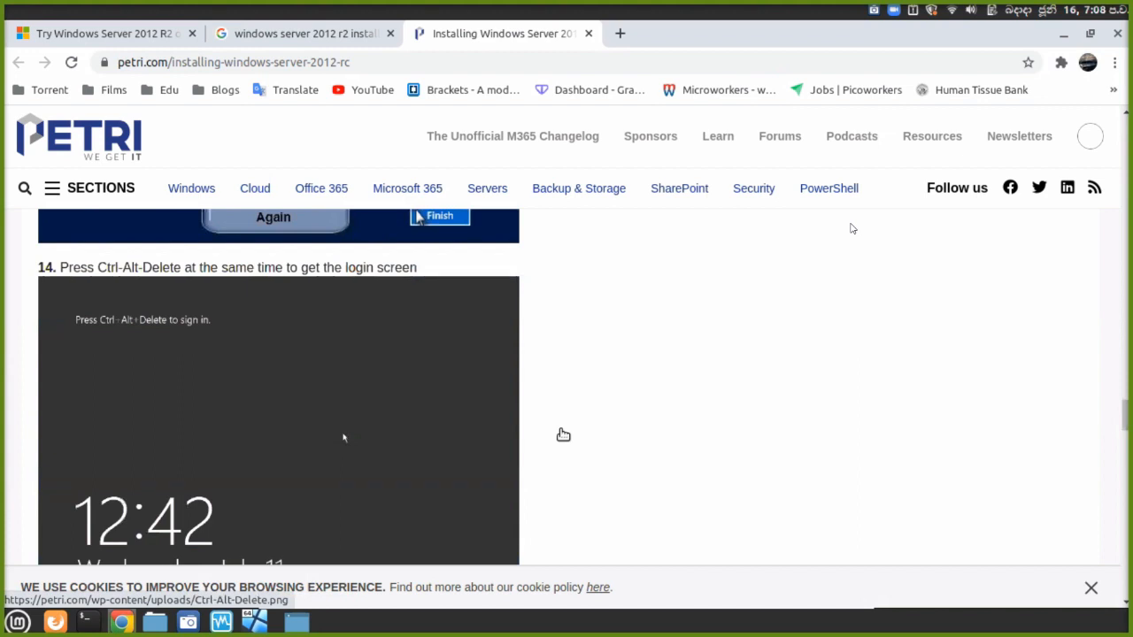
pyautogui.scroll(-3, 563, 434)
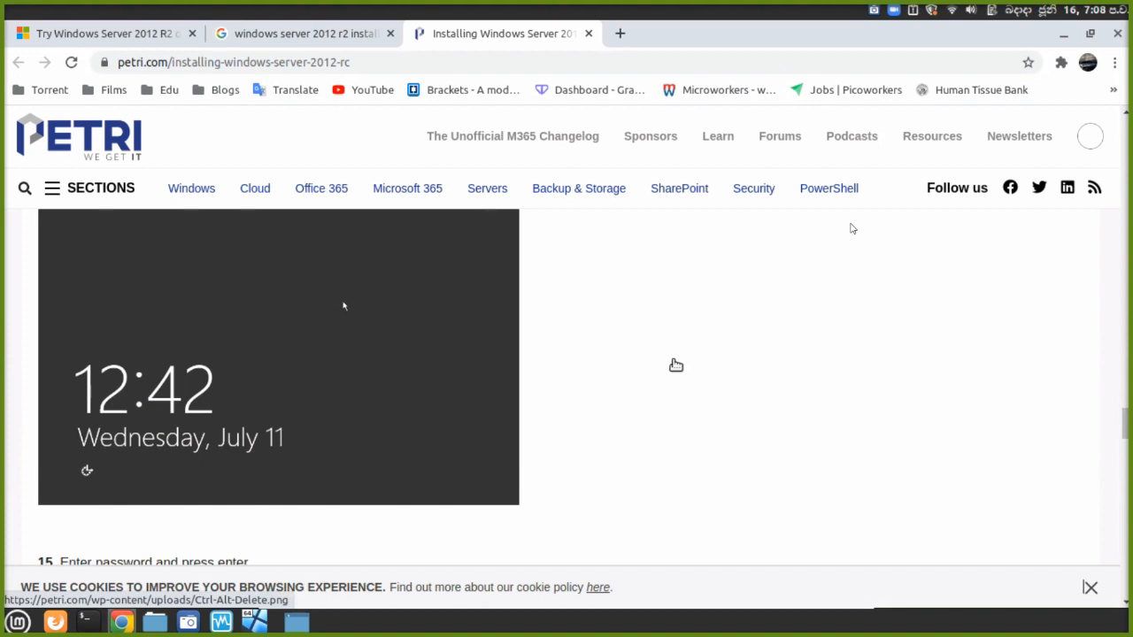
# Scroll through the guide's steps 15–21, from administrator login to renaming the computer and restarting.
pyautogui.scroll(-1, 675, 366)
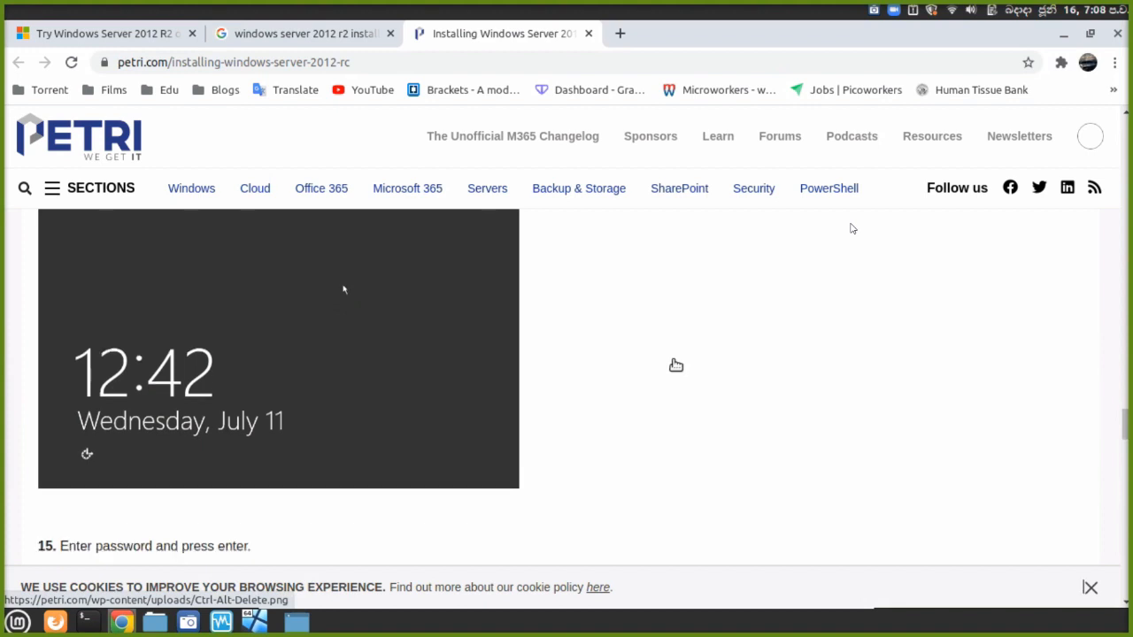
pyautogui.scroll(-3, 675, 366)
pyautogui.scroll(-2, 675, 366)
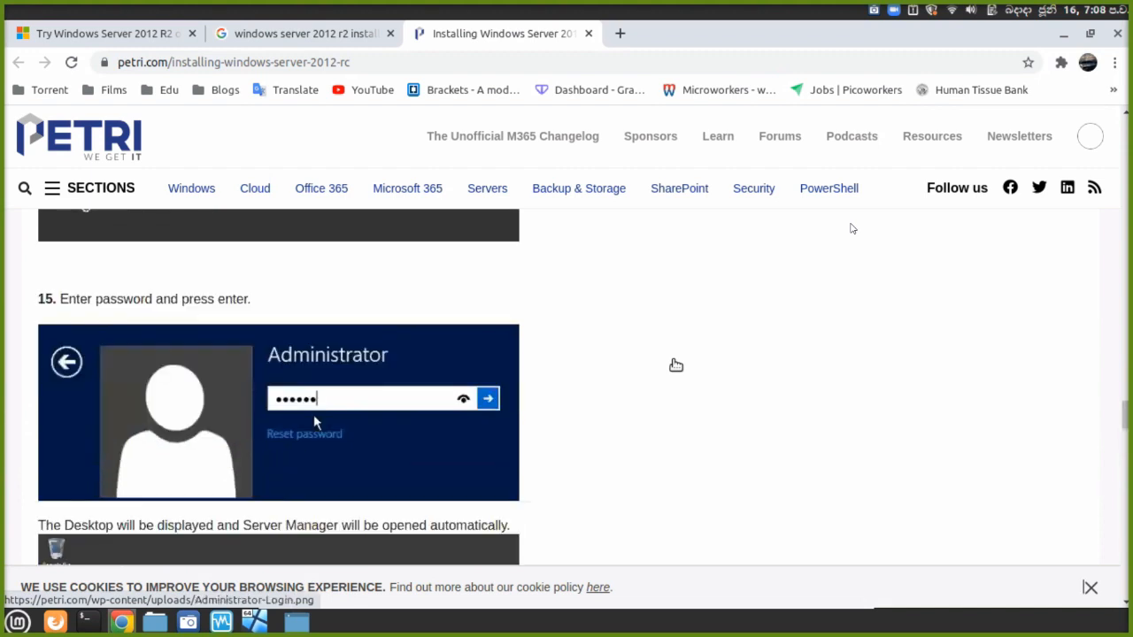
pyautogui.scroll(-1, 676, 365)
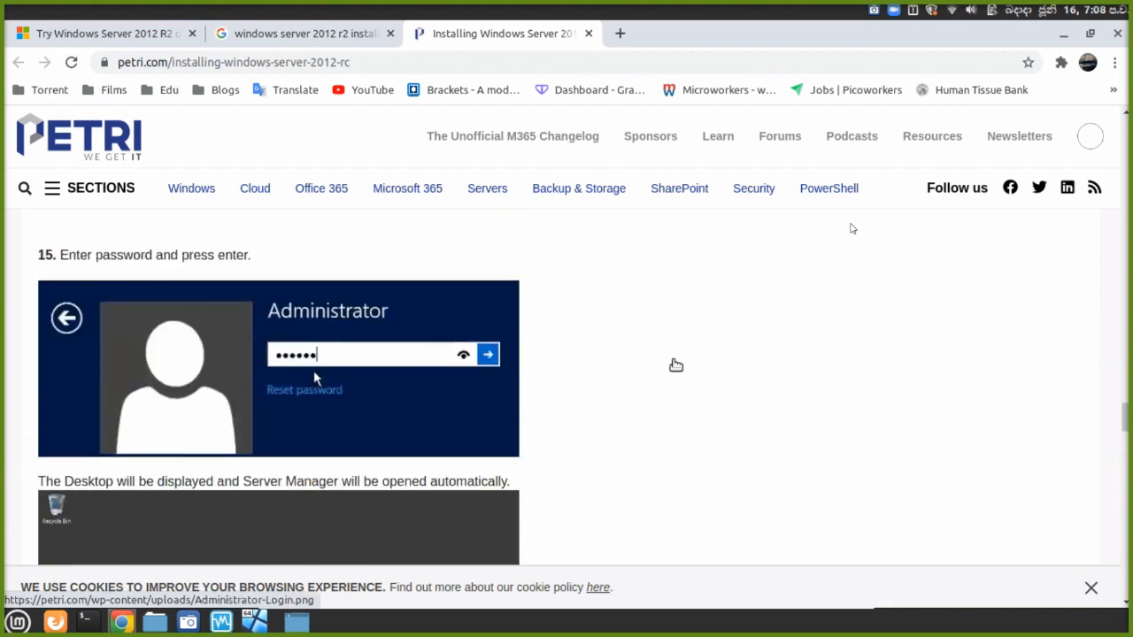
pyautogui.scroll(-3, 676, 366)
pyautogui.scroll(-3, 676, 365)
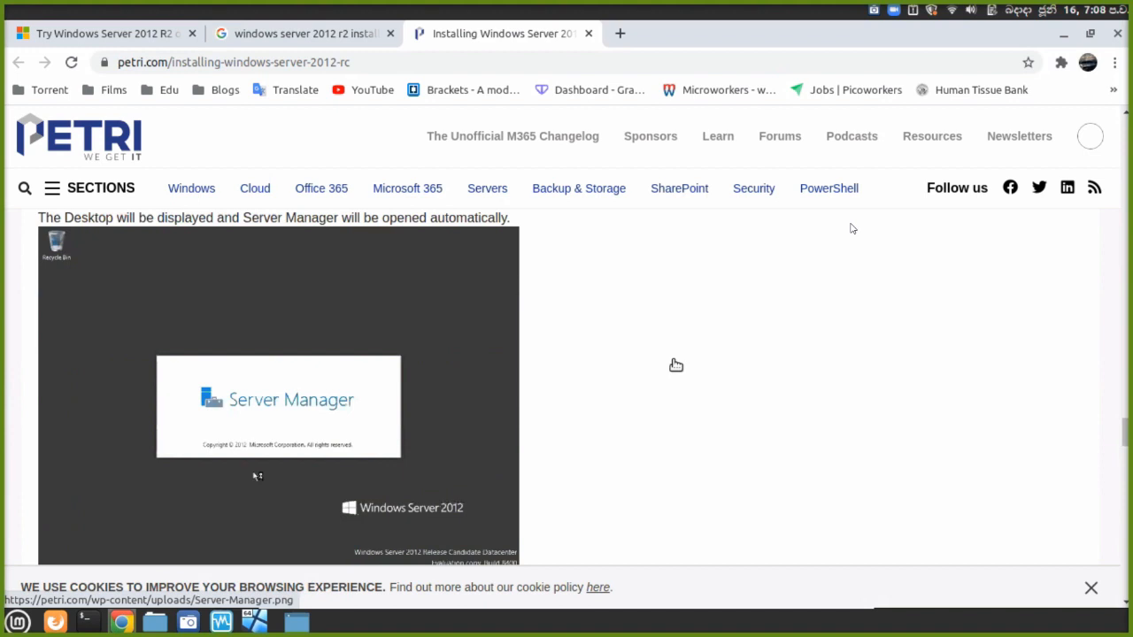
pyautogui.scroll(-3, 675, 365)
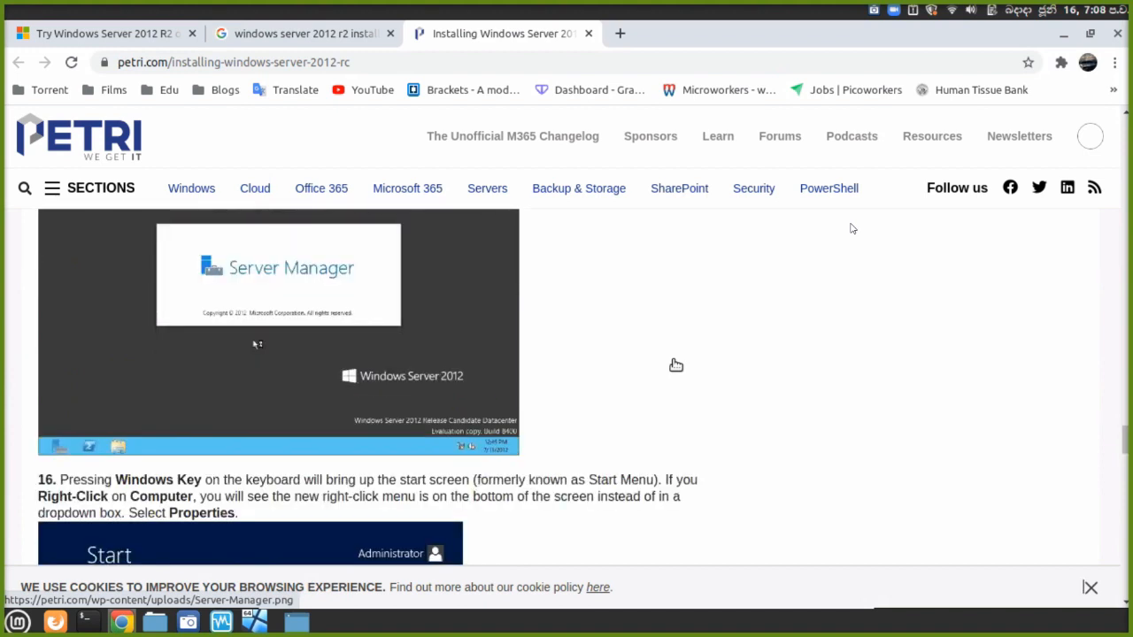
pyautogui.scroll(2, 676, 366)
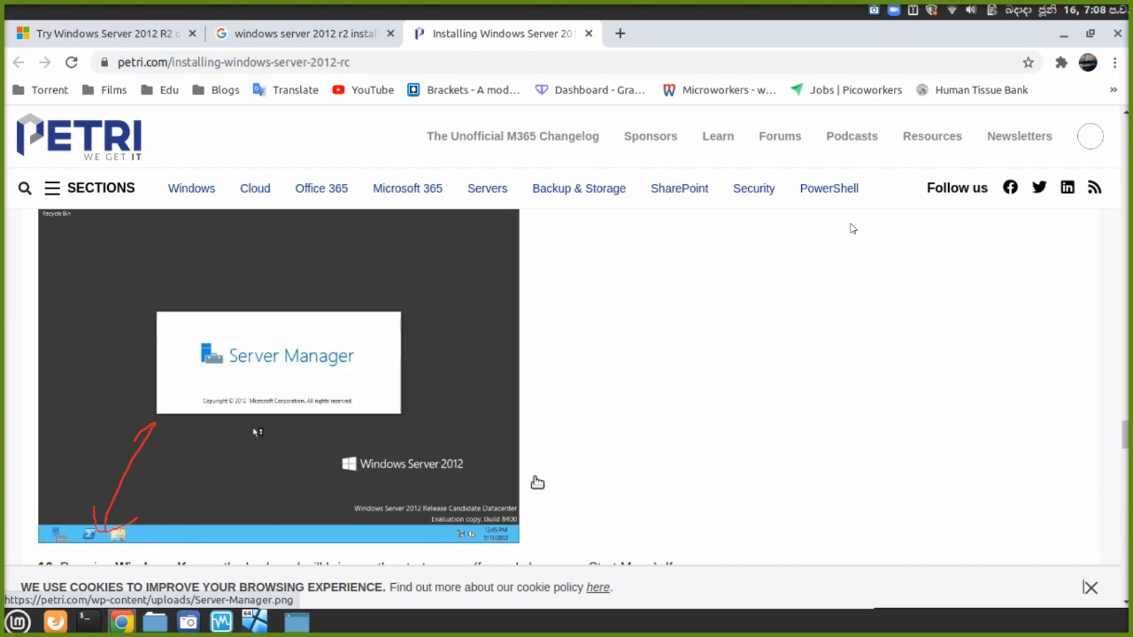
pyautogui.scroll(-1, 537, 483)
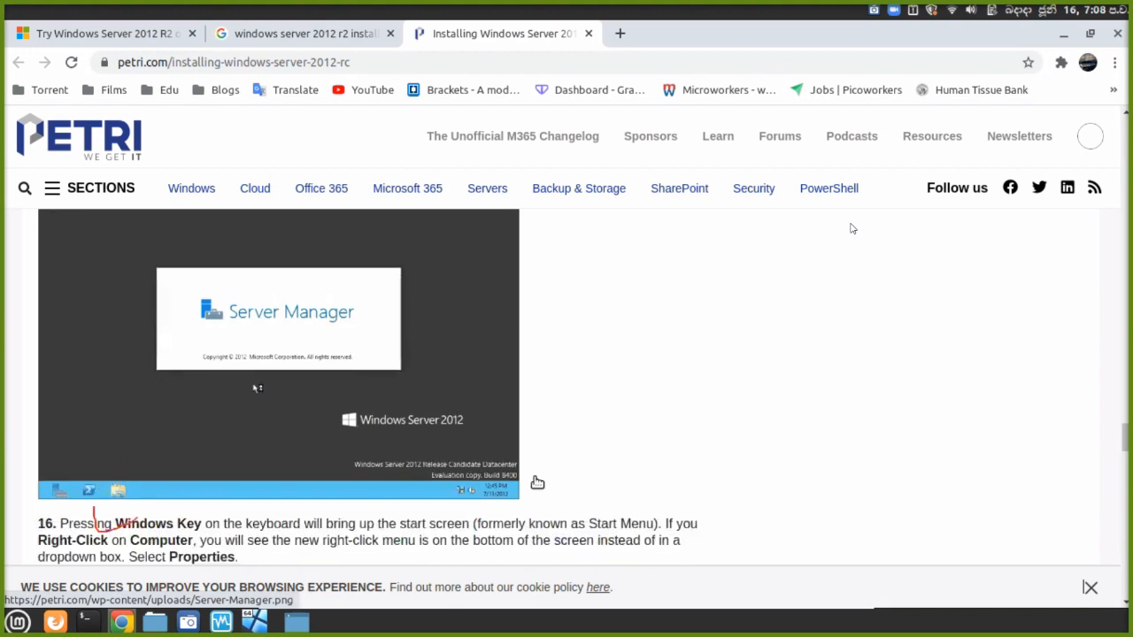
pyautogui.scroll(-1, 537, 483)
pyautogui.scroll(-3, 537, 483)
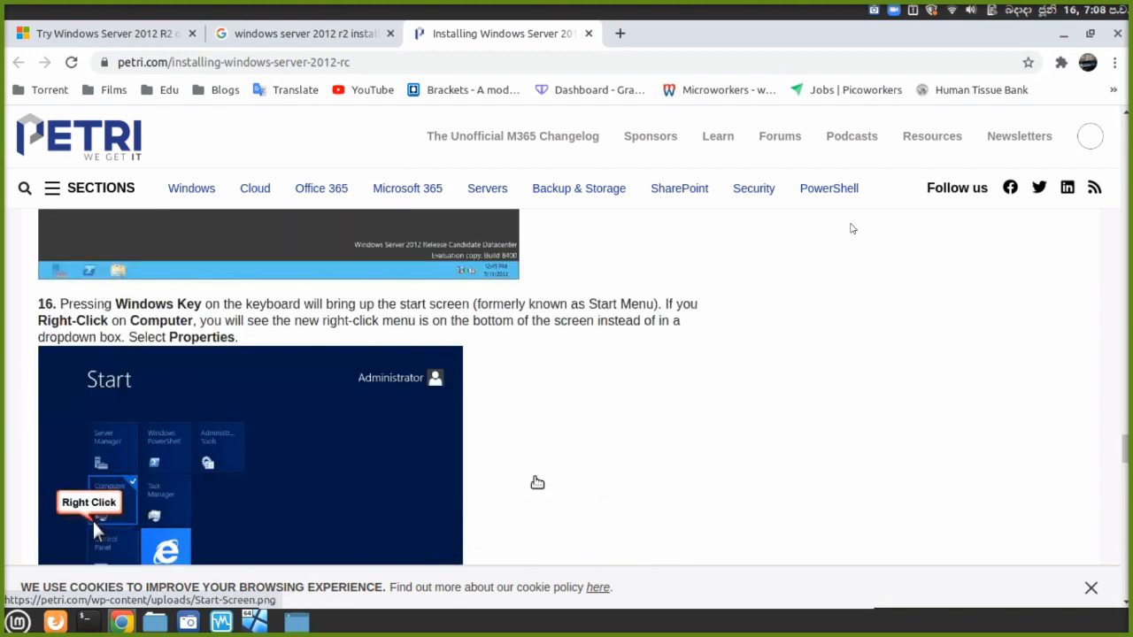
pyautogui.scroll(-2, 537, 482)
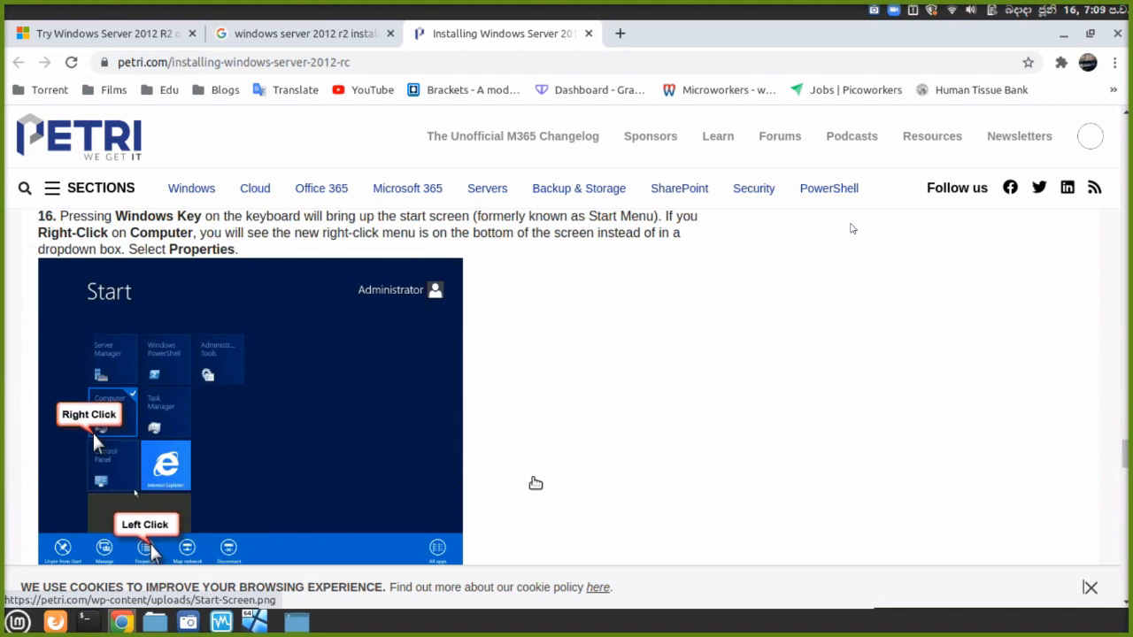
pyautogui.scroll(-1, 536, 483)
pyautogui.scroll(-3, 533, 483)
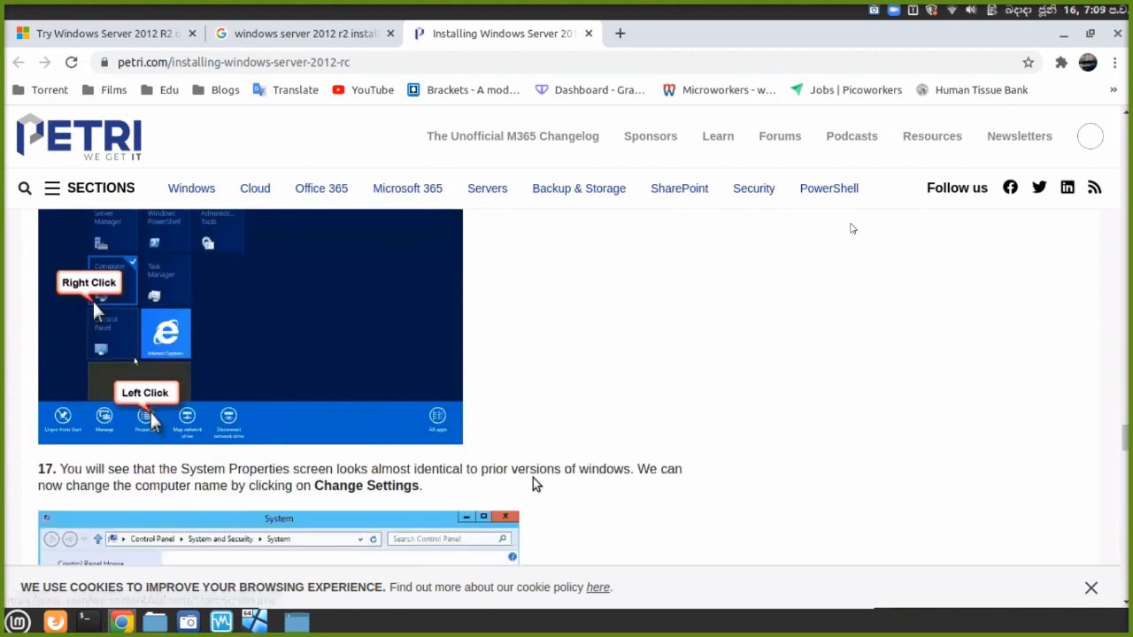
pyautogui.scroll(-1, 535, 484)
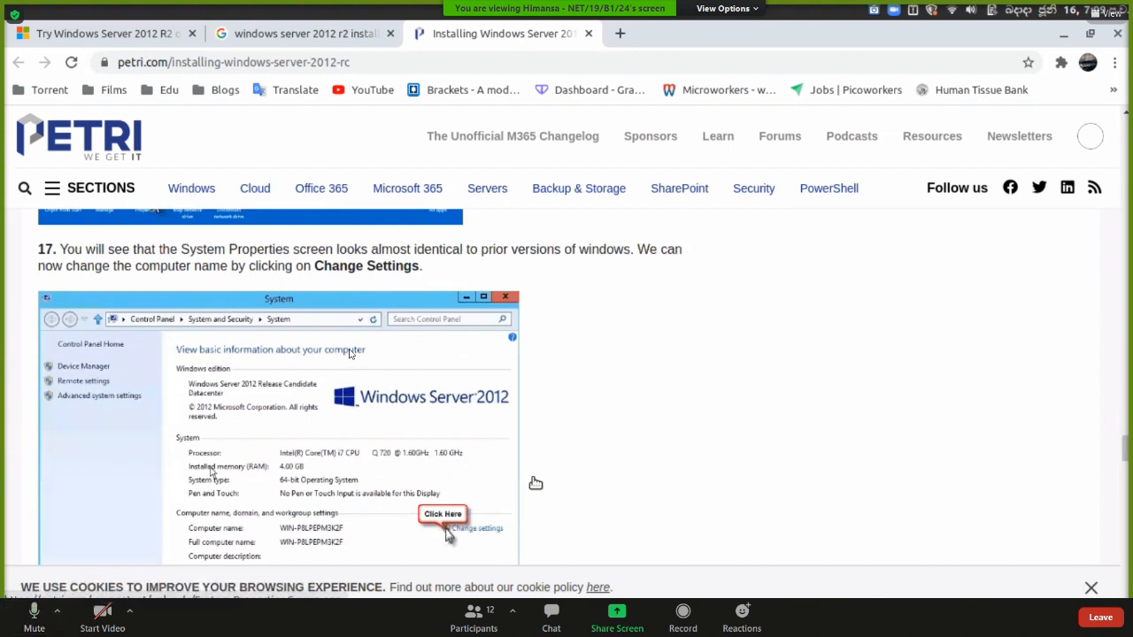
pyautogui.scroll(-2, 535, 483)
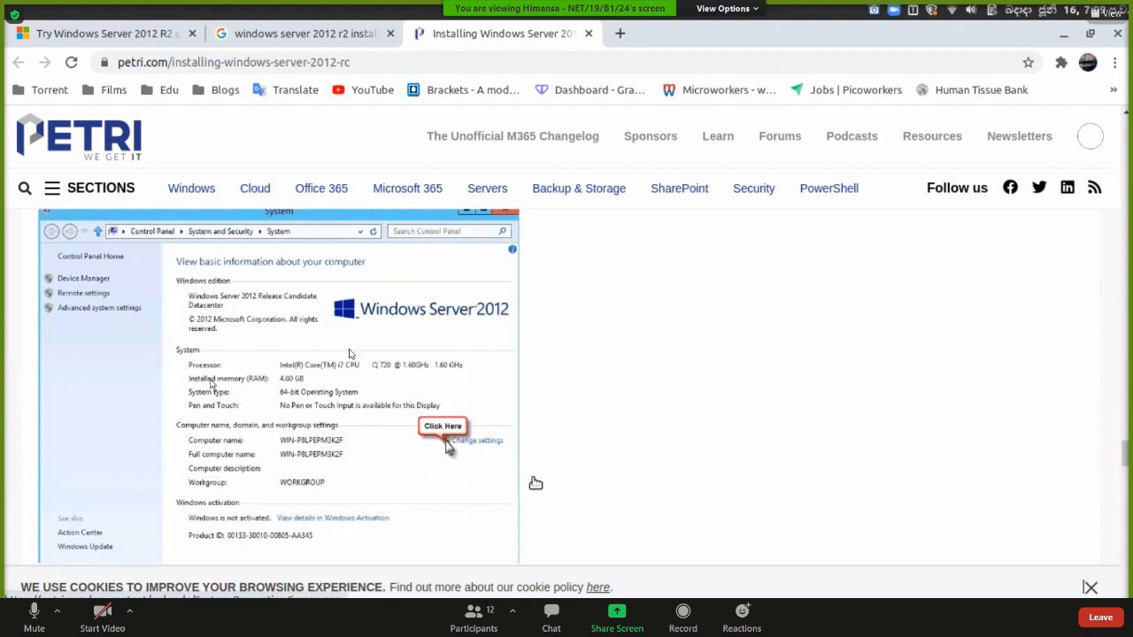
pyautogui.scroll(-1, 536, 483)
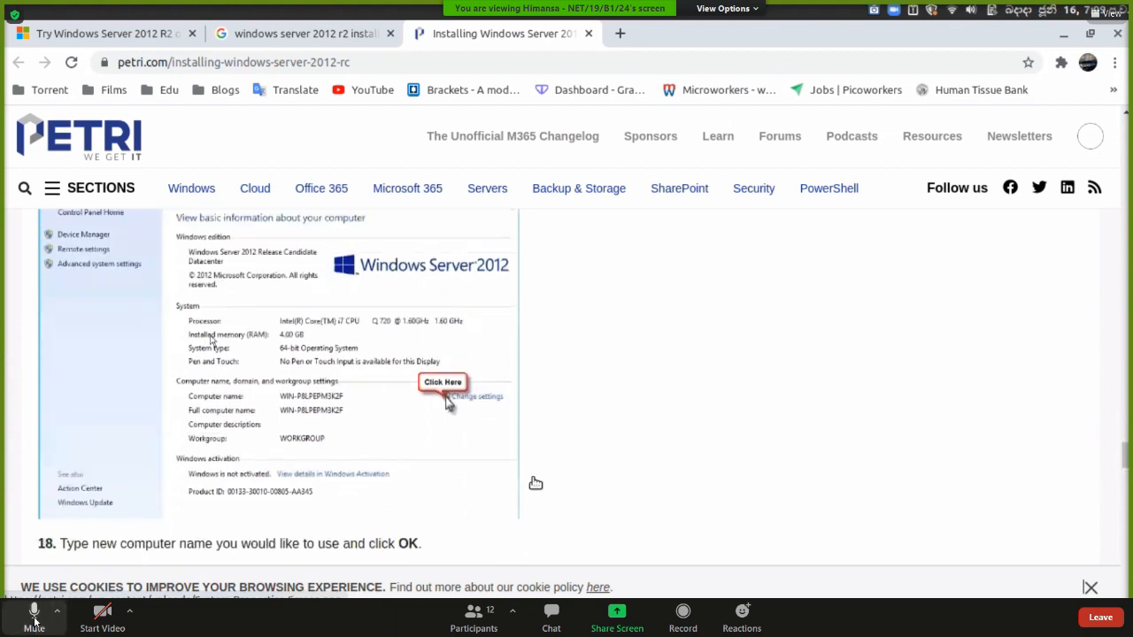
# Mute the meeting microphone and check the participants list before closing it.
pyautogui.click(33, 615)
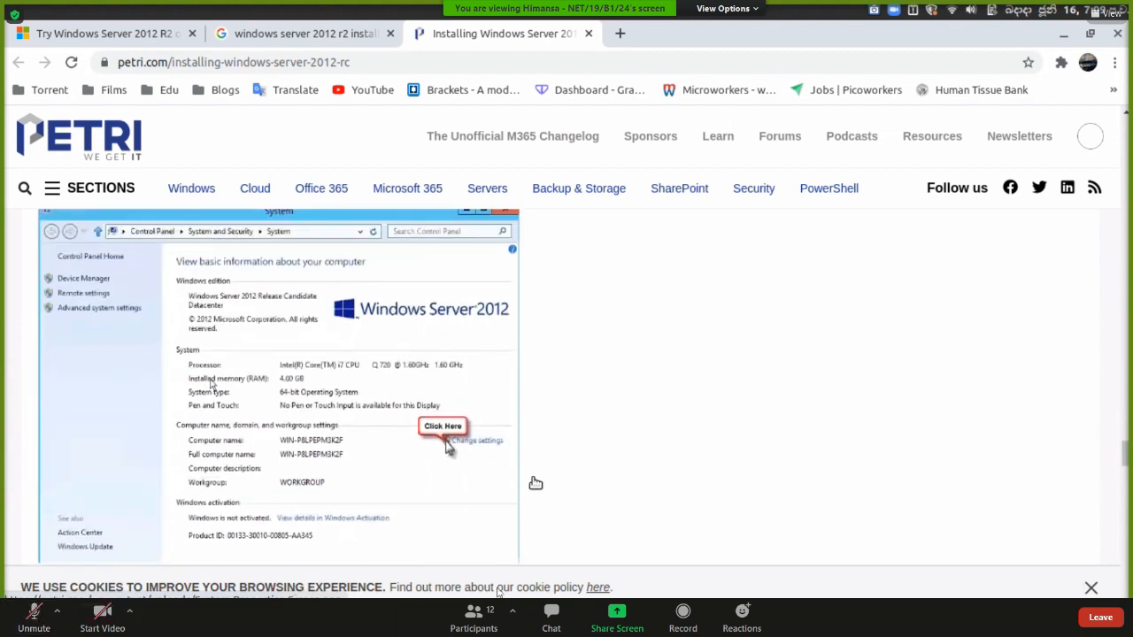
pyautogui.click(474, 615)
pyautogui.scroll(-5, 1036, 354)
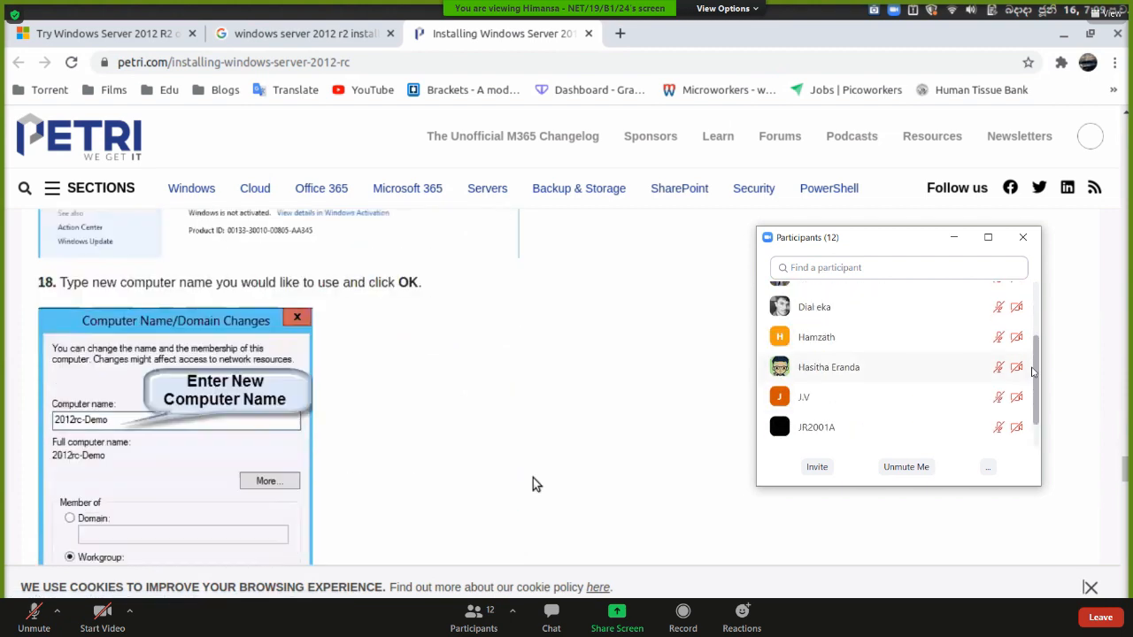
pyautogui.scroll(-1, 1032, 372)
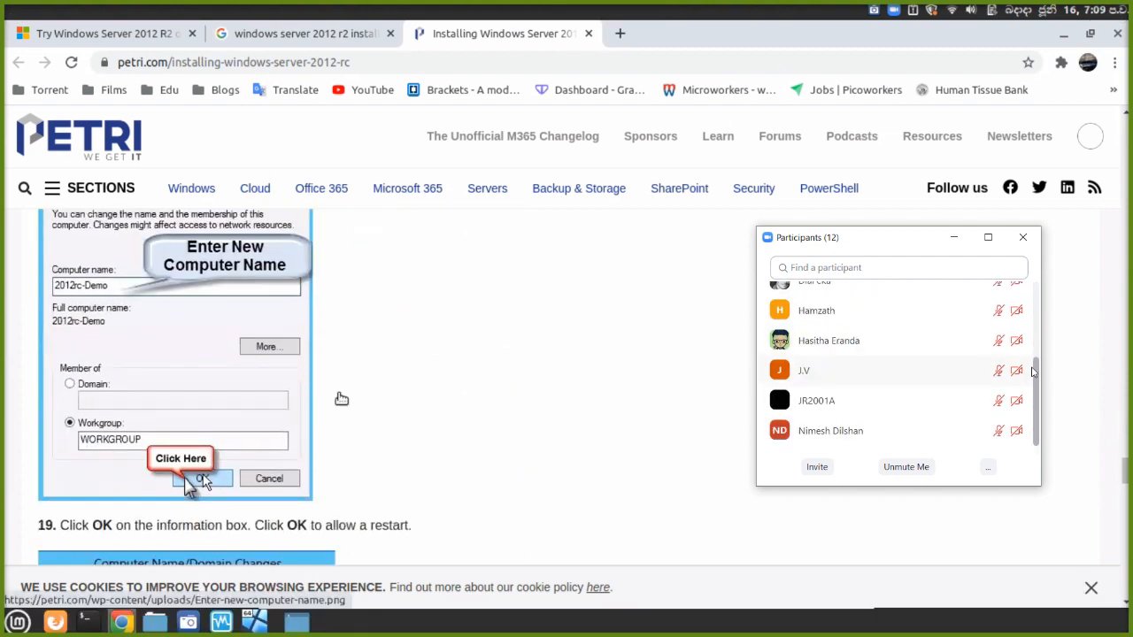
pyautogui.scroll(5, 1032, 371)
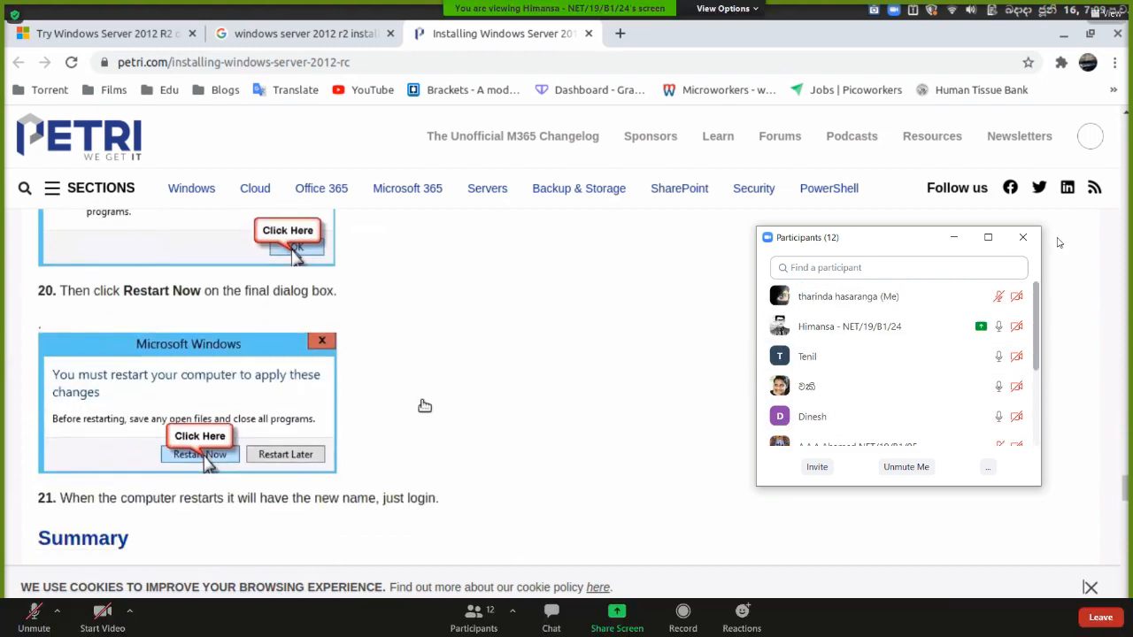
pyautogui.click(1022, 237)
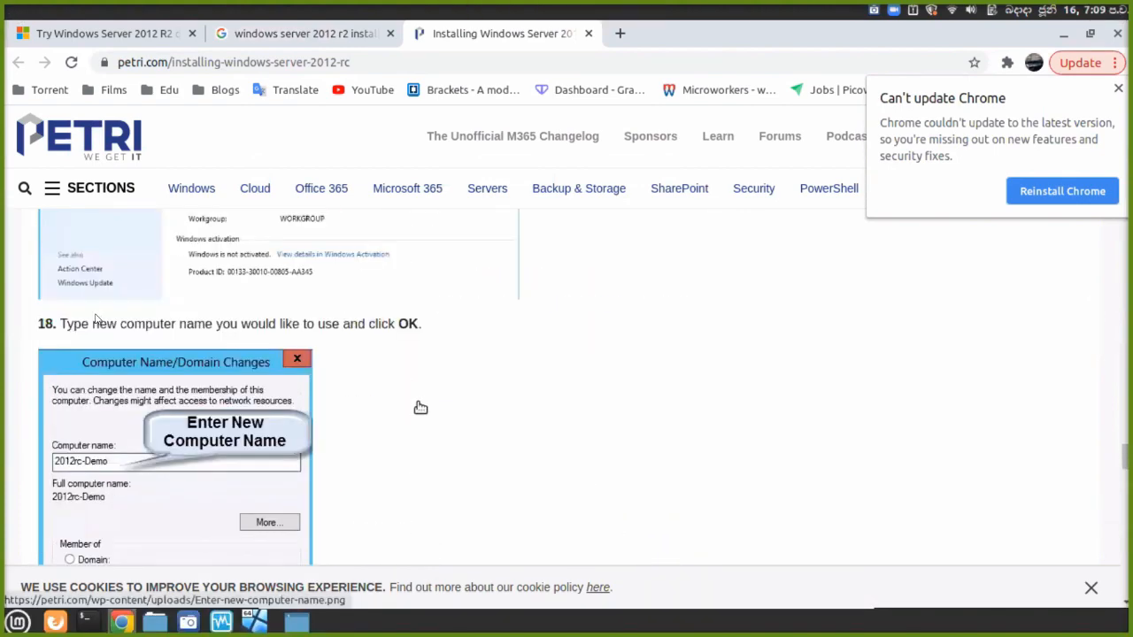
# Scroll back up and dismiss Chrome's 'Can't update Chrome' notice.
pyautogui.scroll(4, 421, 407)
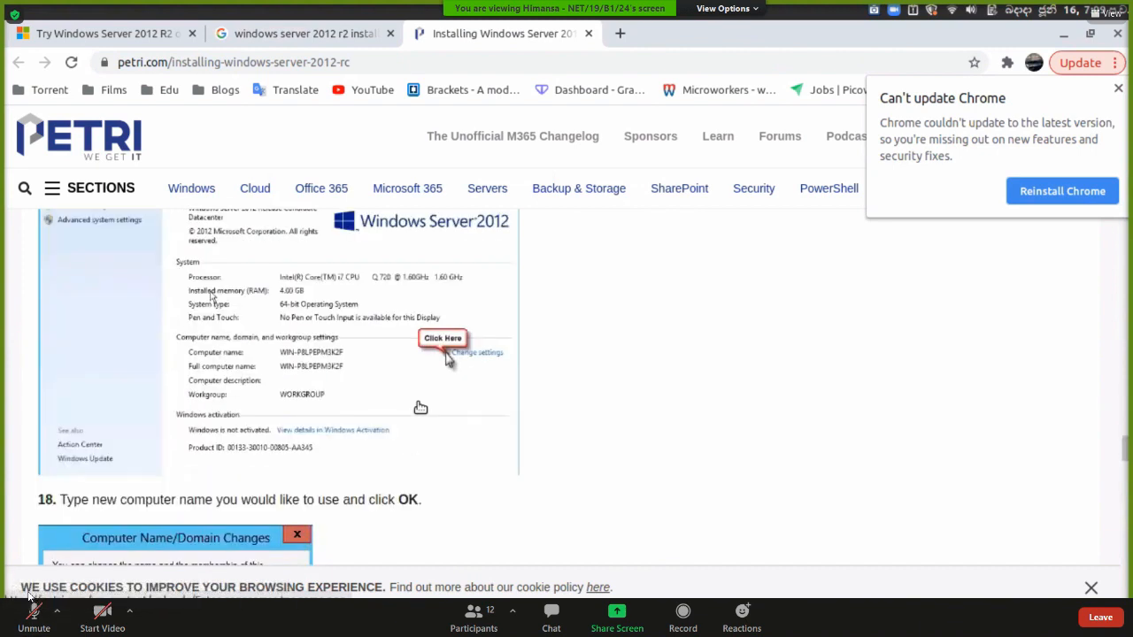
pyautogui.scroll(2, 420, 407)
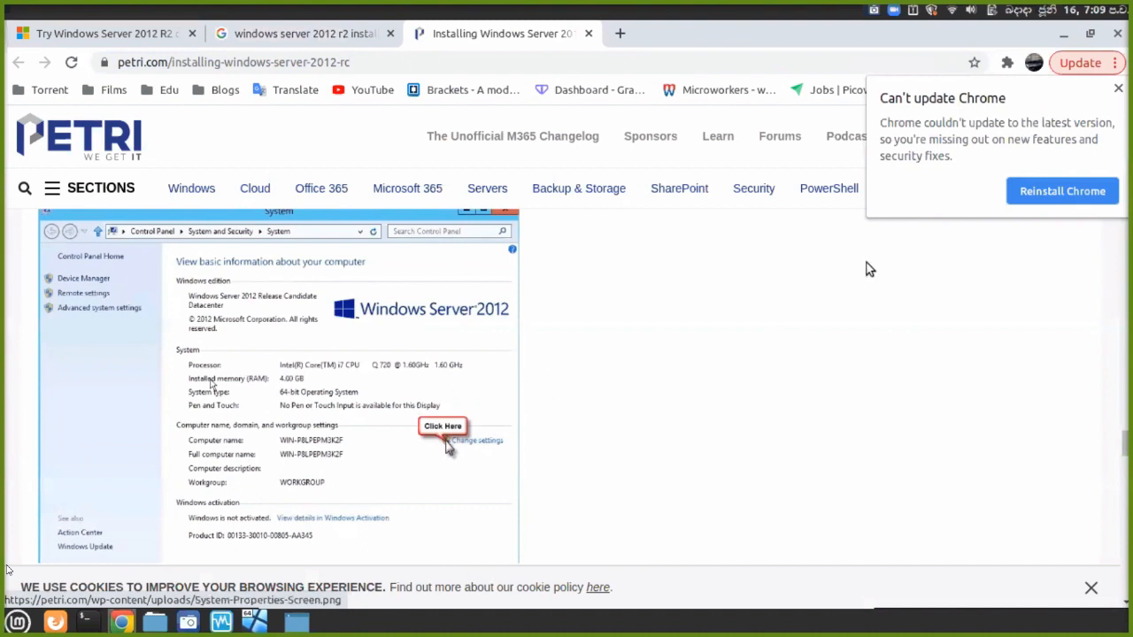
pyautogui.click(1119, 88)
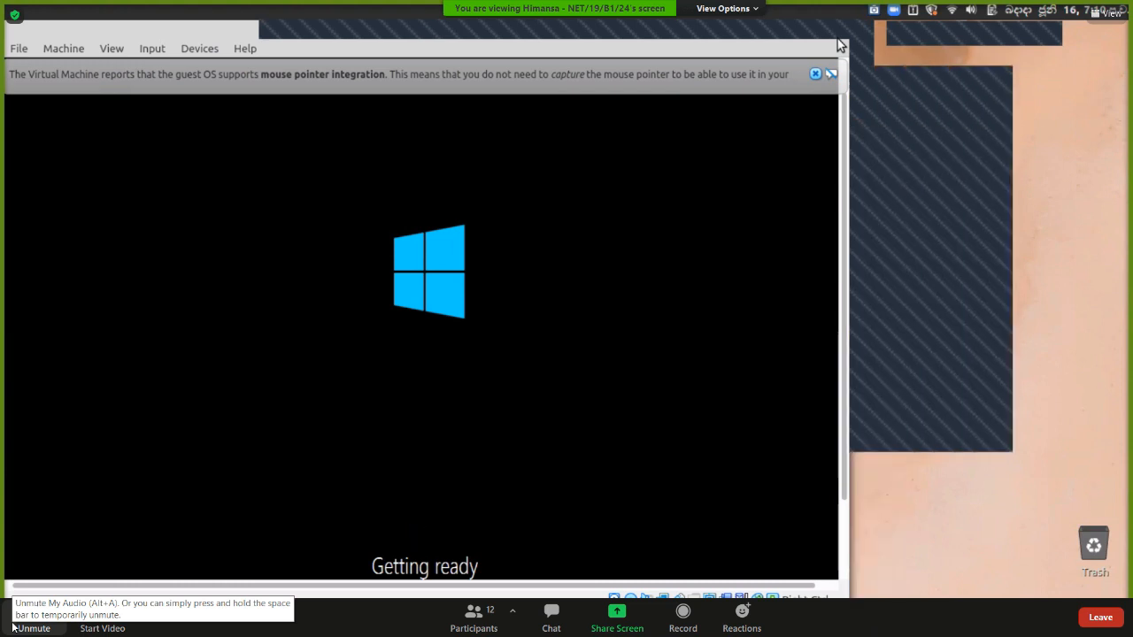
# Close the dark overlapping window and VirtualBox mouse-integration notice, then bring Chrome's Petri guide back.
pyautogui.click(18, 625)
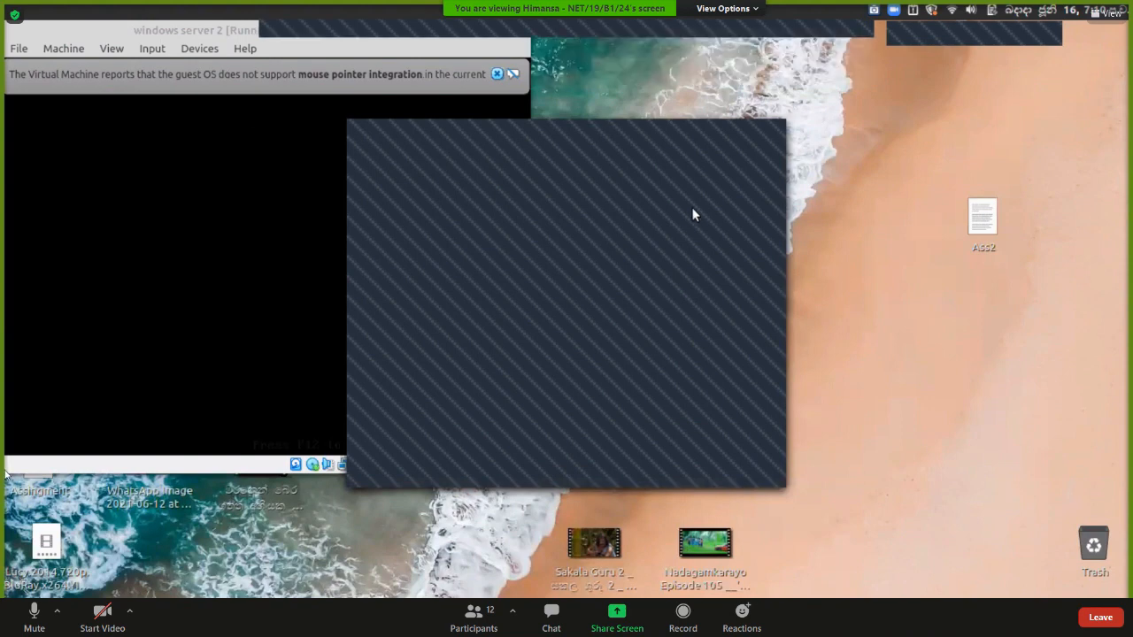
pyautogui.click(766, 133)
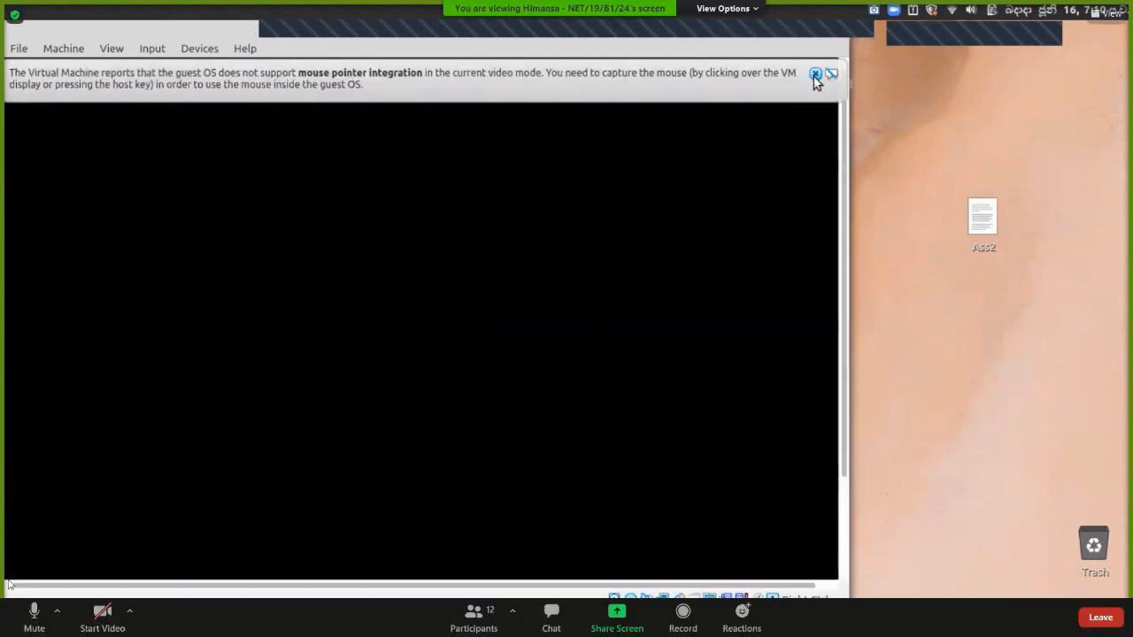
pyautogui.click(810, 73)
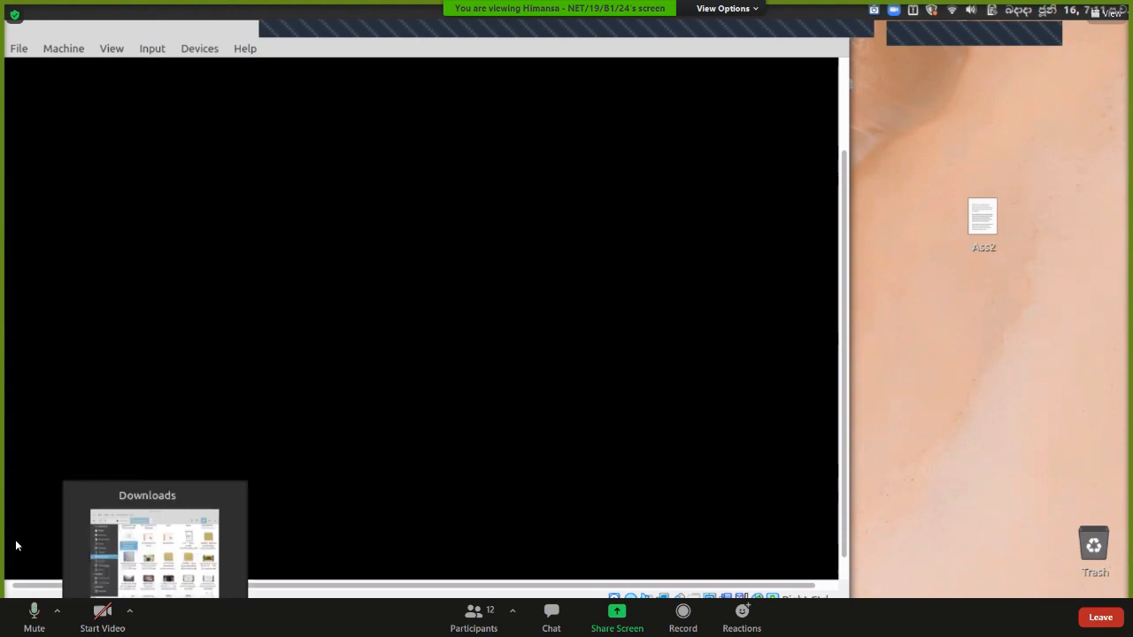
pyautogui.click(124, 622)
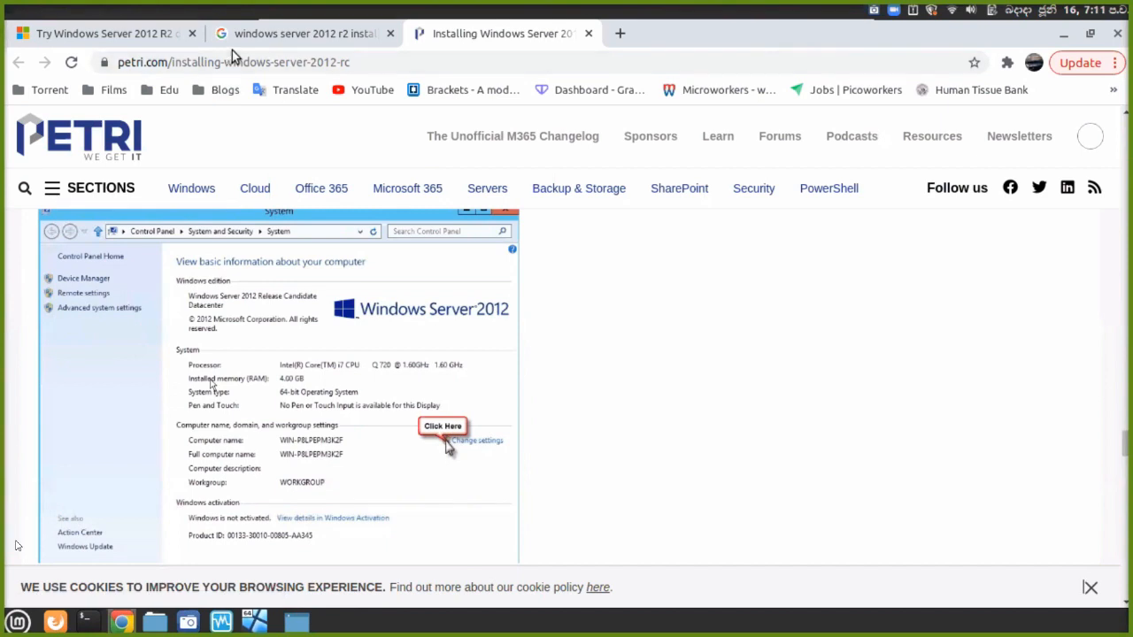
# Cut the Google query back to 'windows server 2012 r2' and start typing 'minimum requirements'.
pyautogui.click(283, 45)
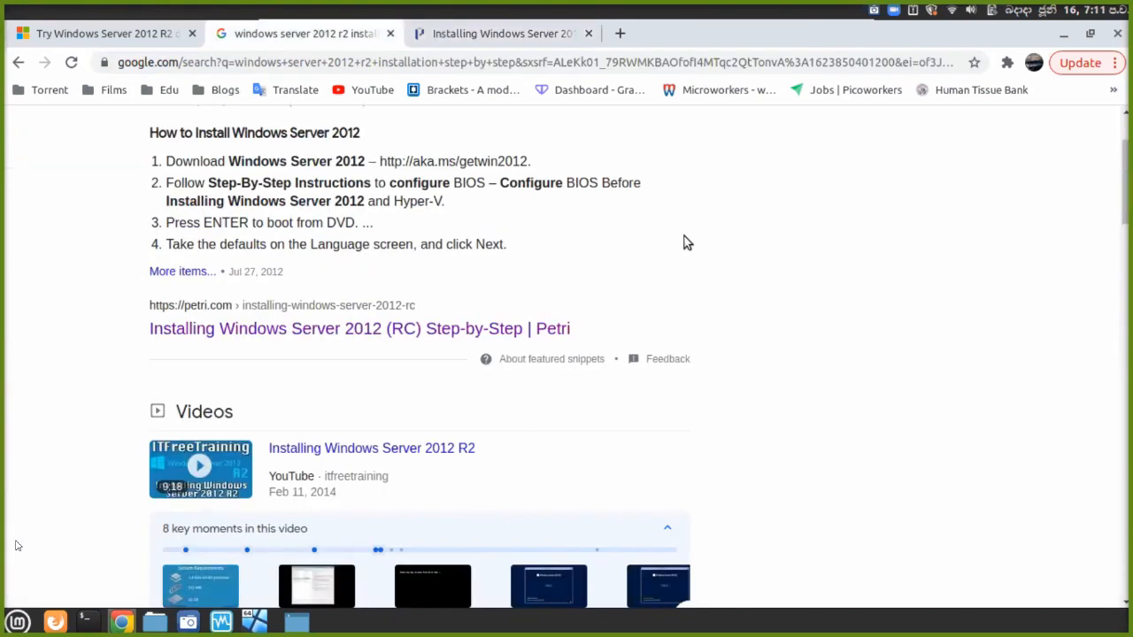
pyautogui.scroll(3, 687, 243)
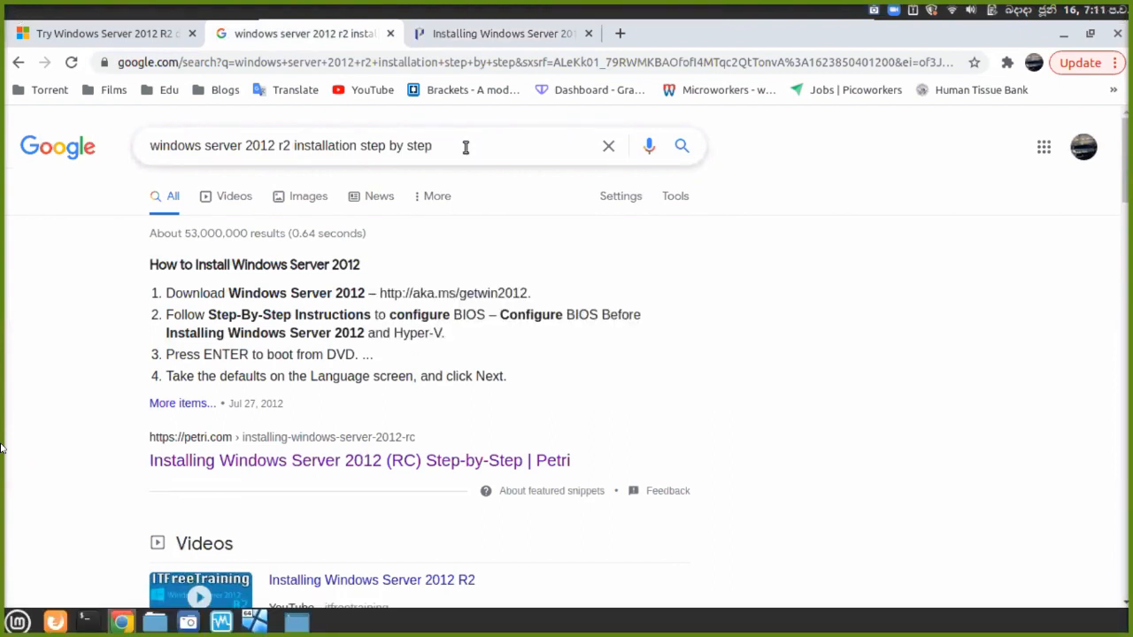
pyautogui.doubleClick(465, 147)
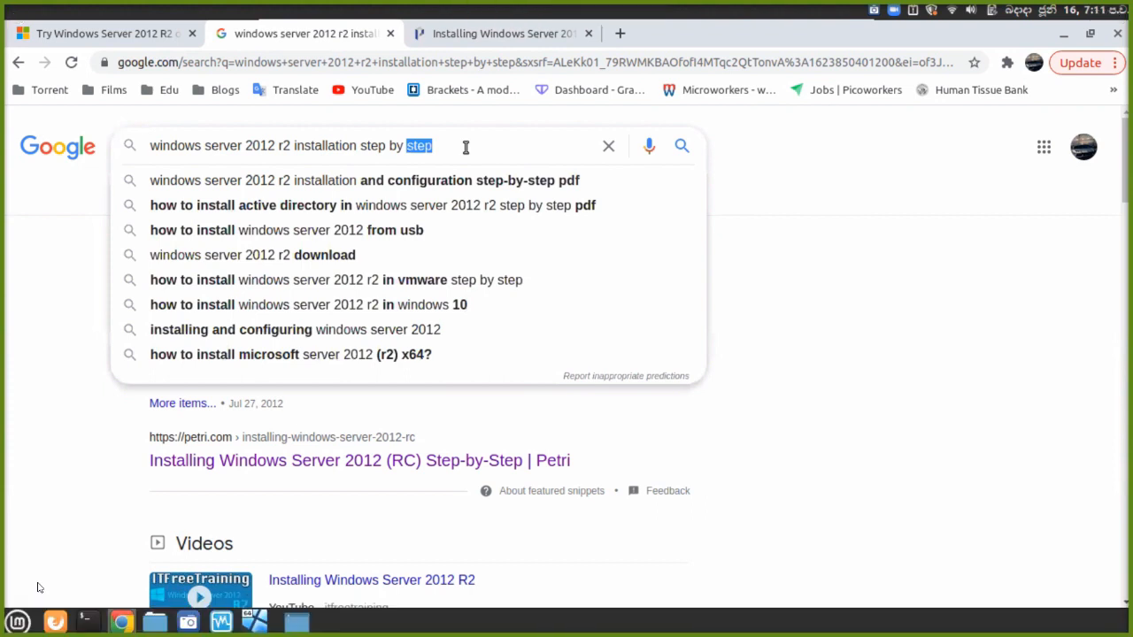
pyautogui.press('BackSpace')
pyautogui.press('BackSpace')
pyautogui.press('BackSpace')
pyautogui.press('BackSpace')
pyautogui.press('BackSpace')
pyautogui.press('BackSpace')
pyautogui.press('BackSpace')
pyautogui.press('BackSpace')
pyautogui.press('BackSpace')
pyautogui.press('BackSpace')
pyautogui.press('BackSpace')
pyautogui.press('BackSpace')
pyautogui.press('BackSpace')
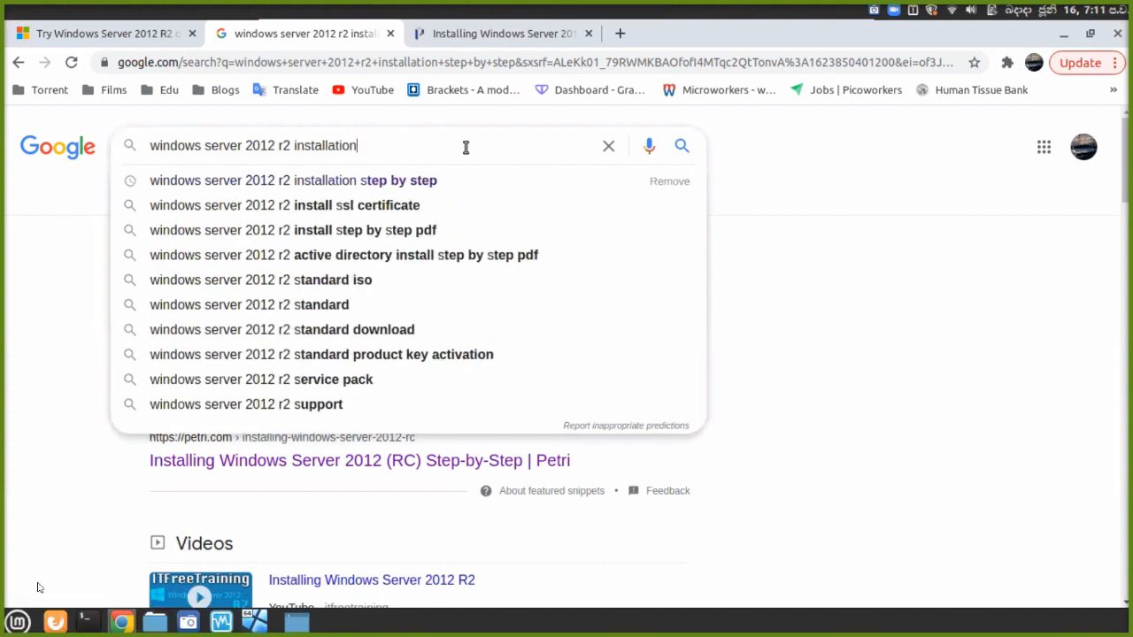
pyautogui.press('BackSpace')
pyautogui.press('BackSpace')
pyautogui.press('BackSpace')
pyautogui.press('BackSpace')
pyautogui.press('BackSpace')
pyautogui.press('BackSpace')
pyautogui.press('BackSpace')
pyautogui.press('BackSpace')
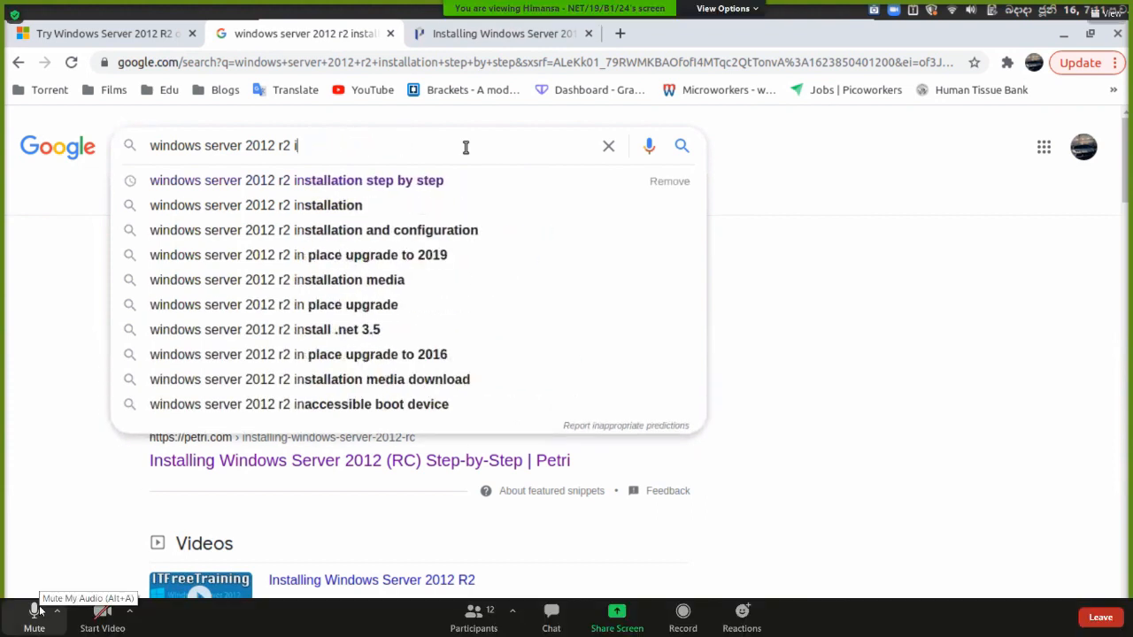
pyautogui.press('BackSpace')
pyautogui.click(39, 610)
pyautogui.write('mini')
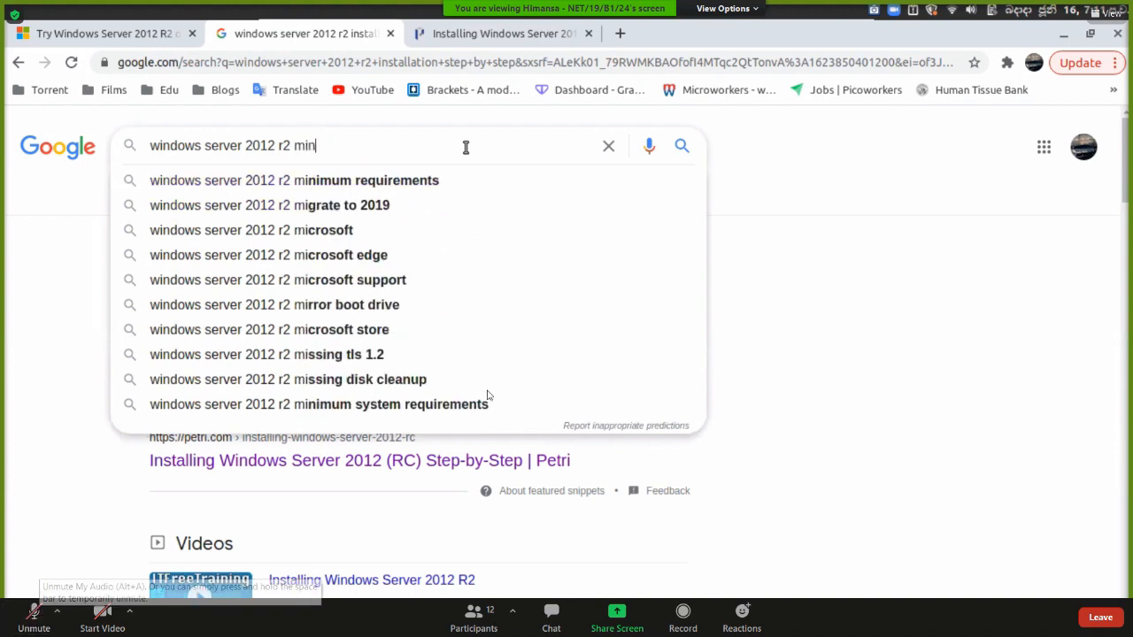
# Open This PC maximized in File Explorer, then open the hardware requirements source article.
pyautogui.press('super')
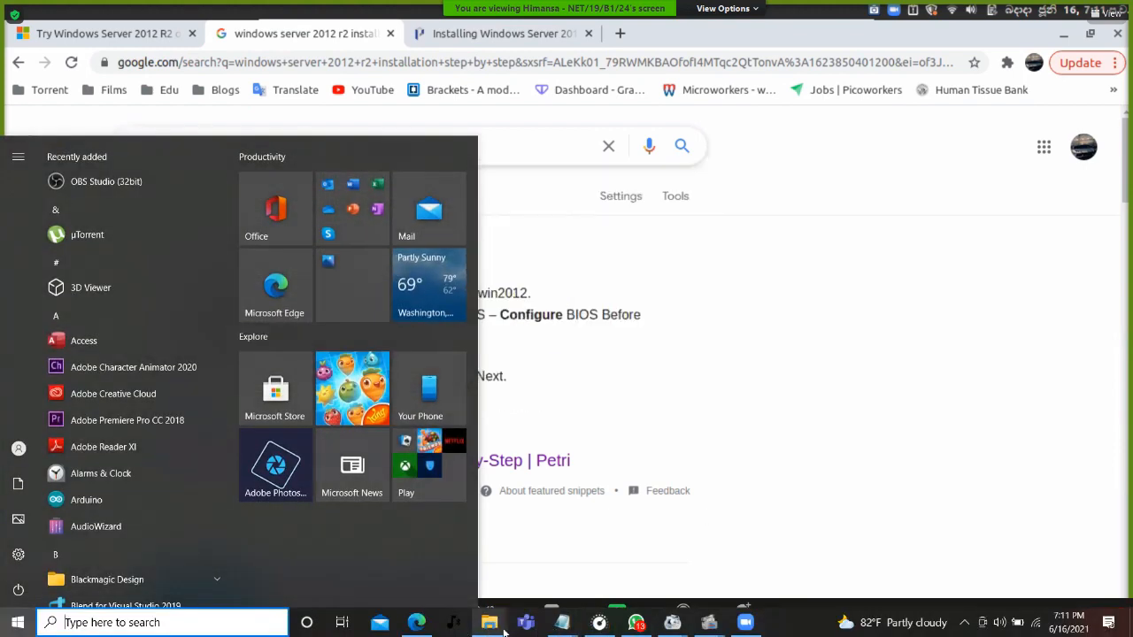
pyautogui.moveTo(506, 625)
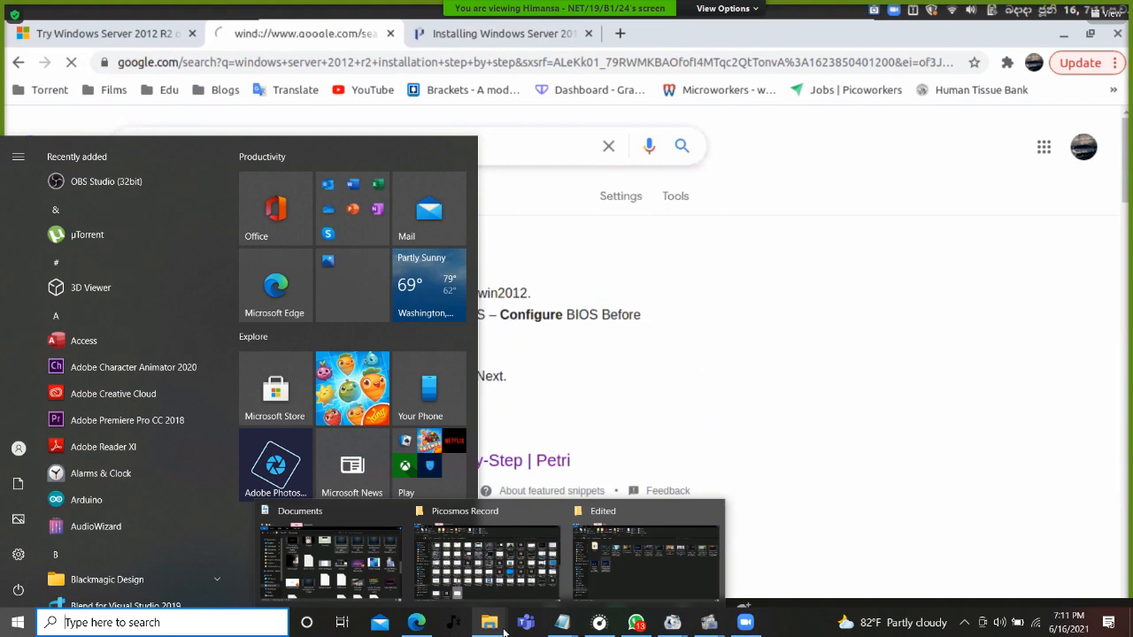
pyautogui.click(372, 562)
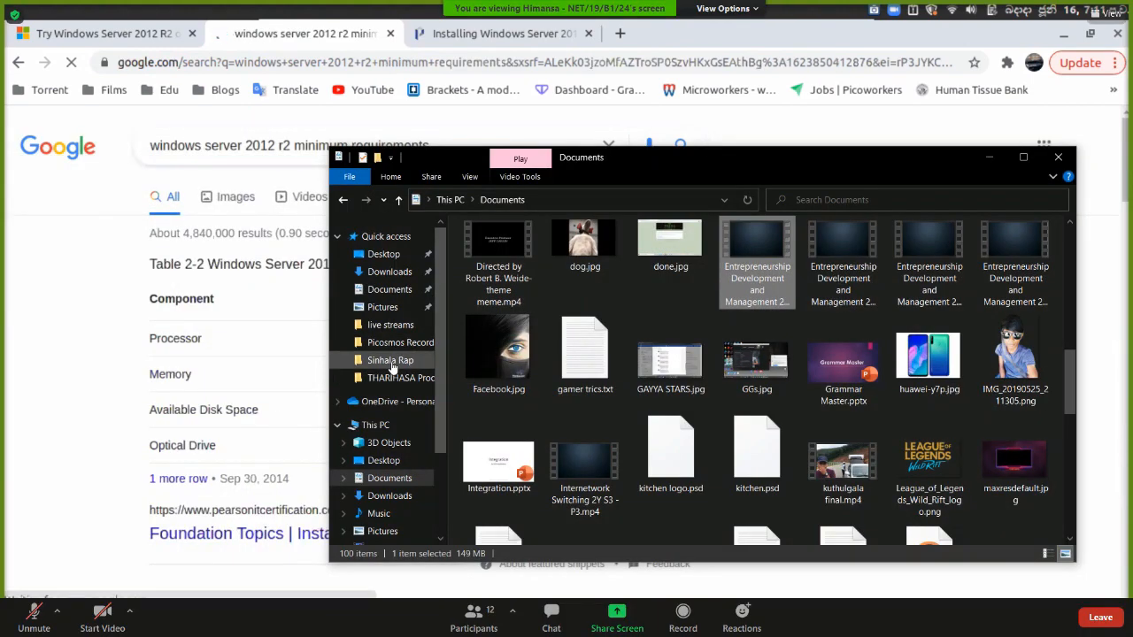
pyautogui.click(371, 424)
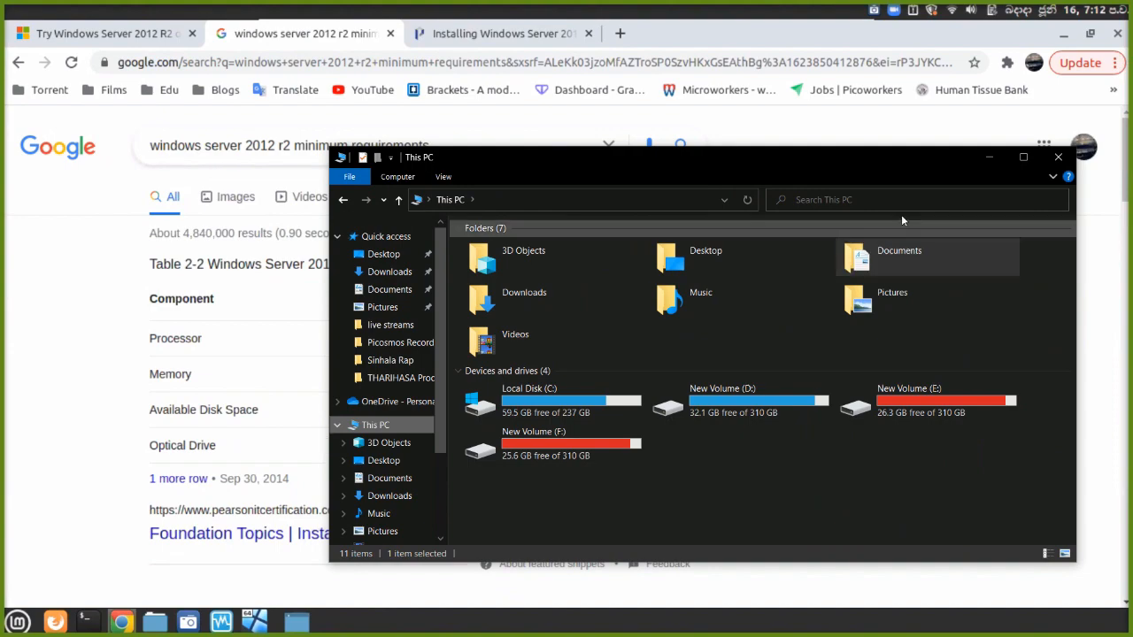
pyautogui.click(1022, 157)
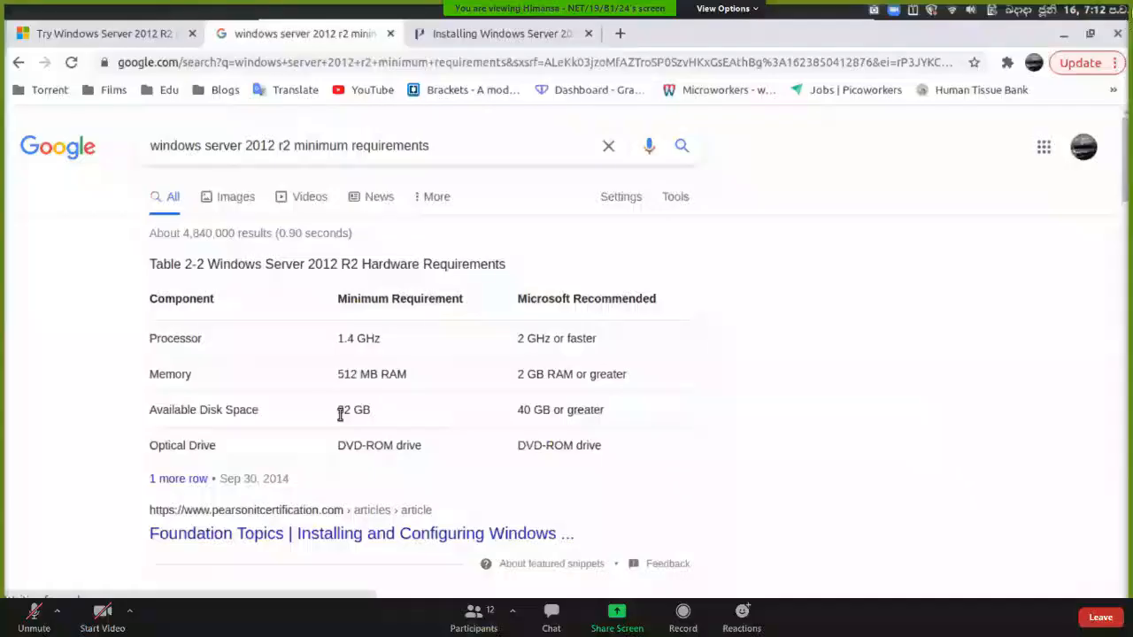
pyautogui.click(35, 613)
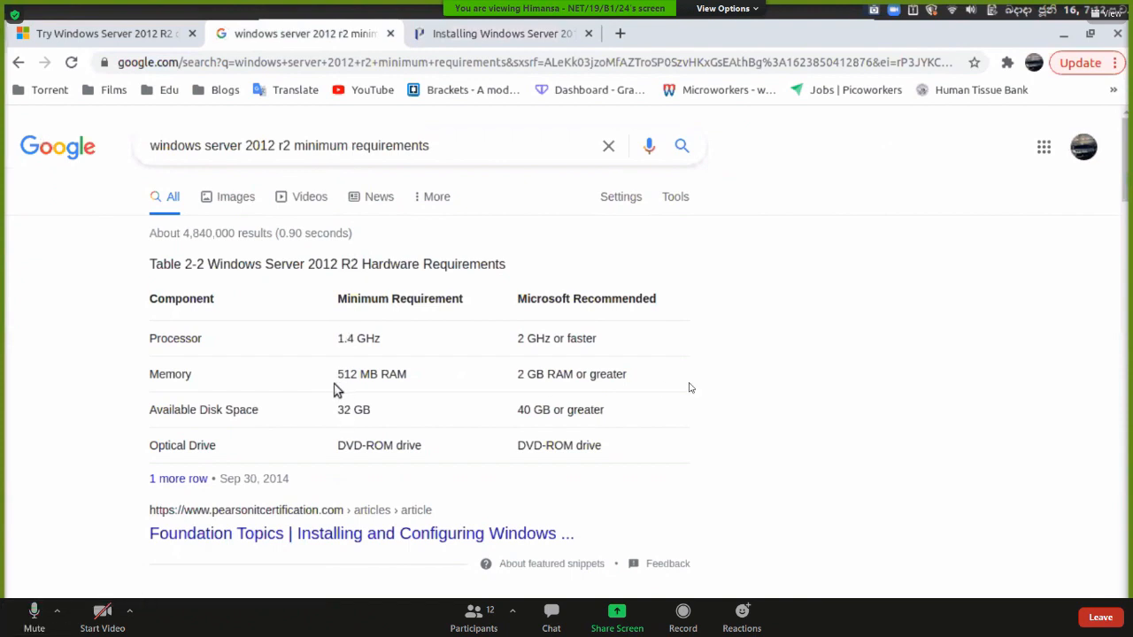
pyautogui.click(195, 480)
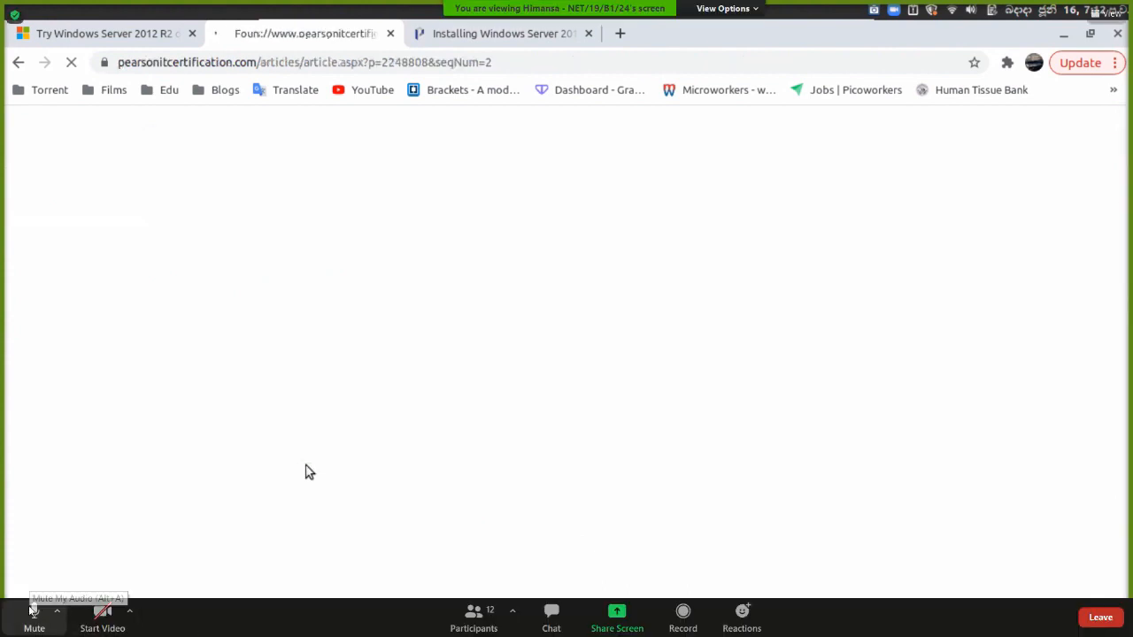
# Mute the meeting microphone, glance at the participants list, then unmute.
pyautogui.click(34, 611)
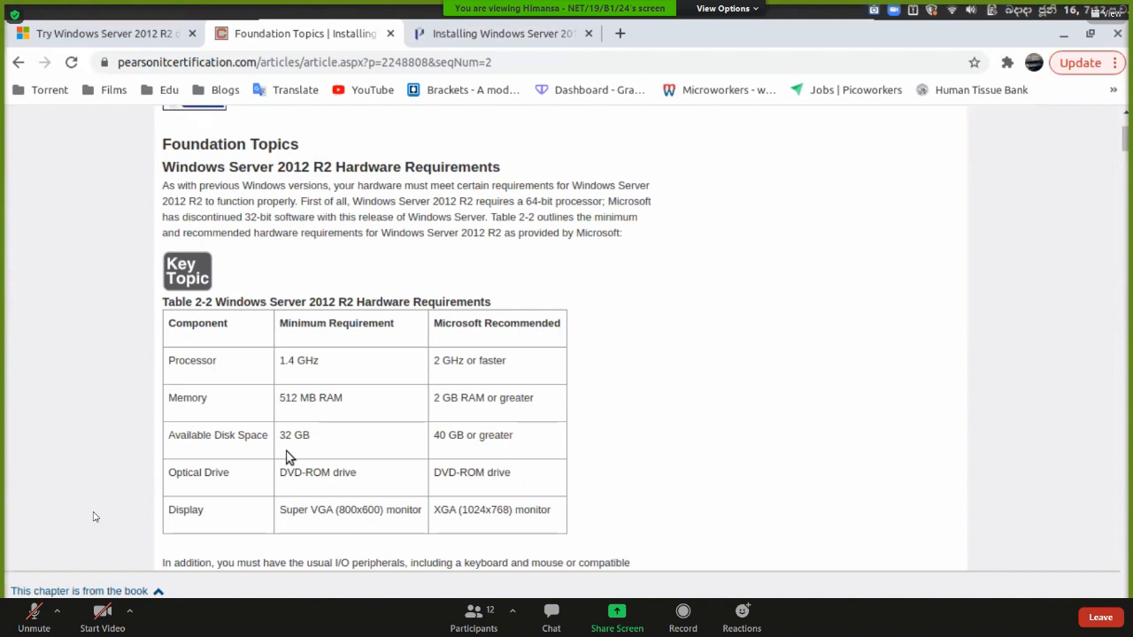
pyautogui.click(474, 615)
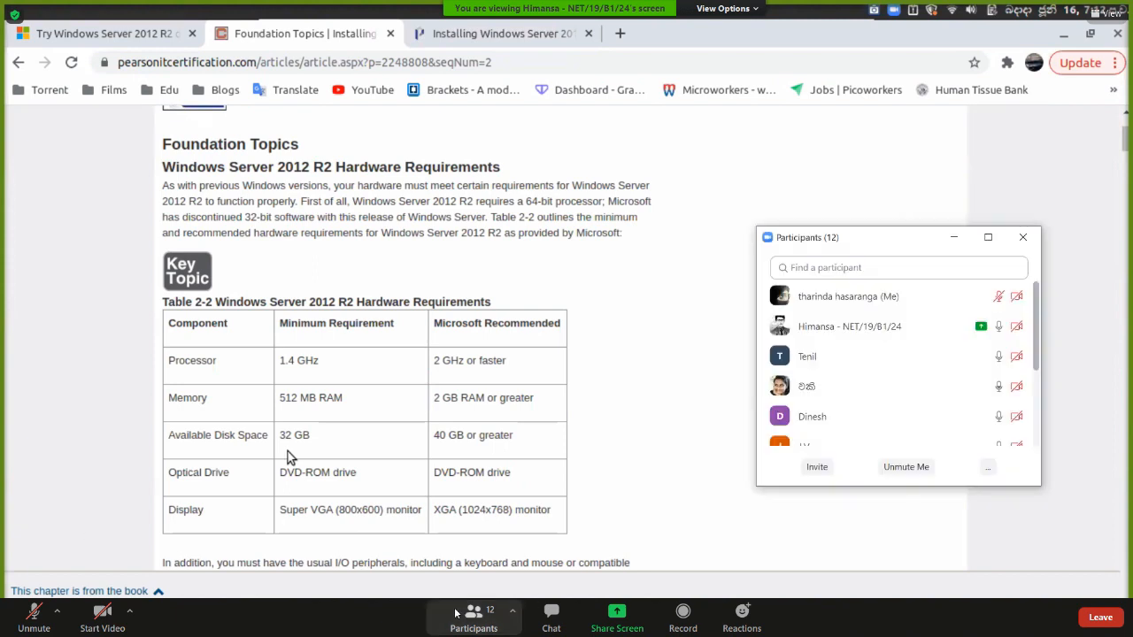
pyautogui.click(1023, 237)
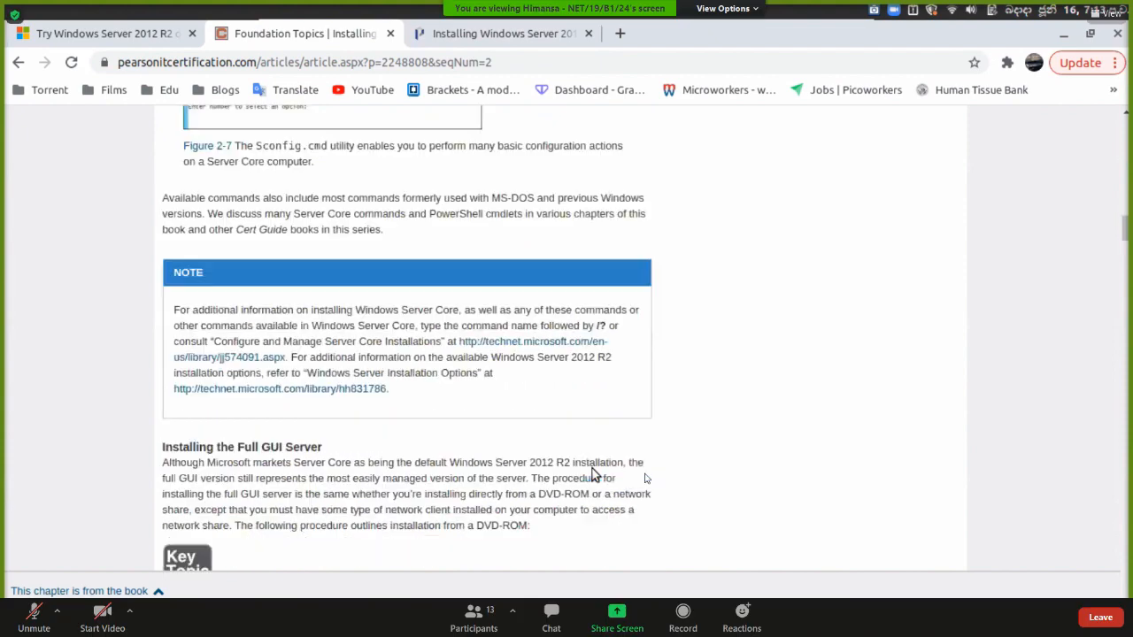
pyautogui.click(40, 614)
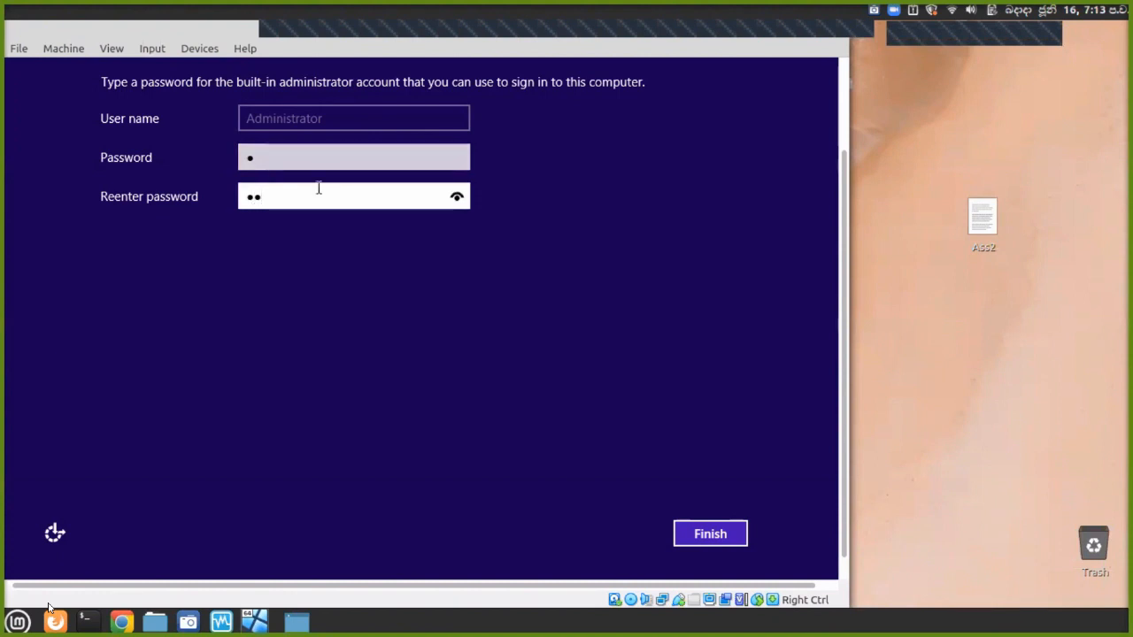
# Enter the administrator password and mute the meeting microphone.
pyautogui.write('•••')
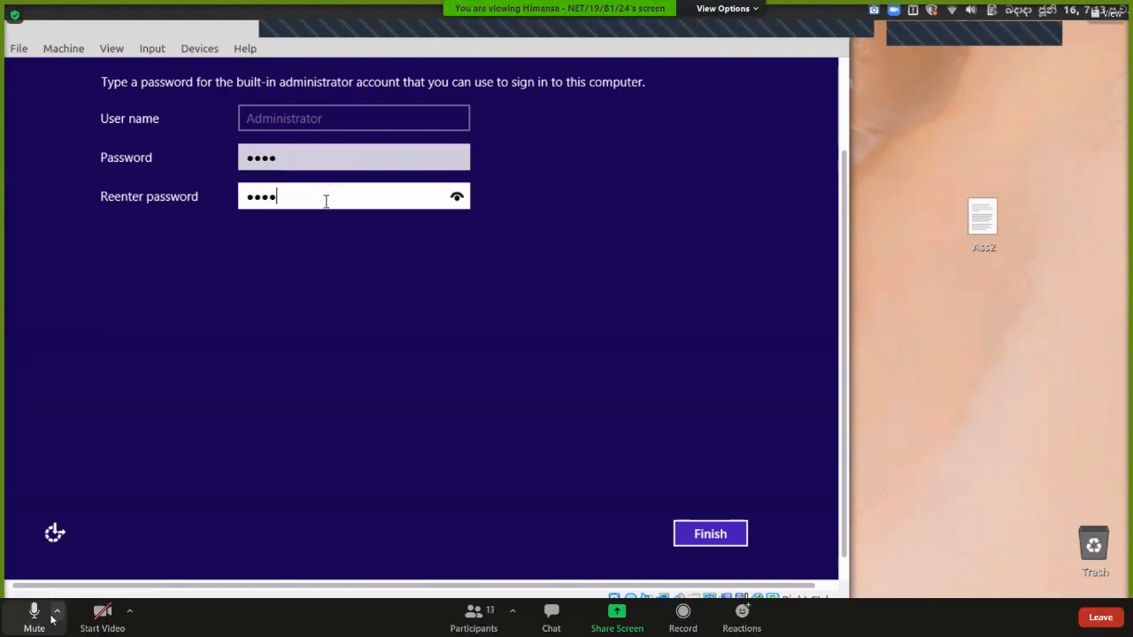
pyautogui.click(55, 611)
pyautogui.click(32, 620)
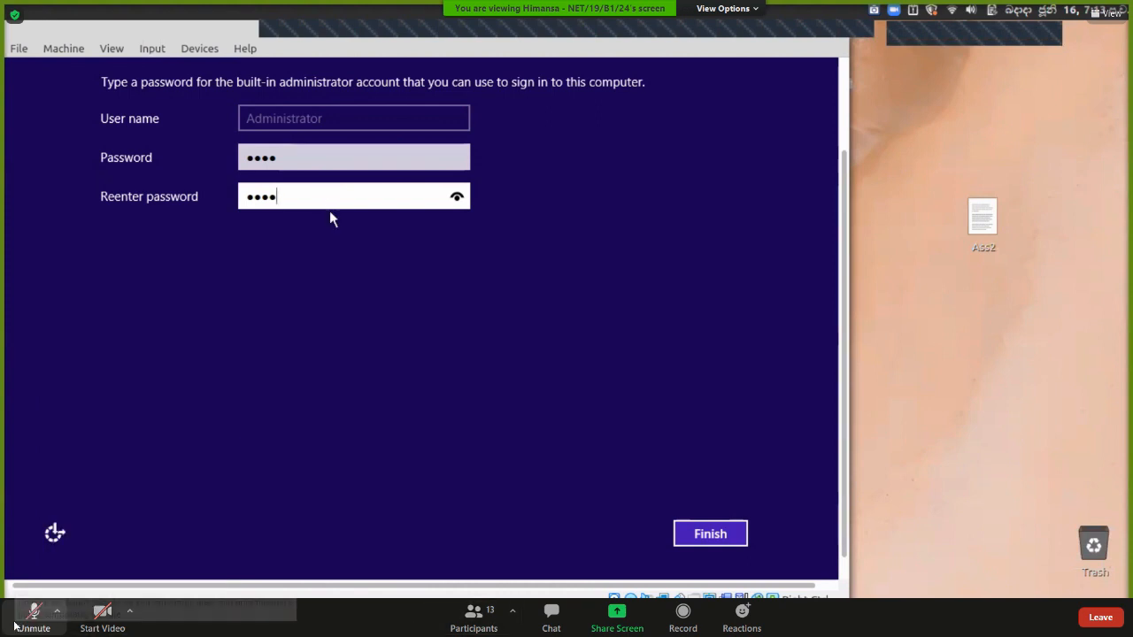
# Scroll through the meeting participants list, then retype a complex matching password and finish setup.
pyautogui.click(473, 613)
pyautogui.scroll(-3, 875, 374)
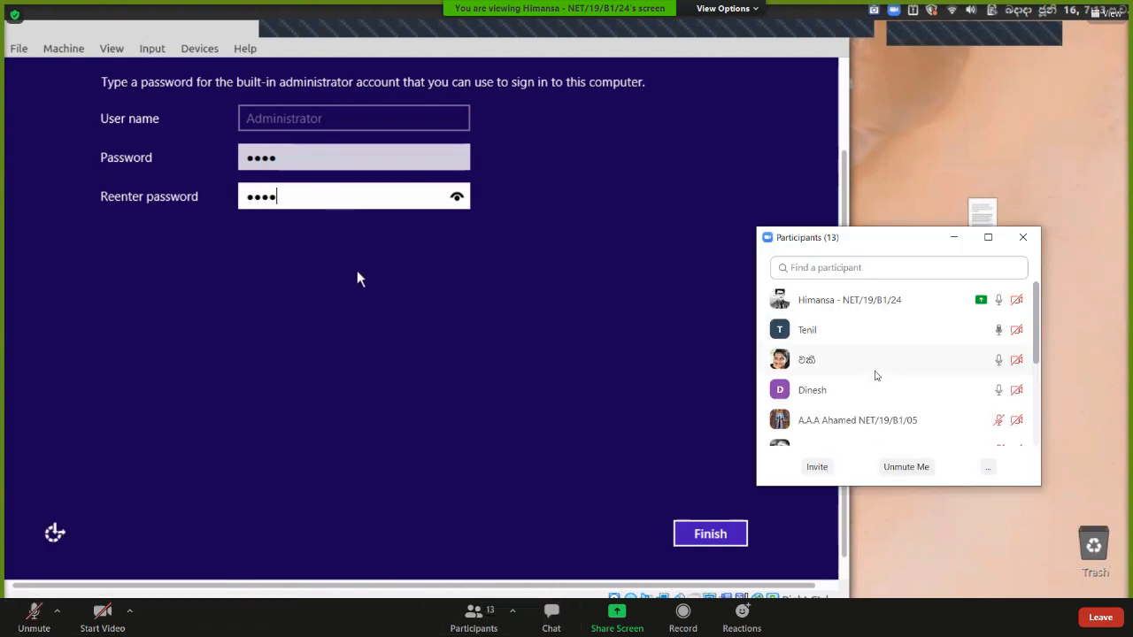
pyautogui.scroll(-2, 875, 374)
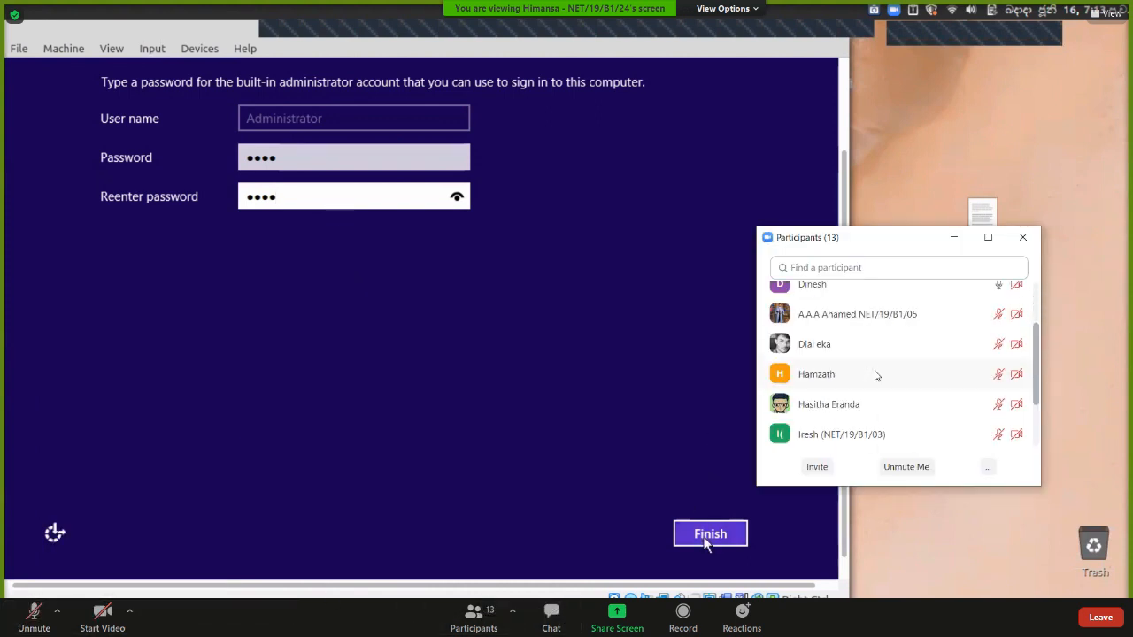
pyautogui.scroll(-3, 874, 375)
pyautogui.scroll(3, 874, 375)
pyautogui.scroll(-3, 874, 374)
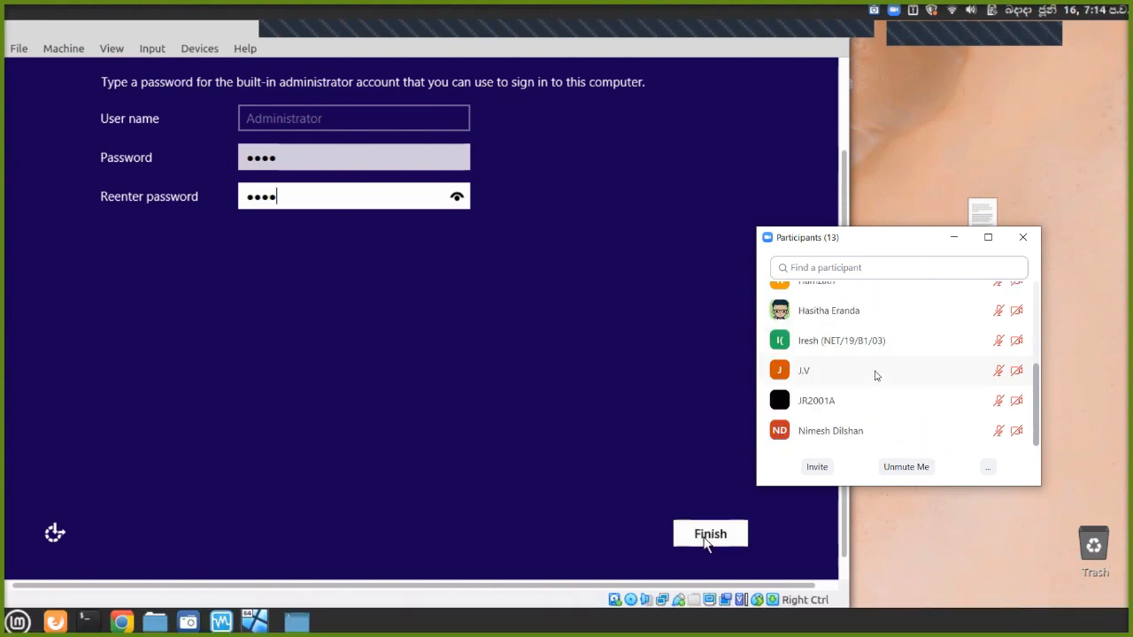
pyautogui.scroll(1, 916, 358)
pyautogui.scroll(5, 917, 358)
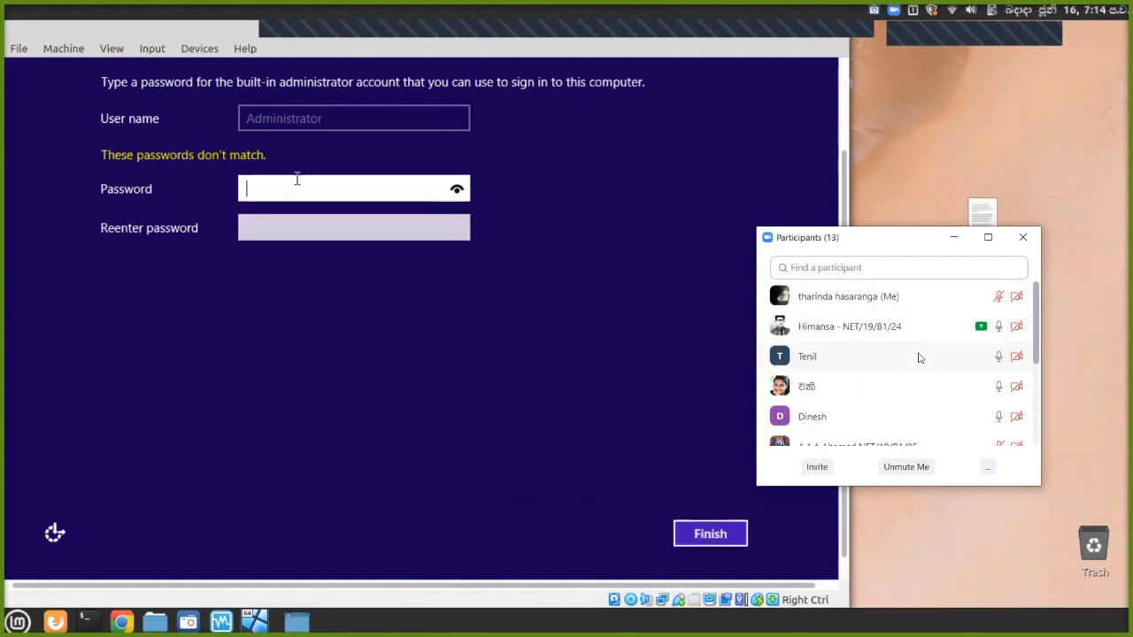
pyautogui.click(1022, 237)
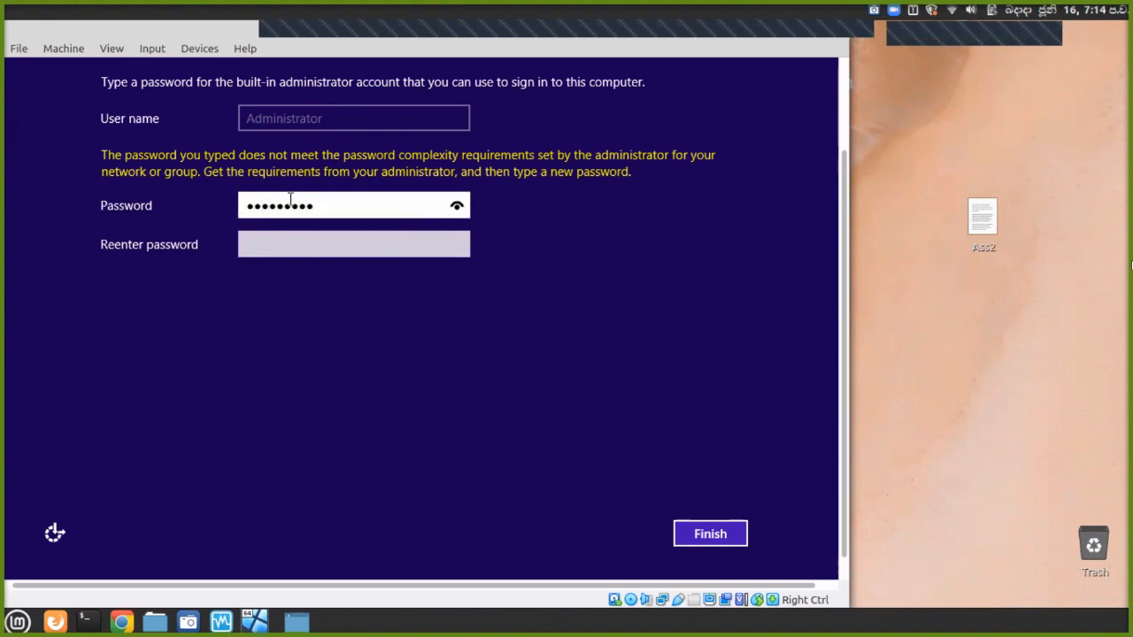
pyautogui.write('*********')
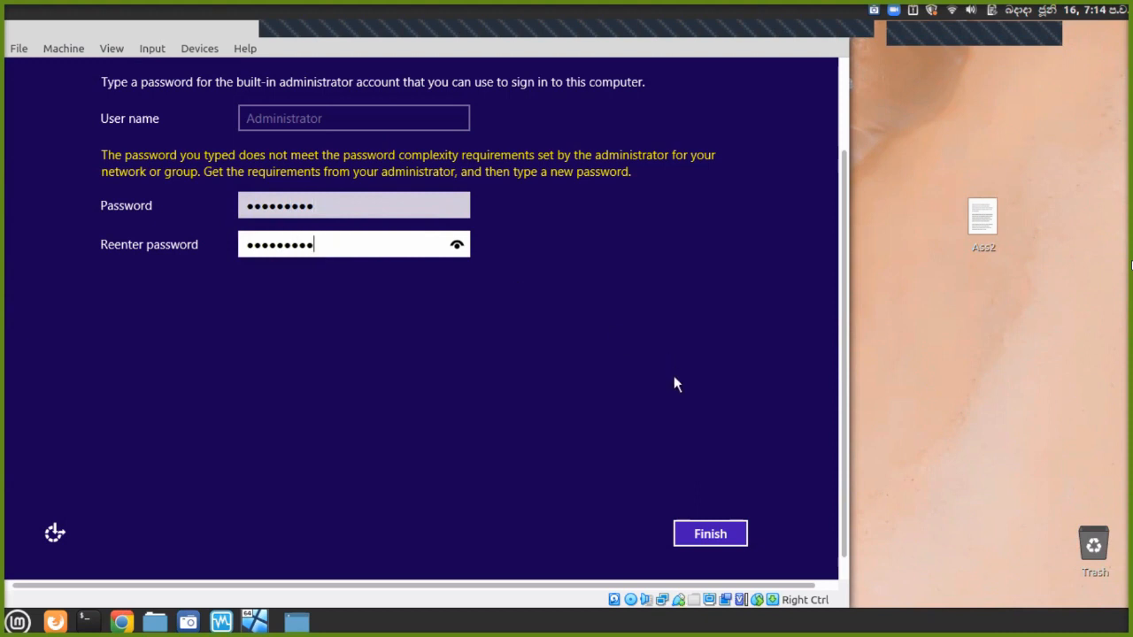
pyautogui.click(695, 531)
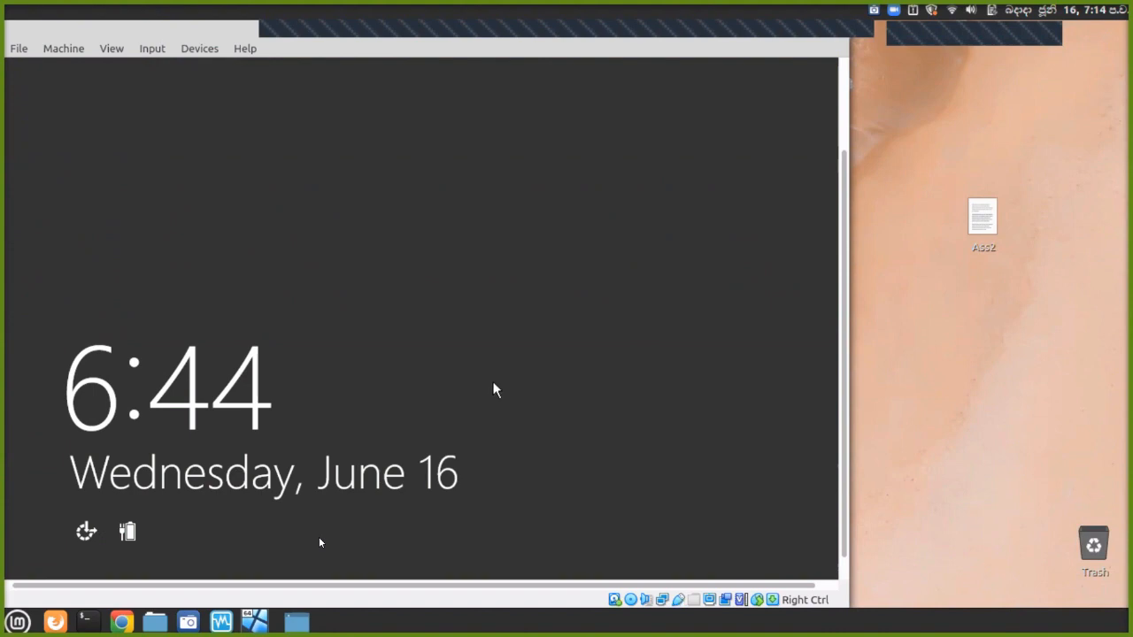
# Sign in to the Windows Server VM as Administrator with the password.
pyautogui.click(493, 382)
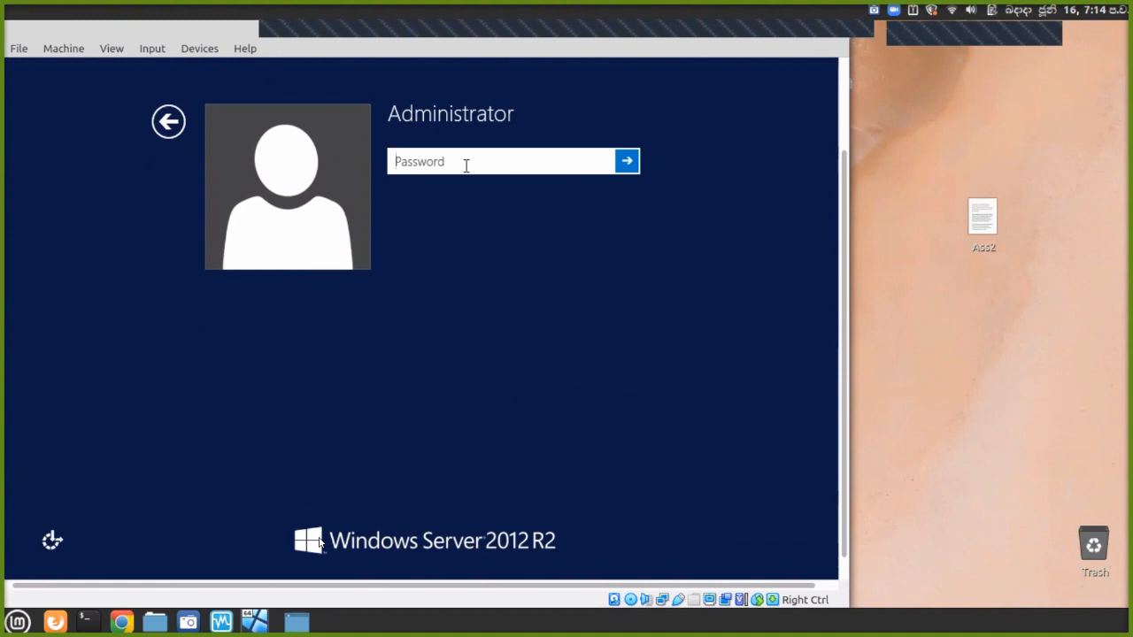
pyautogui.write('**********')
pyautogui.press('Return')
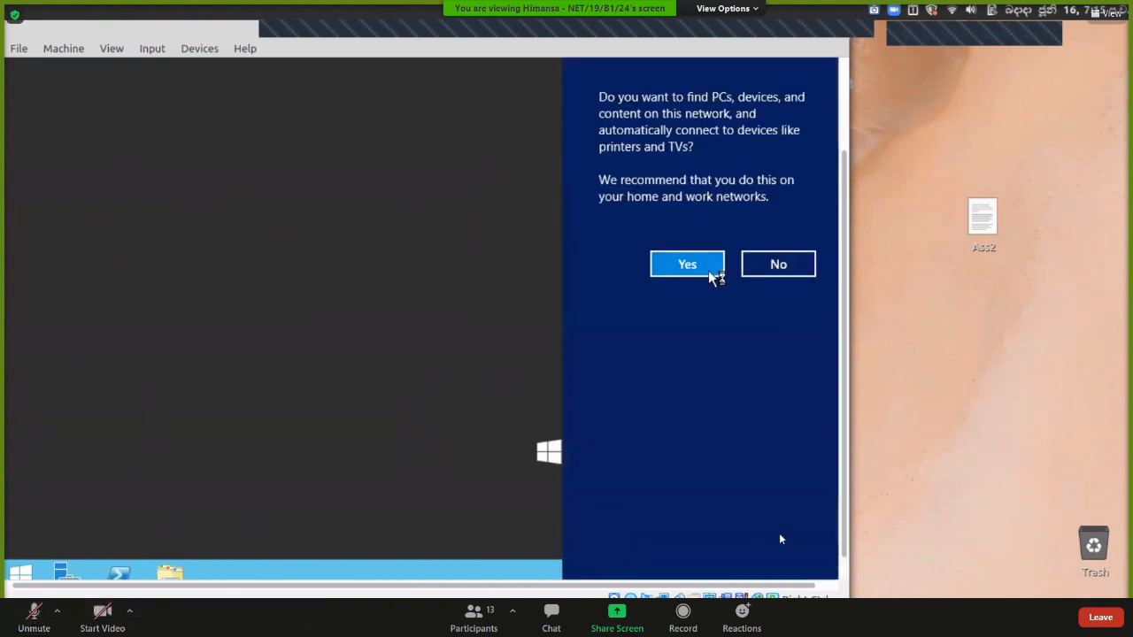
# Decline network discovery, and briefly unmute then re-mute the meeting microphone.
pyautogui.click(770, 263)
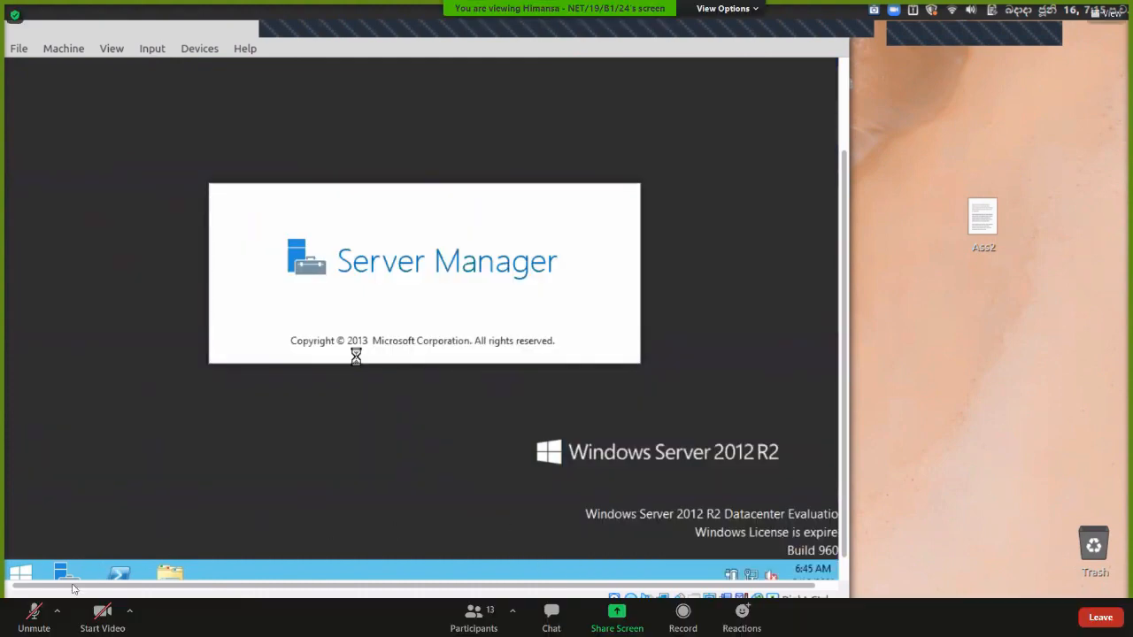
pyautogui.click(28, 622)
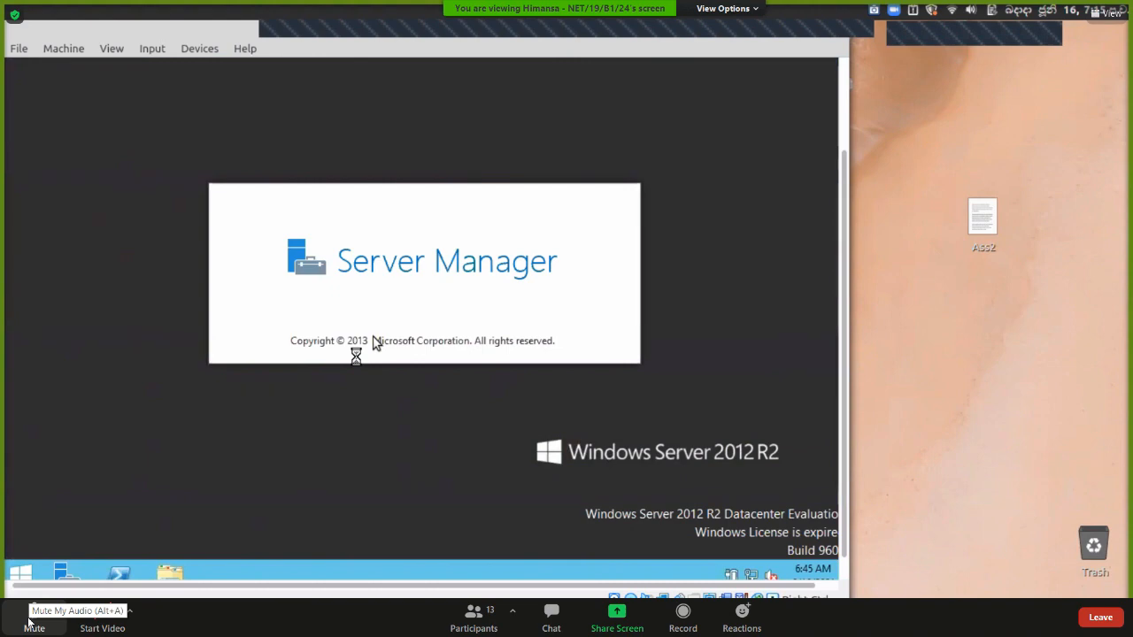
pyautogui.click(28, 623)
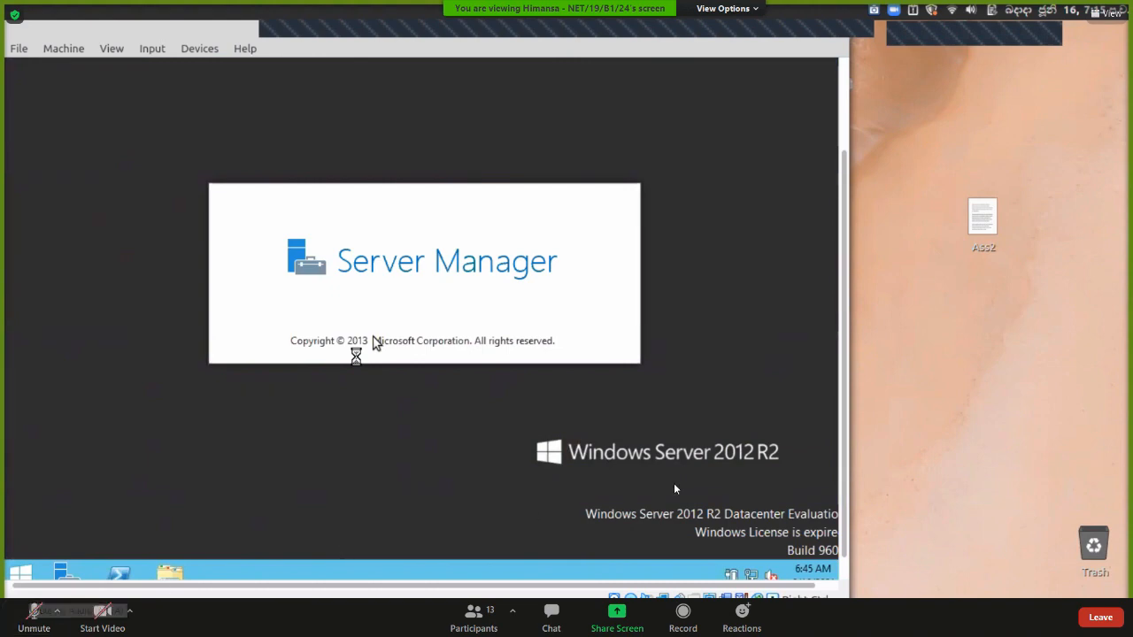
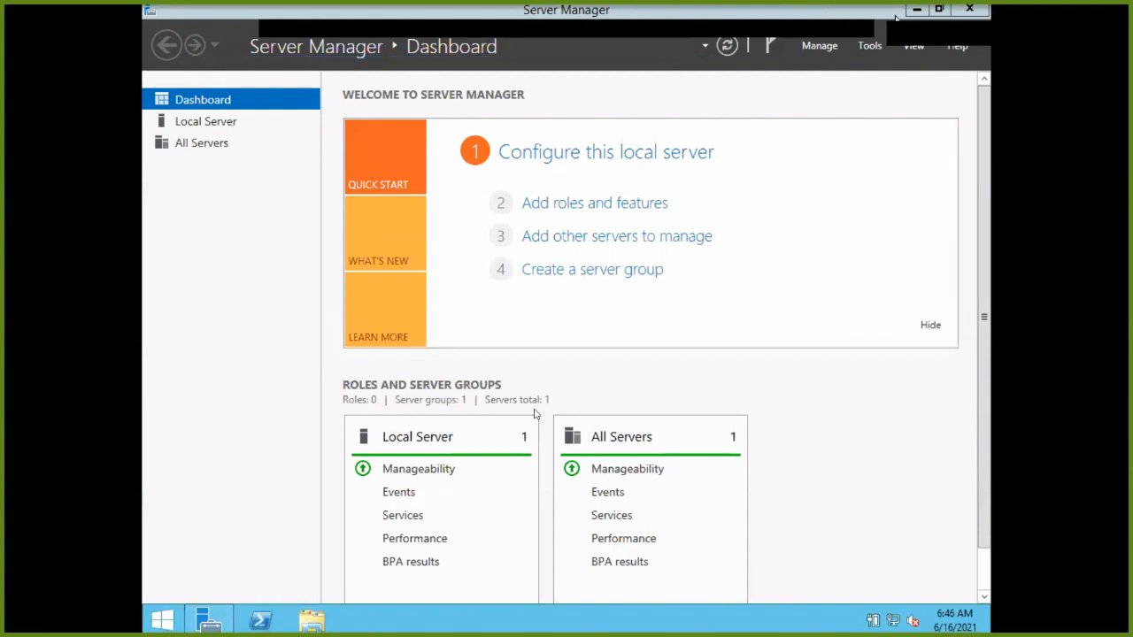
# Close and reopen Server Manager, briefly opening PowerShell and a This PC window.
pyautogui.click(969, 11)
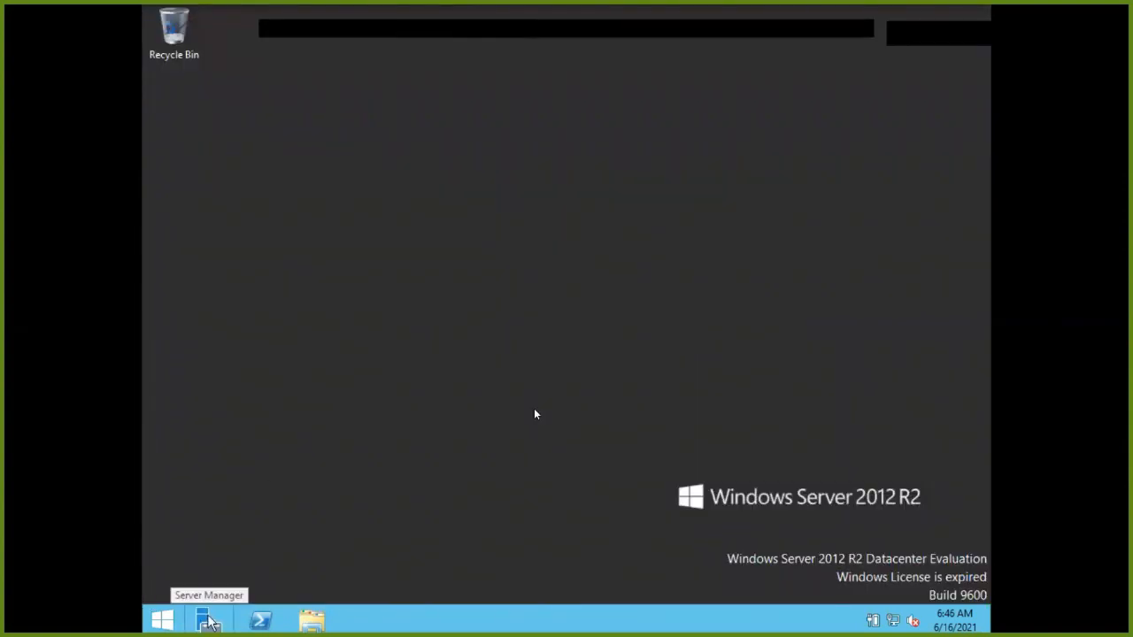
pyautogui.click(208, 619)
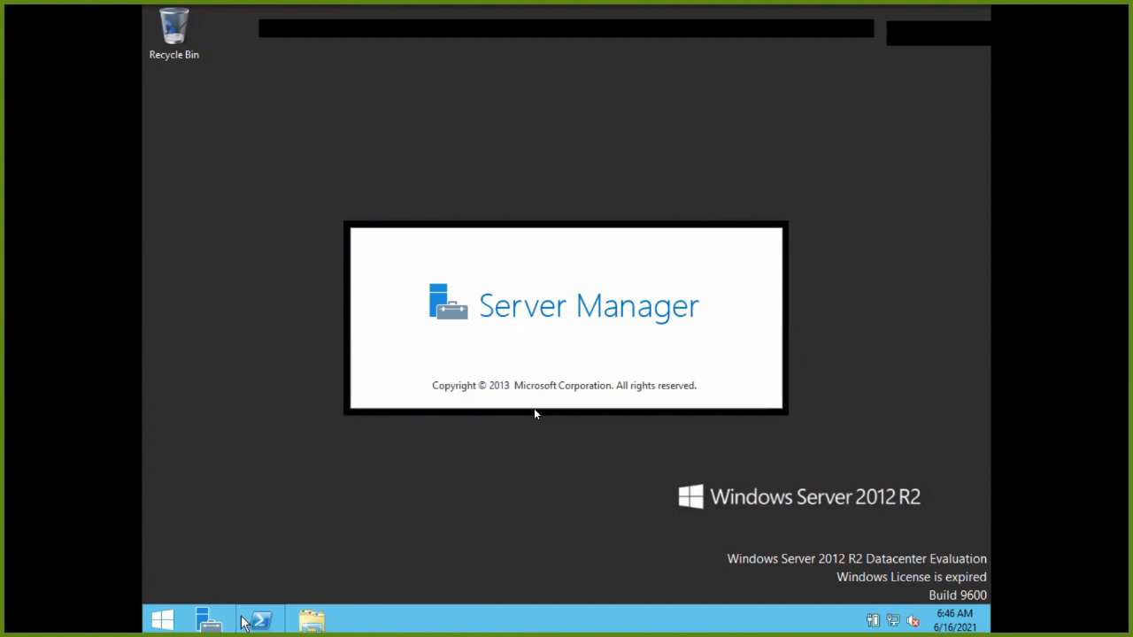
pyautogui.click(246, 621)
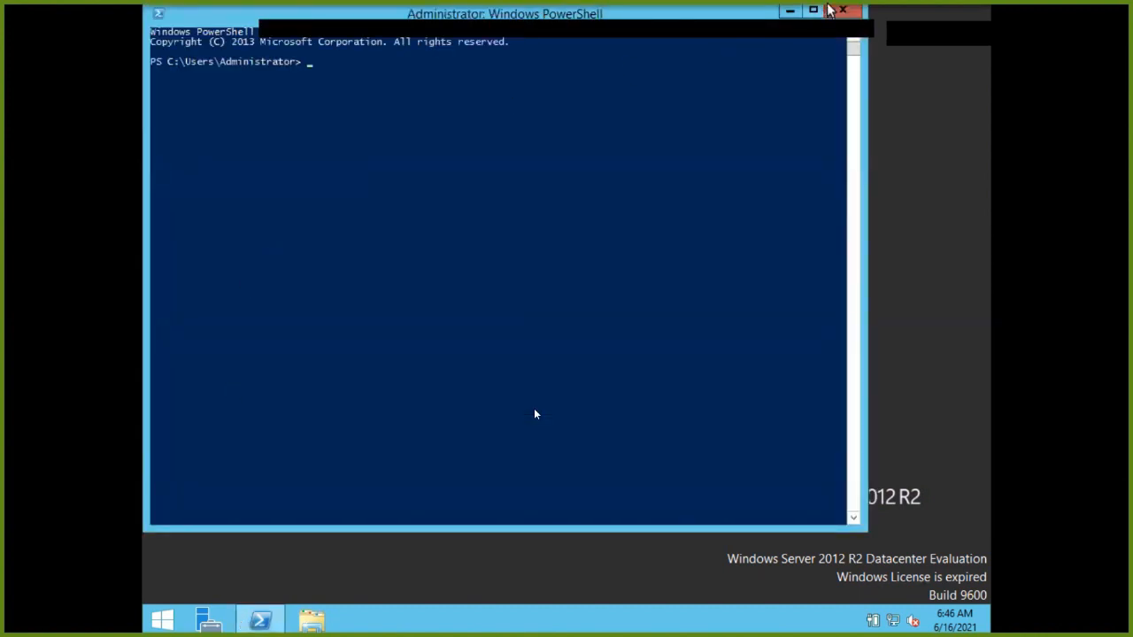
pyautogui.click(303, 625)
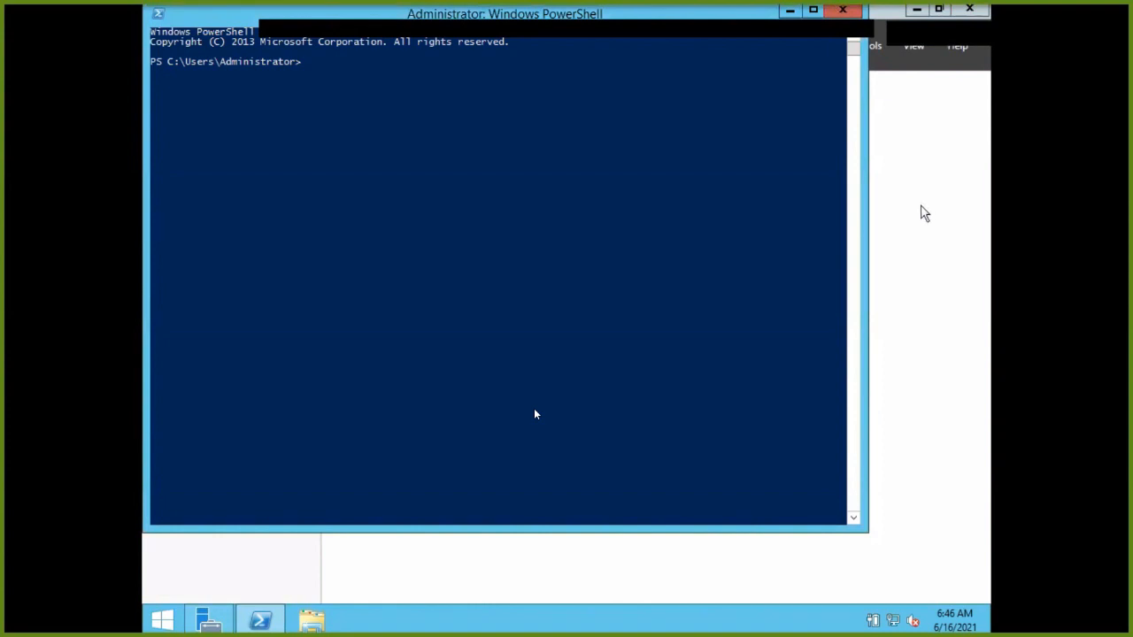
pyautogui.click(916, 214)
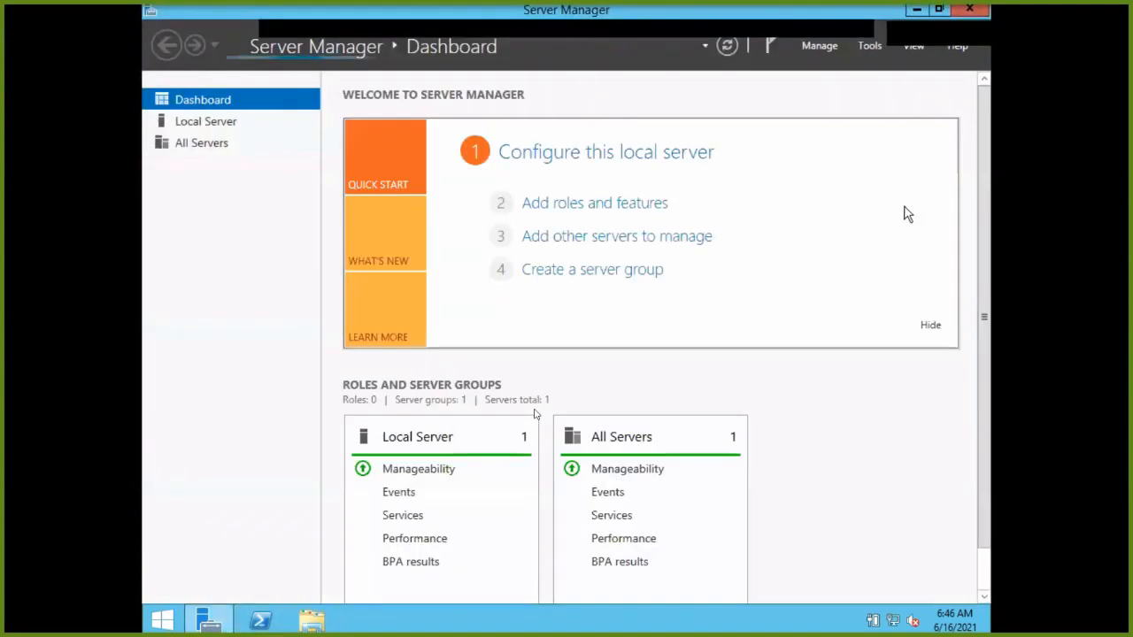
pyautogui.click(307, 627)
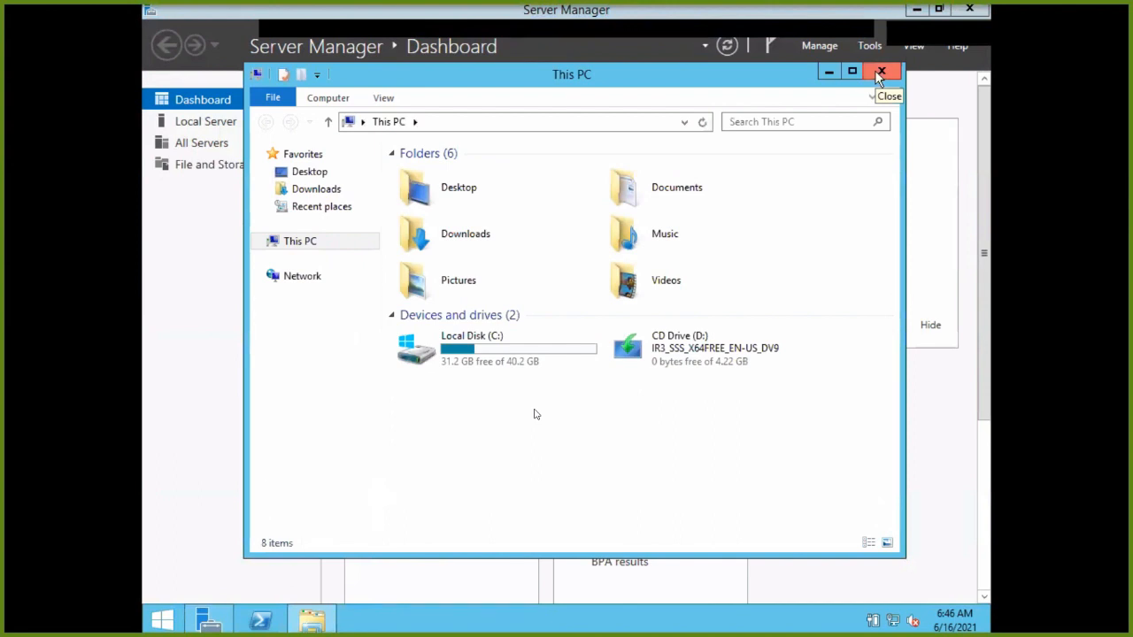
pyautogui.click(879, 74)
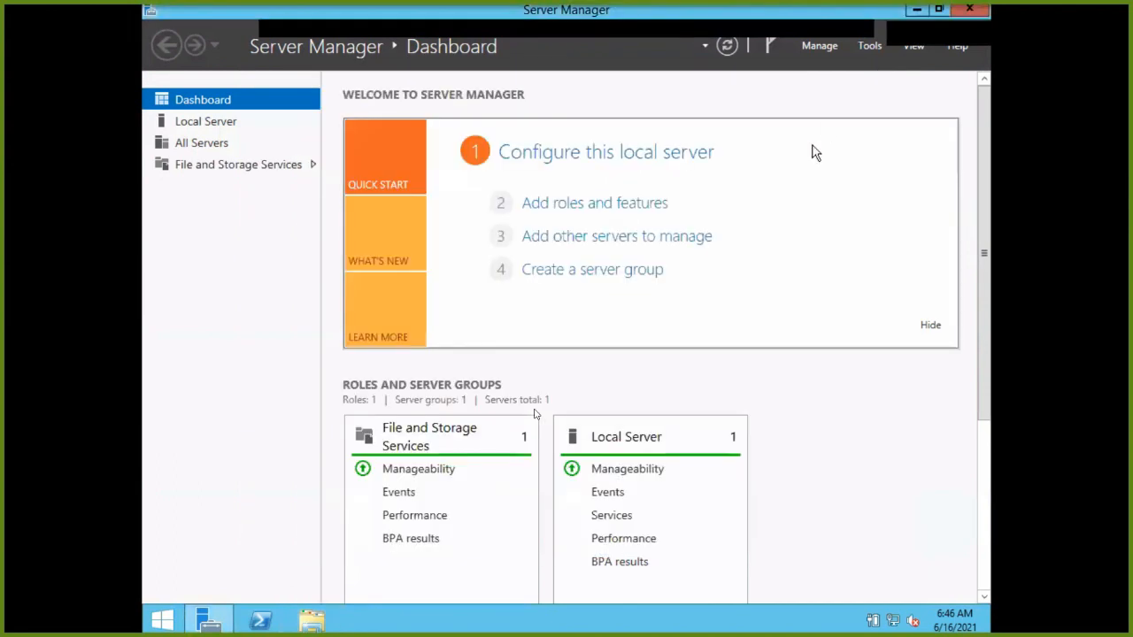
# On the Local Server page, open System Properties from the computer name link.
pyautogui.click(212, 124)
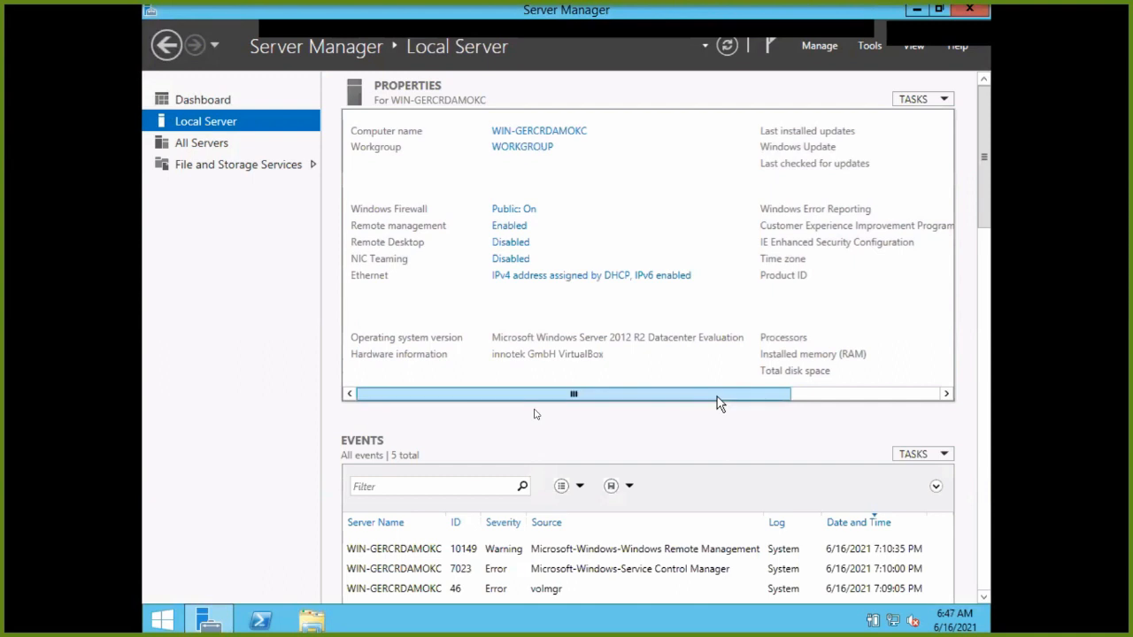
pyautogui.moveTo(717, 398); pyautogui.dragTo(683, 396)
pyautogui.moveTo(683, 396); pyautogui.dragTo(879, 392)
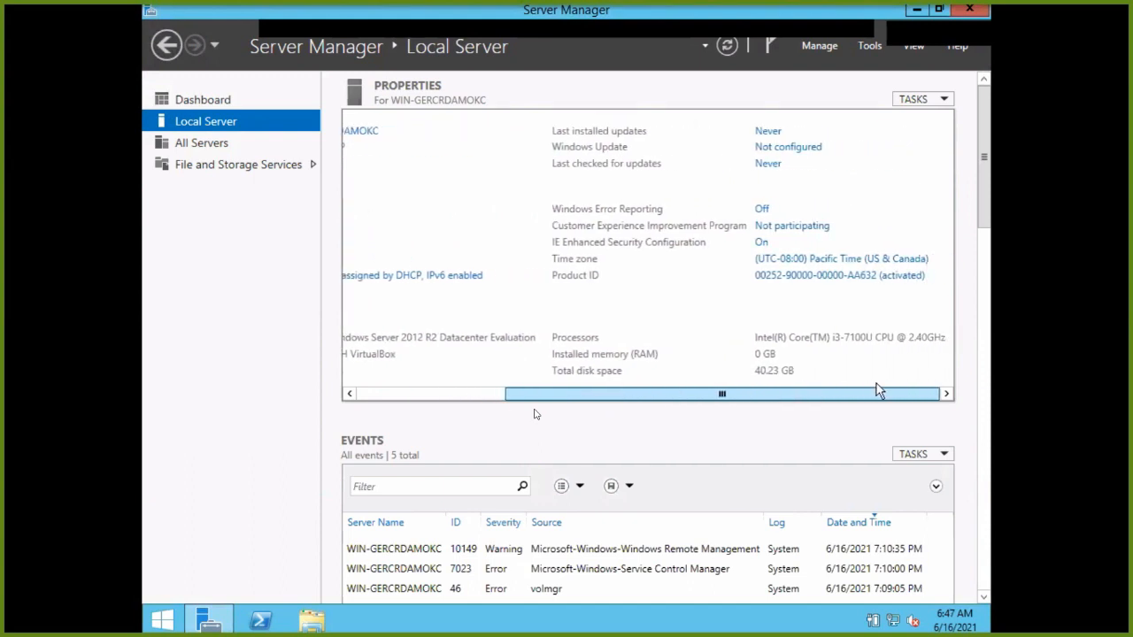
pyautogui.moveTo(874, 390); pyautogui.dragTo(542, 394)
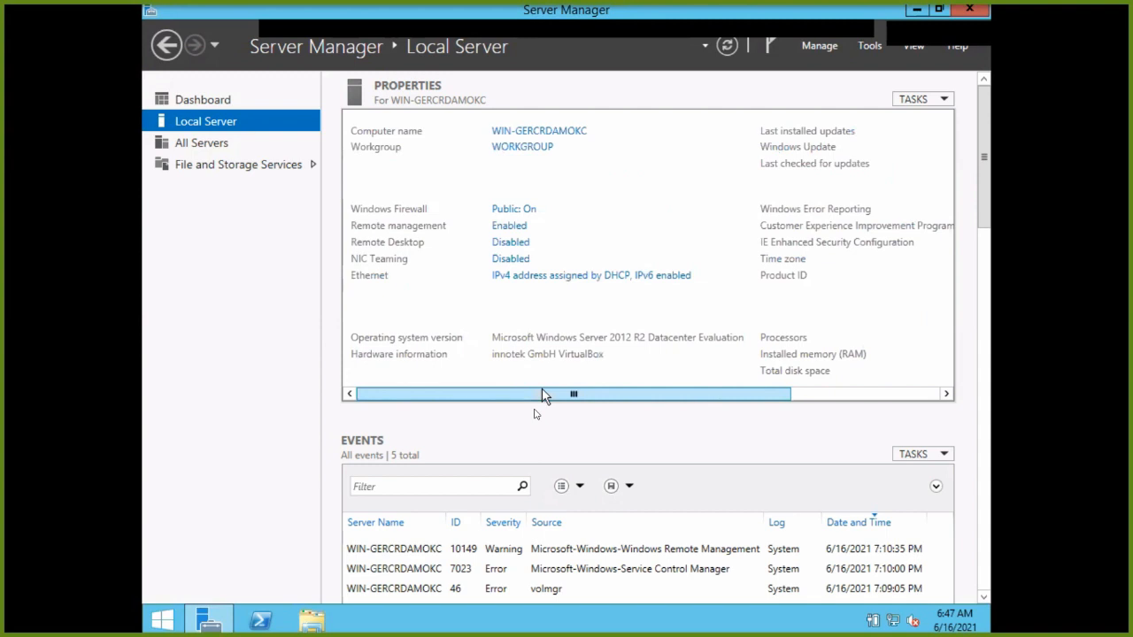
pyautogui.click(556, 132)
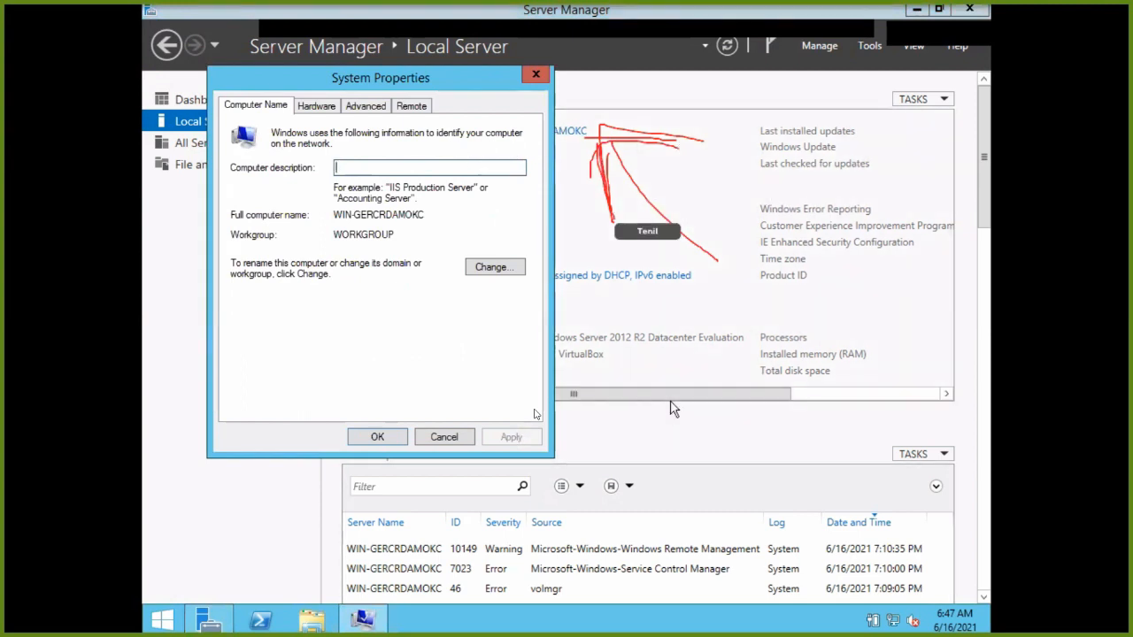
# Change the computer name to Himansa and confirm it.
pyautogui.moveTo(668, 390); pyautogui.dragTo(560, 388)
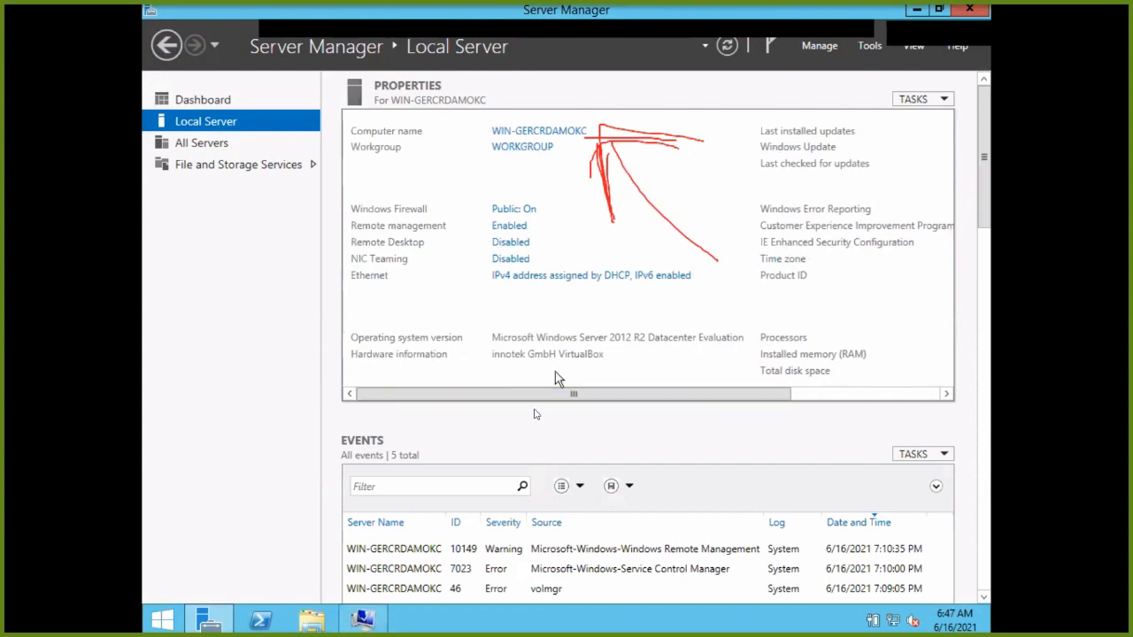
pyautogui.click(370, 618)
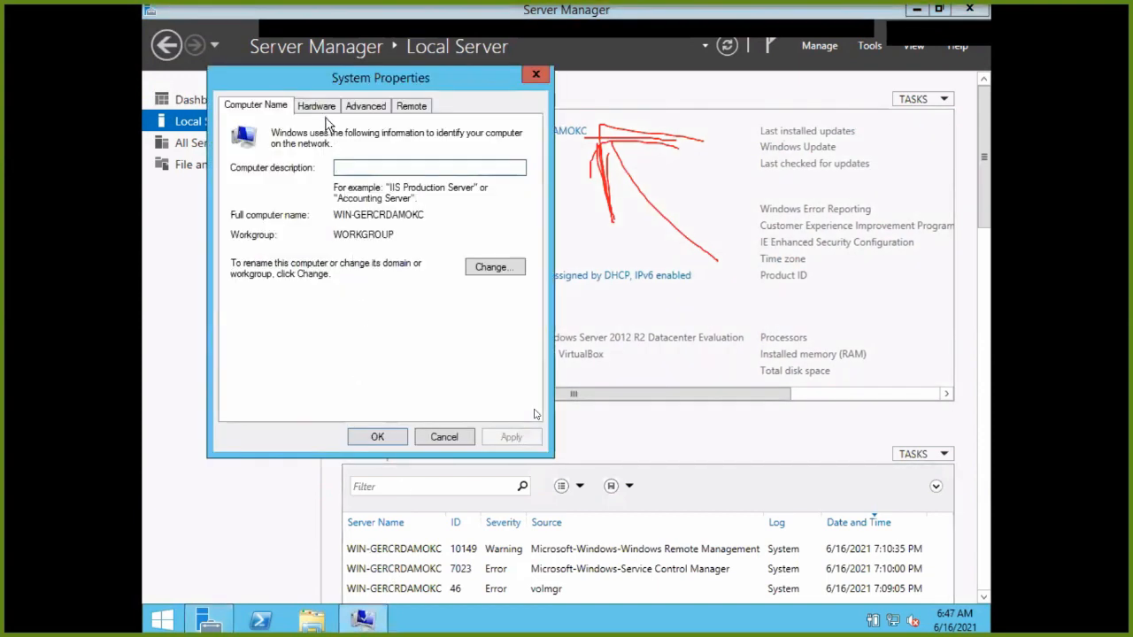
pyautogui.click(363, 166)
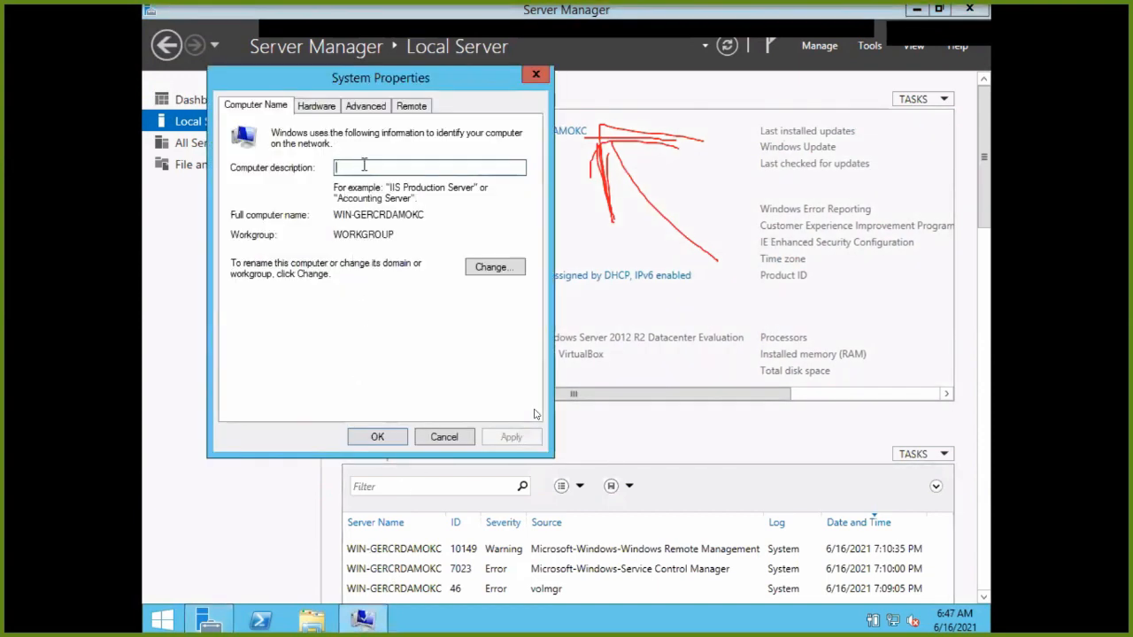
pyautogui.click(508, 269)
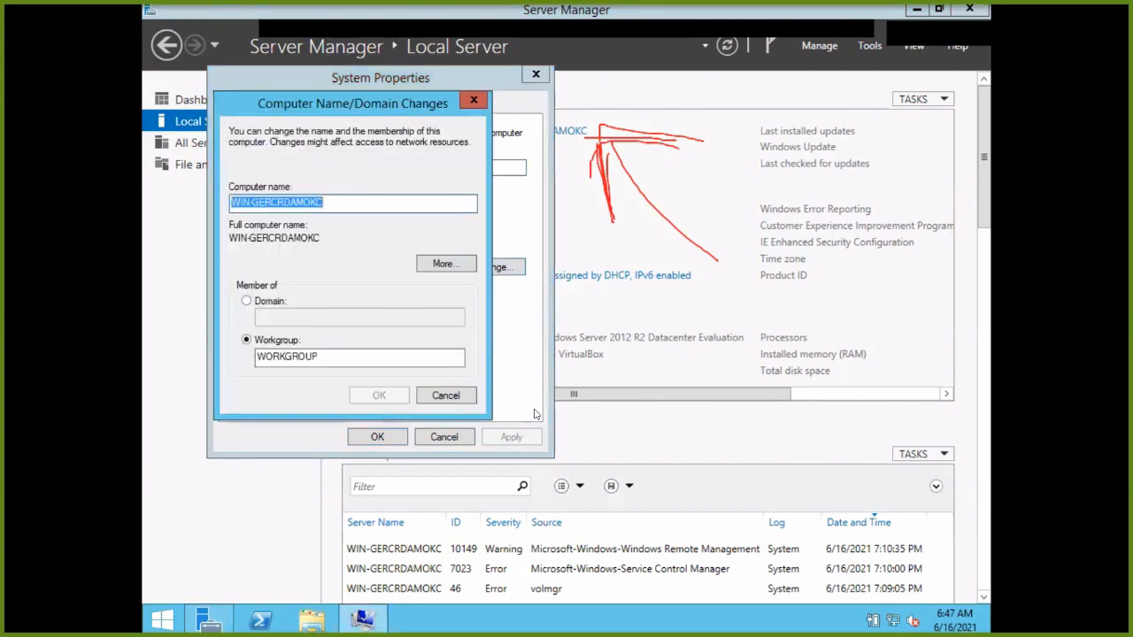
pyautogui.write('Himansa')
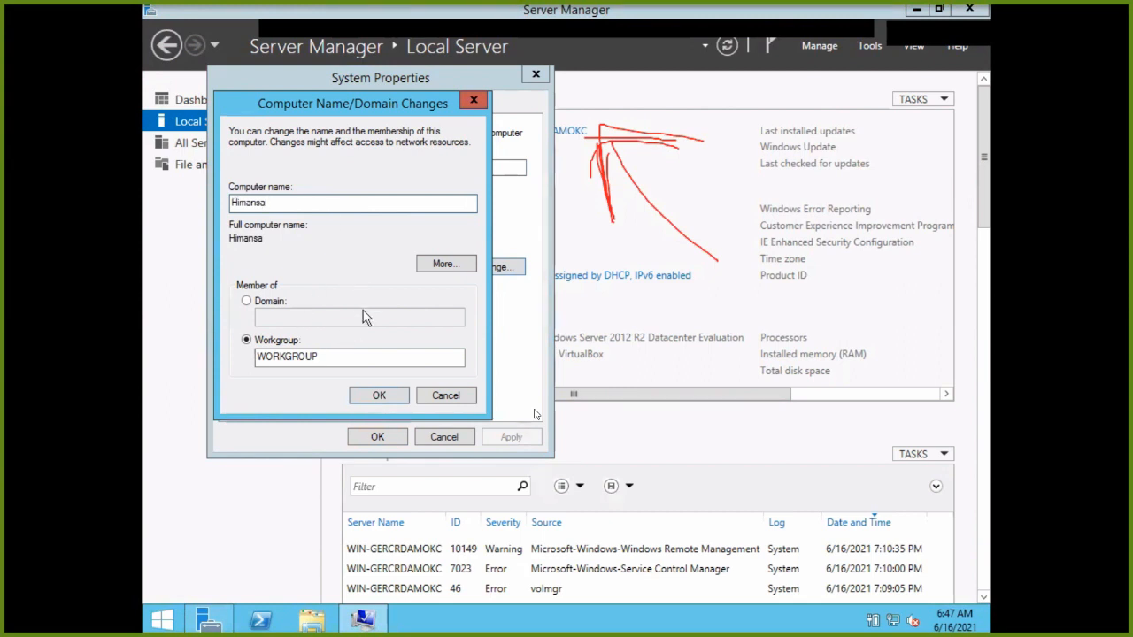
pyautogui.click(379, 398)
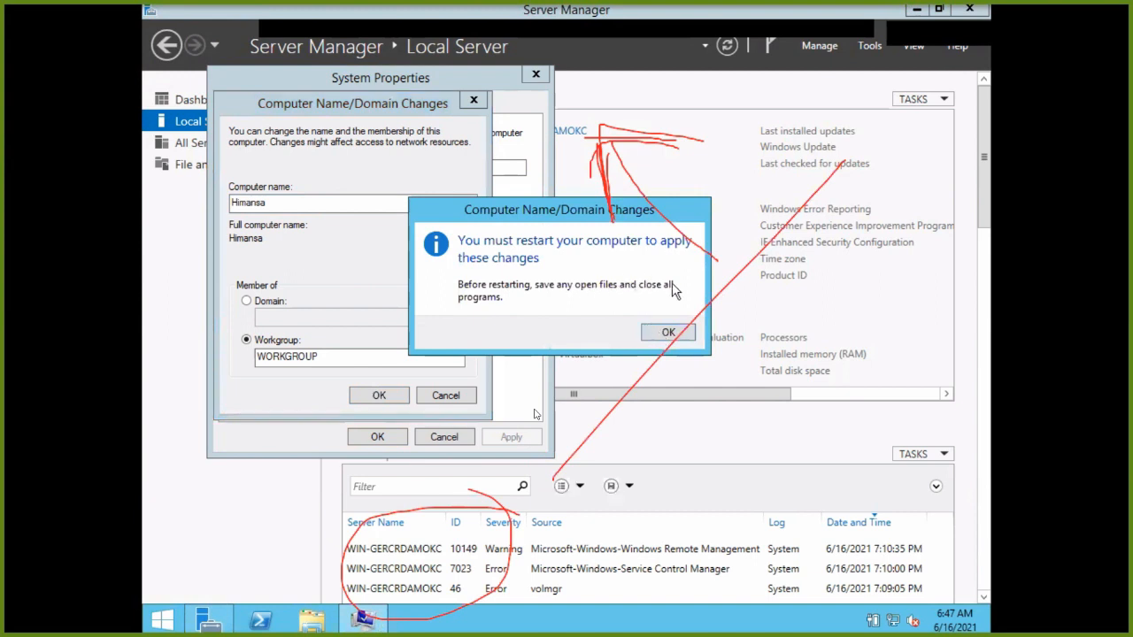
# Acknowledge the restart notice, close System Properties, and choose Restart Later.
pyautogui.click(662, 331)
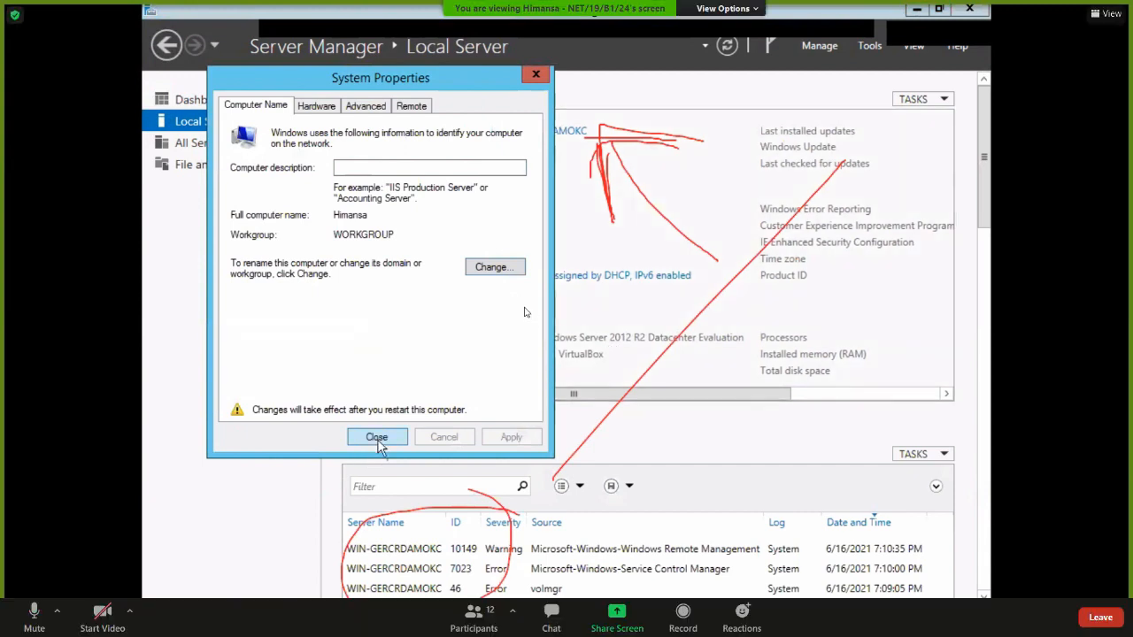
pyautogui.click(545, 81)
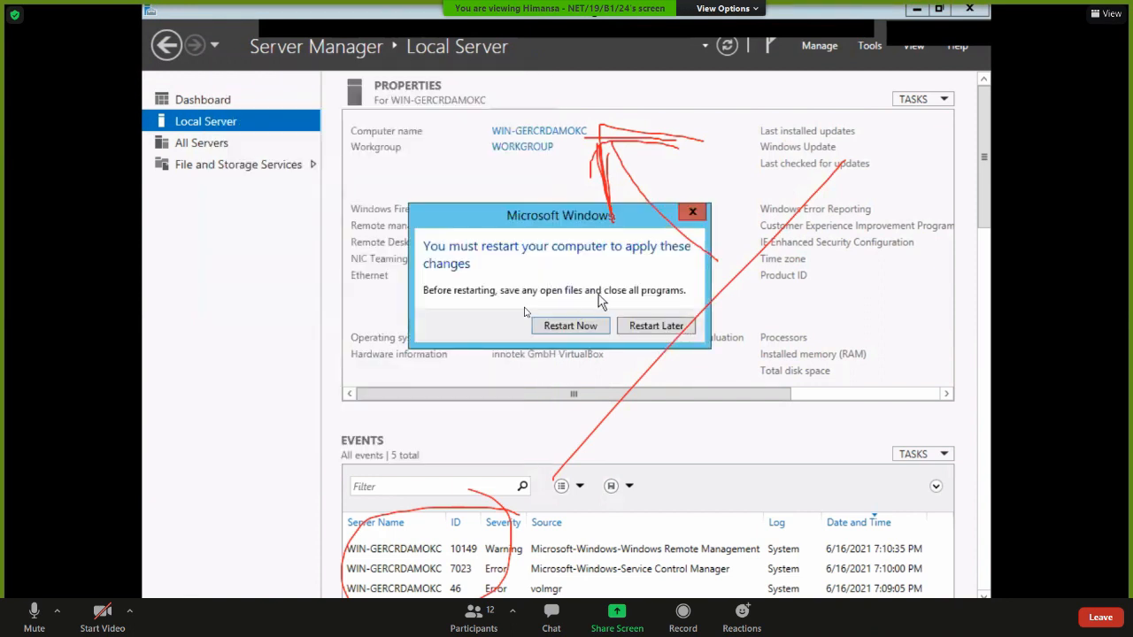
pyautogui.click(669, 332)
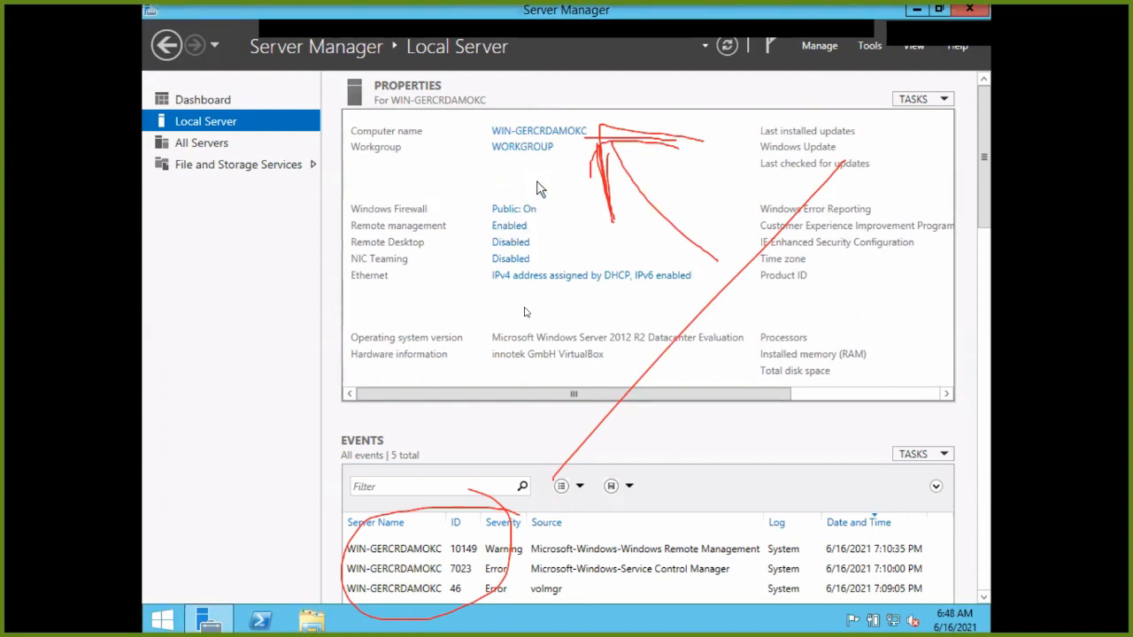
# Reopen the computer name settings from Local Server to confirm Himansa is pending.
pyautogui.click(223, 105)
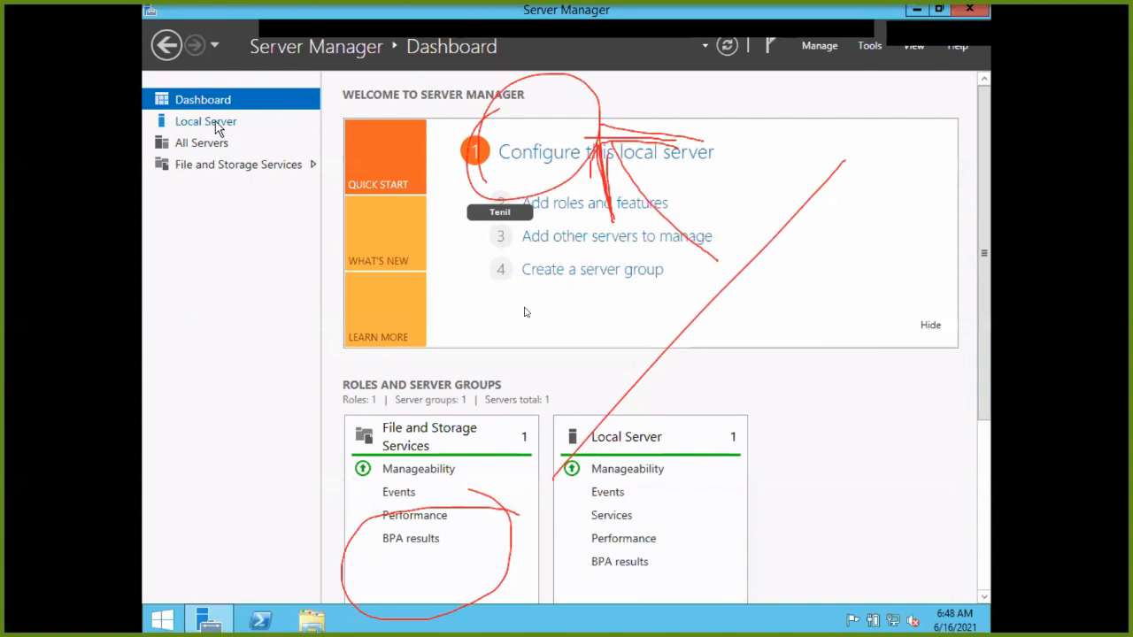
pyautogui.click(218, 127)
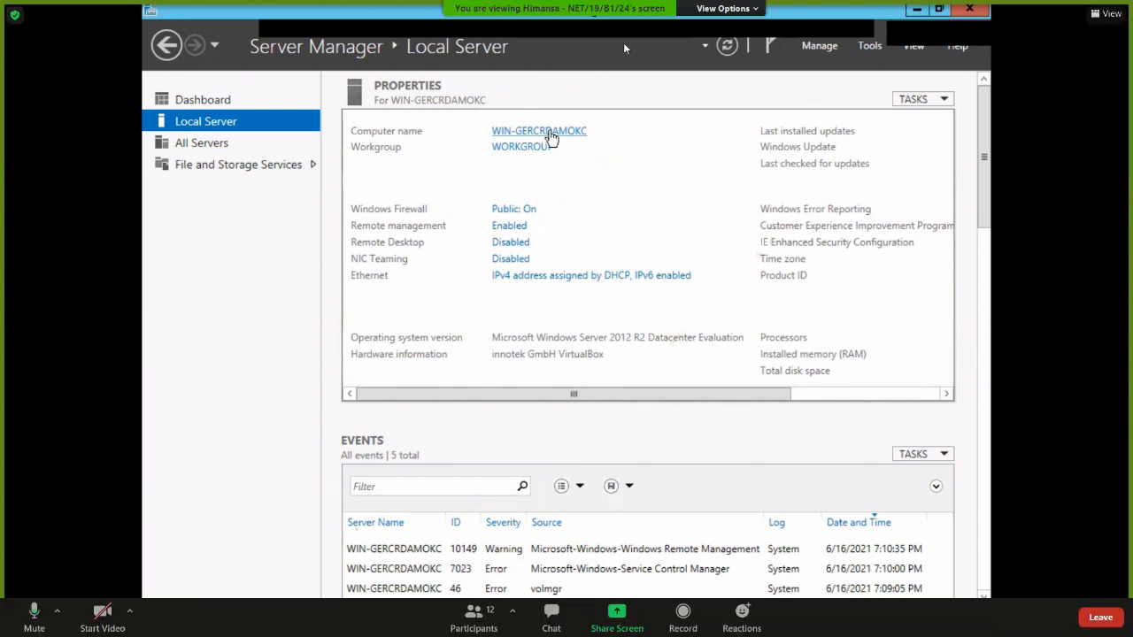
pyautogui.click(548, 133)
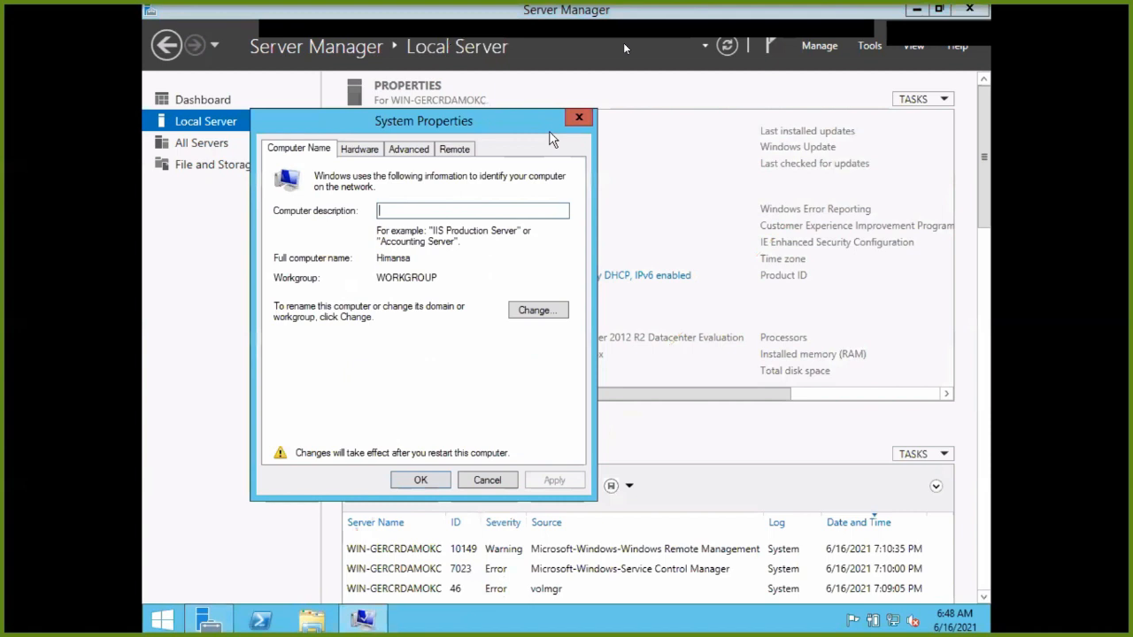
pyautogui.click(537, 310)
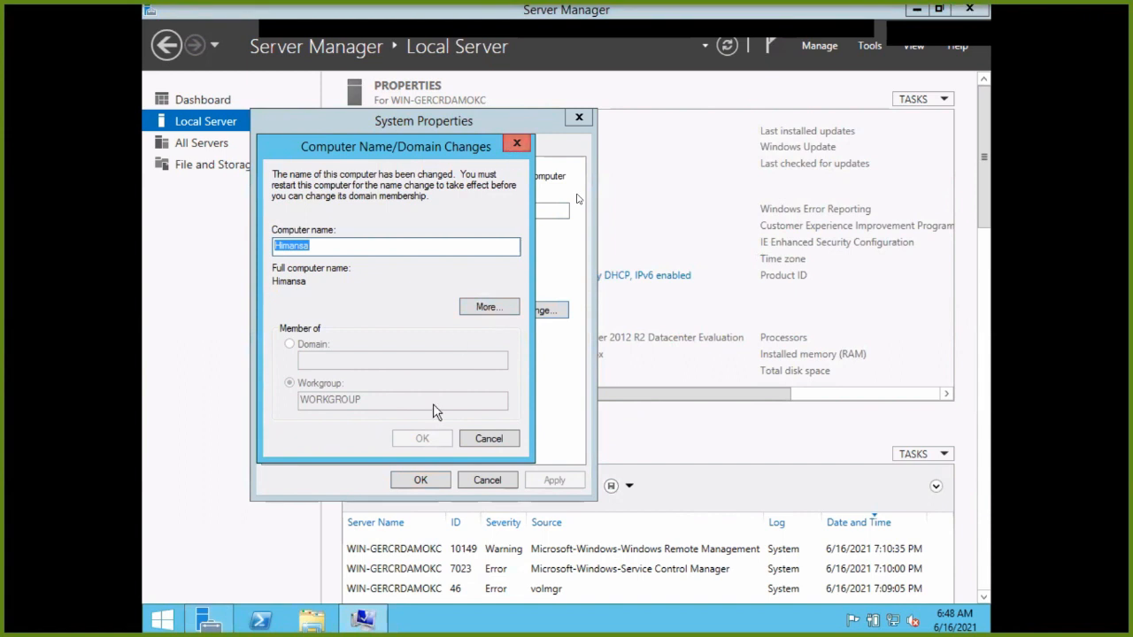
pyautogui.click(517, 145)
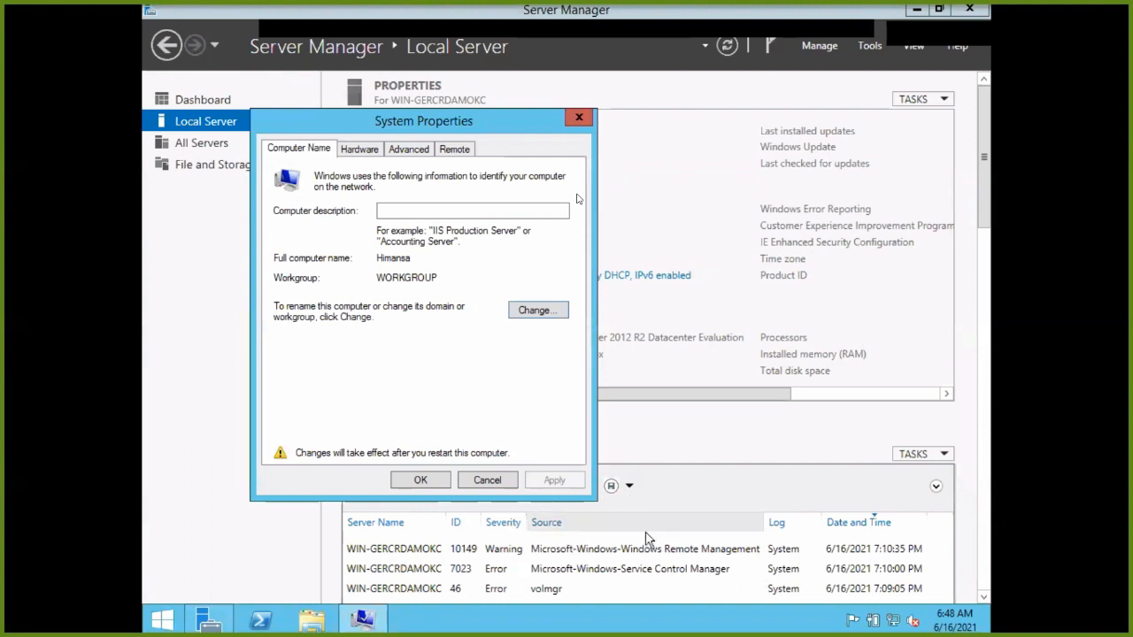
# Close System Properties and then Server Manager.
pyautogui.moveTo(416, 122); pyautogui.dragTo(328, 27)
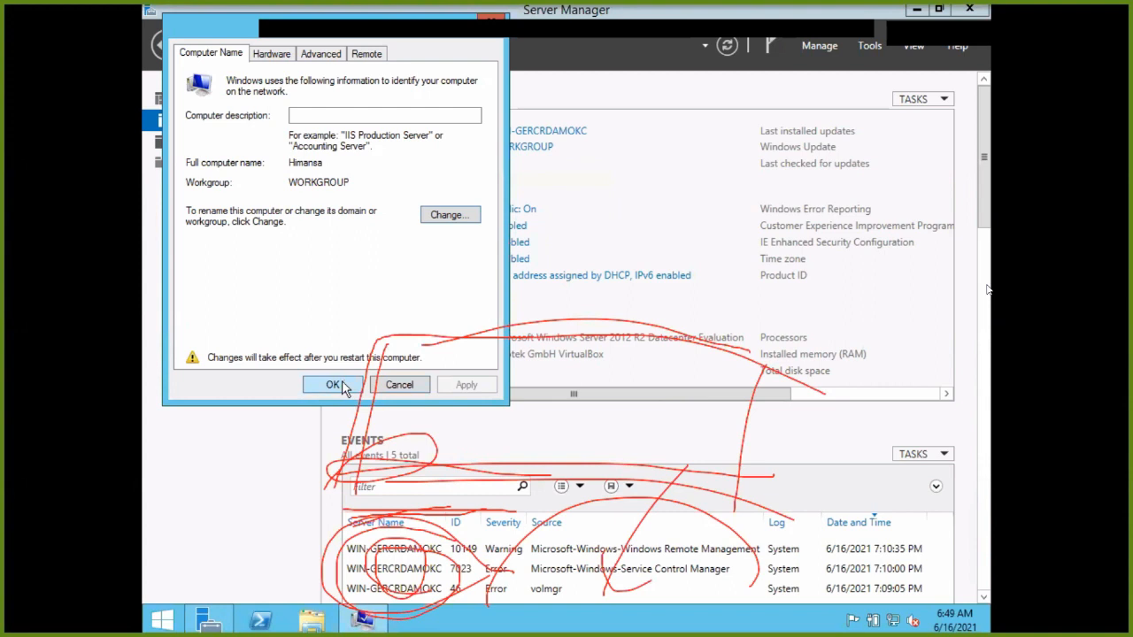
pyautogui.click(335, 386)
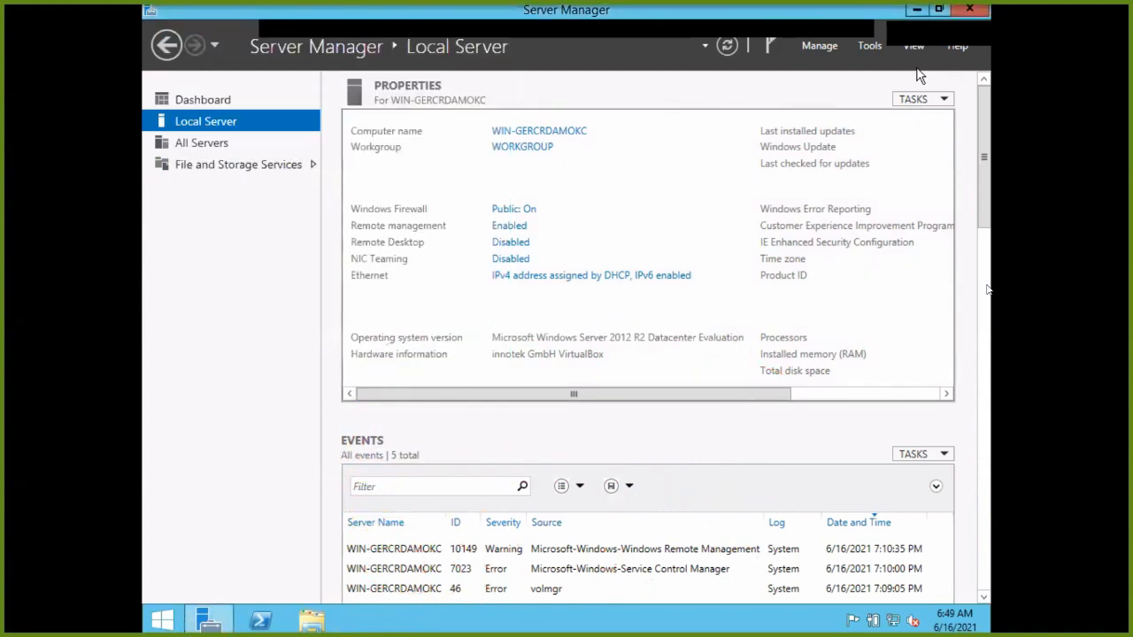
pyautogui.click(969, 10)
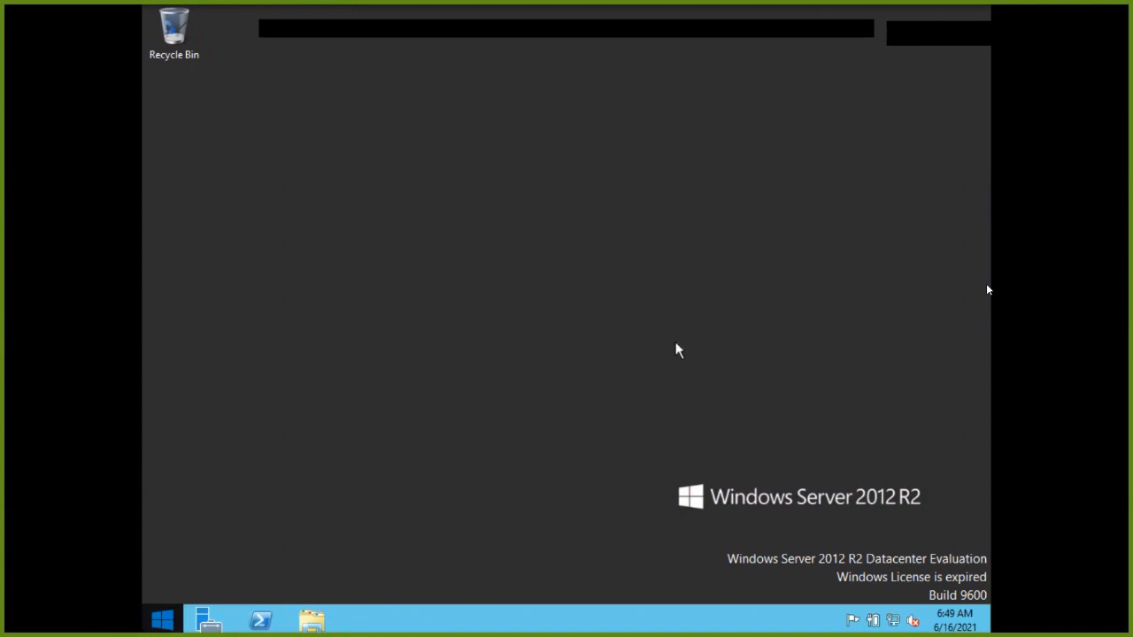
# Restart the server from the Start screen power menu with reason Other (Unplanned).
pyautogui.press('super')
pyautogui.click(328, 534)
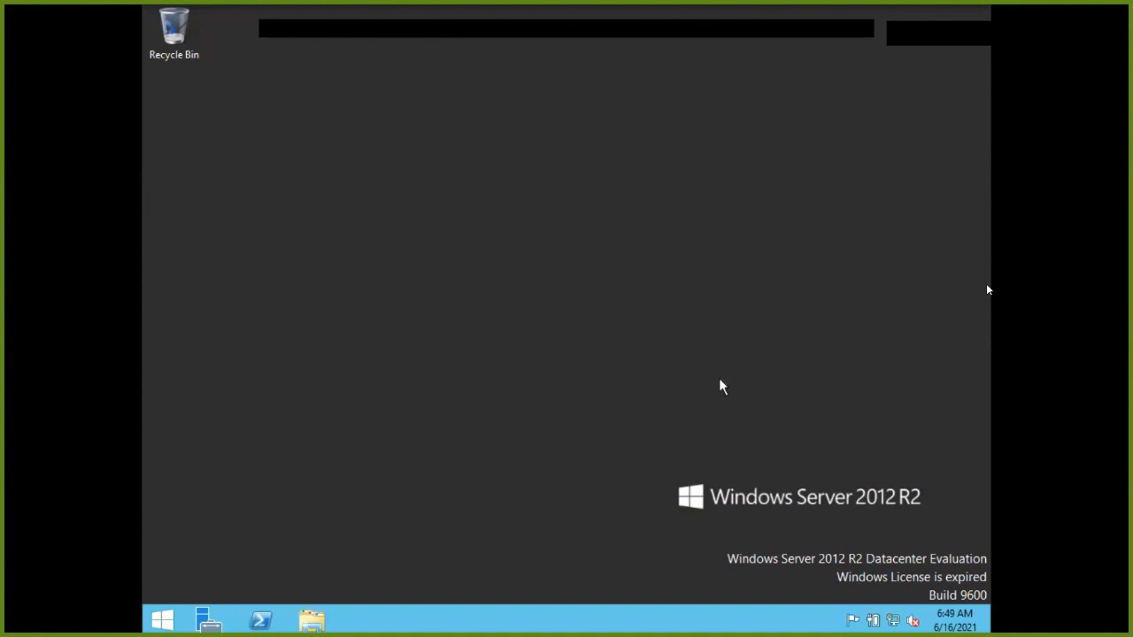
pyautogui.press('super')
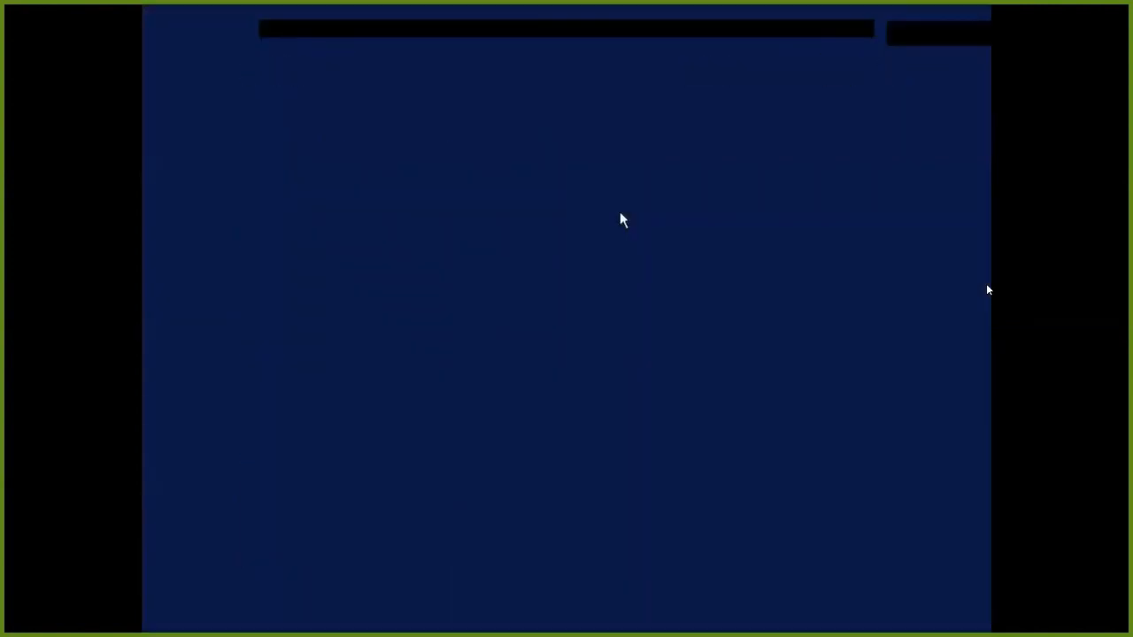
pyautogui.click(887, 69)
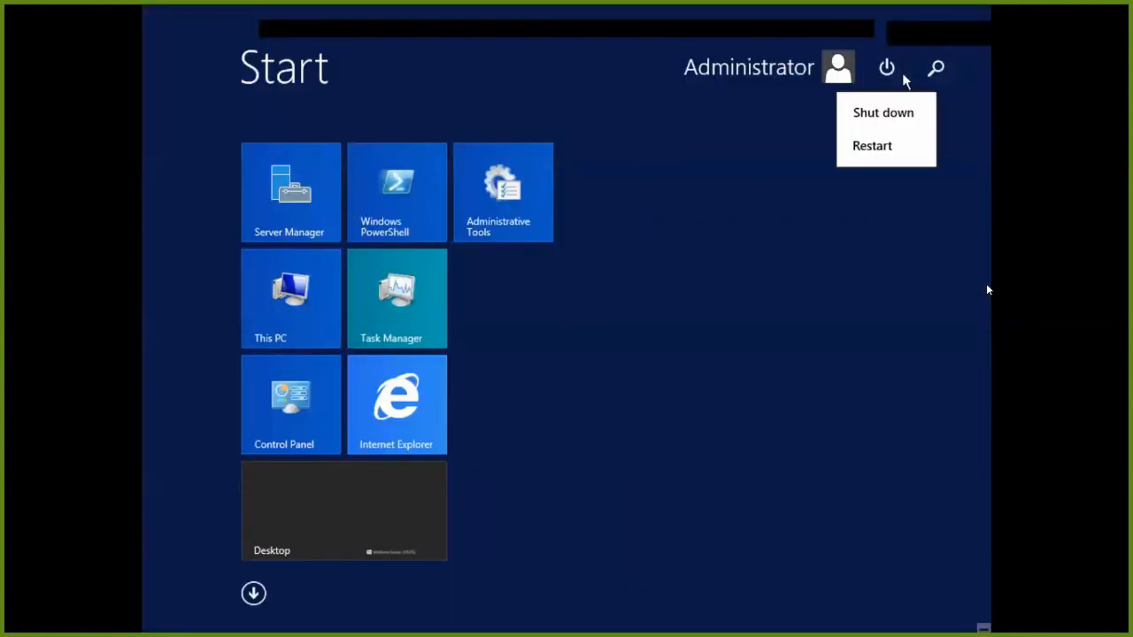
pyautogui.click(885, 124)
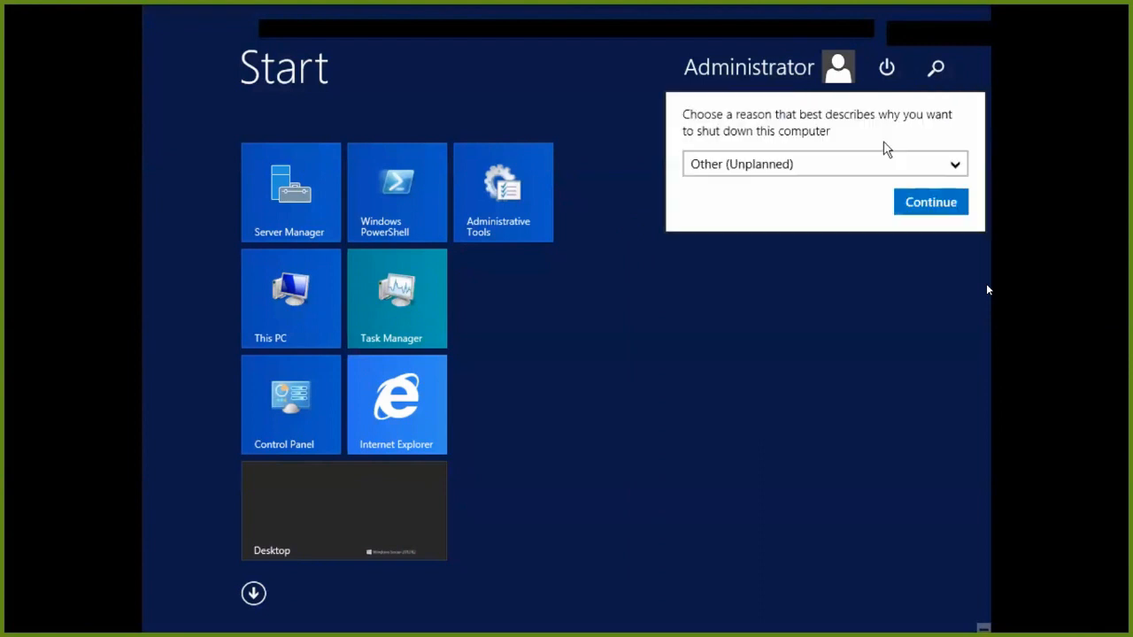
pyautogui.click(915, 195)
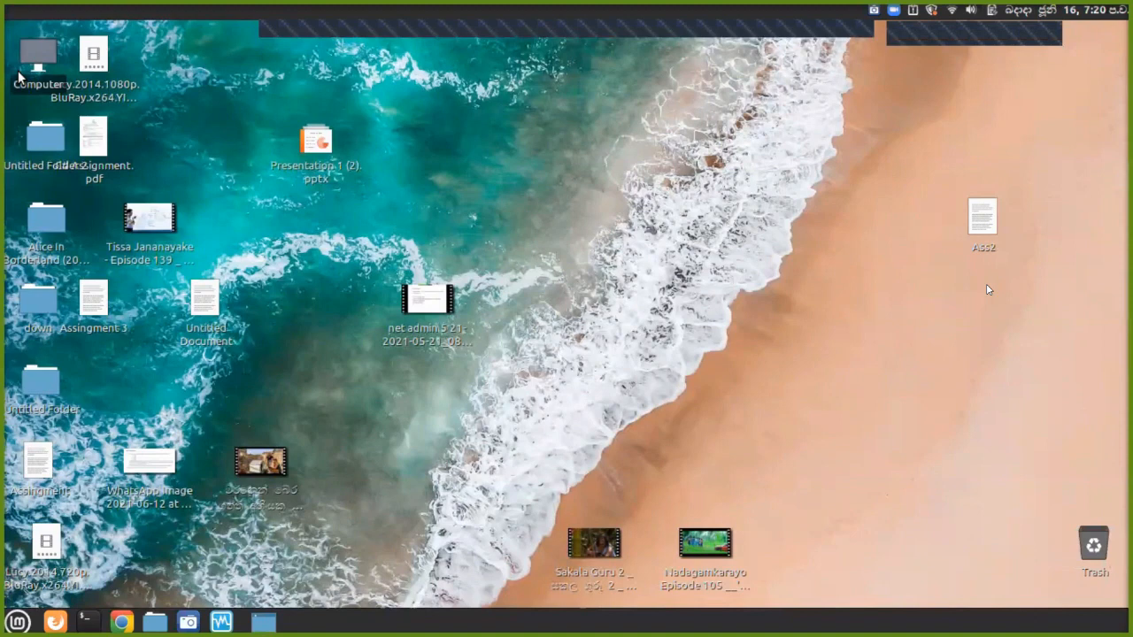
# Eject the Samsung phone, close the host file windows, and make the VM full-screen.
pyautogui.click(18, 78)
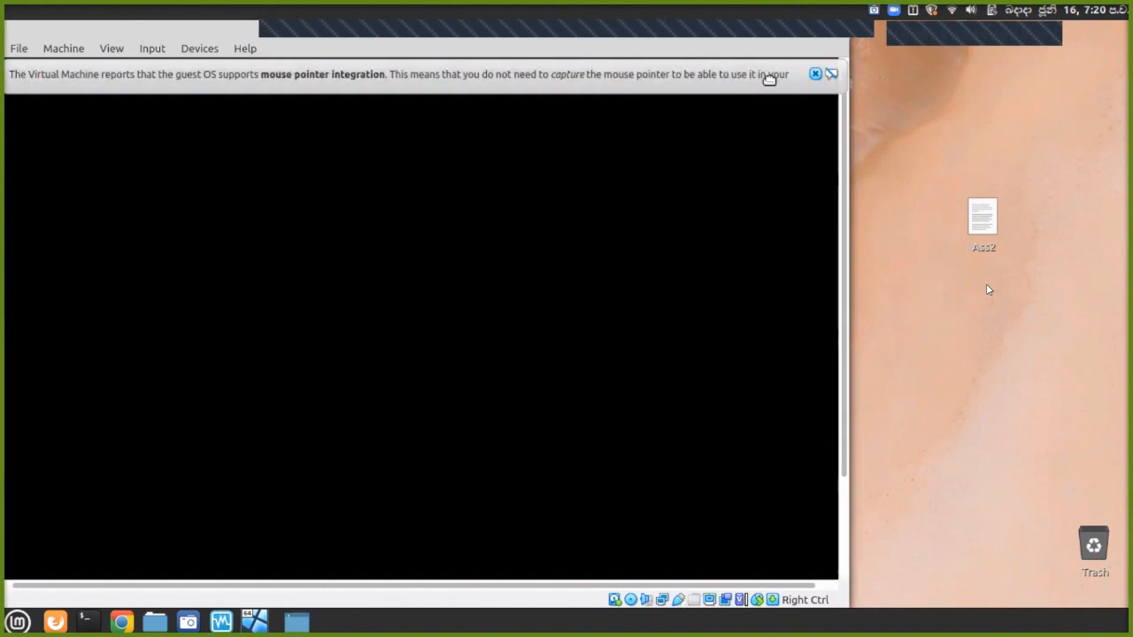
pyautogui.moveTo(769, 75)
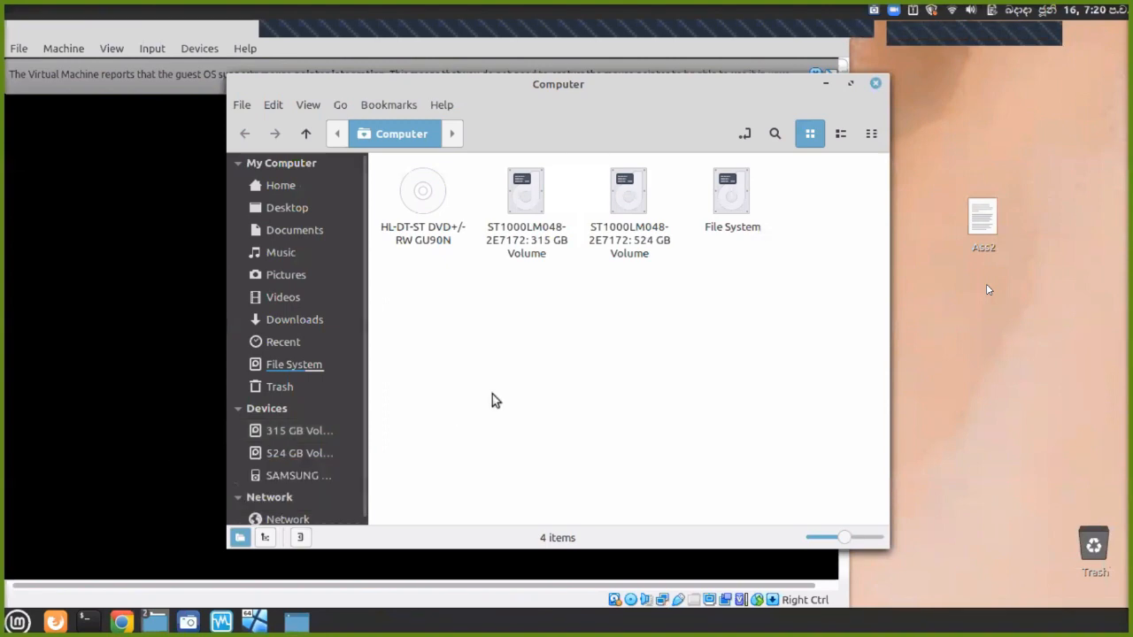
pyautogui.click(324, 476)
pyautogui.click(346, 476)
pyautogui.click(874, 83)
pyautogui.click(874, 83)
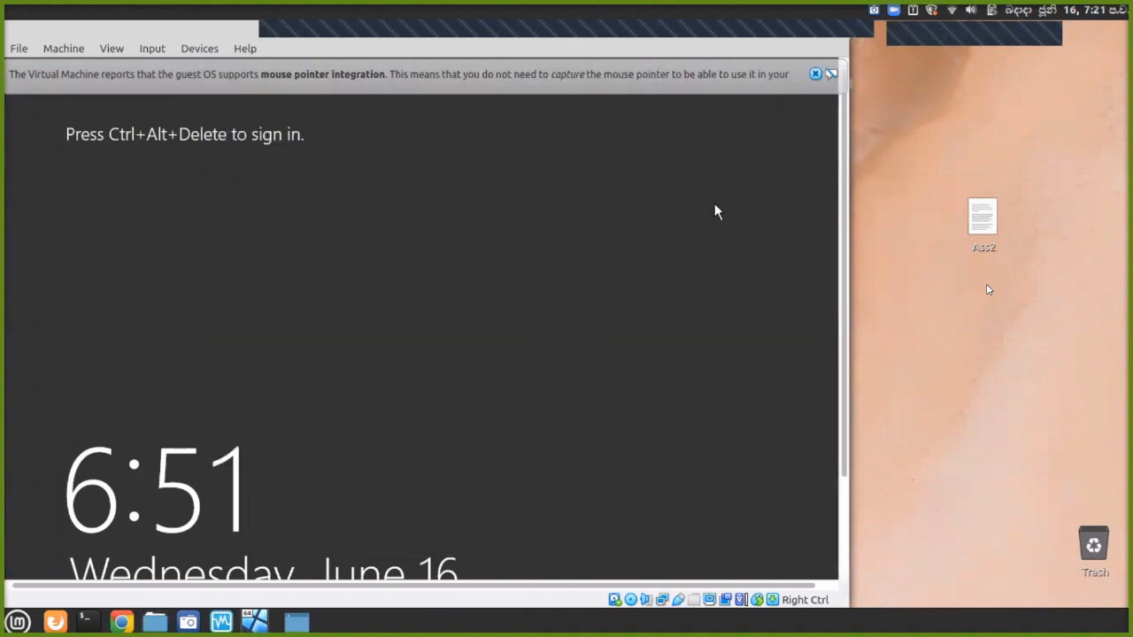
pyautogui.hotkey('ctrl', 'f')
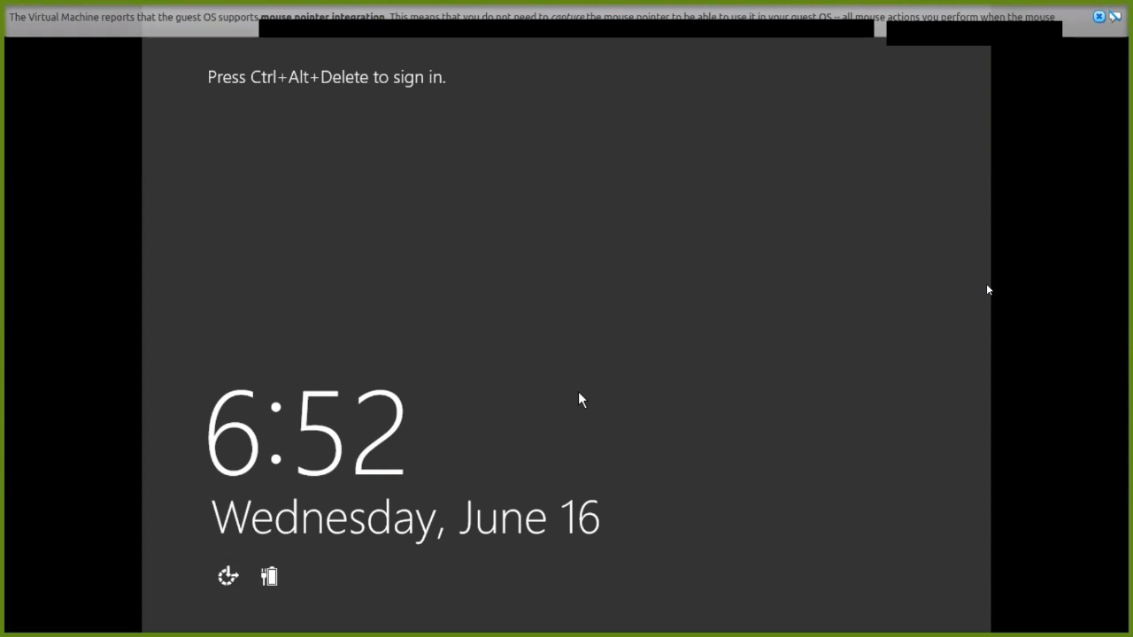
# Sign in with the account password, using the on-screen keyboard for Ctrl+Alt+Del, then restore Server Manager.
pyautogui.click(1099, 16)
pyautogui.click(228, 577)
pyautogui.click(281, 362)
pyautogui.click(546, 206)
pyautogui.click(580, 206)
pyautogui.click(703, 144)
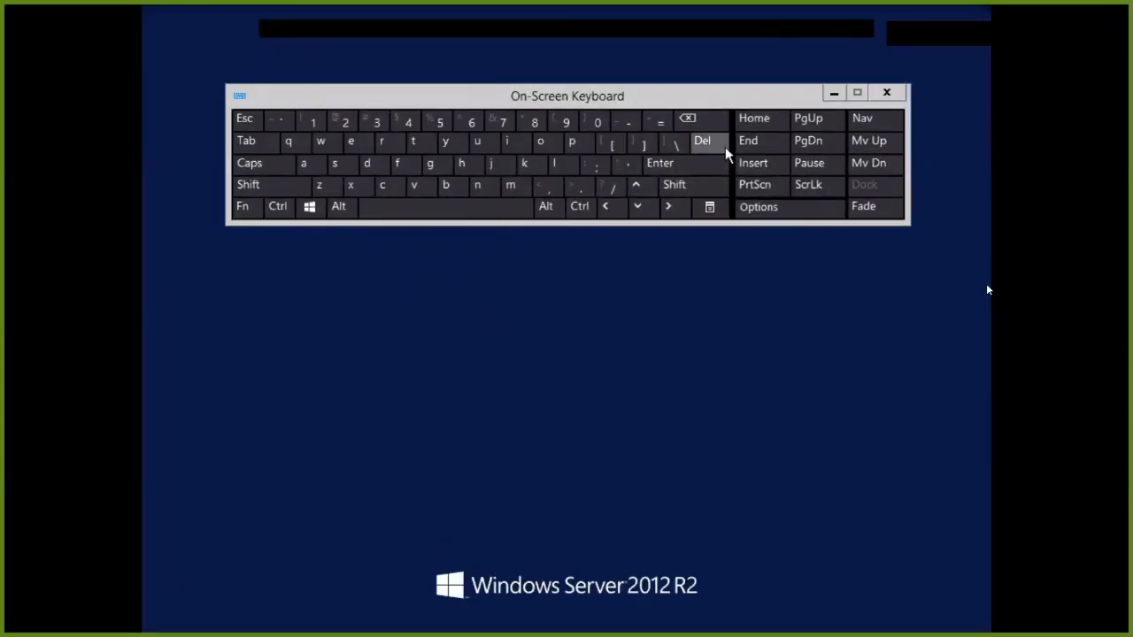
pyautogui.write('••••••••')
pyautogui.press('Return')
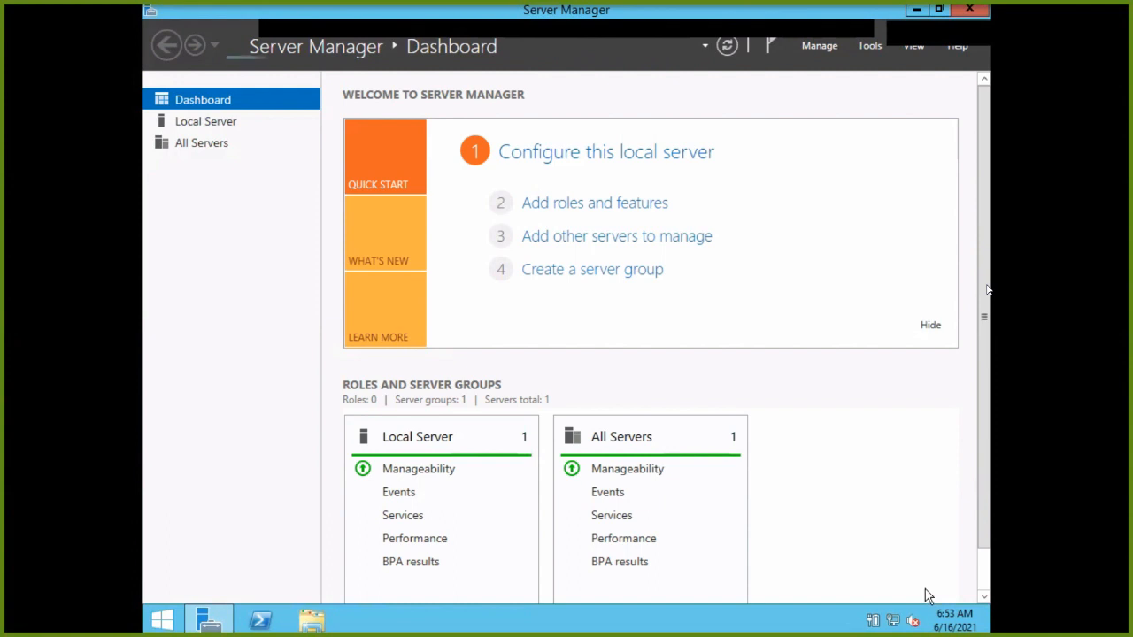
pyautogui.click(918, 11)
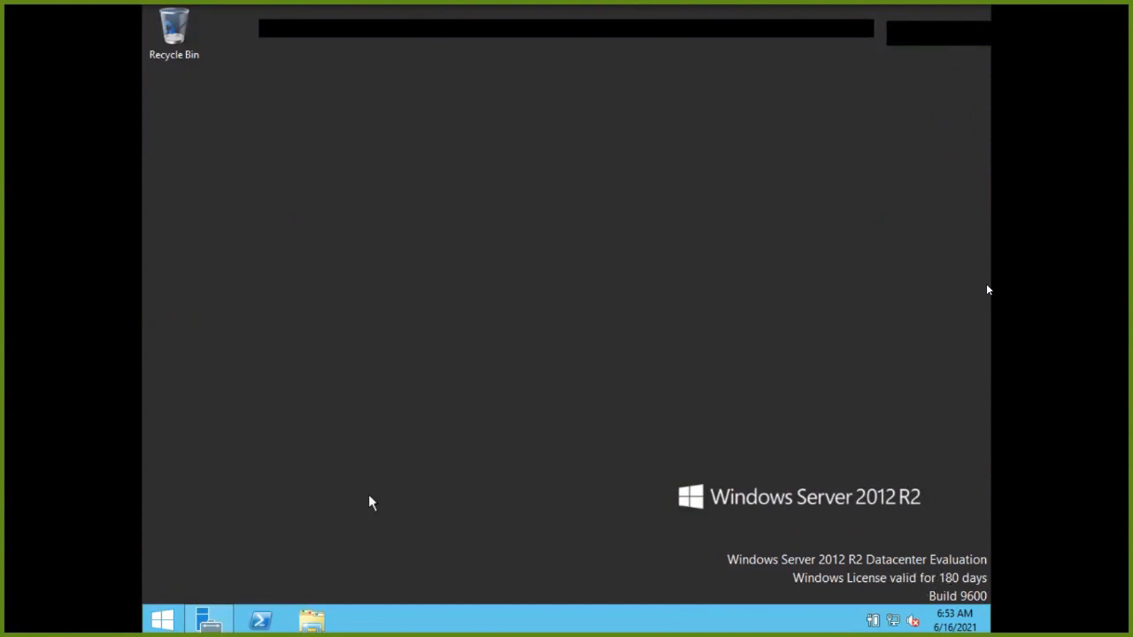
pyautogui.click(206, 620)
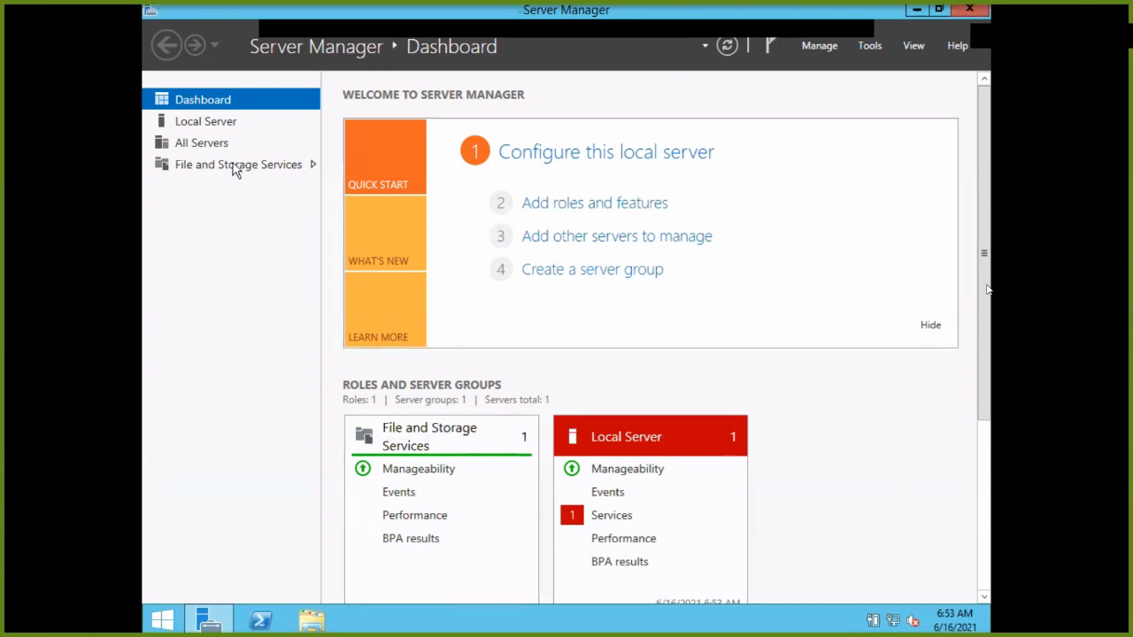
# Open the Local Server page and its Remote Desktop 'Disabled' setting.
pyautogui.click(190, 122)
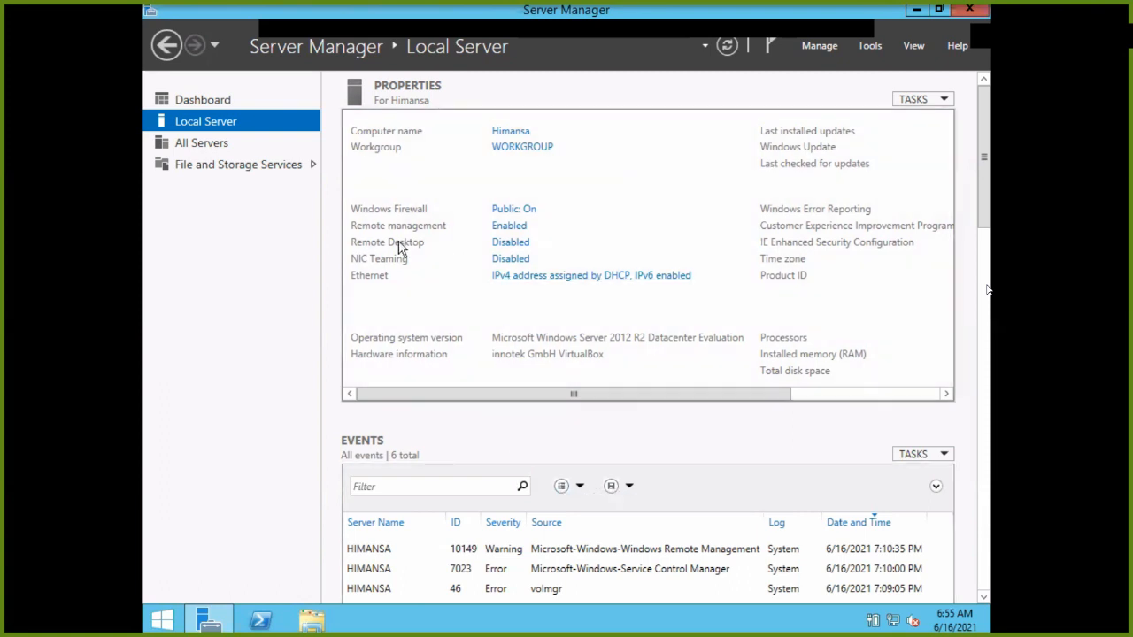
pyautogui.click(498, 245)
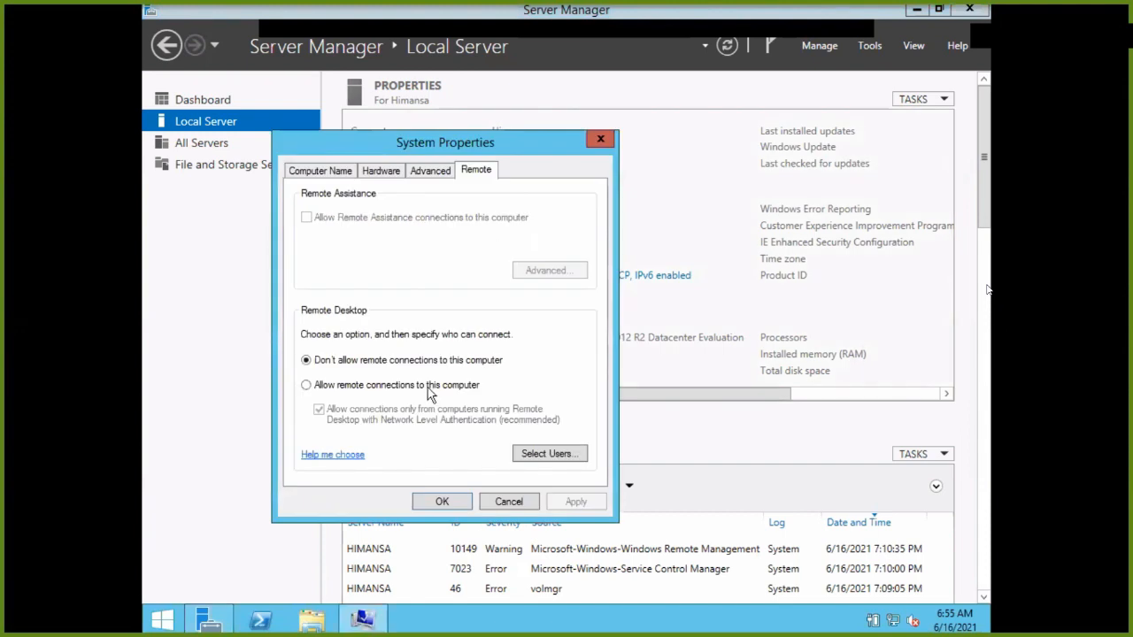
# Enable 'Allow remote connections to this computer', accept the firewall notice, apply and close.
pyautogui.click(306, 385)
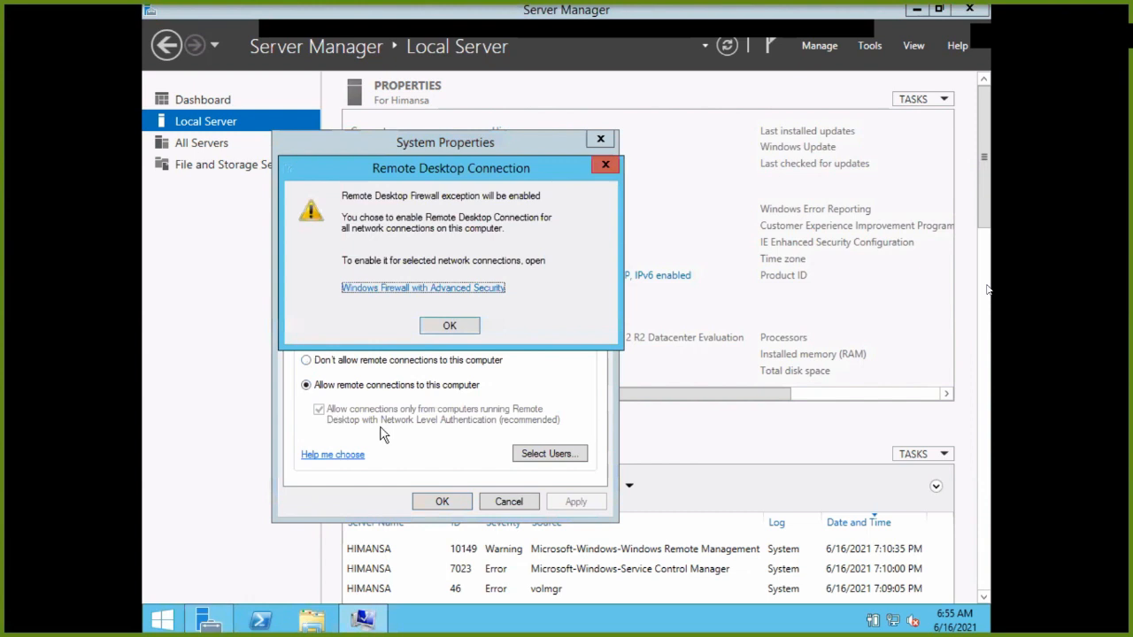
pyautogui.click(442, 328)
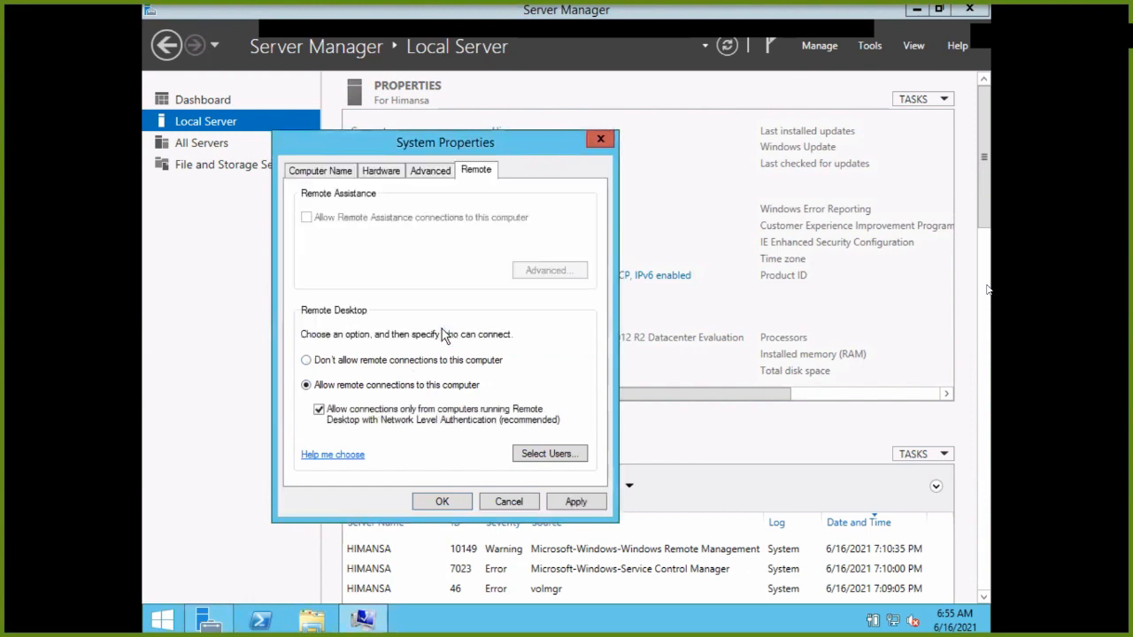
pyautogui.click(597, 502)
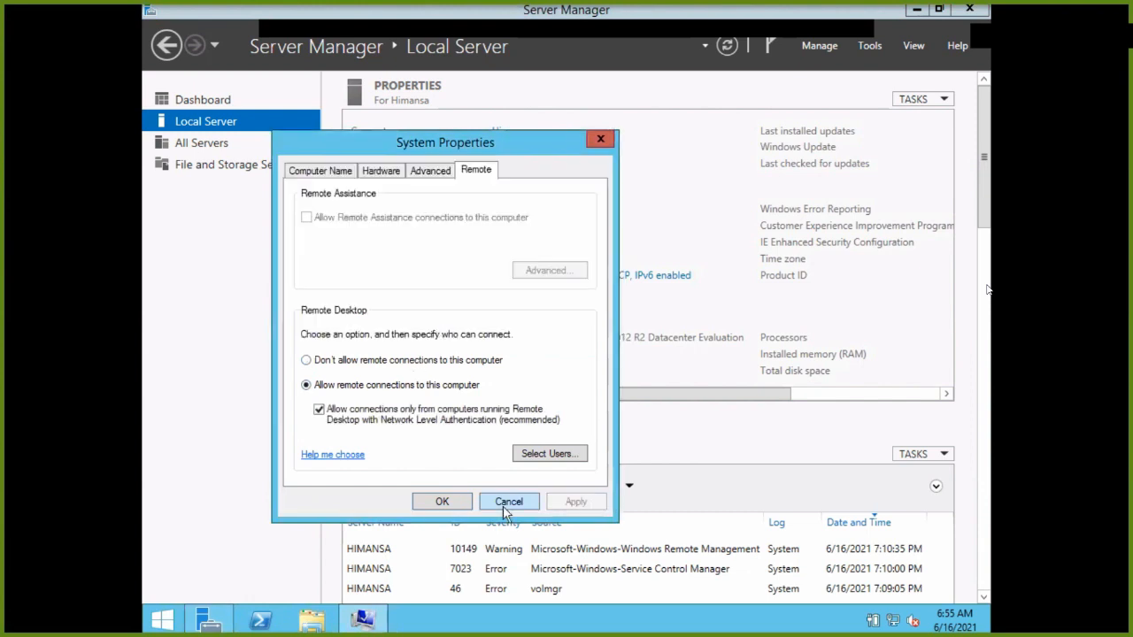
pyautogui.click(443, 501)
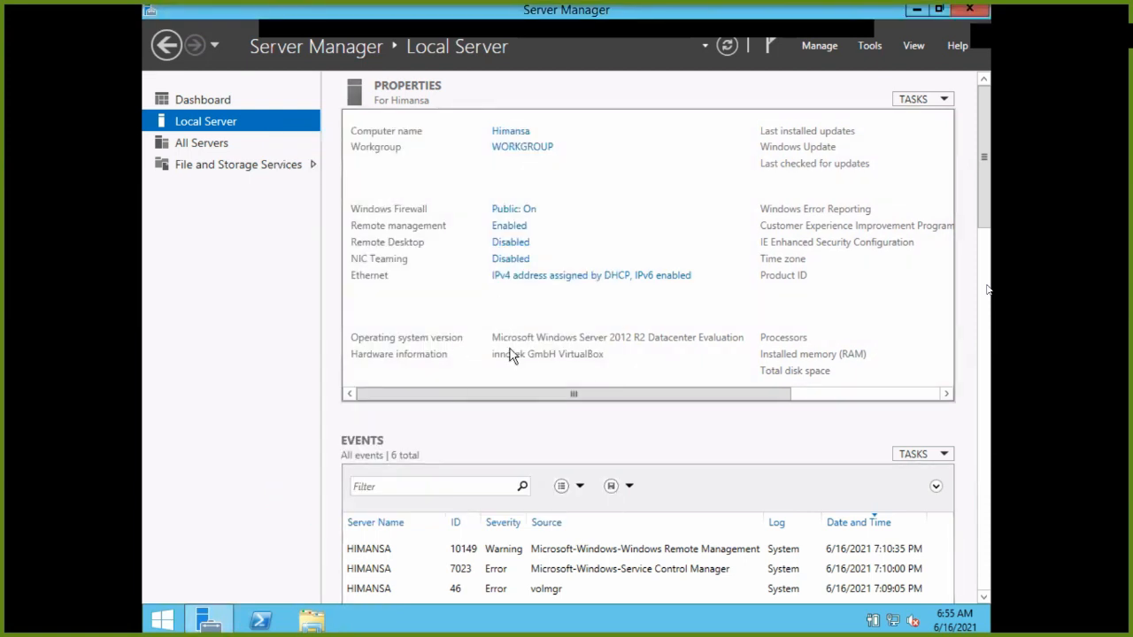
pyautogui.moveTo(521, 397); pyautogui.dragTo(690, 410)
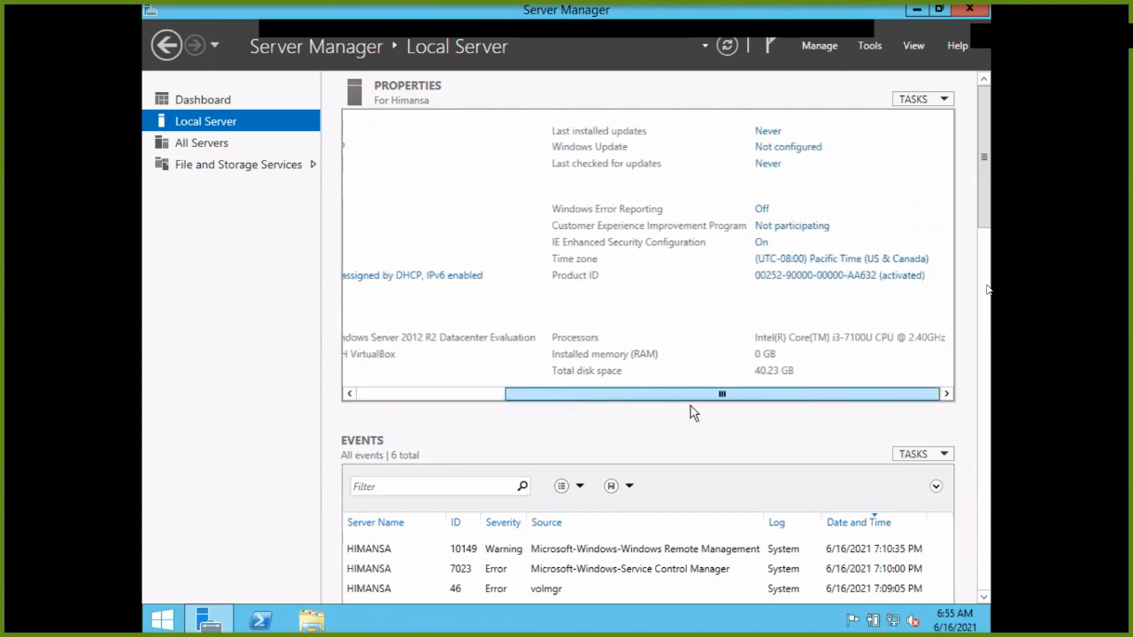
# Set important updates to 'Never check for updates' and close Windows Update.
pyautogui.click(759, 132)
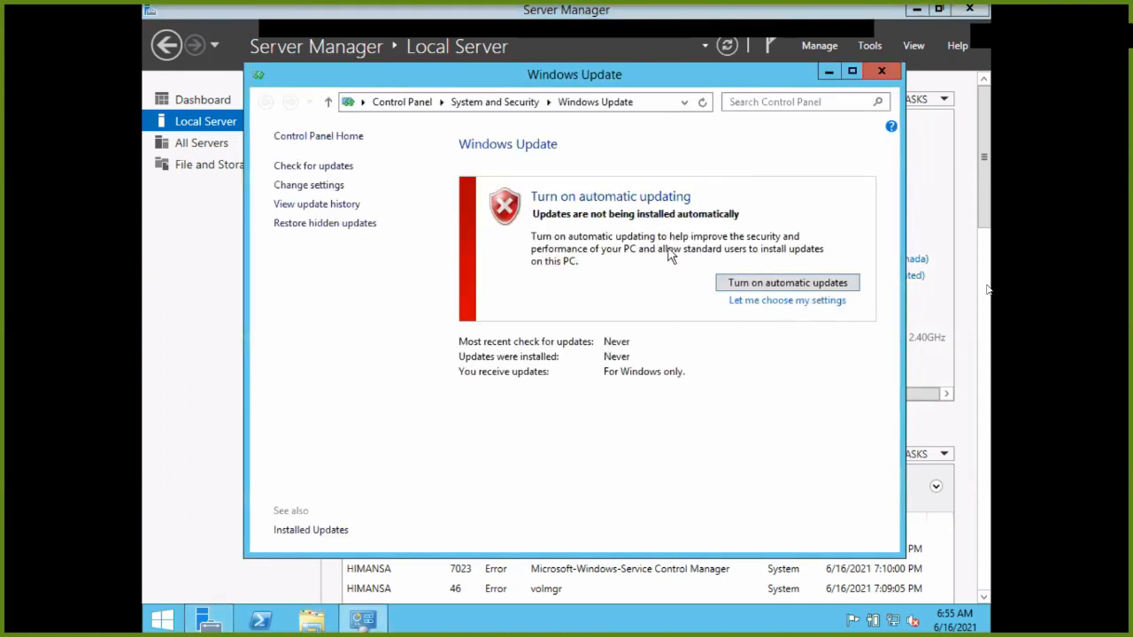
pyautogui.click(336, 188)
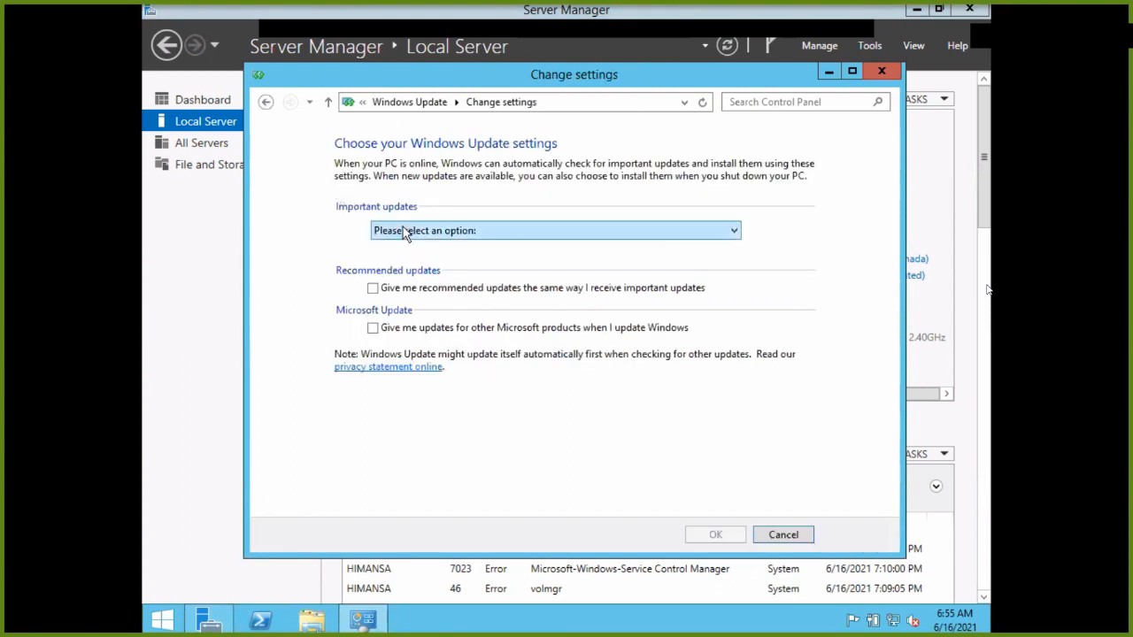
pyautogui.click(407, 231)
pyautogui.click(430, 299)
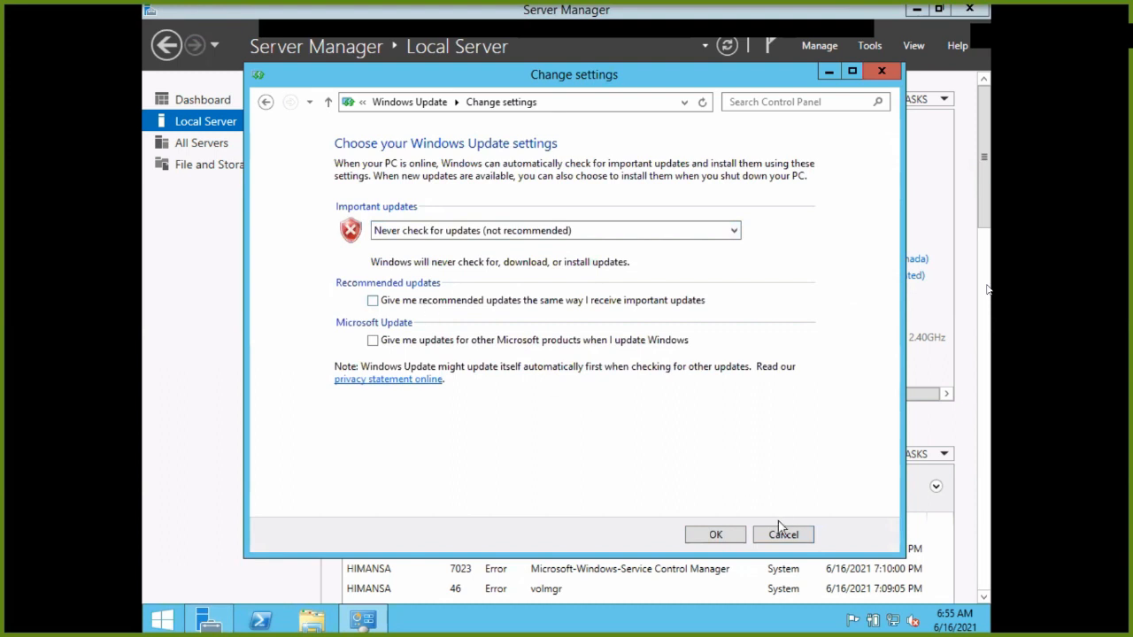
pyautogui.click(734, 535)
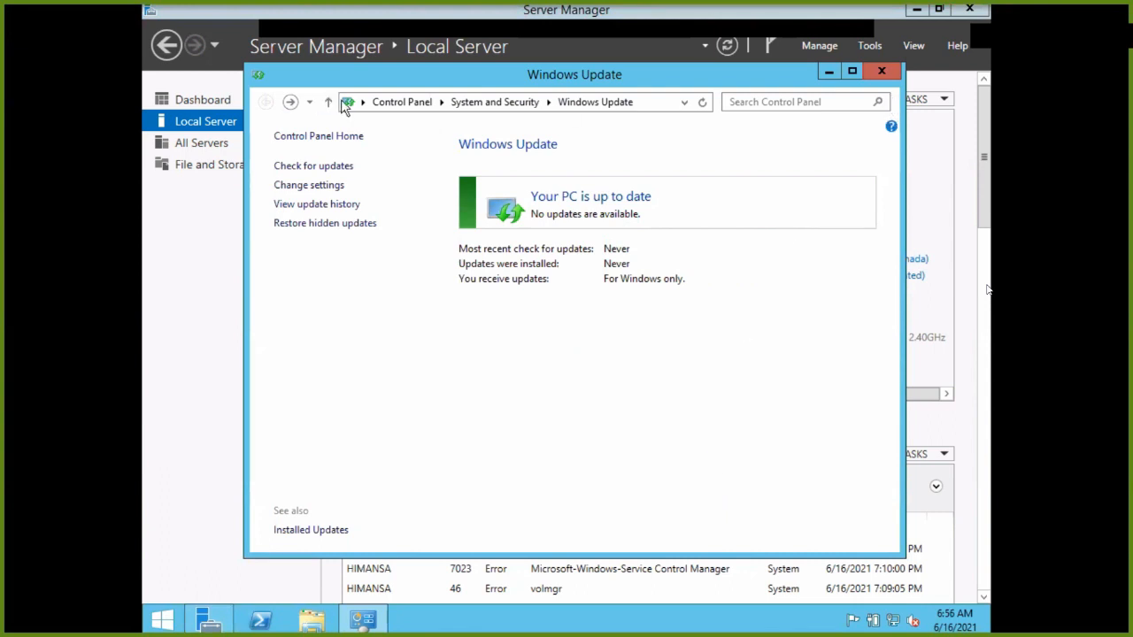
pyautogui.click(881, 71)
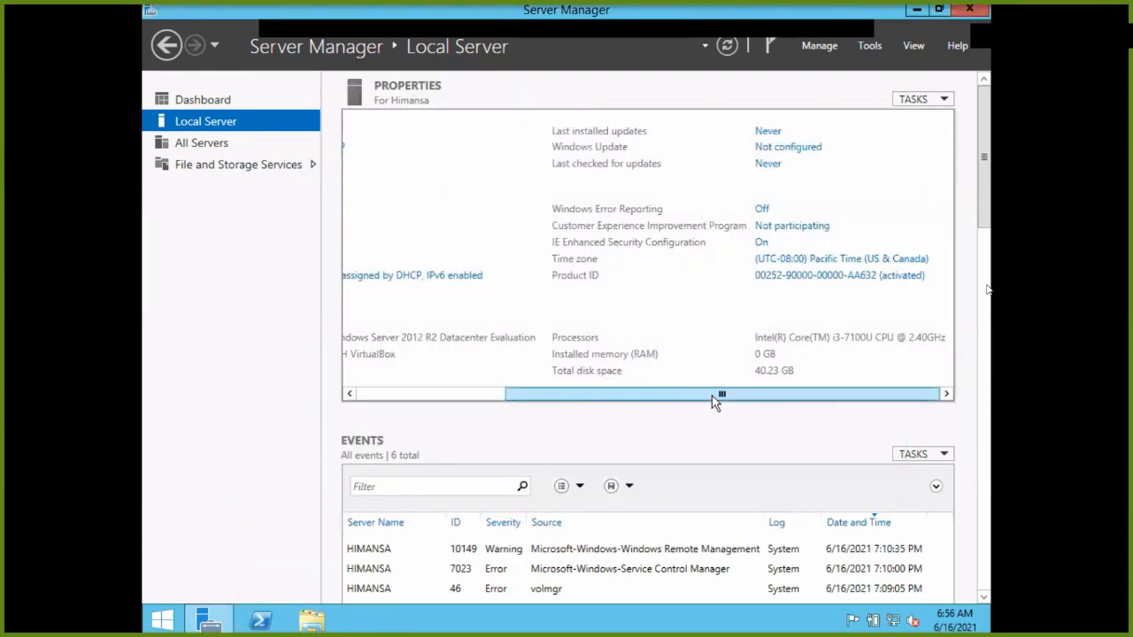
# View the IE Enhanced Security Configuration settings and close them unchanged.
pyautogui.moveTo(713, 400); pyautogui.dragTo(700, 400)
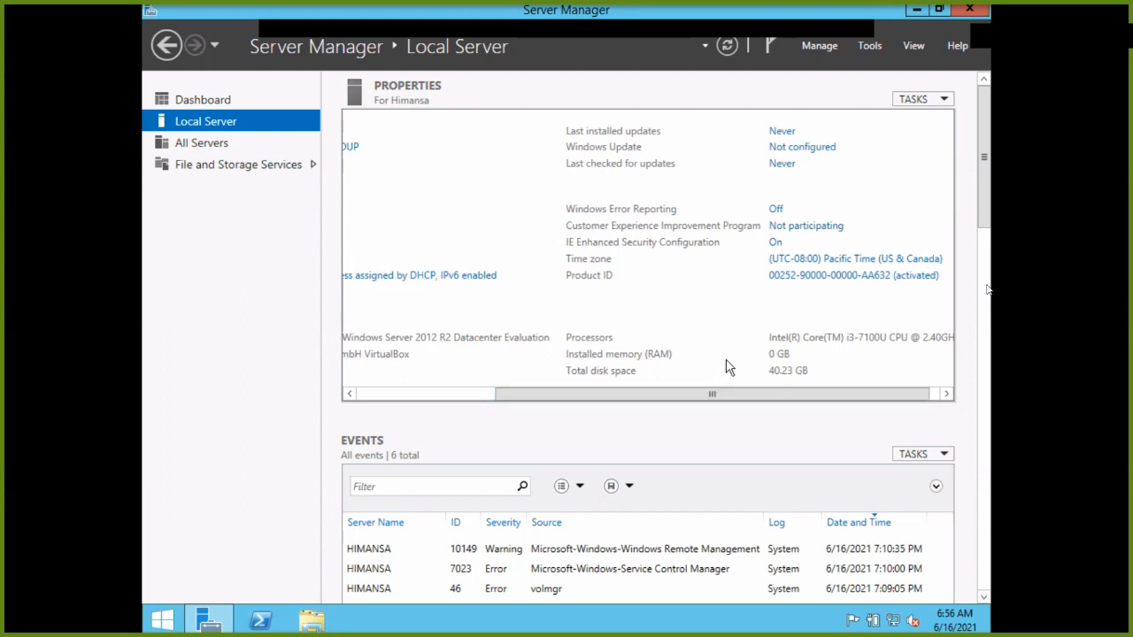
pyautogui.click(775, 243)
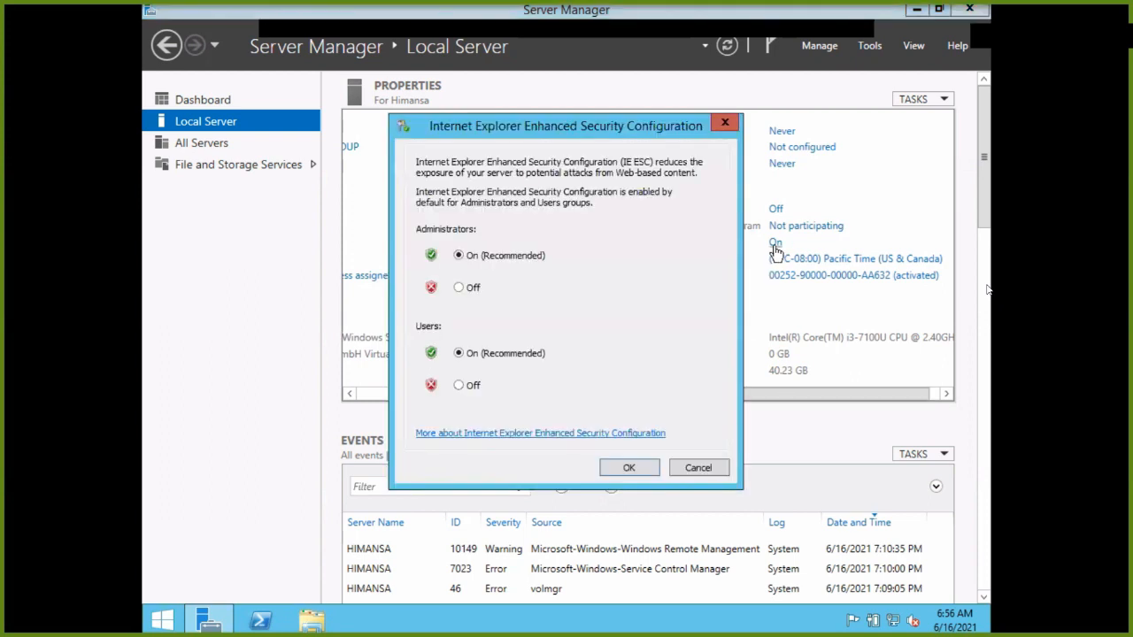
pyautogui.click(724, 122)
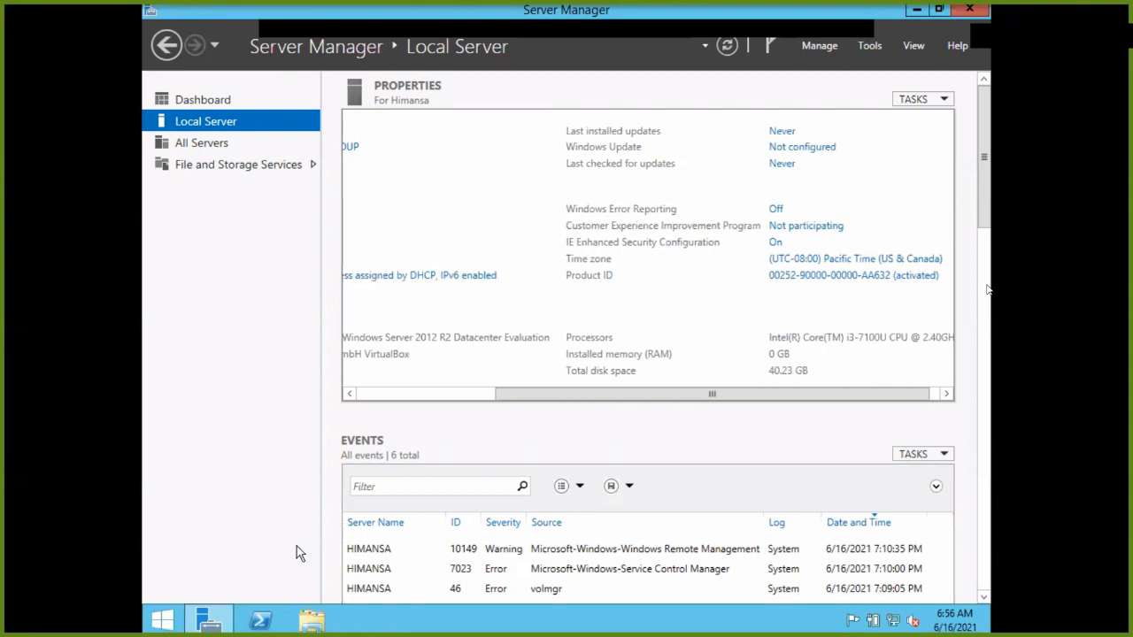
# From the Start screen Desktop tile, choose Ask me later for IE 11 setup and close Internet Explorer.
pyautogui.click(161, 619)
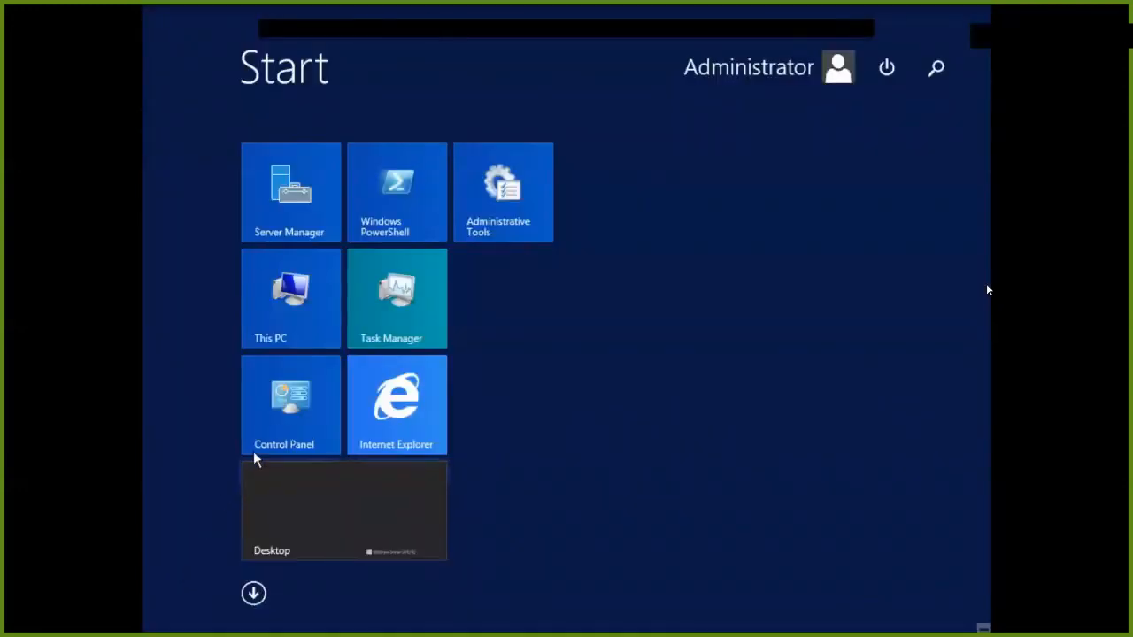
pyautogui.click(281, 504)
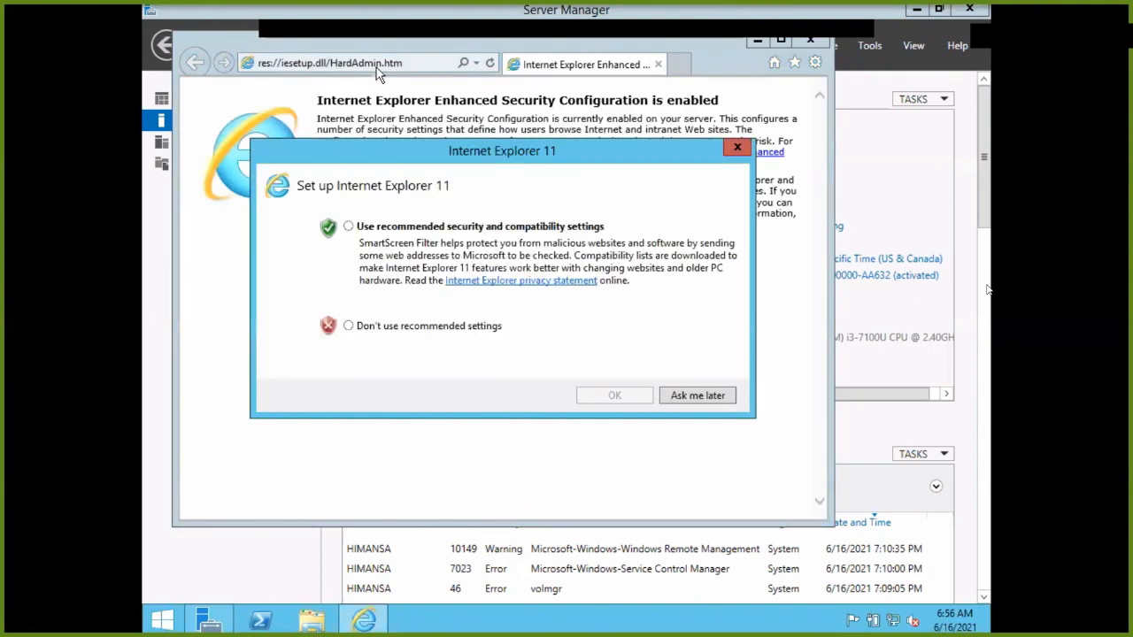
pyautogui.click(697, 398)
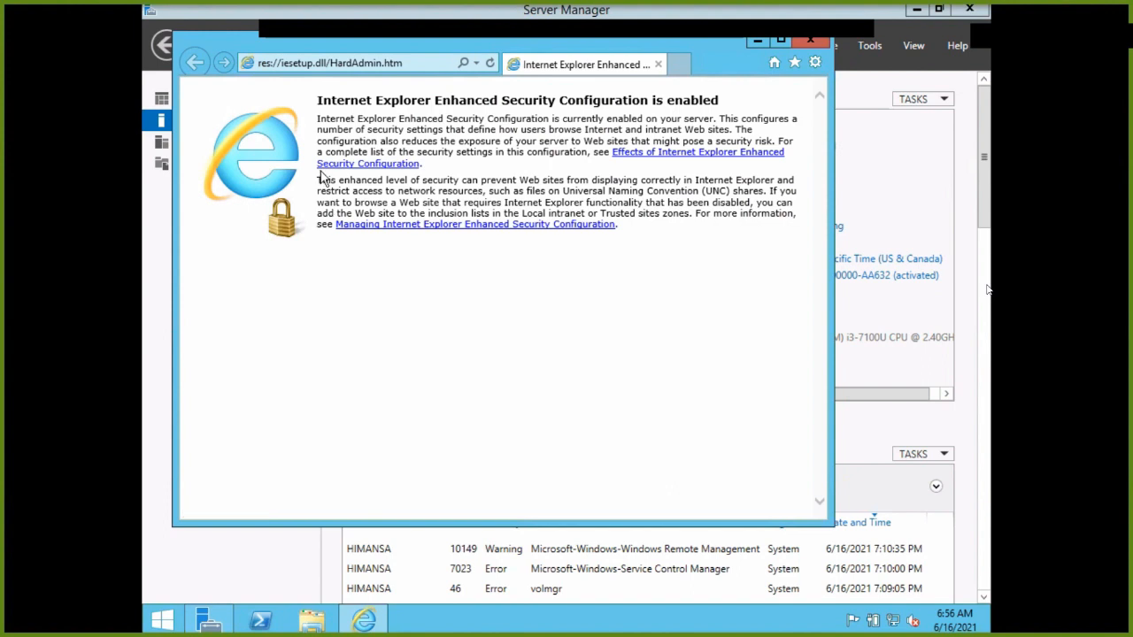
pyautogui.click(808, 43)
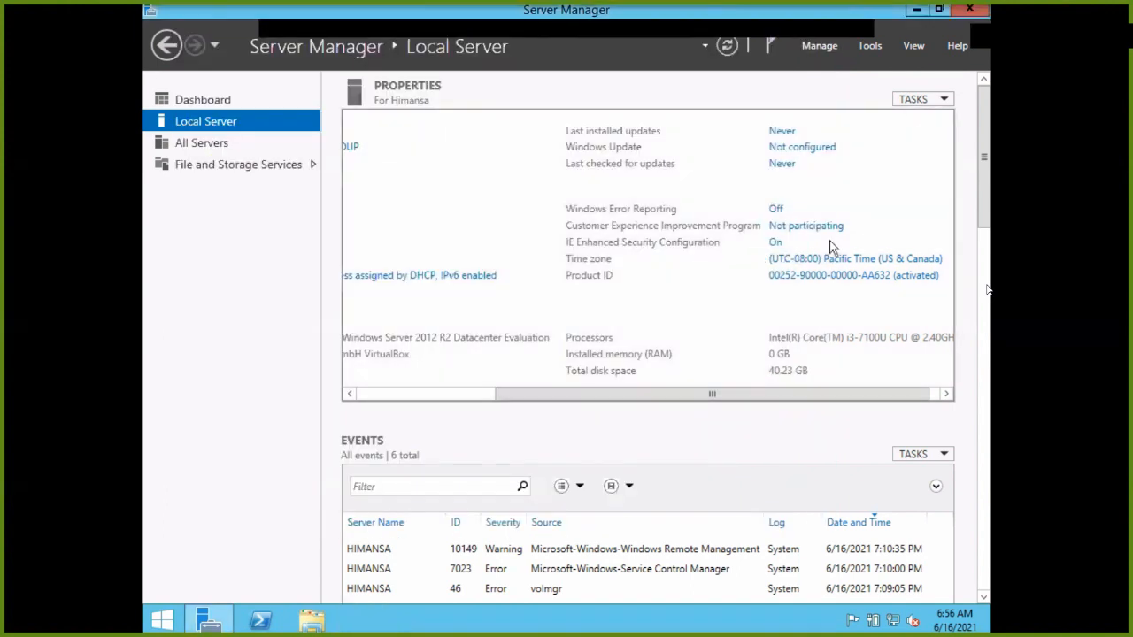
# Turn IE Enhanced Security Configuration off for both Administrators and Users.
pyautogui.click(776, 243)
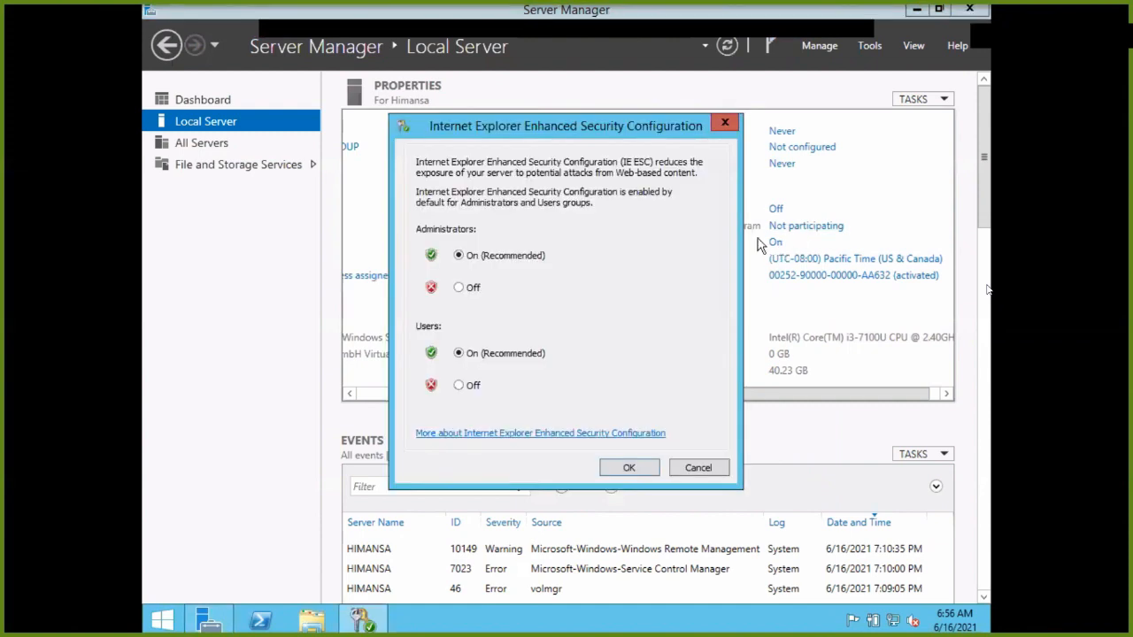
pyautogui.click(458, 387)
pyautogui.click(470, 292)
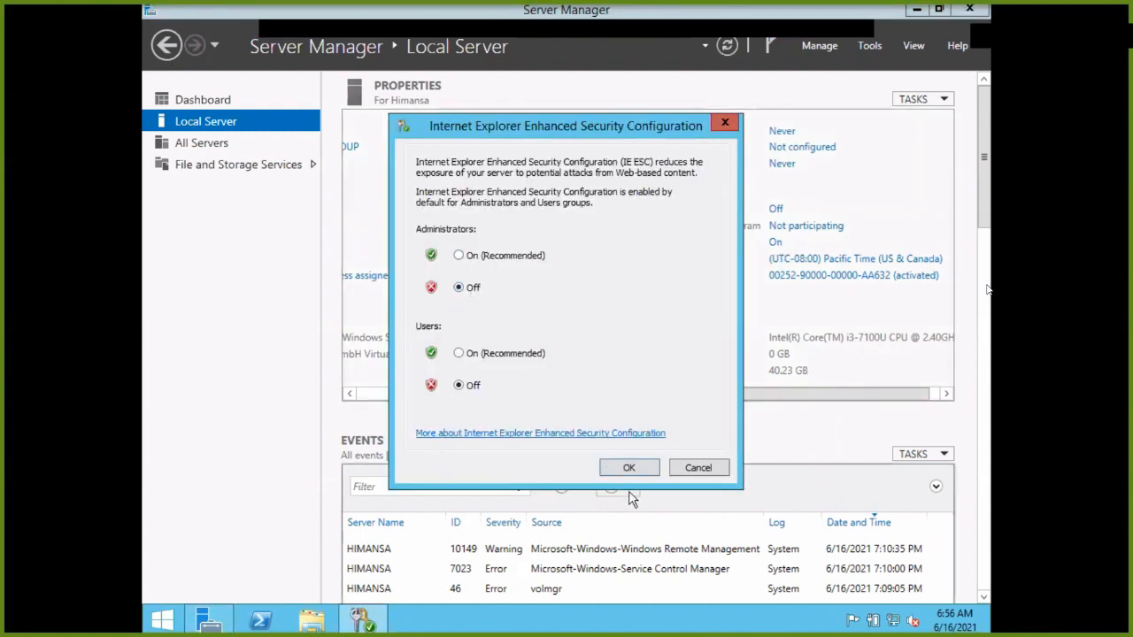
pyautogui.click(627, 469)
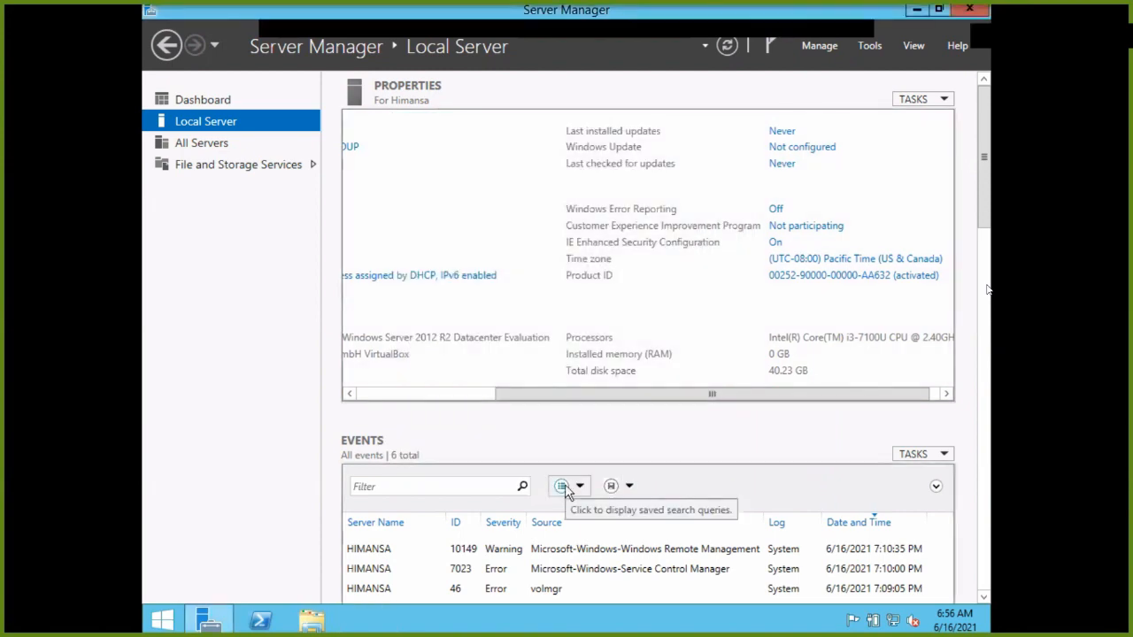
# Load google.com in Internet Explorer, decline the Chrome suggestion, then close the browser.
pyautogui.press('super')
pyautogui.click(396, 403)
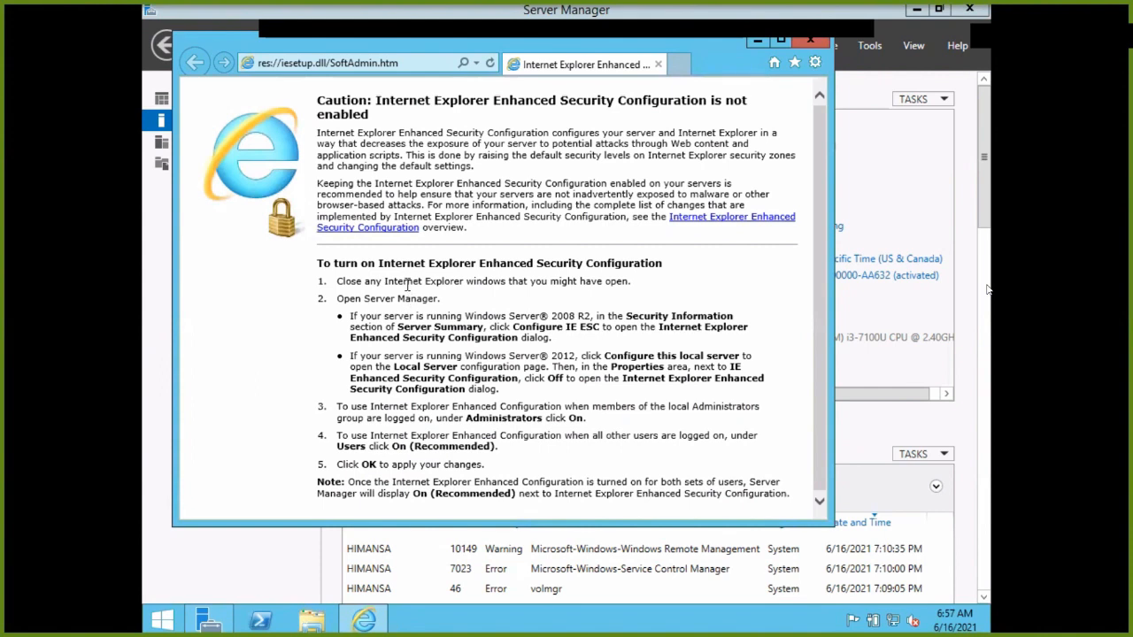
pyautogui.click(361, 65)
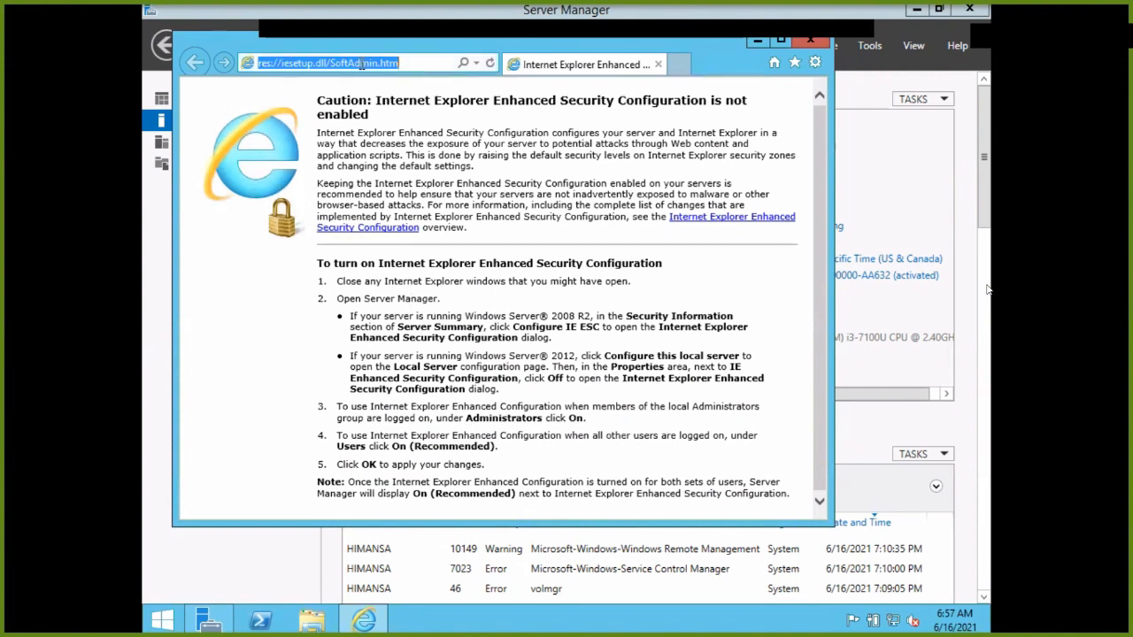
pyautogui.write('goo')
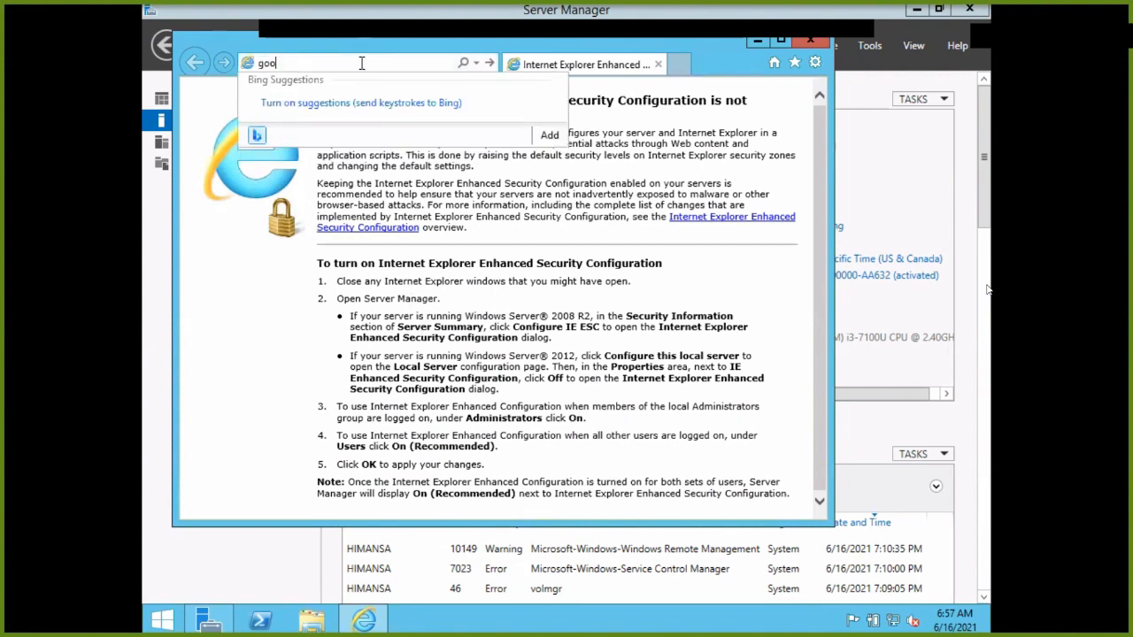
pyautogui.write('gle.com')
pyautogui.press('Return')
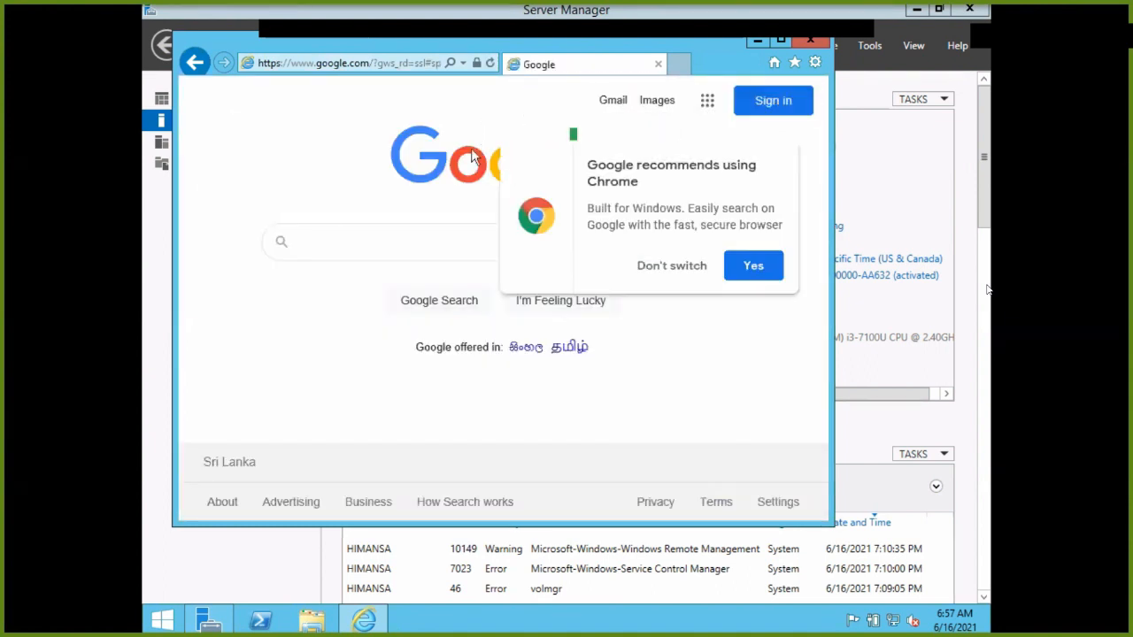
pyautogui.click(677, 268)
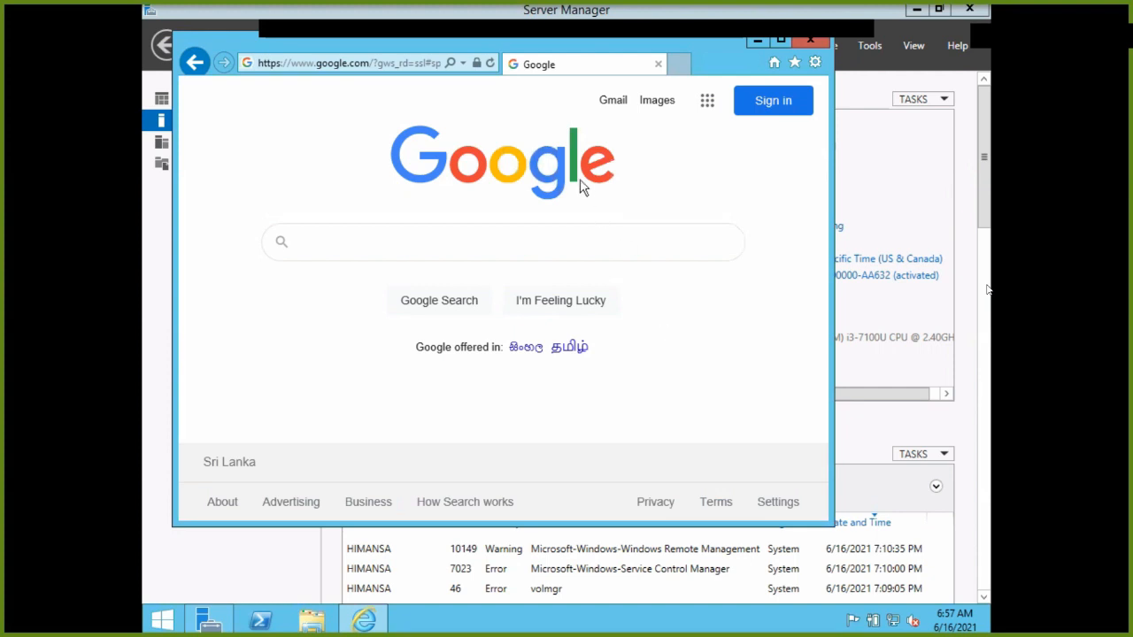
pyautogui.click(799, 47)
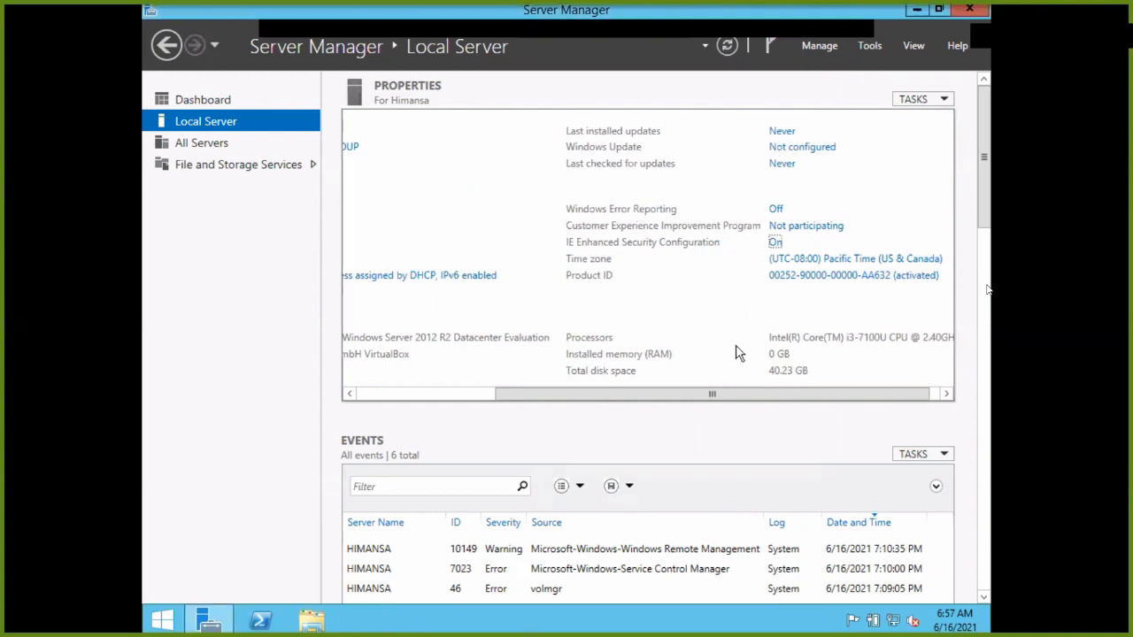
# Open the IPv4 properties of the Ethernet adapter from Network Connections.
pyautogui.moveTo(714, 398); pyautogui.dragTo(523, 392)
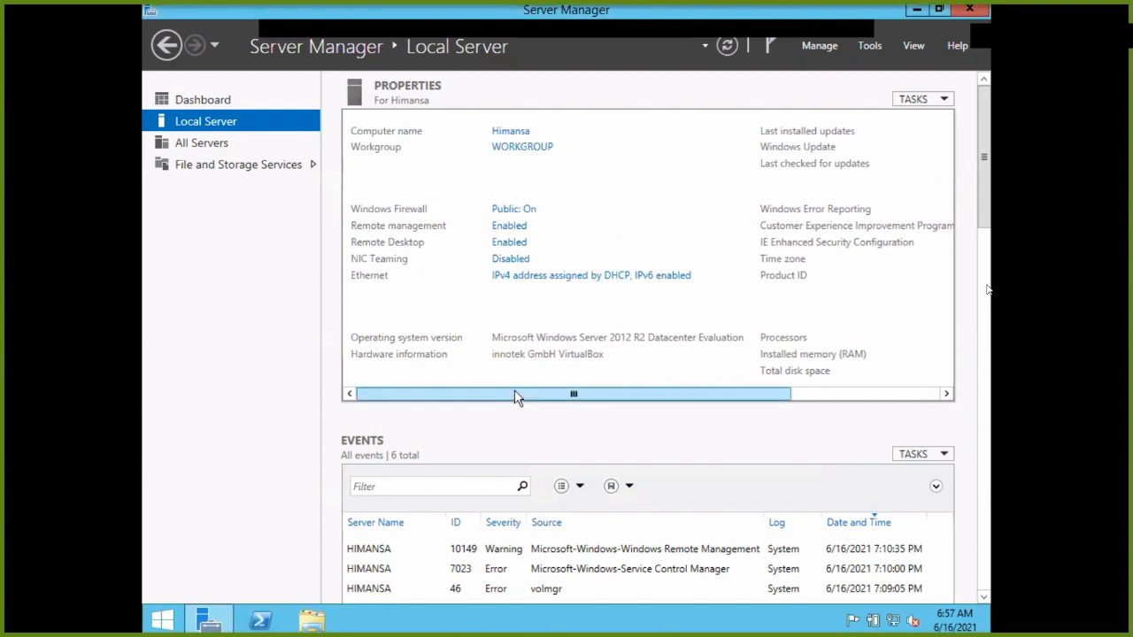
pyautogui.click(524, 278)
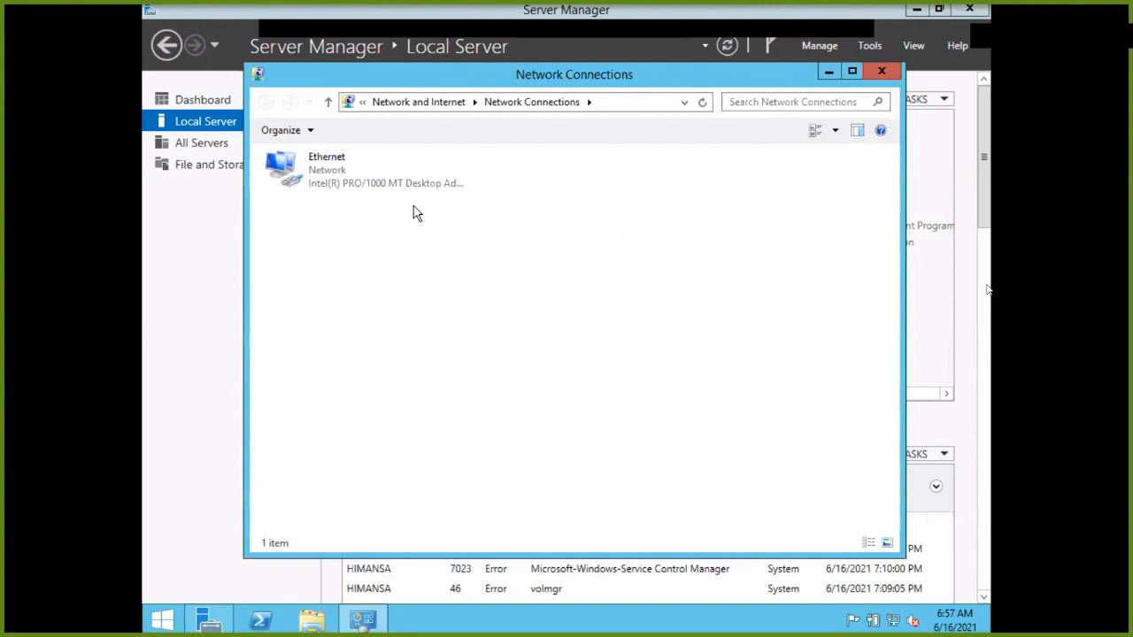
pyautogui.rightClick(389, 184)
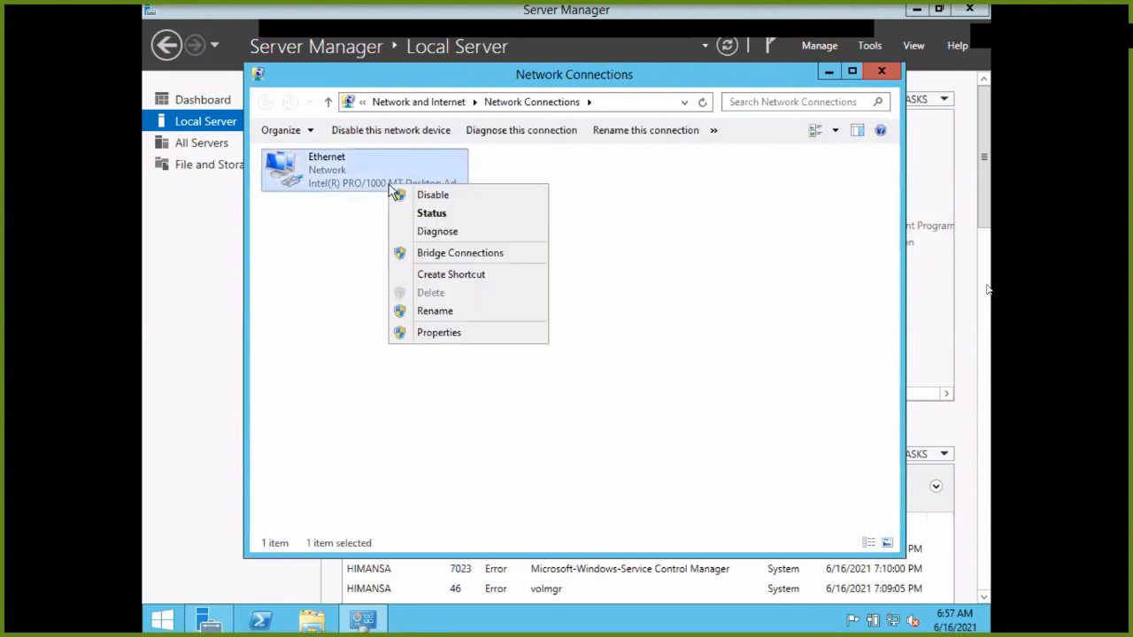
pyautogui.click(434, 332)
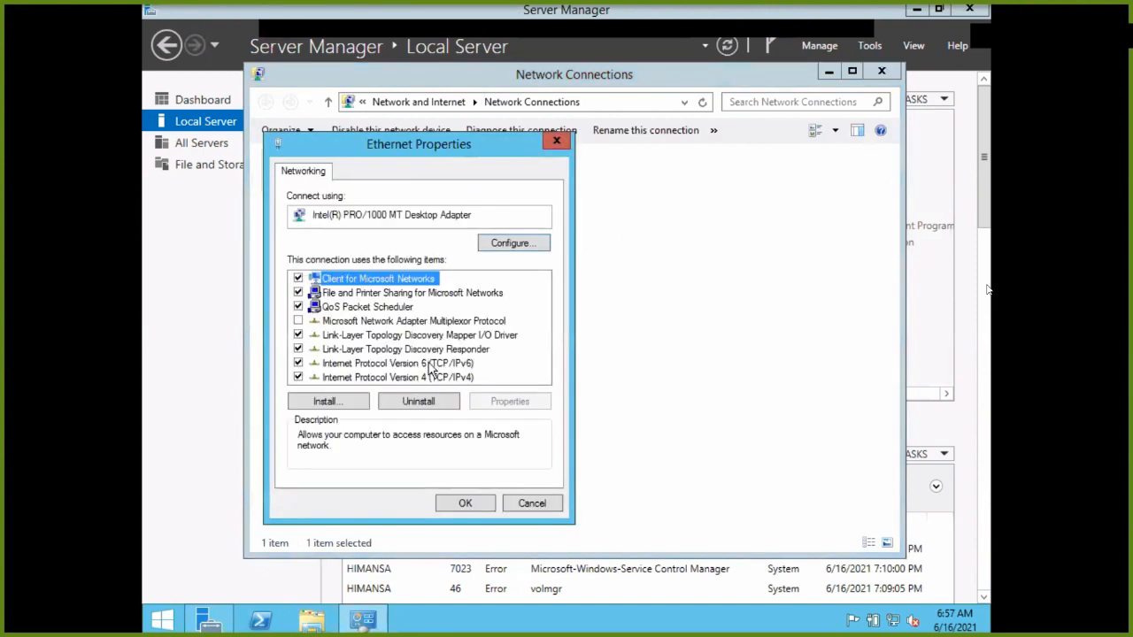
pyautogui.doubleClick(429, 379)
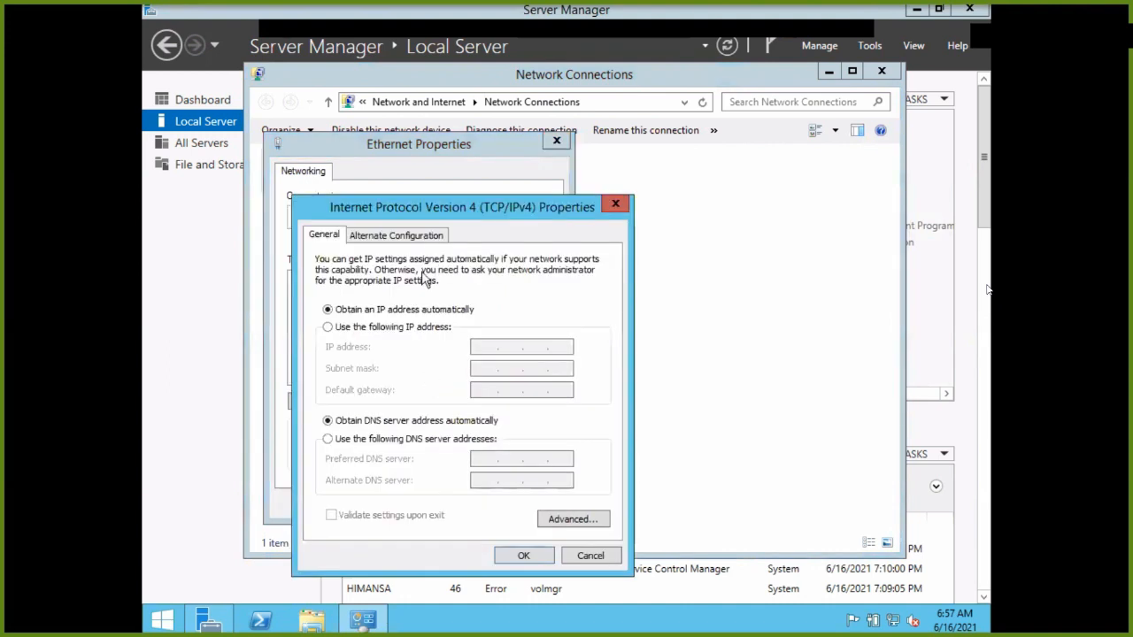
pyautogui.moveTo(433, 217); pyautogui.dragTo(635, 179)
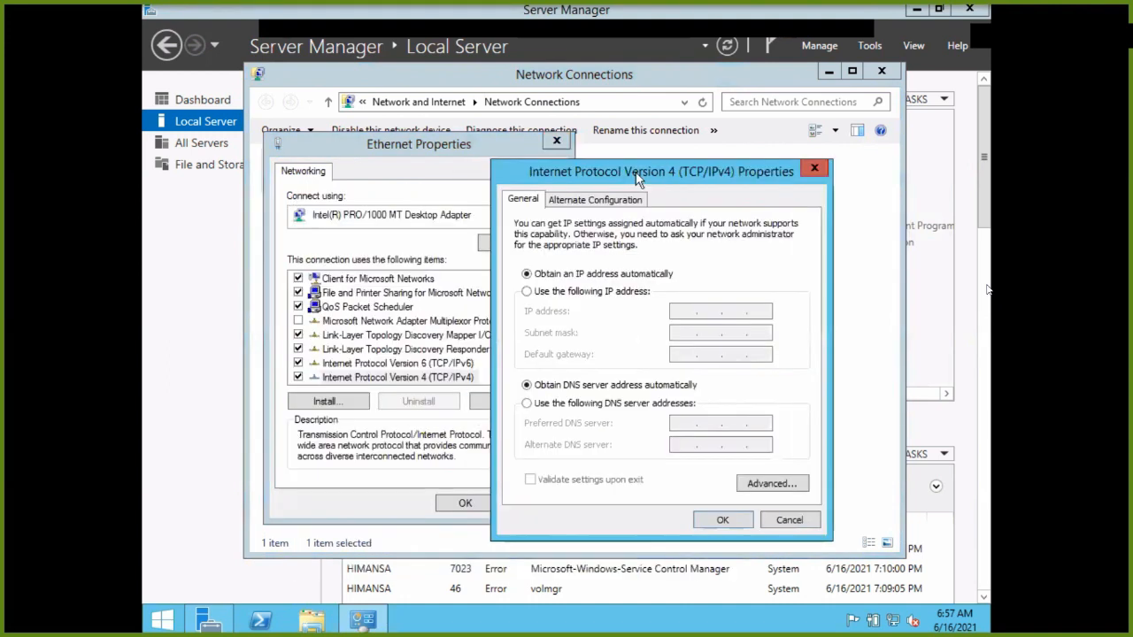
# Use static IP address 192.168.10.1 with subnet mask 255.255.255.0.
pyautogui.click(573, 293)
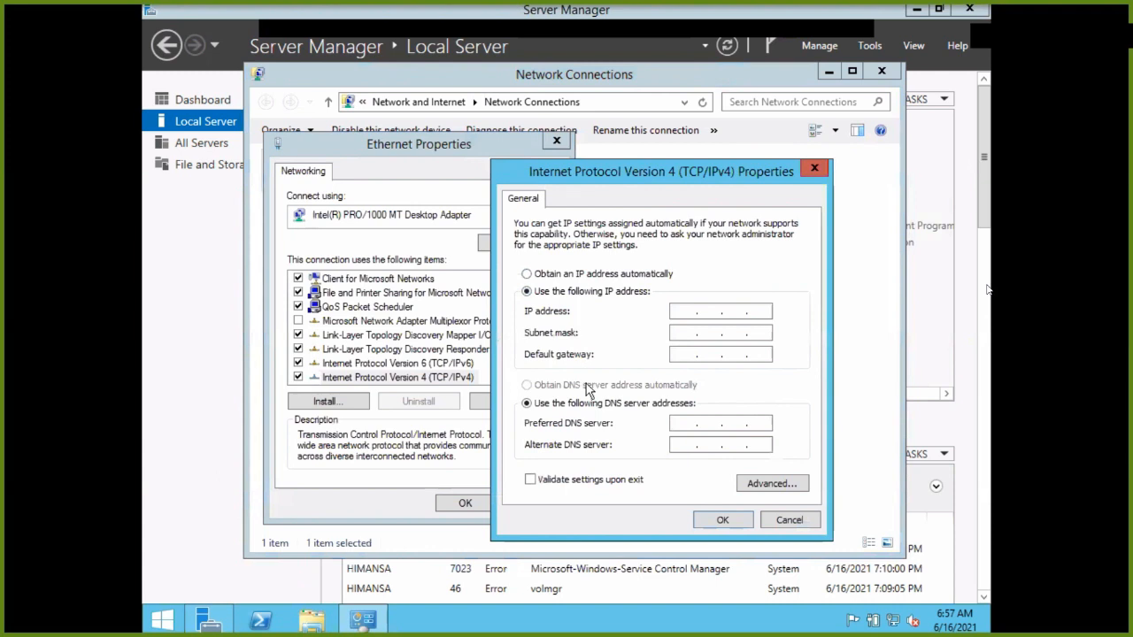
pyautogui.click(713, 308)
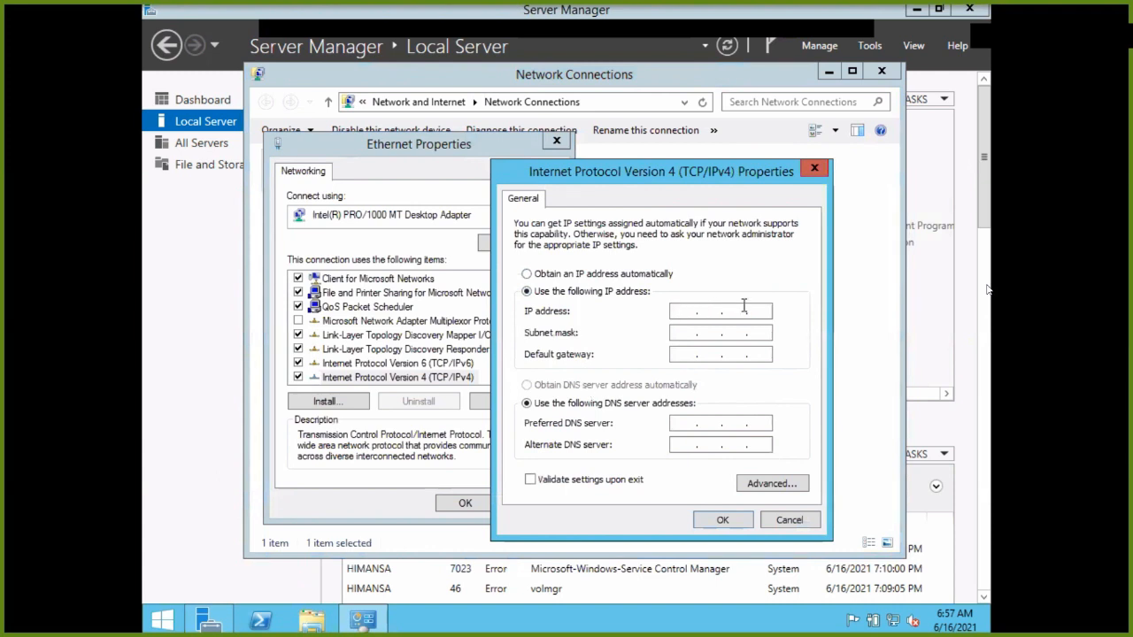
pyautogui.write('192 . 168 .  .')
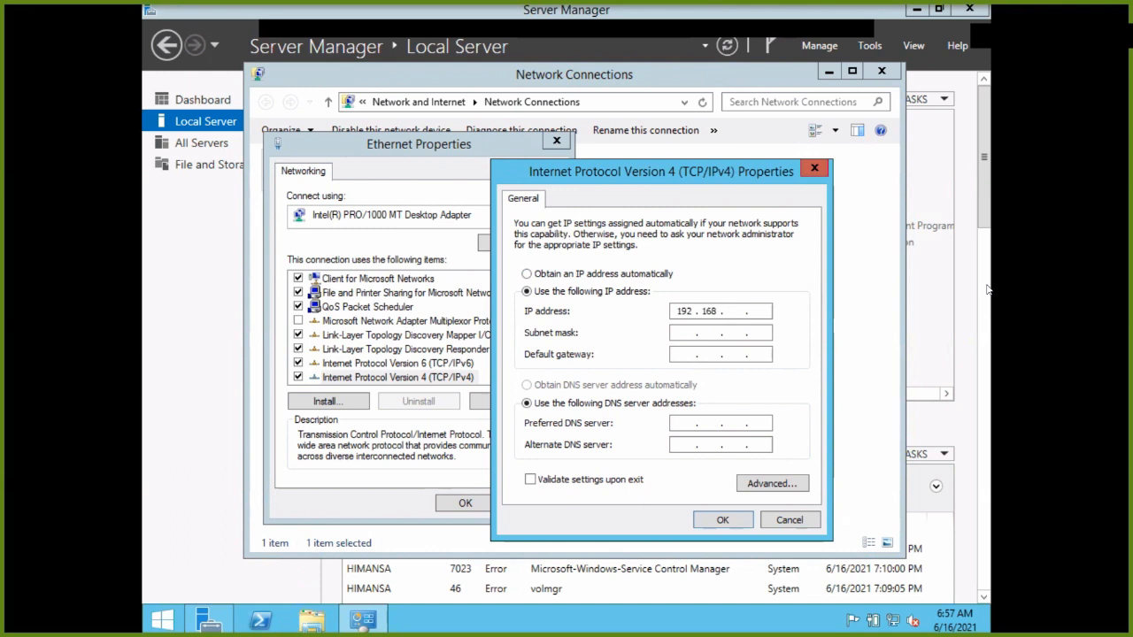
pyautogui.write('101')
pyautogui.moveTo(737, 312); pyautogui.dragTo(755, 317)
pyautogui.press('BackSpace')
pyautogui.click(766, 311)
pyautogui.write('1')
pyautogui.click(693, 333)
# Set alternate DNS server 8.8.8.8, save the adapter settings, and close Network Connections.
pyautogui.click(687, 423)
pyautogui.click(685, 445)
pyautogui.write('88')
pyautogui.press('BackSpace')
pyautogui.write('8 . 8 . 8')
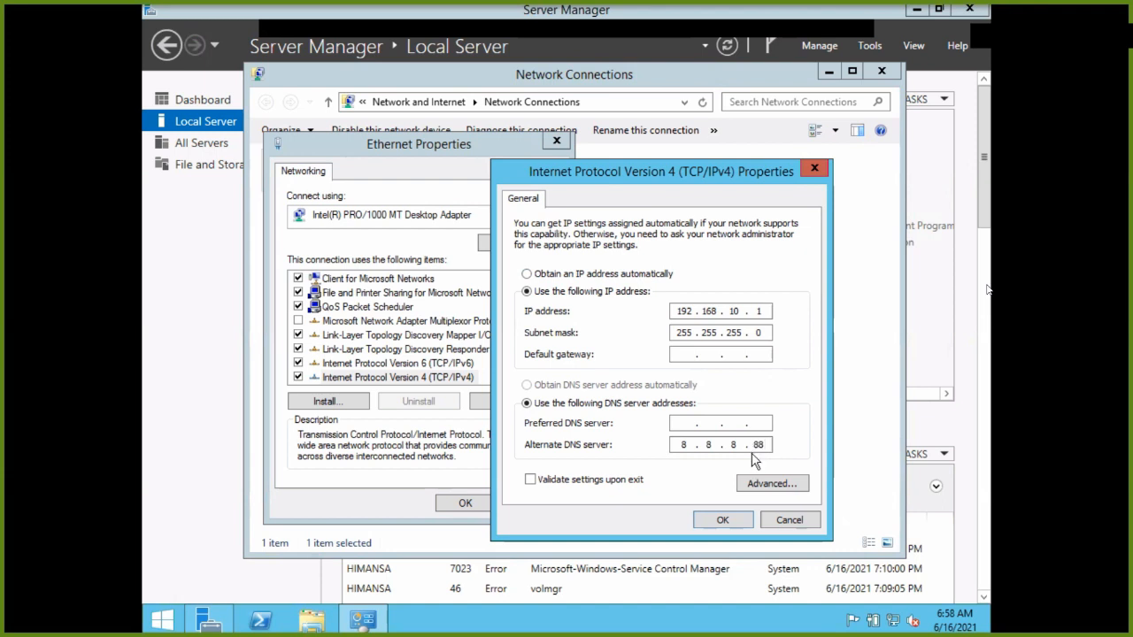
pyautogui.click(720, 523)
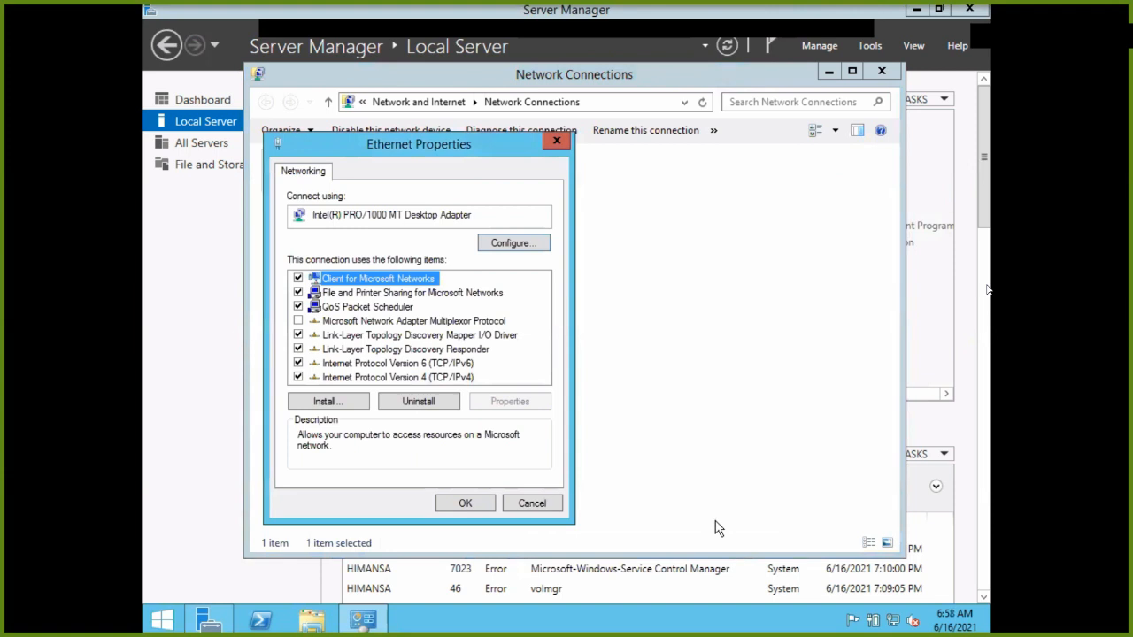
pyautogui.click(479, 511)
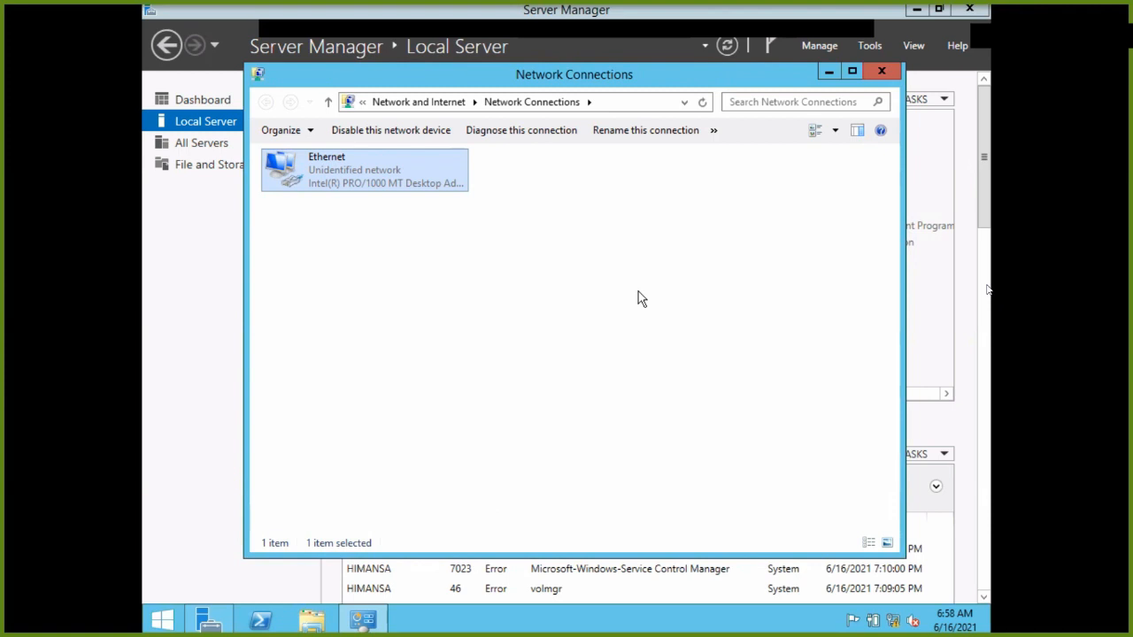
pyautogui.moveTo(751, 78); pyautogui.dragTo(655, 95)
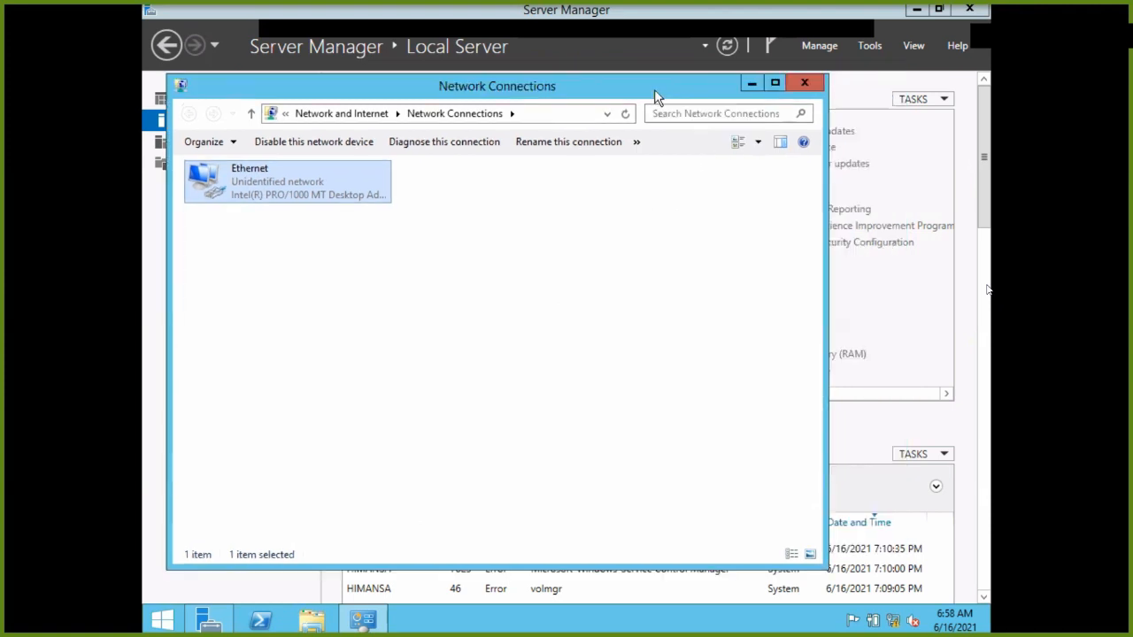
pyautogui.click(801, 85)
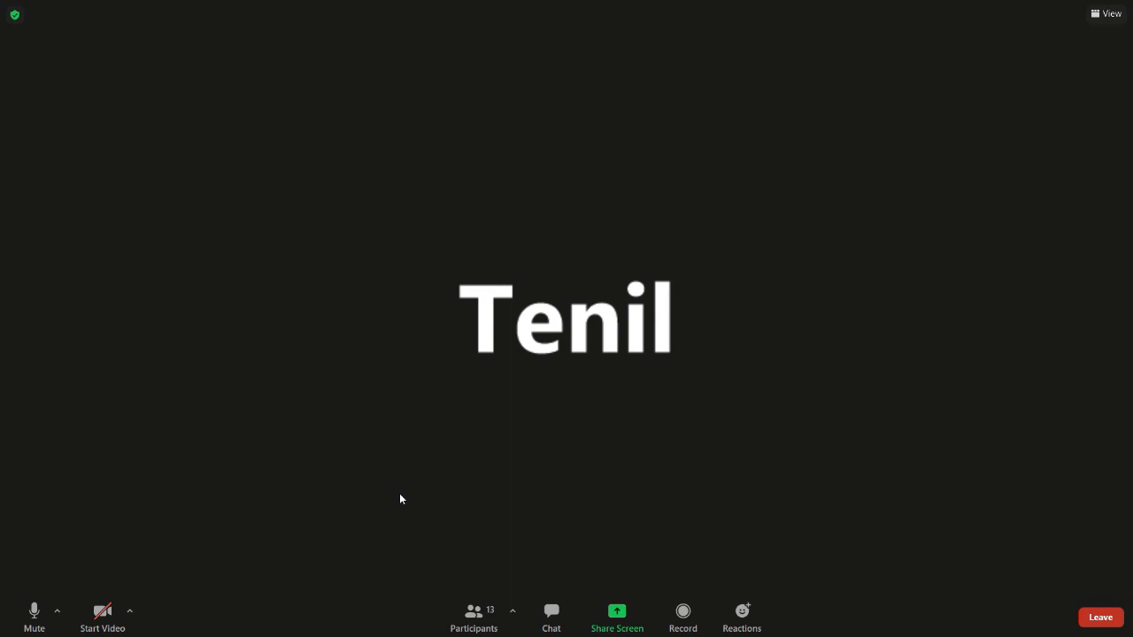
# Share the entire screen in the Zoom meeting.
pyautogui.click(607, 612)
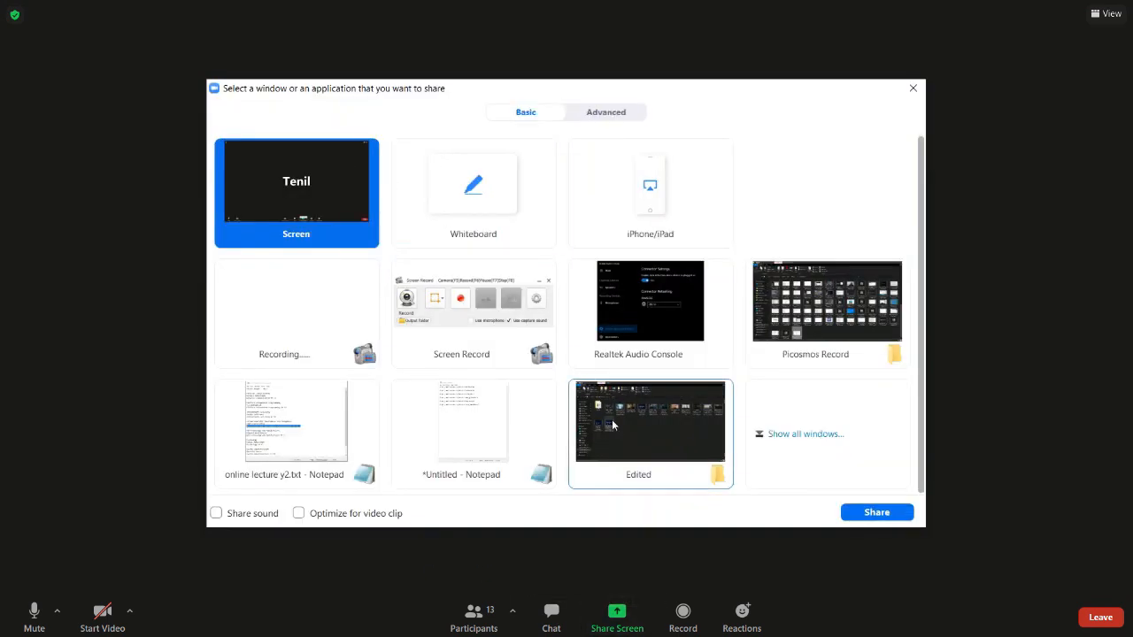
pyautogui.click(879, 512)
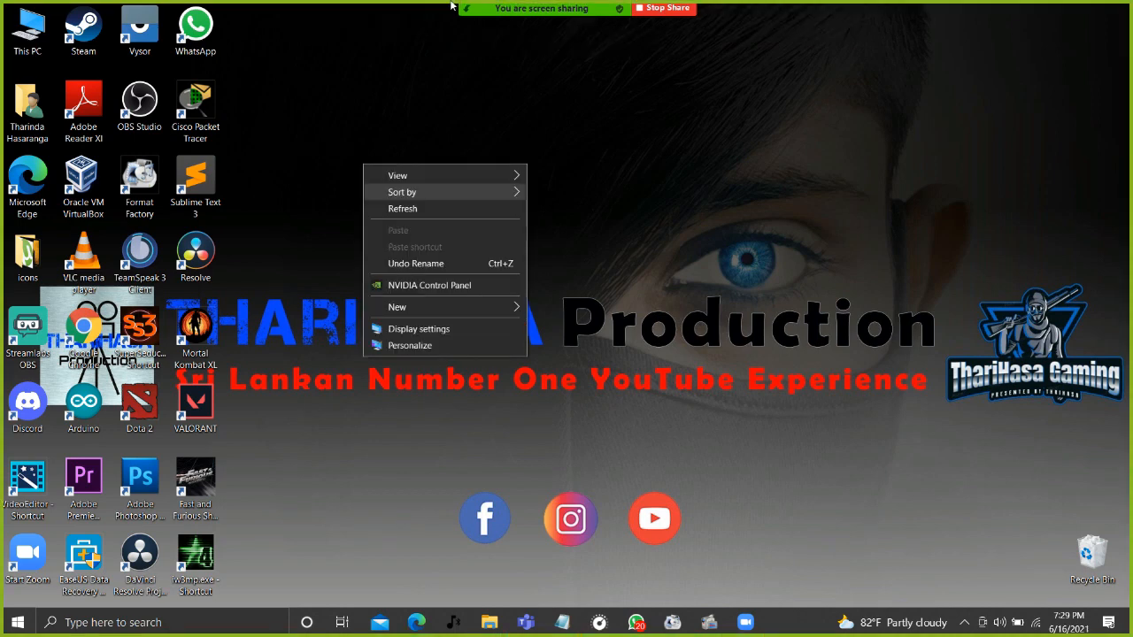
# Refresh the Windows 10 desktop twice.
pyautogui.click(402, 208)
pyautogui.rightClick(299, 176)
pyautogui.click(336, 221)
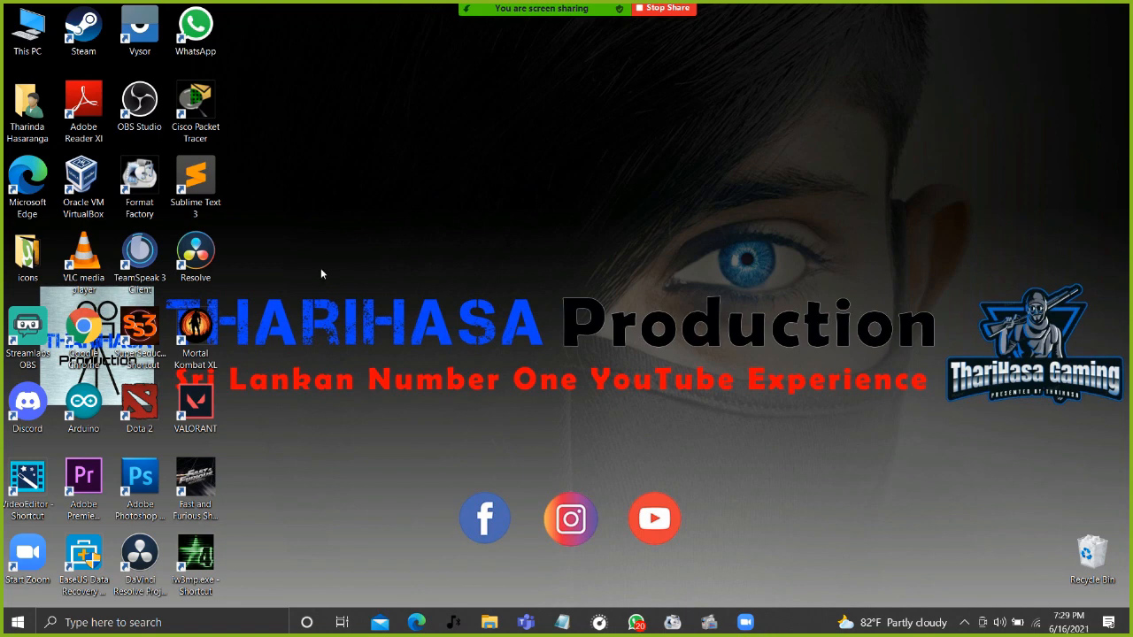
# Open This PC in File Explorer and bring up its System properties page.
pyautogui.rightClick(14, 31)
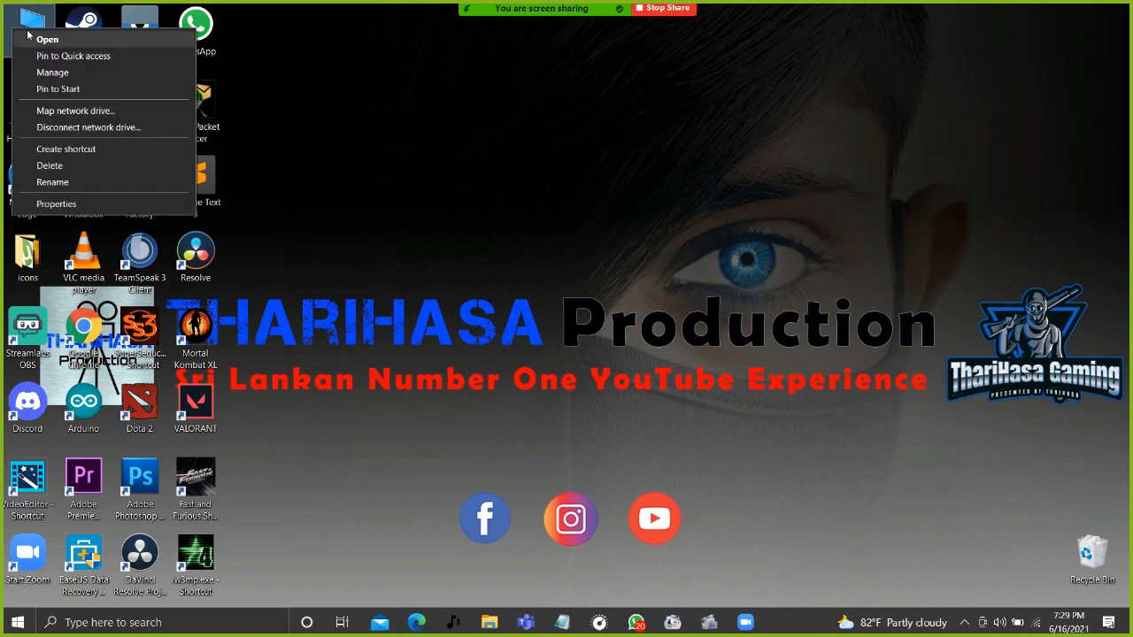
pyautogui.click(90, 202)
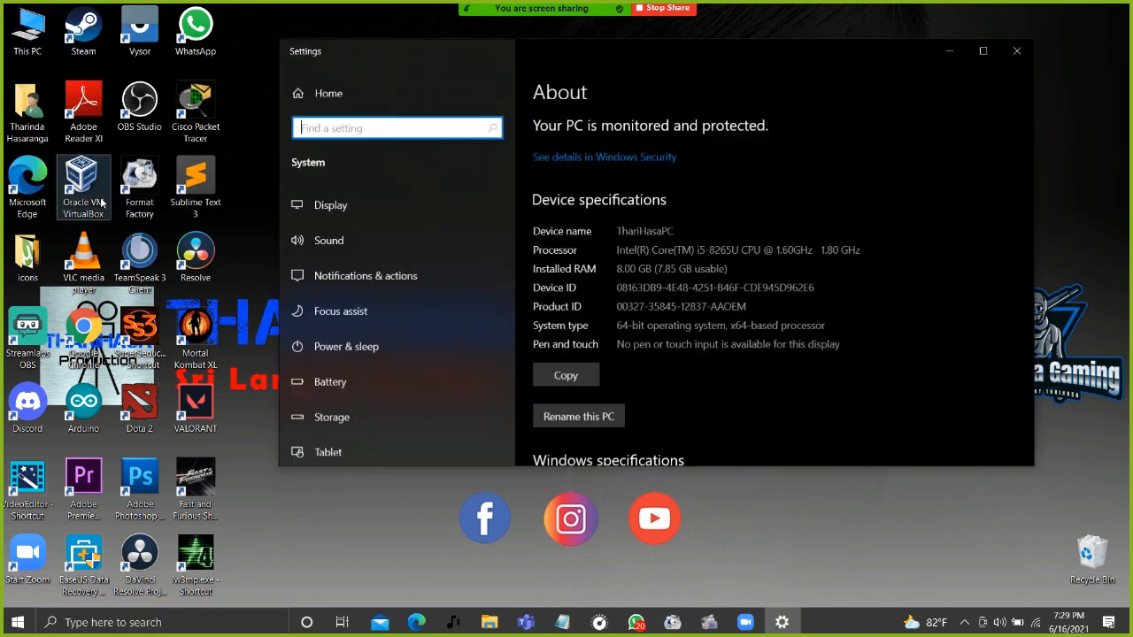
pyautogui.scroll(-5, 326, 209)
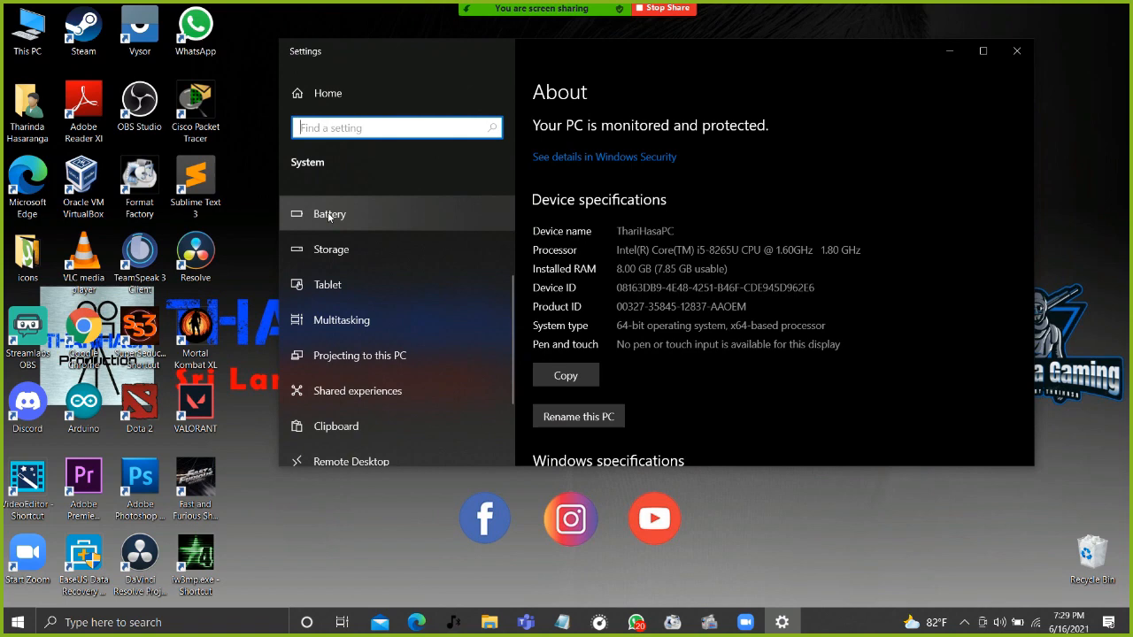
pyautogui.scroll(-2, 328, 214)
pyautogui.scroll(2, 395, 226)
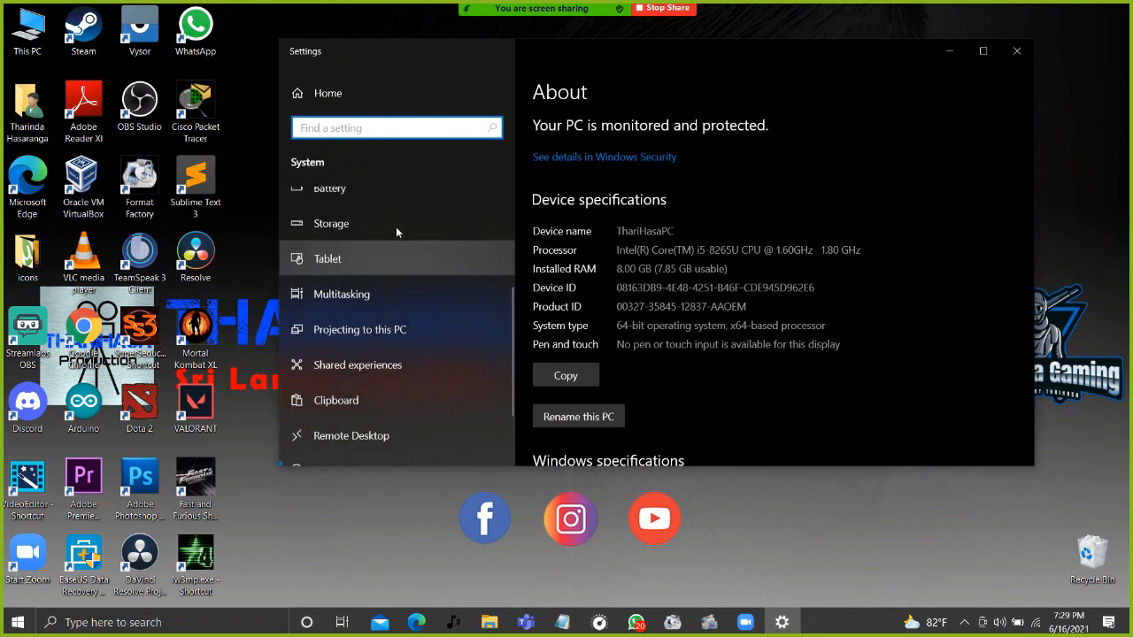
pyautogui.scroll(2, 397, 229)
pyautogui.doubleClick(27, 31)
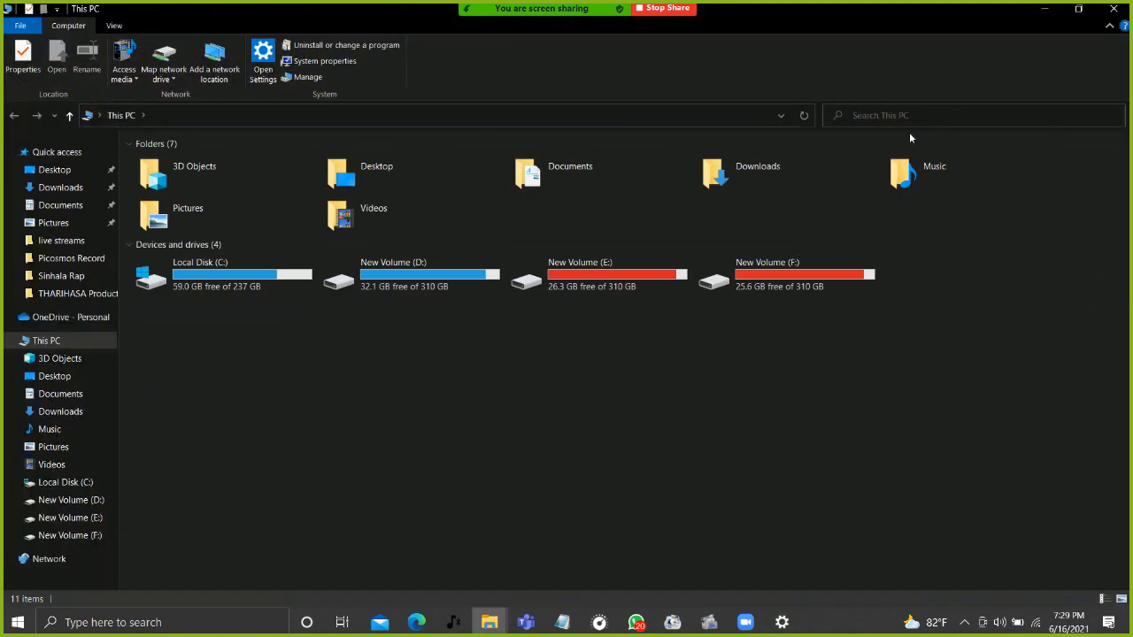
pyautogui.rightClick(803, 333)
pyautogui.click(851, 491)
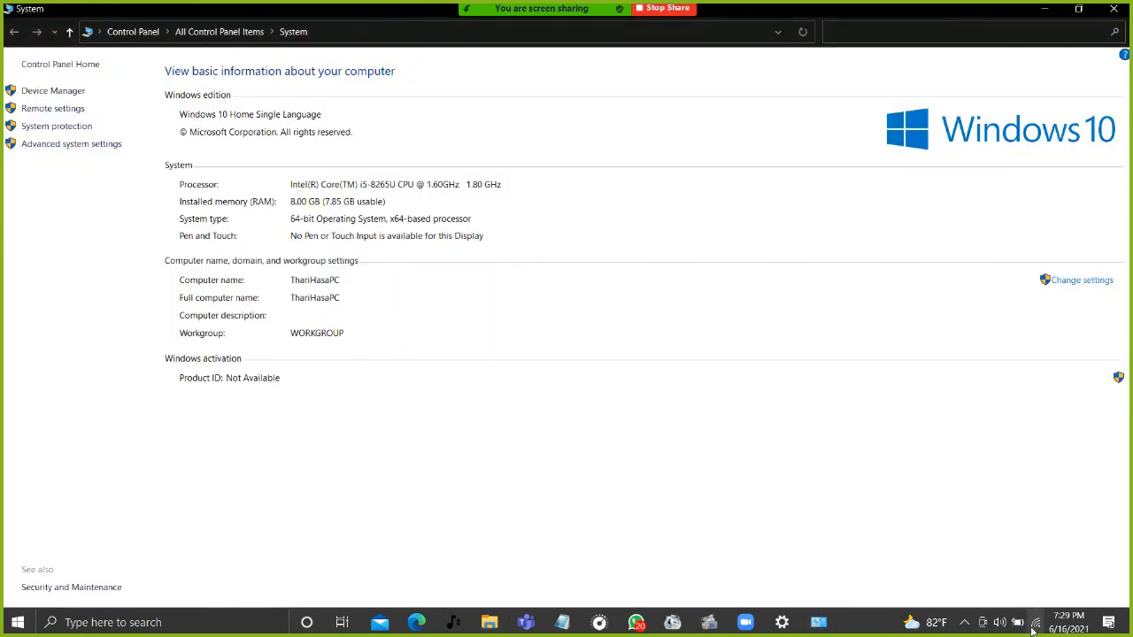
# Open Network & Internet settings from the tray icon, then close them.
pyautogui.rightClick(1035, 625)
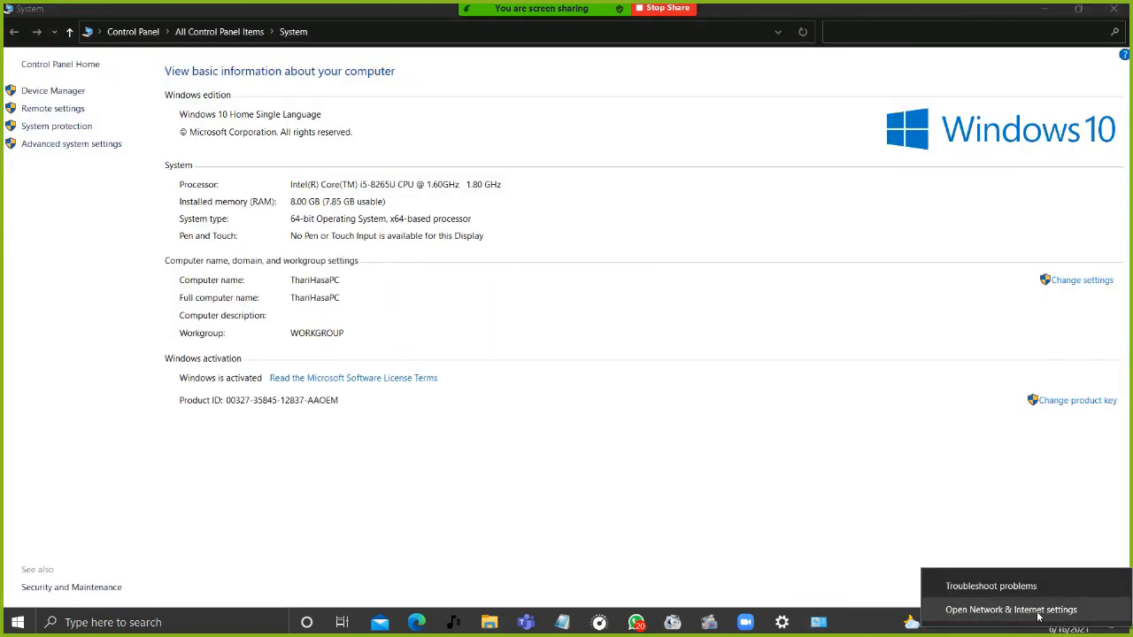
pyautogui.click(1038, 611)
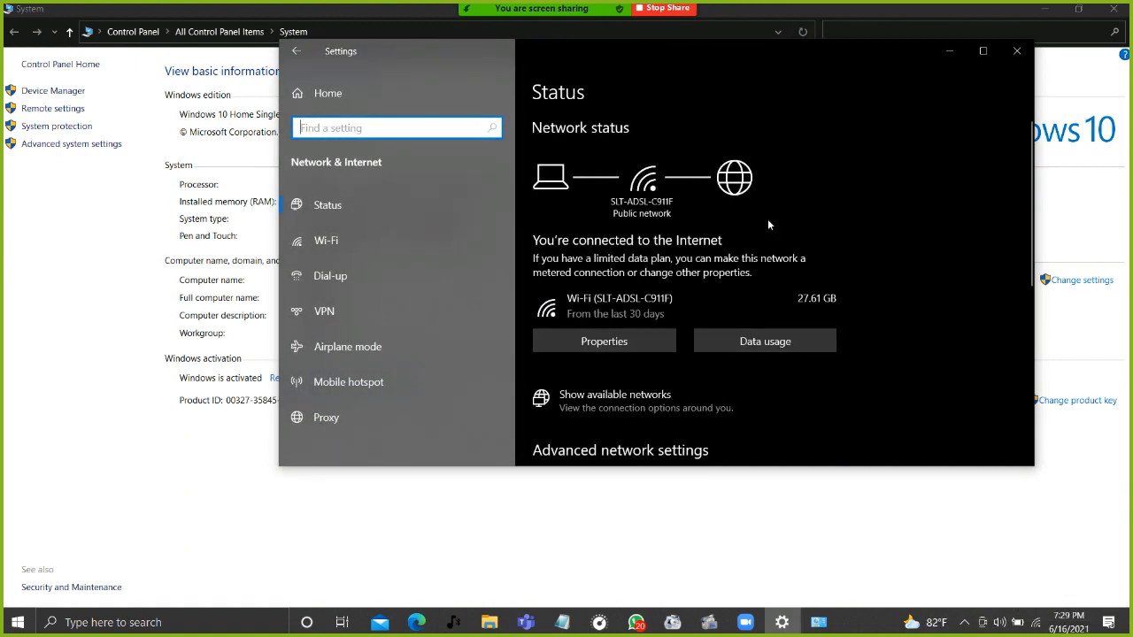
pyautogui.scroll(-1, 744, 203)
pyautogui.scroll(1, 744, 203)
pyautogui.moveTo(764, 50); pyautogui.dragTo(657, 61)
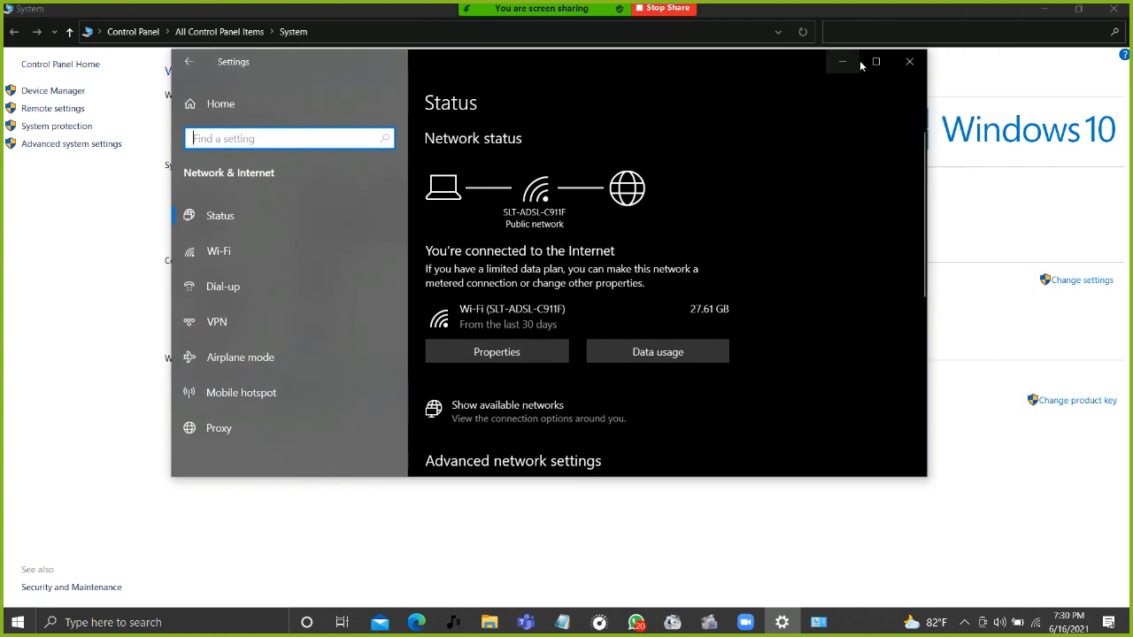
pyautogui.click(898, 62)
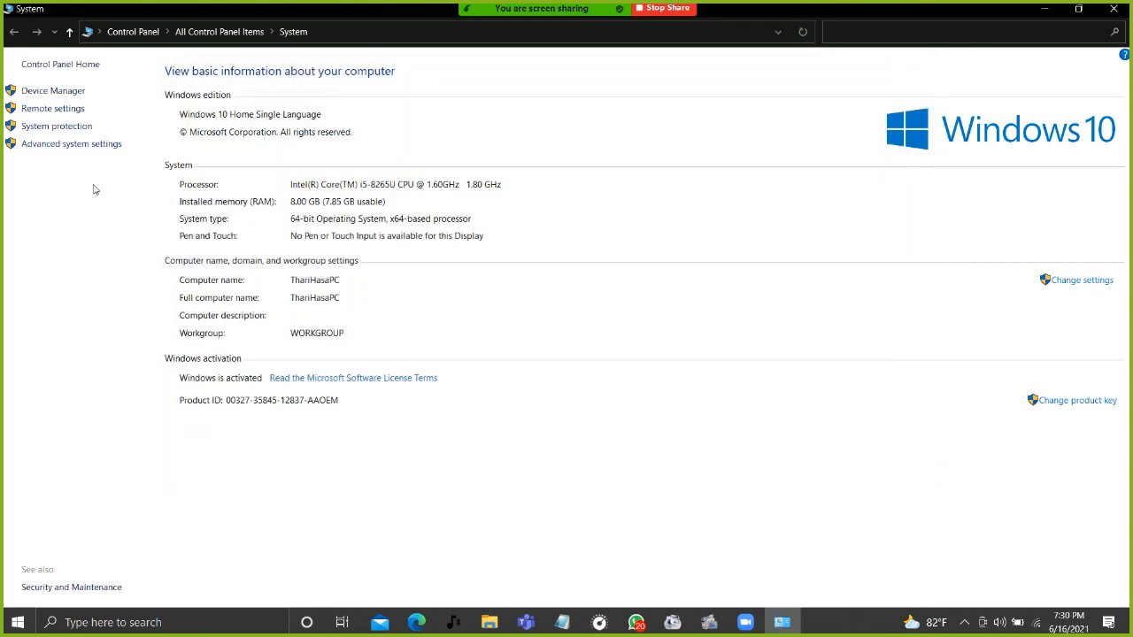
# Restore down and minimize the System window to reveal This PC.
pyautogui.click(832, 22)
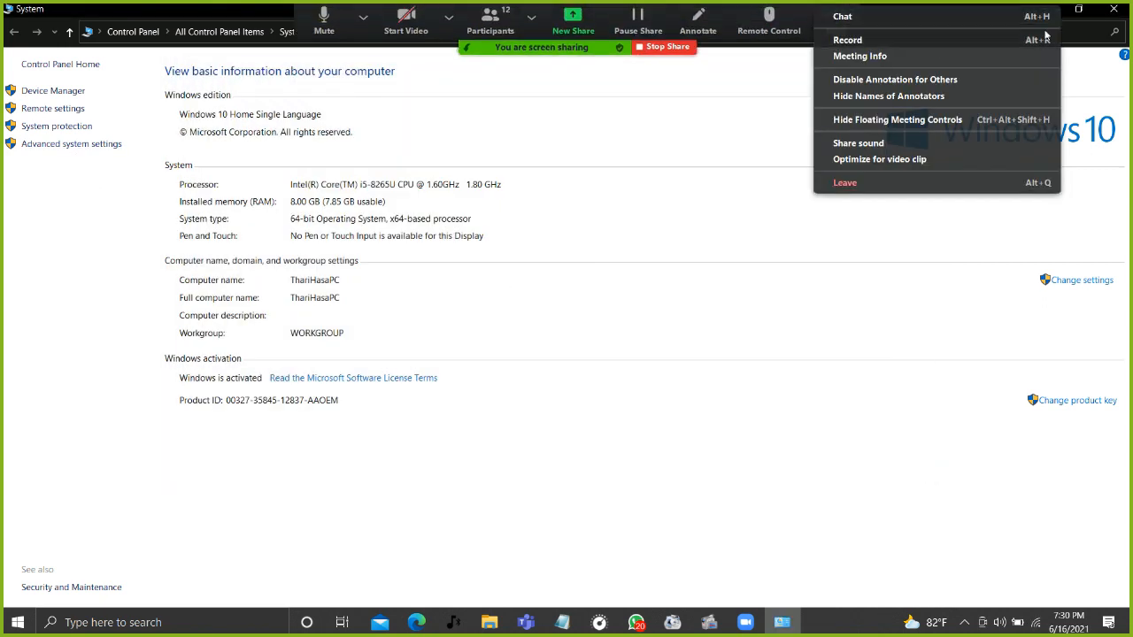
pyautogui.click(1078, 10)
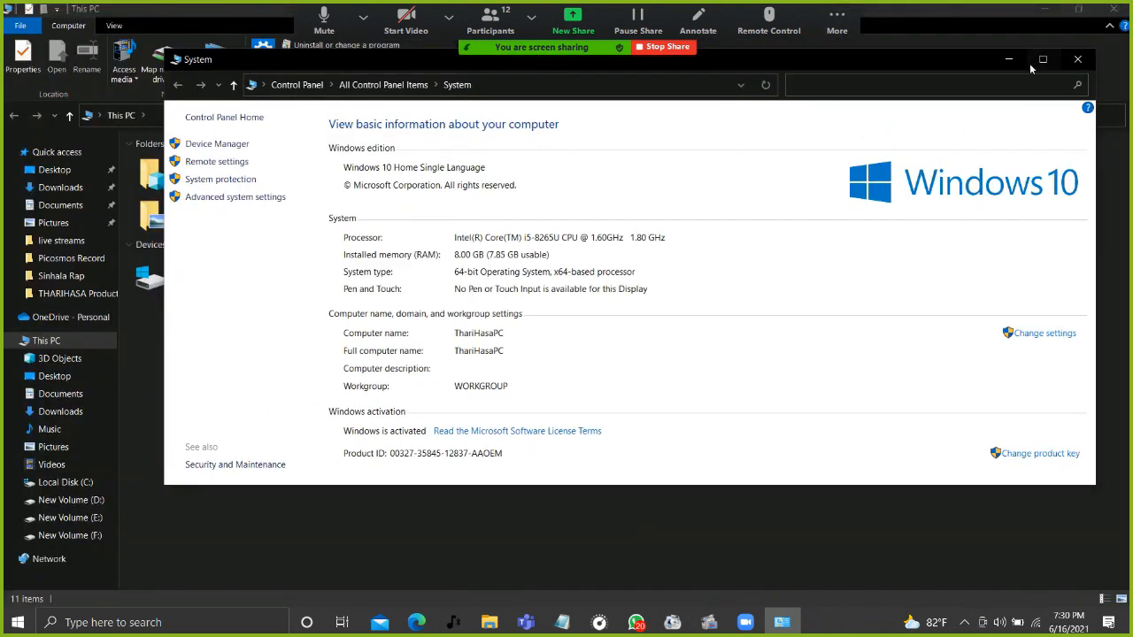
pyautogui.click(1009, 60)
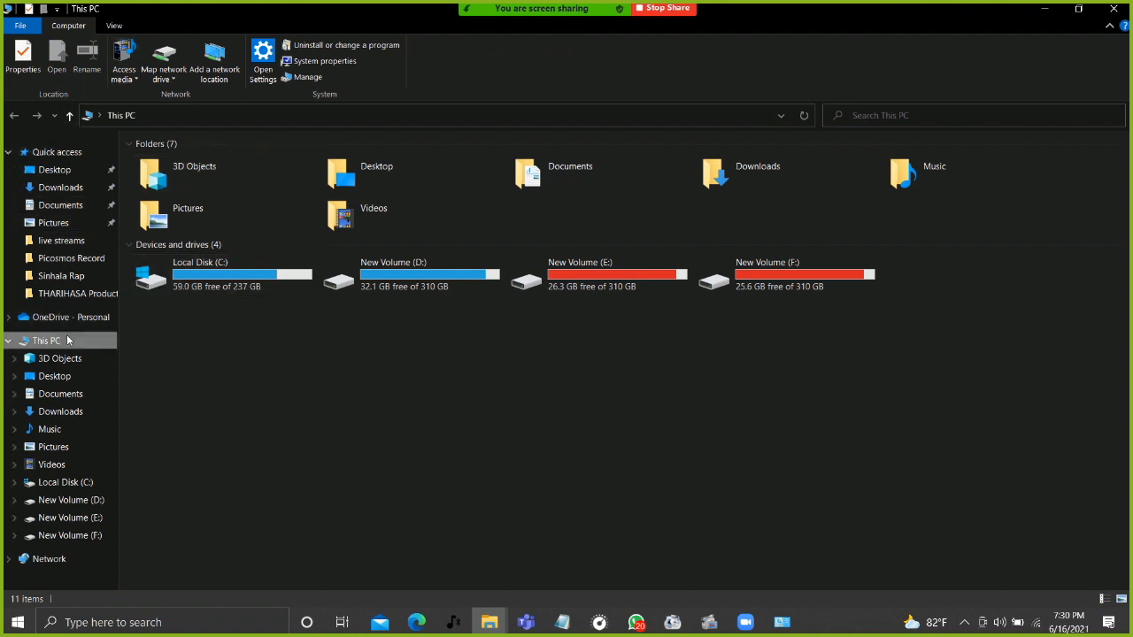
# Show the Network folder in Explorer, then open Network & Internet settings from the tray.
pyautogui.click(55, 561)
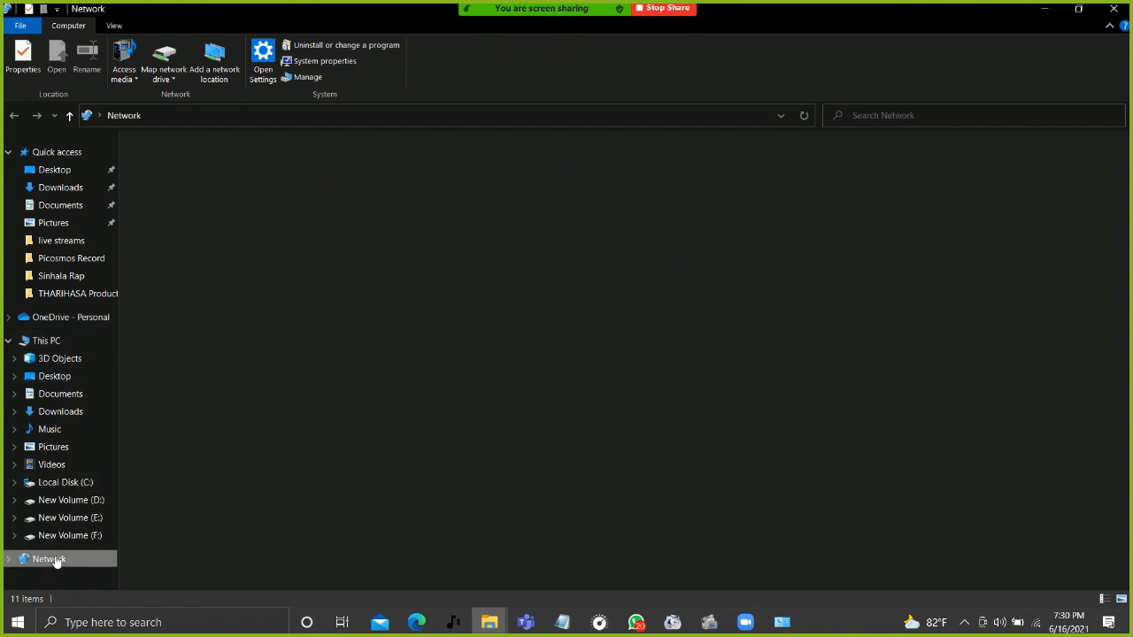
pyautogui.click(9, 560)
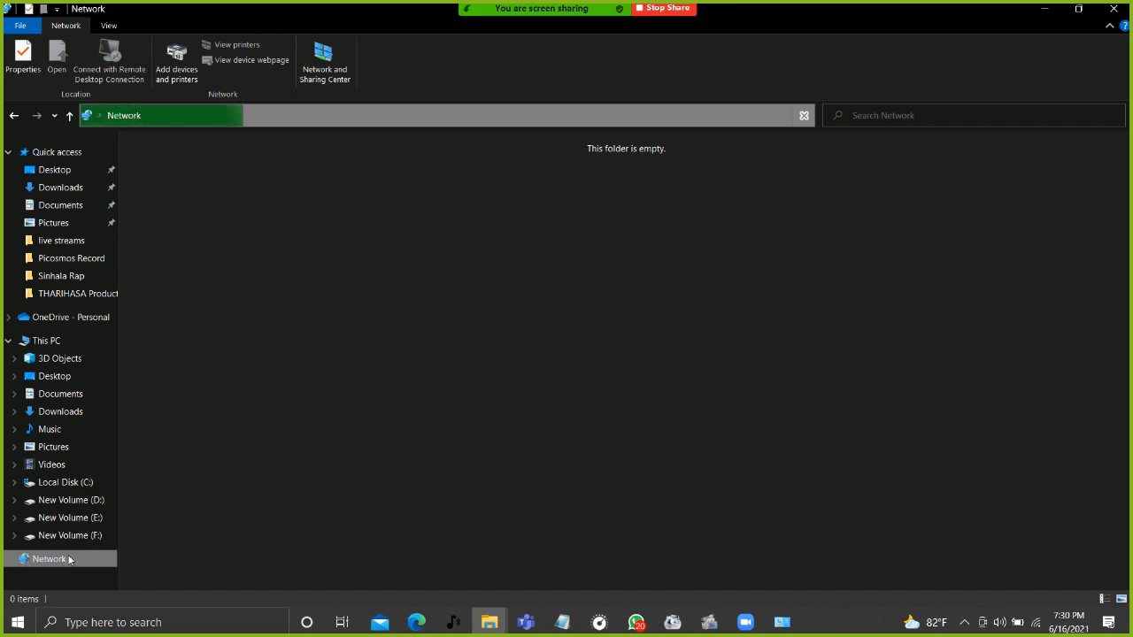
pyautogui.rightClick(70, 558)
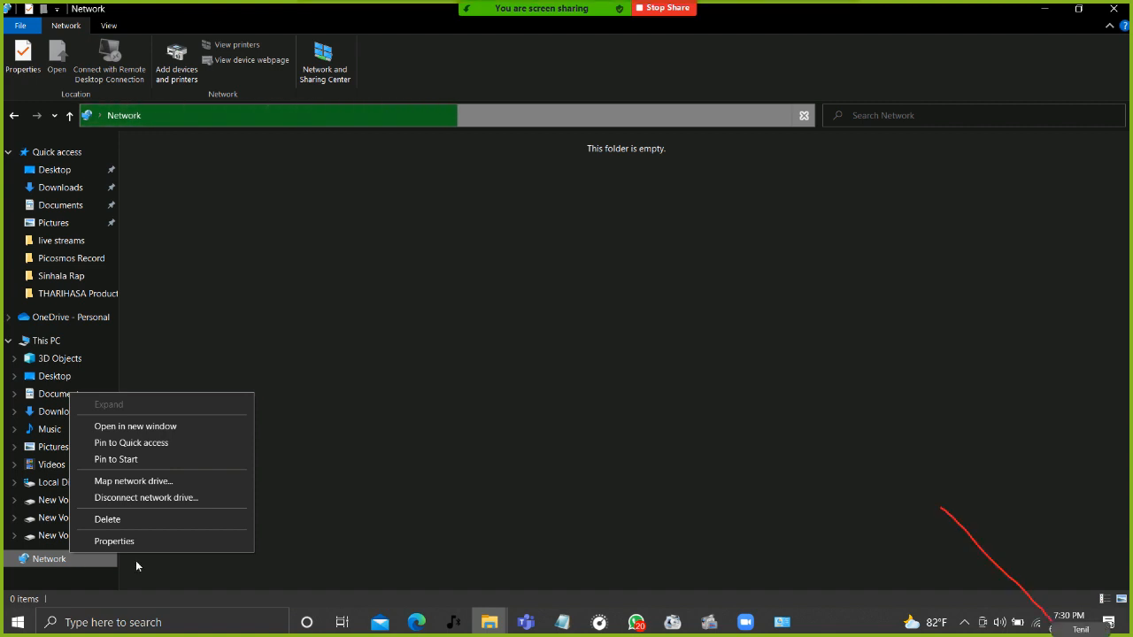
pyautogui.rightClick(1037, 624)
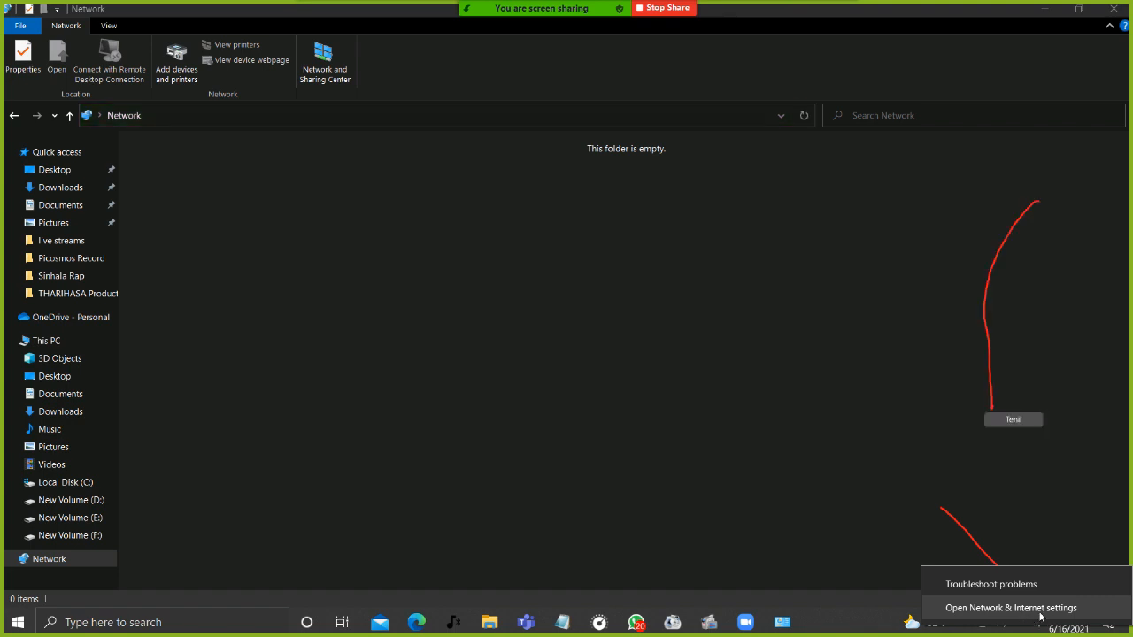
pyautogui.click(1039, 611)
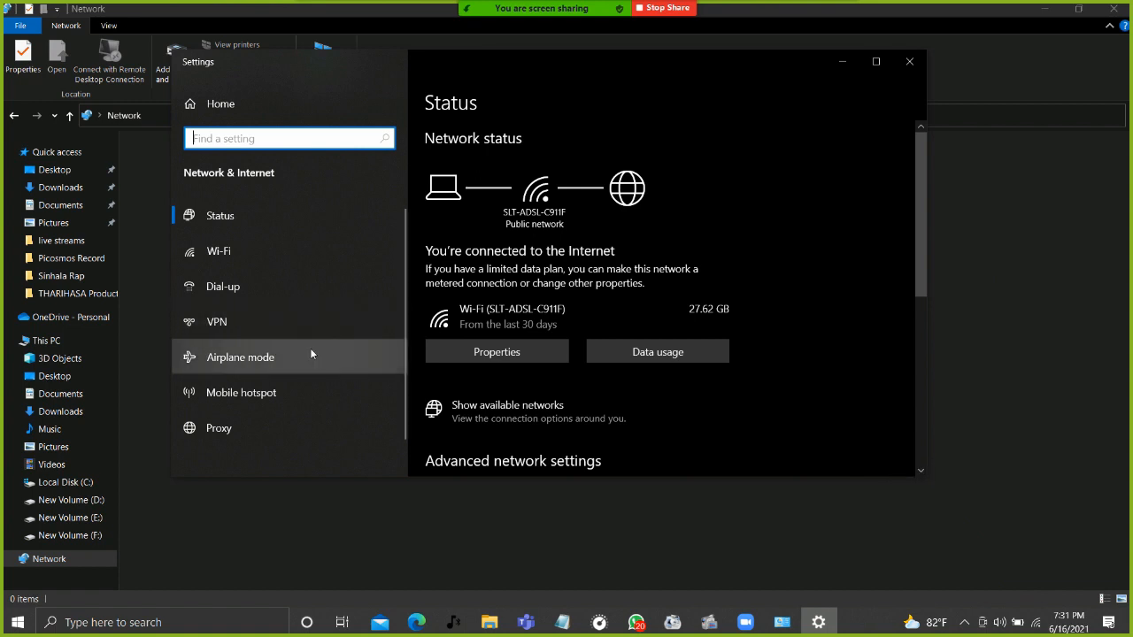
# Enlarge the Settings window and open Change adapter options to list the network adapters.
pyautogui.moveTo(171, 51); pyautogui.dragTo(128, 23)
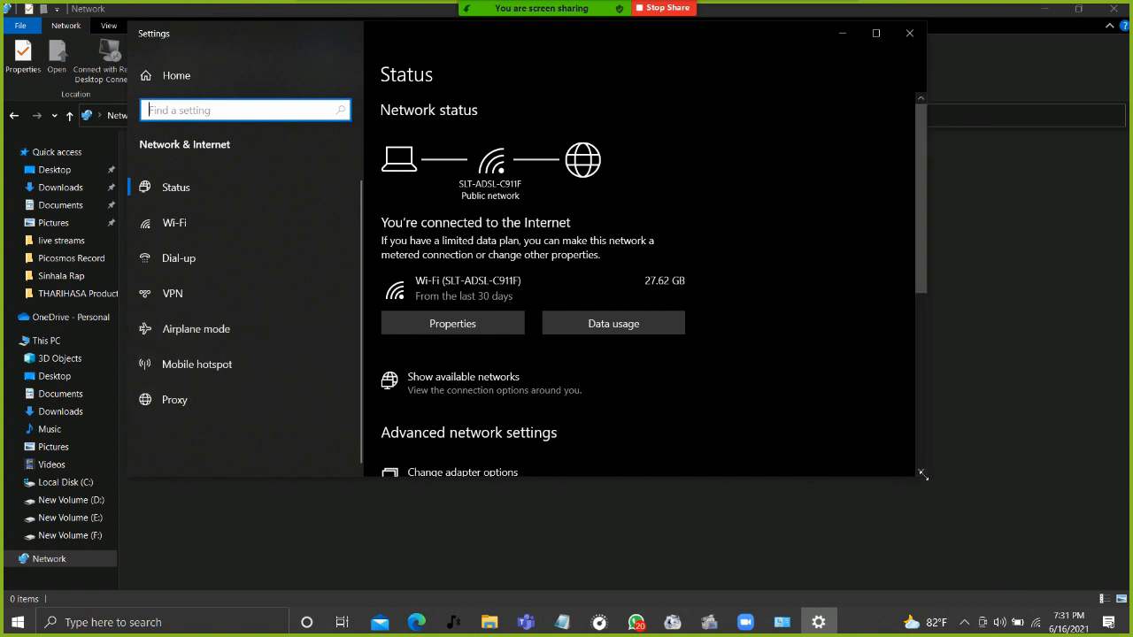
pyautogui.moveTo(924, 475); pyautogui.dragTo(953, 503)
pyautogui.scroll(-5, 744, 363)
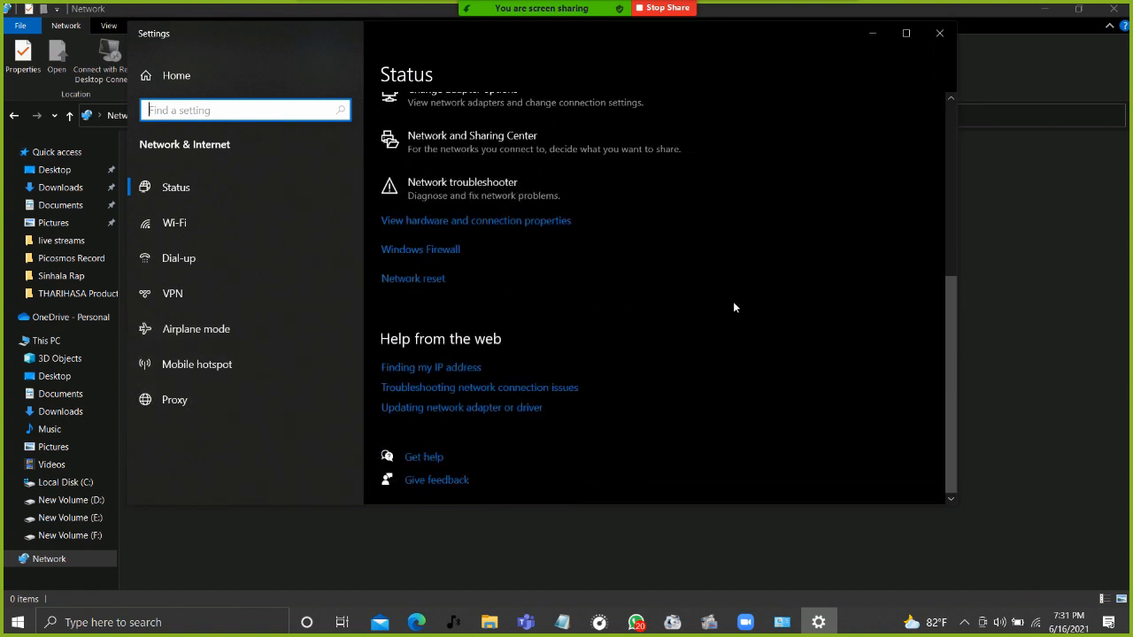
pyautogui.scroll(4, 722, 290)
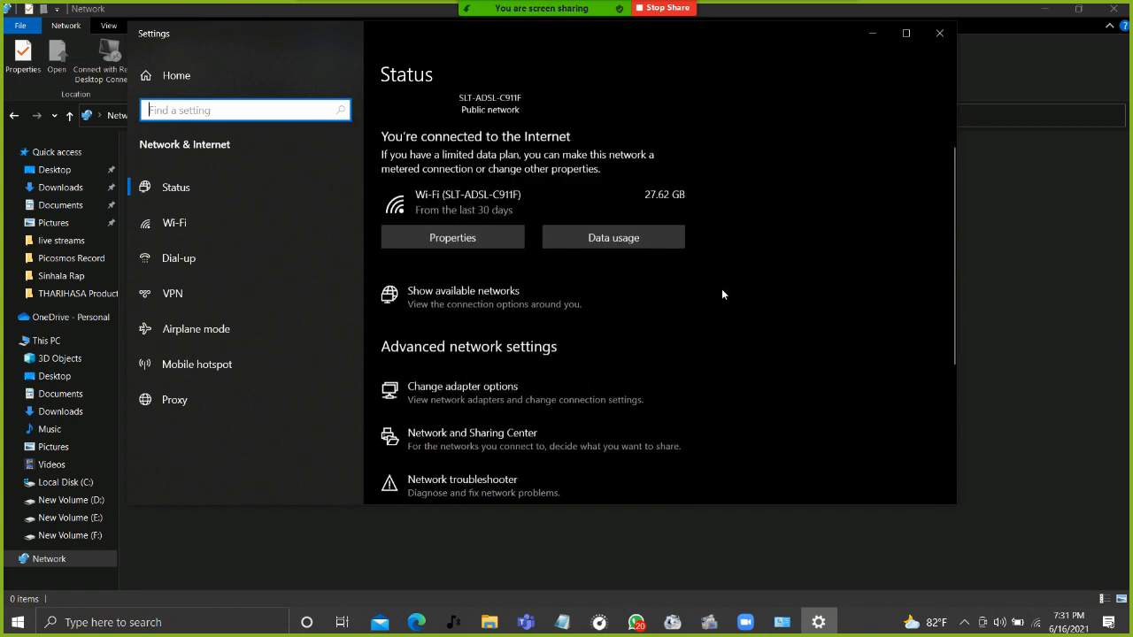
pyautogui.scroll(-4, 722, 290)
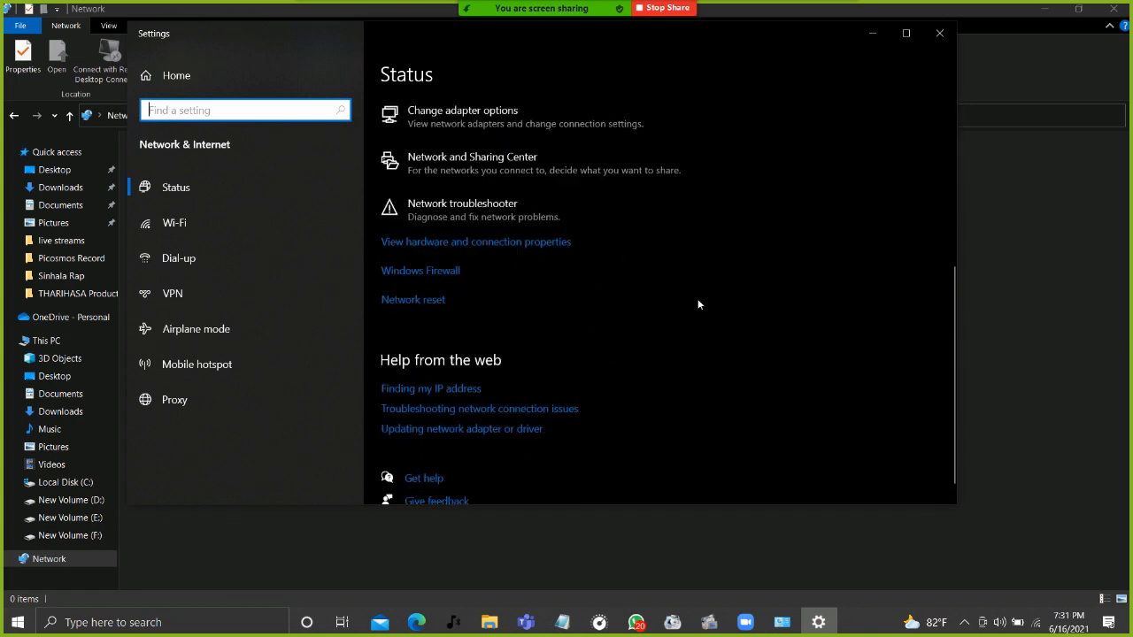
pyautogui.scroll(-1, 672, 296)
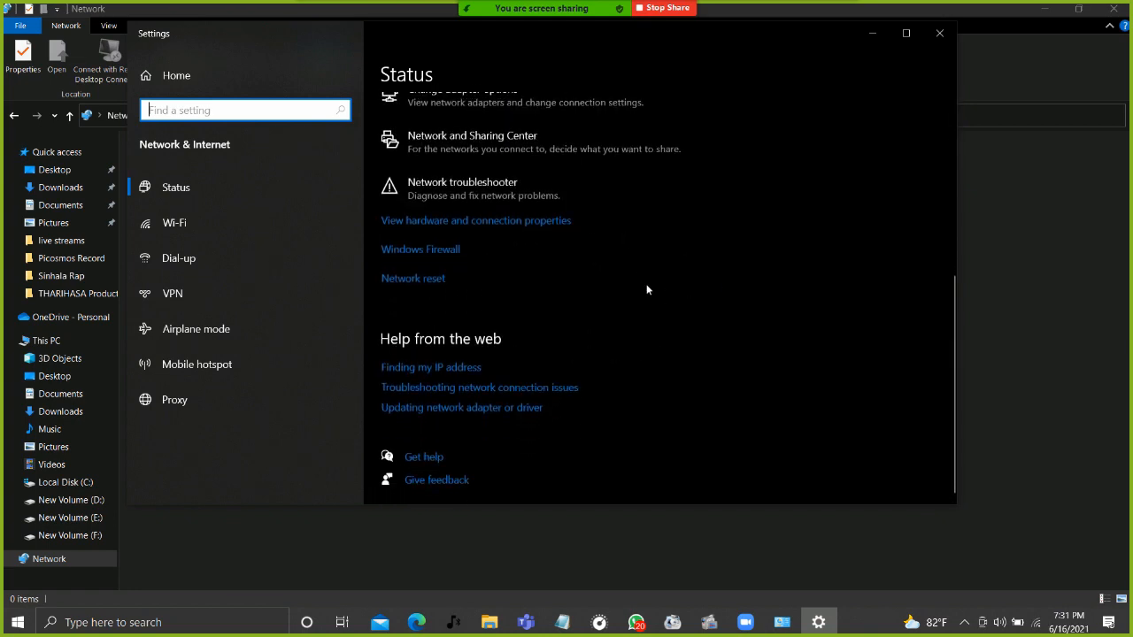
pyautogui.scroll(1, 433, 187)
pyautogui.click(448, 168)
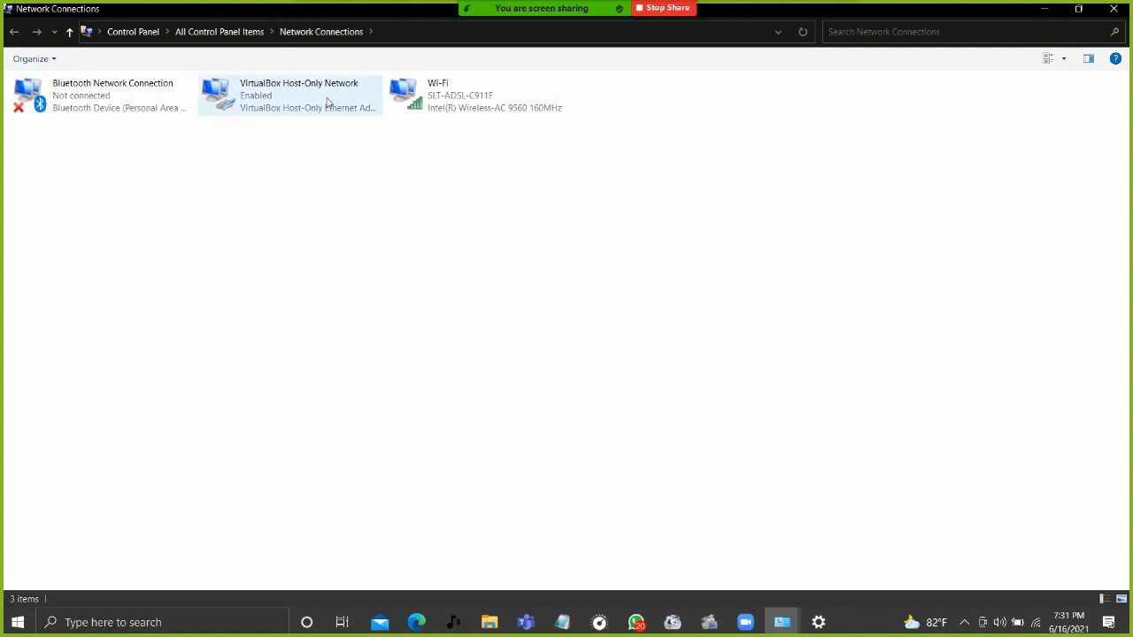
# Open the Wi-Fi adapter's Status dialog and move it up and left.
pyautogui.rightClick(431, 99)
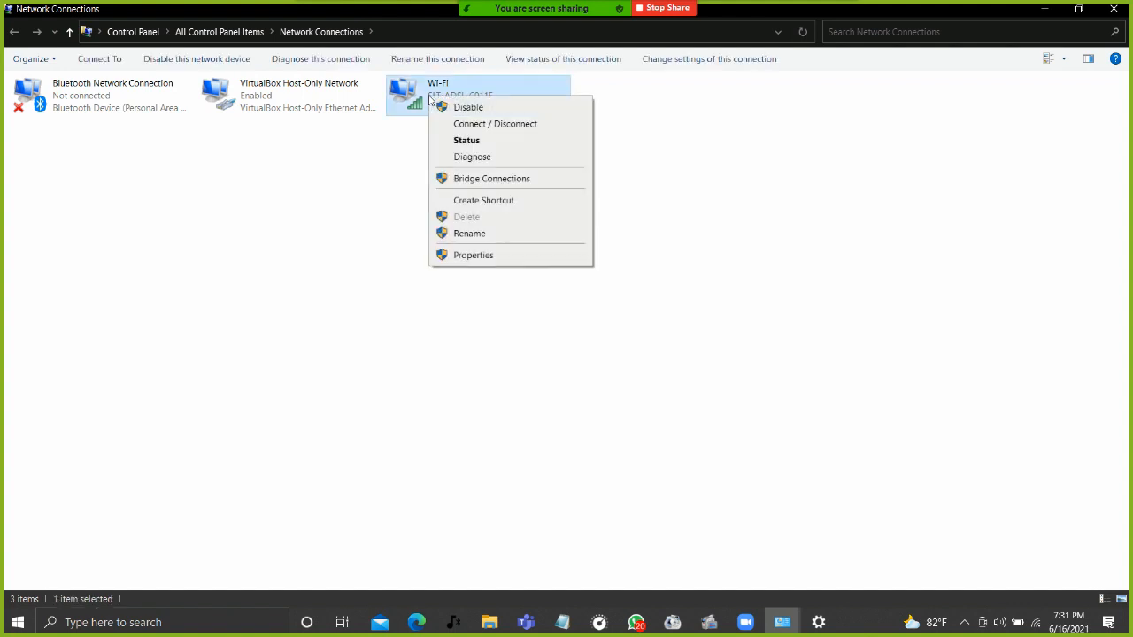
pyautogui.click(492, 256)
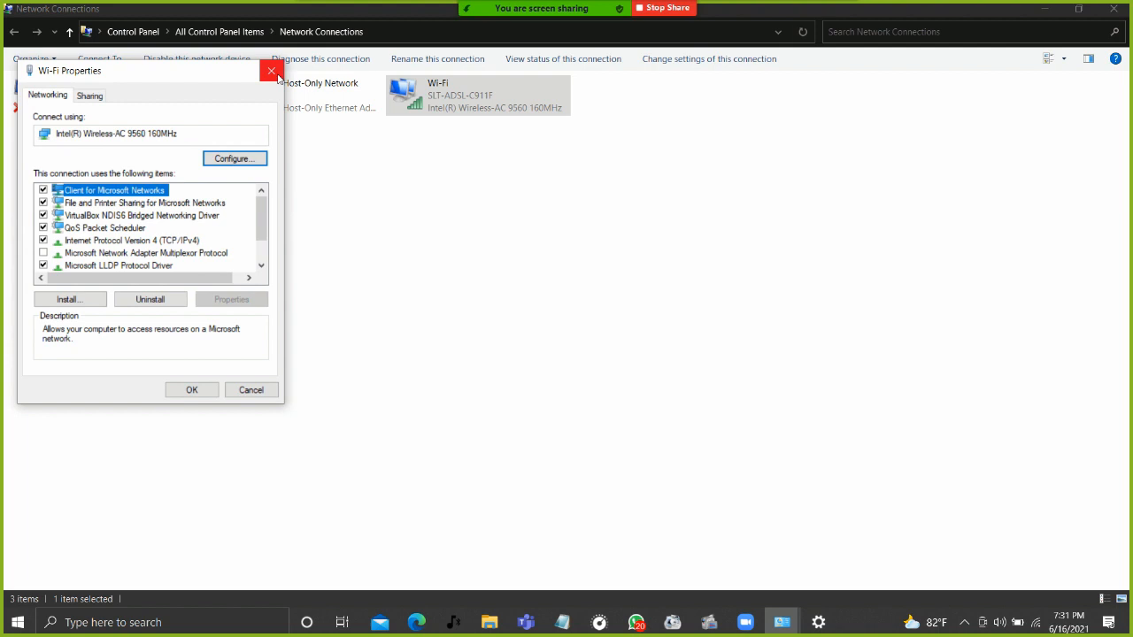
pyautogui.click(268, 73)
pyautogui.rightClick(420, 96)
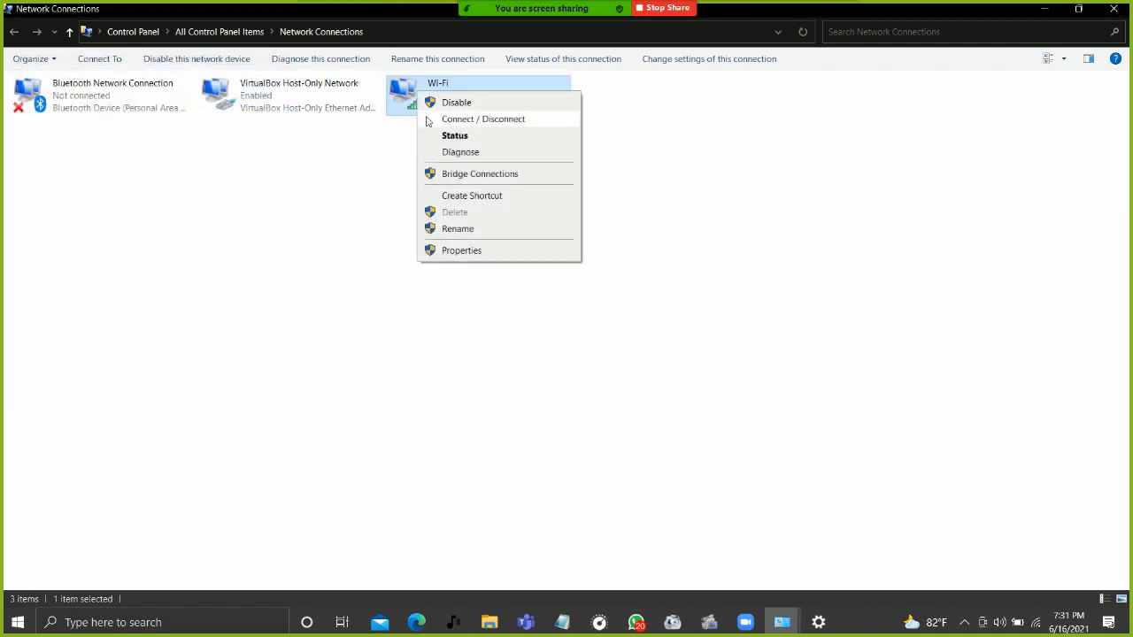
pyautogui.click(448, 136)
pyautogui.moveTo(518, 170); pyautogui.dragTo(482, 92)
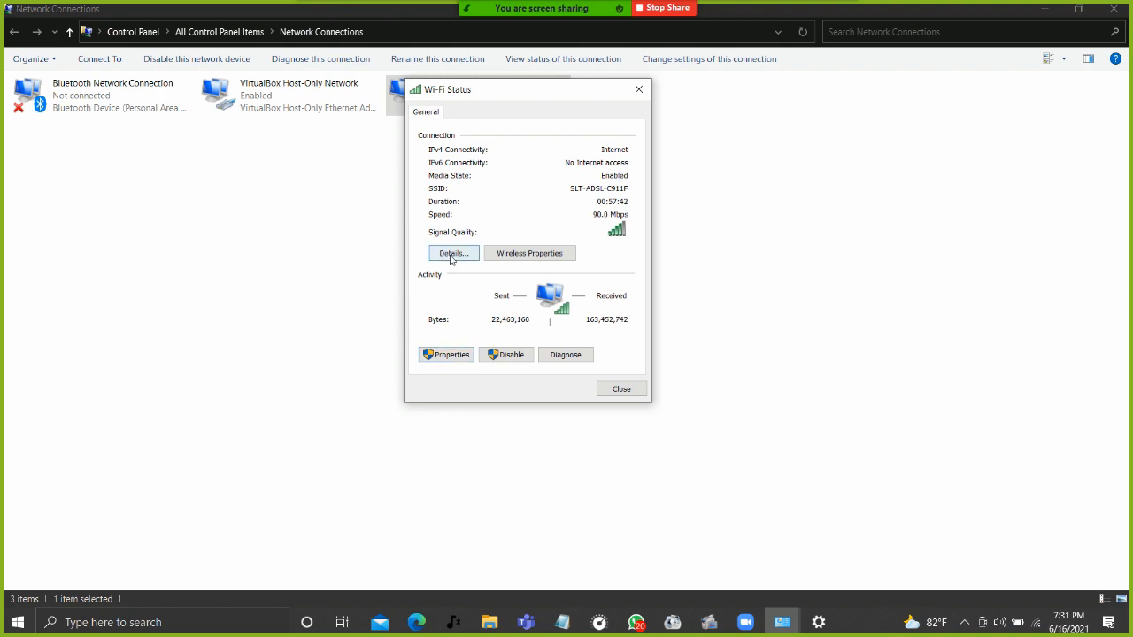
# Review the Wi-Fi security key on the Security tab, then cancel and close Wi-Fi Status.
pyautogui.click(498, 257)
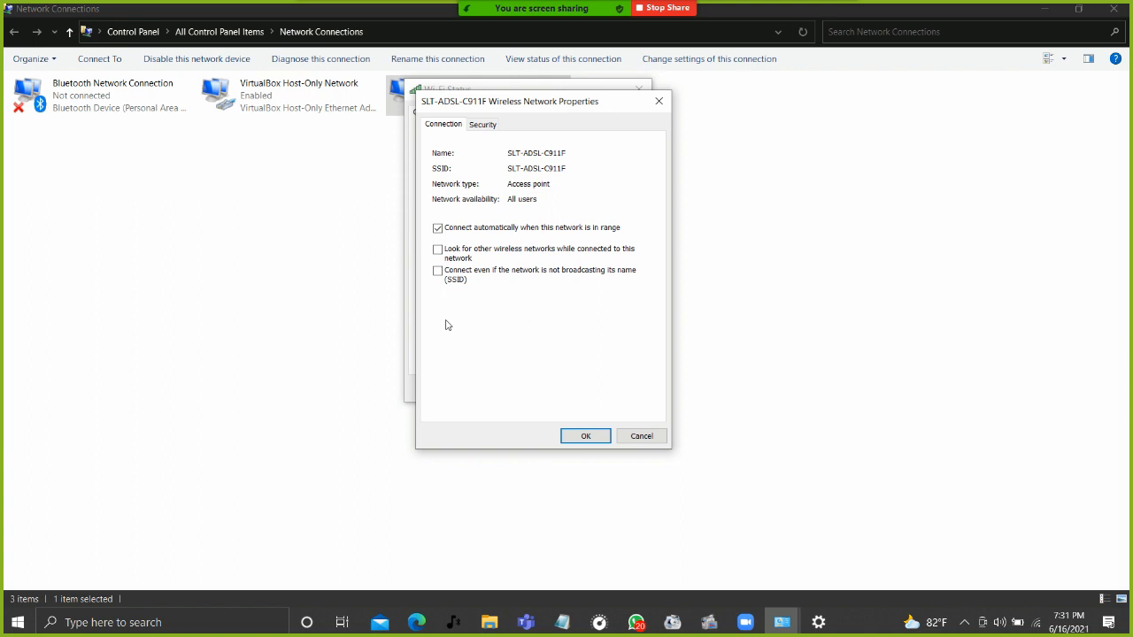
pyautogui.moveTo(480, 104); pyautogui.dragTo(546, 91)
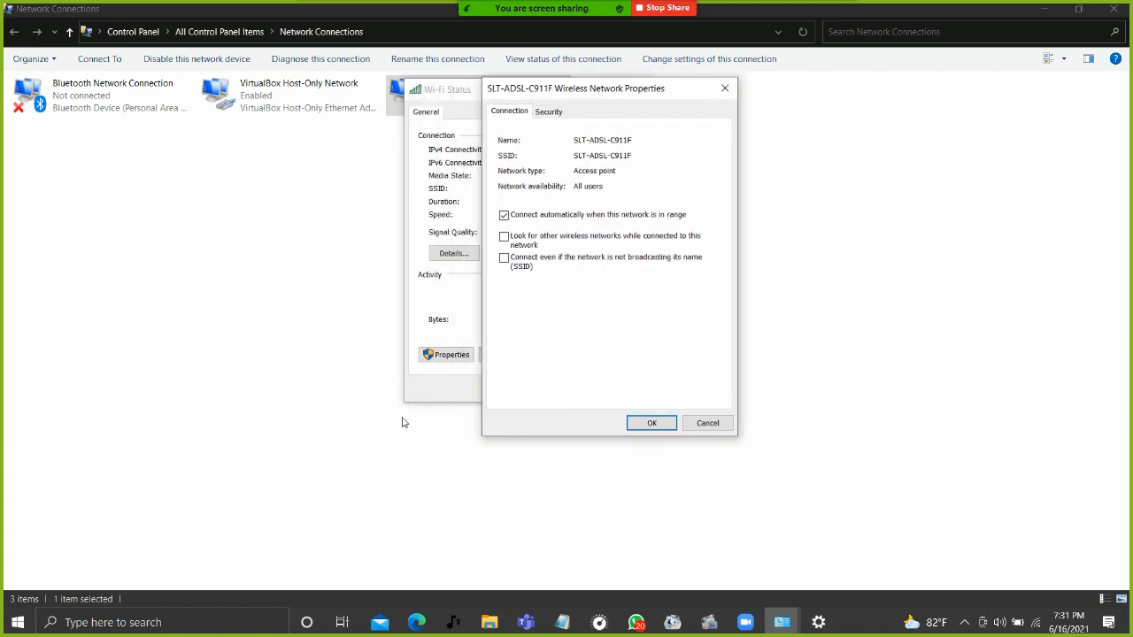
pyautogui.click(550, 113)
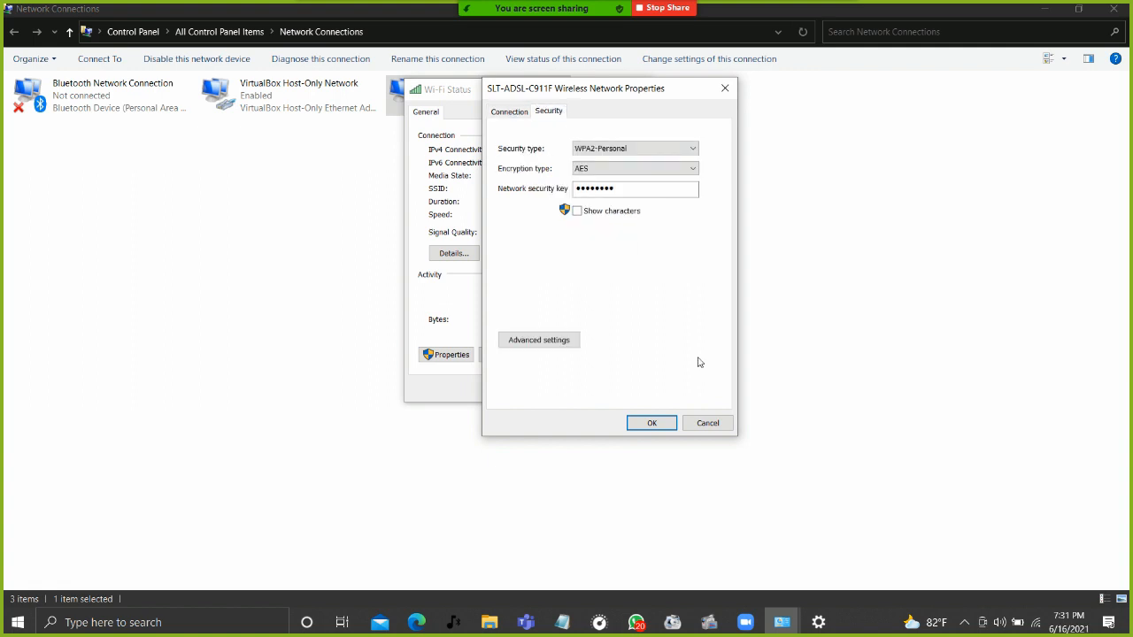
pyautogui.click(577, 212)
pyautogui.click(578, 211)
pyautogui.click(577, 212)
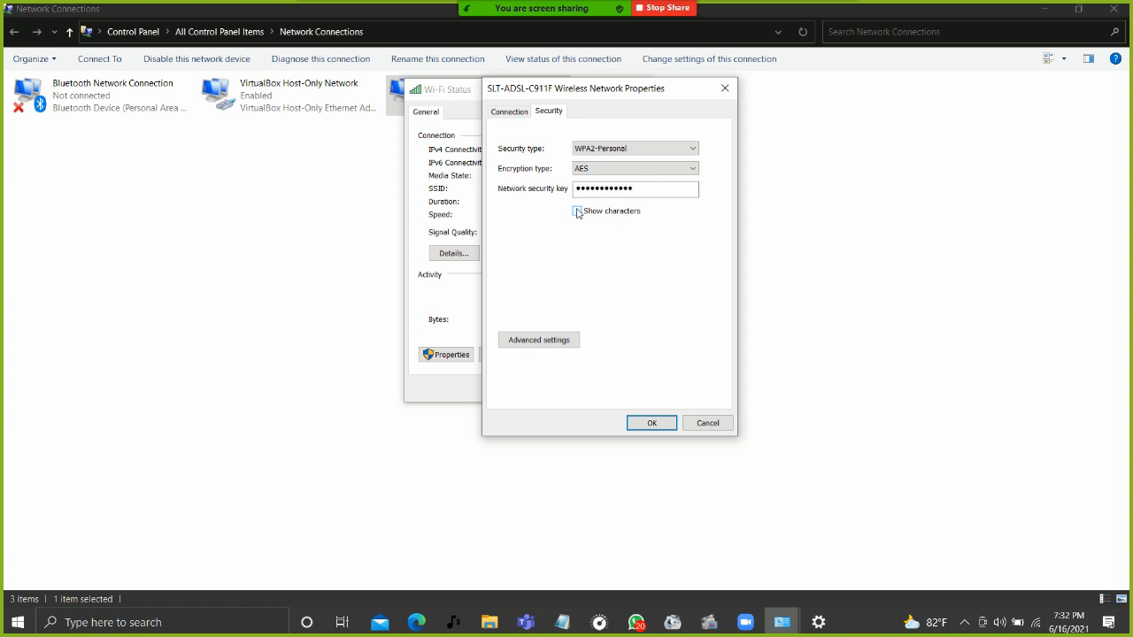
pyautogui.click(707, 423)
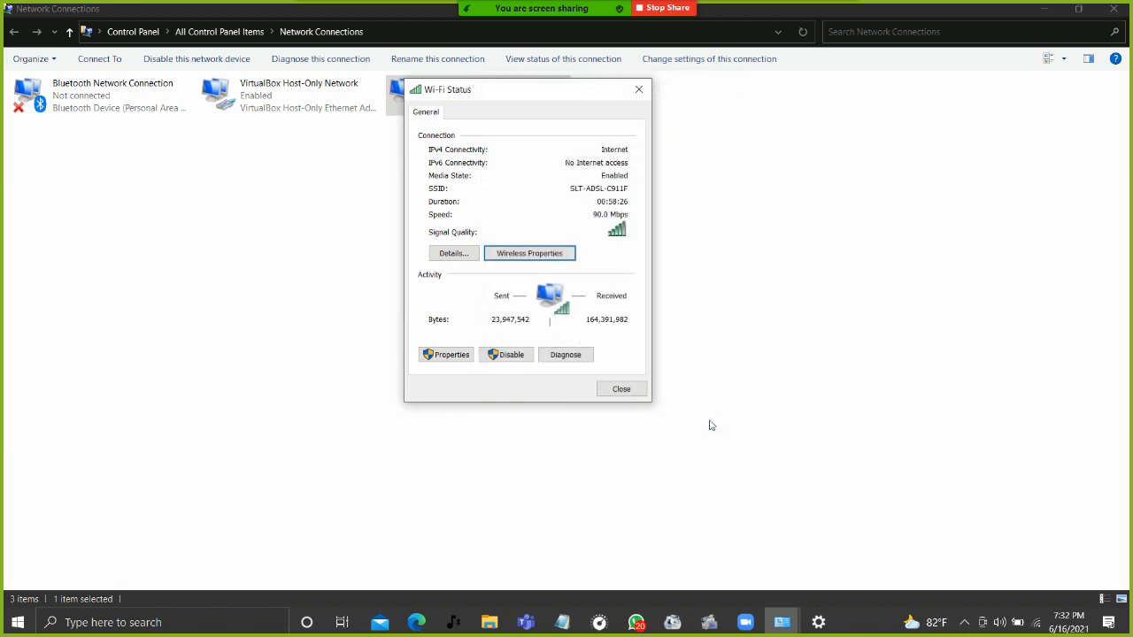
pyautogui.click(638, 90)
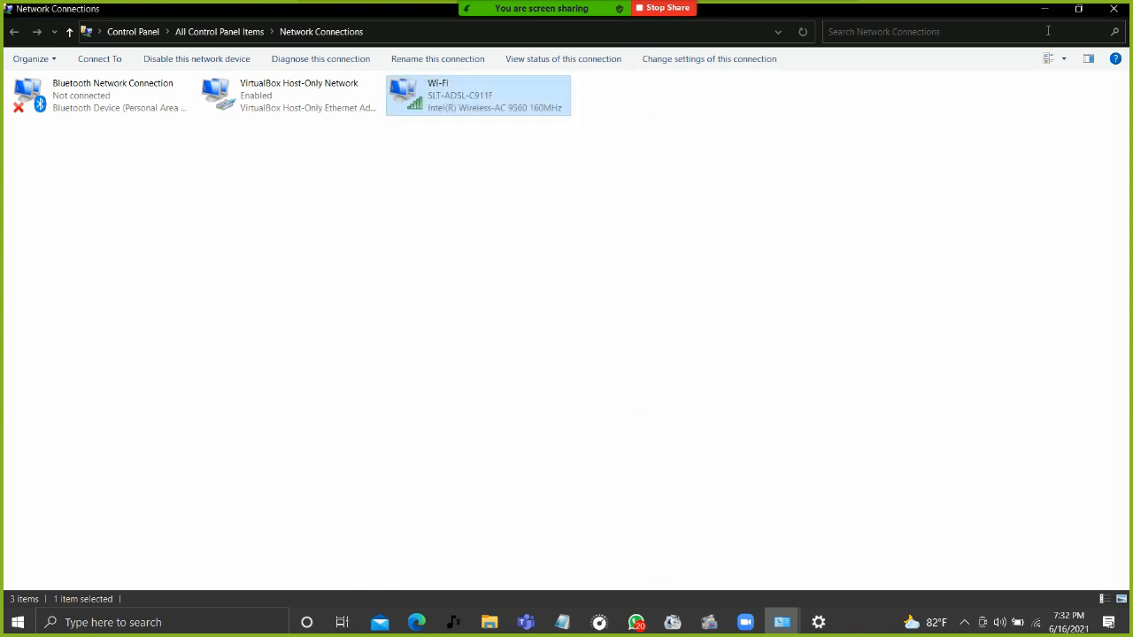
# Restore, move and shrink the Network Connections window, then show the tray network flyout.
pyautogui.click(1077, 9)
pyautogui.moveTo(865, 92); pyautogui.dragTo(767, 96)
pyautogui.moveTo(87, 213); pyautogui.dragTo(248, 213)
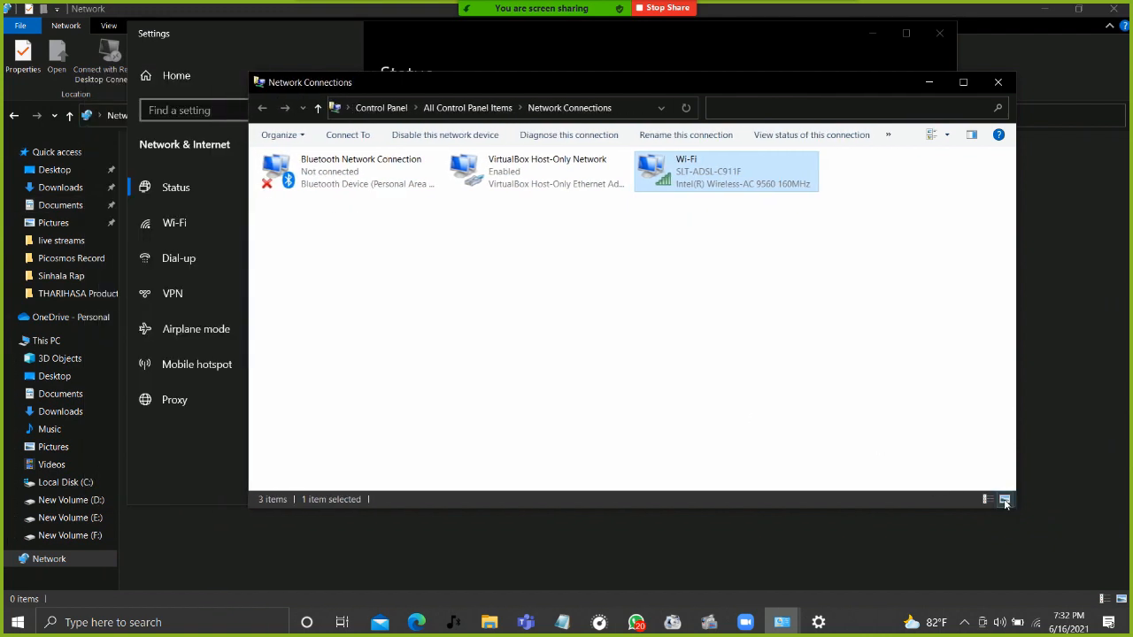
pyautogui.moveTo(1015, 509); pyautogui.dragTo(941, 573)
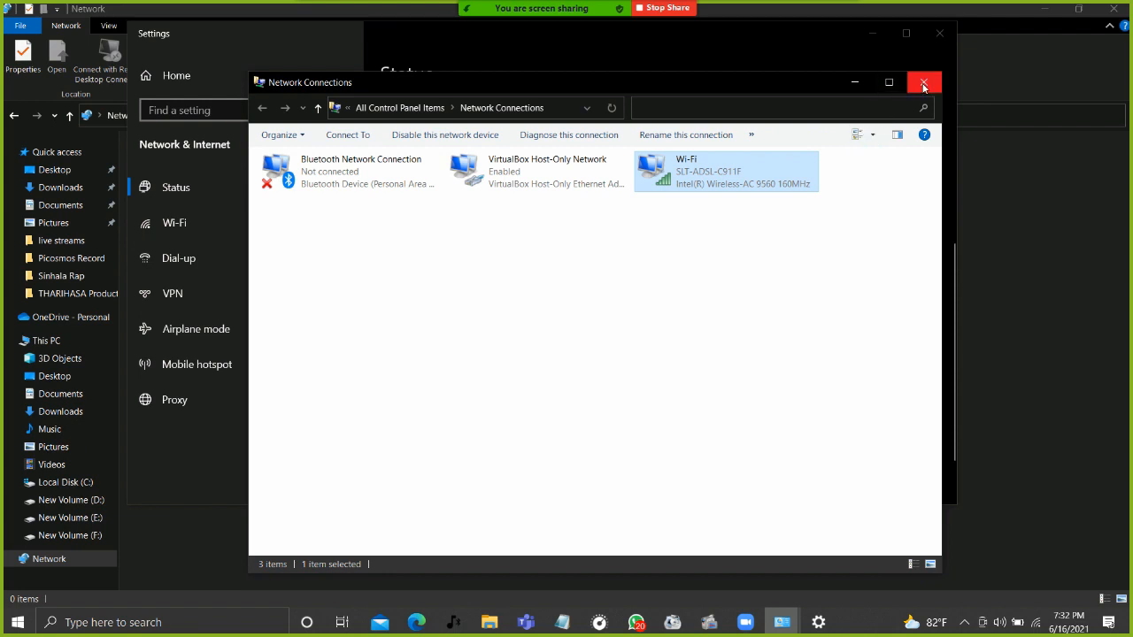
pyautogui.click(1034, 625)
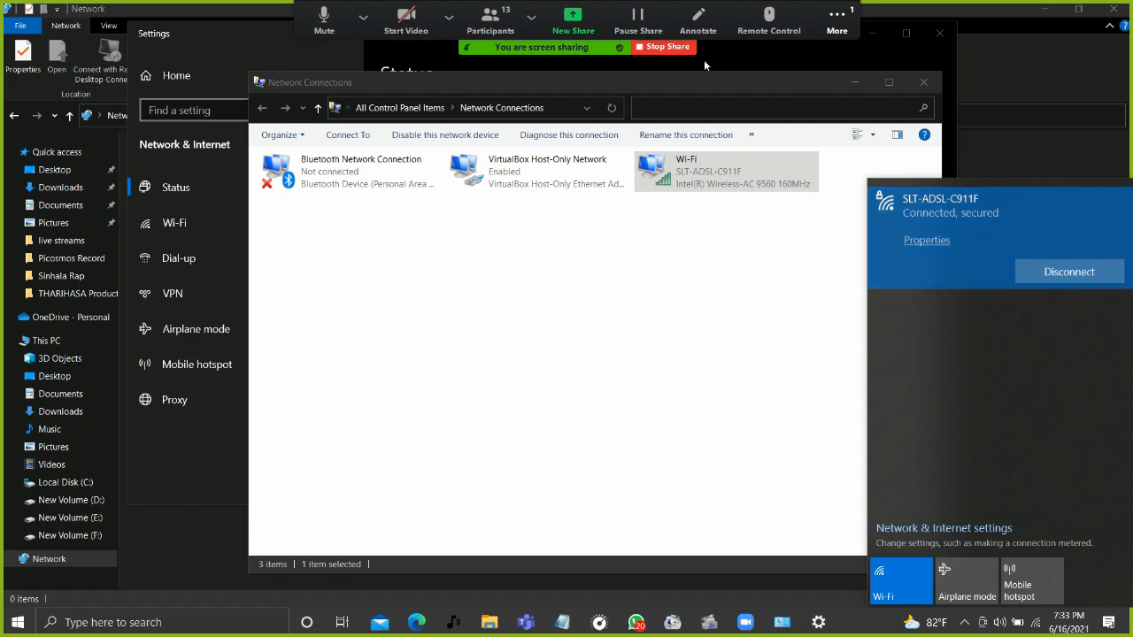
# Stop sharing the screen, take the Zoom meeting out of full screen and reposition its window.
pyautogui.click(665, 48)
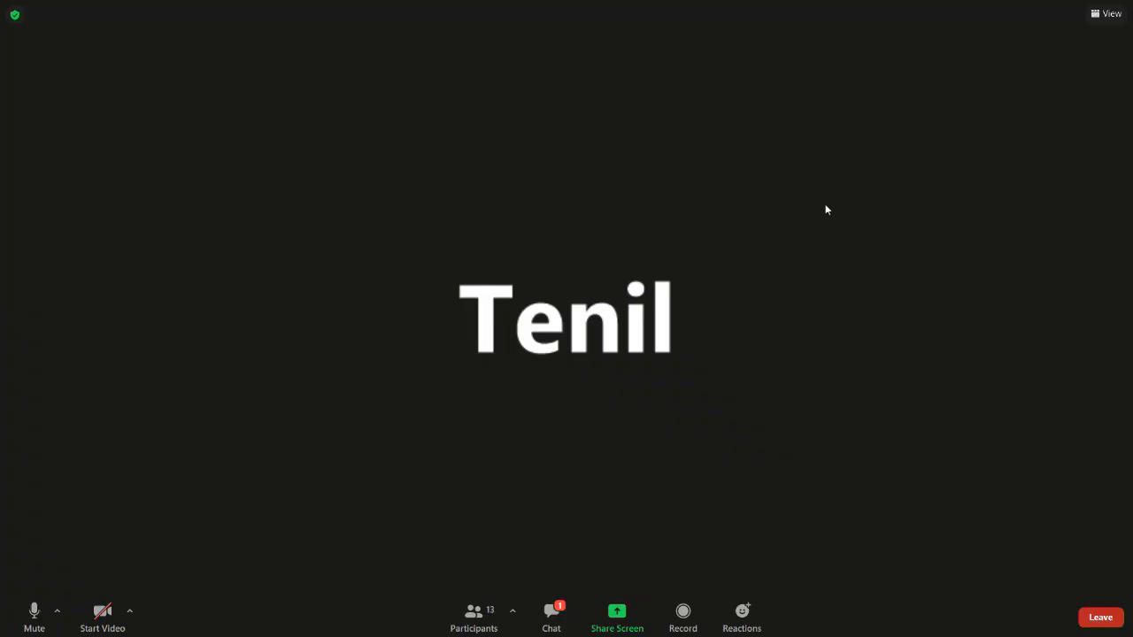
pyautogui.doubleClick(673, 390)
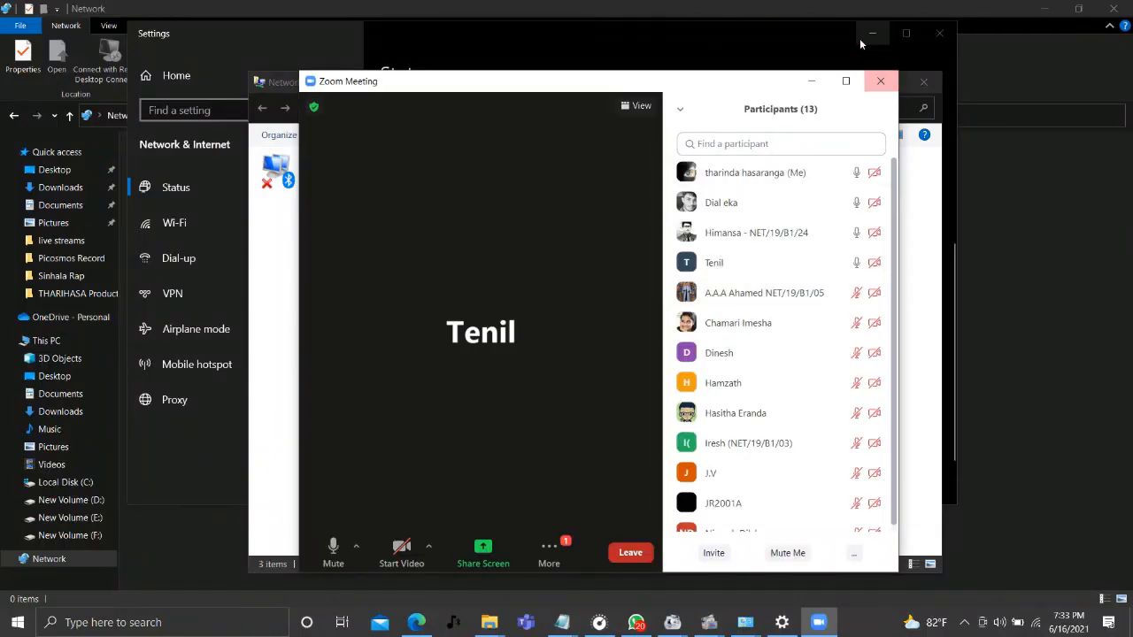
pyautogui.moveTo(716, 81); pyautogui.dragTo(835, 133)
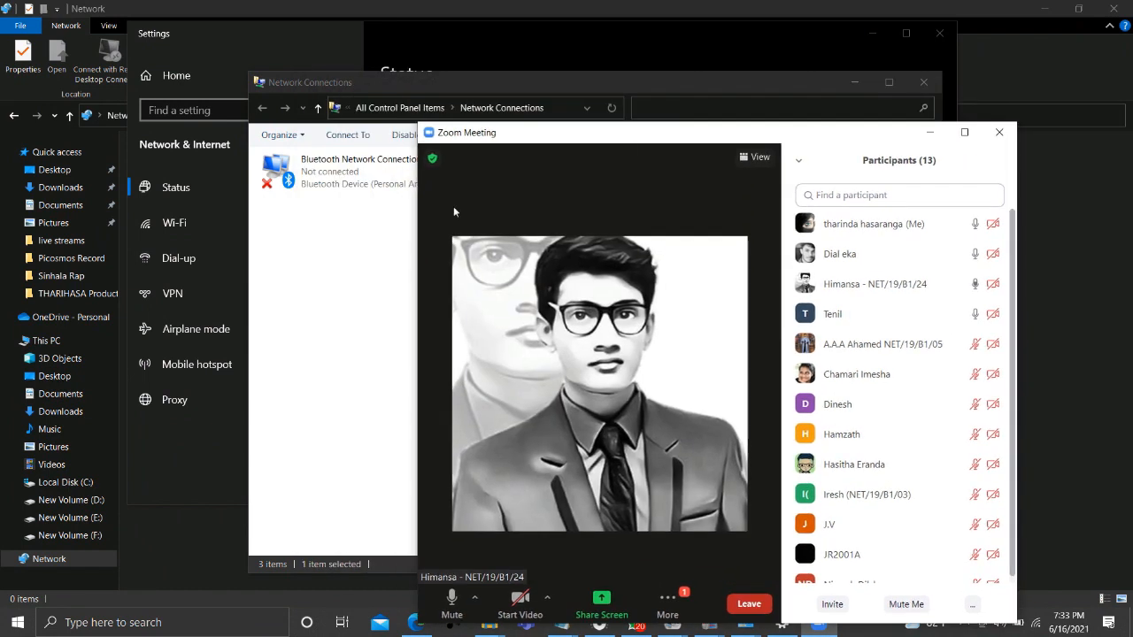
pyautogui.moveTo(417, 347); pyautogui.dragTo(194, 325)
pyautogui.moveTo(629, 138); pyautogui.dragTo(646, 113)
# Close the Network Connections, Settings and network Explorer windows, then return the meeting to full screen.
pyautogui.click(923, 81)
pyautogui.click(939, 33)
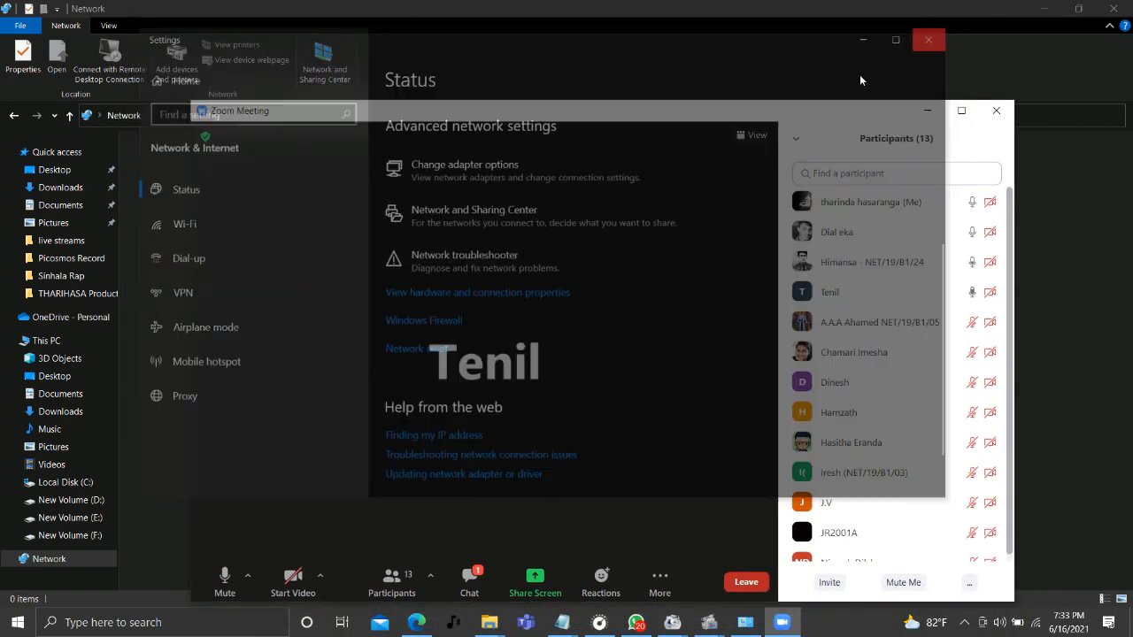
pyautogui.moveTo(715, 112); pyautogui.dragTo(819, 57)
pyautogui.click(1115, 8)
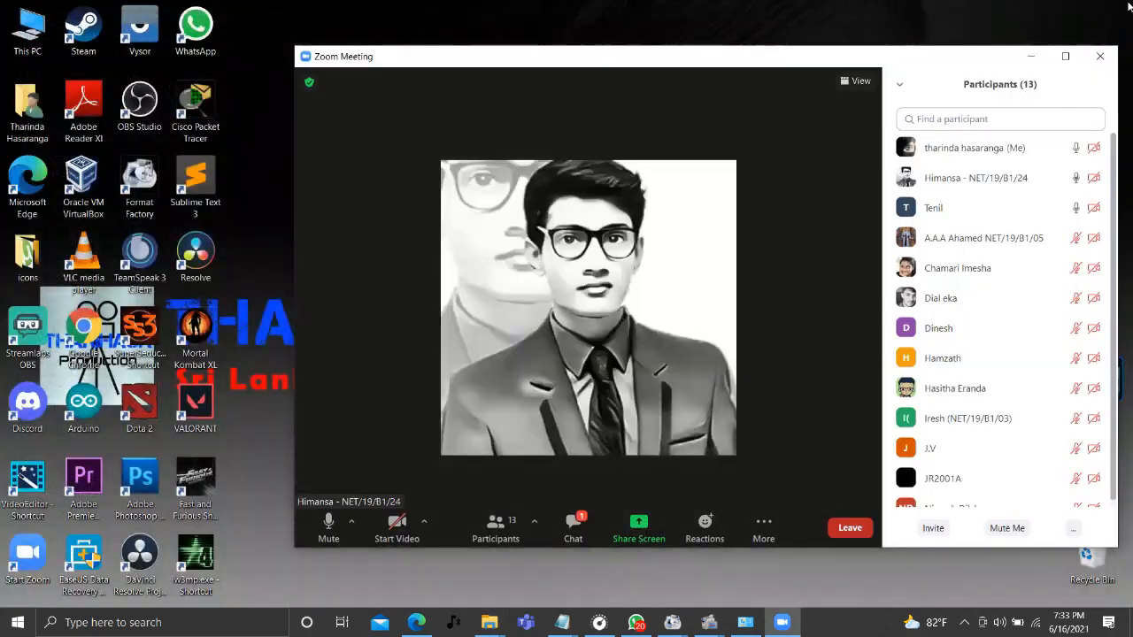
pyautogui.doubleClick(650, 94)
# Mute the microphone and type 'na na apiwa ahennadada' in the meeting chat.
pyautogui.click(552, 610)
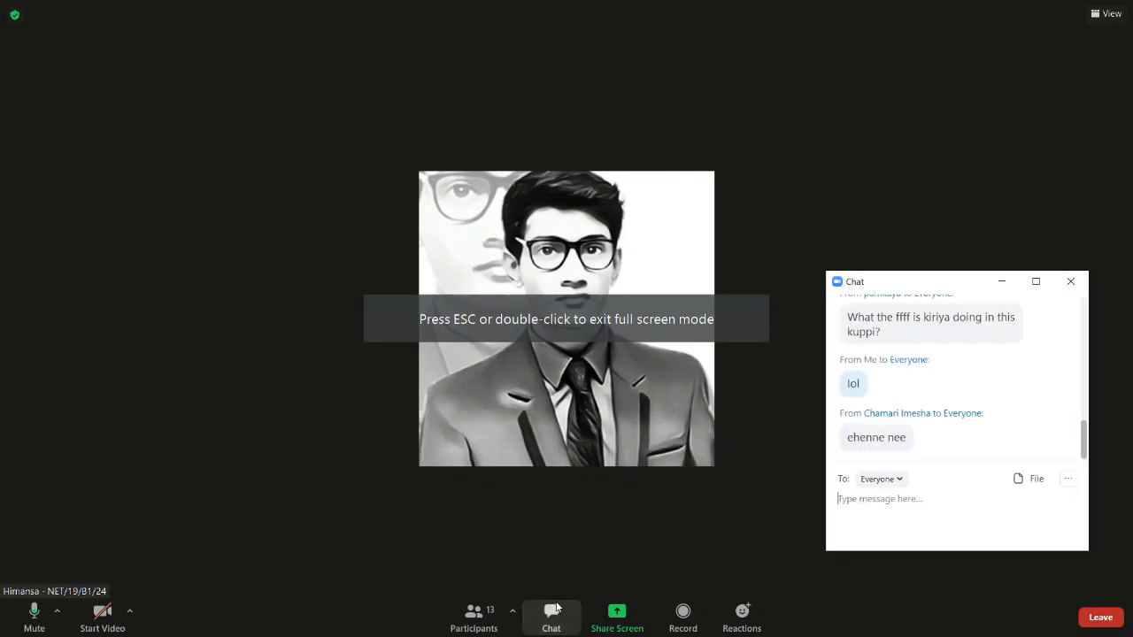
pyautogui.click(1072, 283)
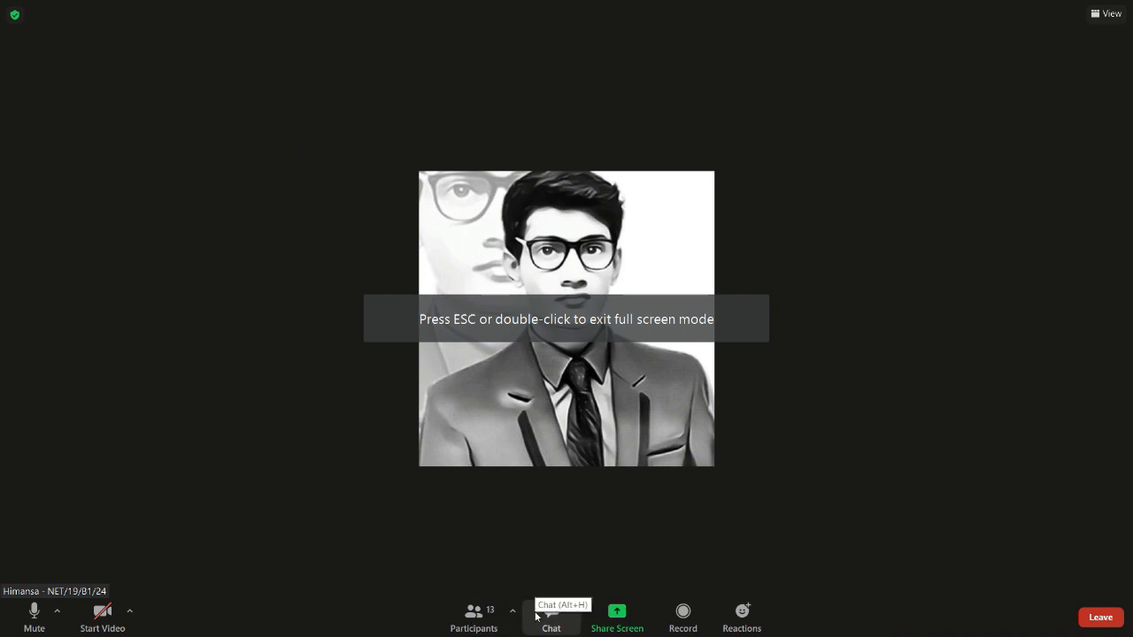
pyautogui.click(34, 611)
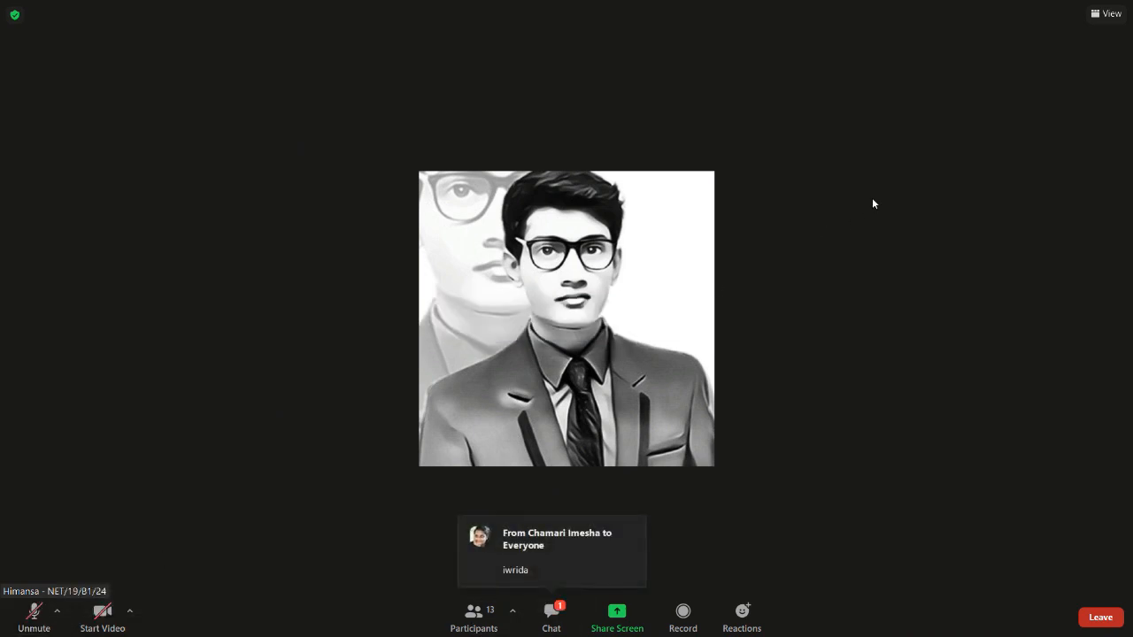
pyautogui.click(549, 601)
pyautogui.write('na na apiwa')
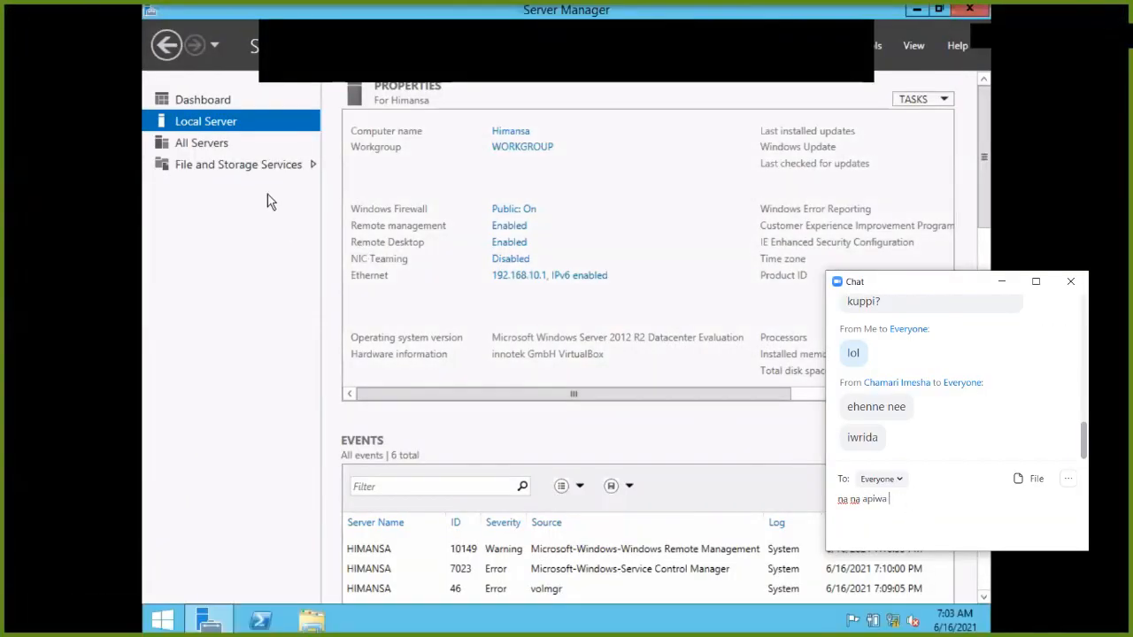
pyautogui.write(' ahennadada')
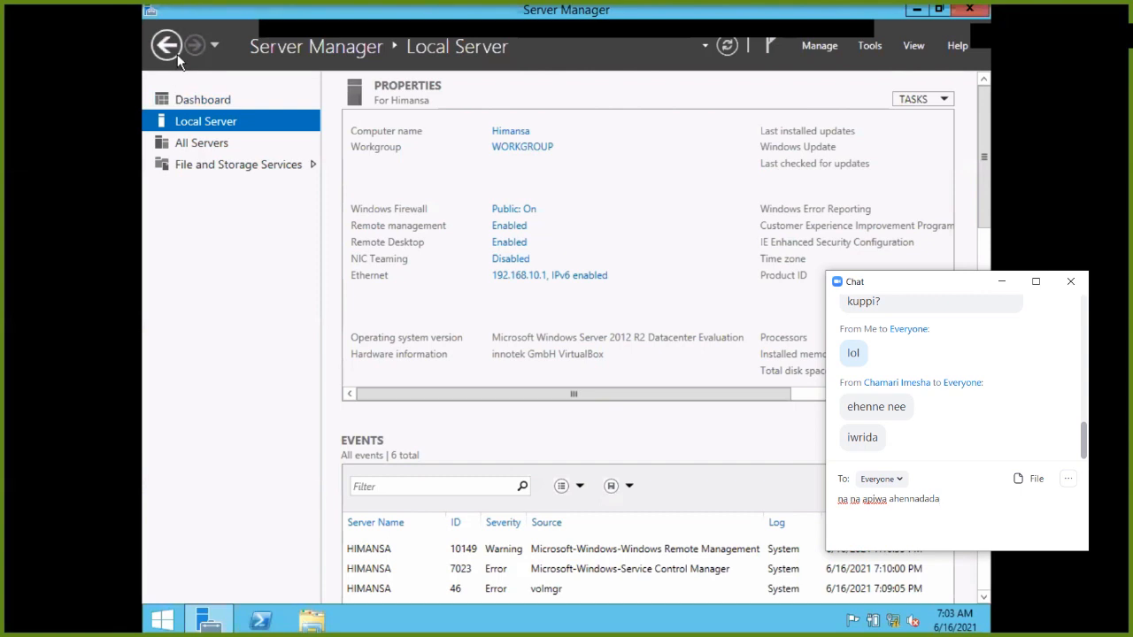
# Send the chat message, switch Server Manager to the Dashboard, and send 'ahennadda' in chat.
pyautogui.press('Return')
pyautogui.click(181, 98)
pyautogui.write('ahennadda')
pyautogui.press('Return')
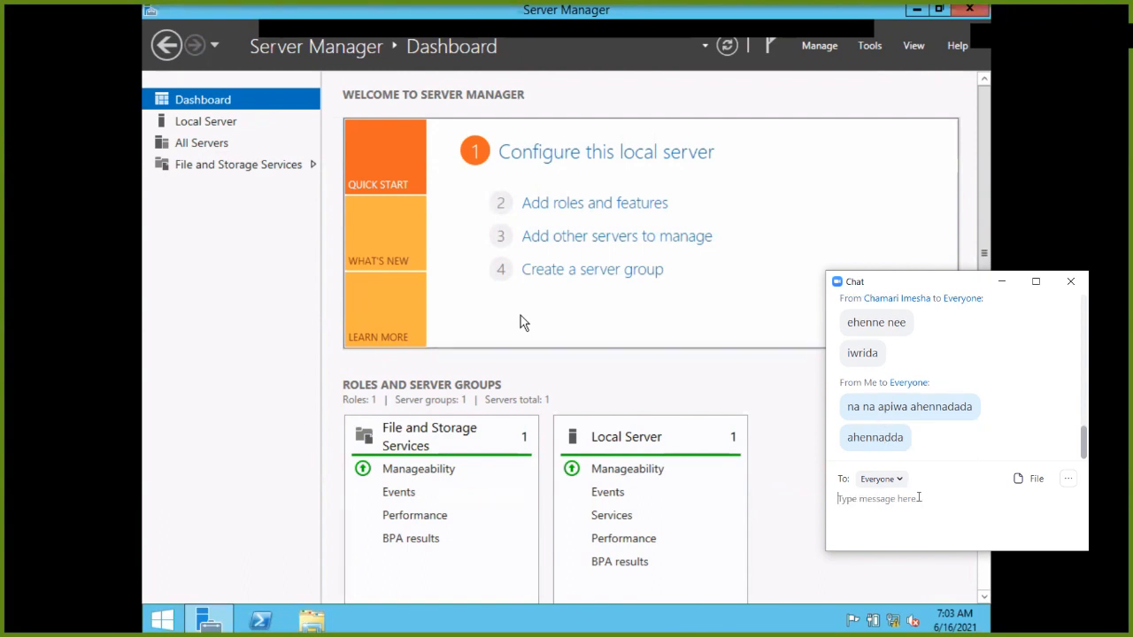
pyautogui.click(919, 498)
pyautogui.write('lea')
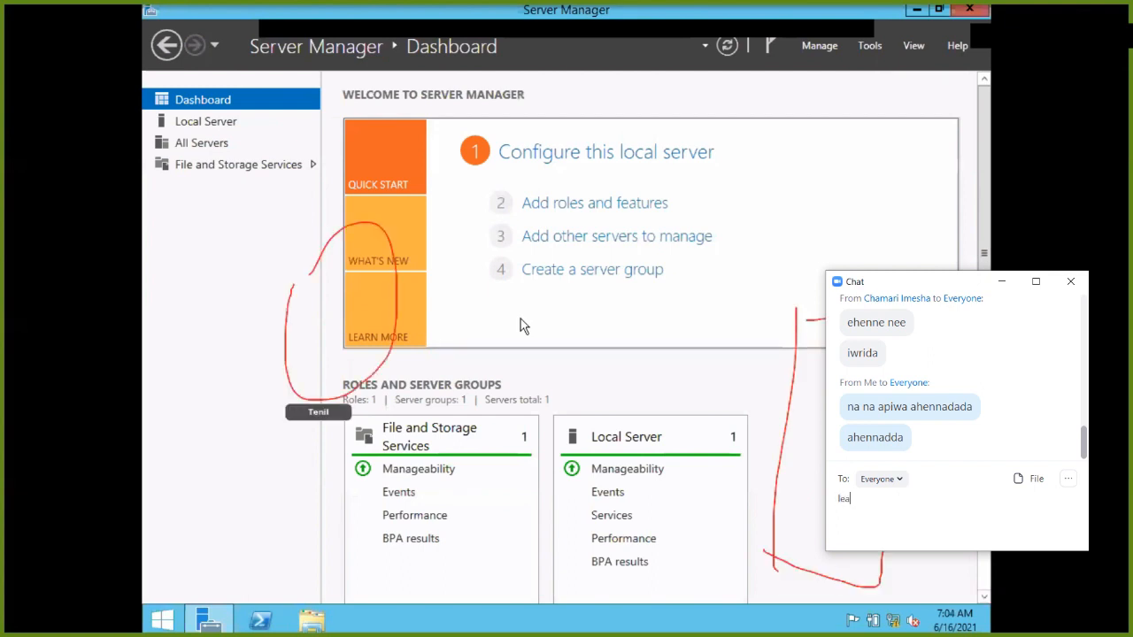
pyautogui.write('ve wela enna')
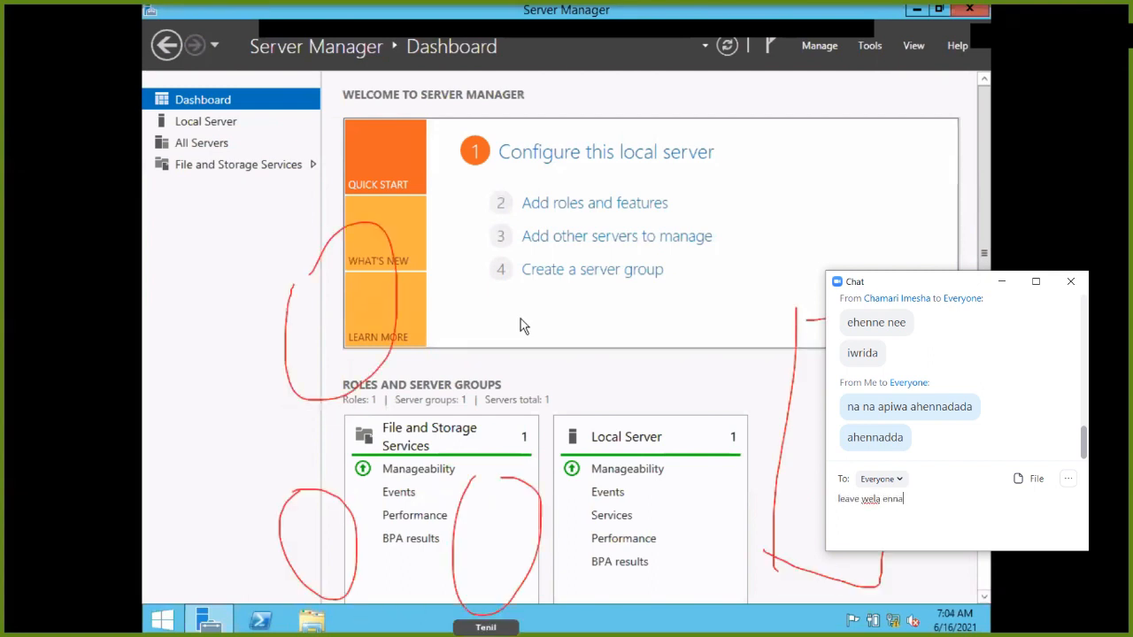
pyautogui.press('Return')
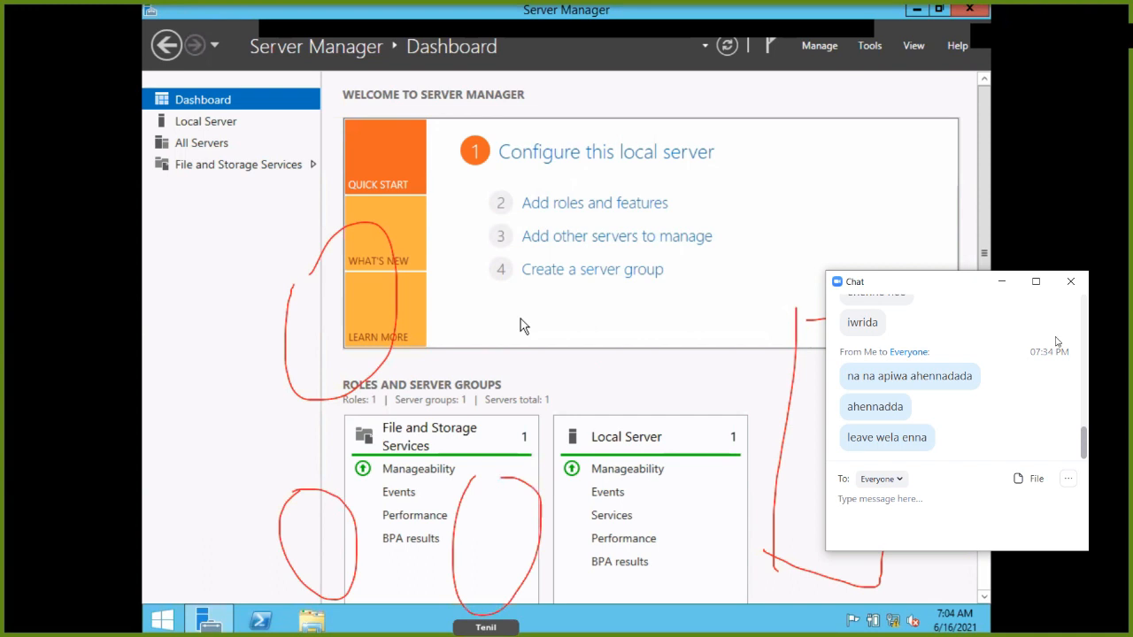
pyautogui.click(1073, 286)
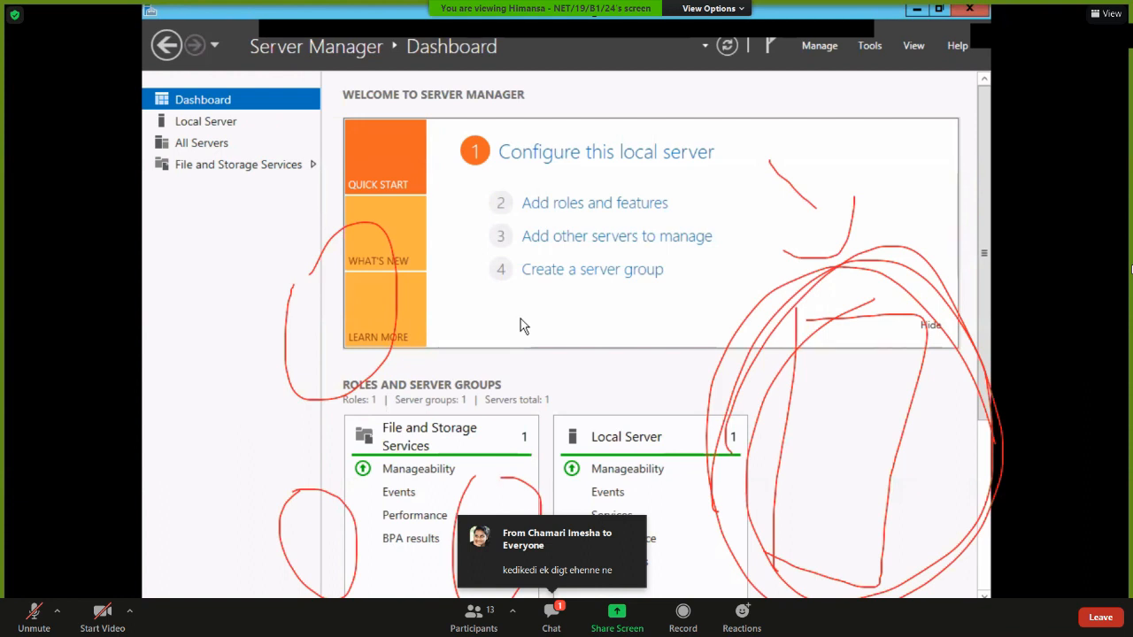
pyautogui.click(552, 617)
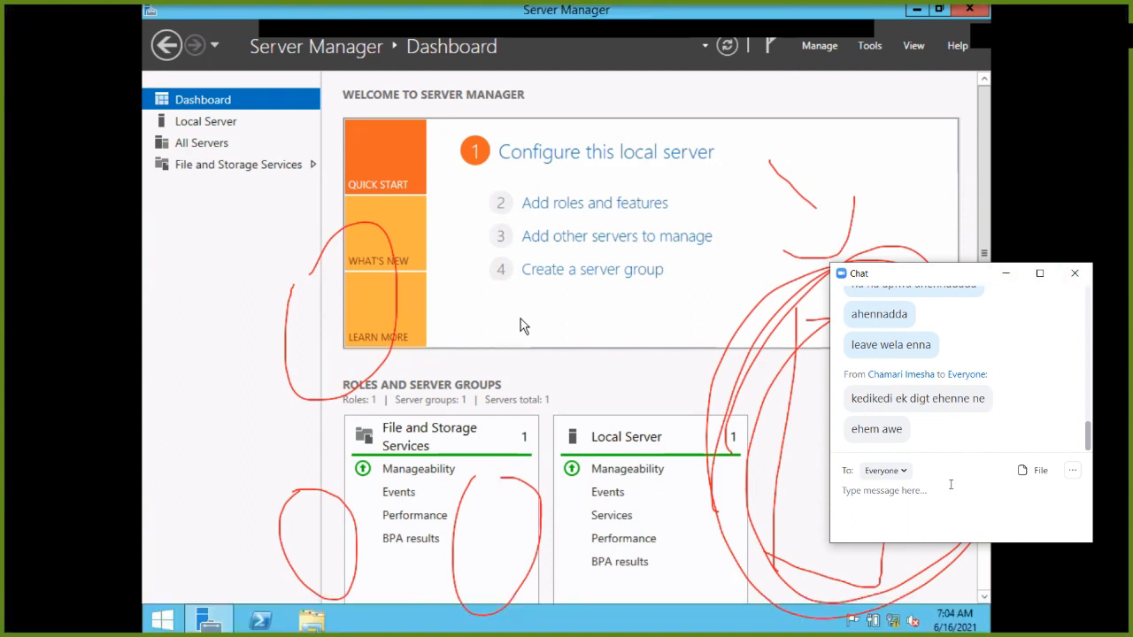
pyautogui.write('connection awul athi')
pyautogui.press('Return')
pyautogui.click(1074, 272)
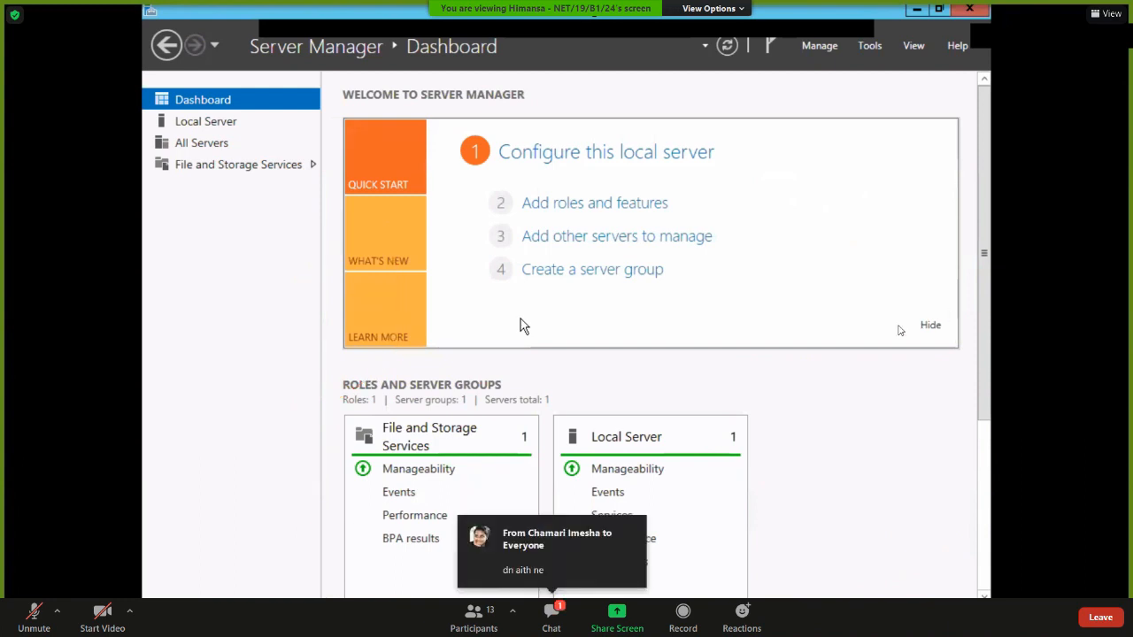
# Check the meeting chat twice for new messages.
pyautogui.click(559, 607)
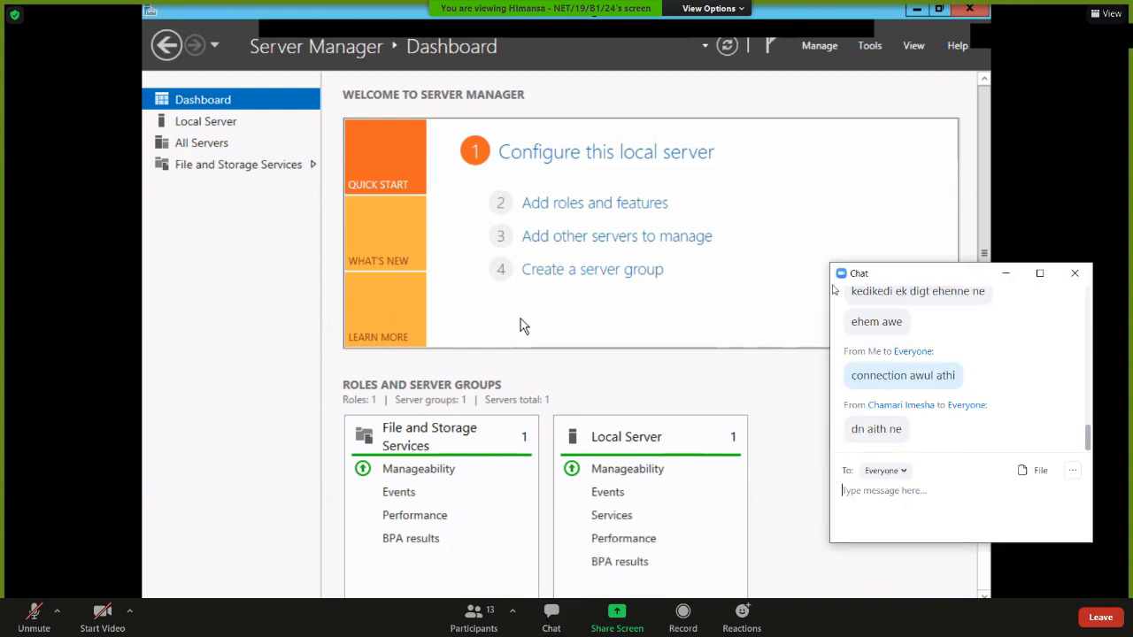
pyautogui.click(1075, 275)
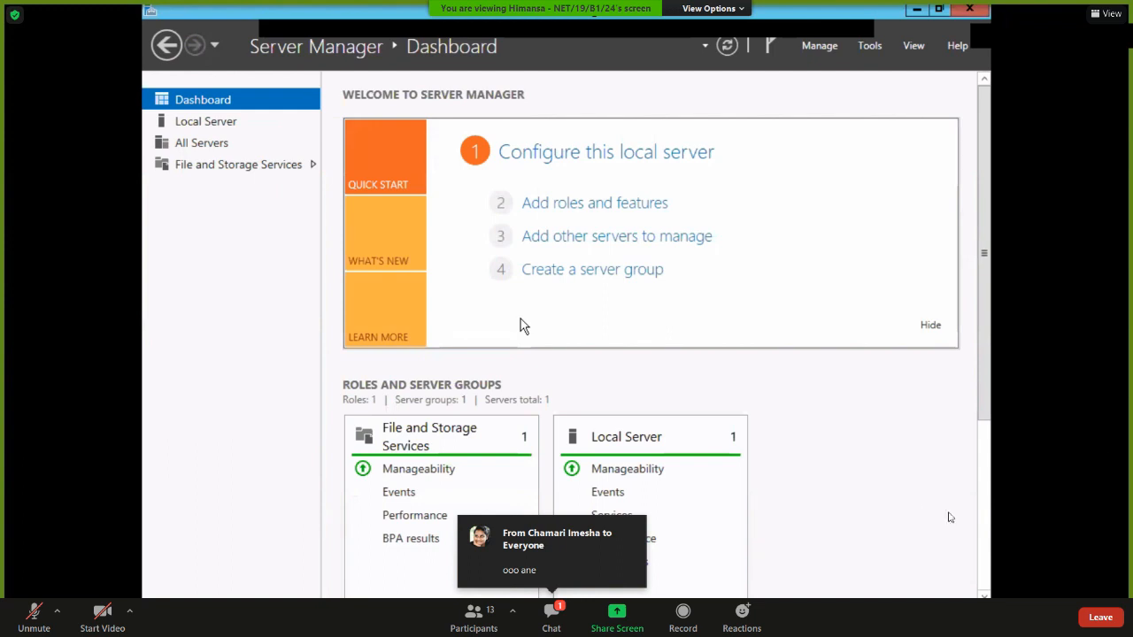
pyautogui.click(552, 611)
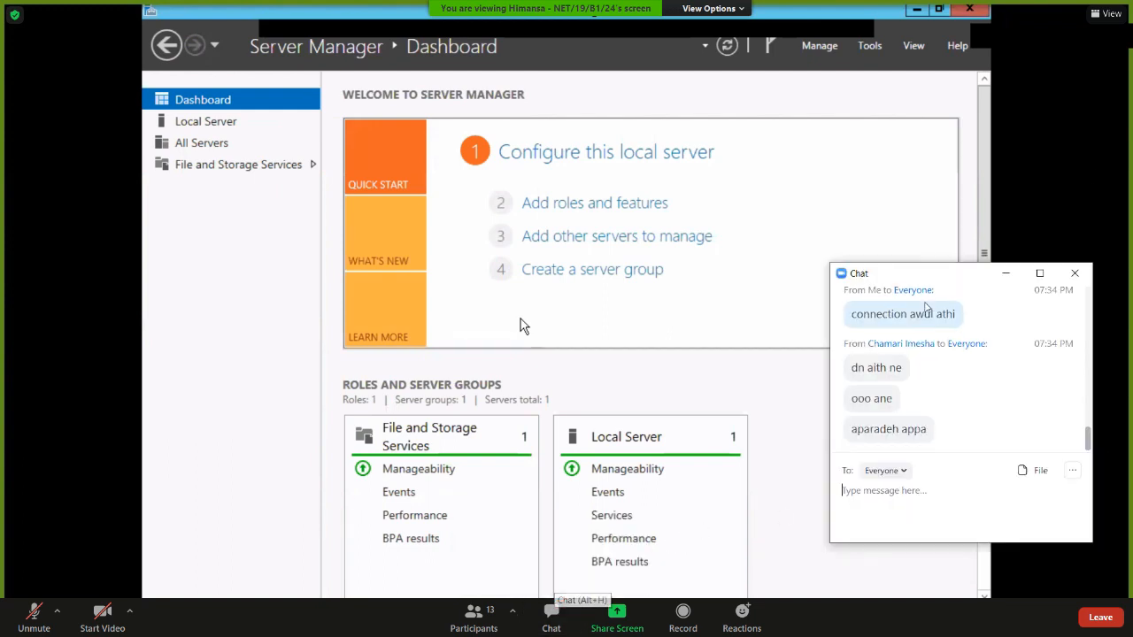
pyautogui.click(1070, 275)
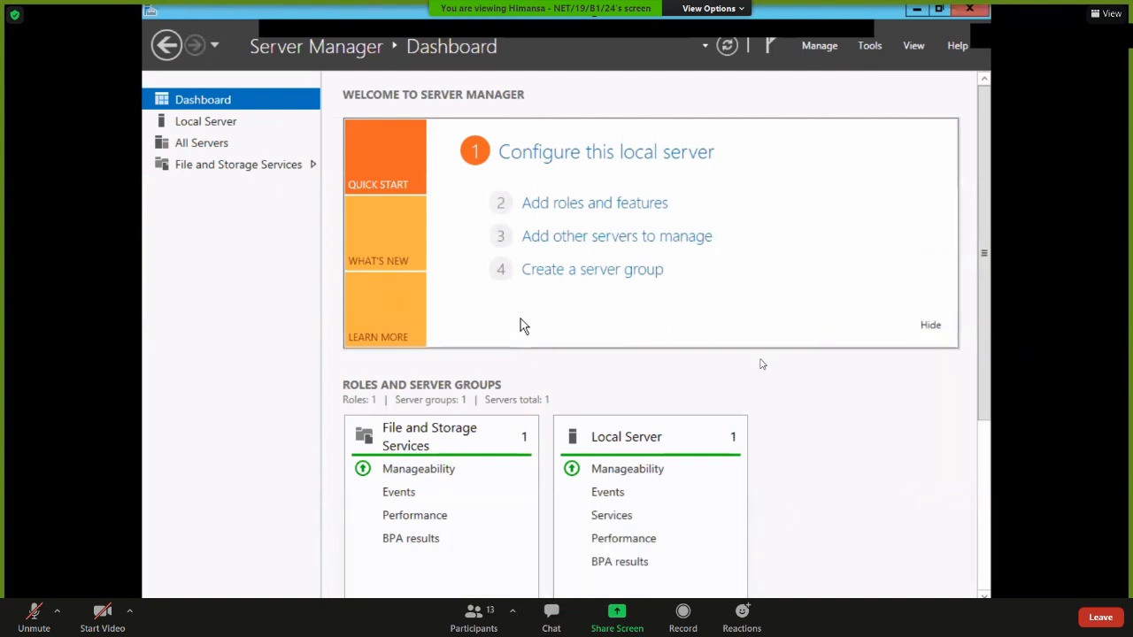
# Reply 'man youtube dannam' in the chat, close it, and launch the Add Roles and Features Wizard.
pyautogui.click(546, 617)
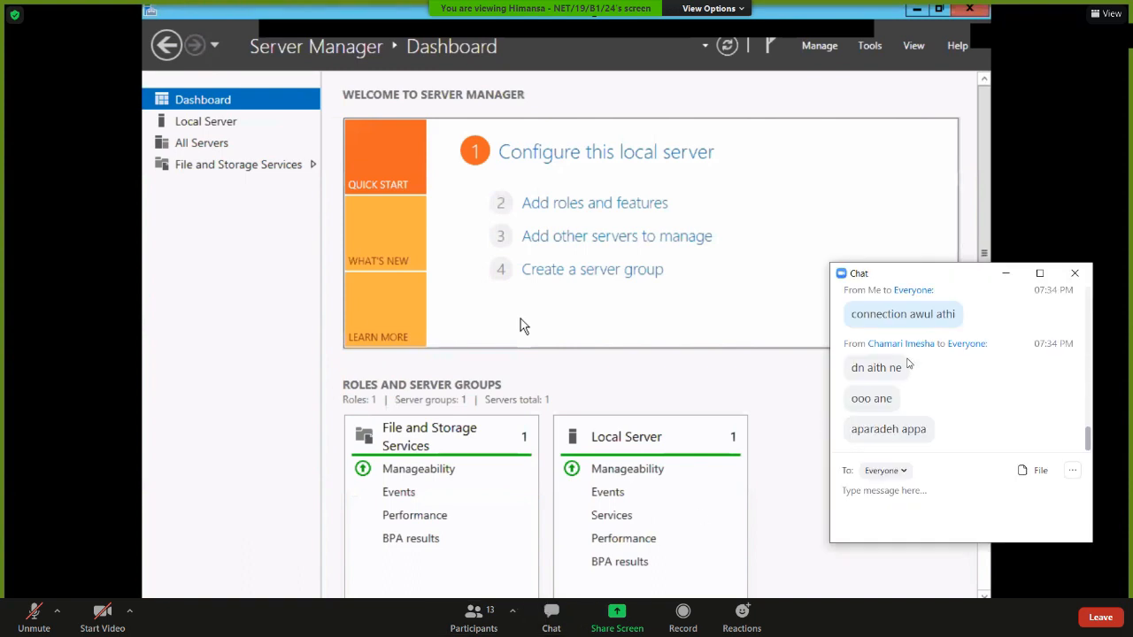
pyautogui.write('man yt dannam')
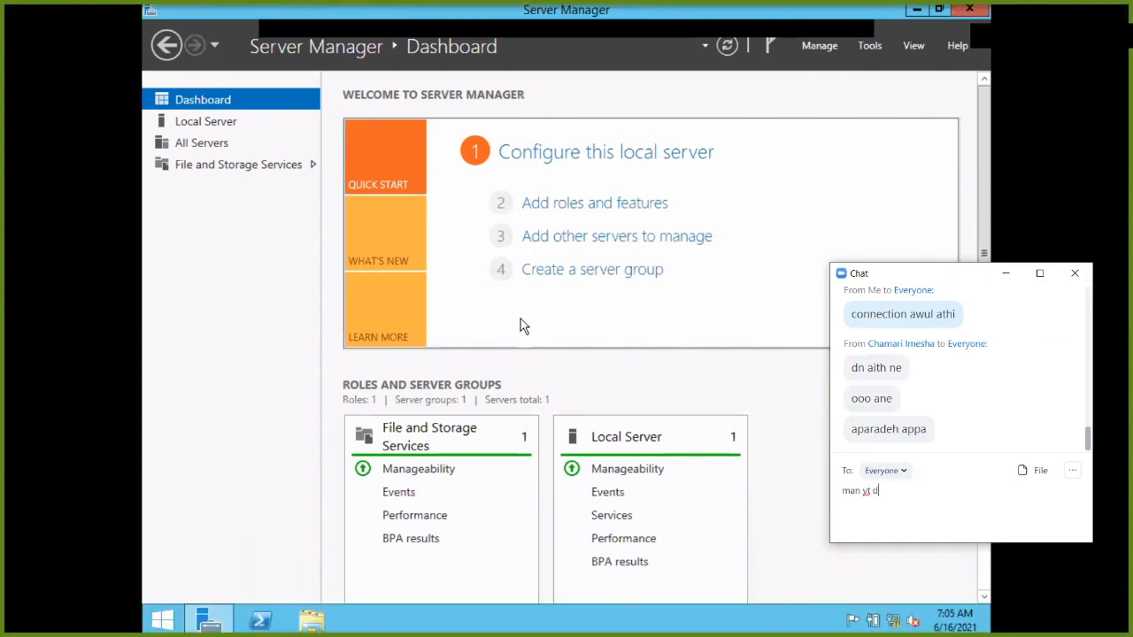
pyautogui.press('BackSpace')
pyautogui.press('BackSpace')
pyautogui.press('BackSpace')
pyautogui.press('BackSpace')
pyautogui.press('BackSpace')
pyautogui.press('BackSpace')
pyautogui.press('BackSpace')
pyautogui.press('BackSpace')
pyautogui.write('outube dannam')
pyautogui.press('Return')
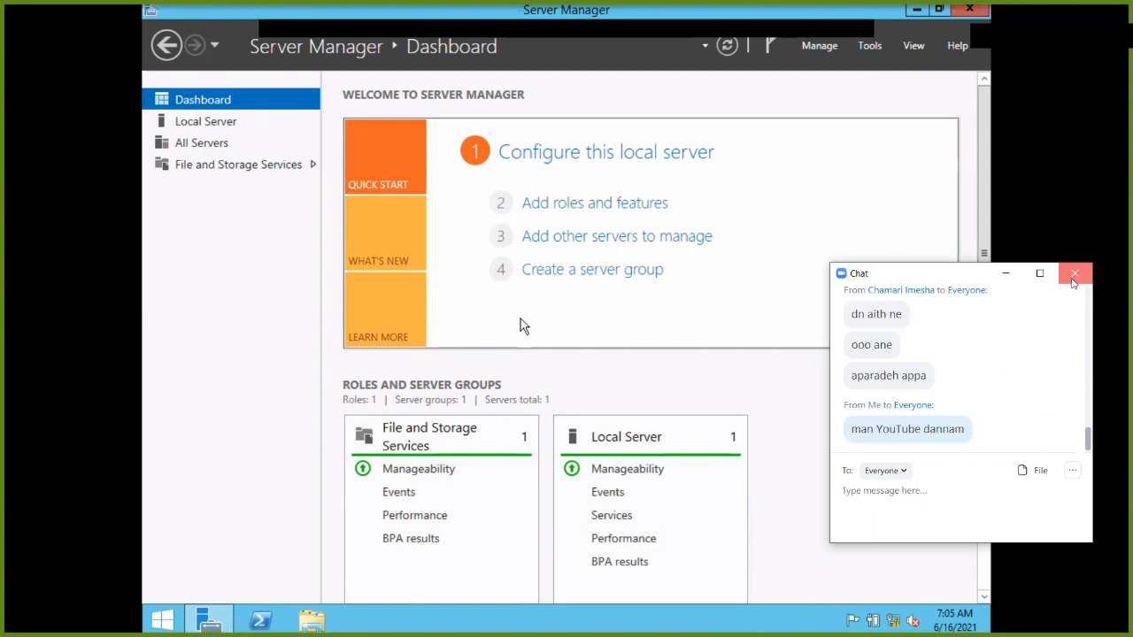
pyautogui.click(1073, 276)
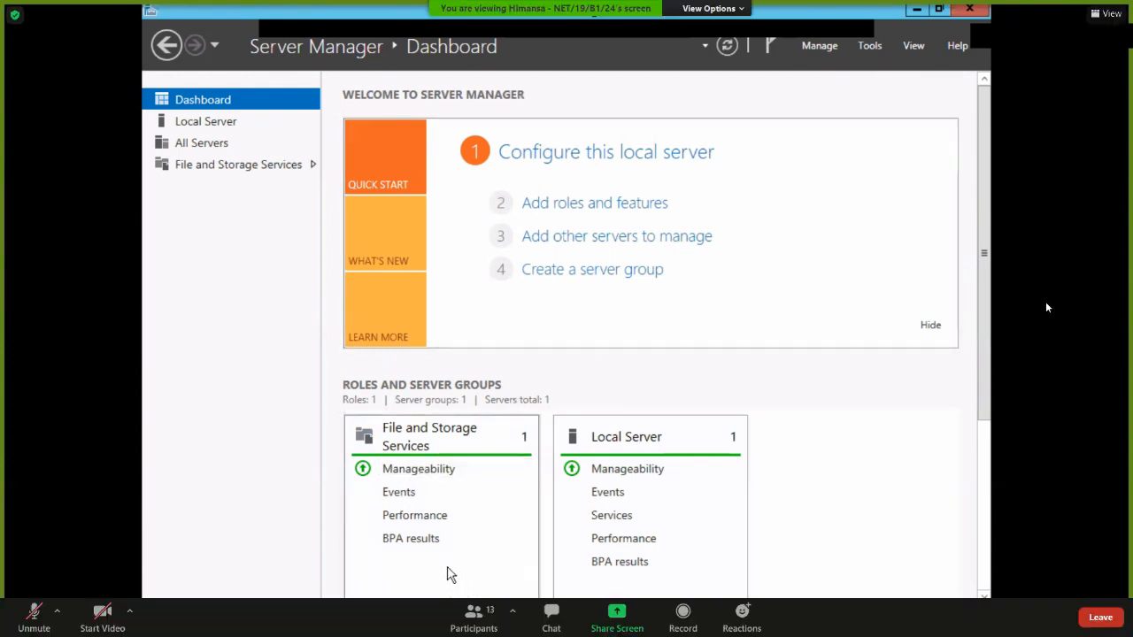
pyautogui.click(586, 209)
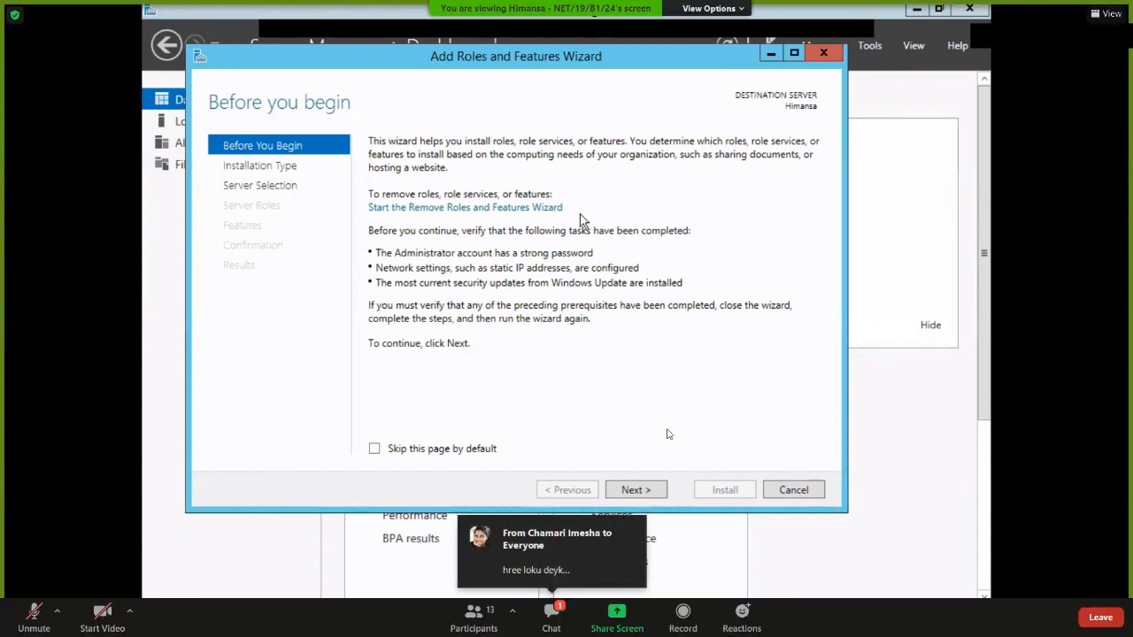
# Check the meeting chat, then advance the wizard from Before You Begin to Select installation type.
pyautogui.click(551, 615)
pyautogui.click(1075, 274)
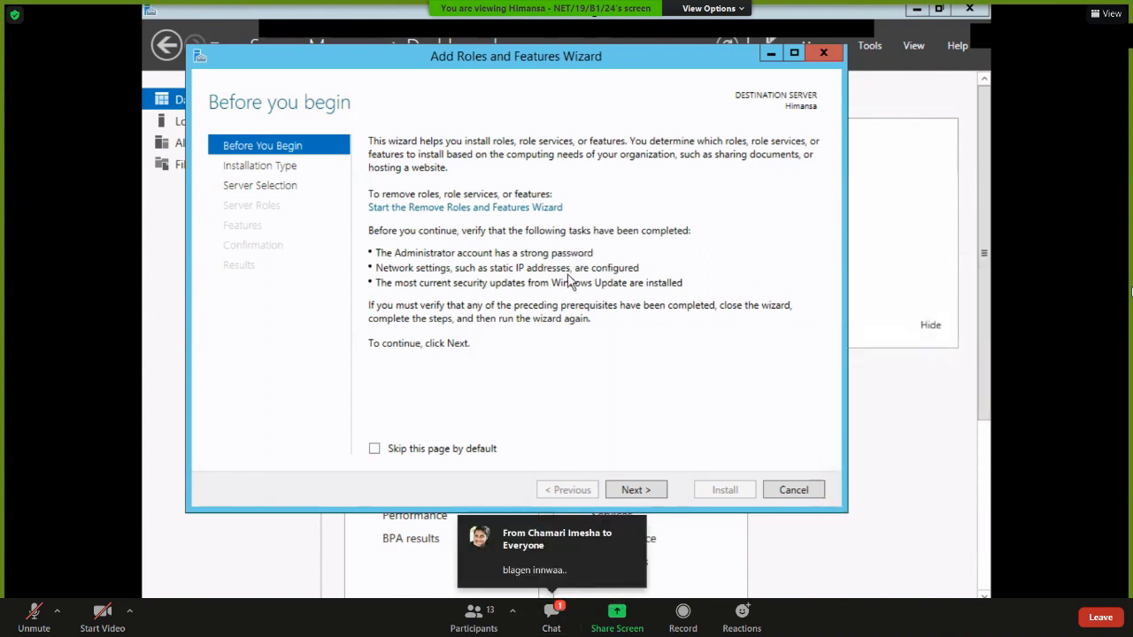
pyautogui.click(553, 612)
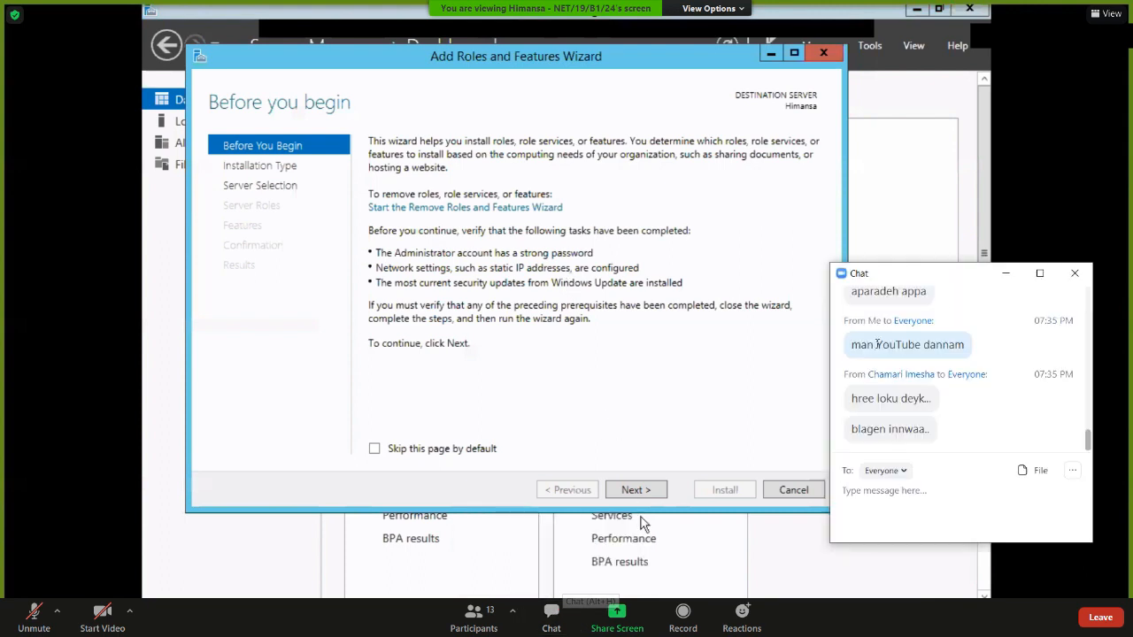
pyautogui.click(1068, 274)
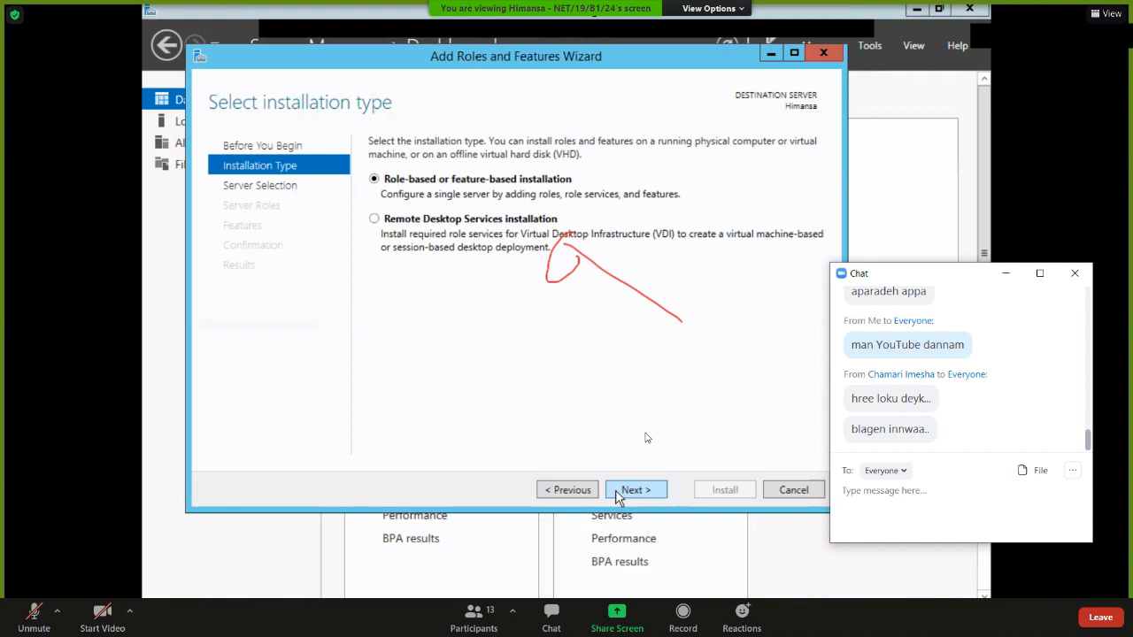
# Briefly unmute and re-mute the microphone, then continue with role-based or feature-based installation.
pyautogui.click(1068, 269)
pyautogui.hotkey('alt', 'h')
pyautogui.click(26, 611)
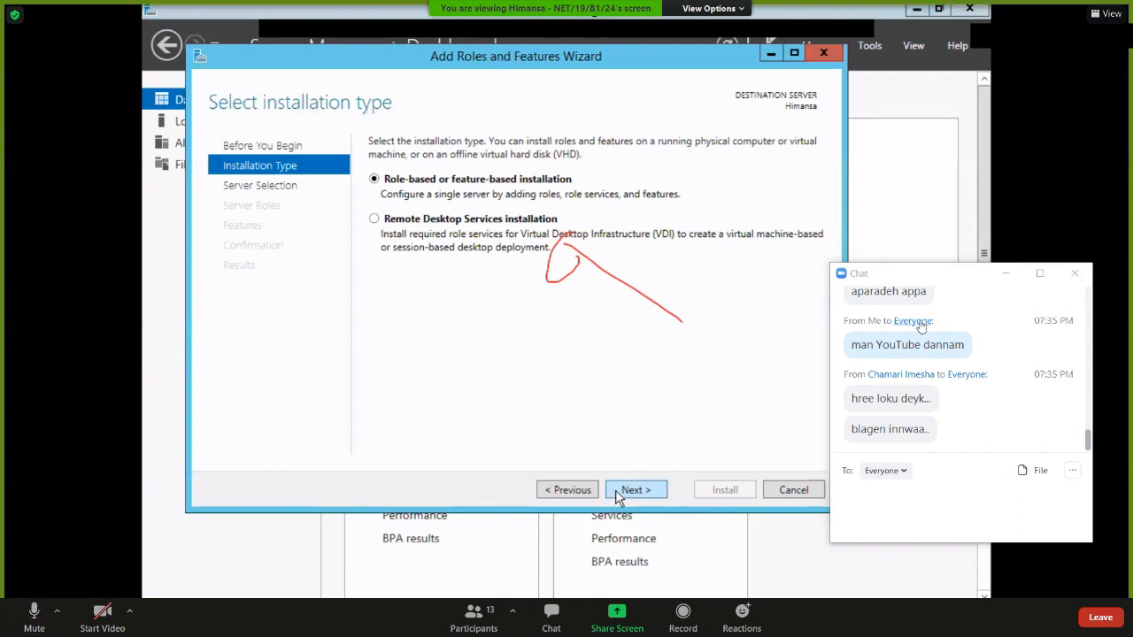
pyautogui.click(1076, 273)
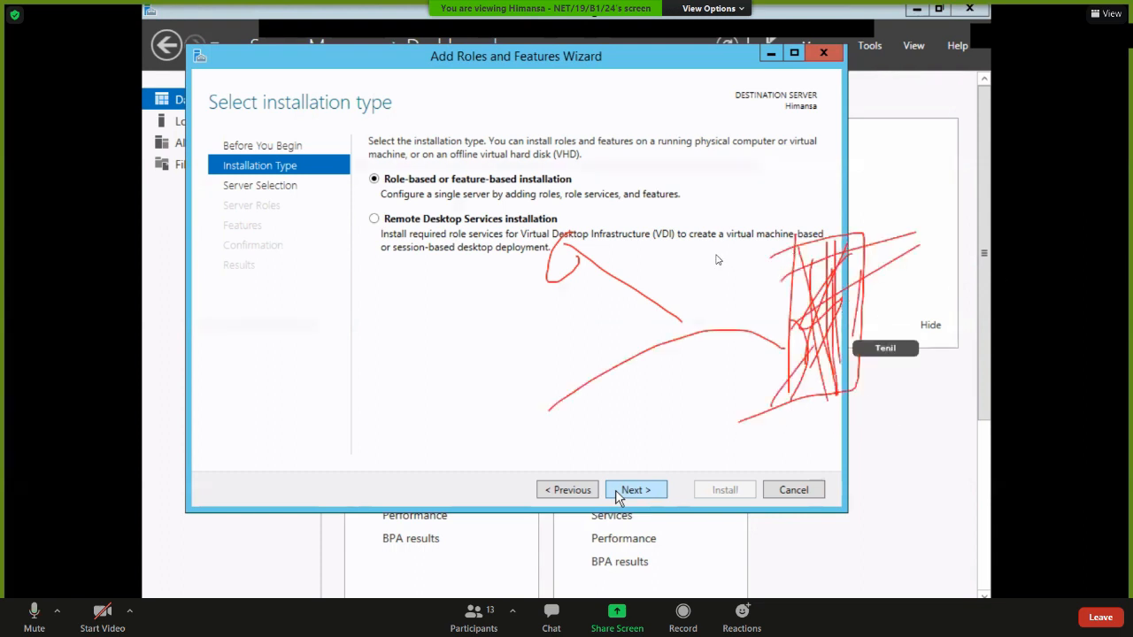
pyautogui.click(25, 603)
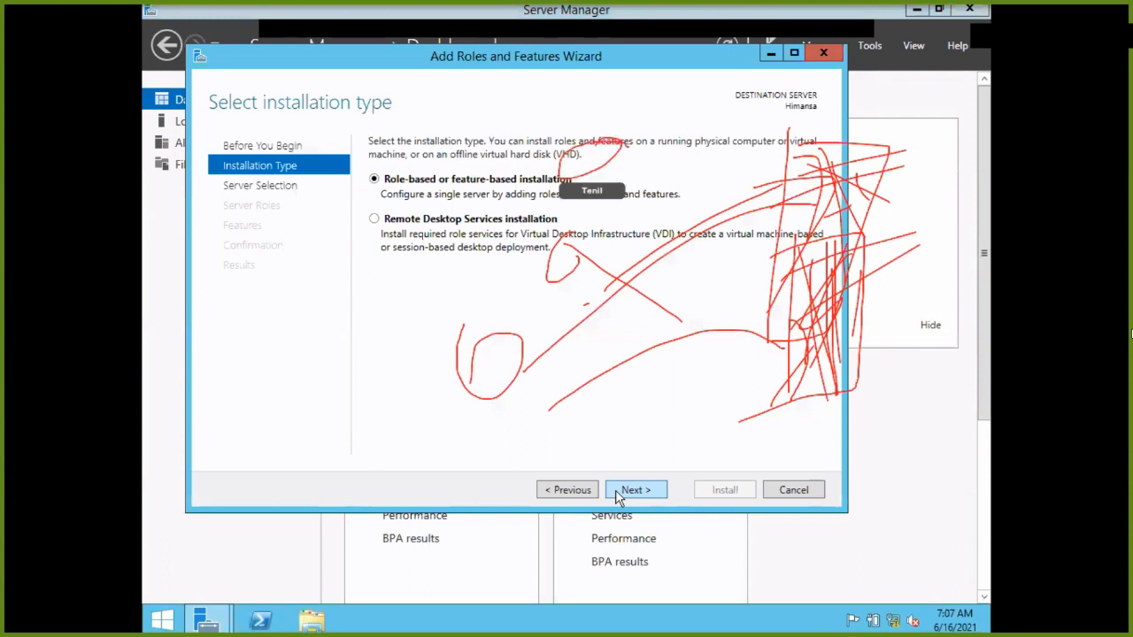
pyautogui.click(633, 489)
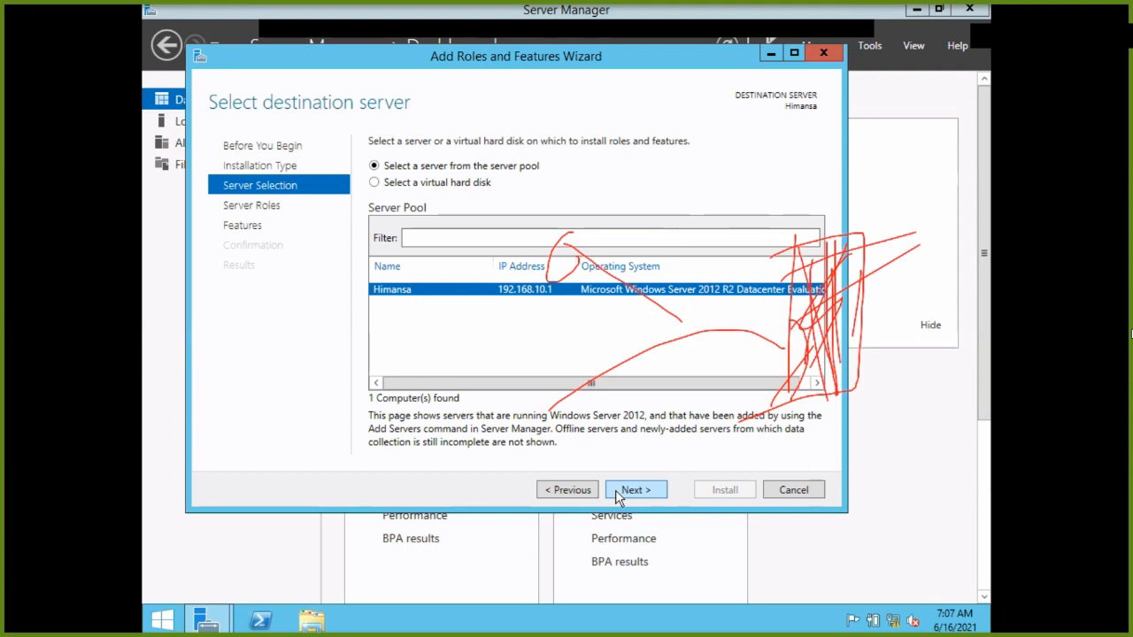
# Maximize the wizard and continue with the pooled Himansa server to Select server roles.
pyautogui.click(797, 54)
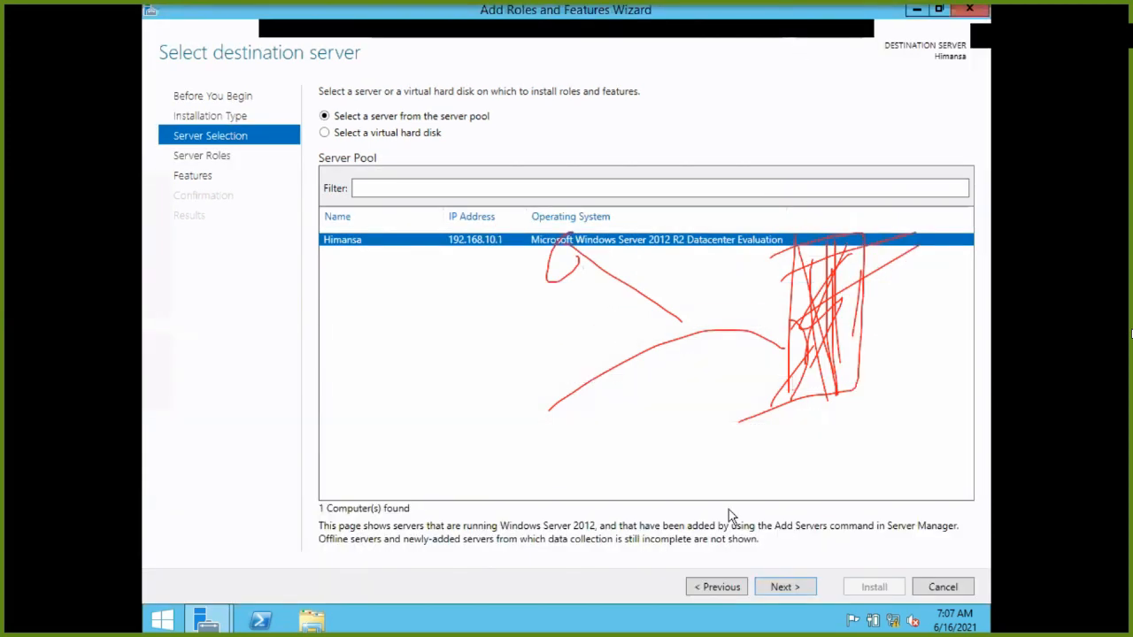
pyautogui.click(783, 587)
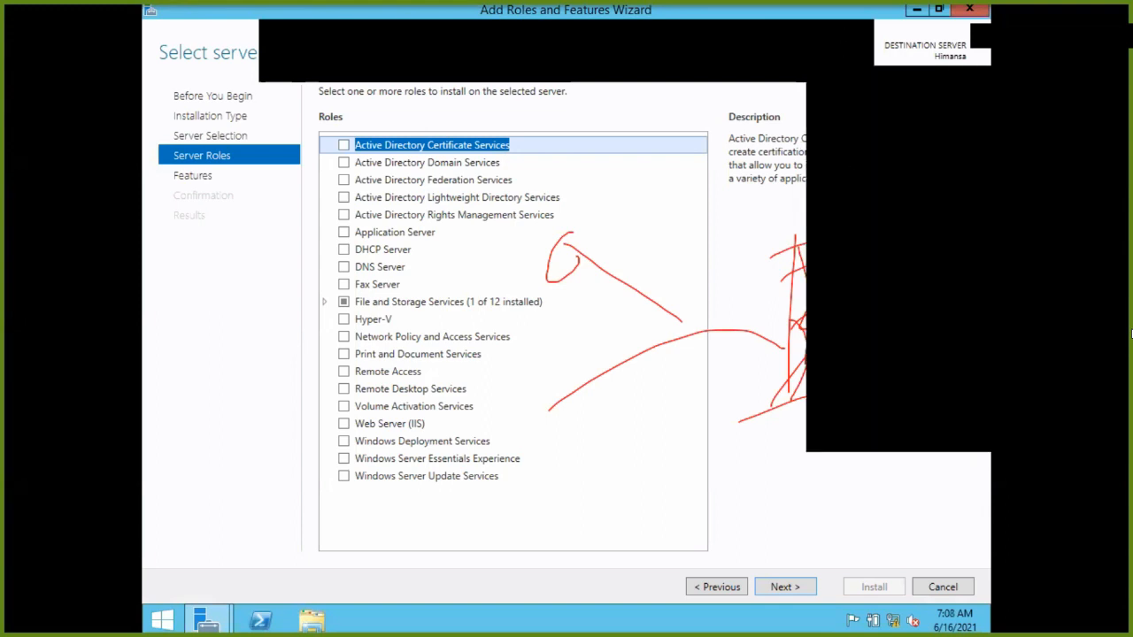
# Read the AD DS and AD FS role descriptions and glance at the meeting chat.
pyautogui.click(378, 163)
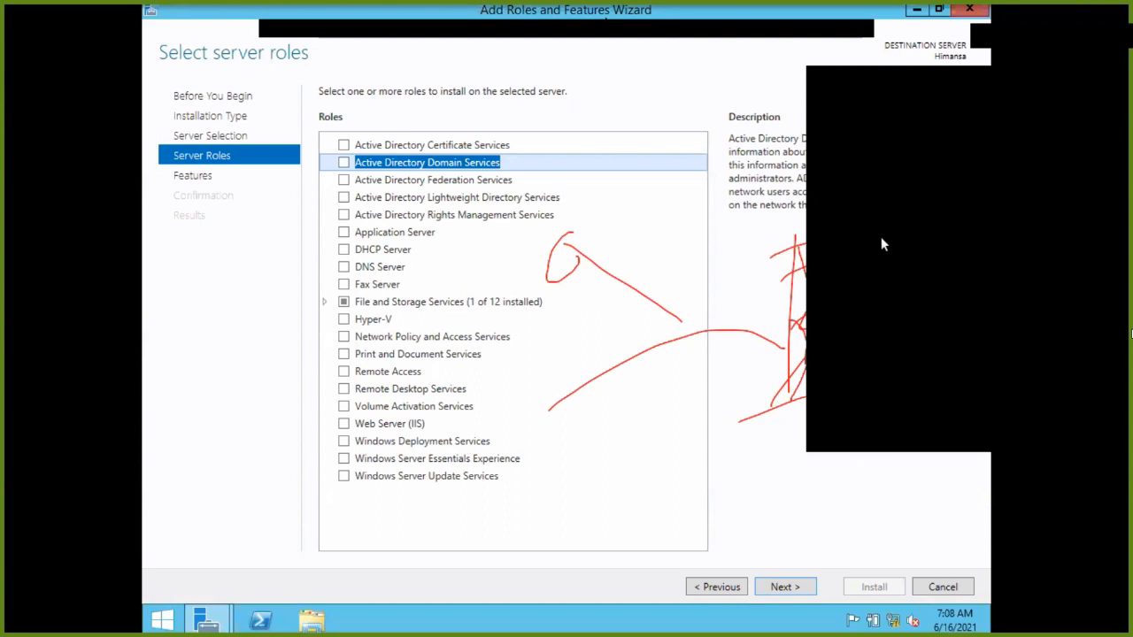
pyautogui.click(534, 184)
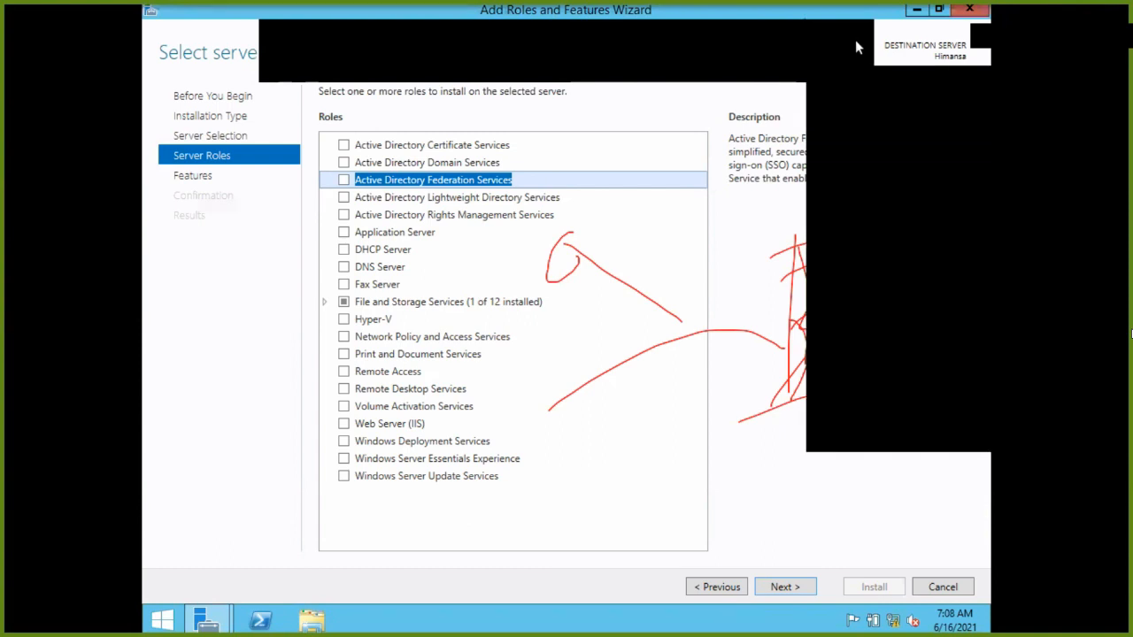
pyautogui.click(847, 82)
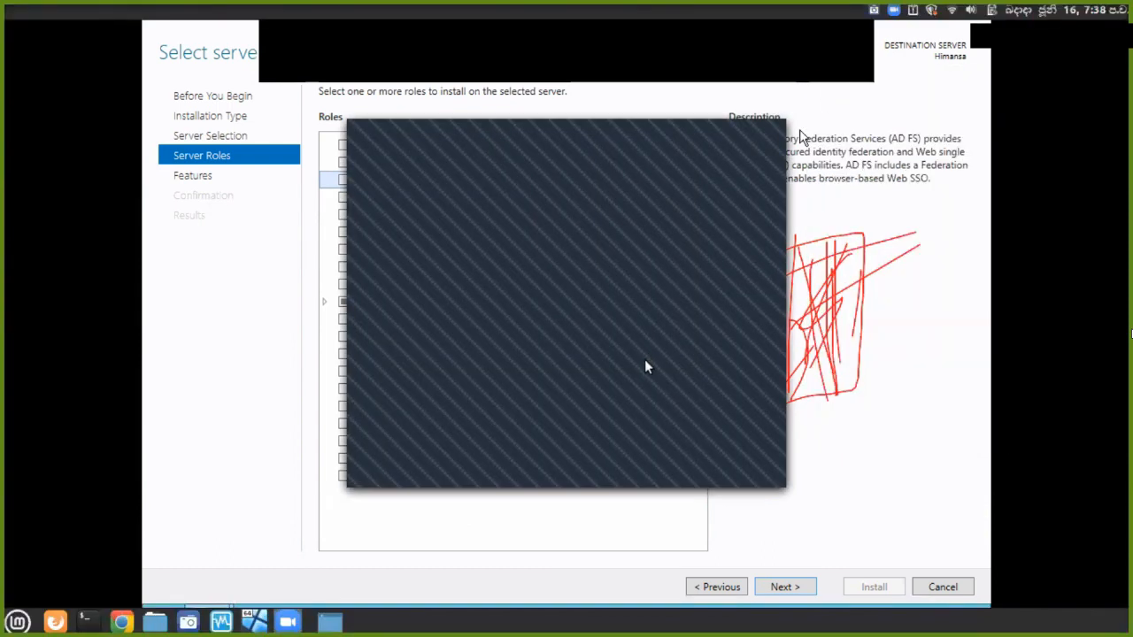
pyautogui.click(779, 133)
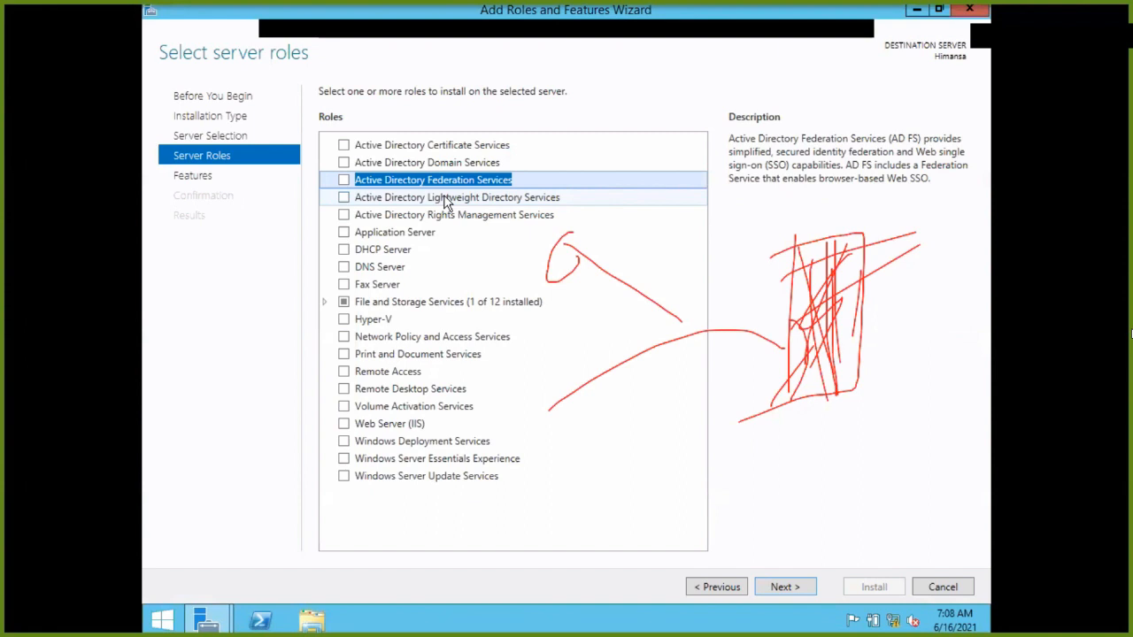
# Tick Active Directory Domain Services, accept its required management tools, and go to Select features.
pyautogui.click(343, 163)
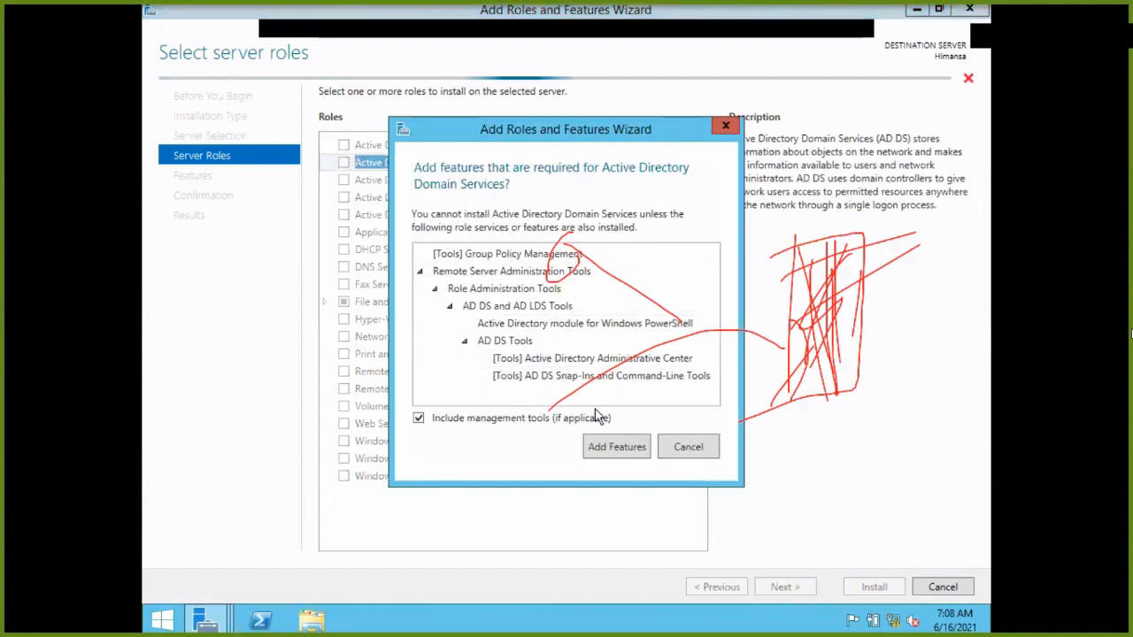
pyautogui.click(615, 447)
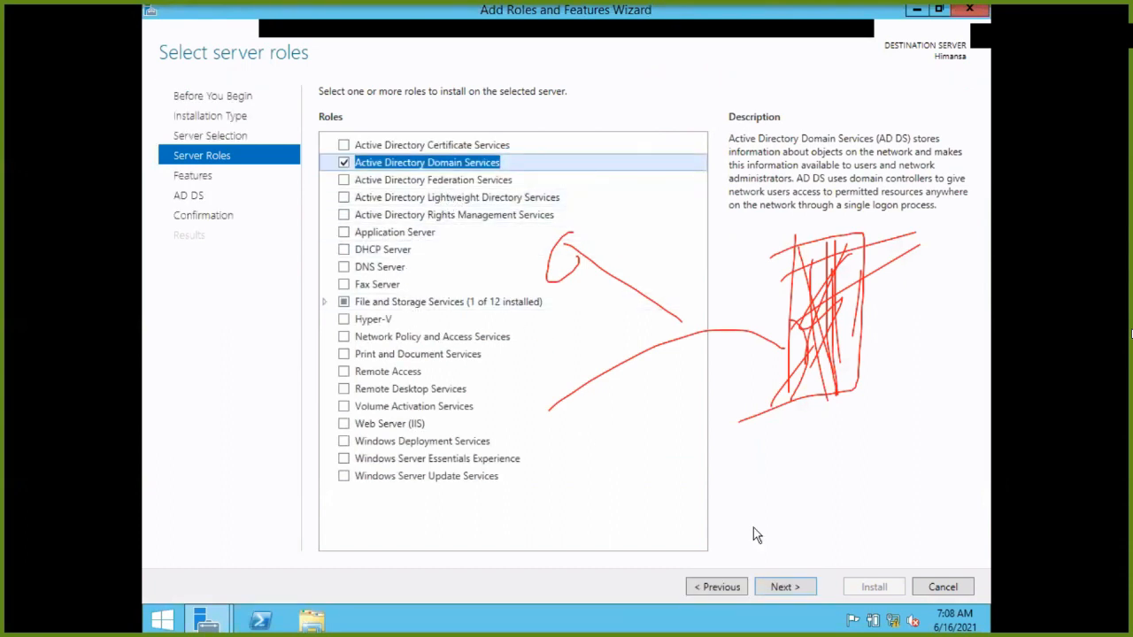
pyautogui.click(782, 587)
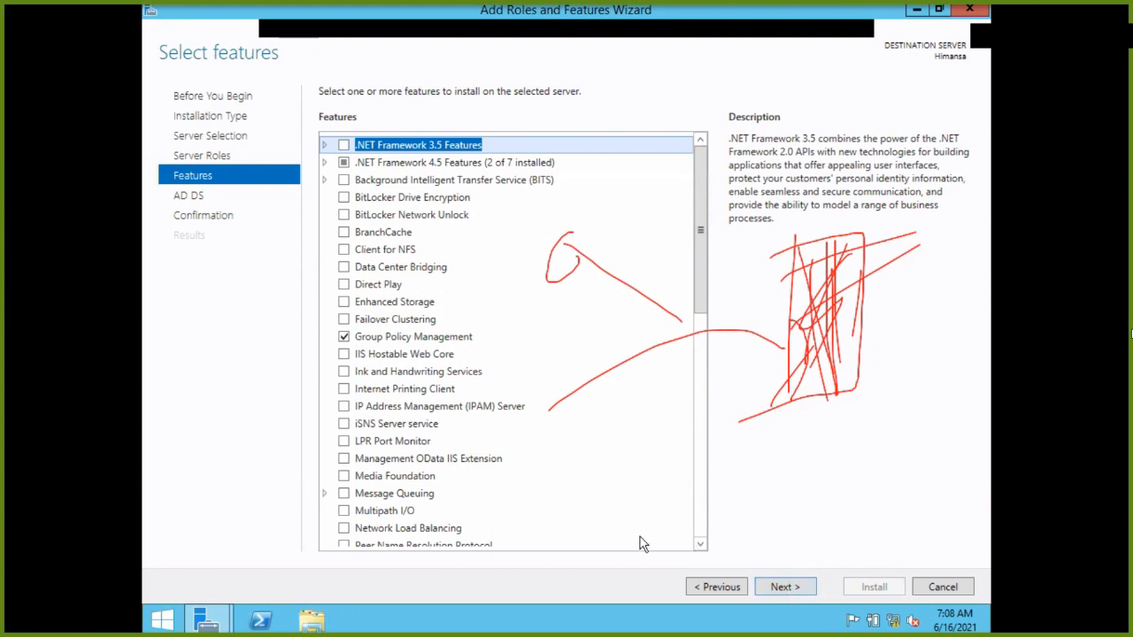
# Scroll through the Features list, add nothing, and proceed to the AD DS information page.
pyautogui.scroll(-4, 641, 540)
pyautogui.scroll(-4, 641, 540)
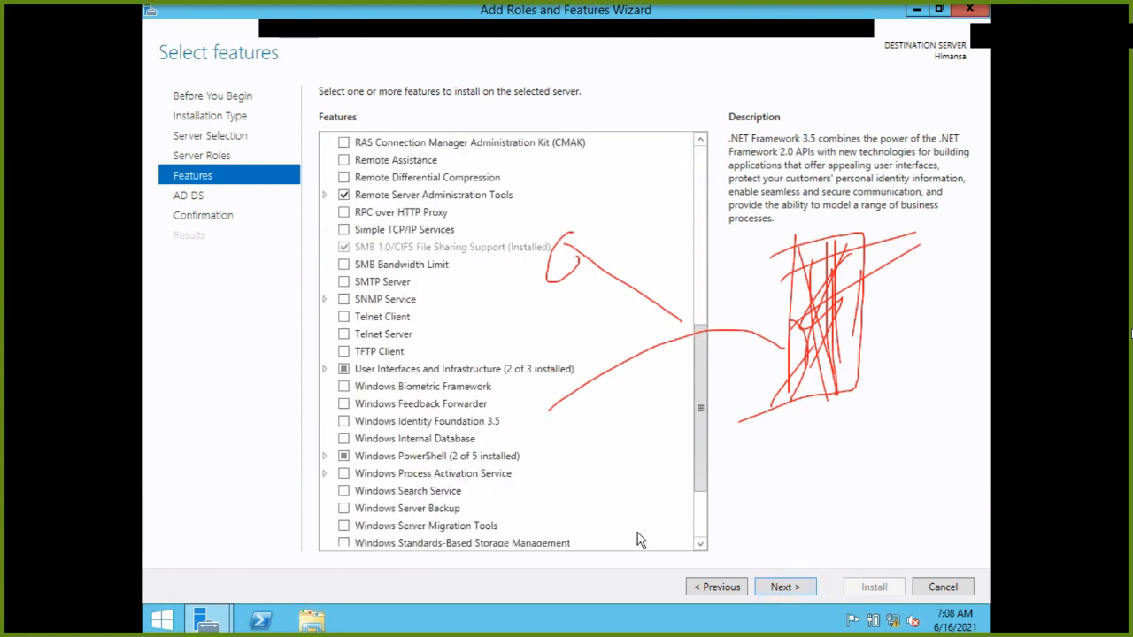
pyautogui.scroll(-1, 640, 540)
pyautogui.scroll(-2, 641, 541)
pyautogui.scroll(-1, 640, 540)
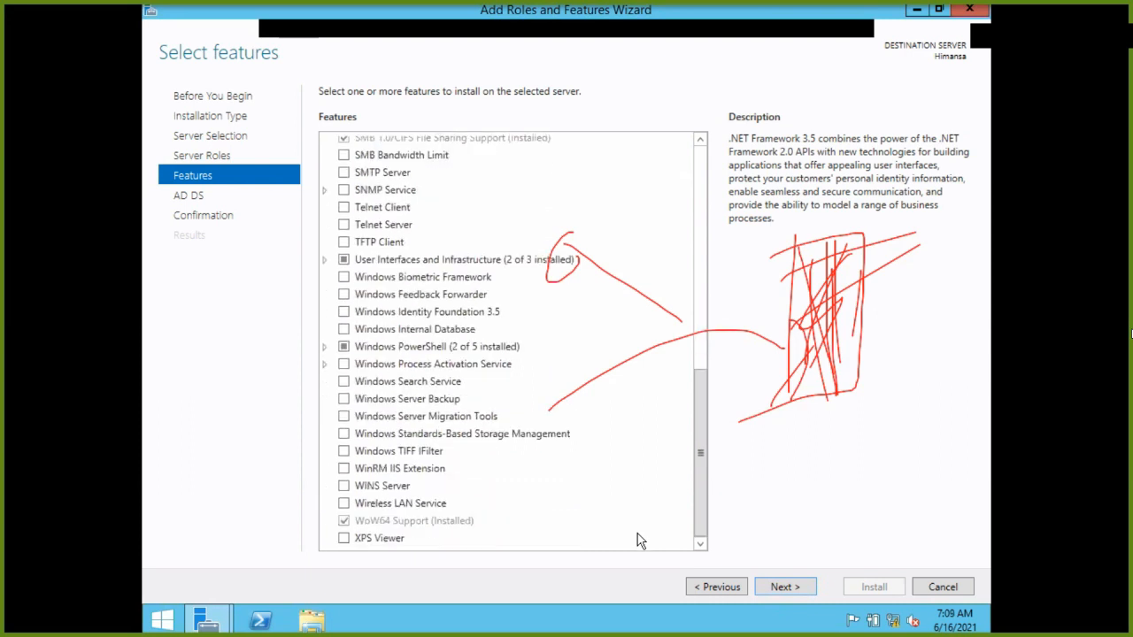
pyautogui.click(792, 587)
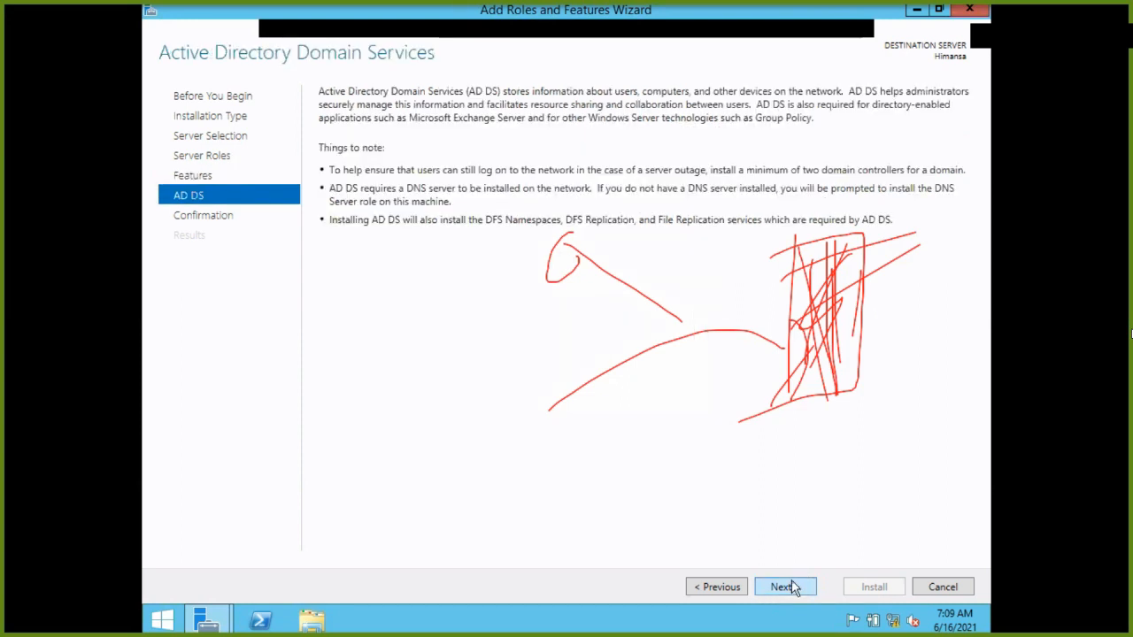
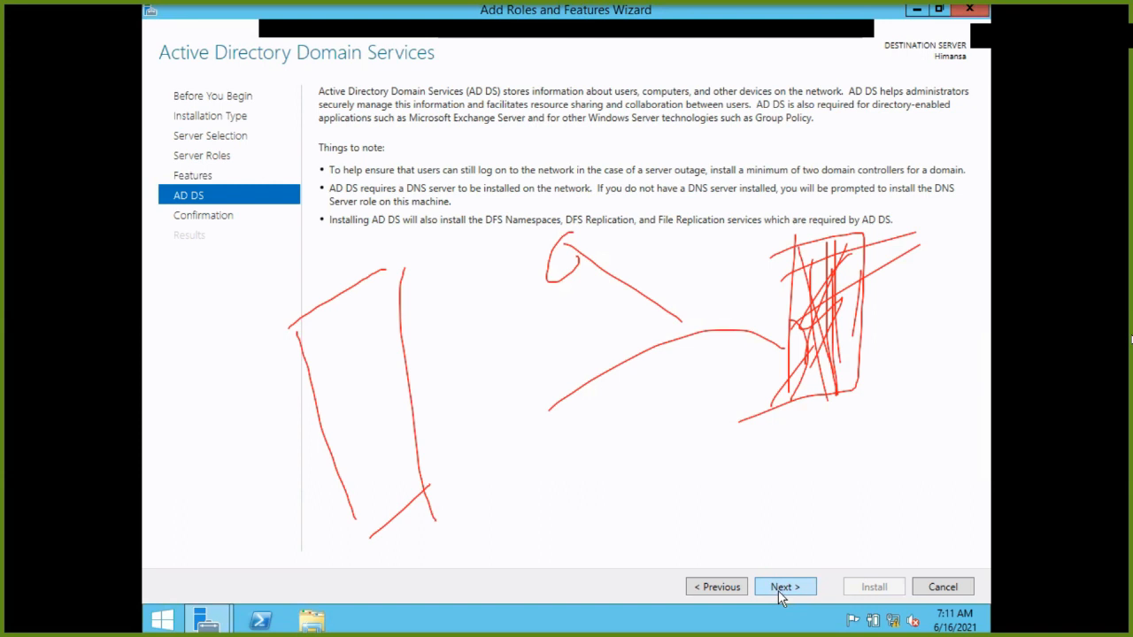
# Advance from the AD DS information page to the Confirmation page.
pyautogui.click(779, 591)
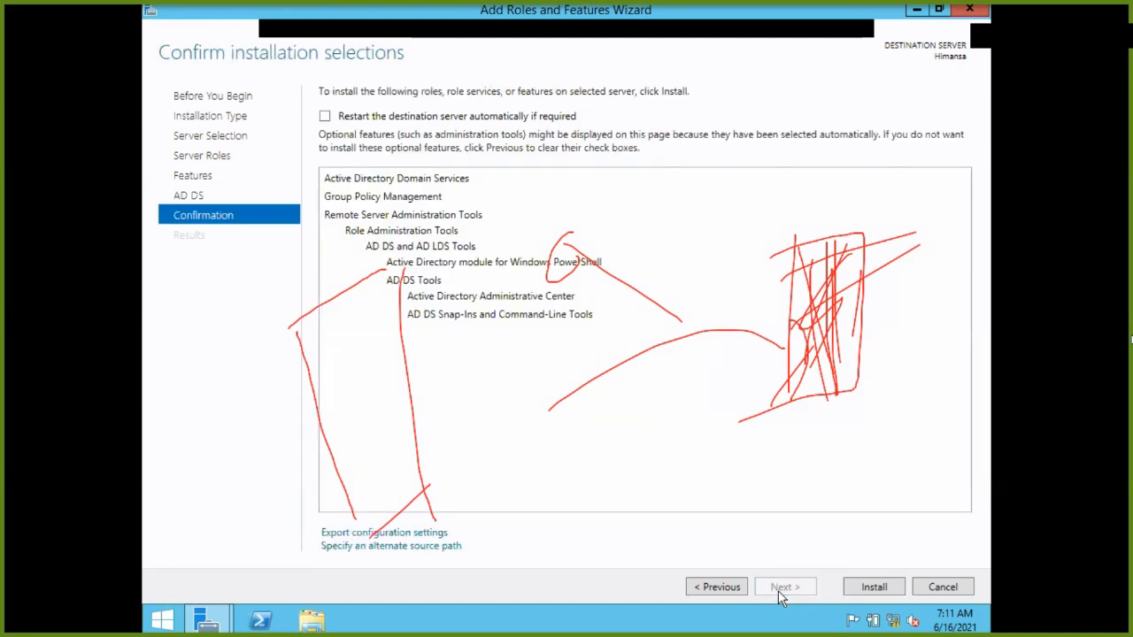
# Begin installing AD DS, Group Policy Management and the AD DS management tools.
pyautogui.click(861, 591)
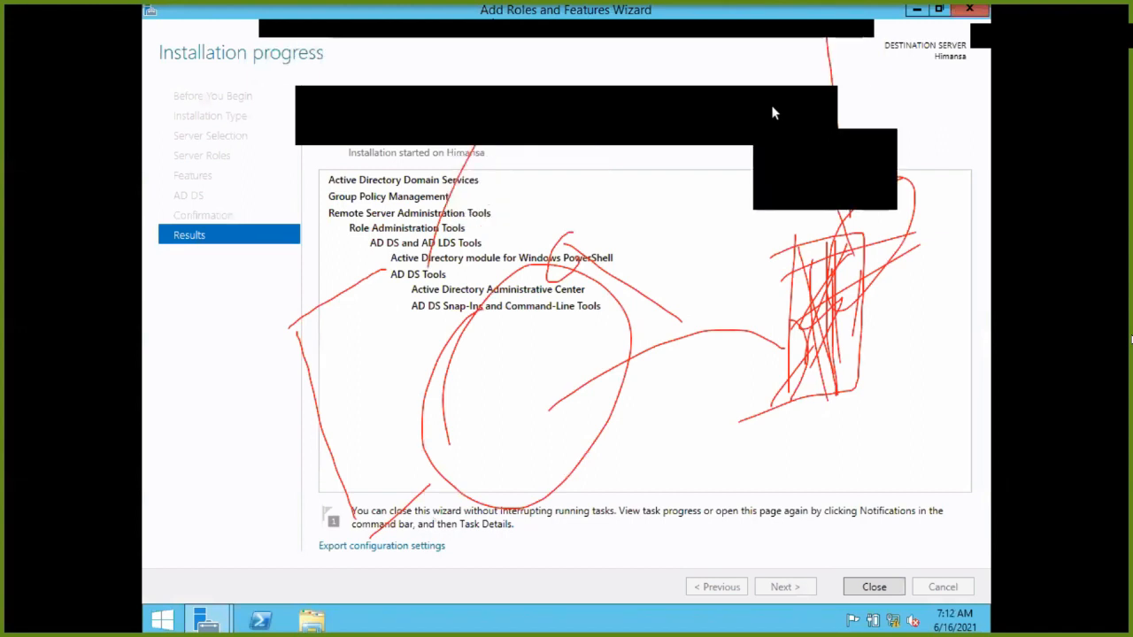
# Clear the Zoom annotations from the shared screen and adjust the pen settings.
pyautogui.click(777, 138)
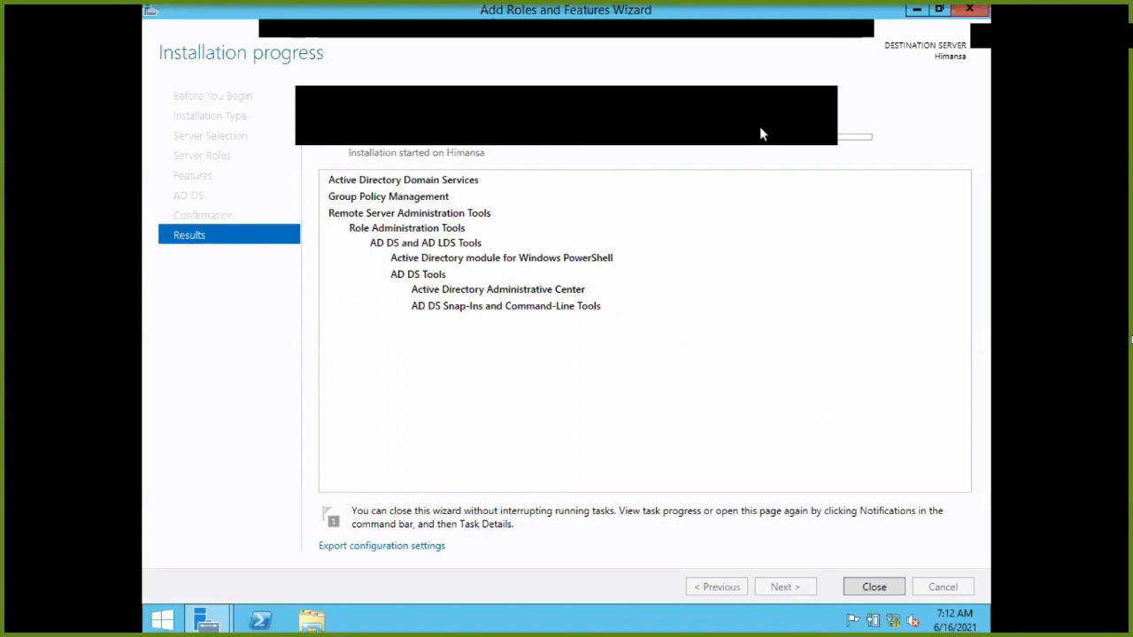
pyautogui.click(616, 111)
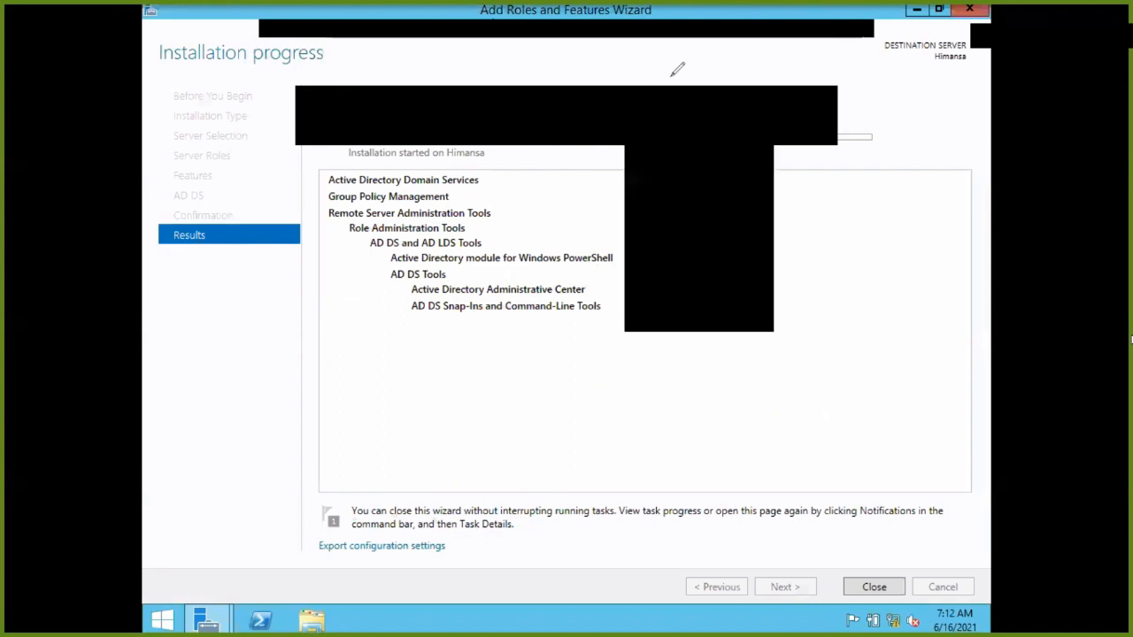
pyautogui.click(768, 68)
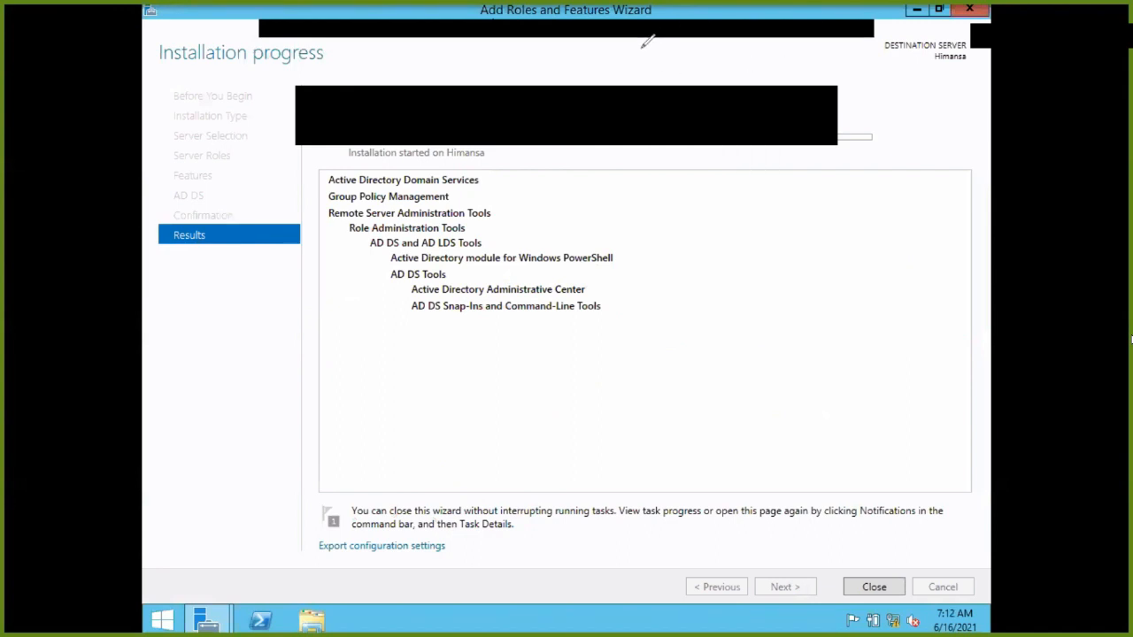
pyautogui.click(651, 105)
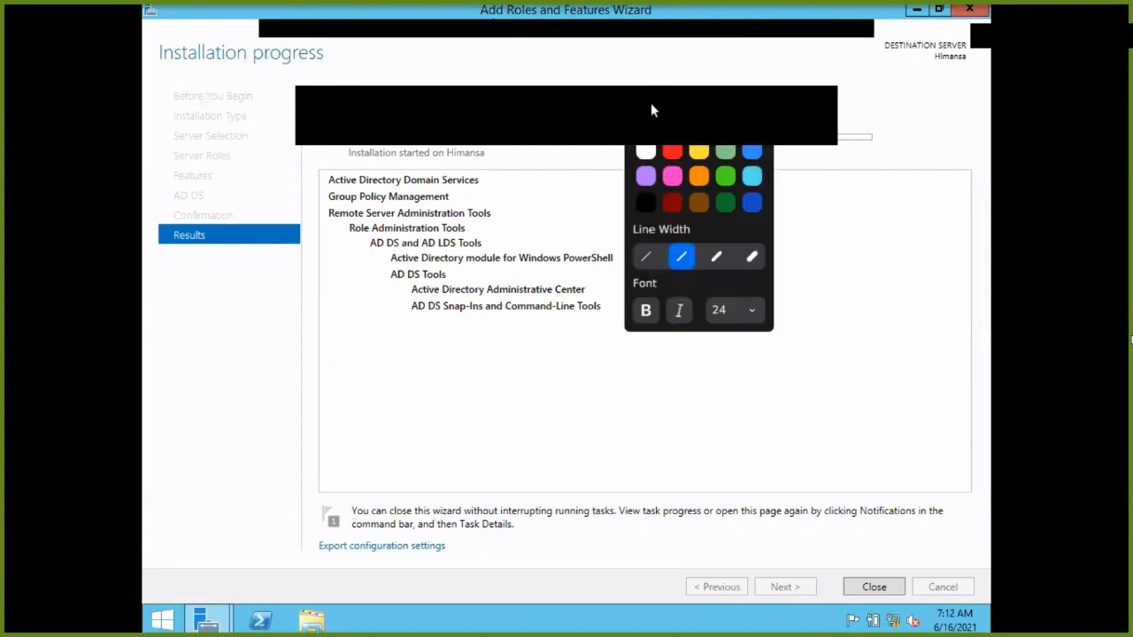
pyautogui.click(559, 61)
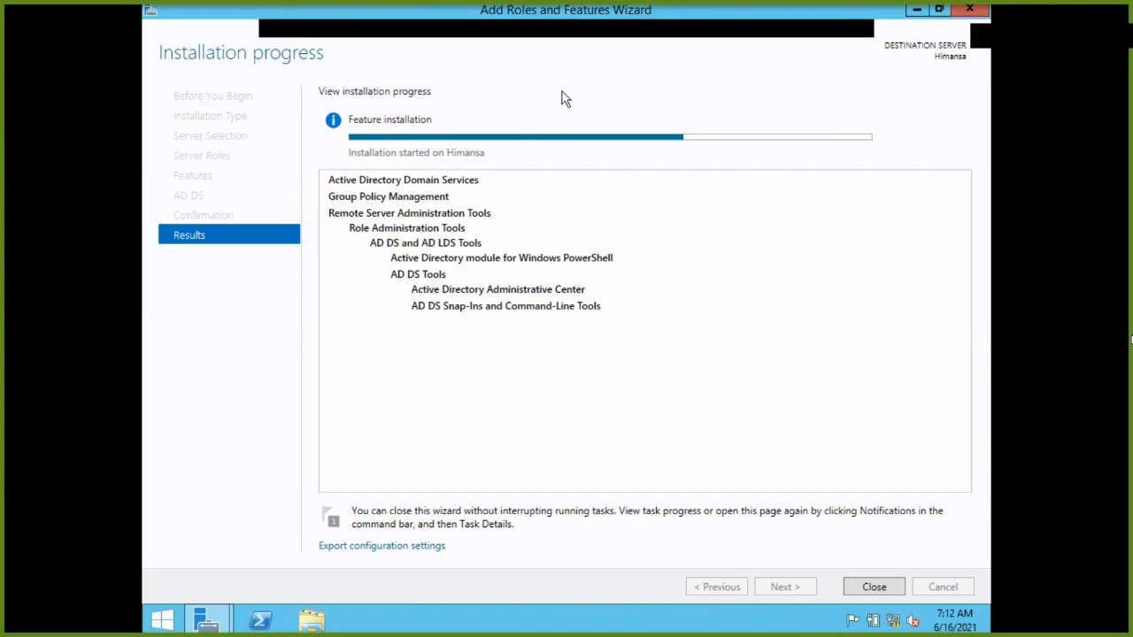
# Scribble red figures, a 0 and a tick below the installation list, then circle them.
pyautogui.moveTo(447, 365); pyautogui.dragTo(458, 449)
pyautogui.moveTo(497, 355); pyautogui.dragTo(520, 405)
pyautogui.moveTo(574, 331); pyautogui.dragTo(594, 422)
pyautogui.moveTo(685, 280); pyautogui.dragTo(705, 347)
pyautogui.moveTo(741, 260); pyautogui.dragTo(738, 296)
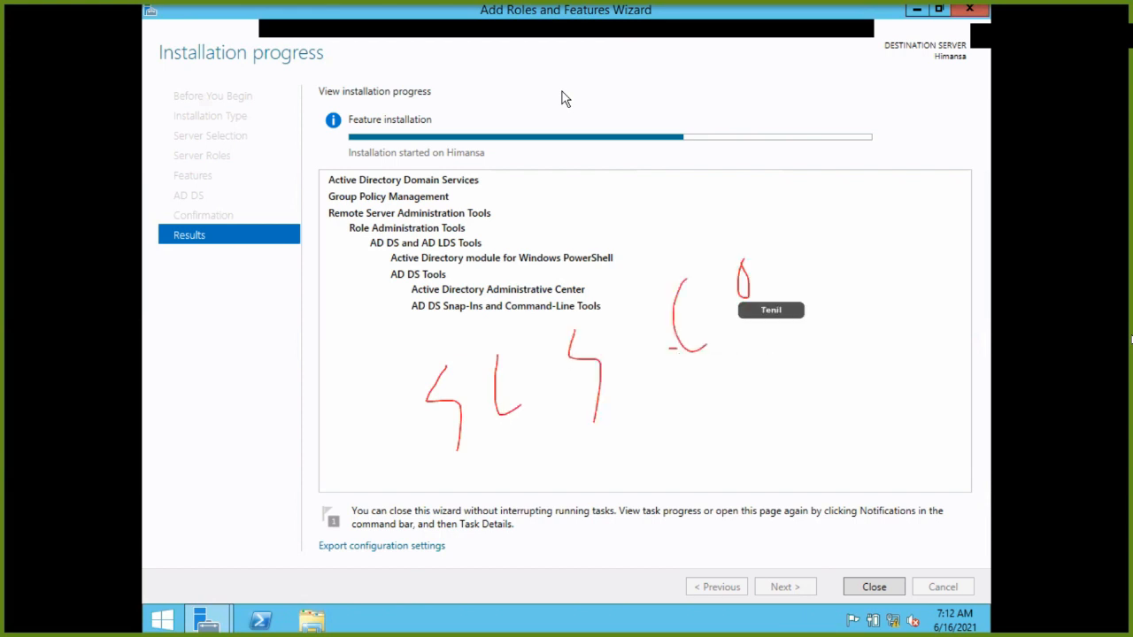
pyautogui.moveTo(782, 229); pyautogui.dragTo(871, 199)
pyautogui.moveTo(423, 375)
pyautogui.mouseDown()
pyautogui.moveTo(454, 477)
pyautogui.moveTo(428, 607)
pyautogui.mouseUp()
# Add more red marks and loops across the window while the installation finishes.
pyautogui.moveTo(531, 485); pyautogui.dragTo(494, 545)
pyautogui.moveTo(666, 462); pyautogui.dragTo(706, 595)
pyautogui.moveTo(687, 531); pyautogui.dragTo(708, 594)
pyautogui.moveTo(814, 363); pyautogui.dragTo(855, 478)
pyautogui.moveTo(900, 433); pyautogui.dragTo(853, 543)
pyautogui.moveTo(882, 252); pyautogui.dragTo(959, 316)
pyautogui.moveTo(948, 279); pyautogui.dragTo(922, 379)
pyautogui.moveTo(464, 556); pyautogui.dragTo(438, 615)
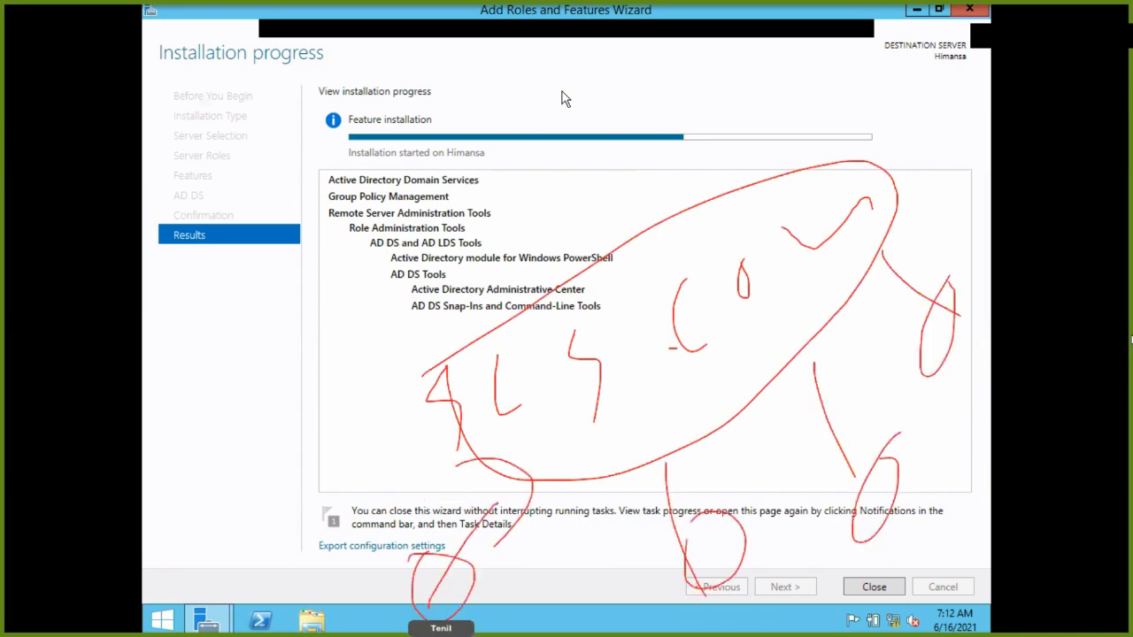
pyautogui.moveTo(341, 500); pyautogui.dragTo(797, 595)
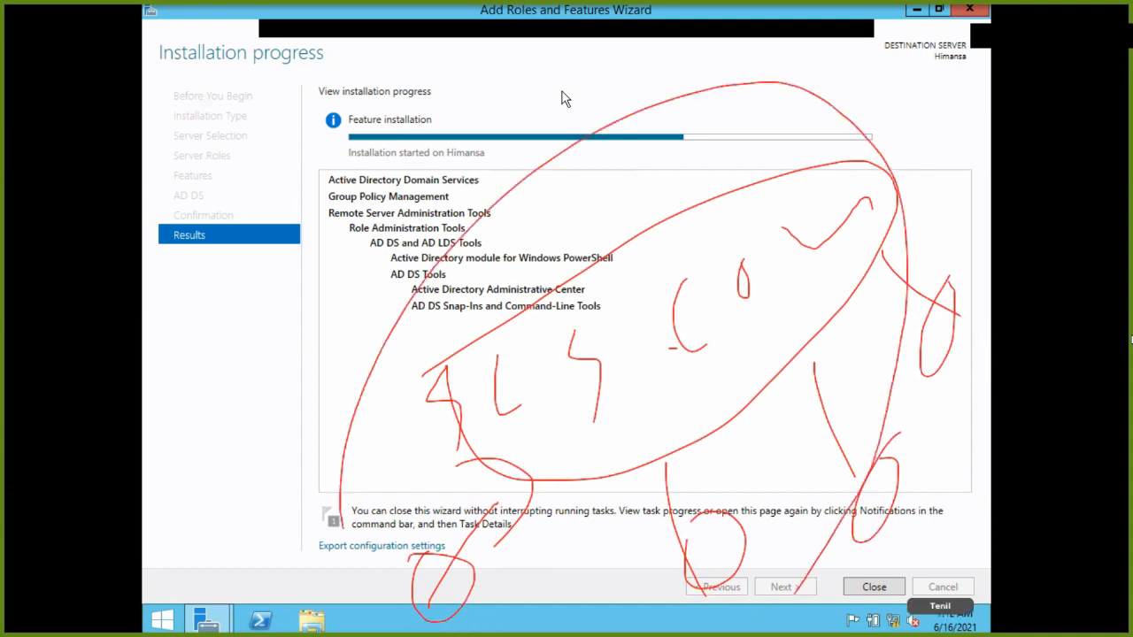
pyautogui.moveTo(306, 156); pyautogui.dragTo(313, 163)
pyautogui.moveTo(299, 85); pyautogui.dragTo(300, 91)
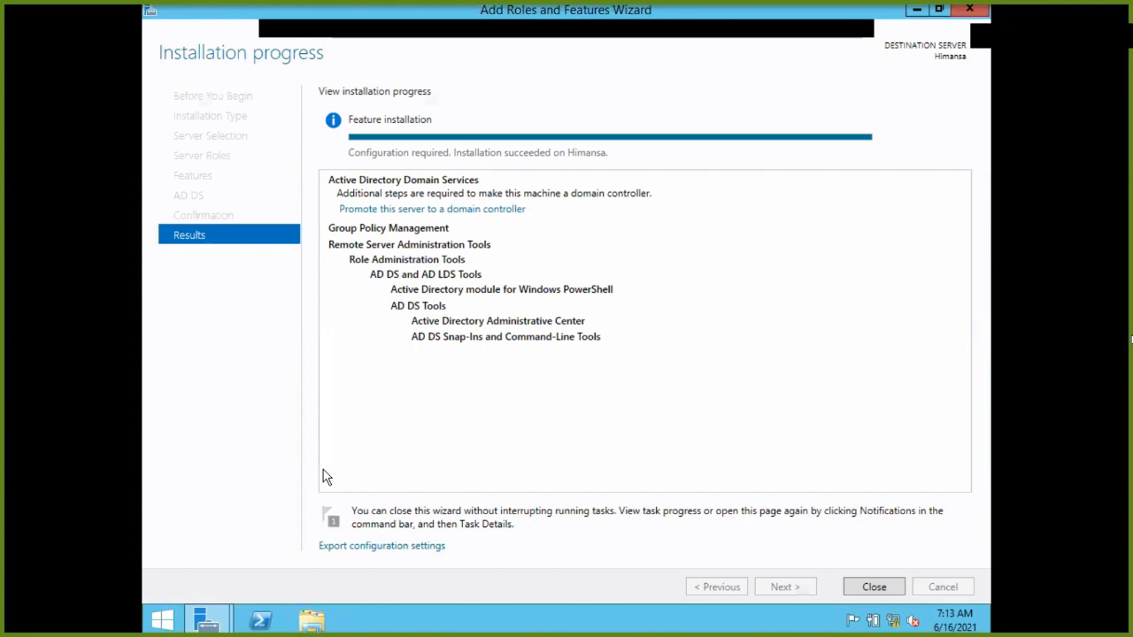
# Close the finished wizard and choose 'Promote this server to a domain controller' from notifications.
pyautogui.click(864, 591)
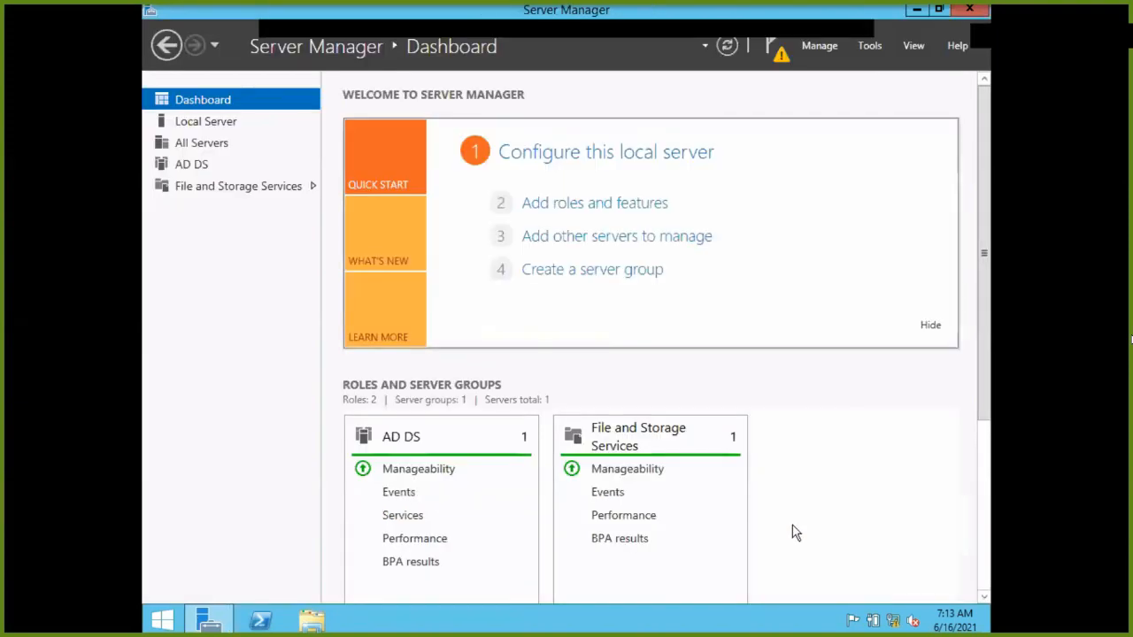
pyautogui.click(780, 60)
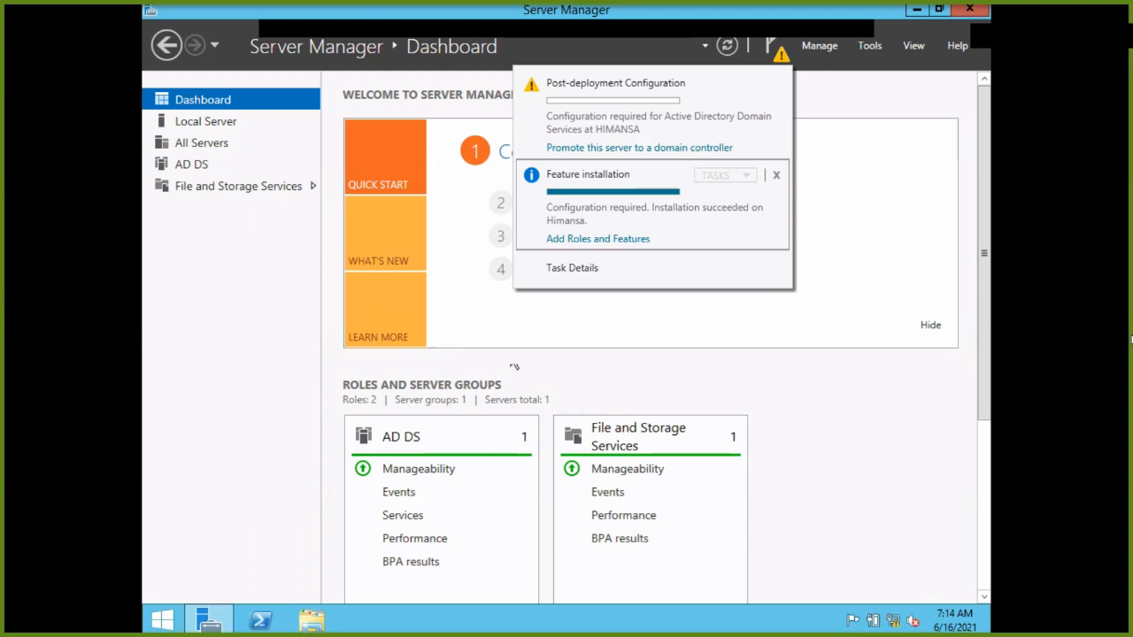
pyautogui.click(599, 148)
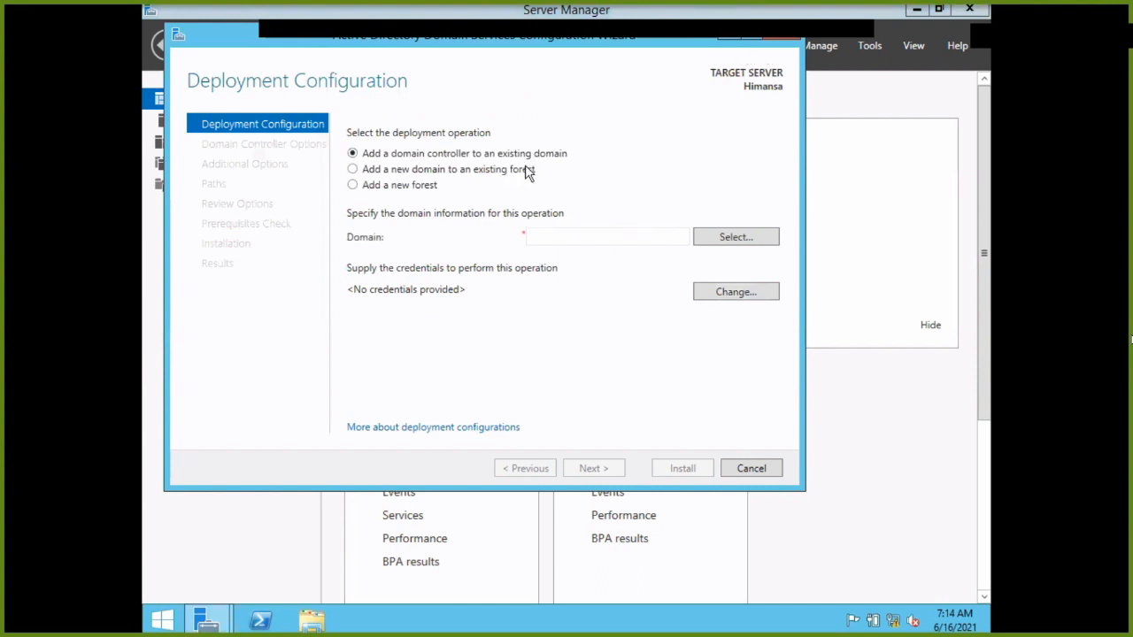
# Choose Add a new forest with root domain himansa.local and continue to Domain Controller Options.
pyautogui.click(574, 237)
pyautogui.write('himansa')
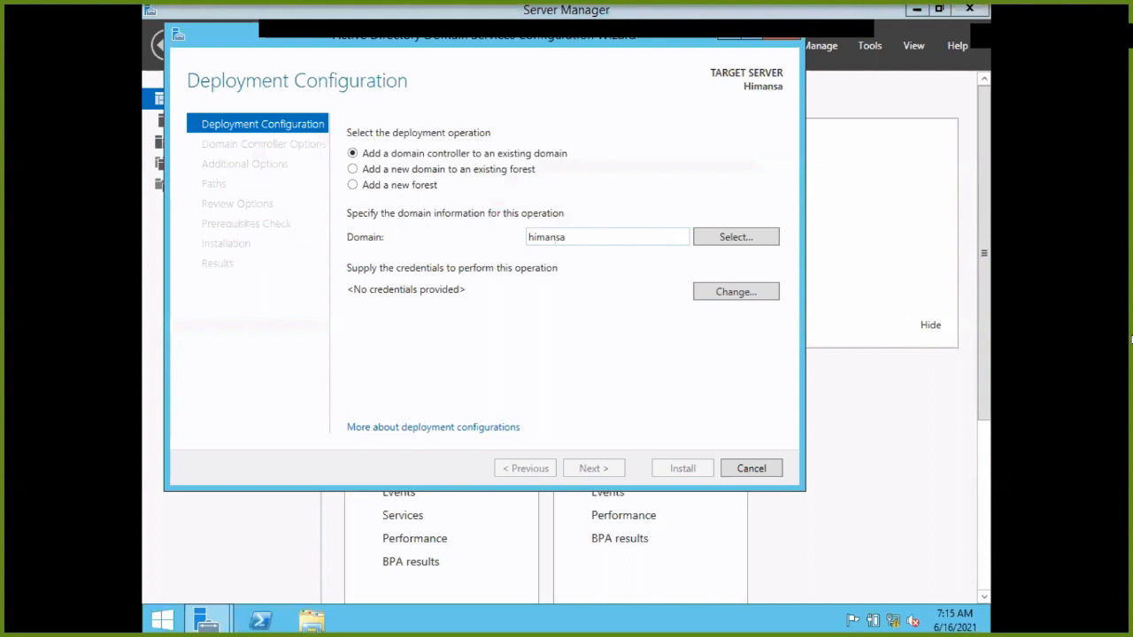
pyautogui.write('.local')
pyautogui.click(405, 190)
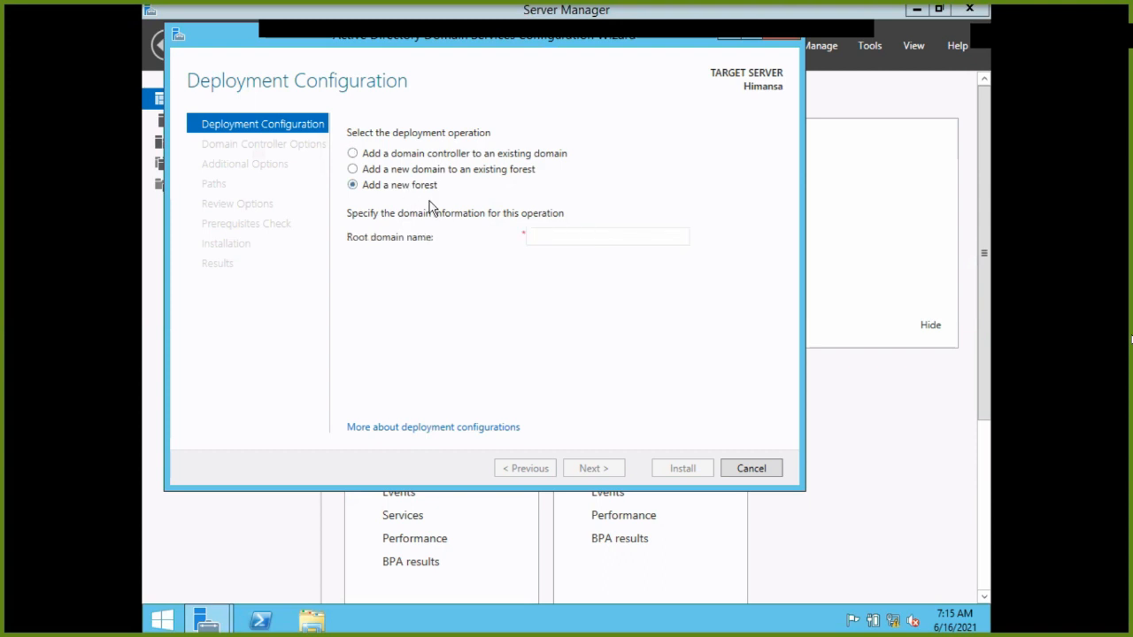
pyautogui.click(538, 236)
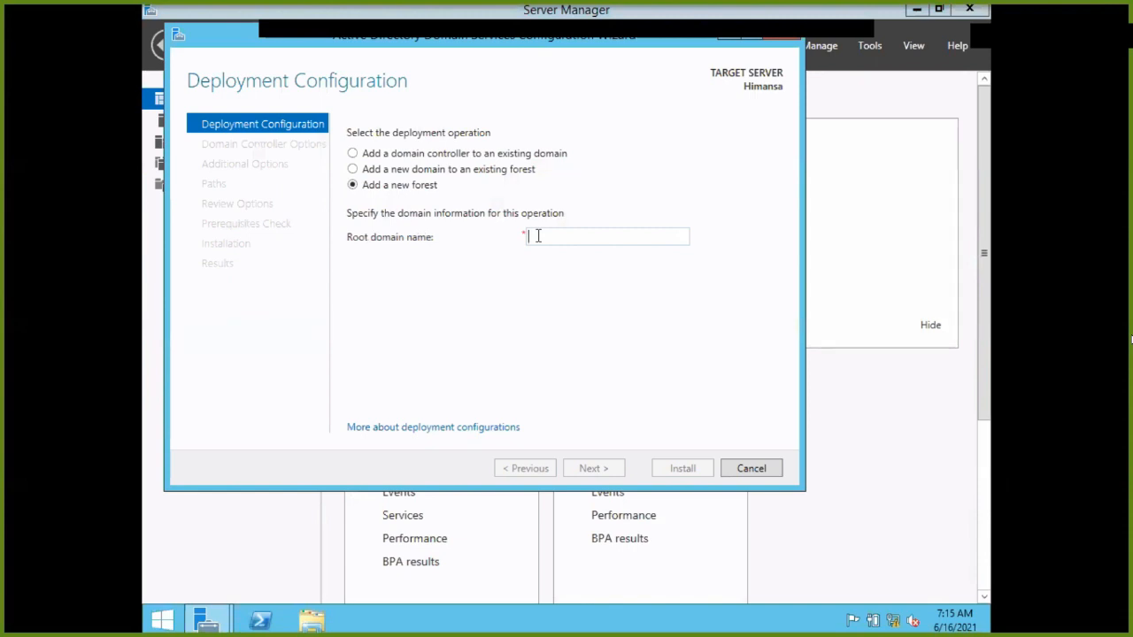
pyautogui.write('hima')
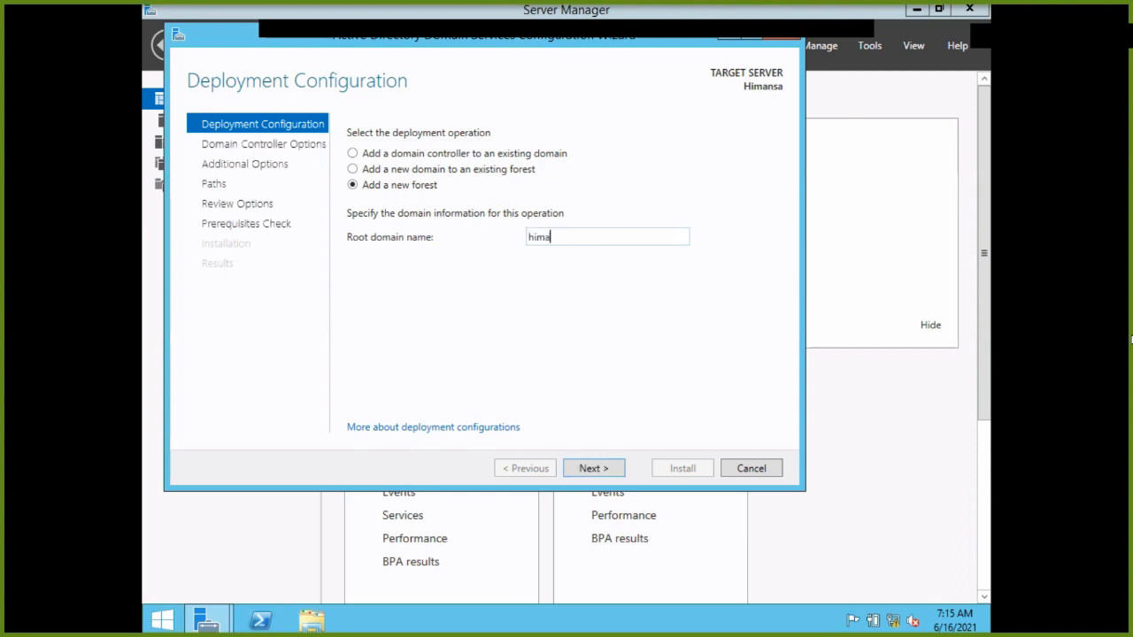
pyautogui.write('nsa.locda')
pyautogui.press('BackSpace')
pyautogui.press('BackSpace')
pyautogui.write('al')
pyautogui.click(580, 470)
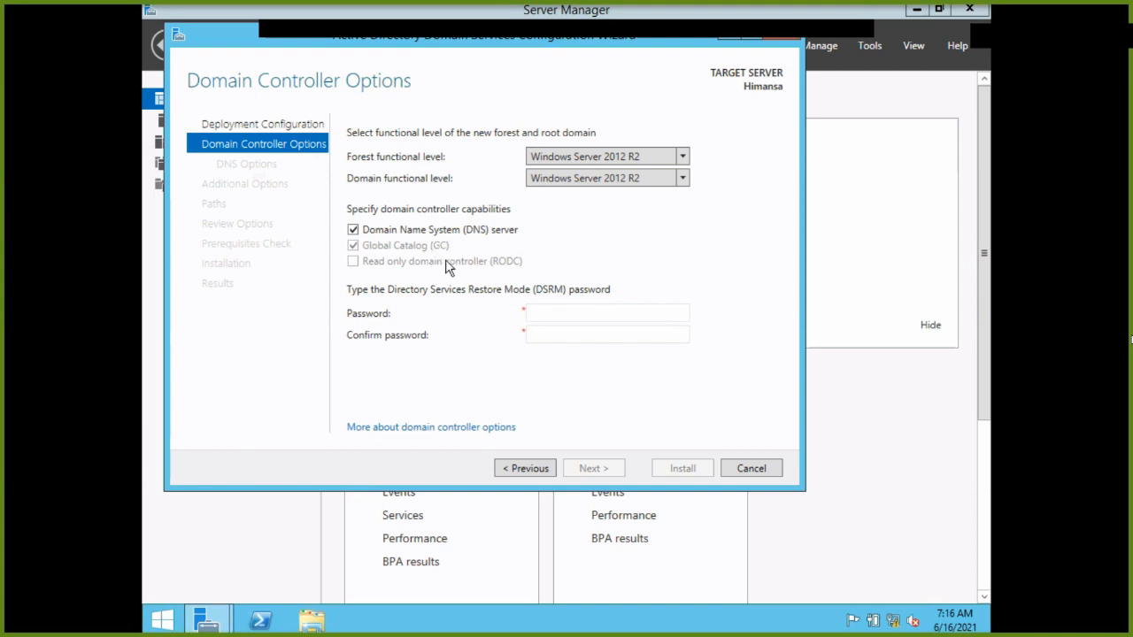
pyautogui.click(554, 310)
pyautogui.write('P')
pyautogui.press('BackSpace')
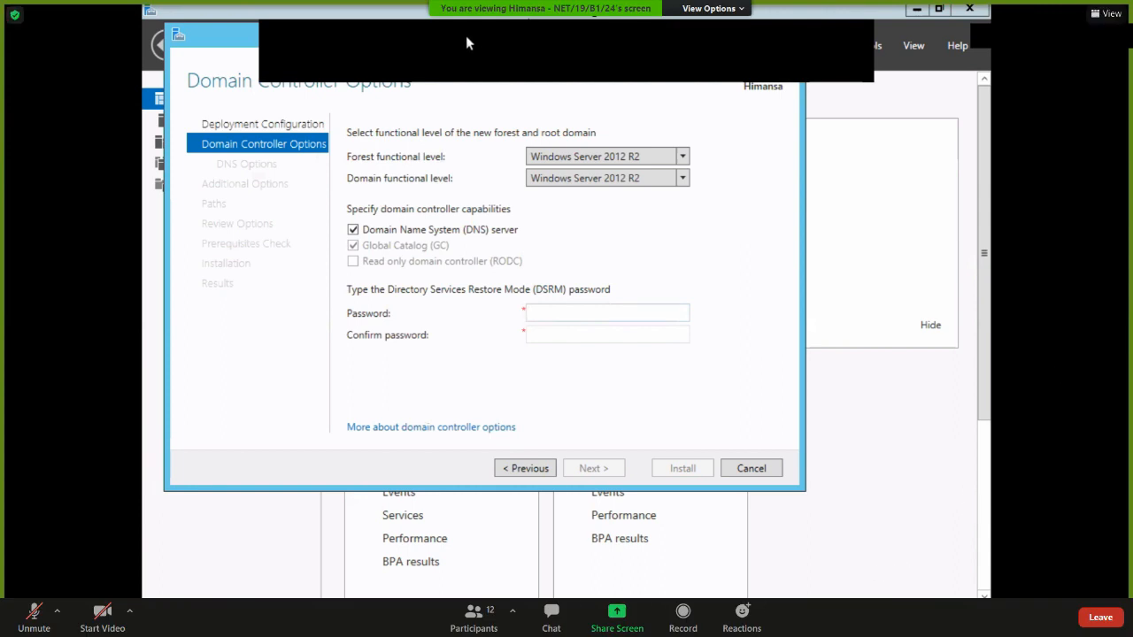
pyautogui.click(506, 609)
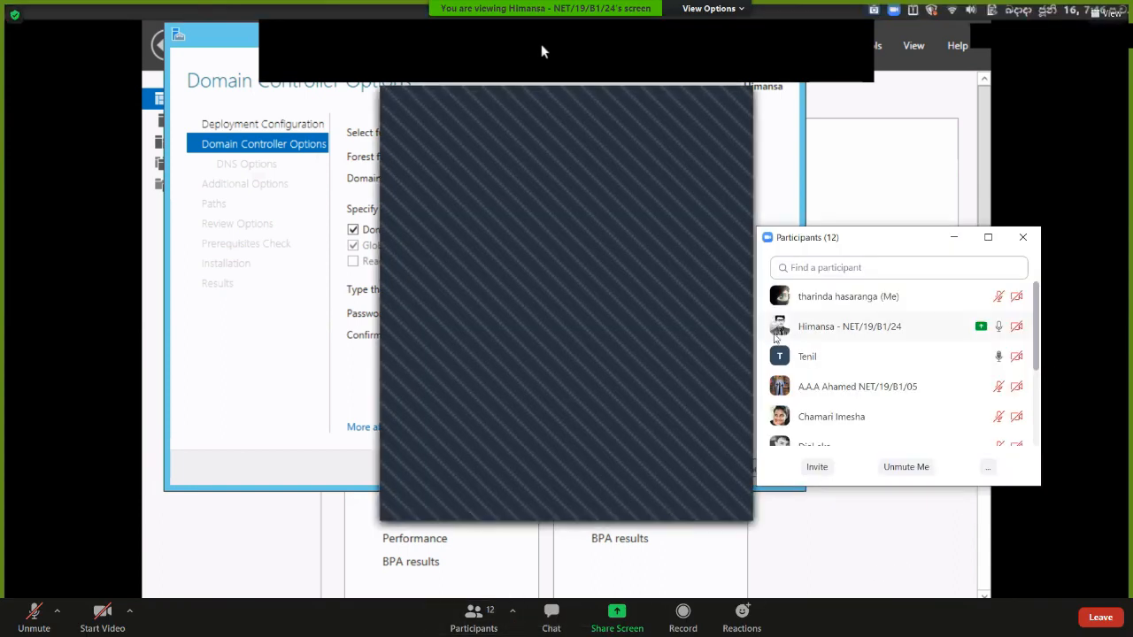
pyautogui.scroll(-3, 833, 339)
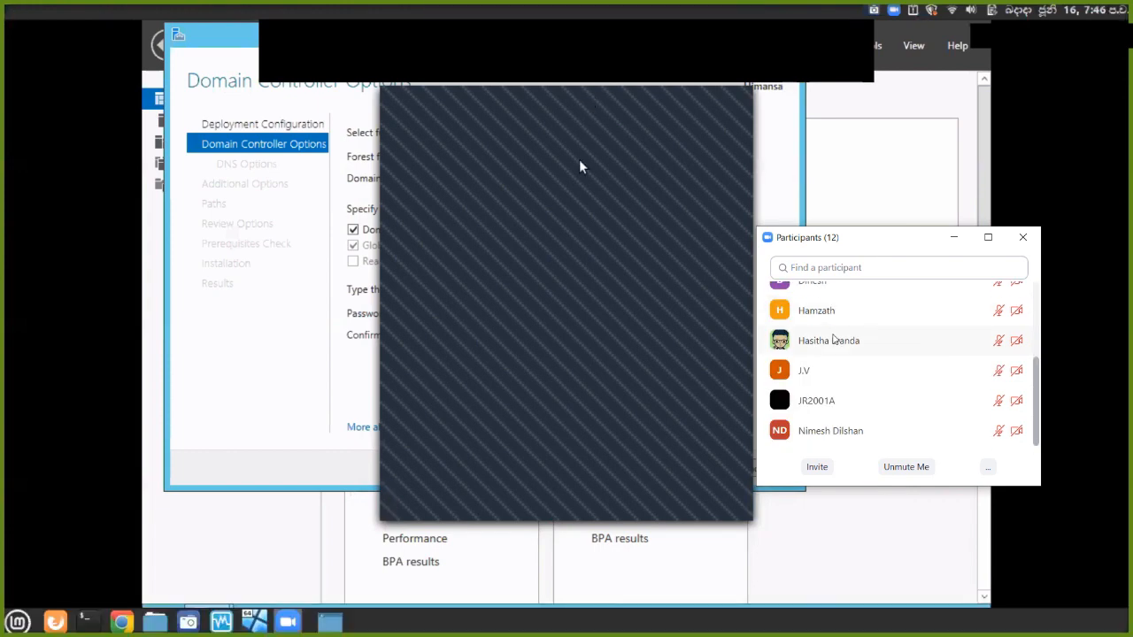
pyautogui.scroll(3, 833, 339)
pyautogui.scroll(-3, 833, 339)
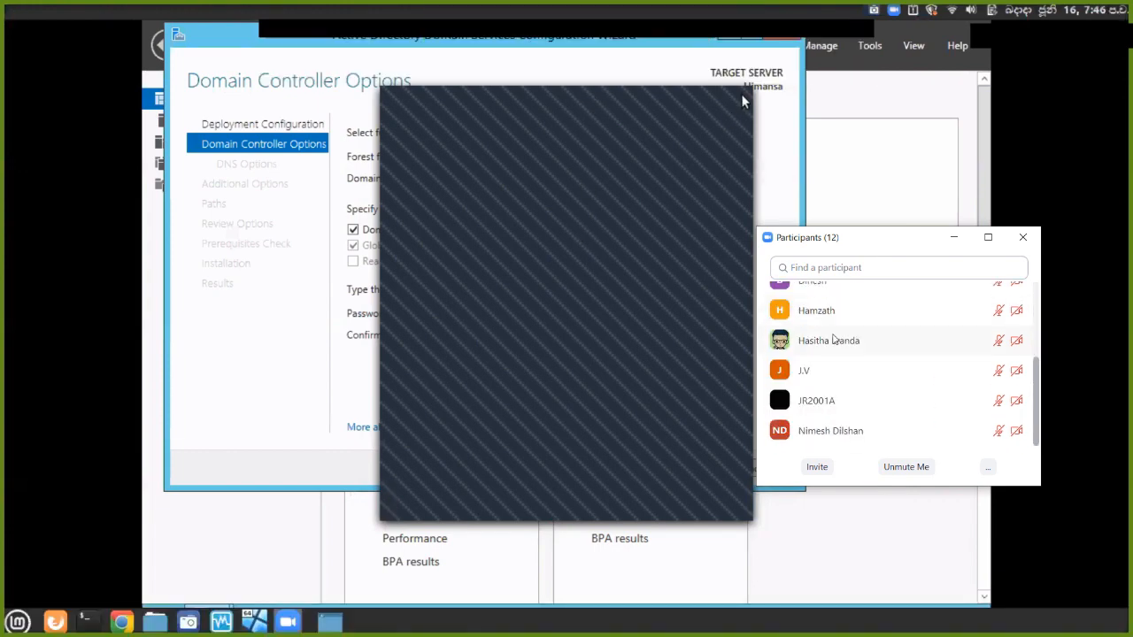
pyautogui.click(1022, 237)
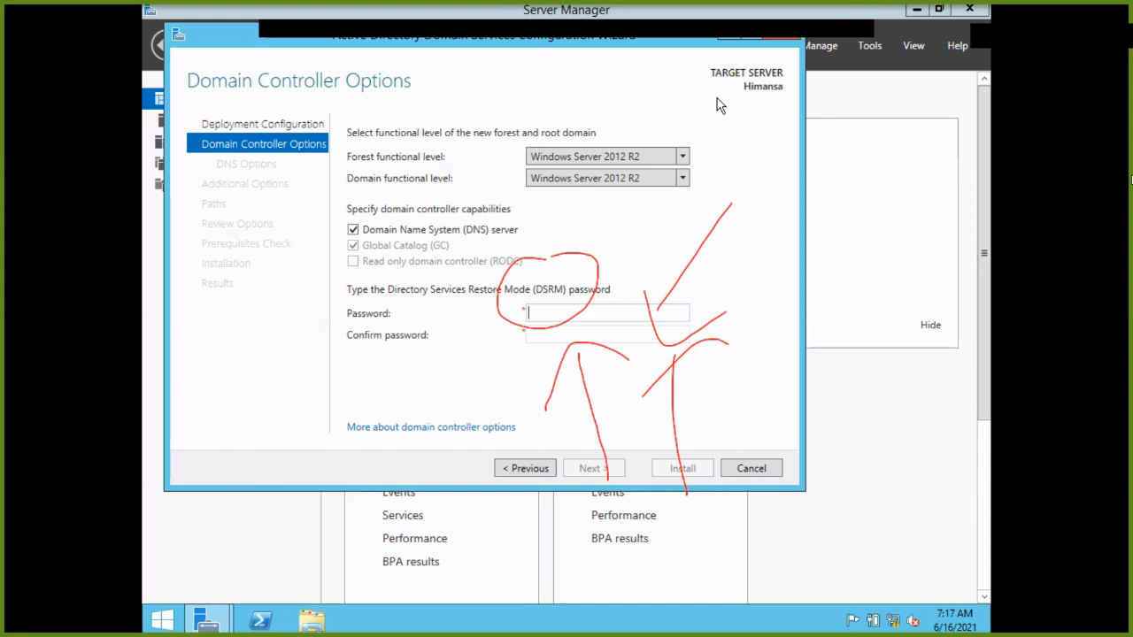
# Enter the DSRM password and move to the Confirm password box.
pyautogui.write('*******')
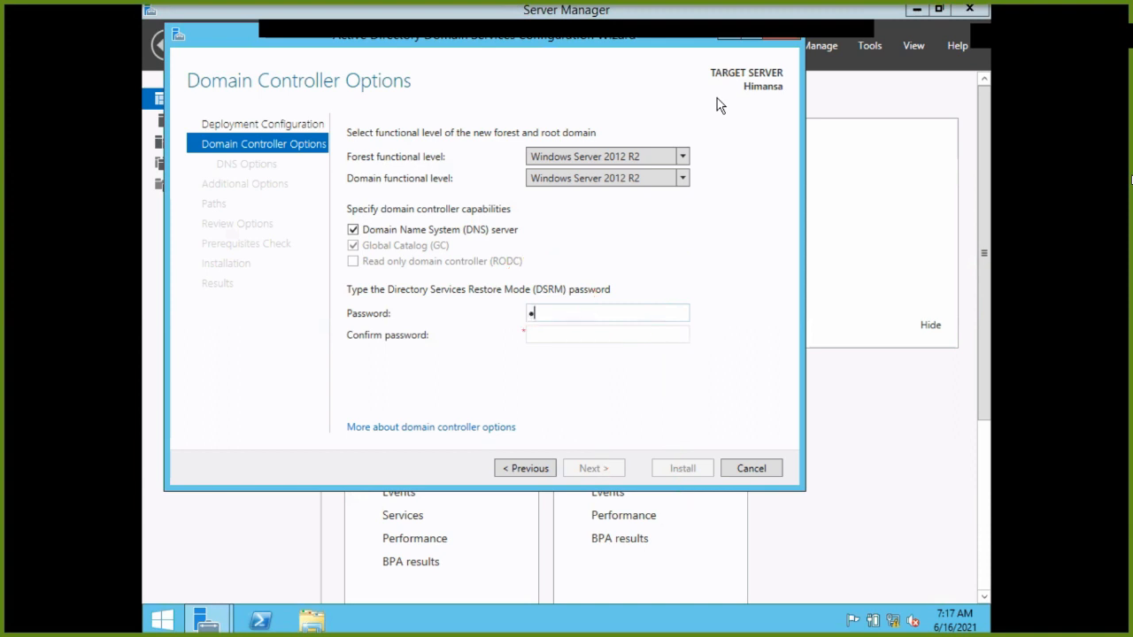
pyautogui.write('***')
pyautogui.click(613, 333)
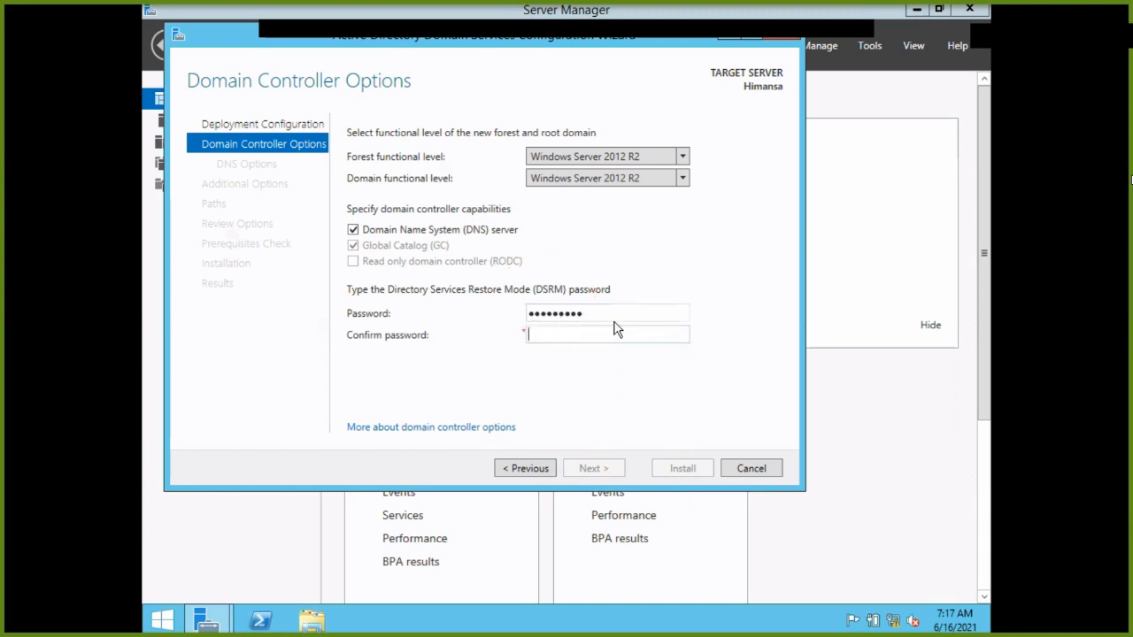
pyautogui.write('*********')
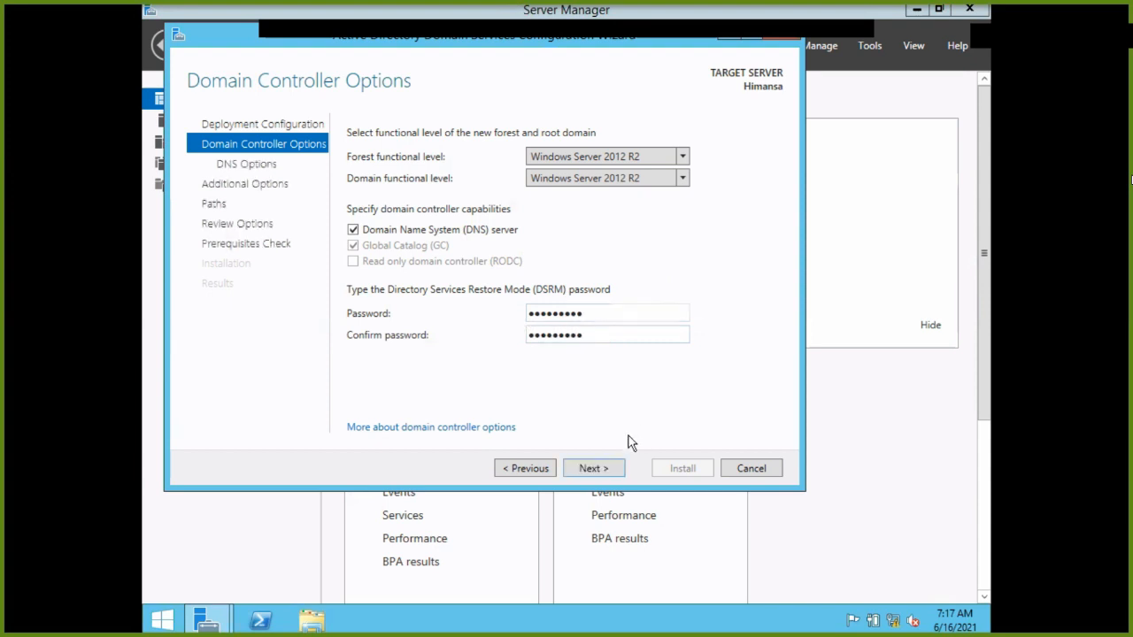
# Go to DNS Options, read the himansa.local delegation warning and dismiss it with OK.
pyautogui.click(602, 469)
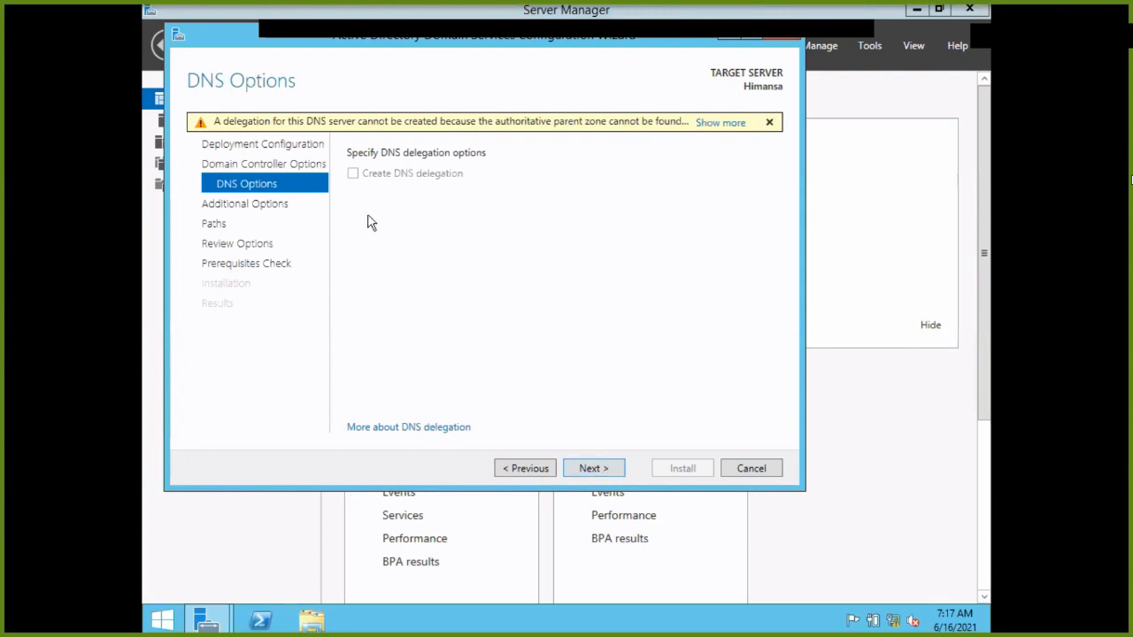
pyautogui.click(699, 123)
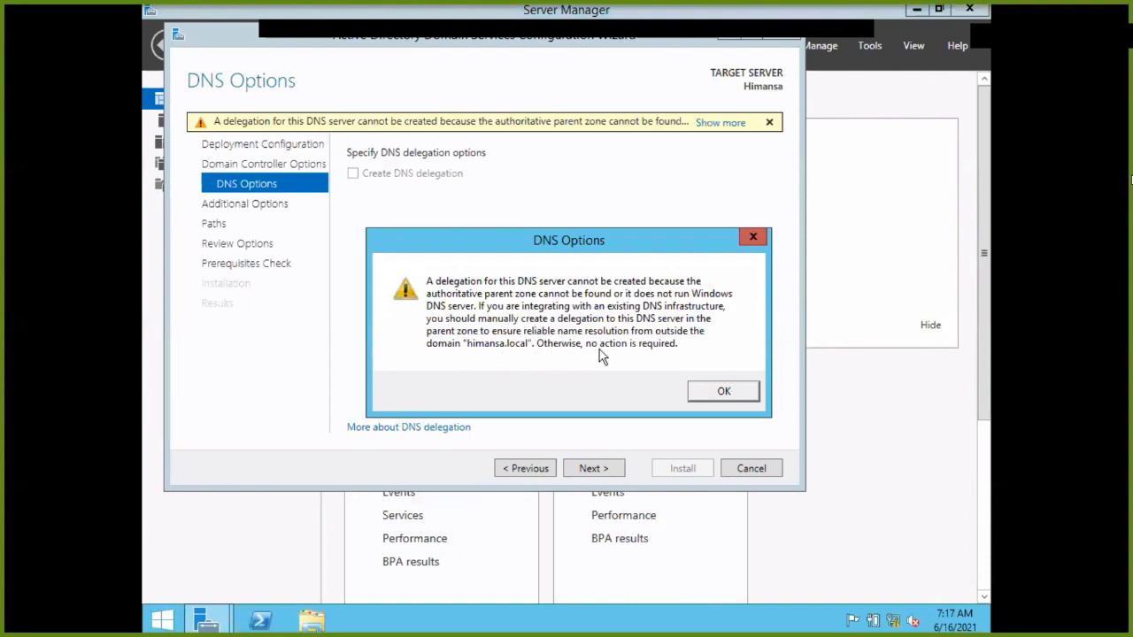
pyautogui.click(751, 391)
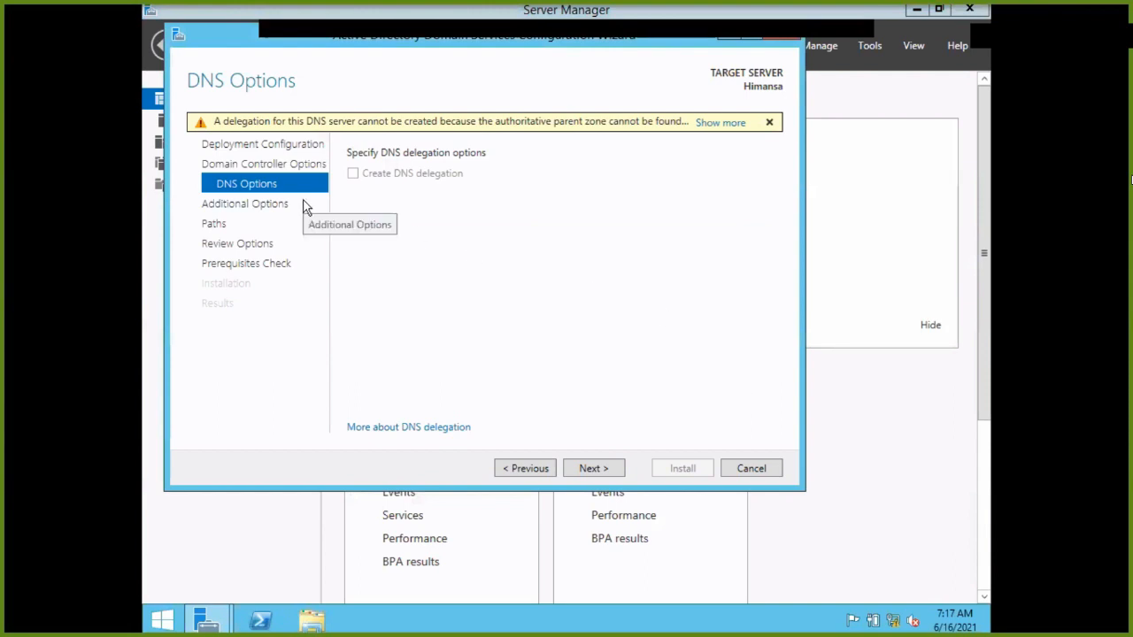
# Move from DNS Options to Additional Options, where HIMANSA0 is the suggested NetBIOS name.
pyautogui.click(622, 466)
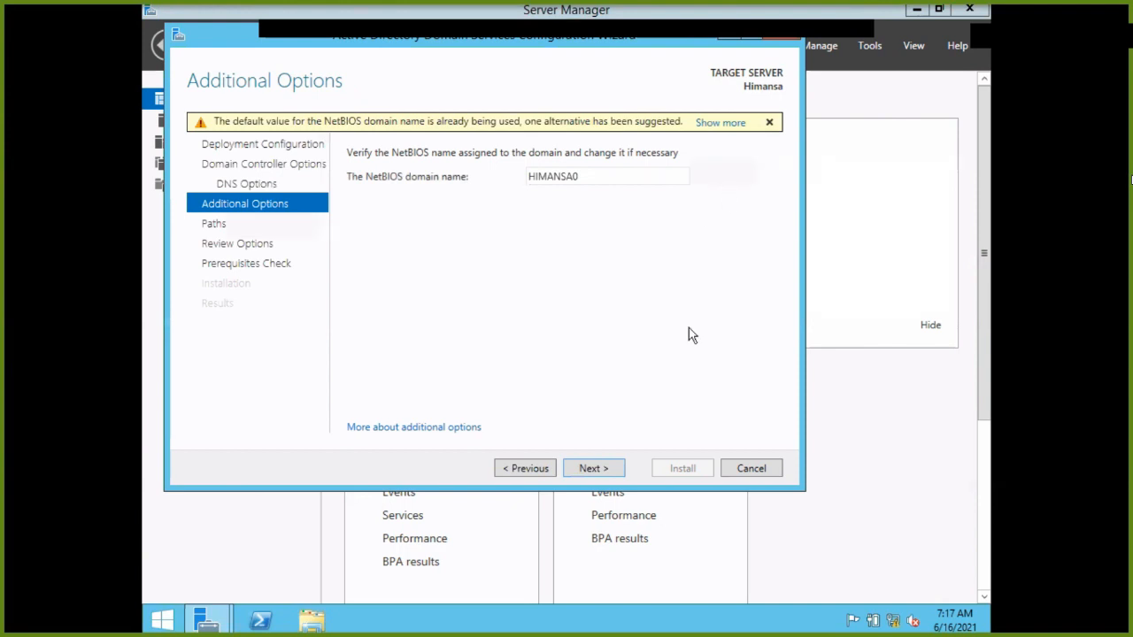
# Accept the HIMANSA0 NetBIOS name, reach Paths, and reposition the wizard window.
pyautogui.click(610, 472)
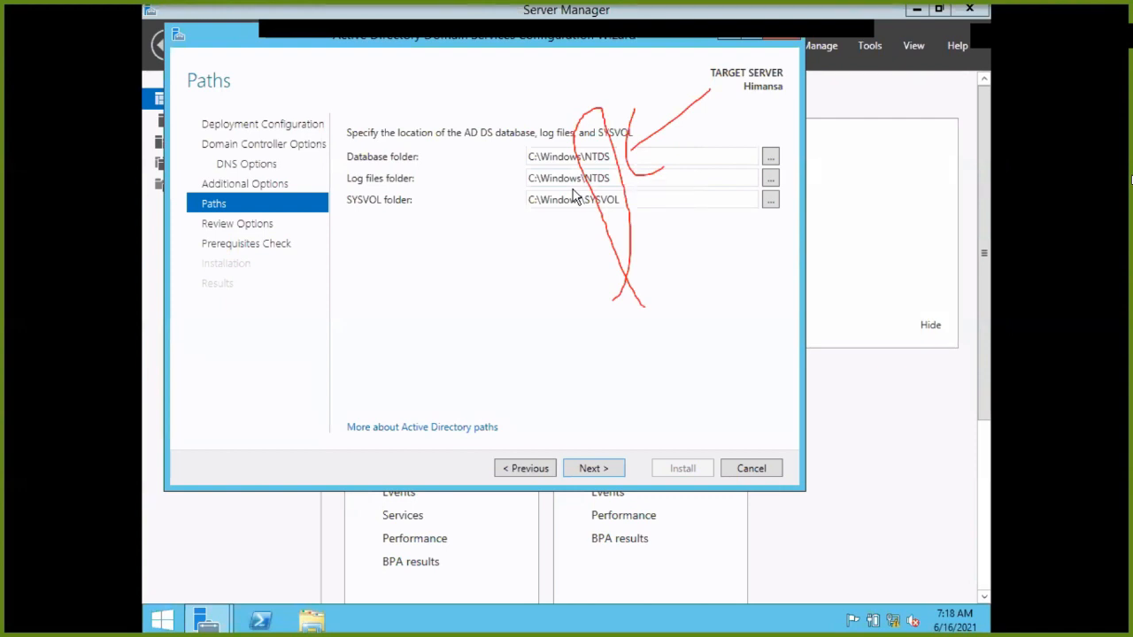
pyautogui.moveTo(374, 45); pyautogui.dragTo(430, 78)
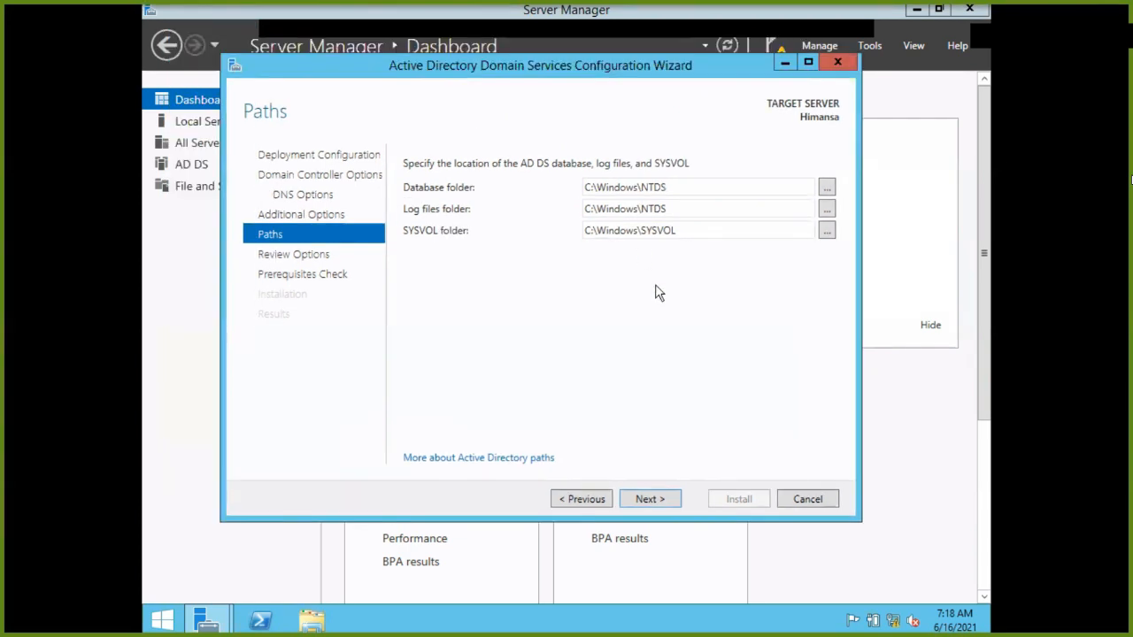
# Review the selected options, view the Install-ADDSForest script in Notepad, then close it.
pyautogui.click(653, 498)
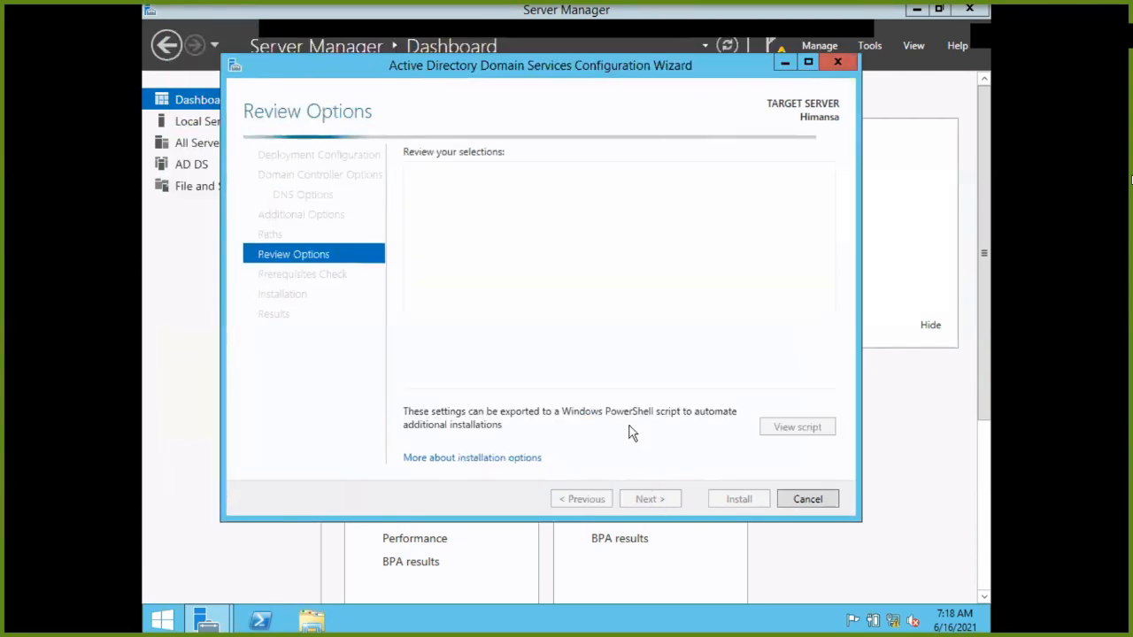
pyautogui.scroll(-2, 626, 327)
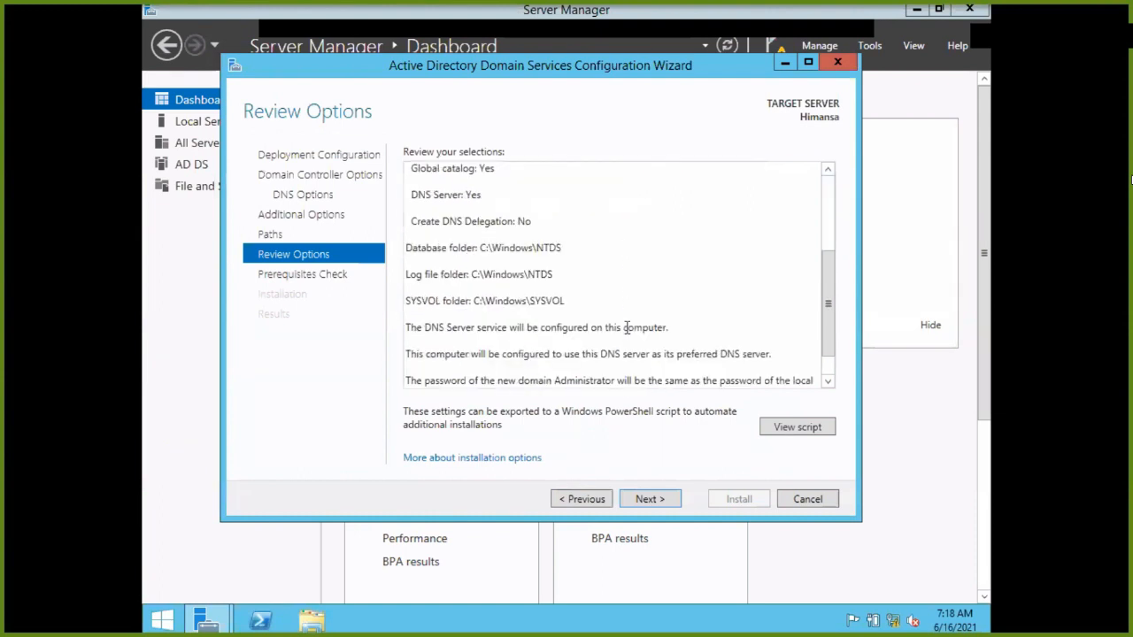
pyautogui.scroll(-1, 627, 328)
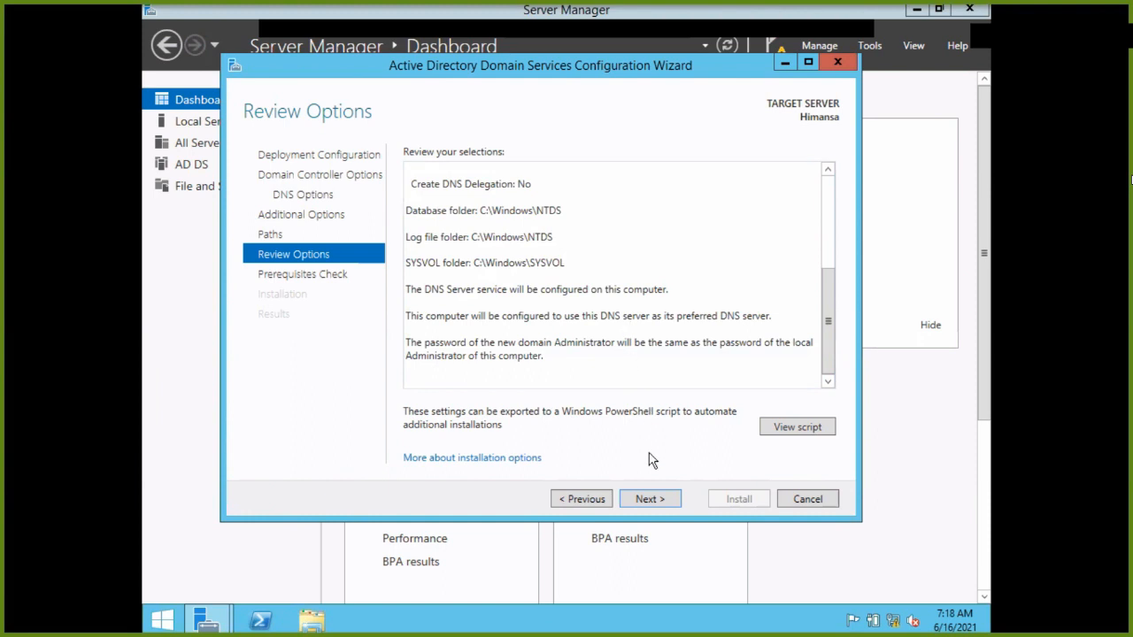
pyautogui.click(817, 434)
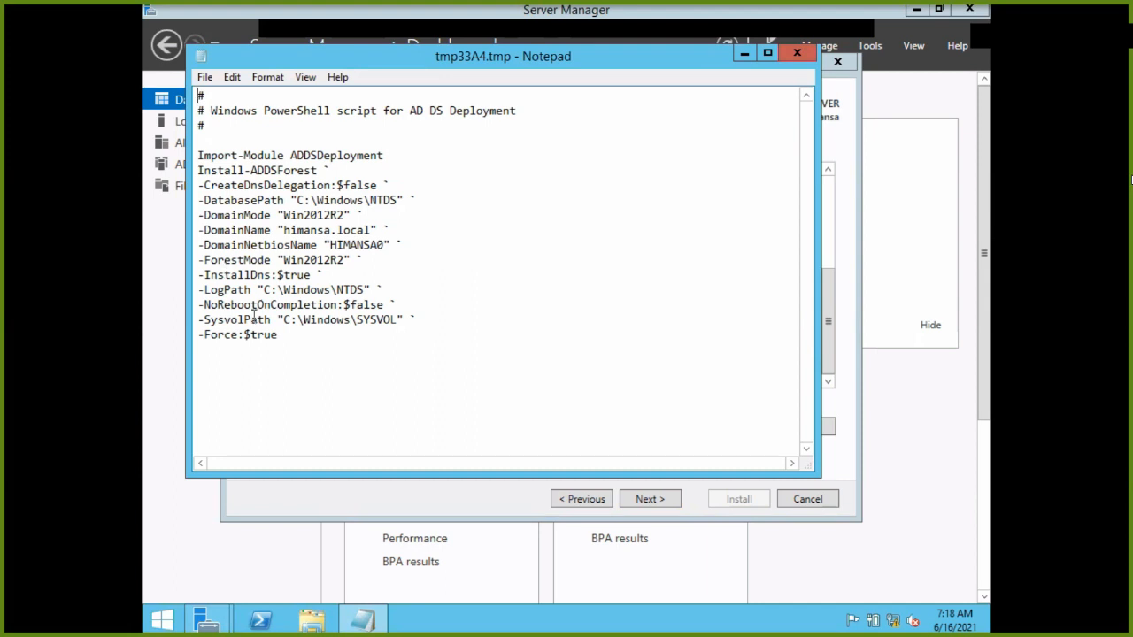
pyautogui.click(797, 53)
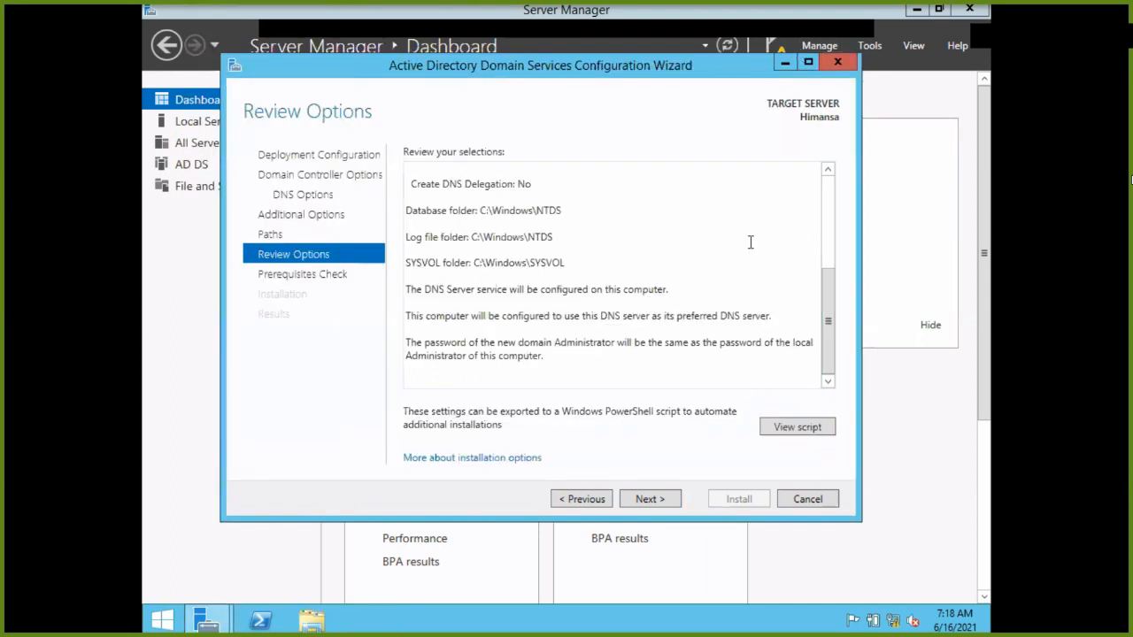
# Run the AD DS prerequisites check, review its results, and begin the himansa.local installation.
pyautogui.click(658, 499)
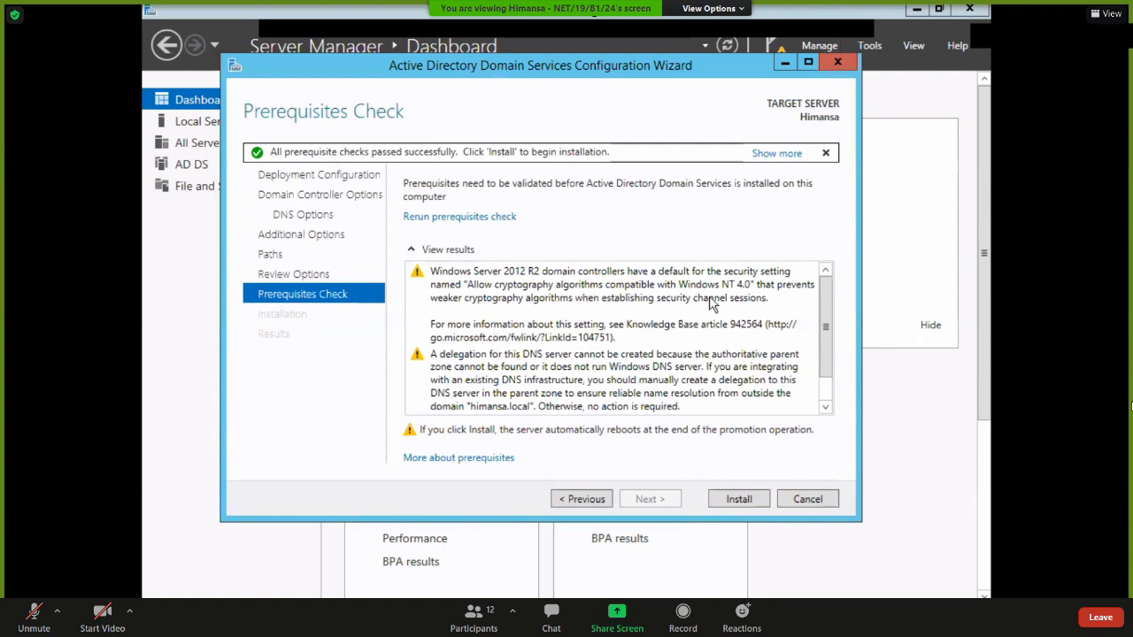
pyautogui.scroll(-1, 624, 307)
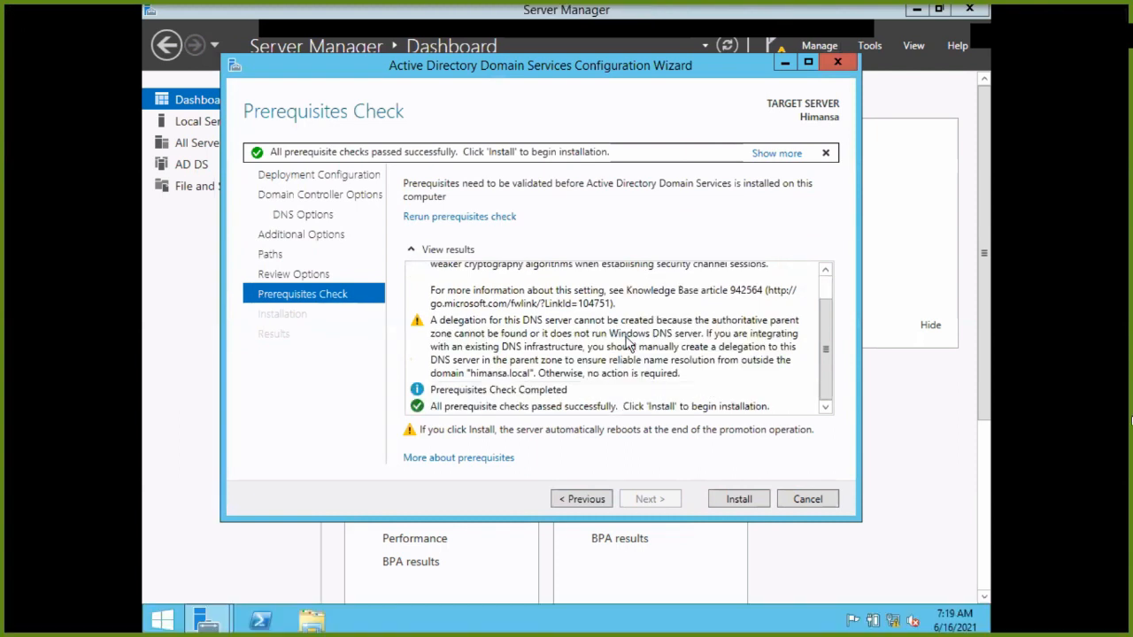
pyautogui.click(737, 498)
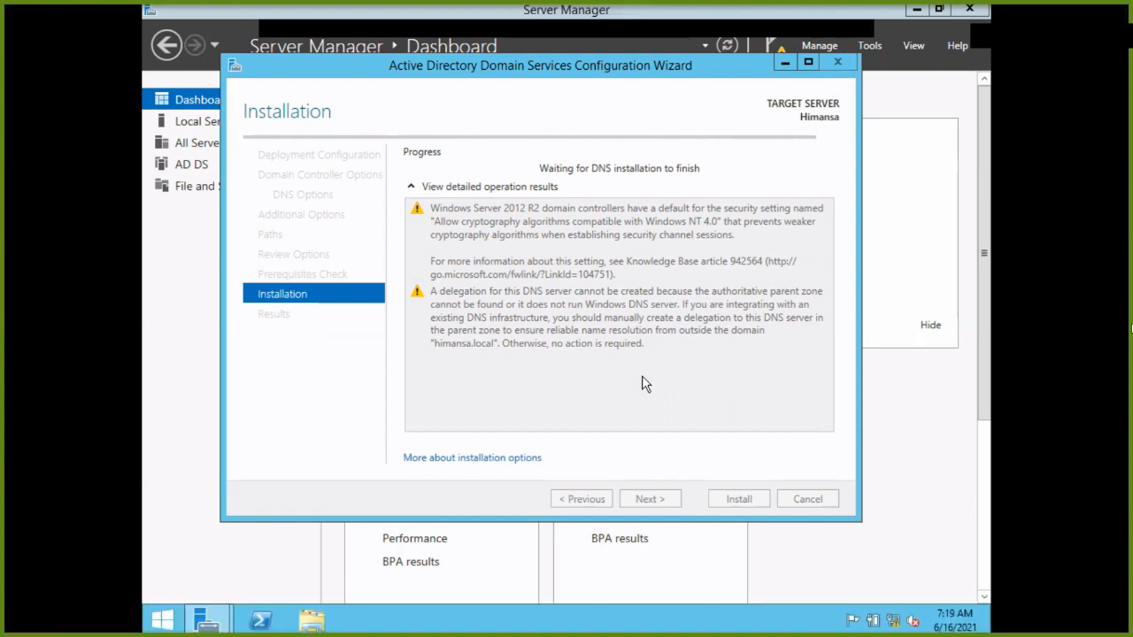
# Close Zoom's Participants list and unmute the microphone while the server promotes and reboots.
pyautogui.hotkey('alt', 'Tab')
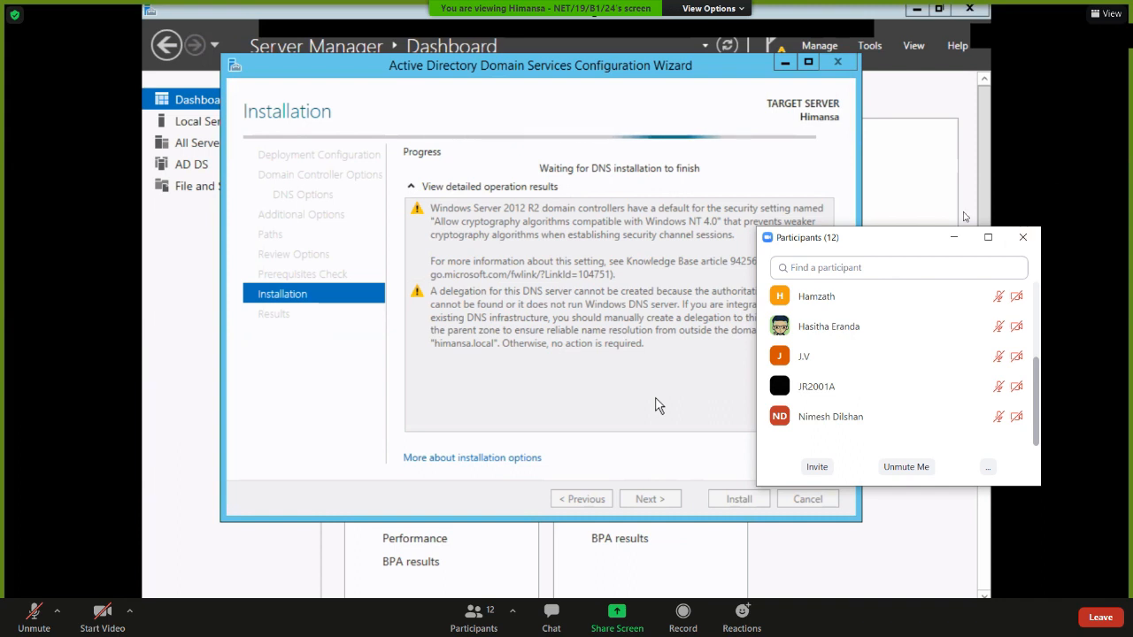
pyautogui.click(1022, 237)
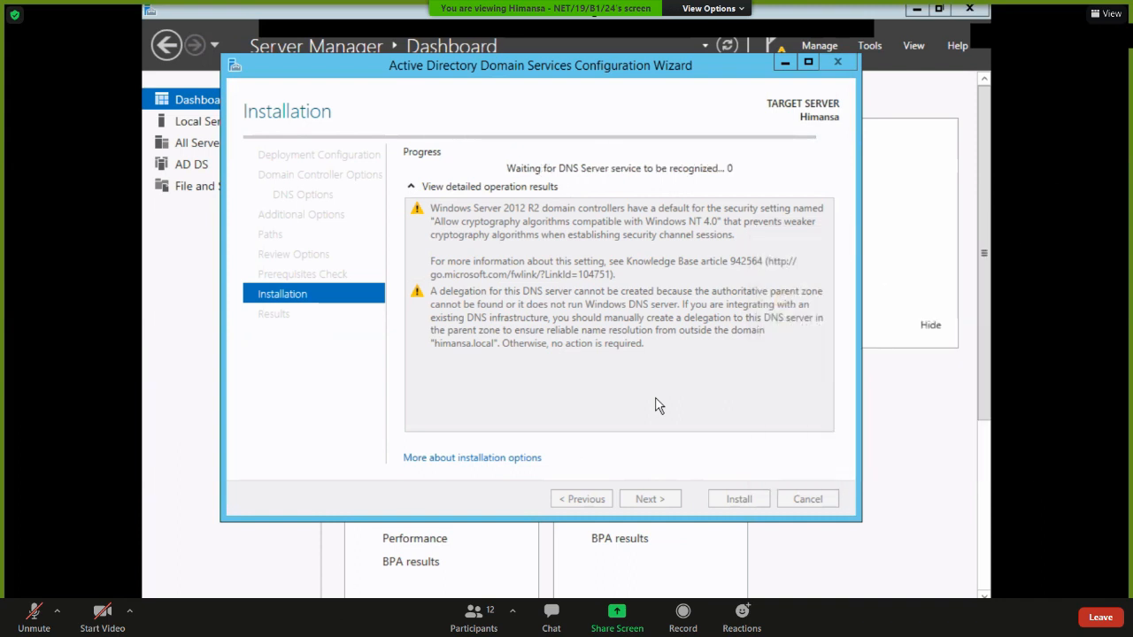
pyautogui.click(15, 619)
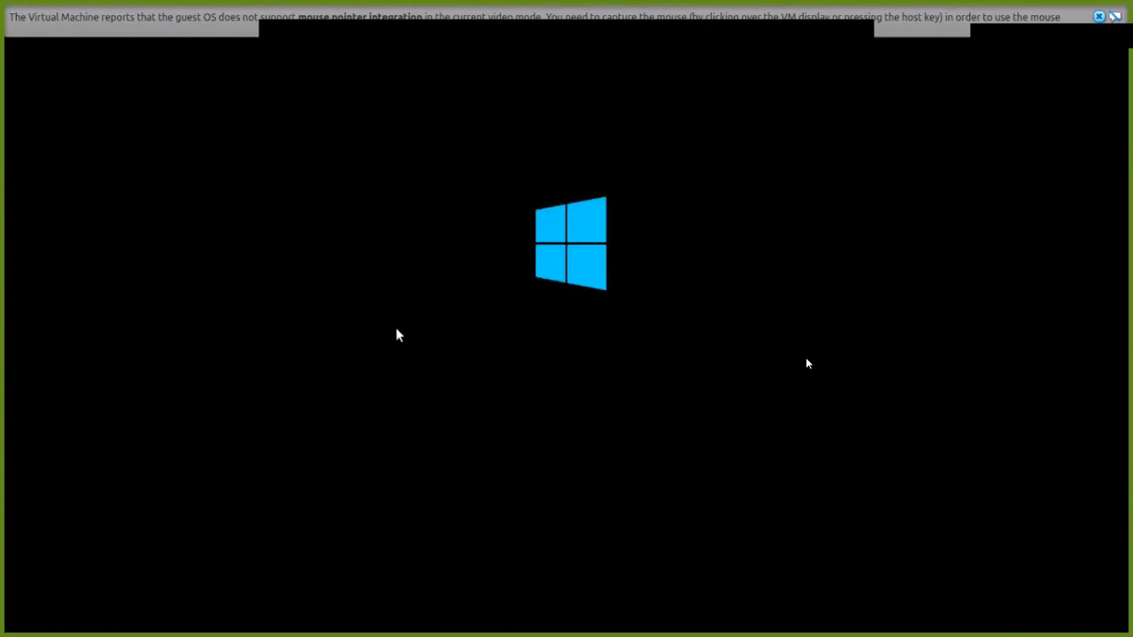
# Dismiss the mouse integration notice, mute the meeting microphone, and centre the VM window on the desktop.
pyautogui.click(1098, 17)
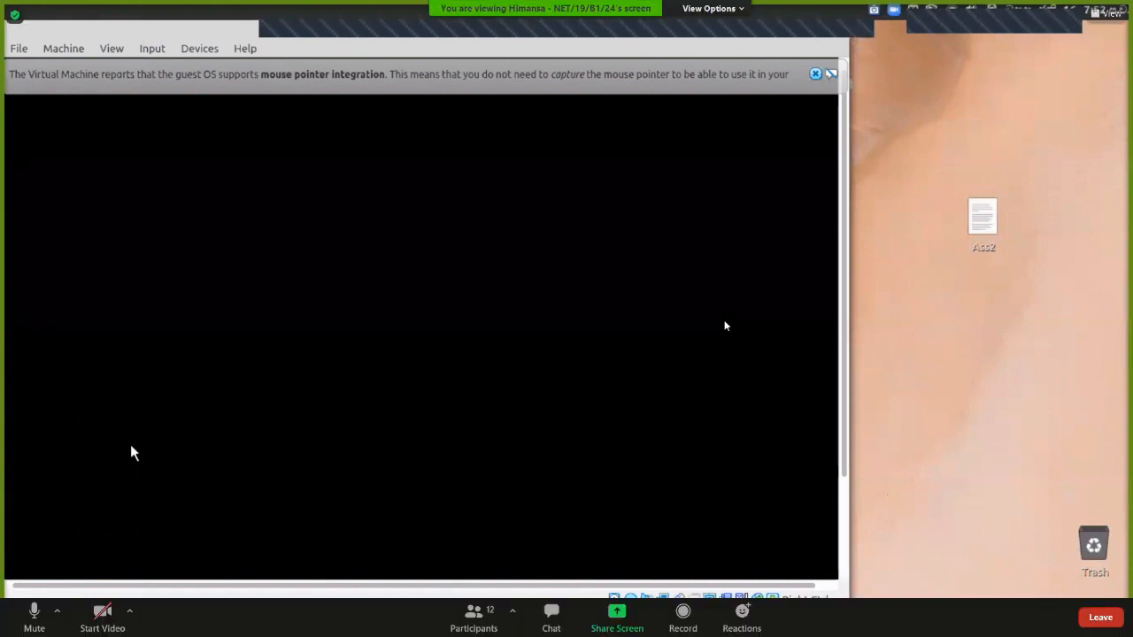
pyautogui.hotkey('alt', 'a')
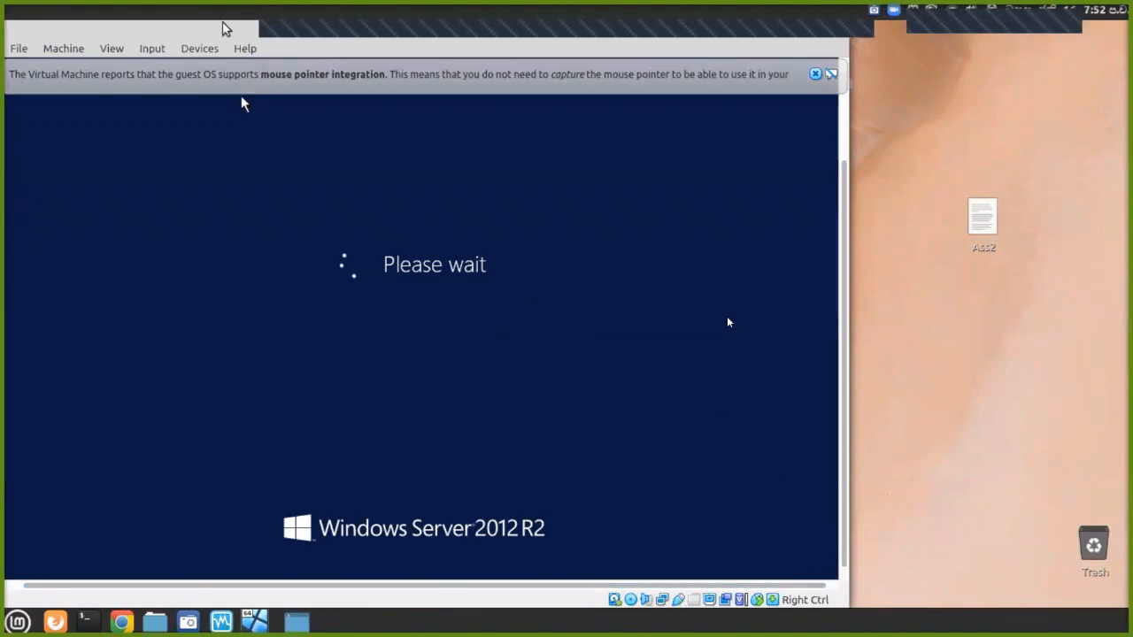
pyautogui.moveTo(227, 35); pyautogui.dragTo(421, 76)
pyautogui.moveTo(416, 133)
pyautogui.mouseDown()
pyautogui.moveTo(437, 141)
pyautogui.moveTo(400, 130)
pyautogui.mouseUp()
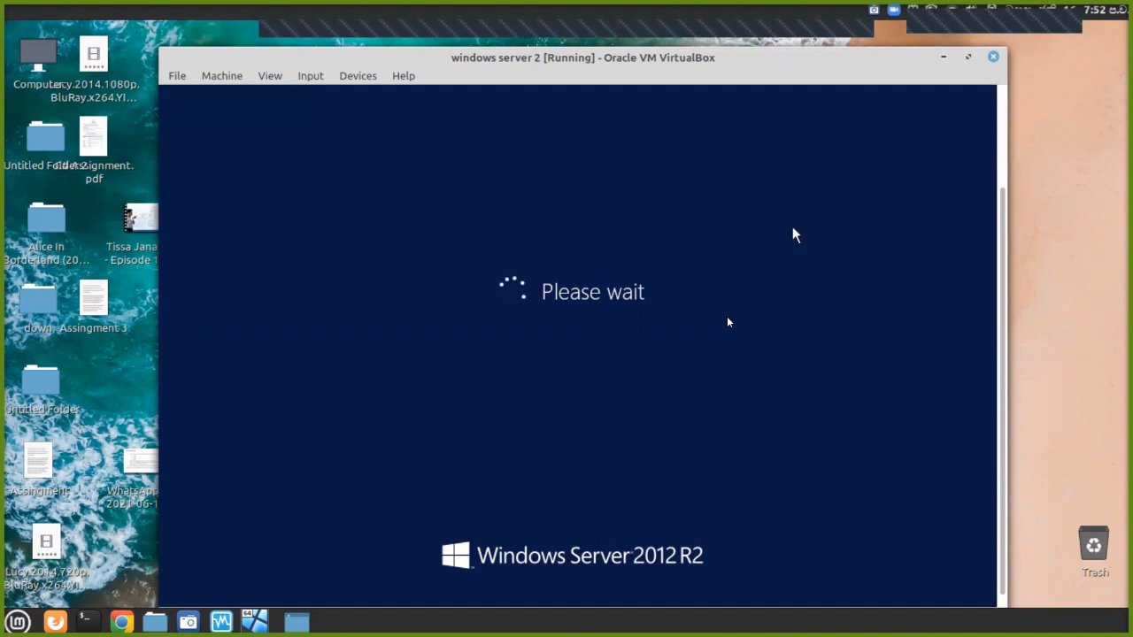
pyautogui.moveTo(147, 627)
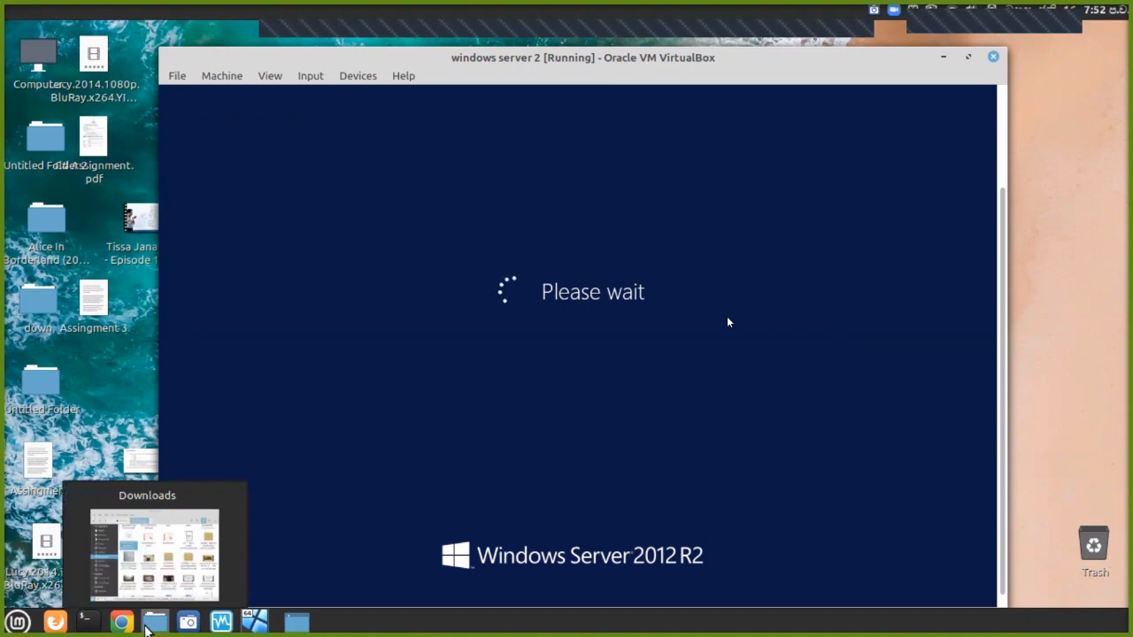
# Browse the 524 GB Volume in the file manager and open its Software folder of ISO images.
pyautogui.click(147, 627)
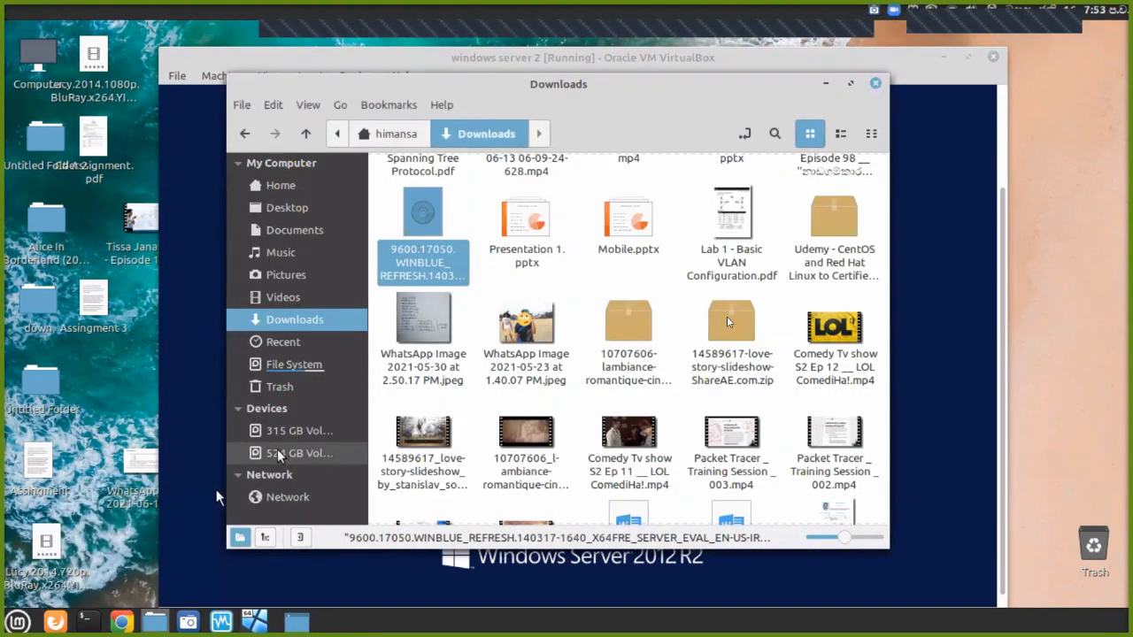
pyautogui.click(279, 455)
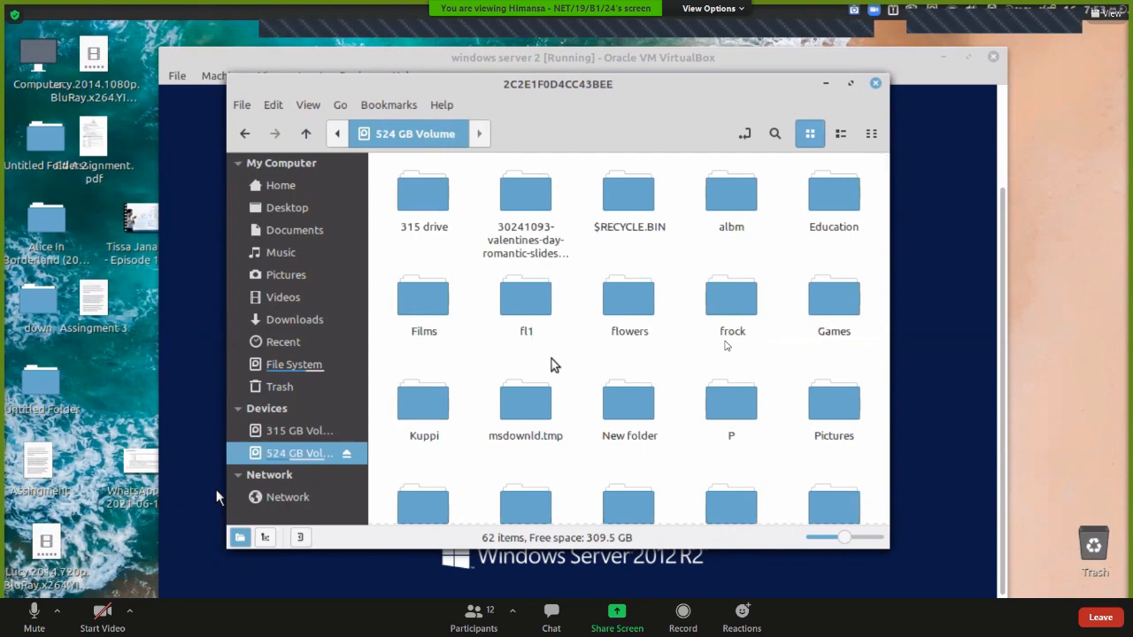
pyautogui.scroll(-3, 551, 364)
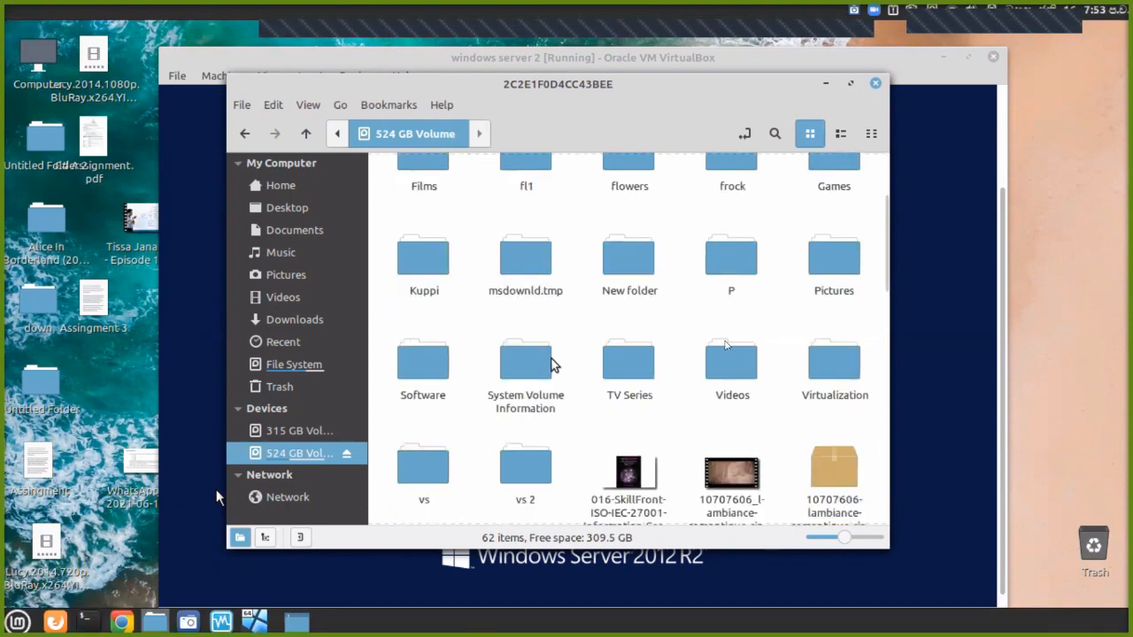
pyautogui.scroll(3, 550, 364)
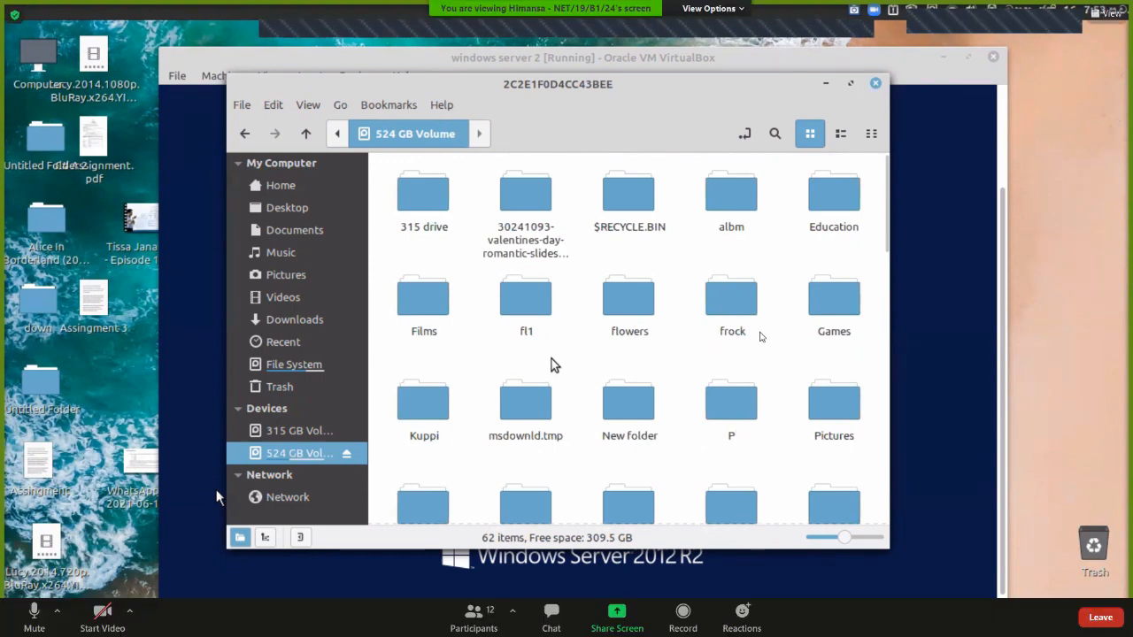
pyautogui.scroll(-3, 550, 363)
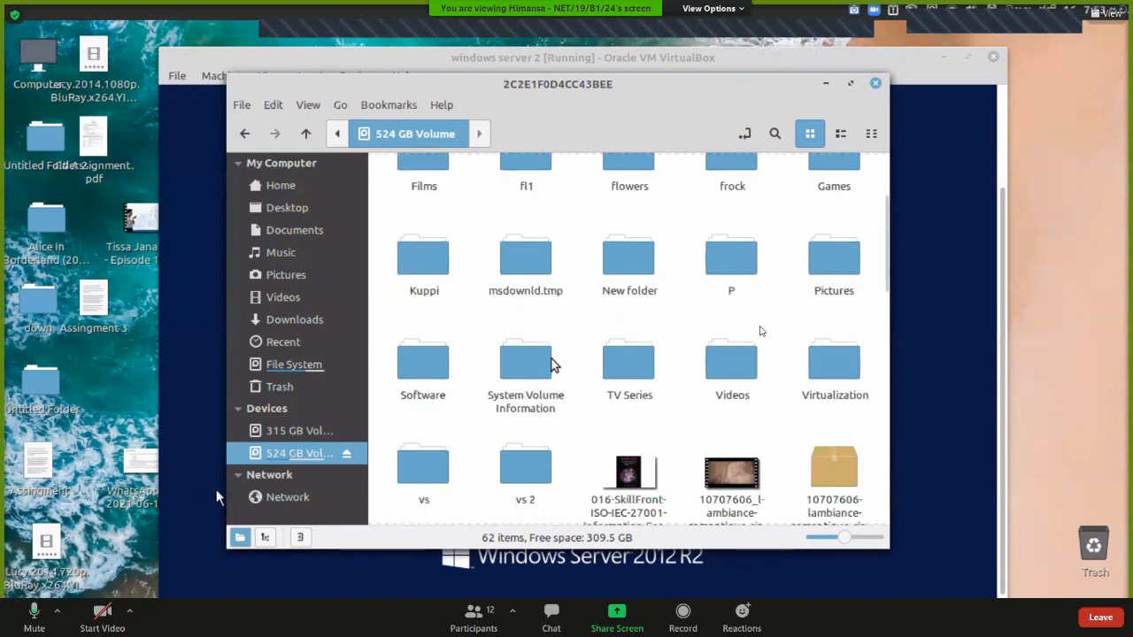
pyautogui.scroll(2, 575, 359)
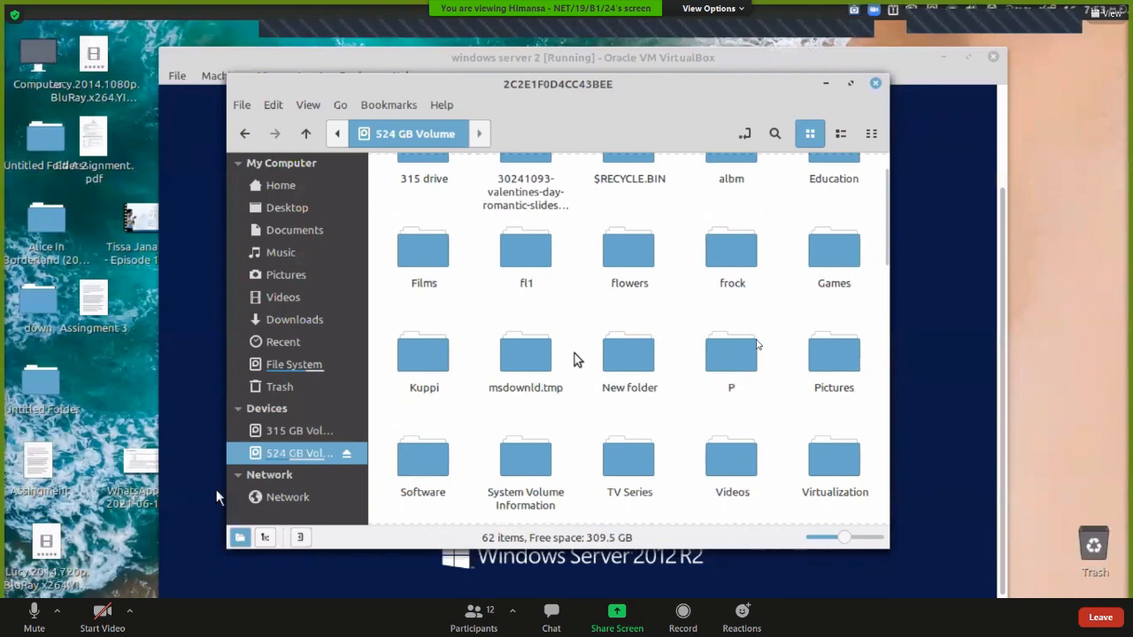
pyautogui.scroll(1, 575, 360)
pyautogui.scroll(-8, 572, 358)
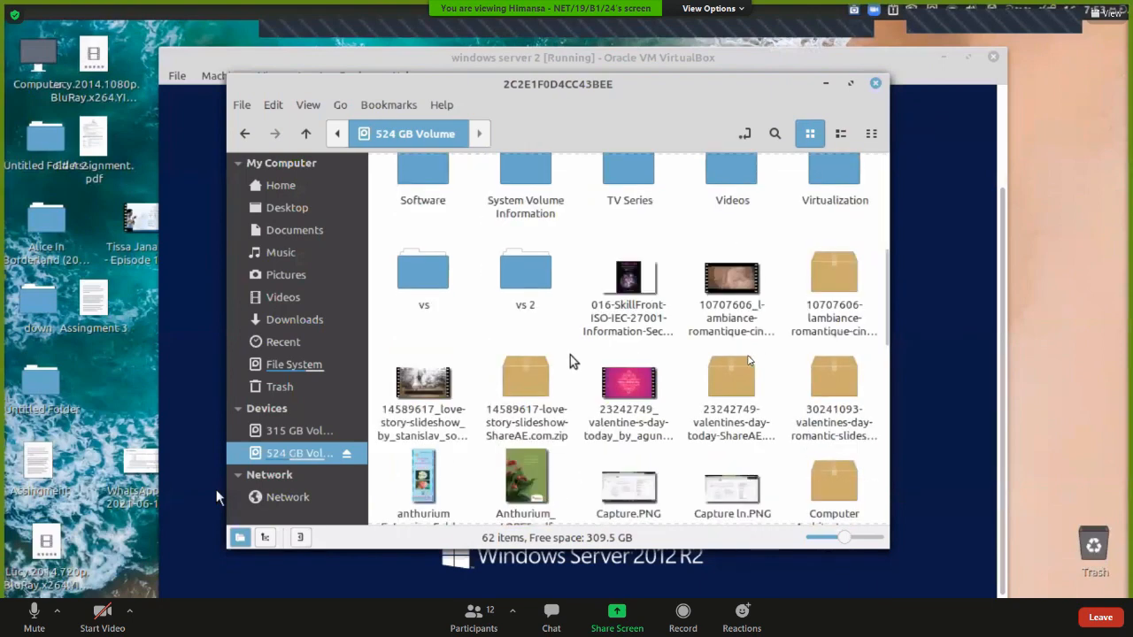
pyautogui.scroll(4, 574, 361)
pyautogui.scroll(3, 570, 361)
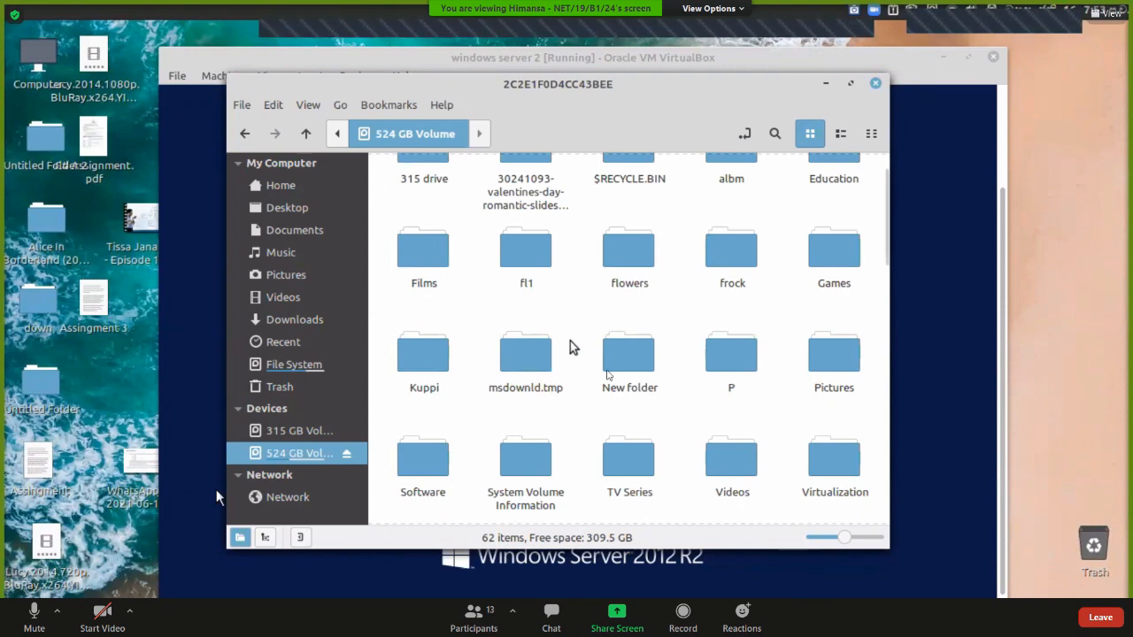
pyautogui.scroll(-2, 571, 347)
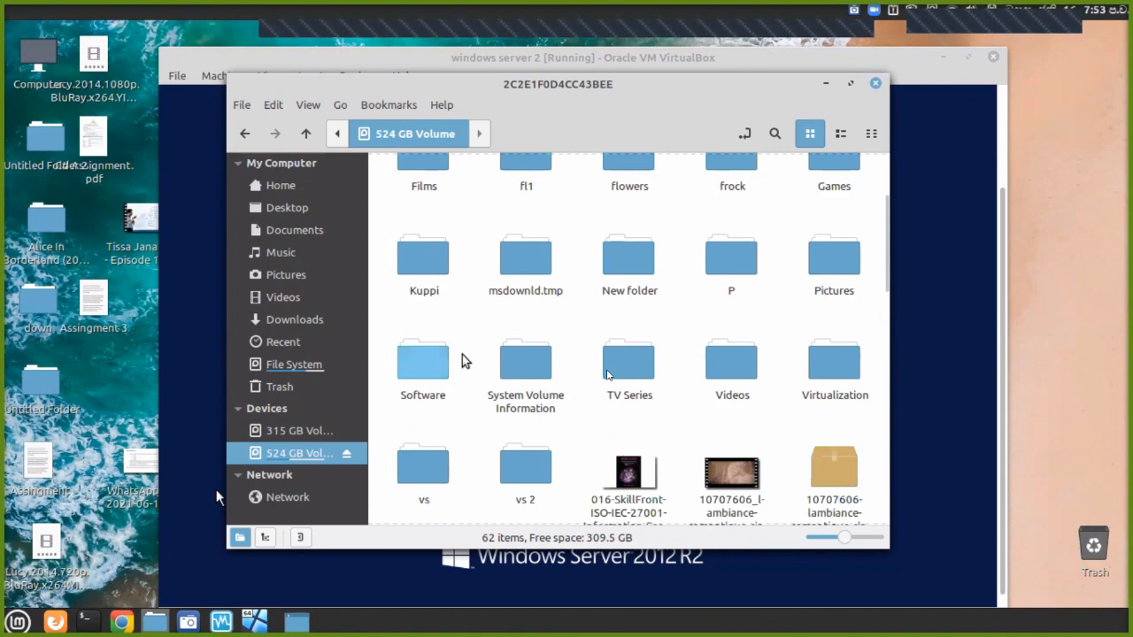
pyautogui.doubleClick(427, 366)
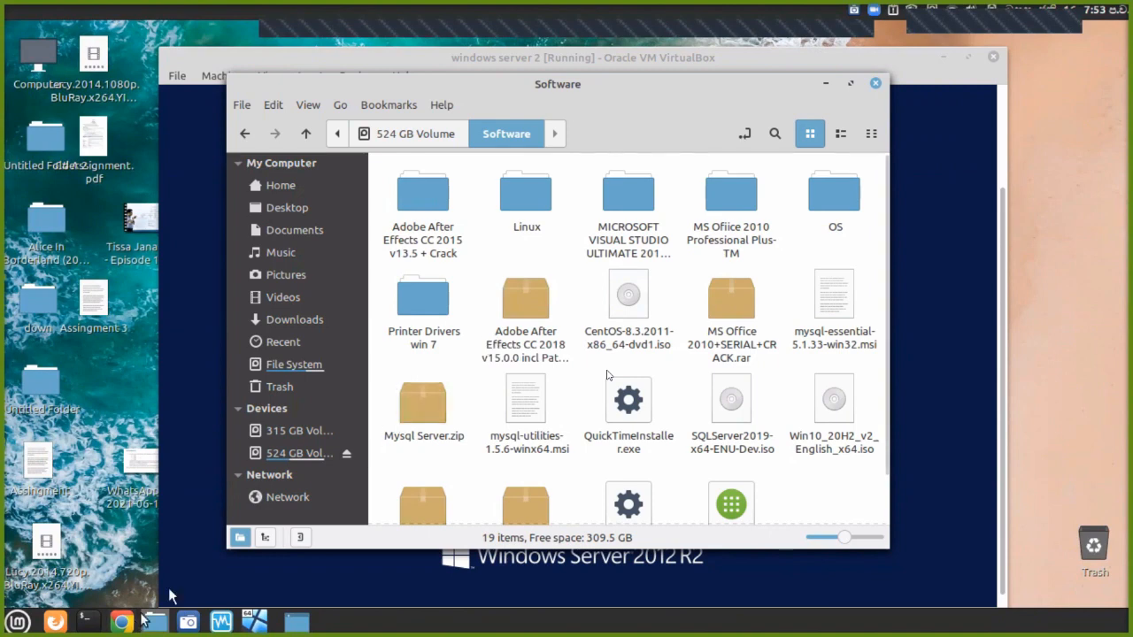
# Launch System Monitor from the Administration menu and view its CPU, memory and network graphs.
pyautogui.click(16, 624)
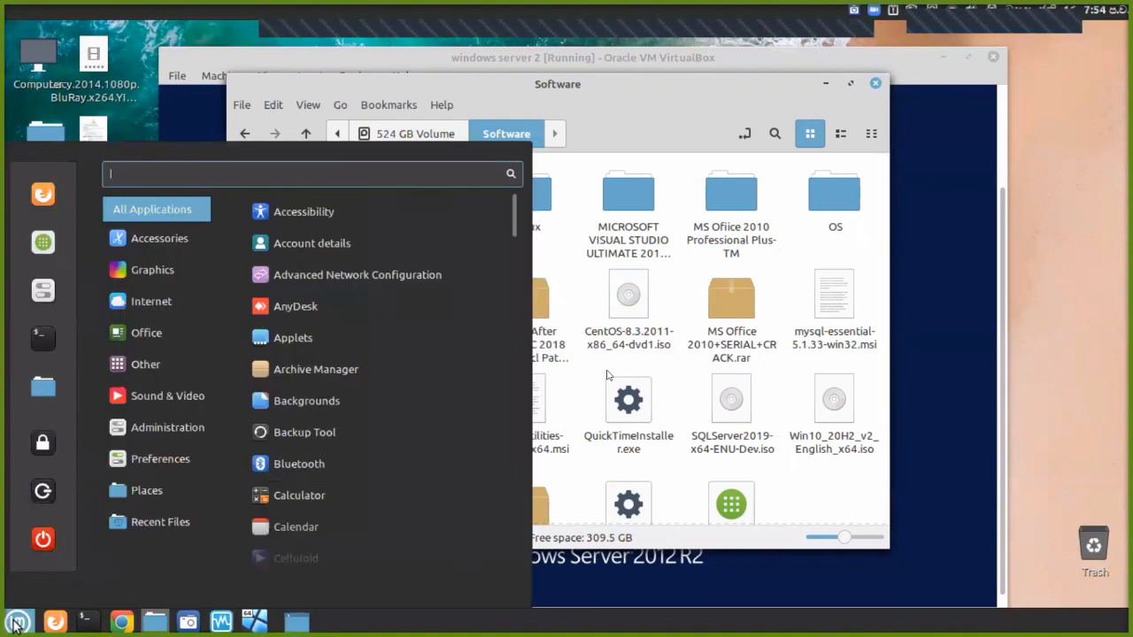
pyautogui.moveTo(149, 433)
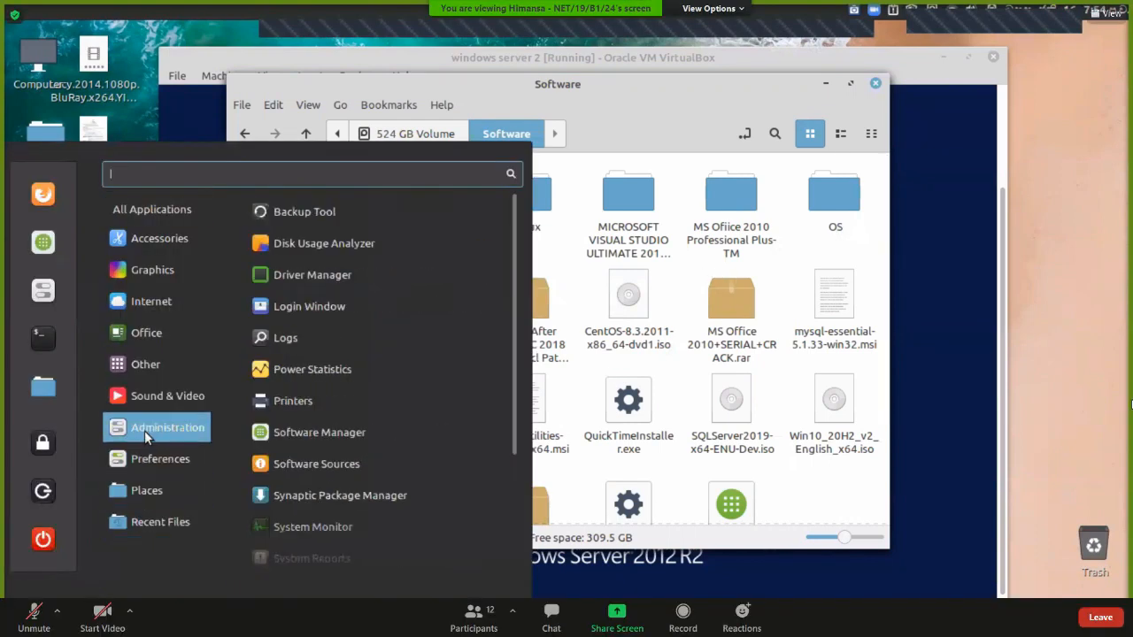
pyautogui.click(286, 528)
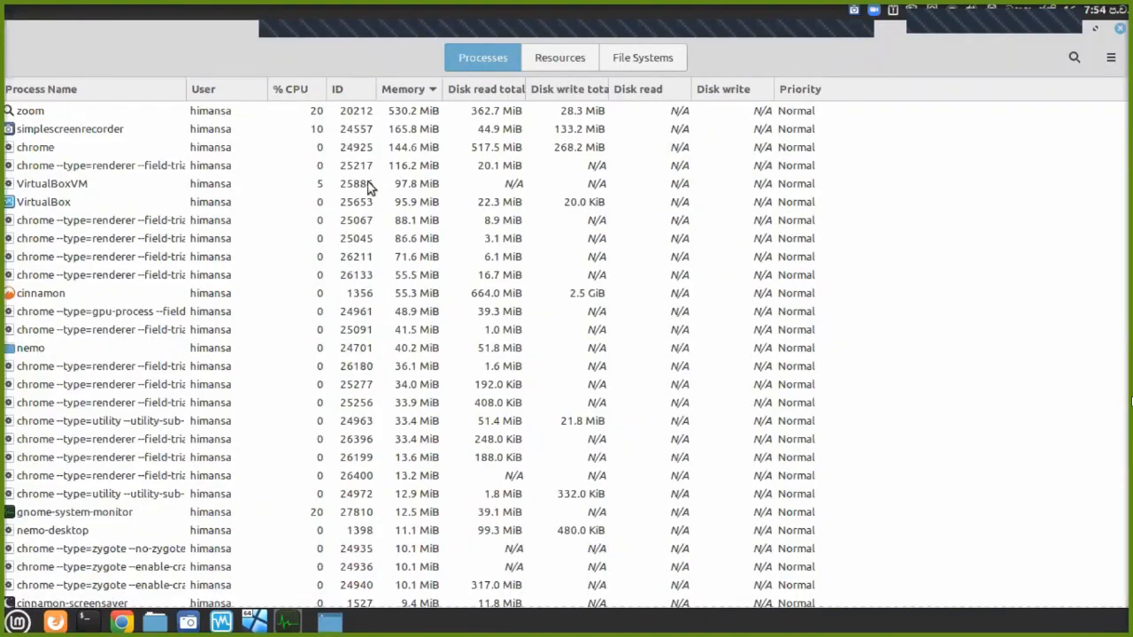
pyautogui.click(542, 53)
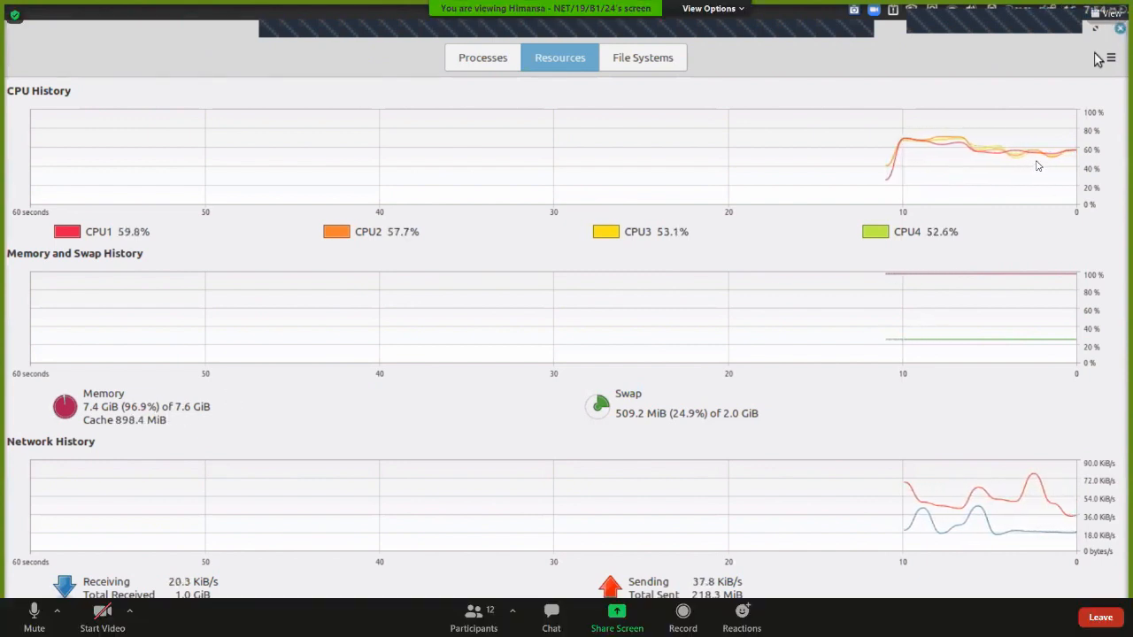
pyautogui.hotkey('alt', 'a')
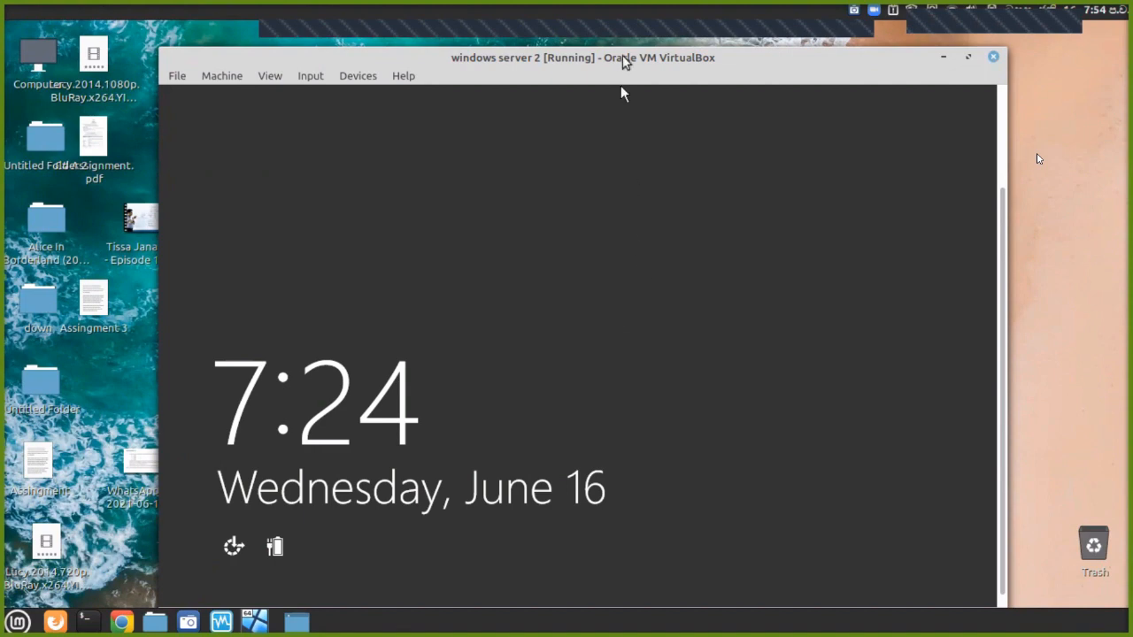
# Switch the VM to full-screen, bring up the Windows sign-in screen, and enter the password.
pyautogui.moveTo(623, 60); pyautogui.dragTo(621, 45)
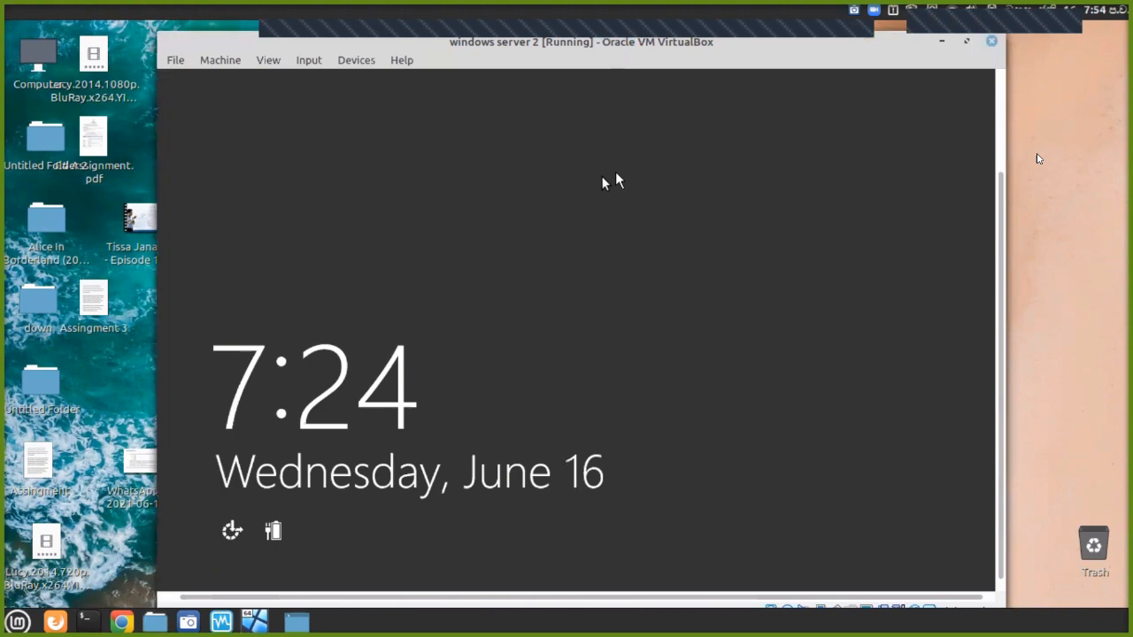
pyautogui.hotkey('ctrl', 'f')
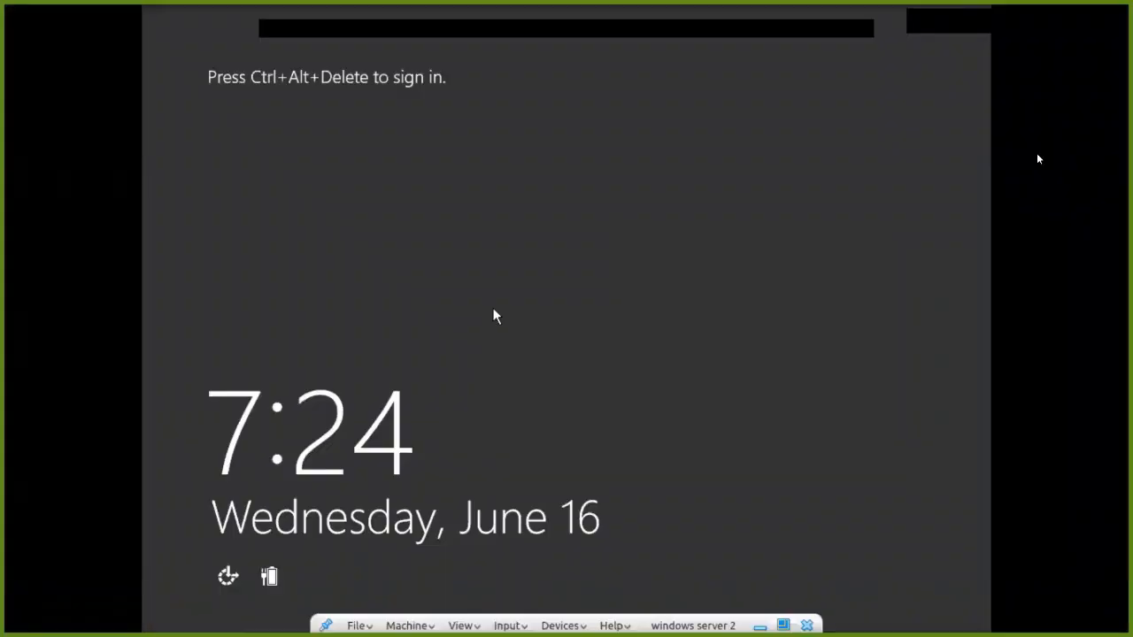
pyautogui.hotkey('ctrl', 'alt', 'Delete')
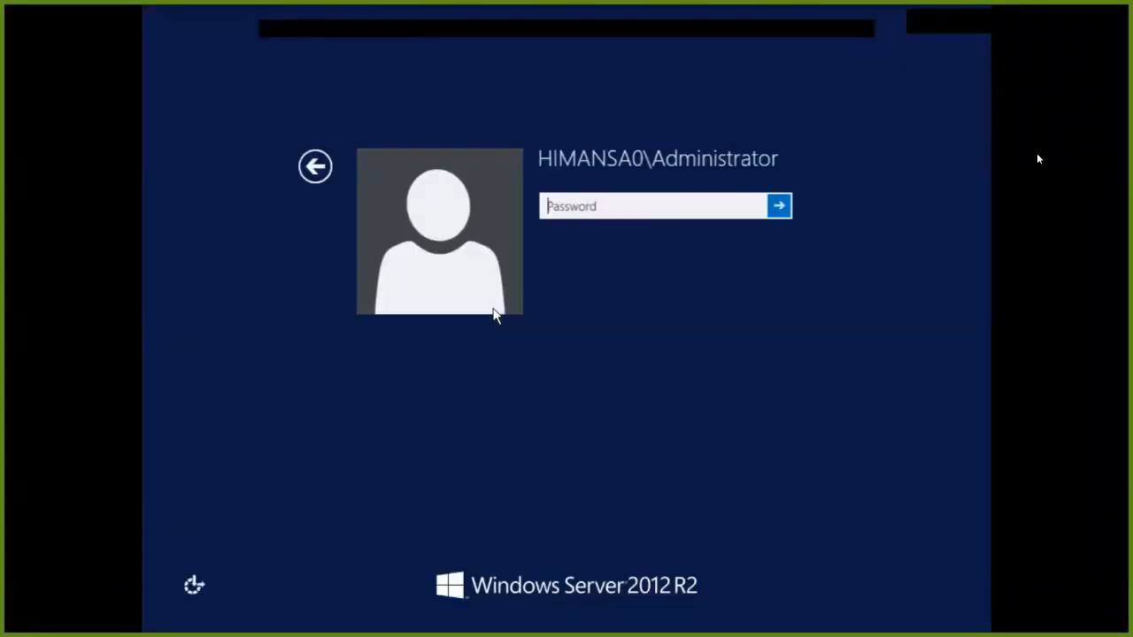
pyautogui.write('P')
pyautogui.press('BackSpace')
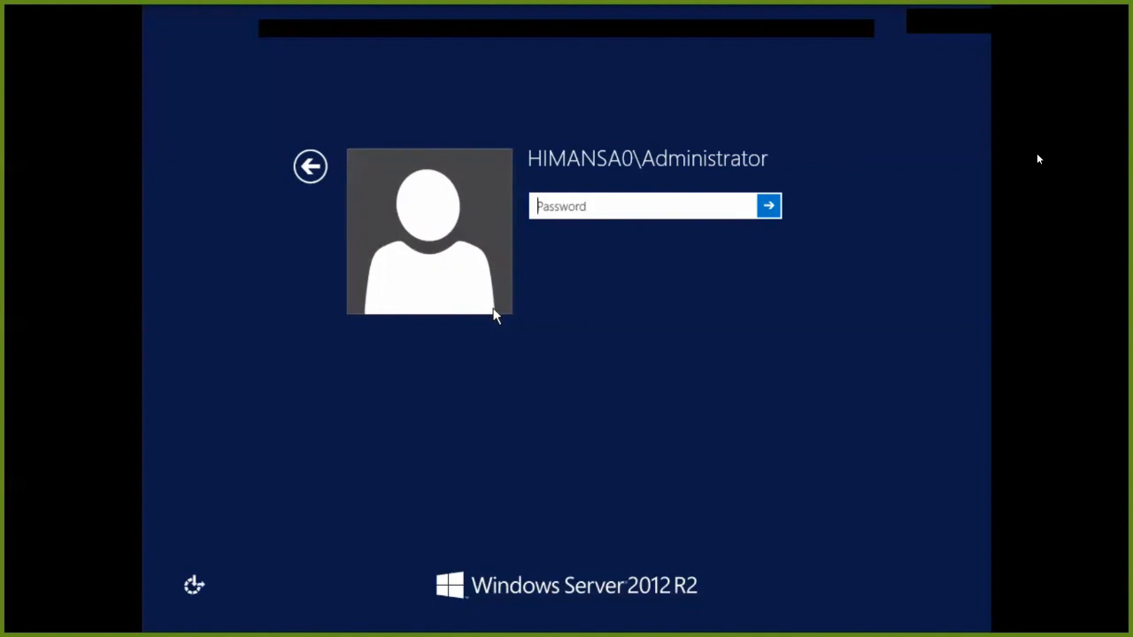
pyautogui.write('P@ssw0rd1')
# Sign in as Administrator with the account password and open the All Servers view.
pyautogui.click(309, 169)
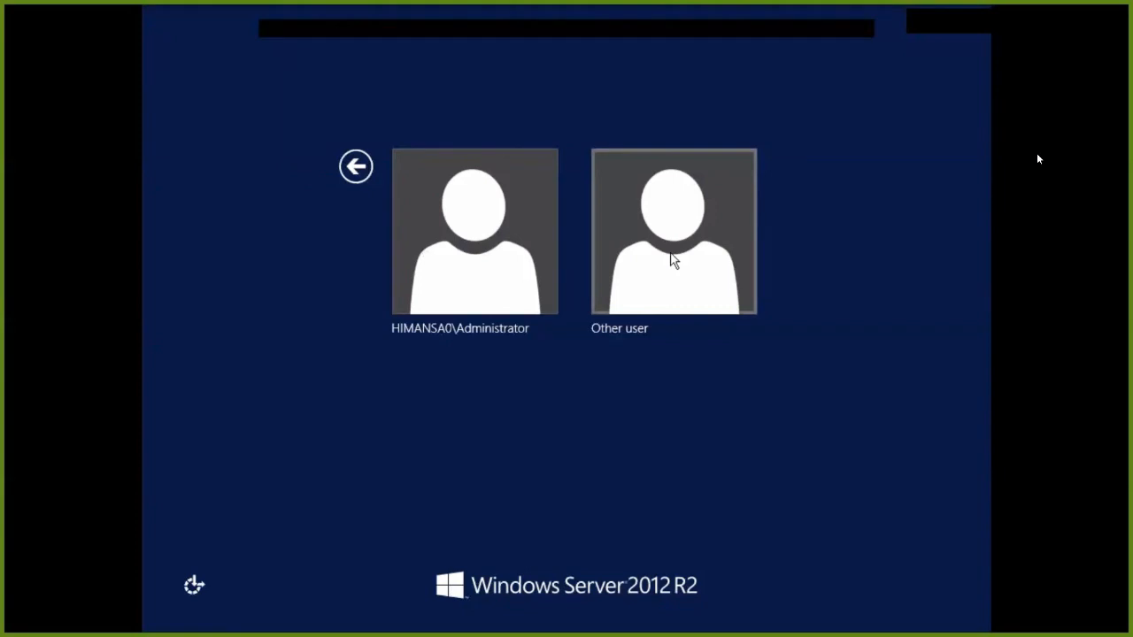
pyautogui.click(625, 275)
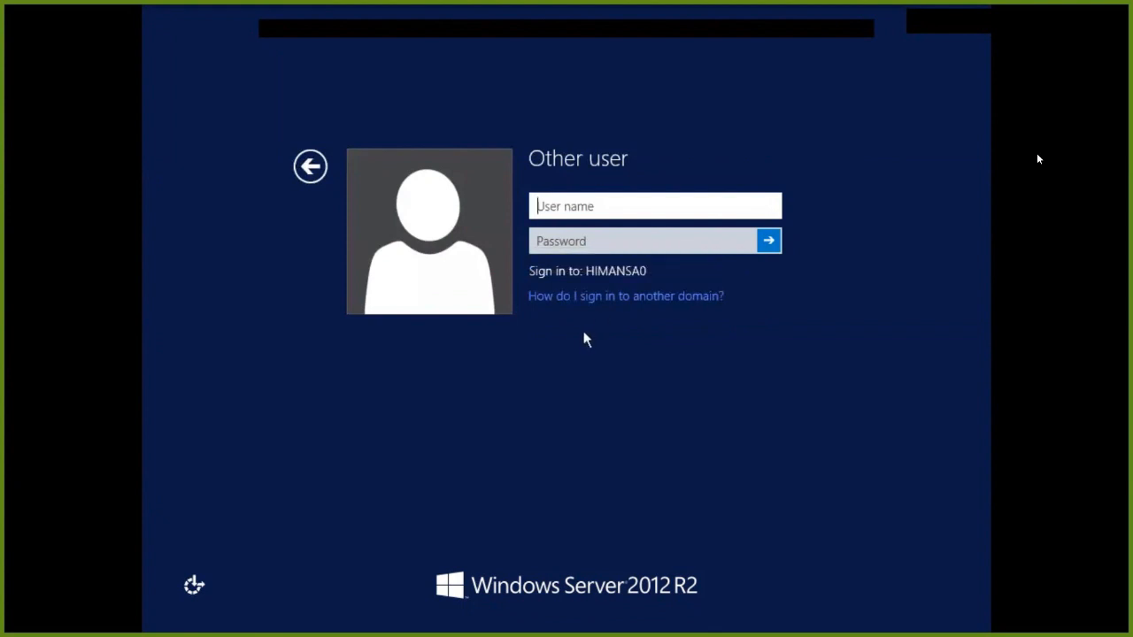
pyautogui.click(310, 167)
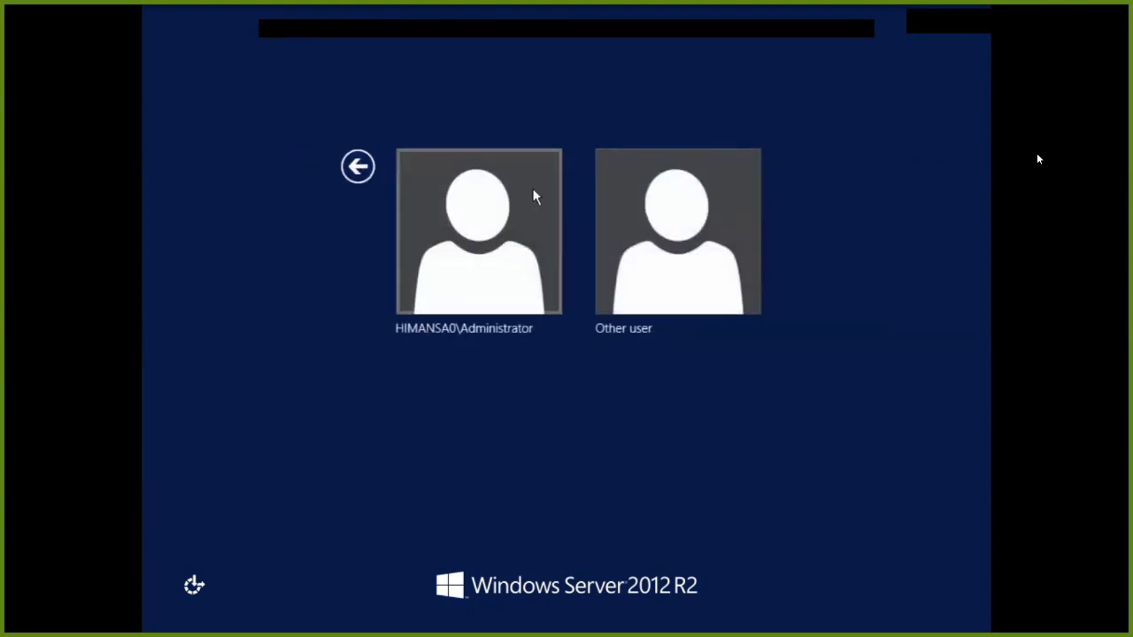
pyautogui.click(516, 246)
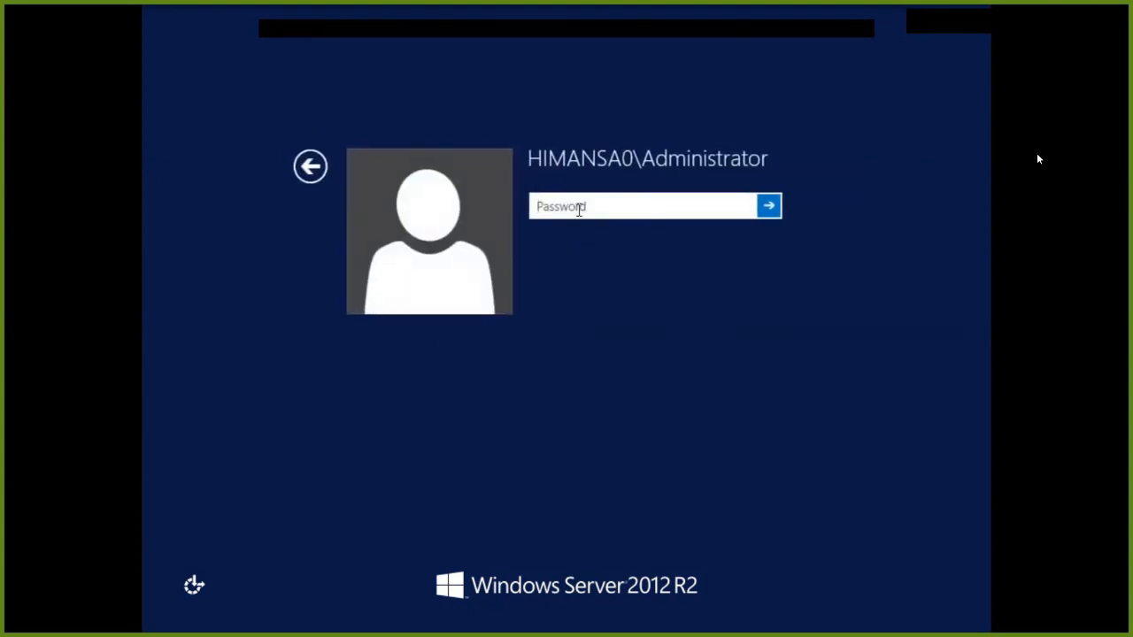
pyautogui.write('•••••••••')
pyautogui.press('Return')
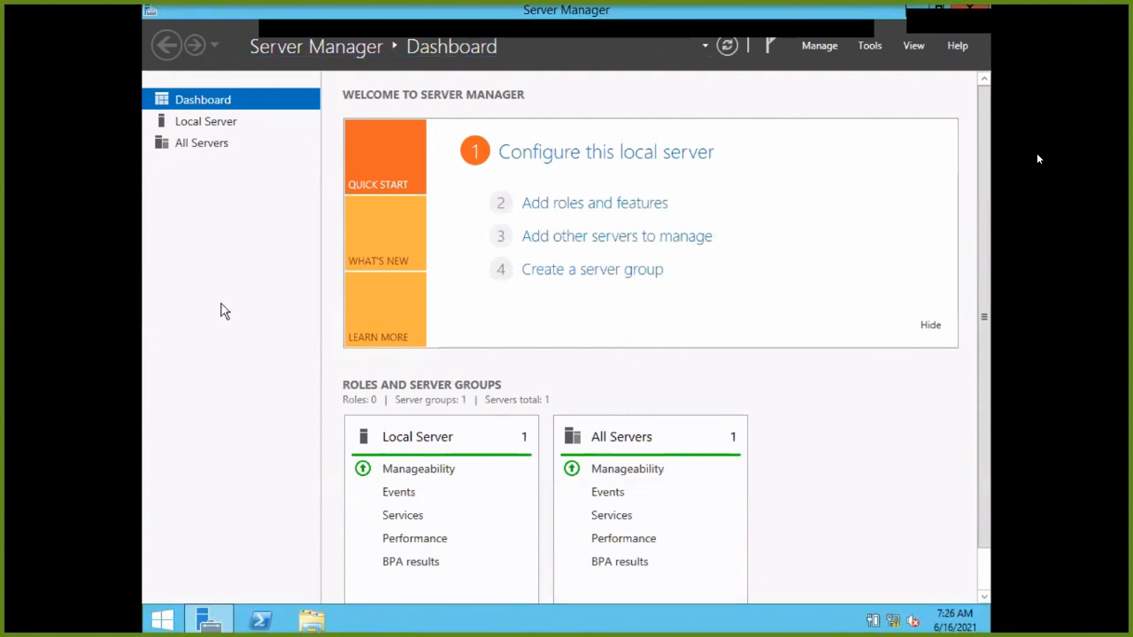
pyautogui.click(184, 144)
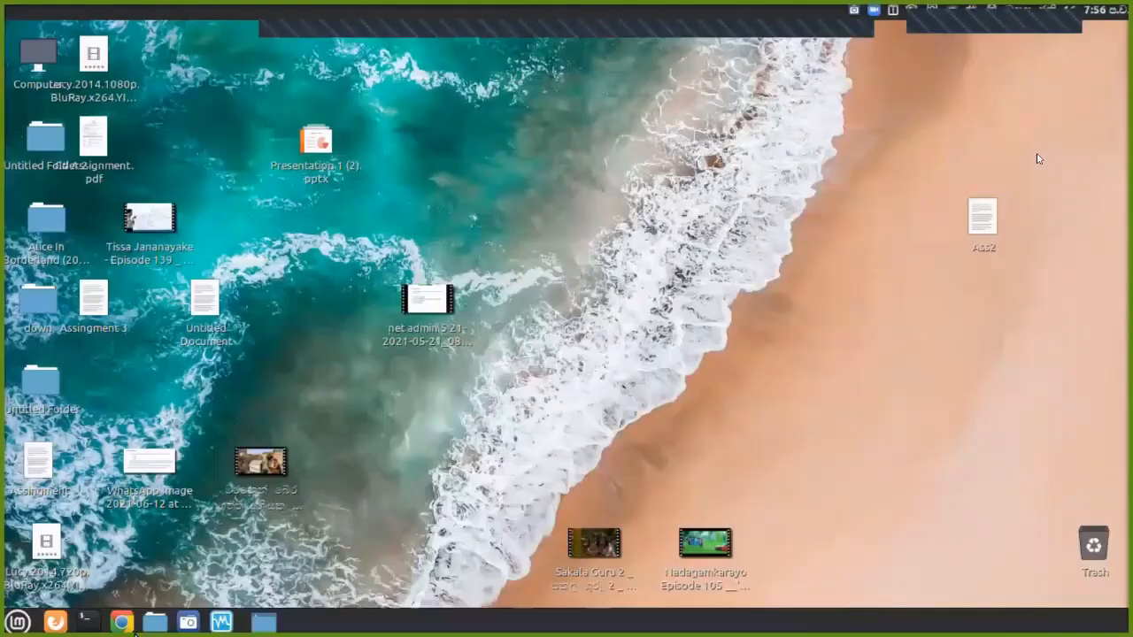
# Bring the Chrome window with the Windows Server articles forward and close it.
pyautogui.moveTo(128, 631)
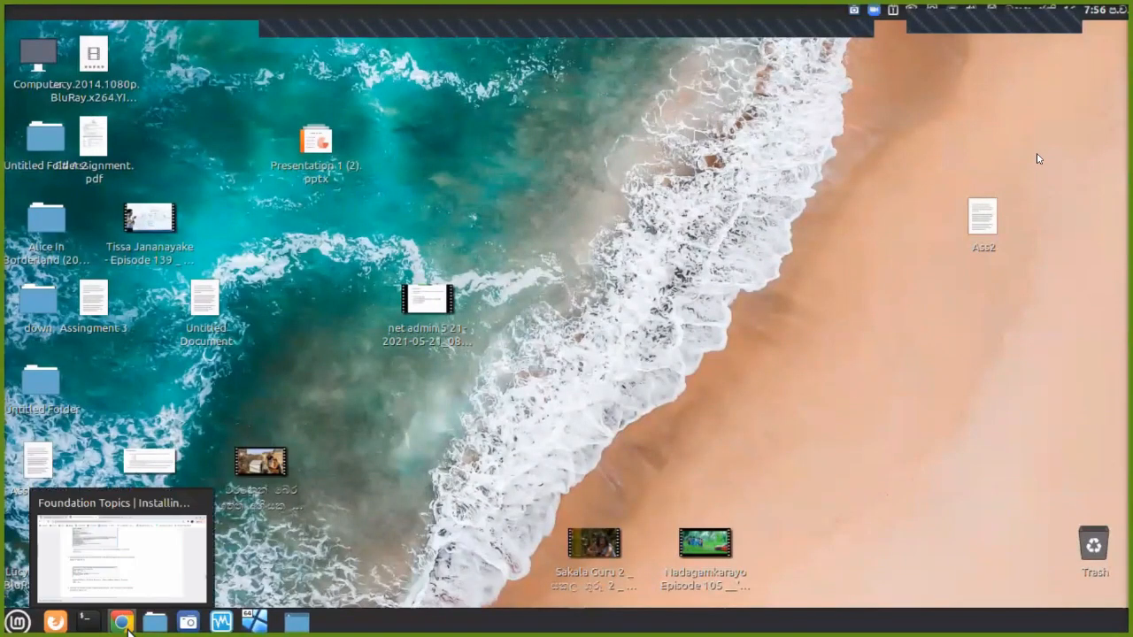
pyautogui.click(127, 630)
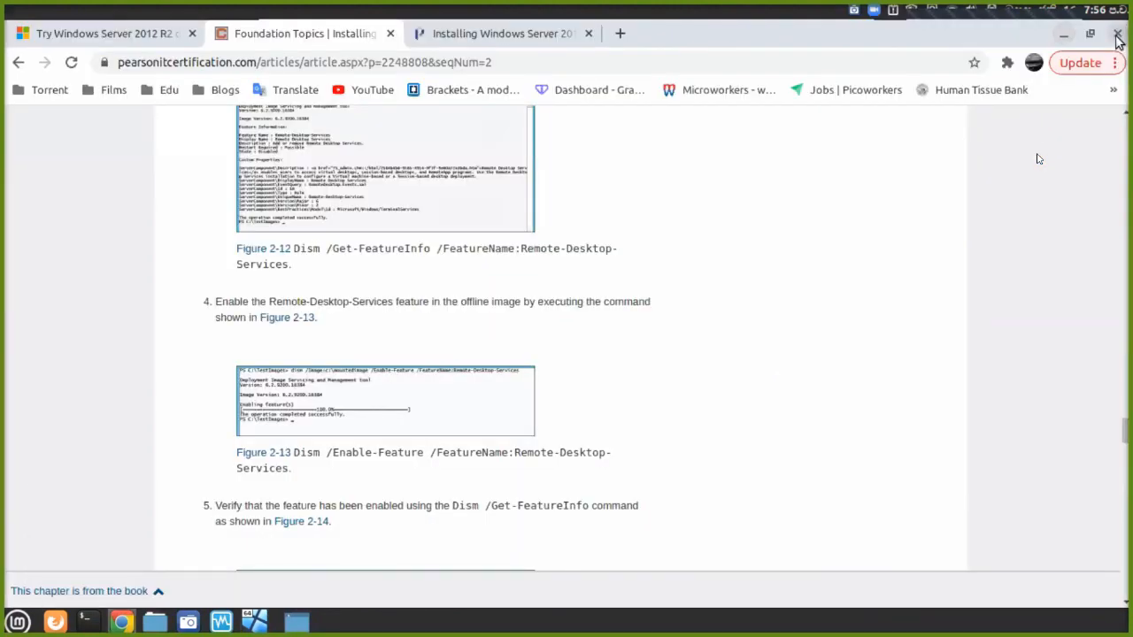
pyautogui.click(1117, 39)
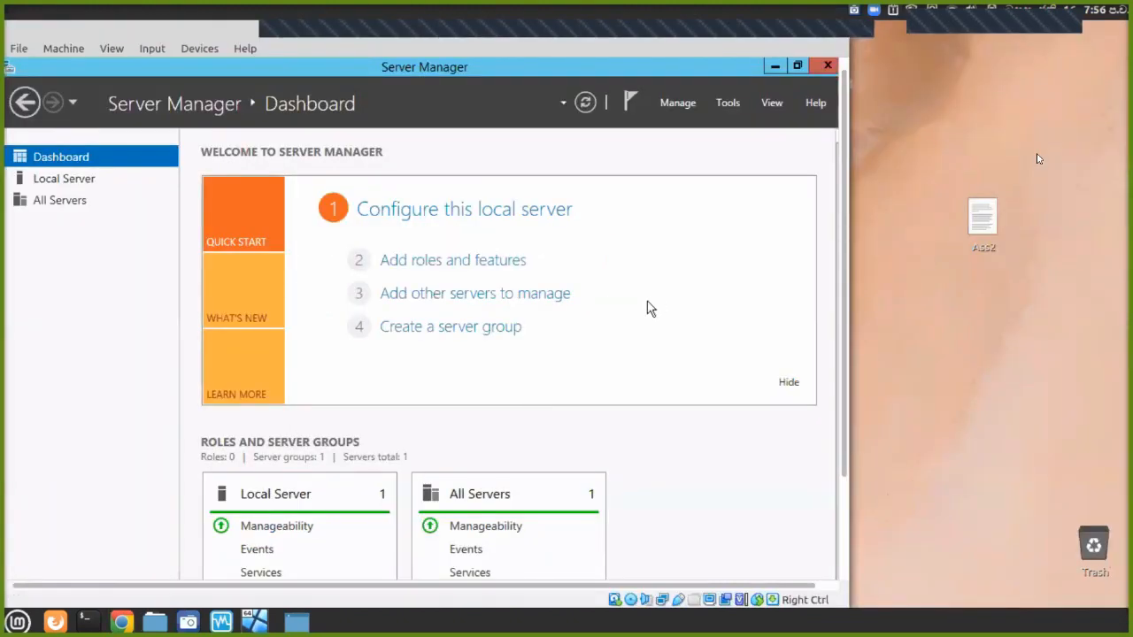
# Return the VM to full-screen, view the DNS and AD DS role pages, and open Tools.
pyautogui.hotkey('ctrl', 'f')
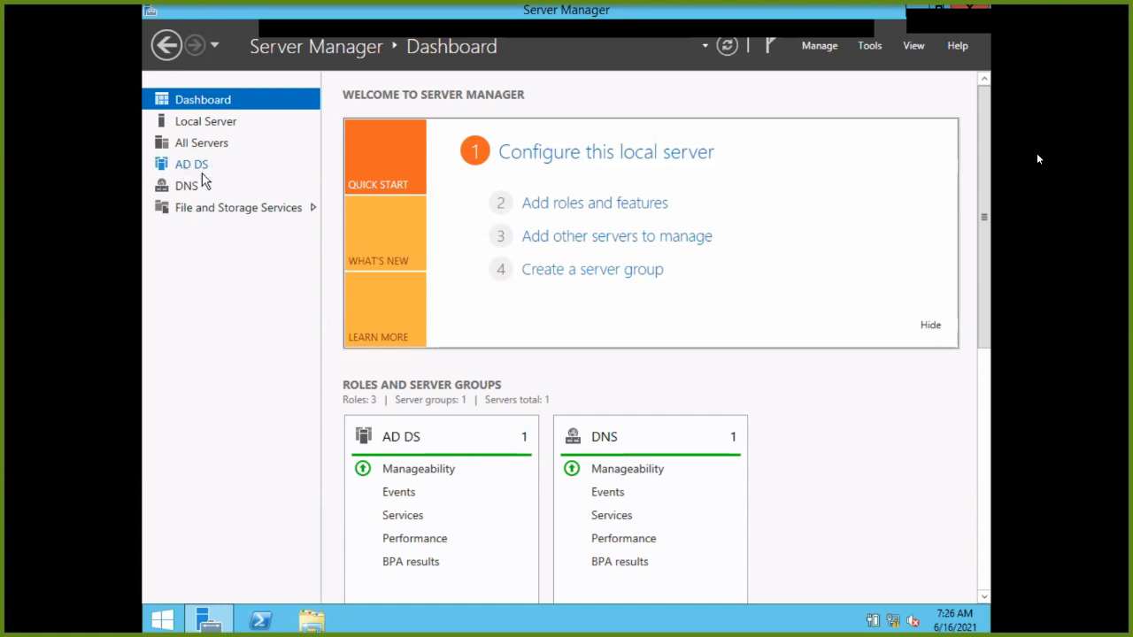
pyautogui.click(193, 187)
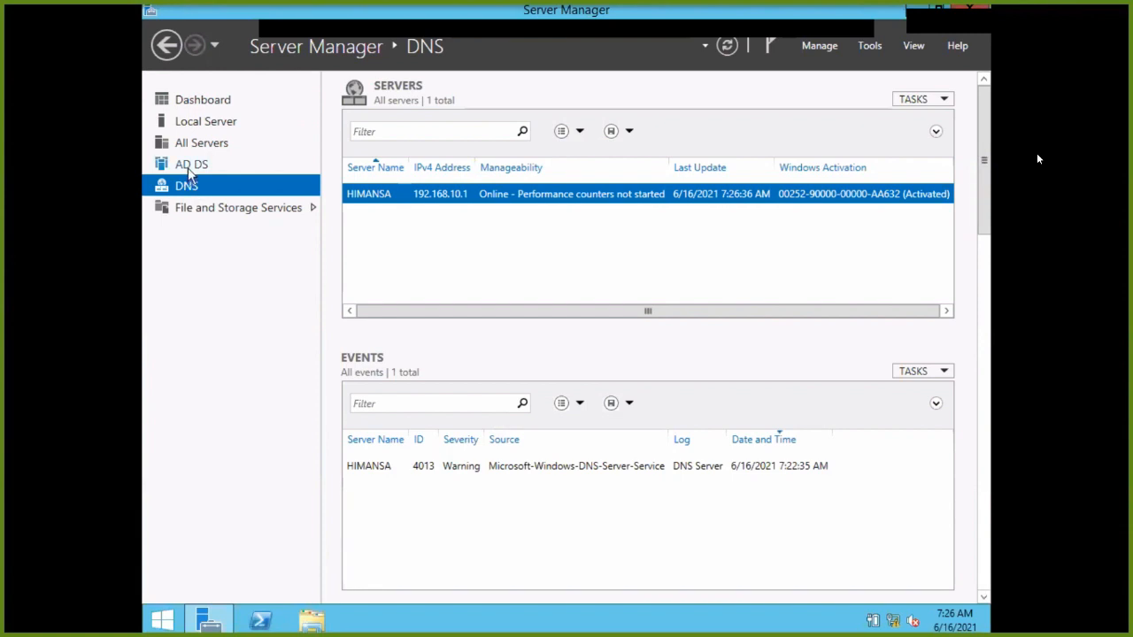
pyautogui.click(189, 167)
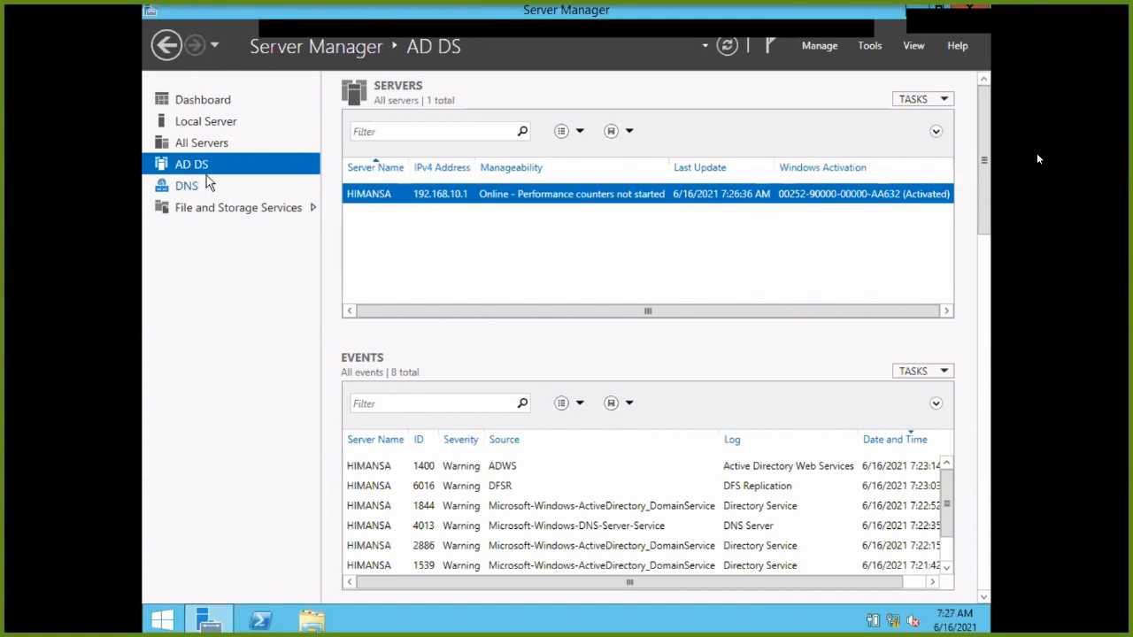
pyautogui.click(875, 46)
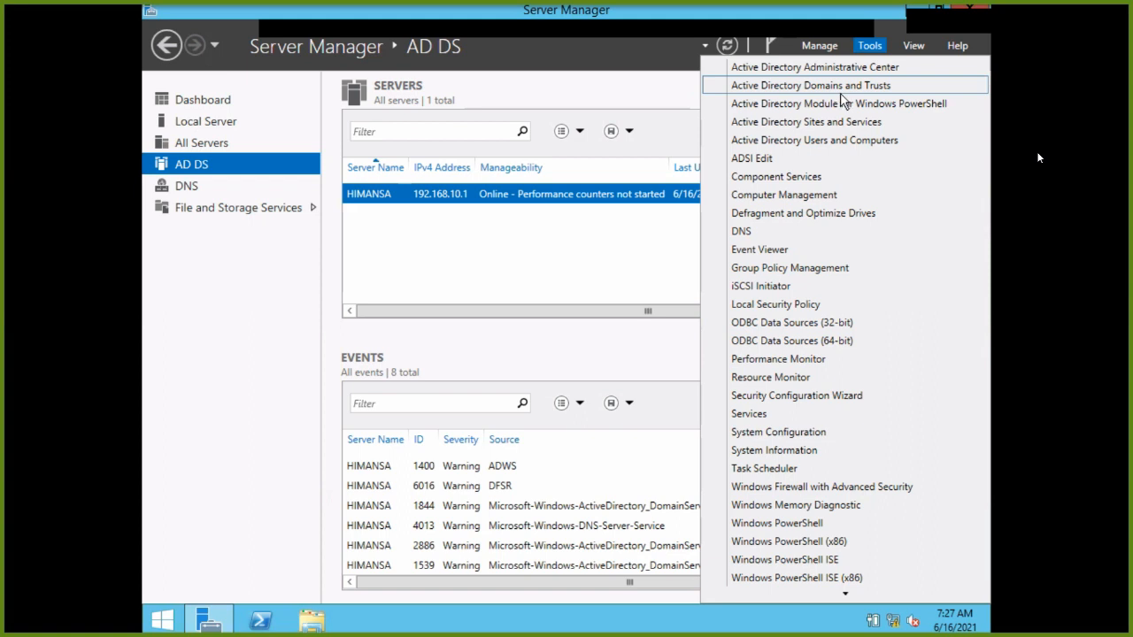
# Launch Active Directory Users and Computers and expand the himansa.local domain.
pyautogui.click(850, 145)
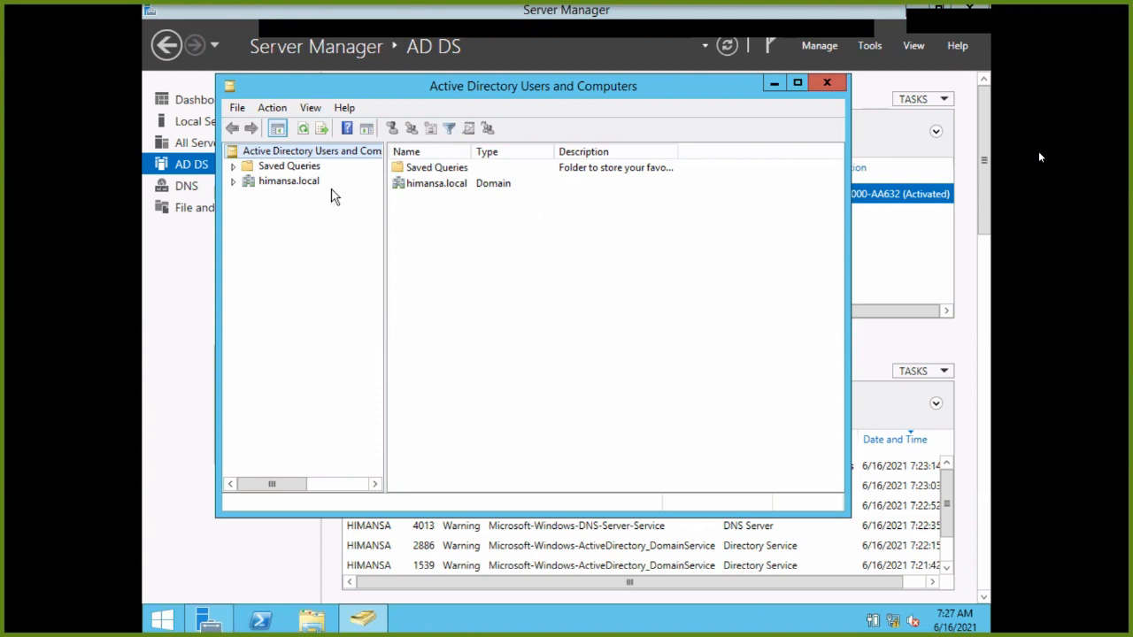
pyautogui.click(253, 182)
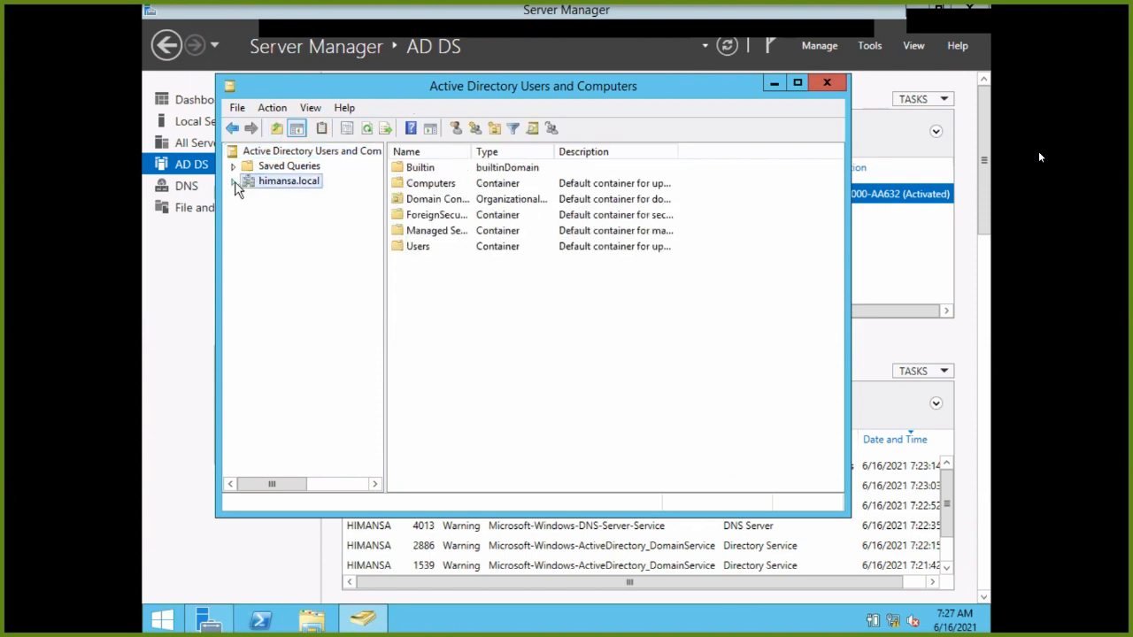
pyautogui.click(234, 181)
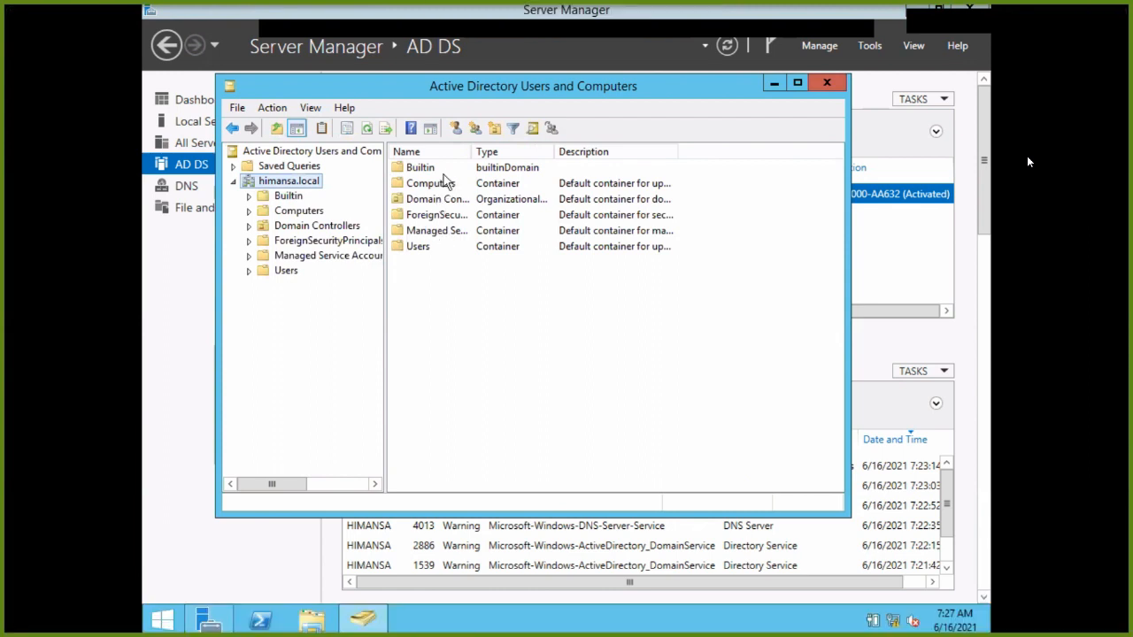
pyautogui.rightClick(276, 183)
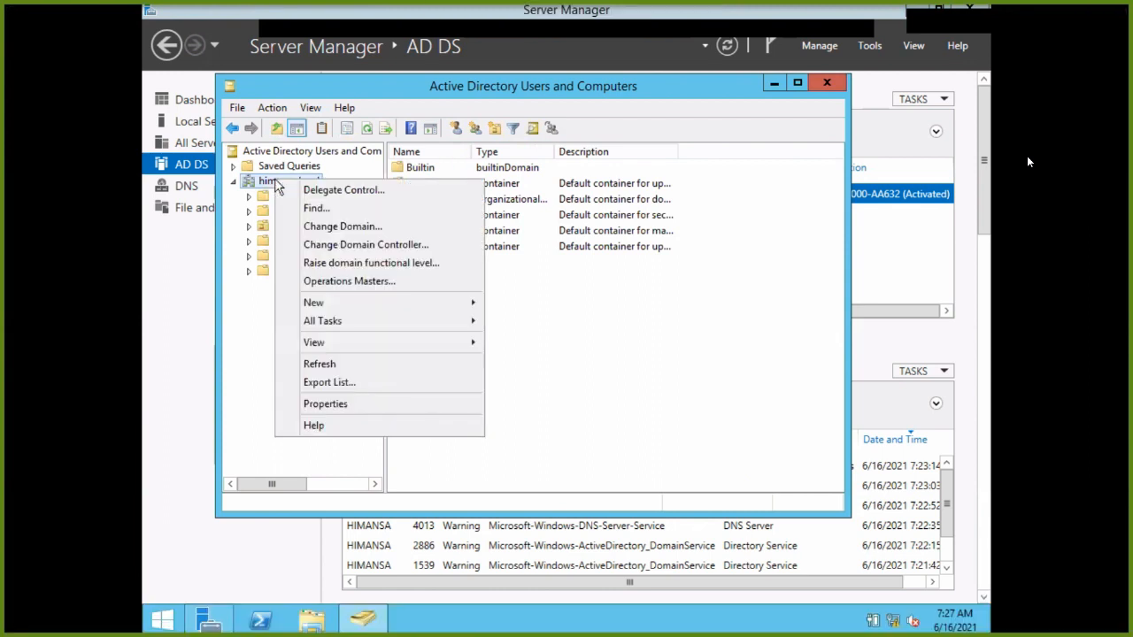
pyautogui.rightClick(515, 286)
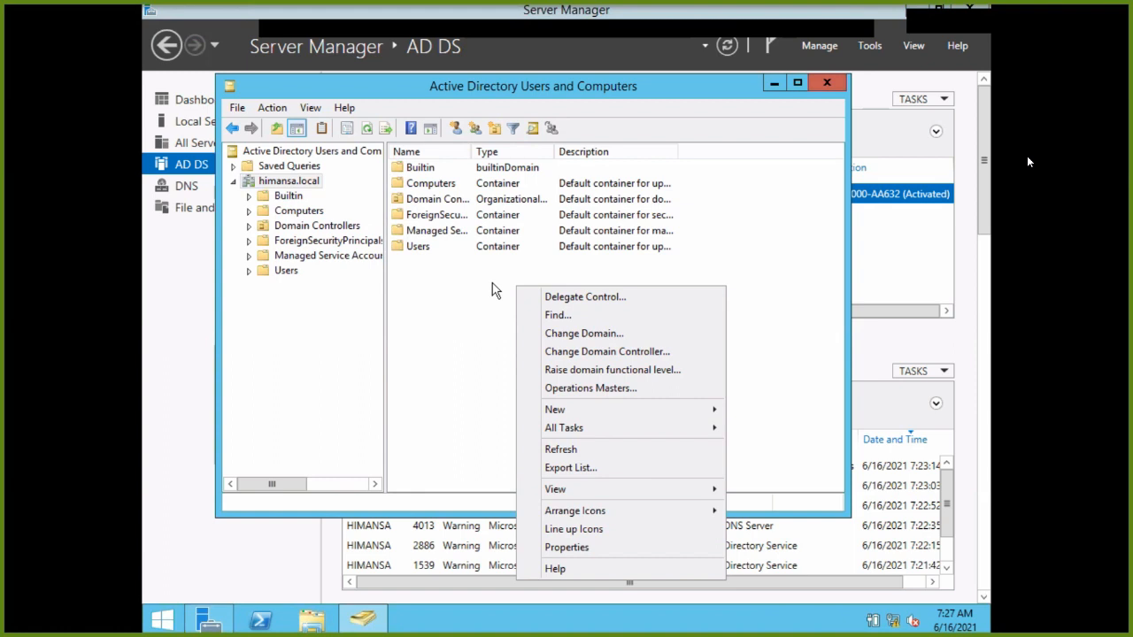
# View the Computers and Users containers, widen the Name column, and close the console.
pyautogui.click(288, 215)
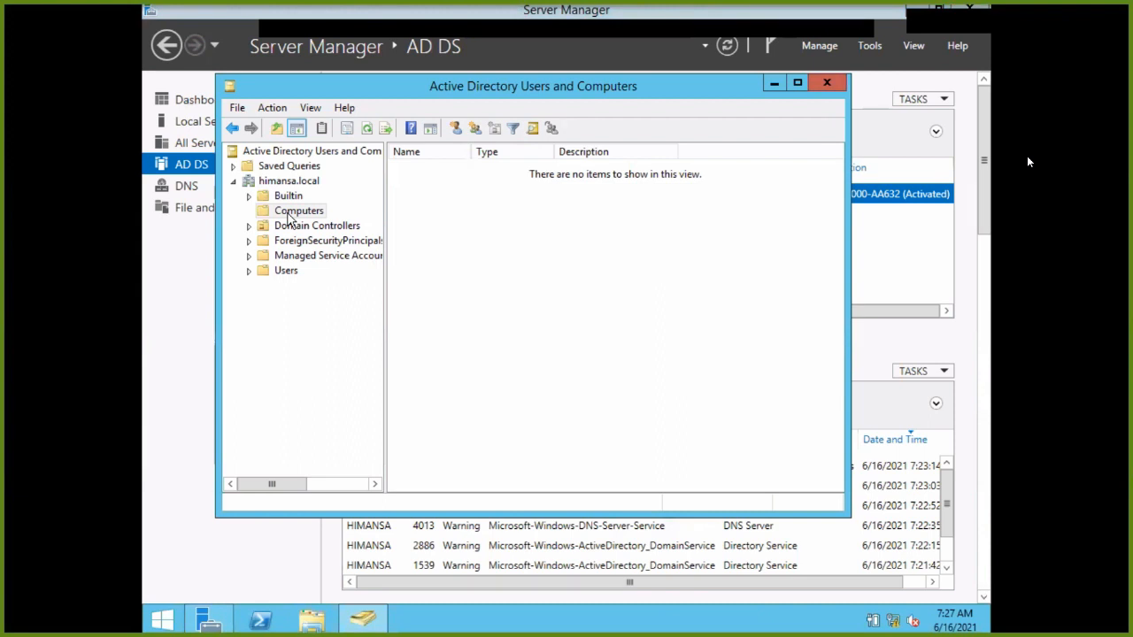
pyautogui.click(285, 272)
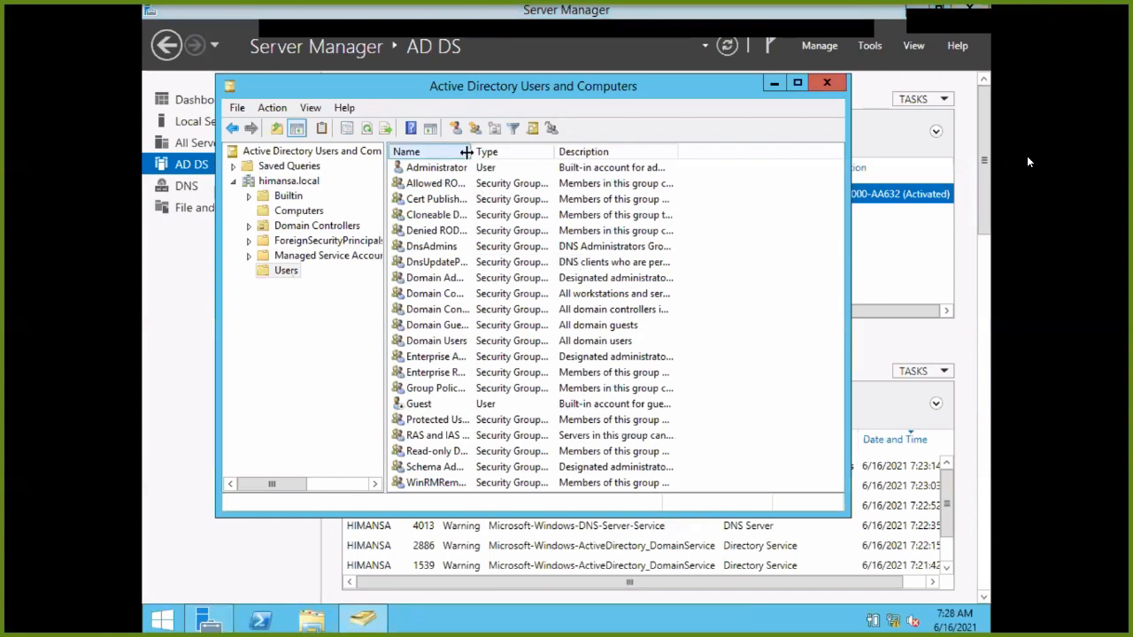
pyautogui.moveTo(471, 152); pyautogui.dragTo(552, 168)
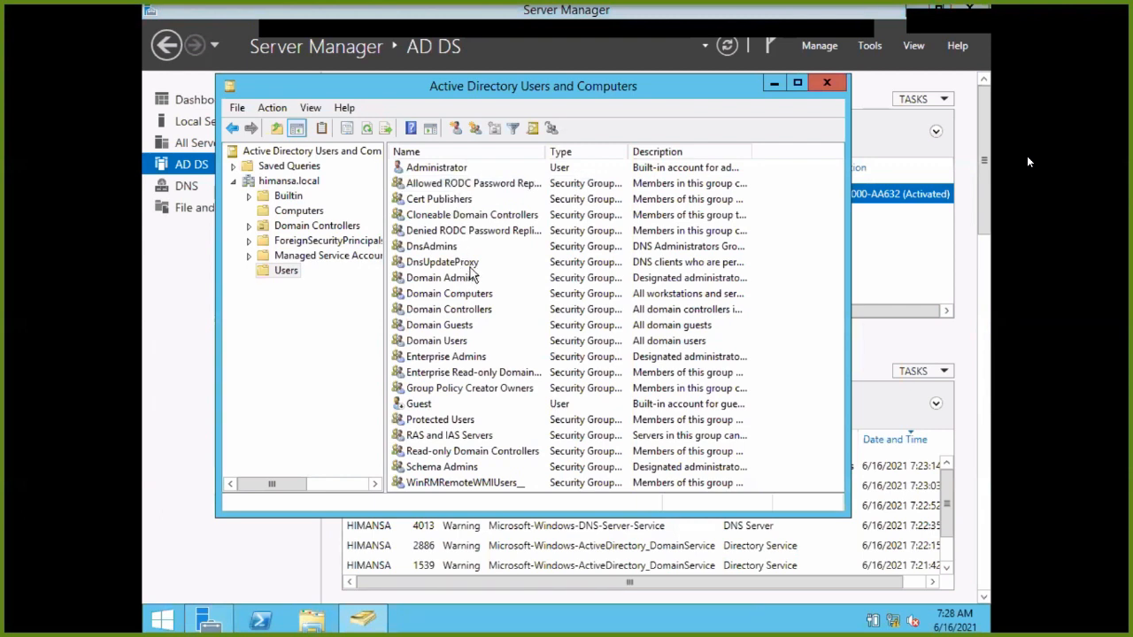
pyautogui.click(828, 86)
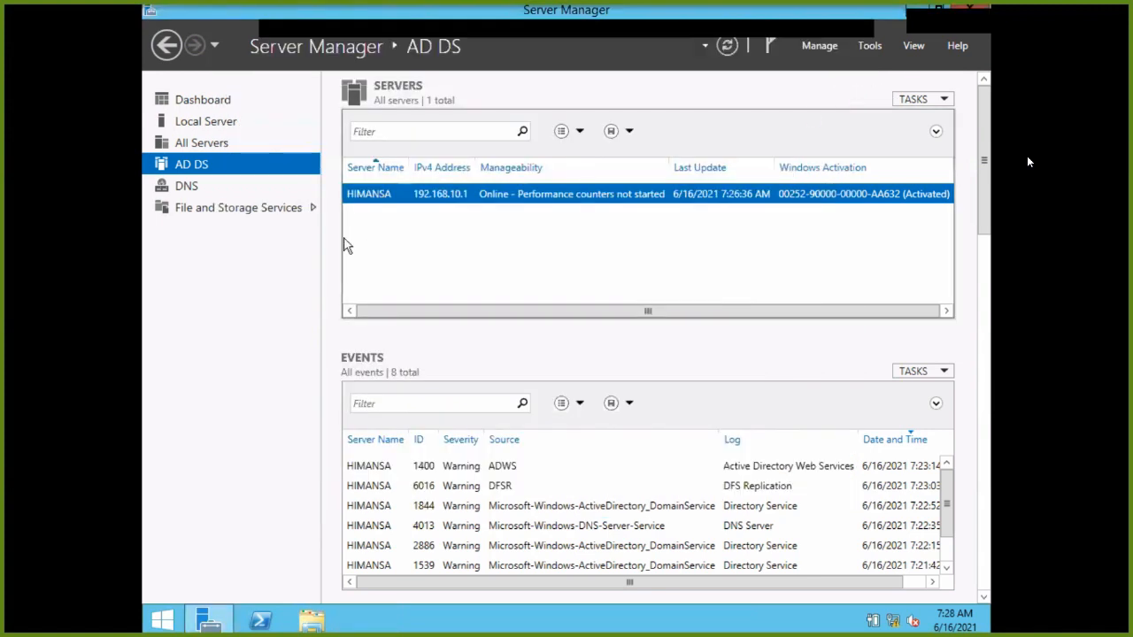
# Check the DNS and Local Server pages, then start and cancel the Add Roles and Features wizard.
pyautogui.click(212, 188)
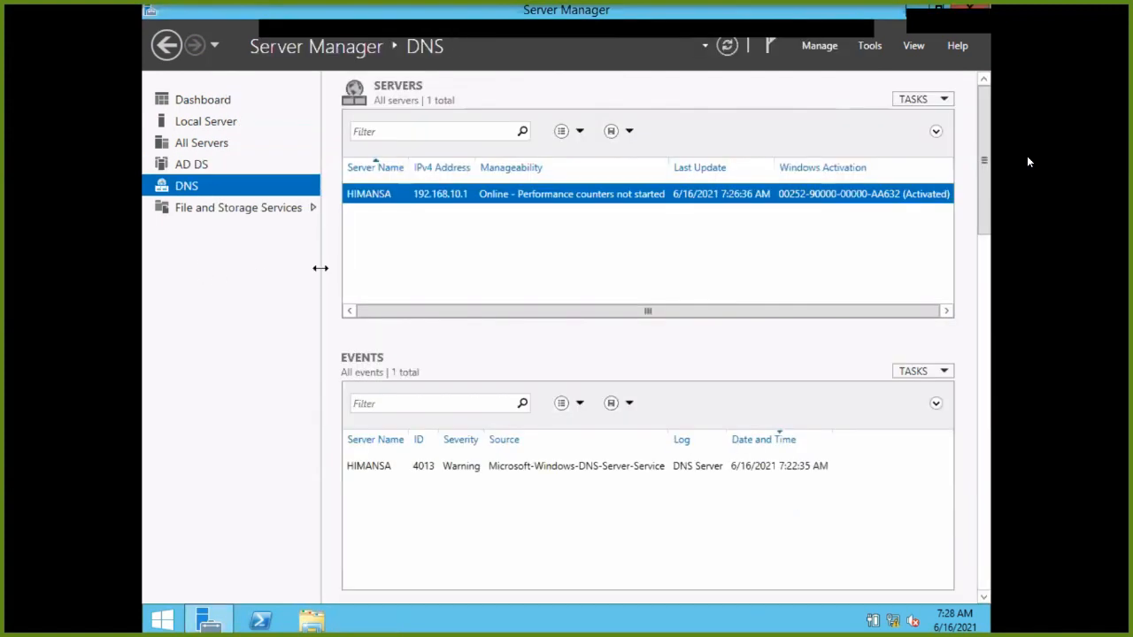
pyautogui.click(210, 119)
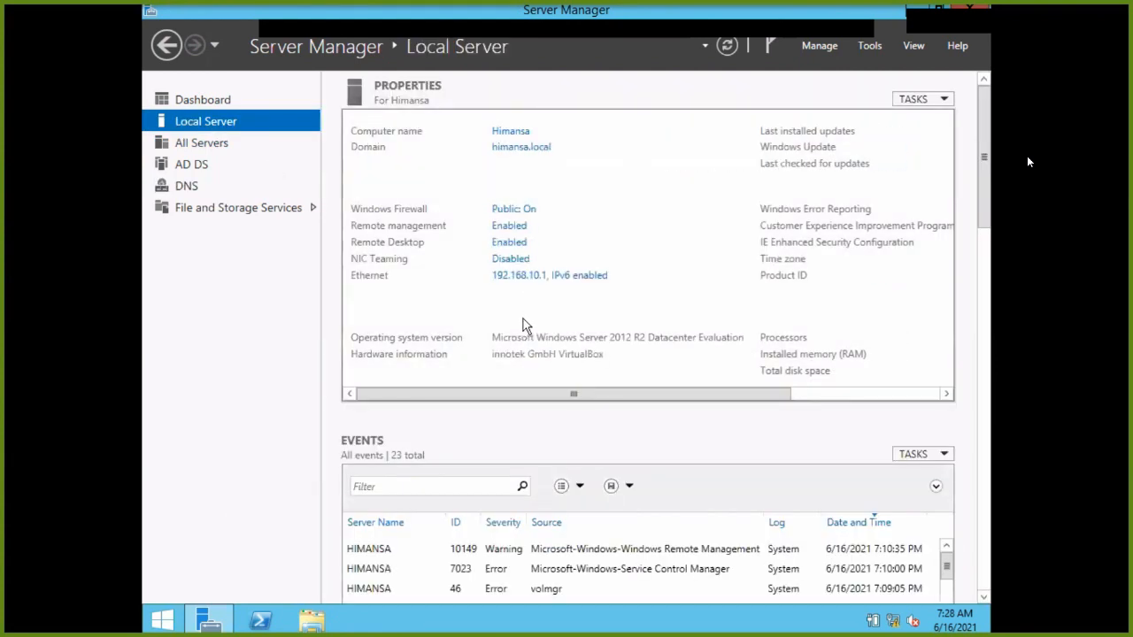
pyautogui.click(196, 98)
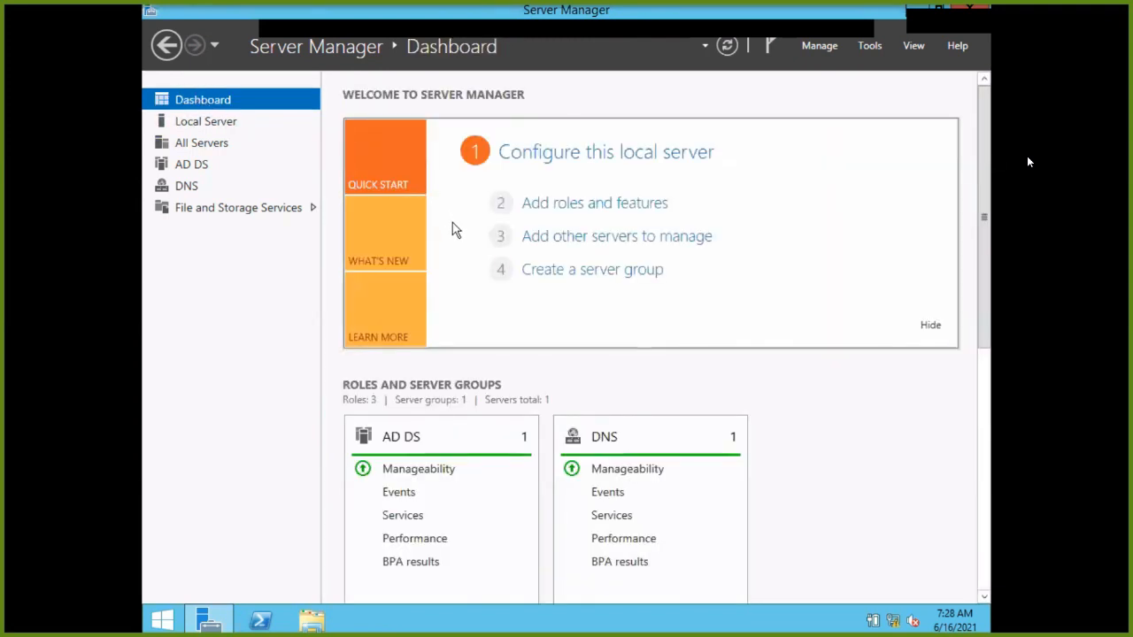
pyautogui.click(529, 205)
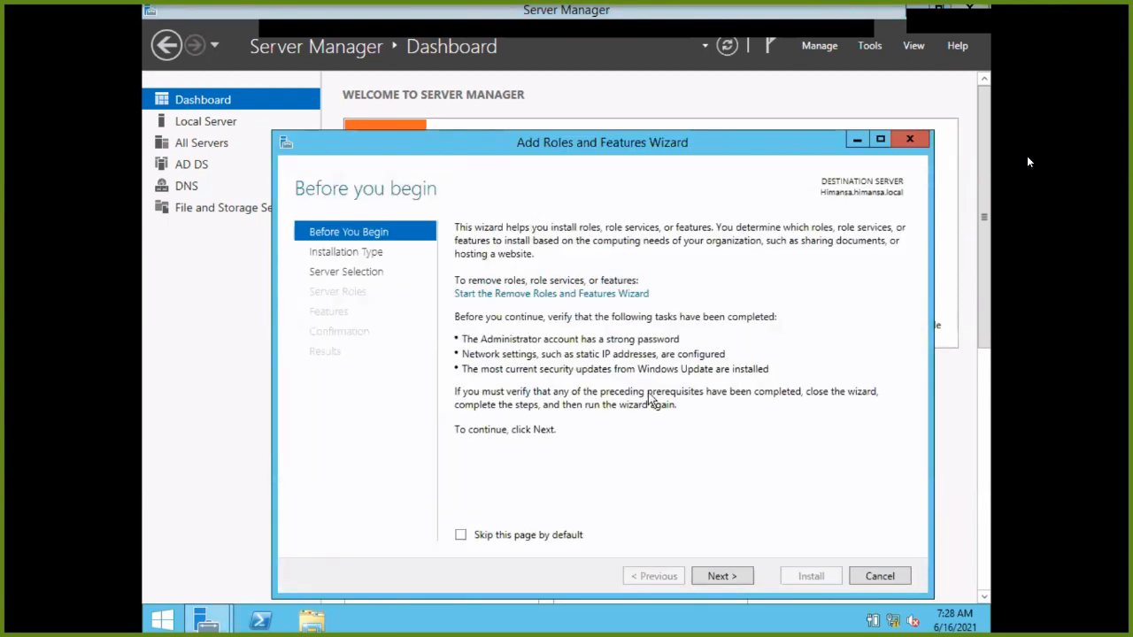
pyautogui.click(721, 576)
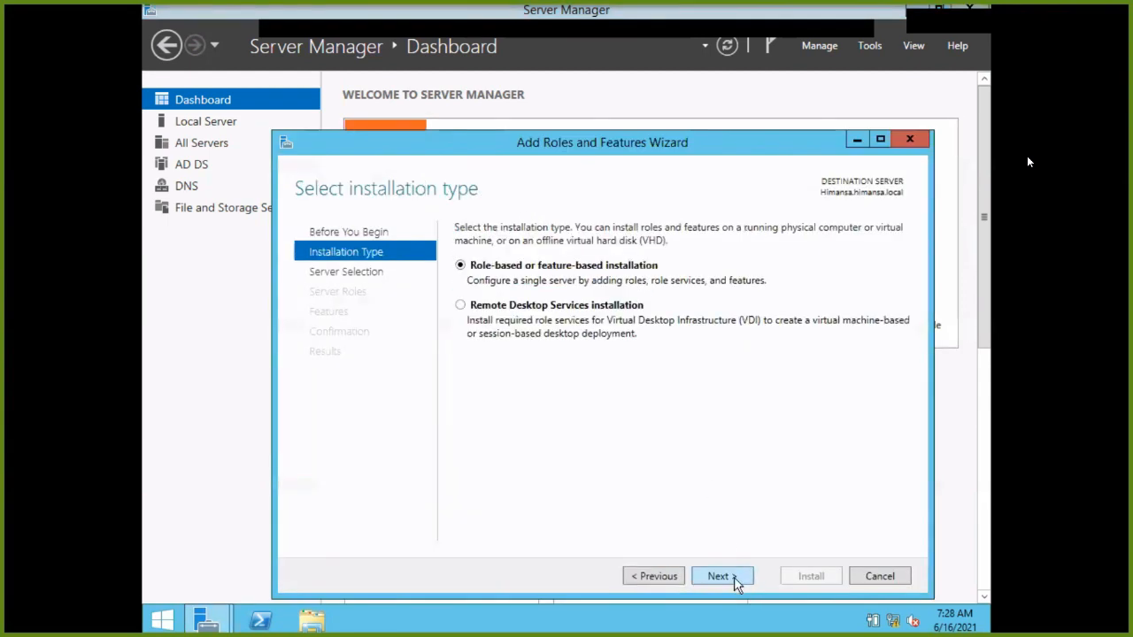
pyautogui.click(734, 577)
pyautogui.click(733, 577)
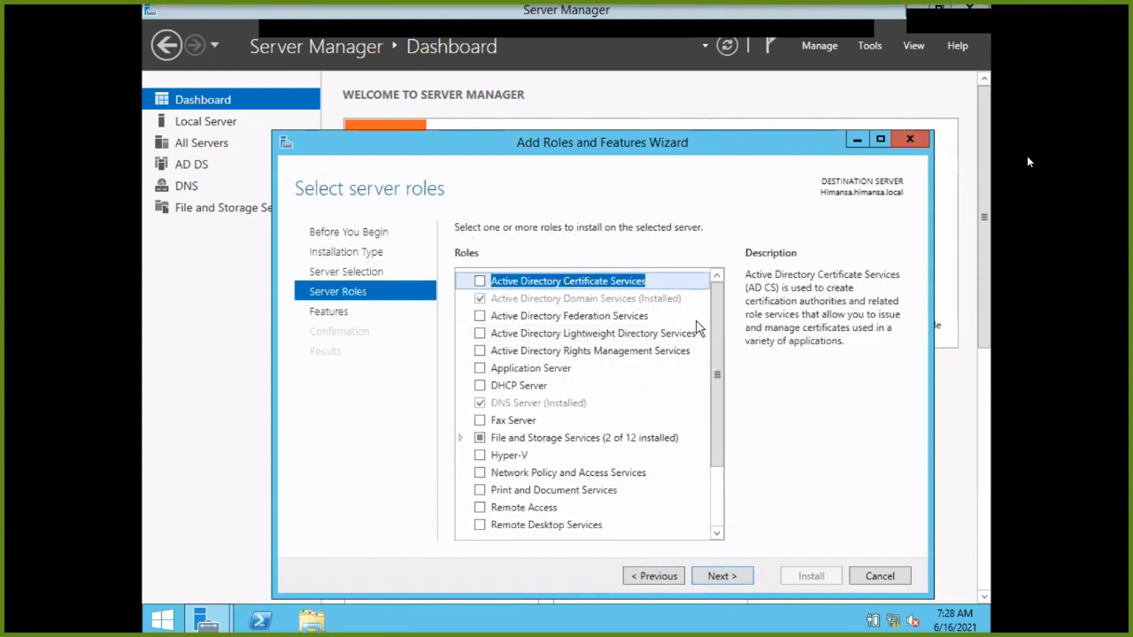
pyautogui.click(880, 140)
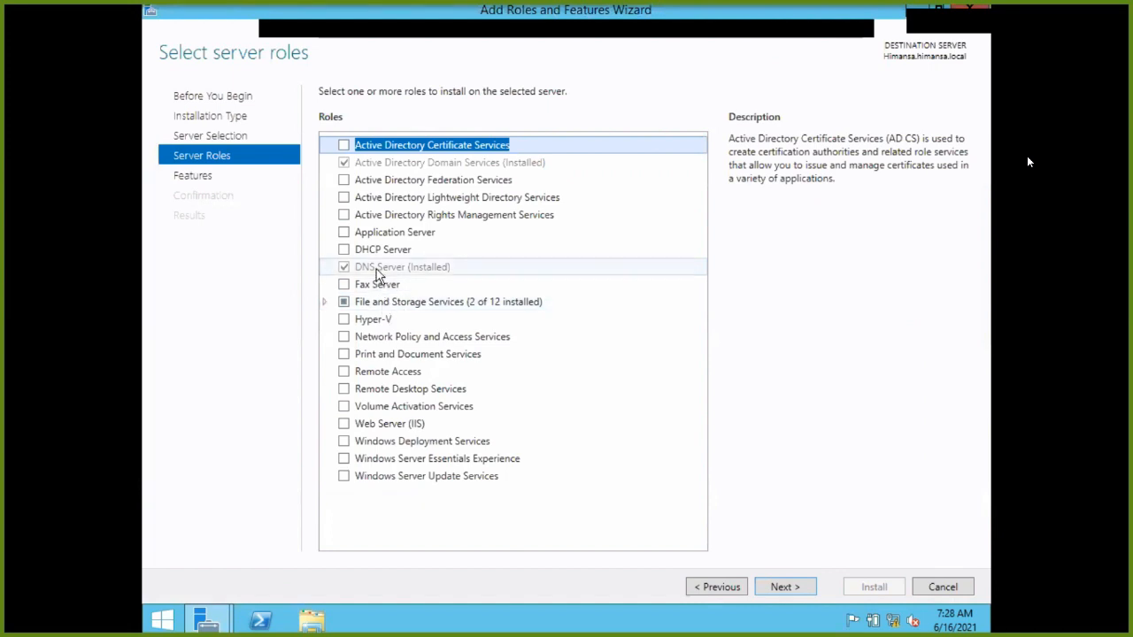
pyautogui.click(944, 588)
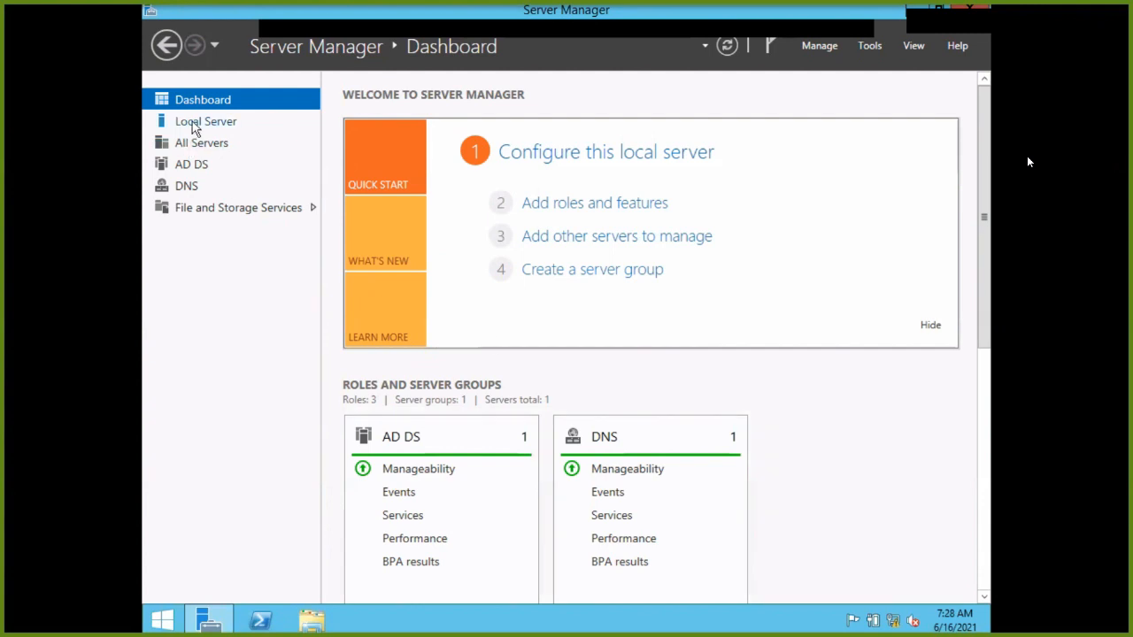
# Rerun Add Roles and Features, selecting DHCP Server plus DHCP Server Tools for Himansa.himansa.local.
pyautogui.click(549, 202)
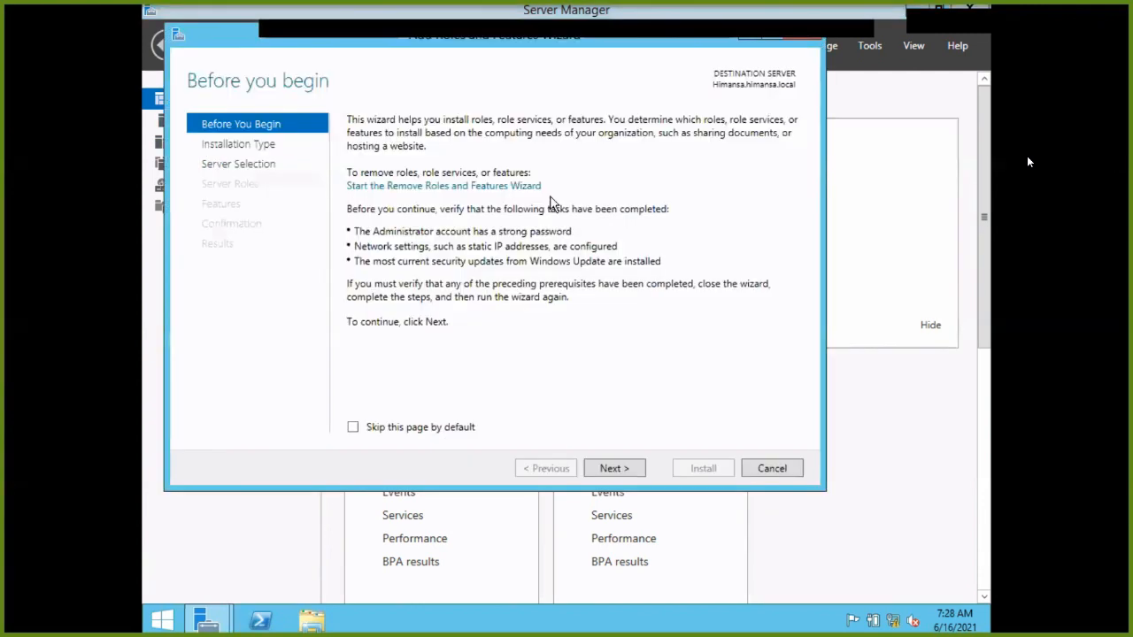
pyautogui.click(615, 467)
pyautogui.click(615, 468)
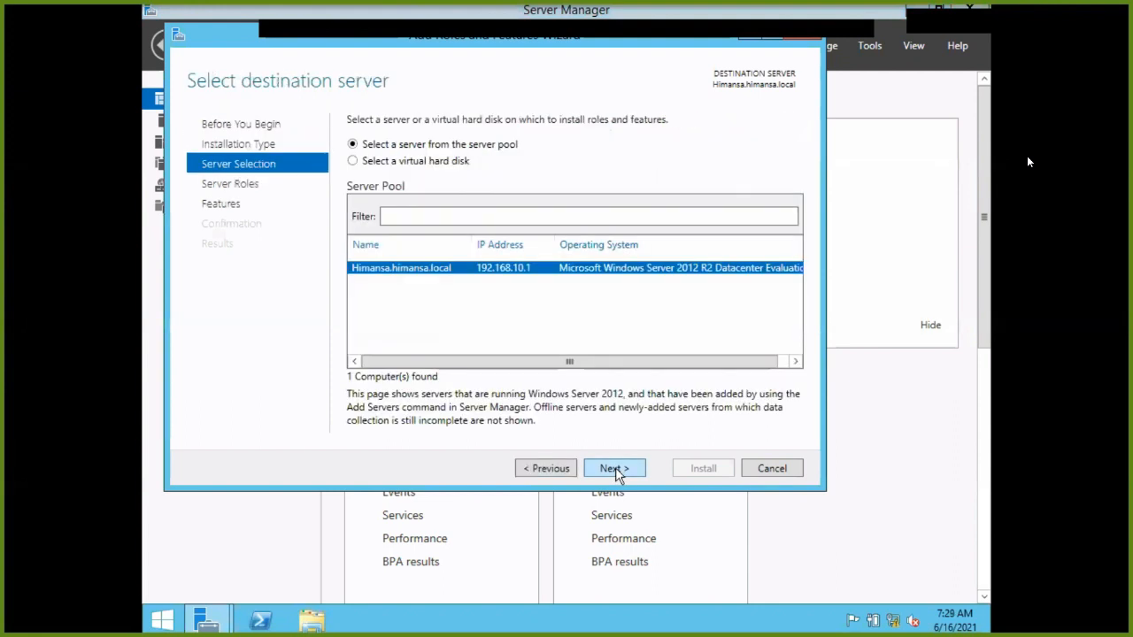
pyautogui.click(615, 468)
pyautogui.scroll(-1, 407, 292)
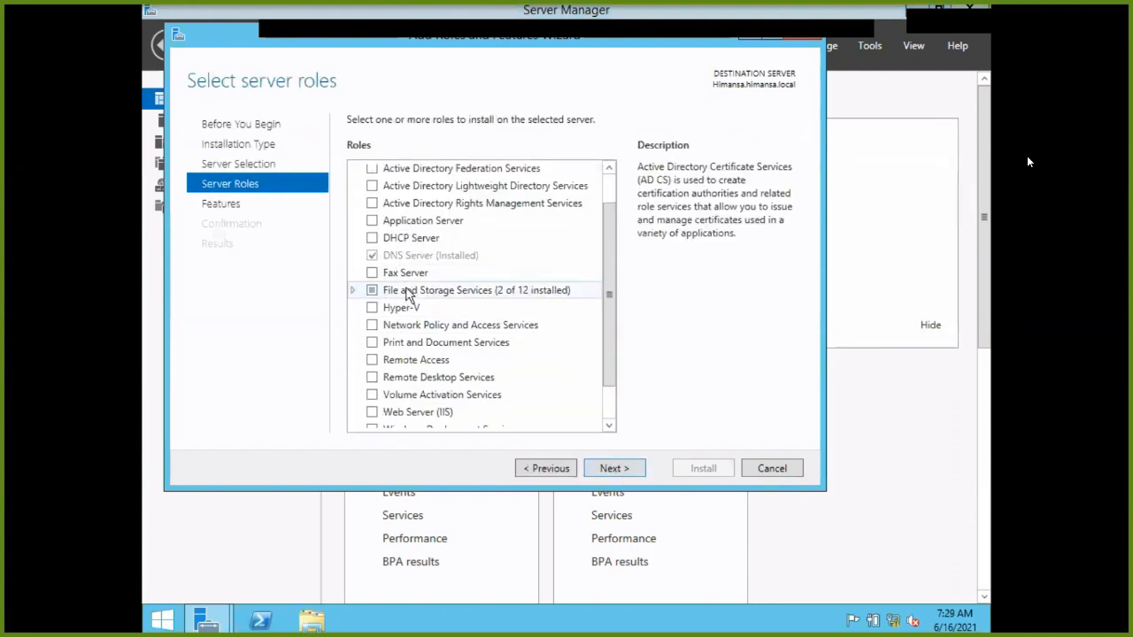
pyautogui.click(408, 239)
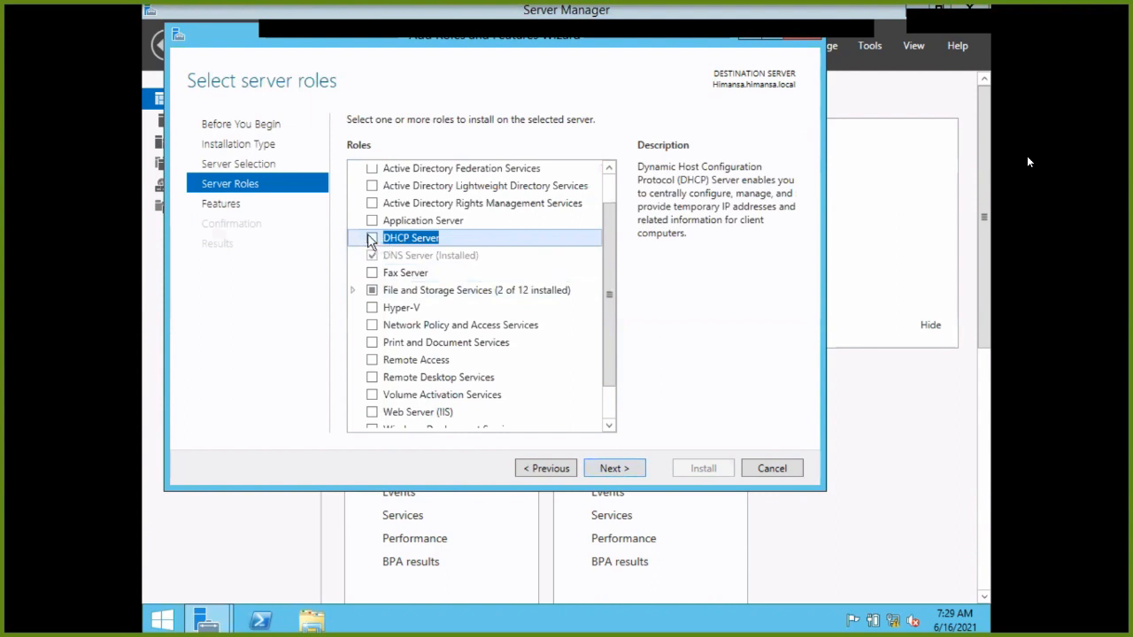
pyautogui.click(371, 239)
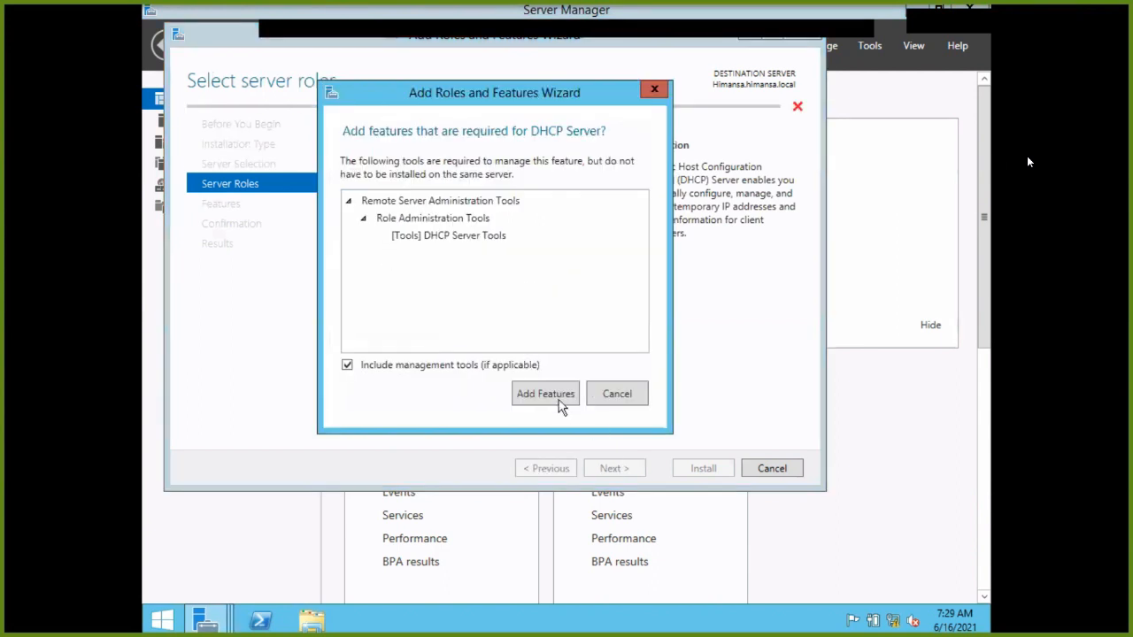
pyautogui.click(555, 400)
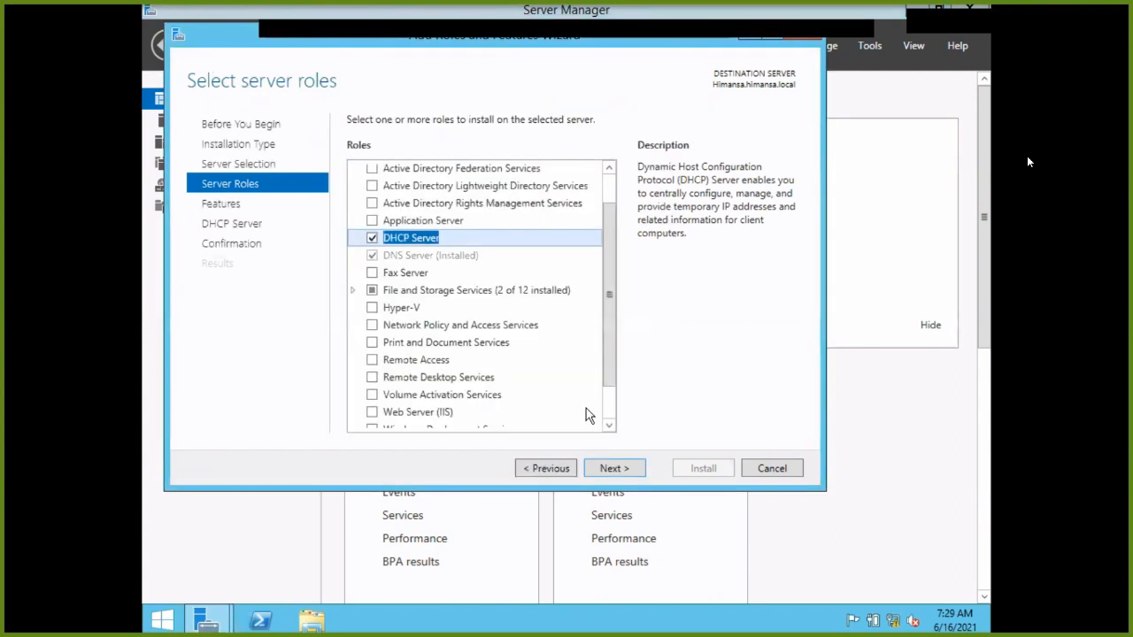
pyautogui.click(606, 472)
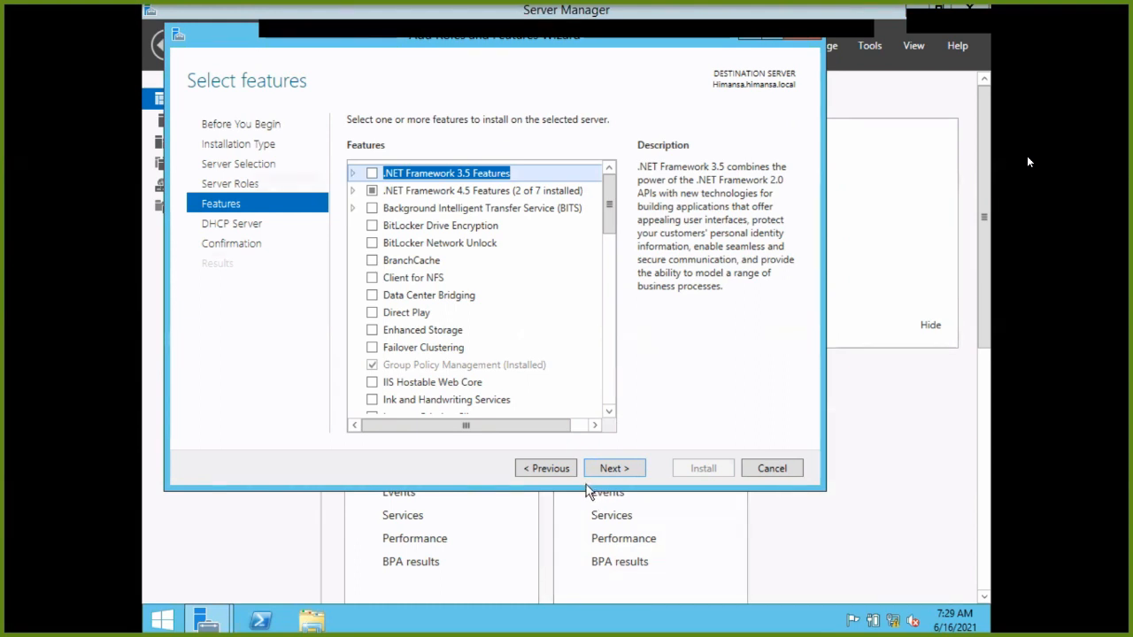
pyautogui.click(603, 471)
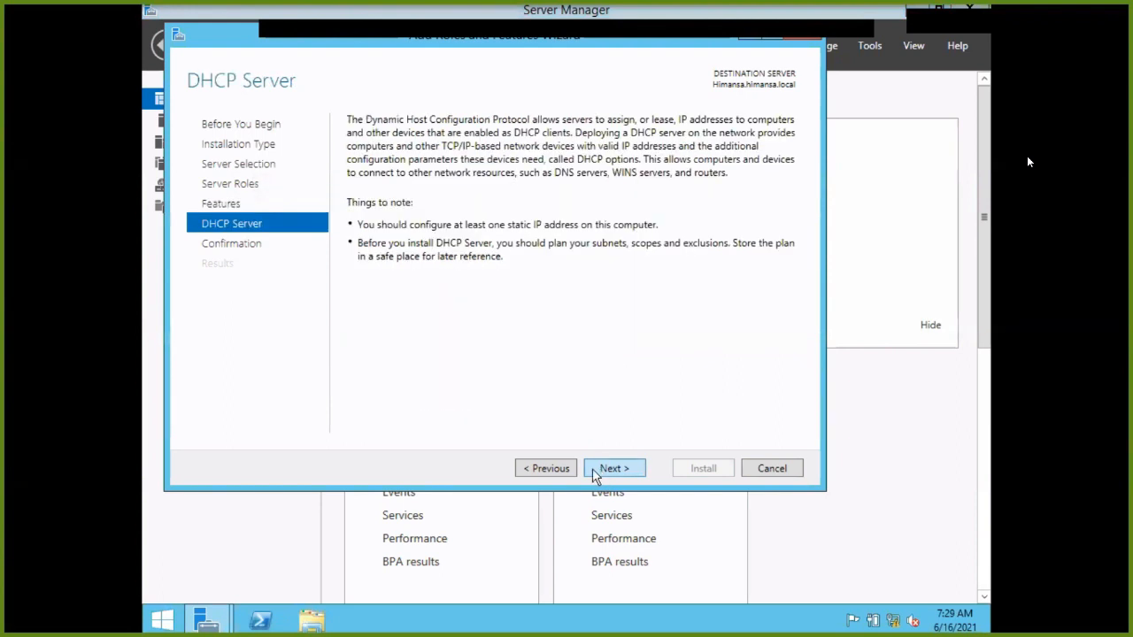
pyautogui.click(603, 471)
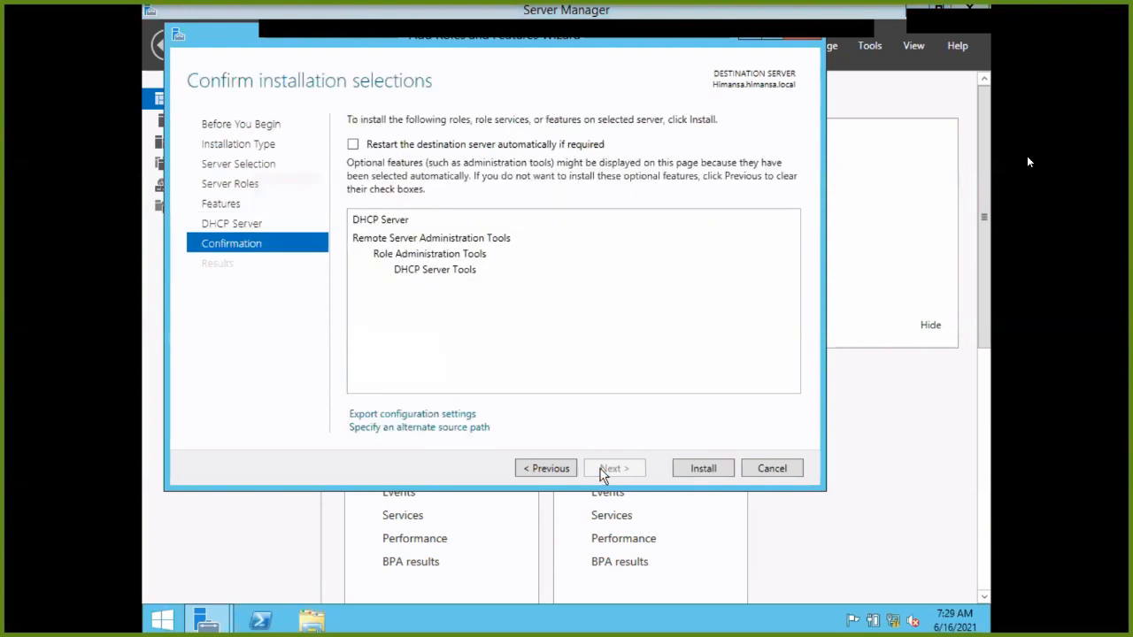
# Enable automatic restart of the destination server if required, confirming with Yes.
pyautogui.click(506, 149)
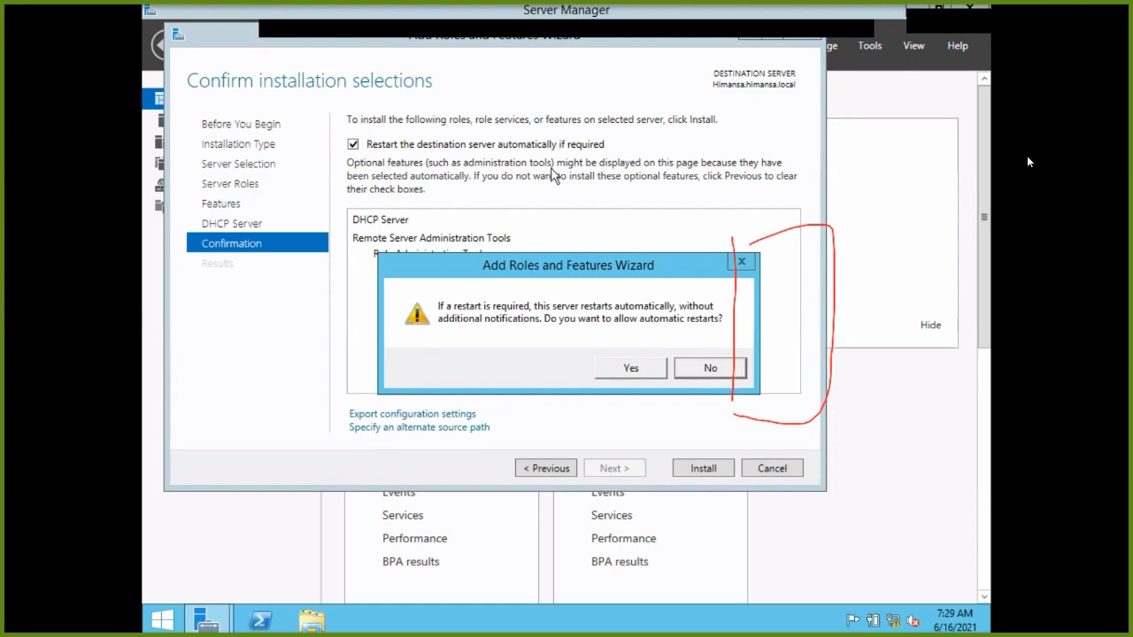
pyautogui.click(631, 370)
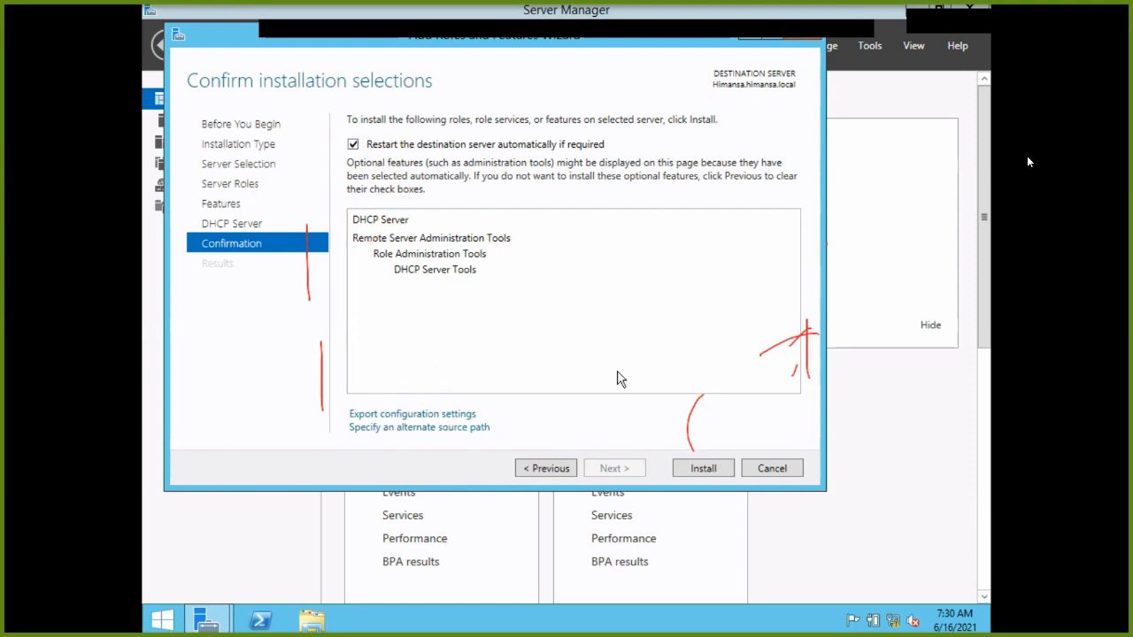
# Install the DHCP Server role and DHCP Server Tools and wait until installation succeeds.
pyautogui.click(722, 469)
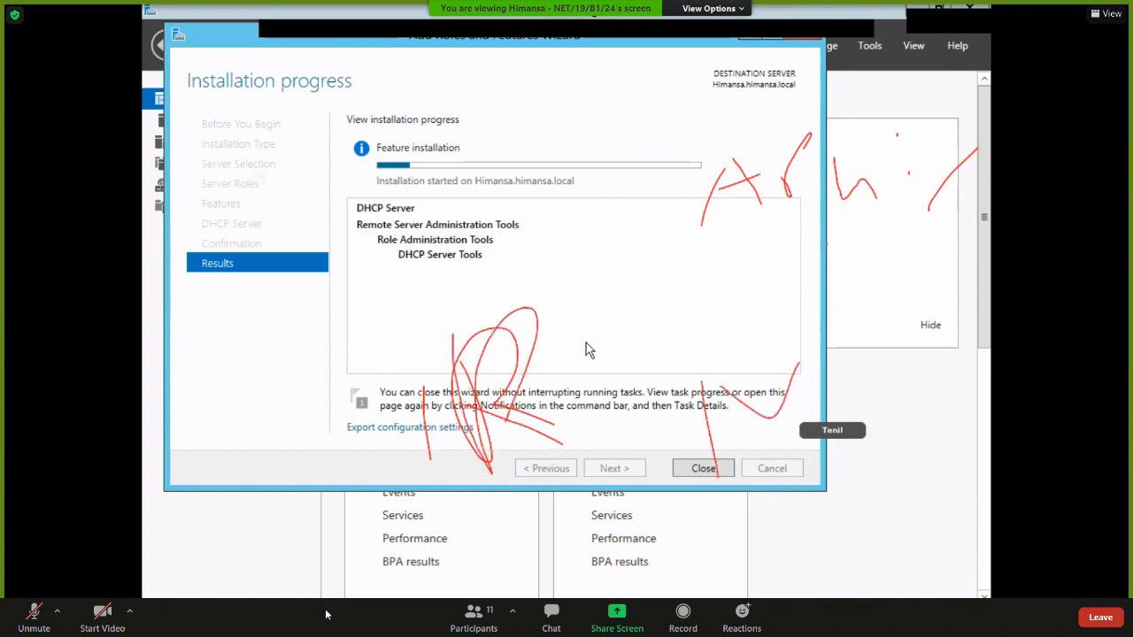
pyautogui.click(474, 615)
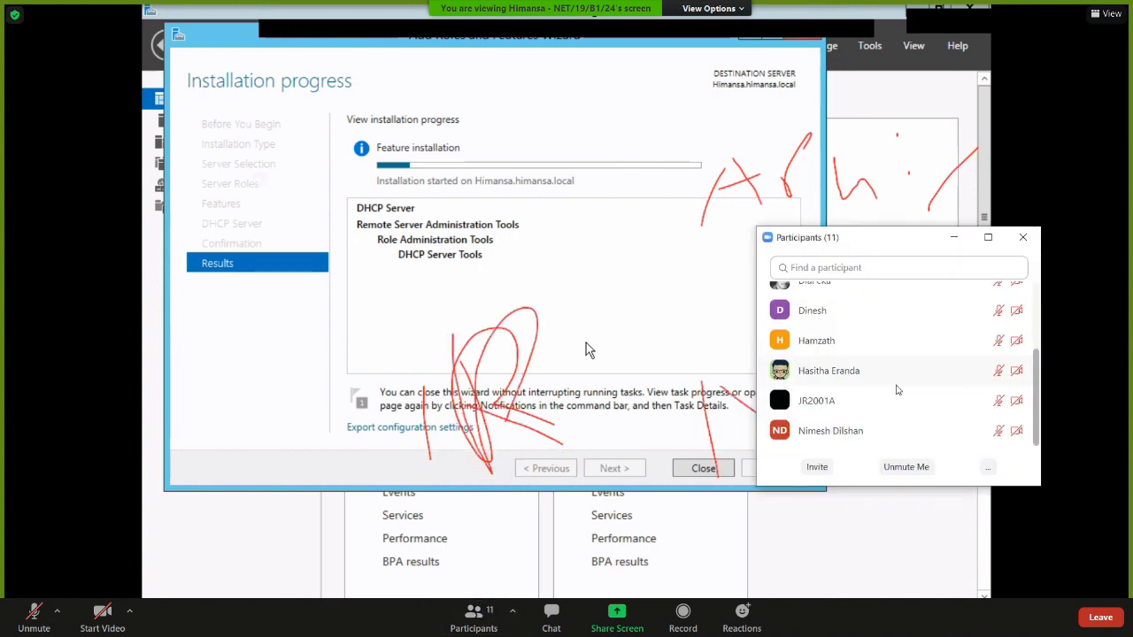
pyautogui.scroll(3, 895, 385)
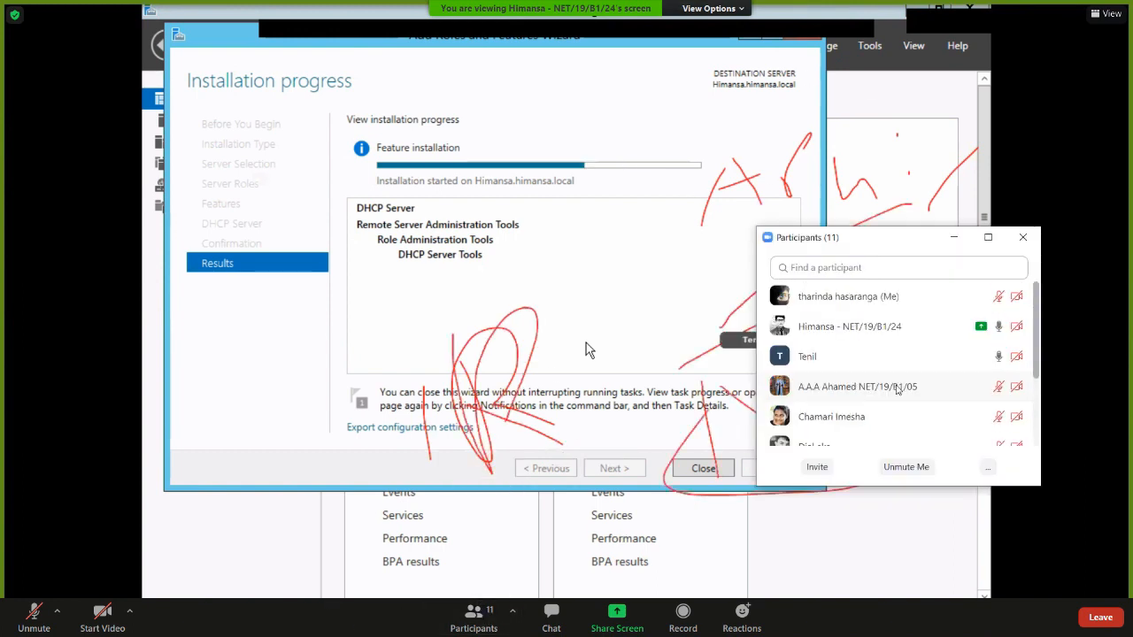
pyautogui.click(1022, 237)
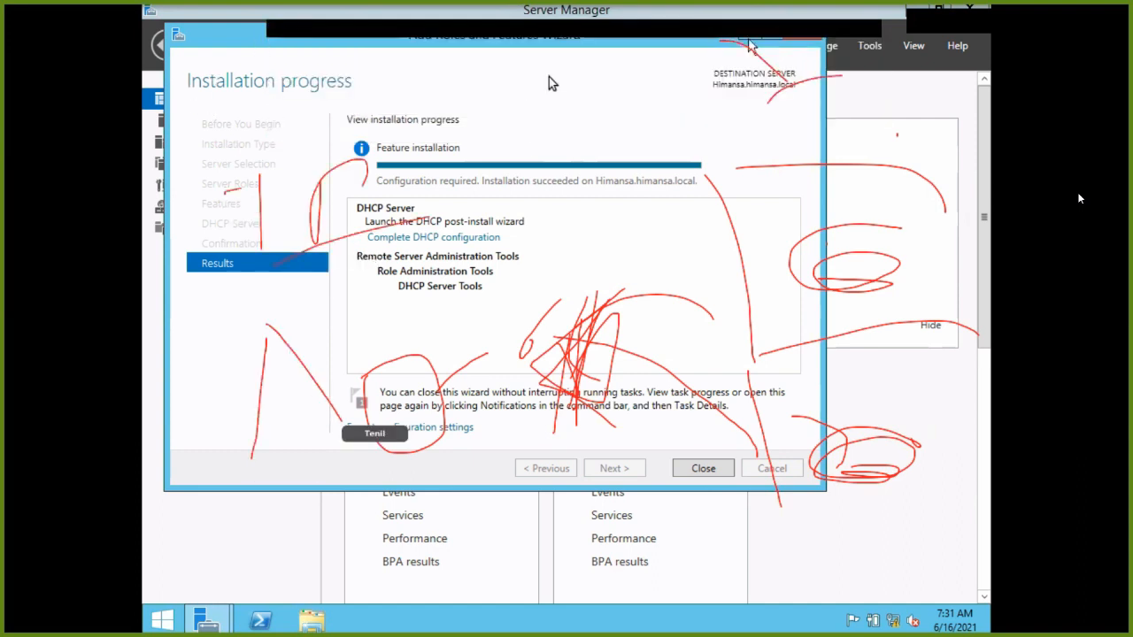
# Commit the DHCP post-install configuration to authorize the server in AD DS, then close both wizards.
pyautogui.moveTo(714, 41); pyautogui.dragTo(719, 147)
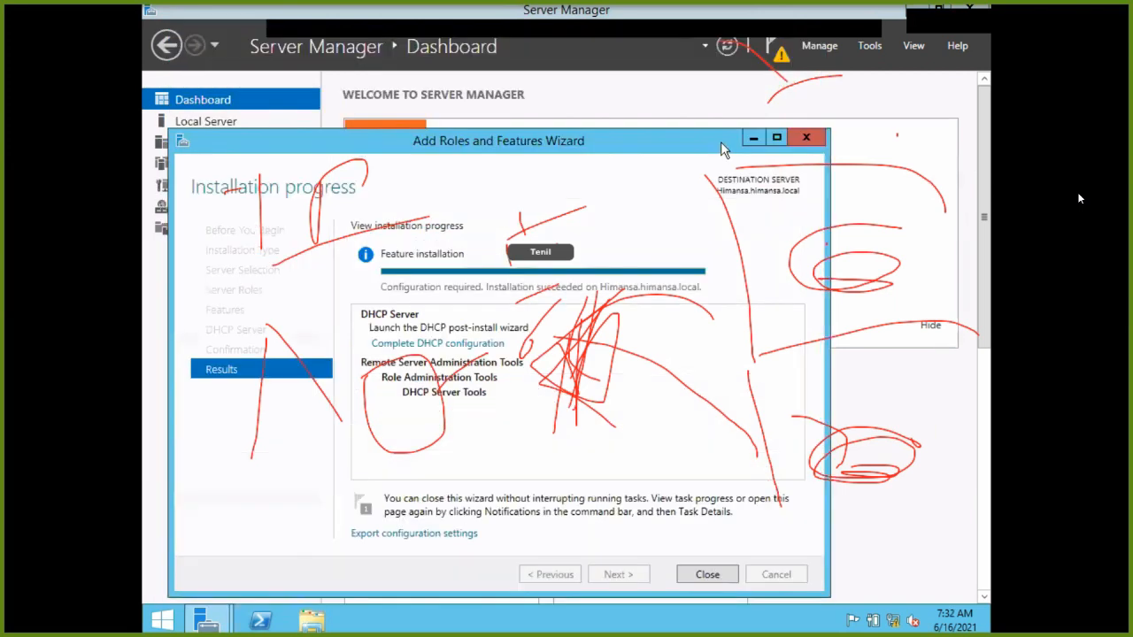
pyautogui.click(779, 54)
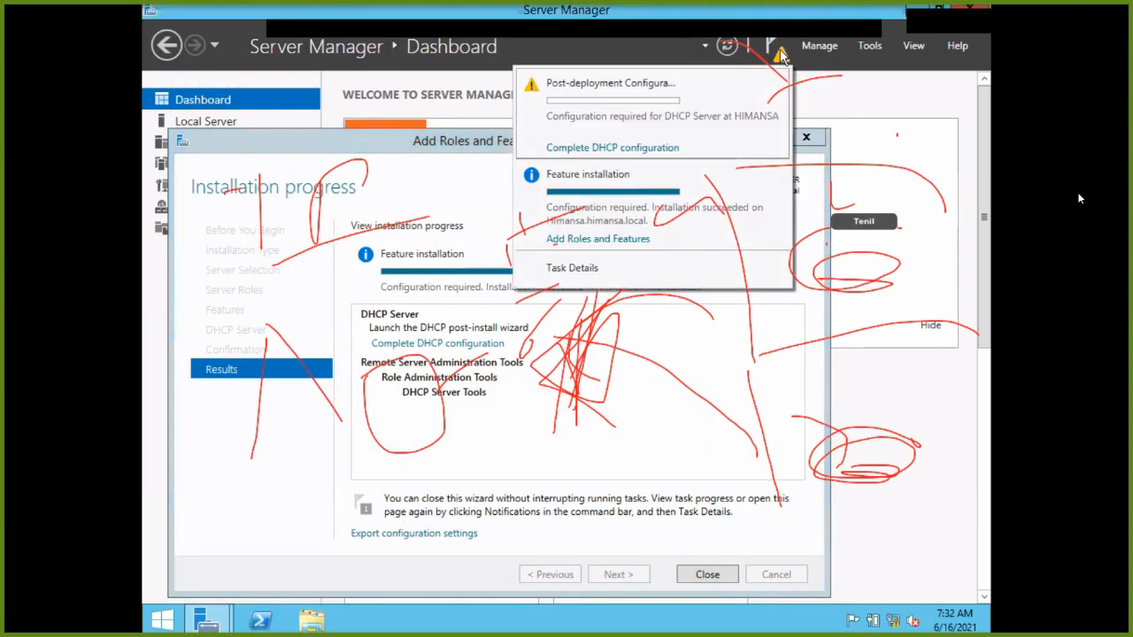
pyautogui.click(651, 147)
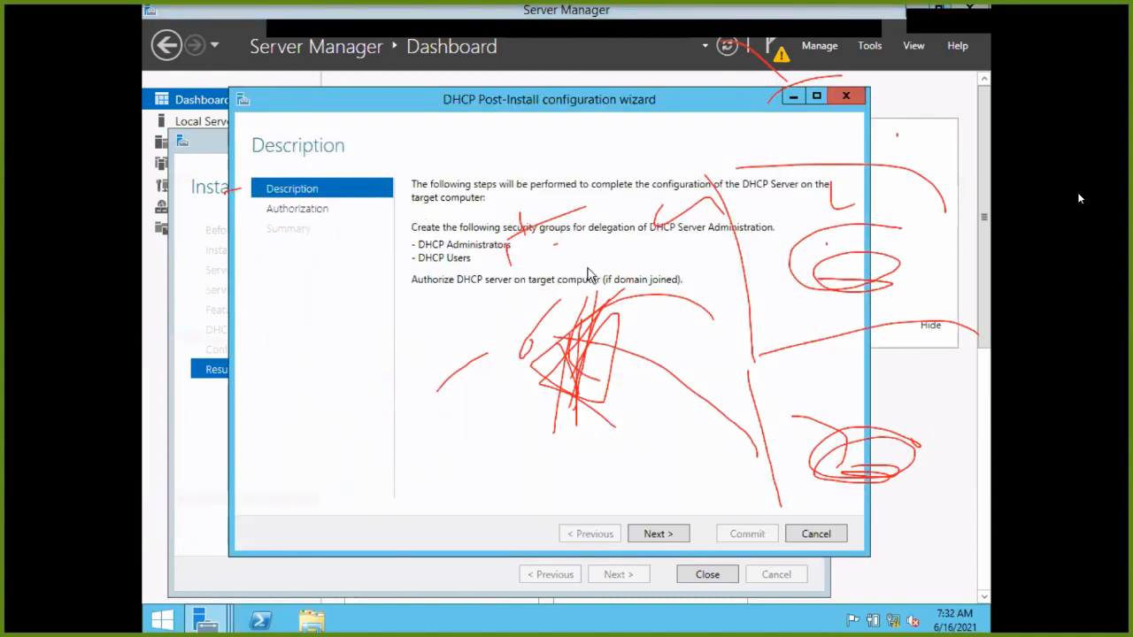
pyautogui.click(655, 537)
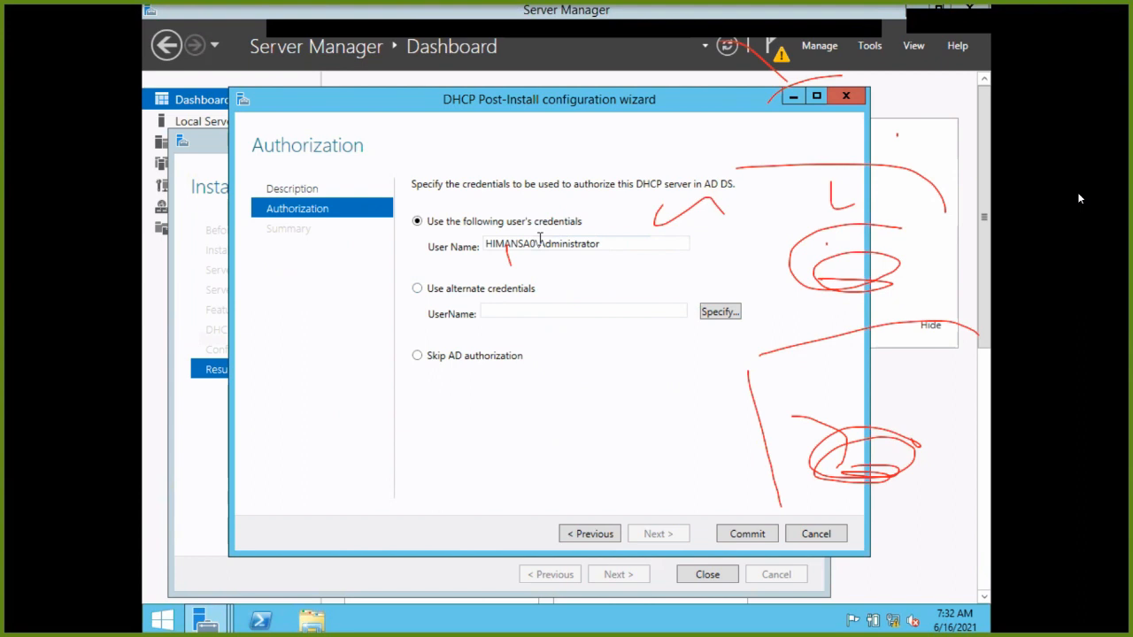
pyautogui.click(759, 538)
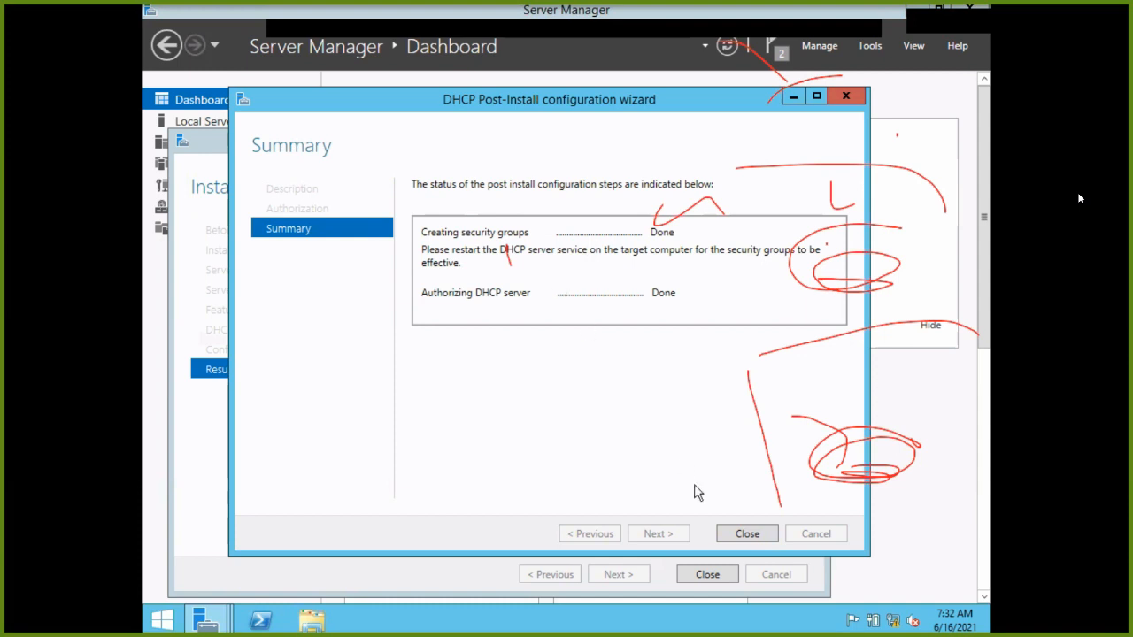
pyautogui.click(757, 532)
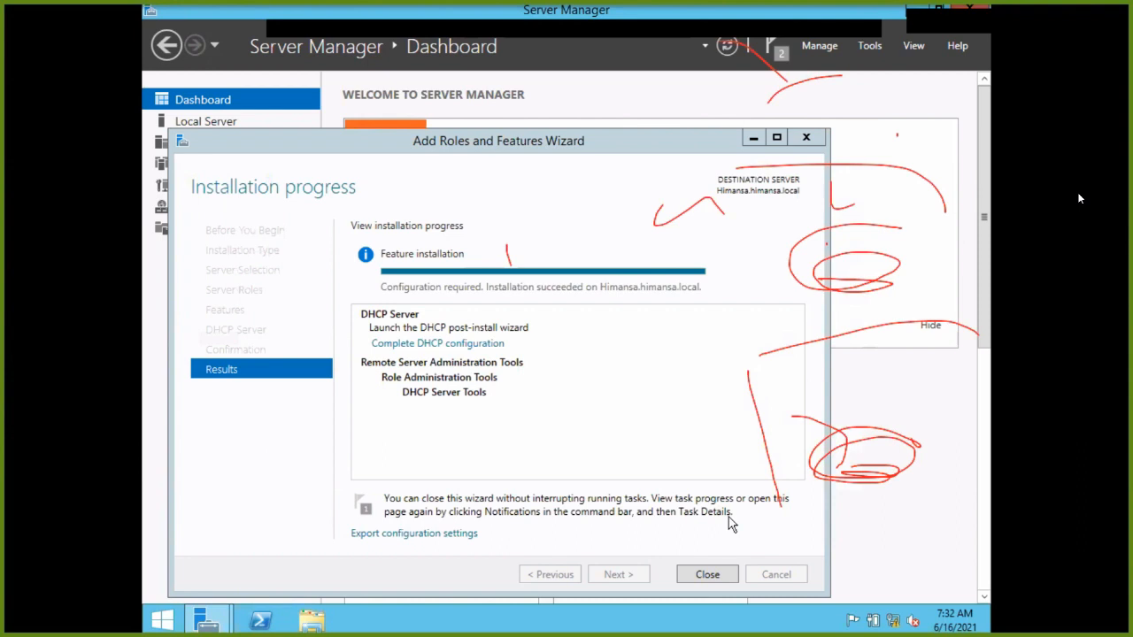
pyautogui.click(708, 573)
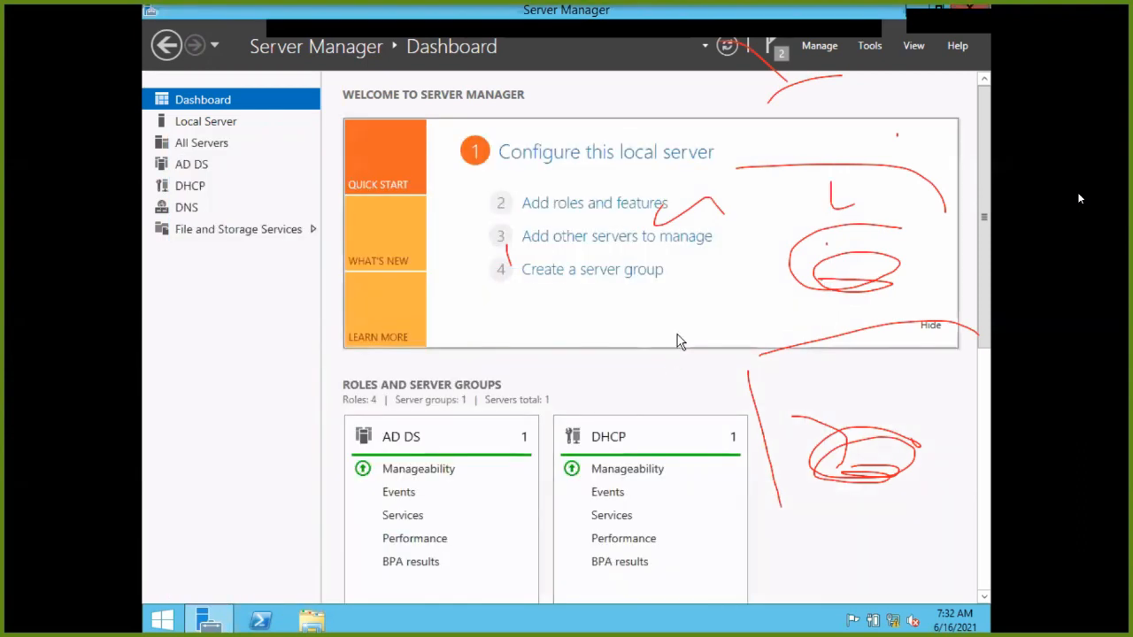
# Check the notifications confirming DHCP configuration completed, then show the AD DS page in Server Manager.
pyautogui.click(772, 48)
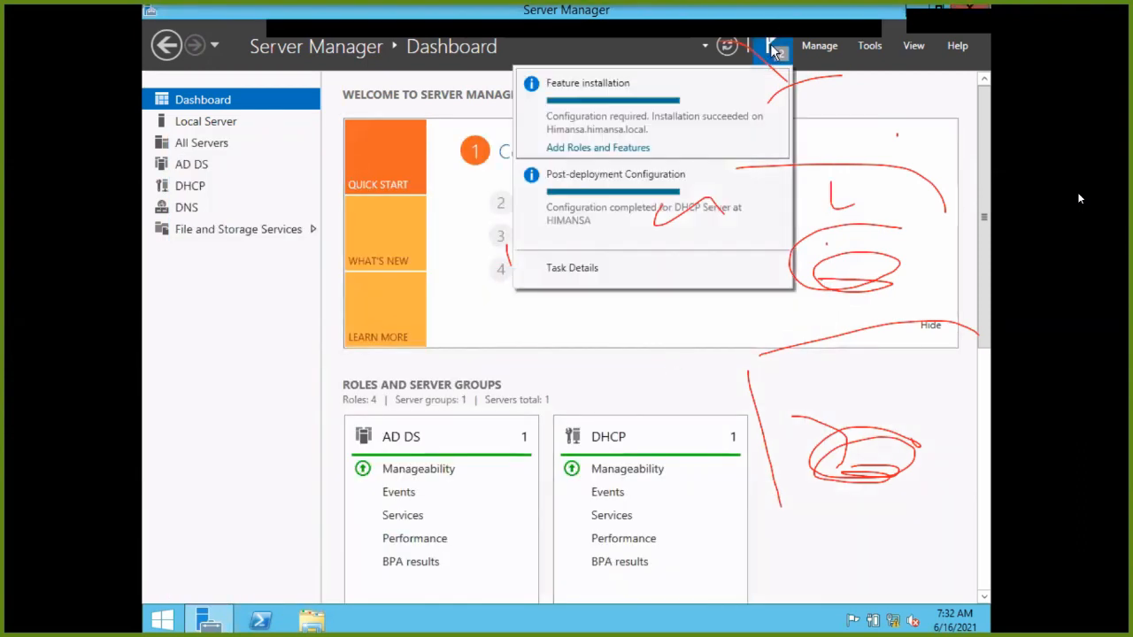
pyautogui.click(845, 138)
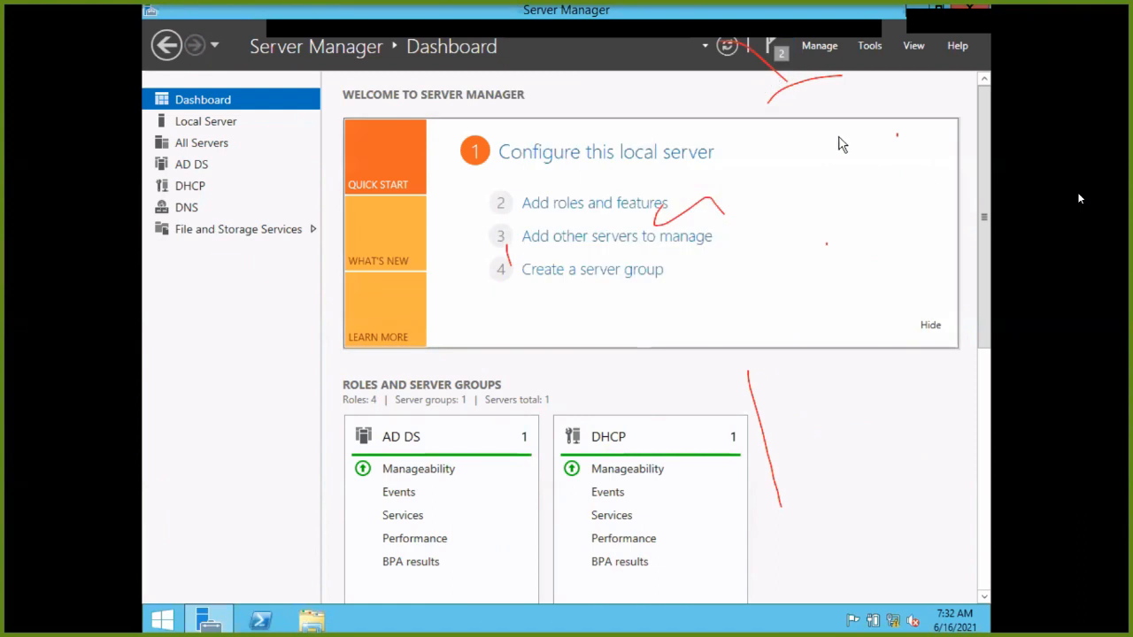
pyautogui.click(572, 210)
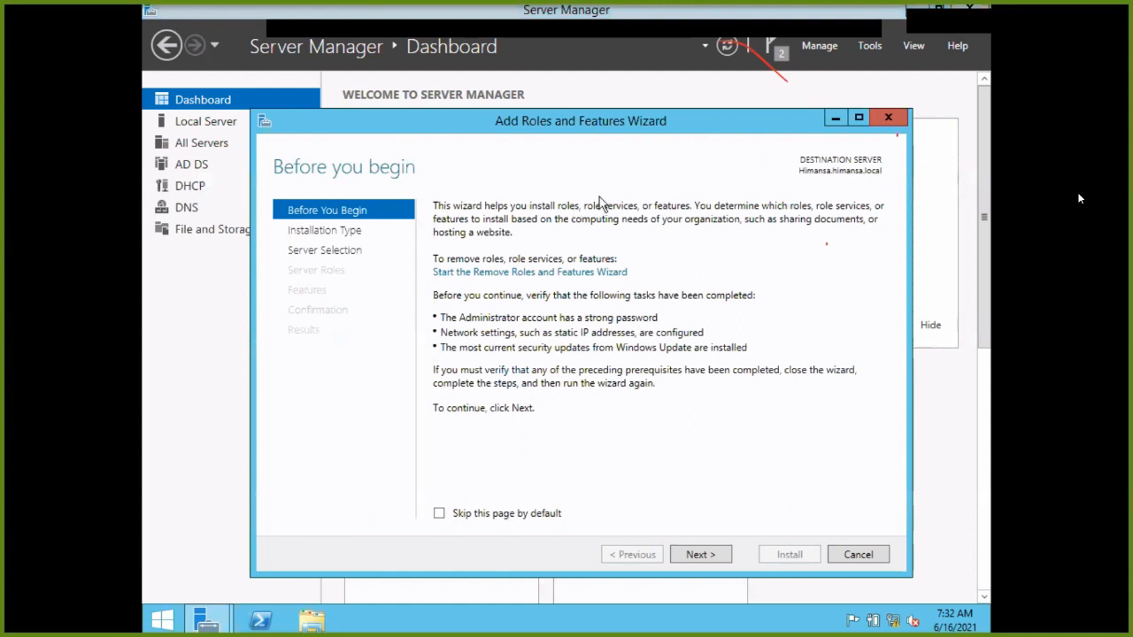
pyautogui.click(889, 116)
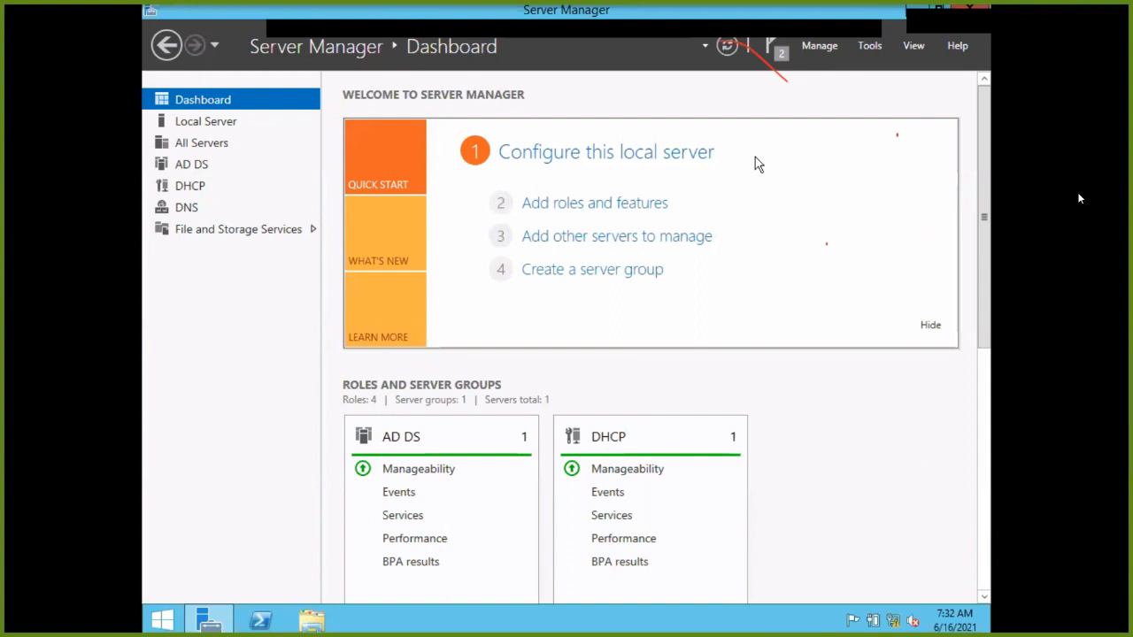
pyautogui.click(766, 47)
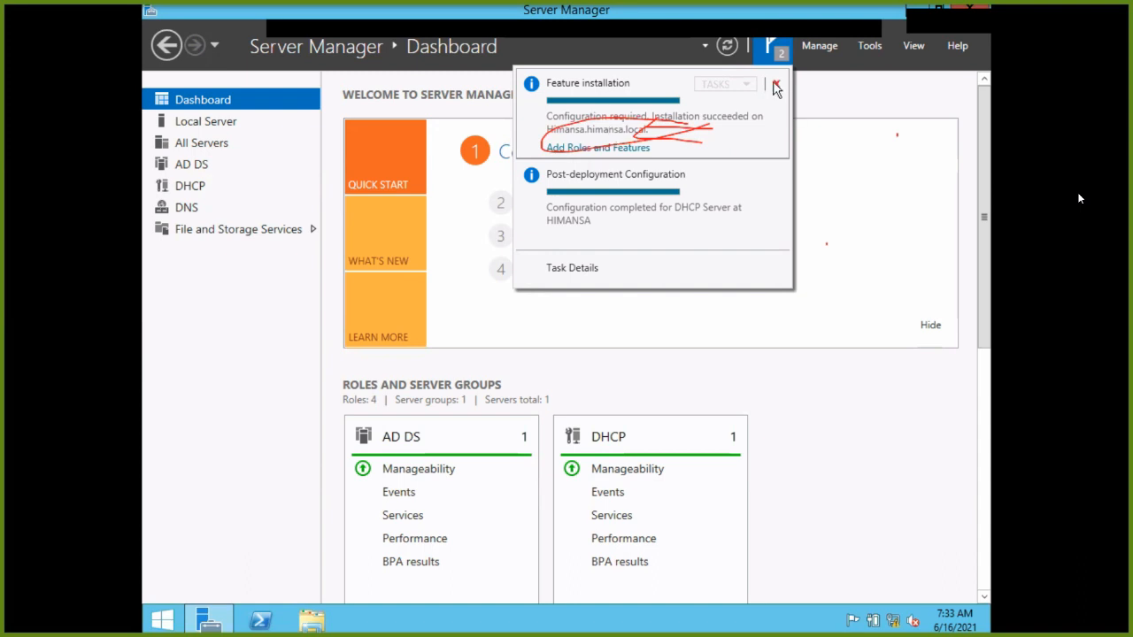
pyautogui.click(814, 144)
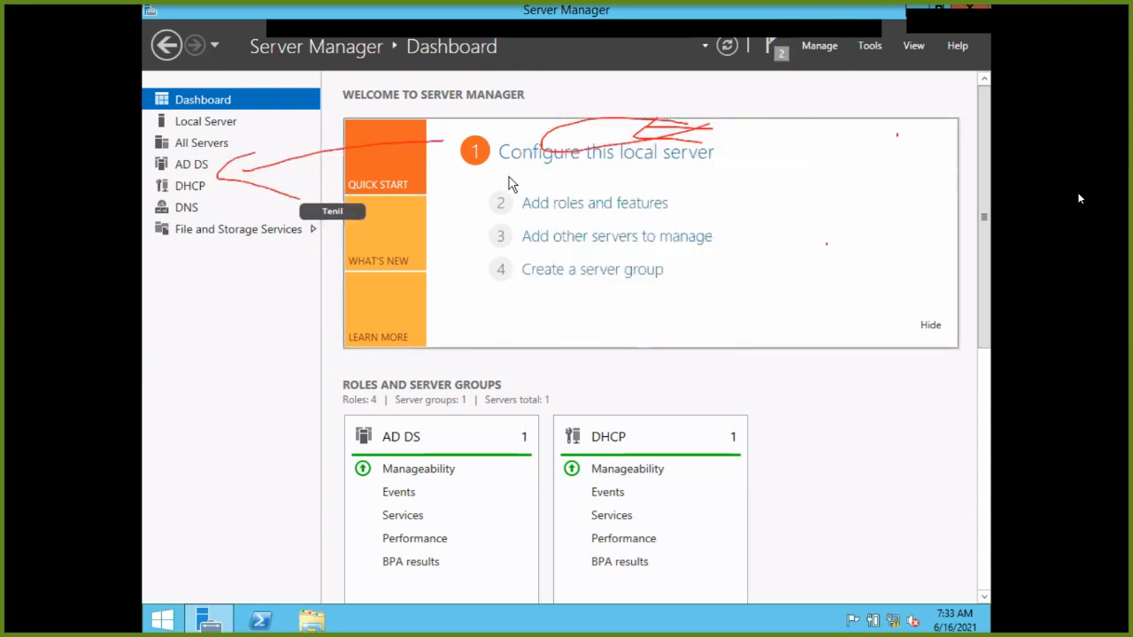
pyautogui.click(203, 172)
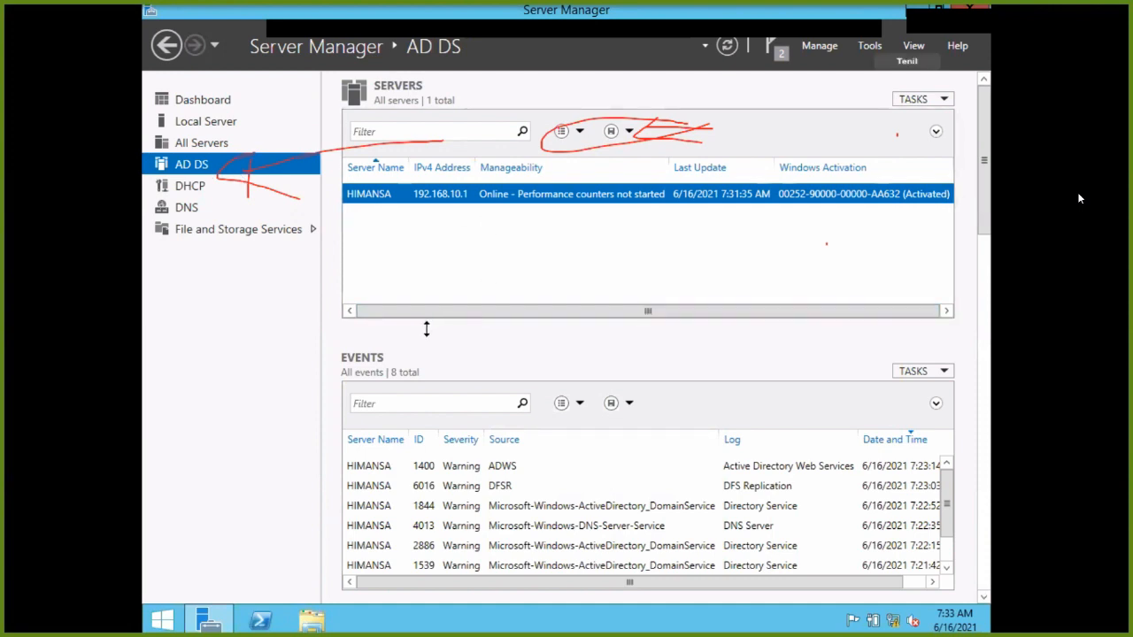
# Launch Active Directory Users and Computers from Tools and bring up the New menu for himansa.local.
pyautogui.click(881, 53)
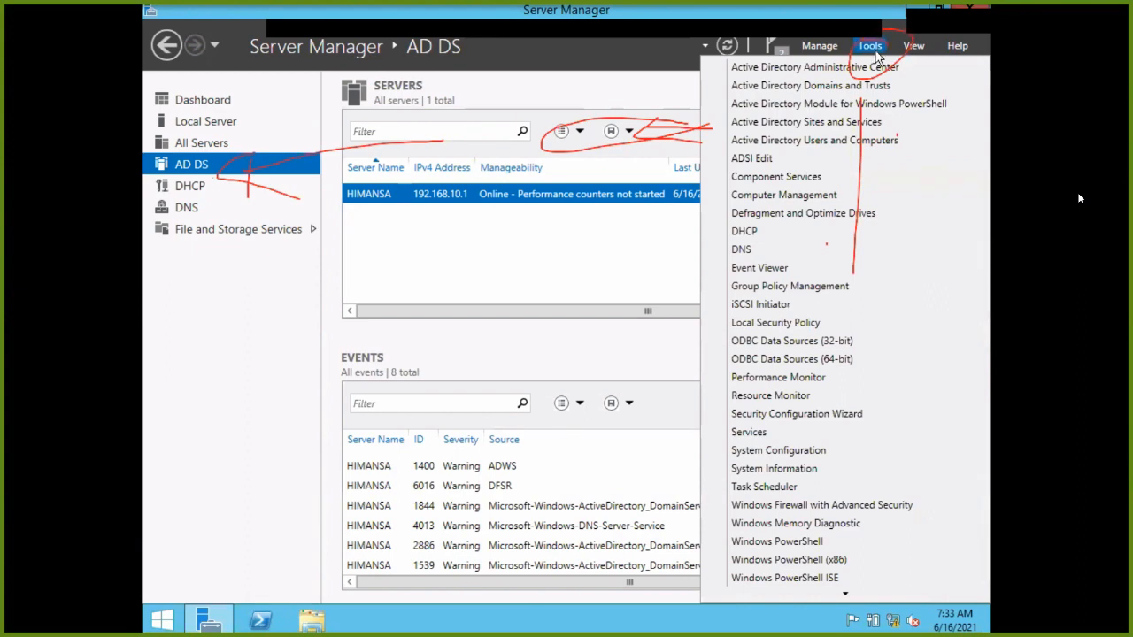
pyautogui.click(796, 142)
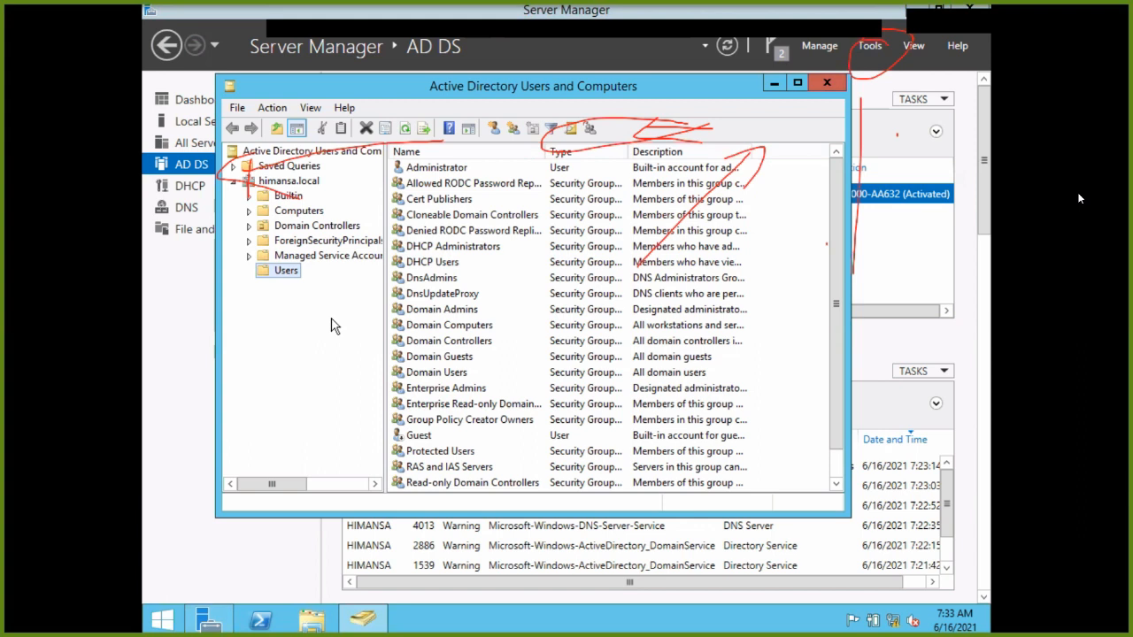
pyautogui.rightClick(790, 311)
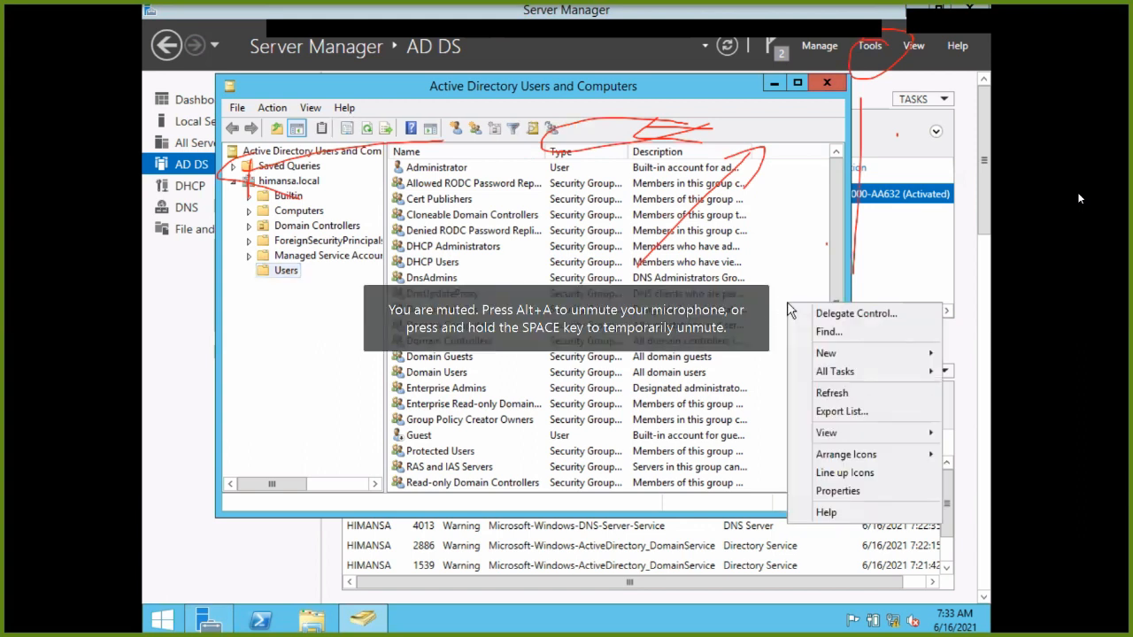
pyautogui.click(830, 373)
pyautogui.click(271, 334)
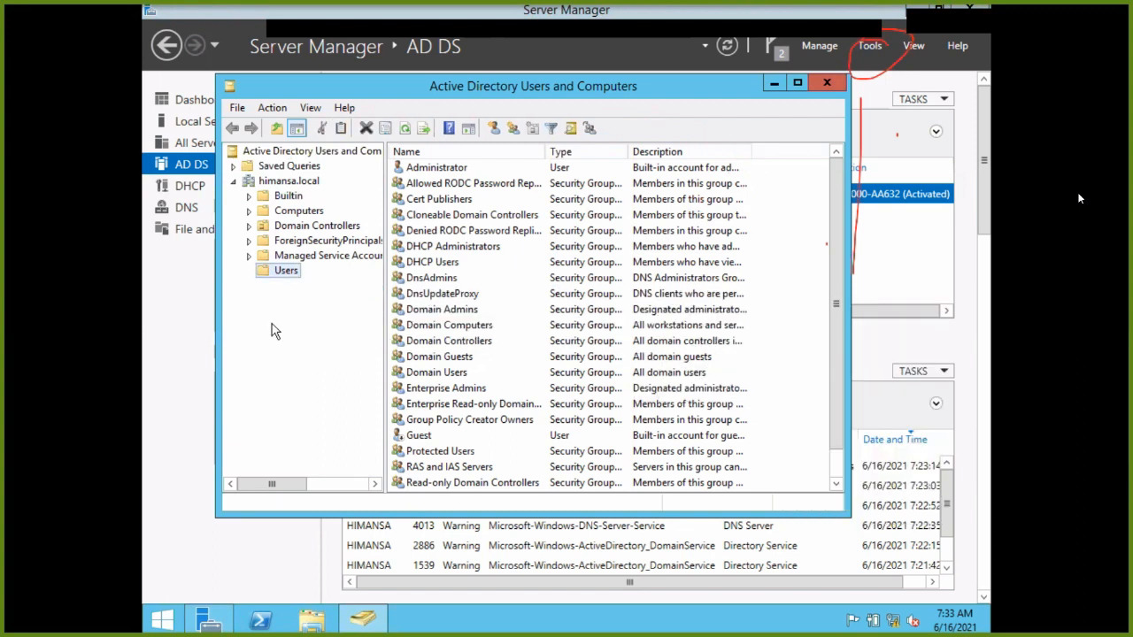
pyautogui.rightClick(280, 185)
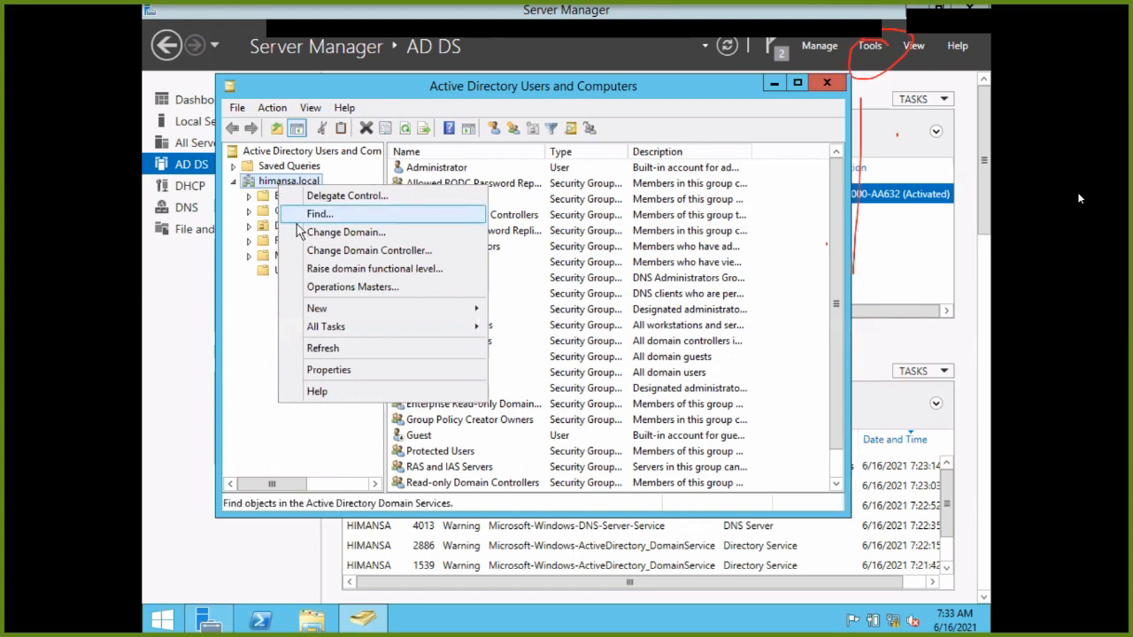
pyautogui.moveTo(317, 309)
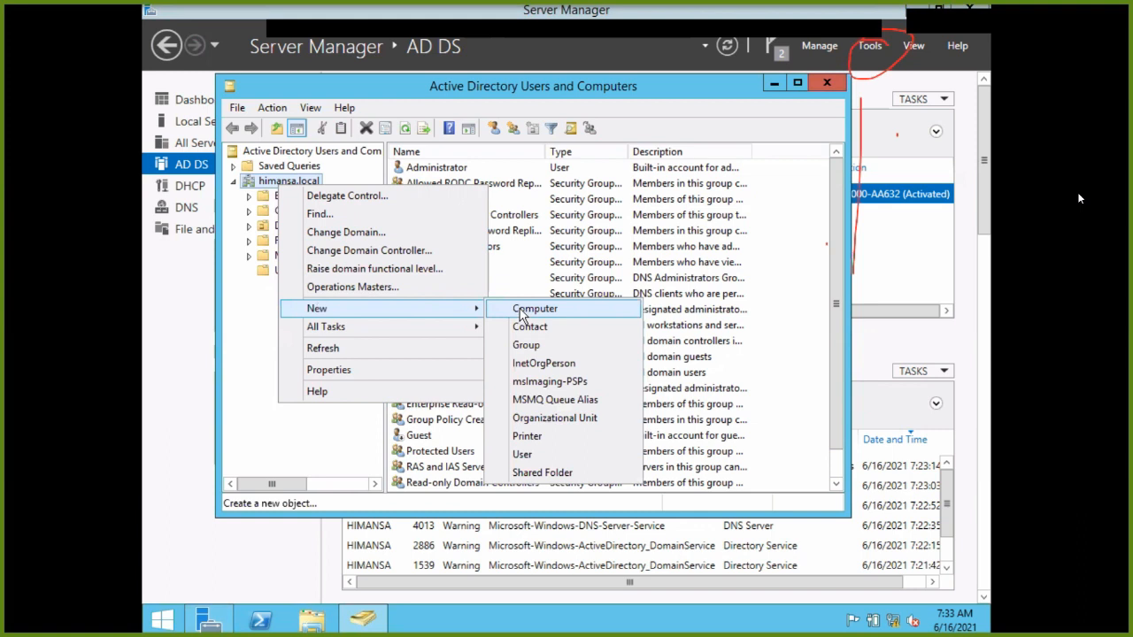
# Add a new organizational unit named 'Network' directly under himansa.local.
pyautogui.click(528, 418)
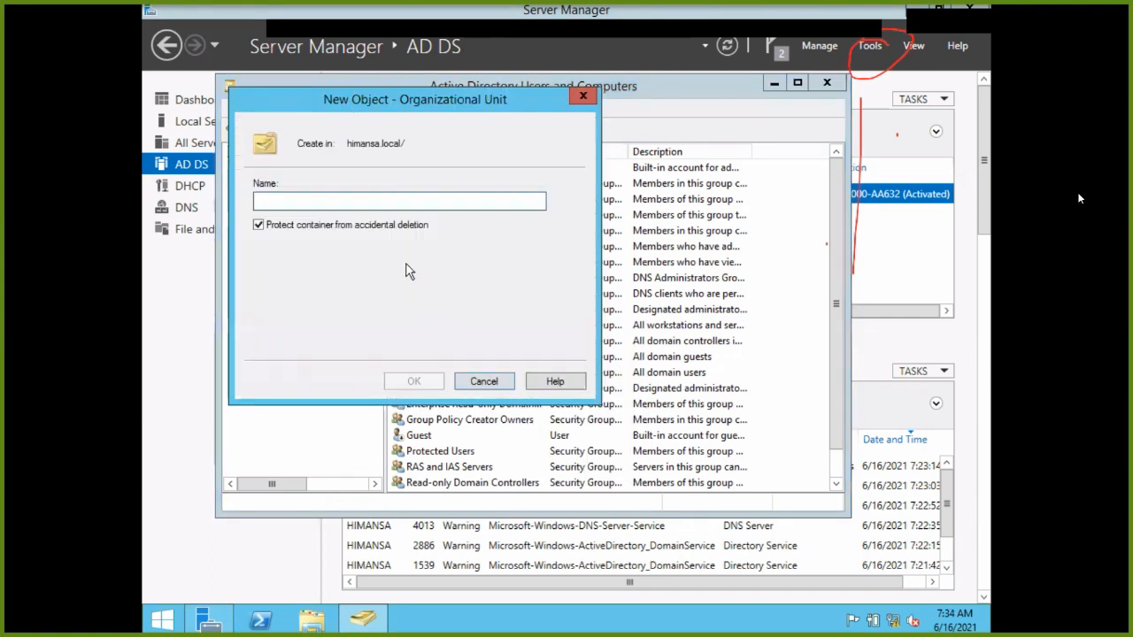
pyautogui.moveTo(440, 102); pyautogui.dragTo(712, 101)
pyautogui.write('me')
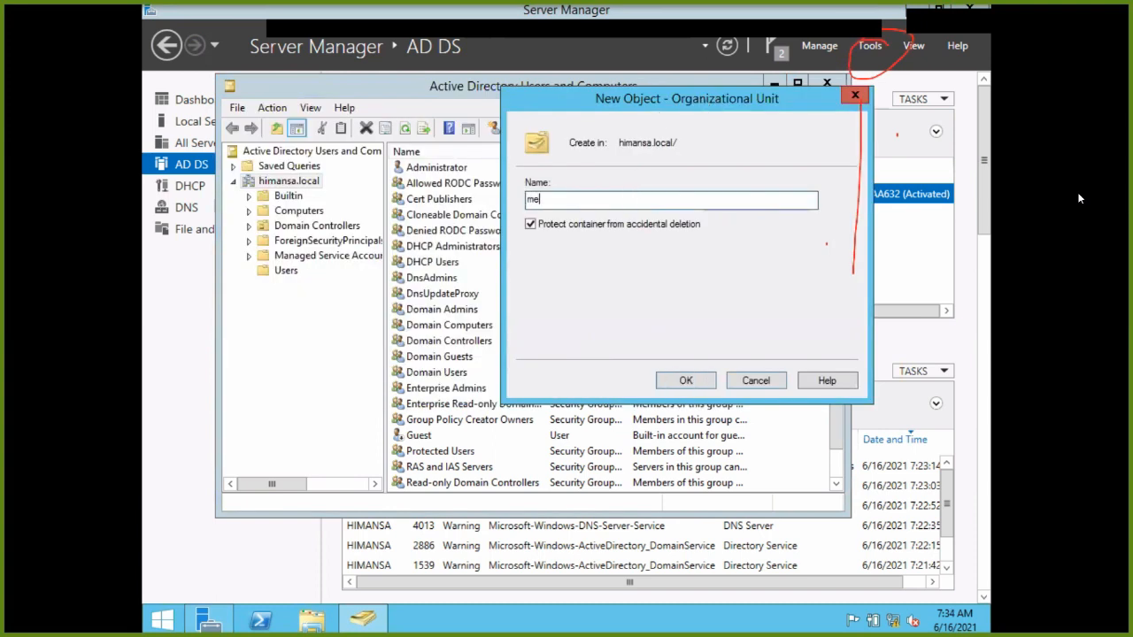
pyautogui.press('BackSpace')
pyautogui.press('BackSpace')
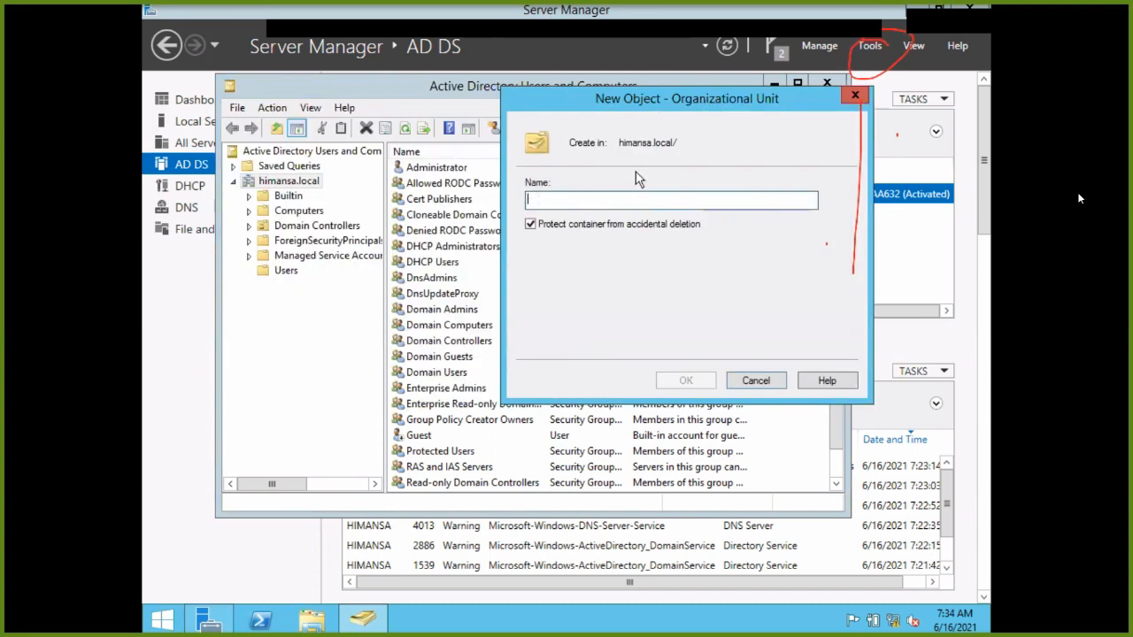
pyautogui.write('Network')
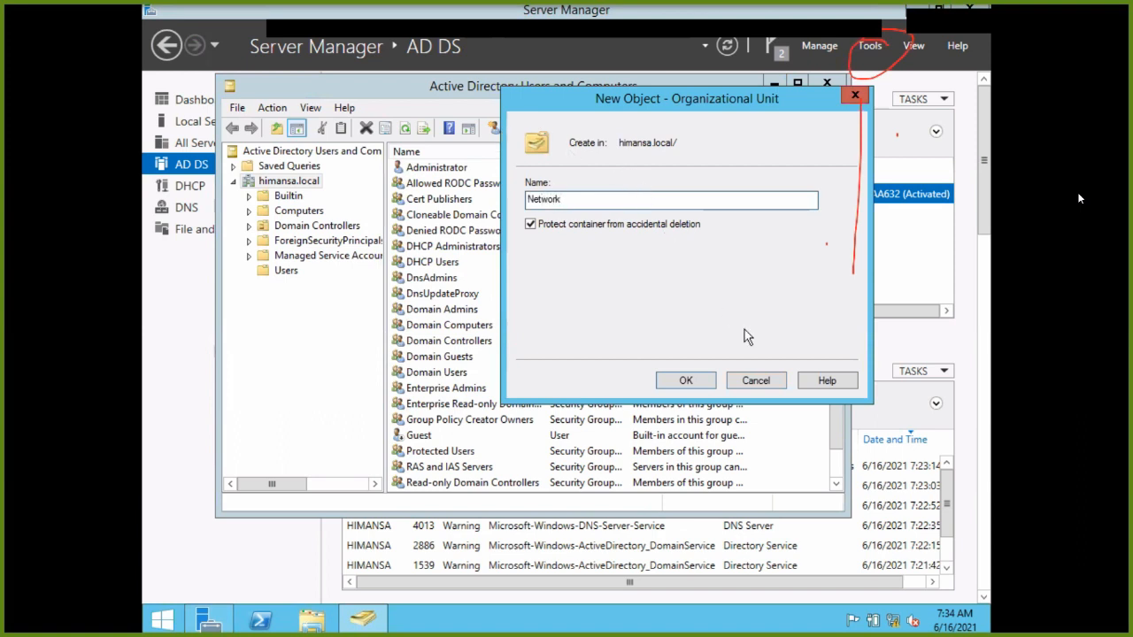
pyautogui.click(698, 381)
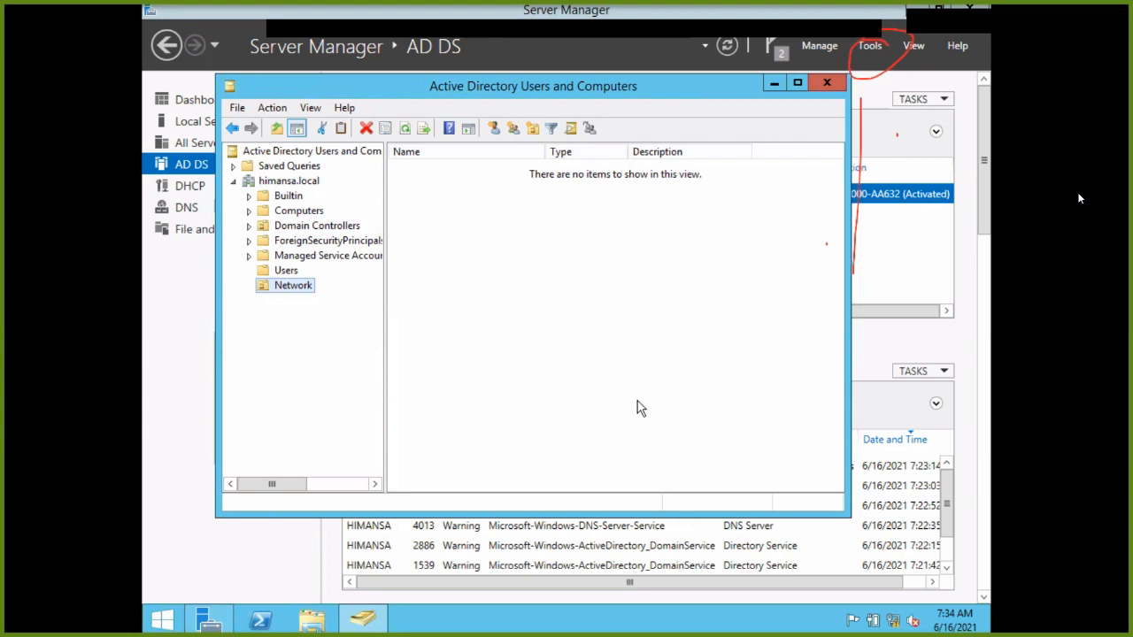
pyautogui.rightClick(263, 290)
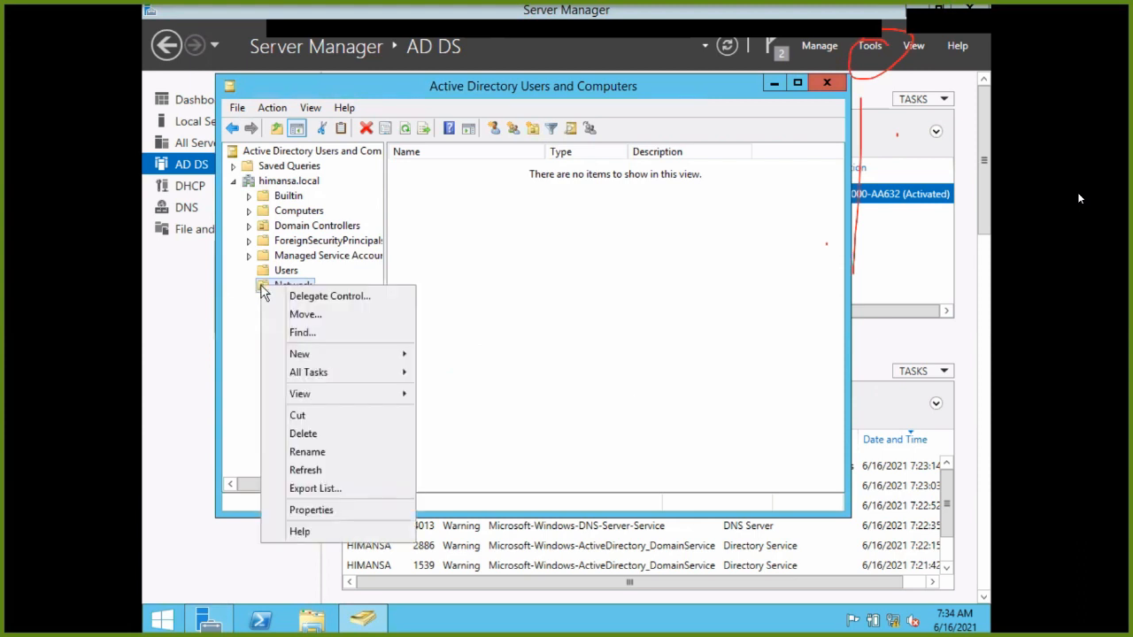
pyautogui.click(257, 285)
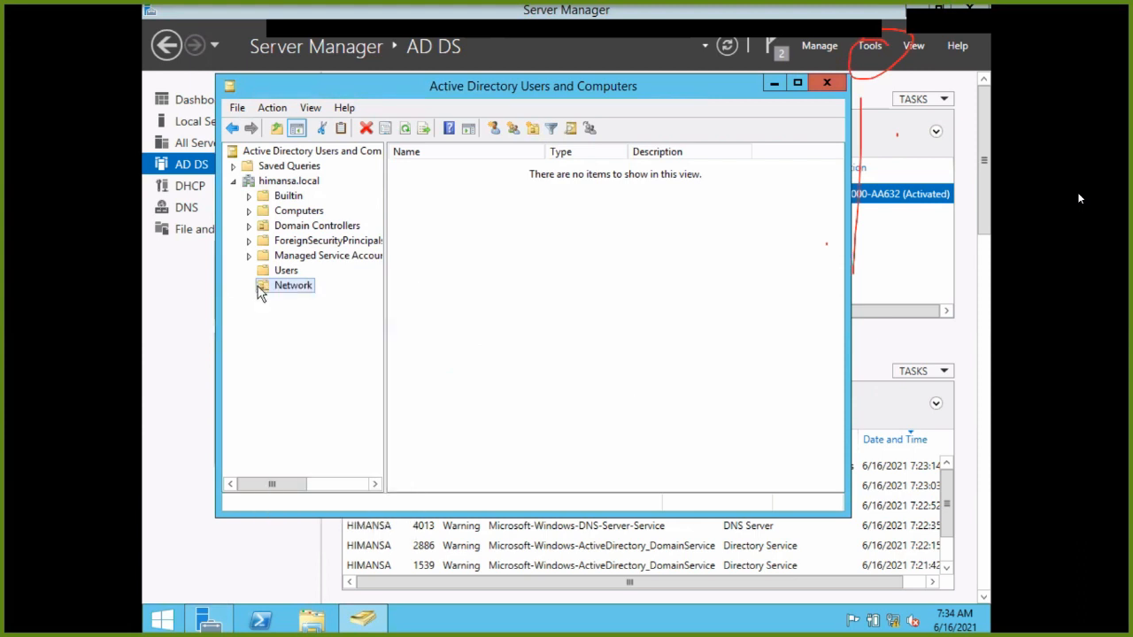
pyautogui.rightClick(261, 294)
pyautogui.moveTo(320, 407)
pyautogui.moveTo(331, 367)
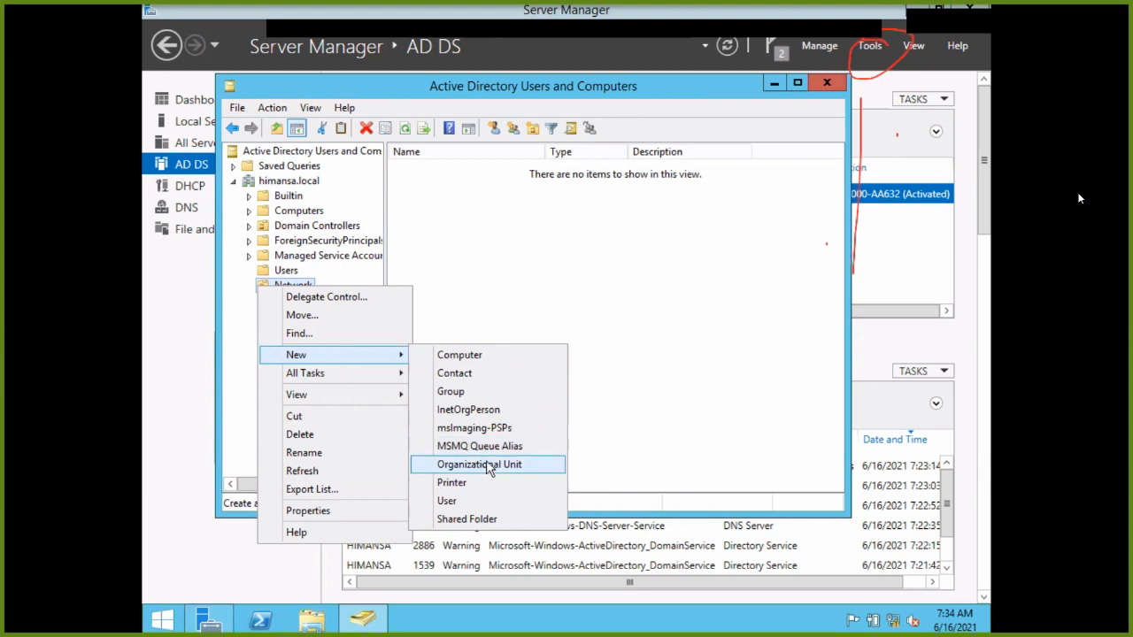
pyautogui.click(477, 394)
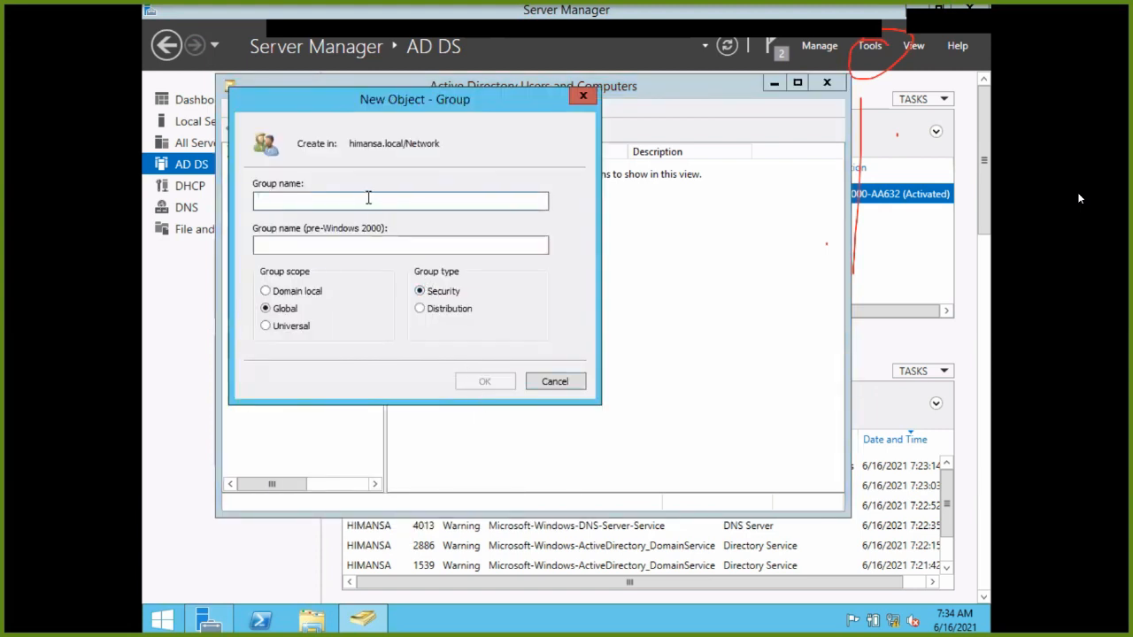
pyautogui.write('20')
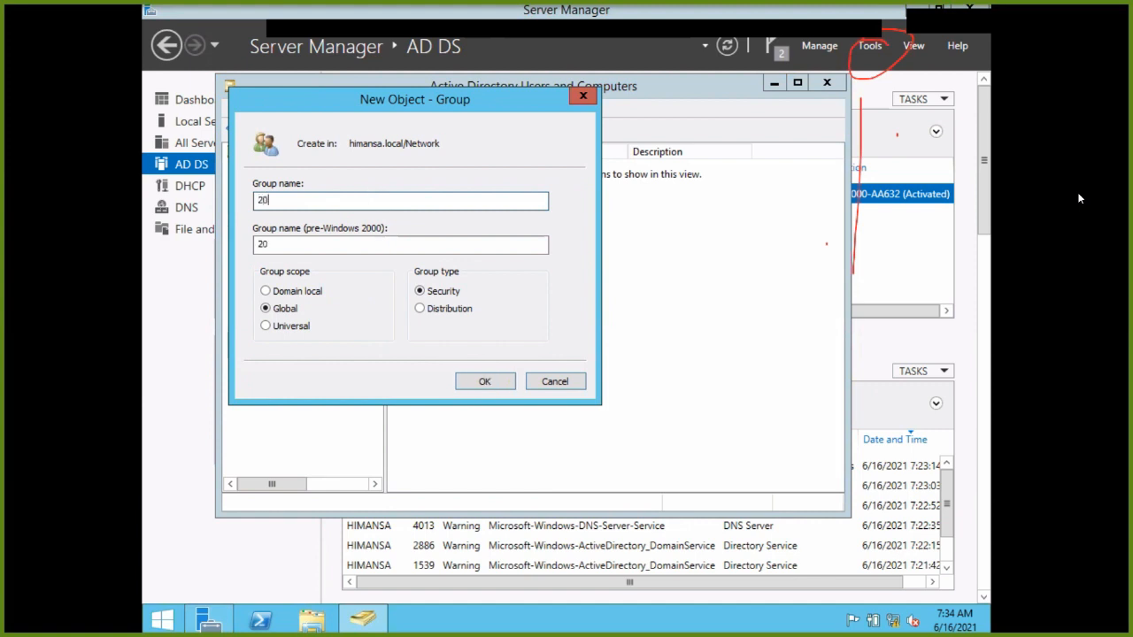
pyautogui.press('BackSpace')
pyautogui.press('BackSpace')
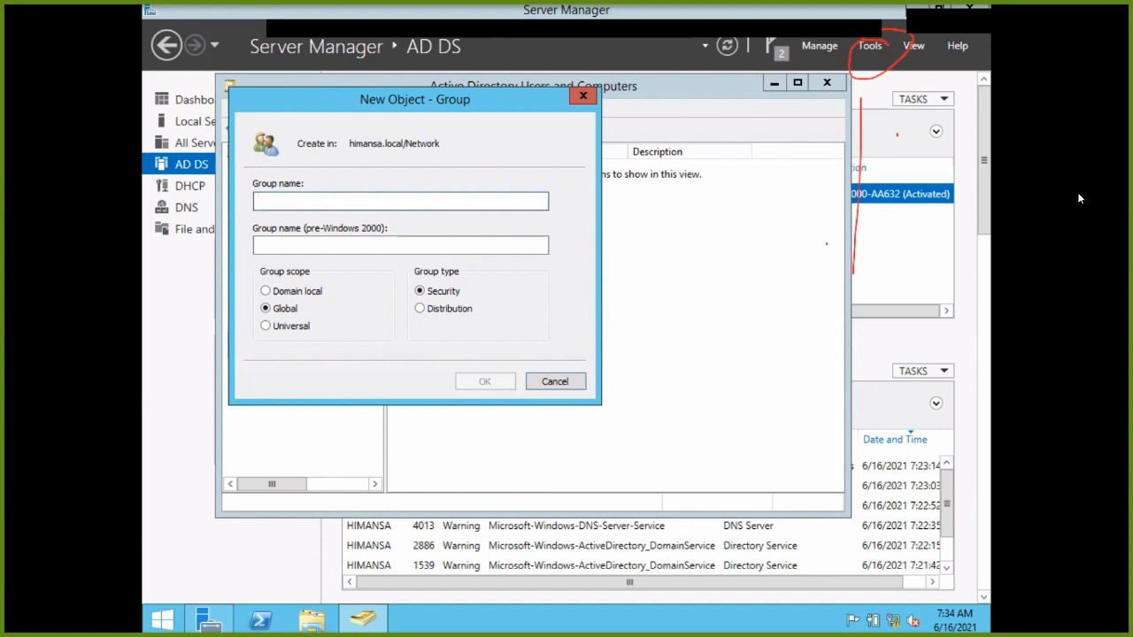
pyautogui.write('B1')
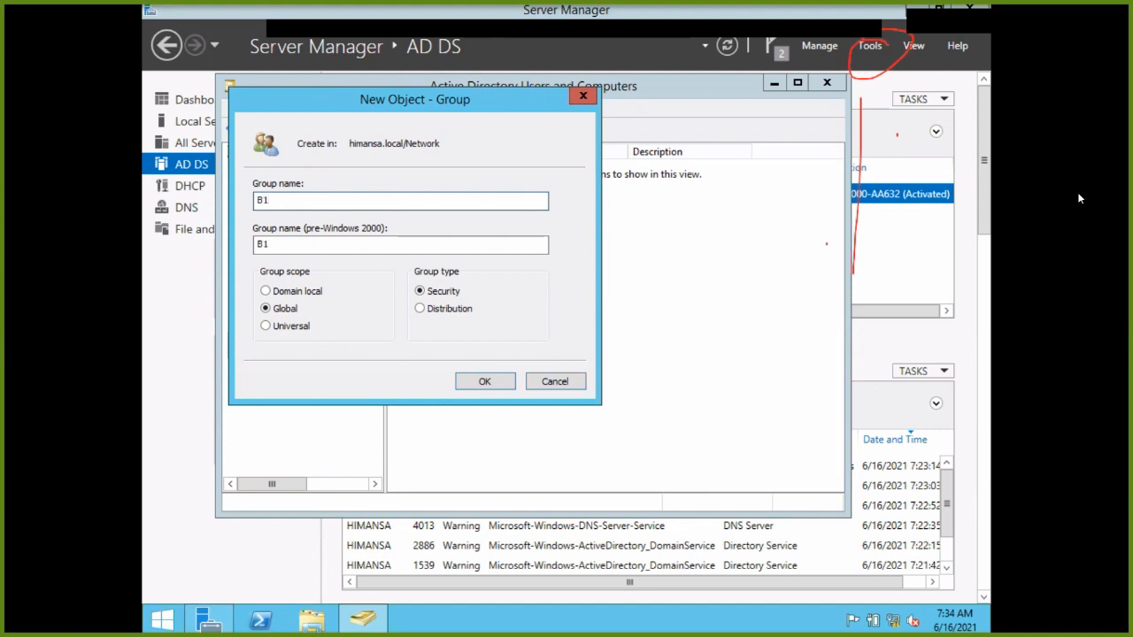
pyautogui.press('BackSpace')
pyautogui.press('BackSpace')
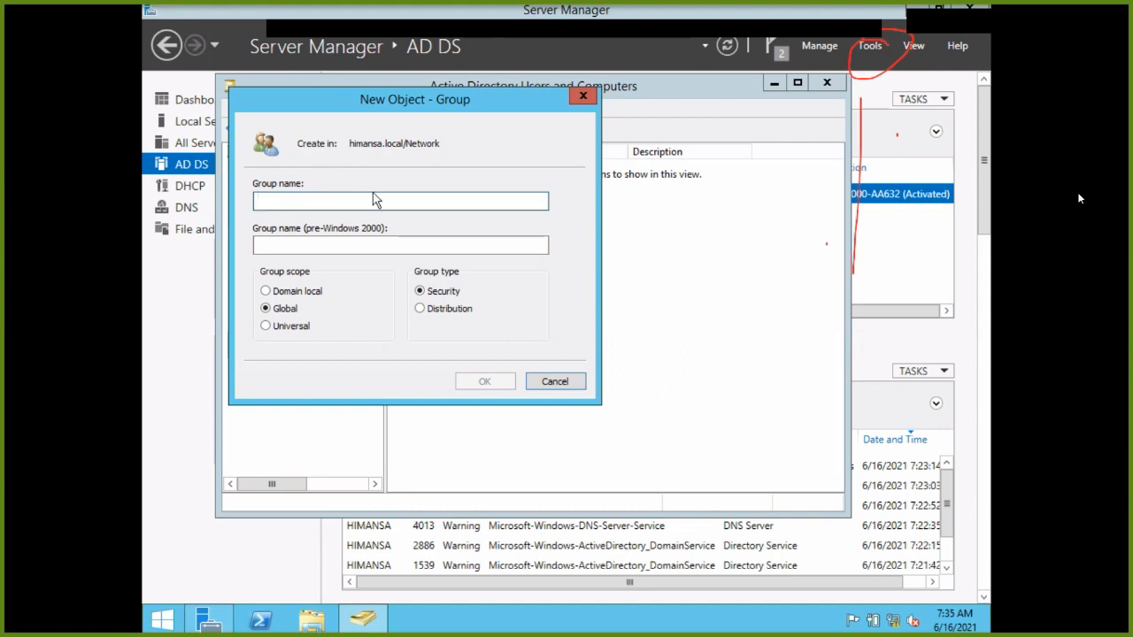
pyautogui.click(571, 385)
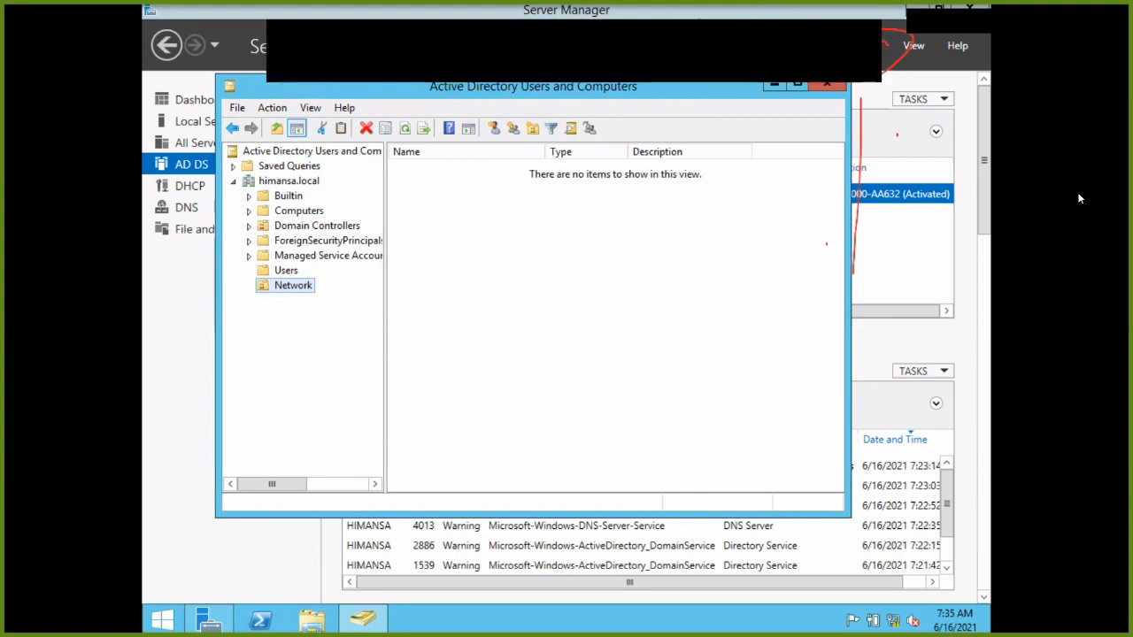
pyautogui.click(576, 245)
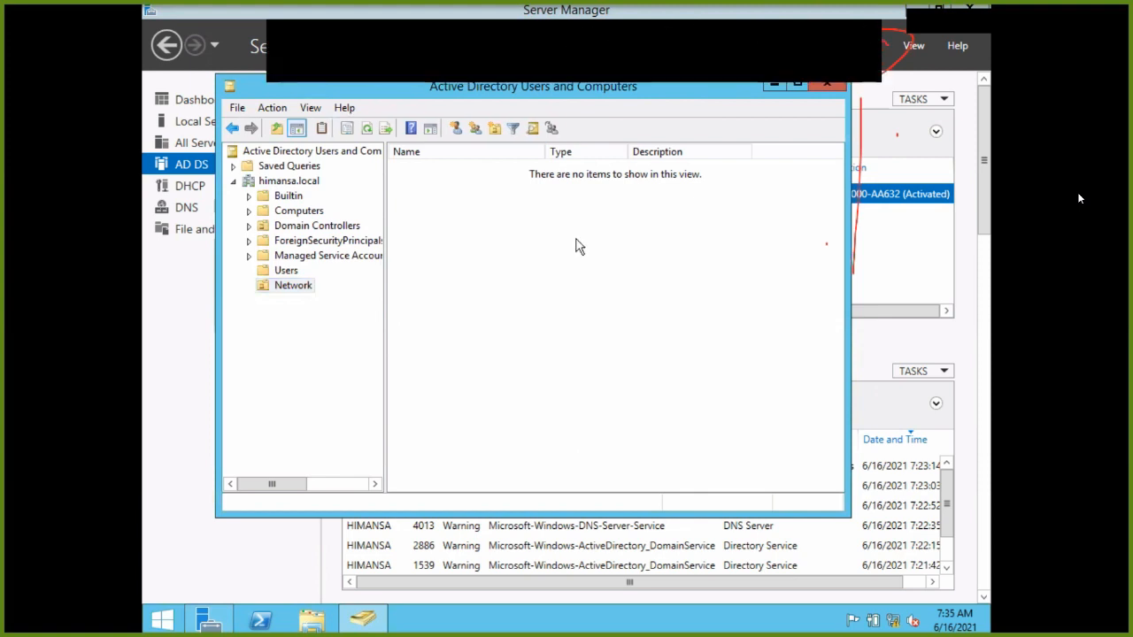
pyautogui.rightClick(275, 295)
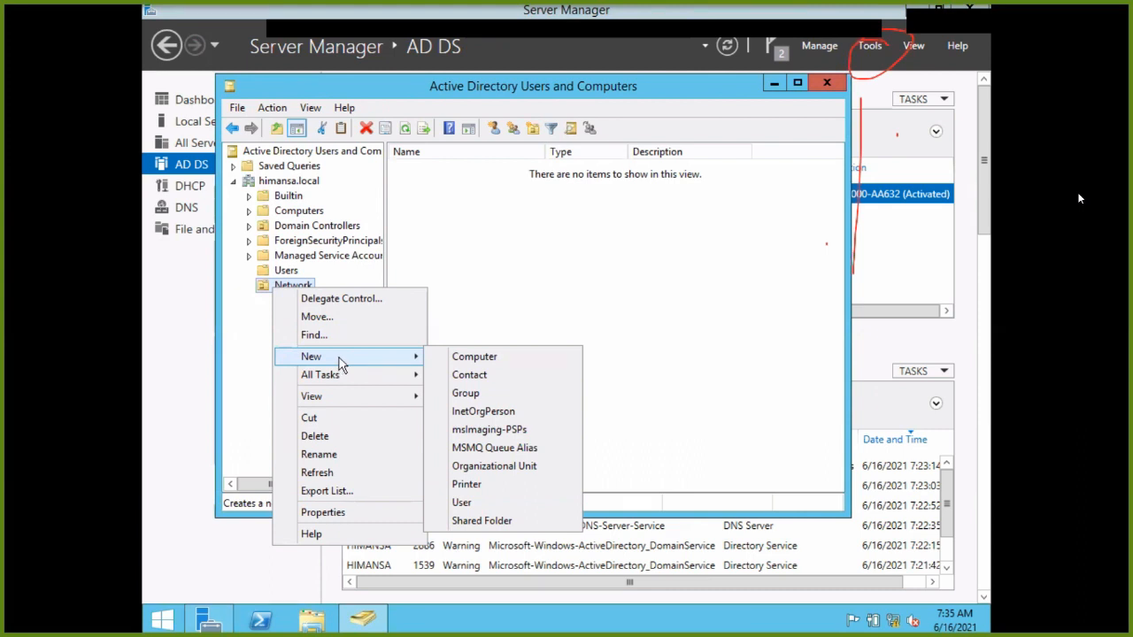
pyautogui.click(461, 503)
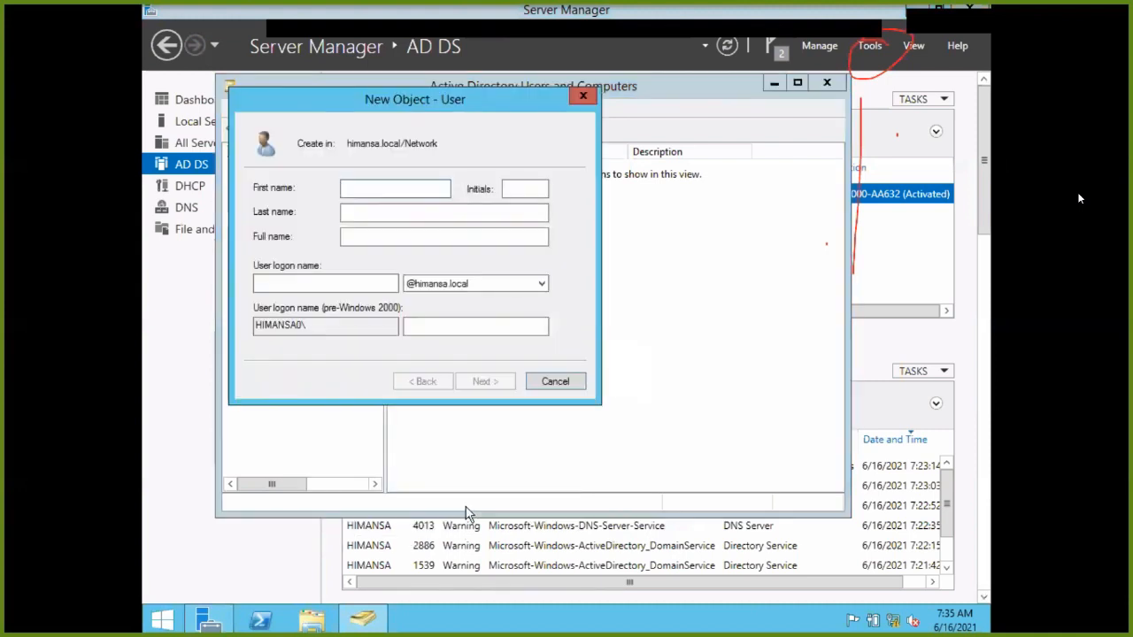
pyautogui.click(580, 96)
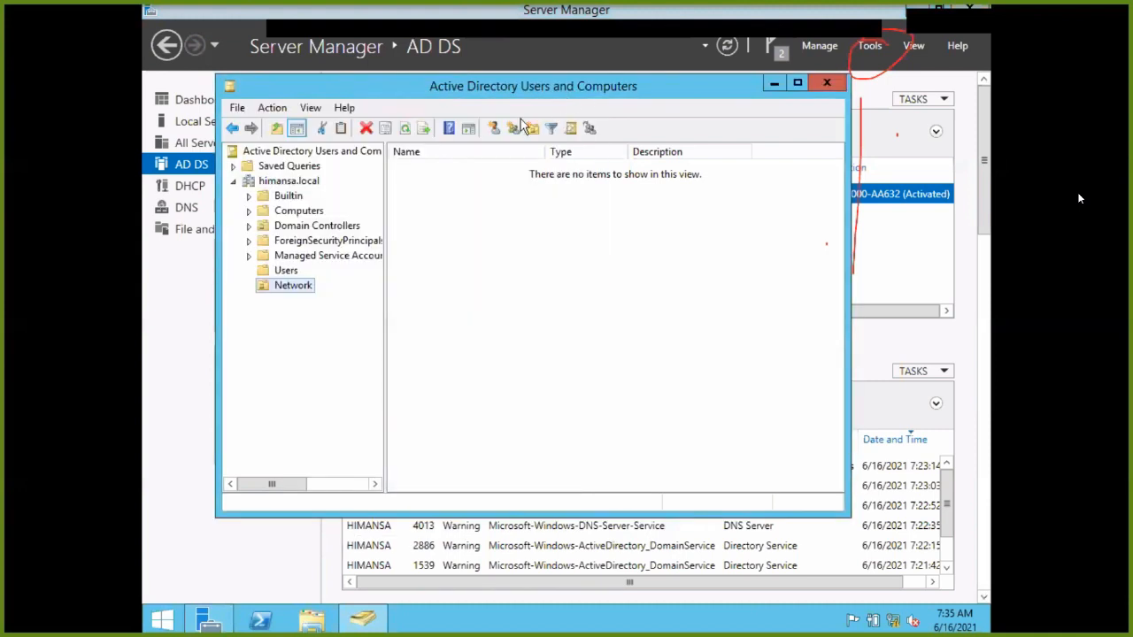
# Create a new group 'B1' with Domain local scope in the Network OU.
pyautogui.rightClick(301, 290)
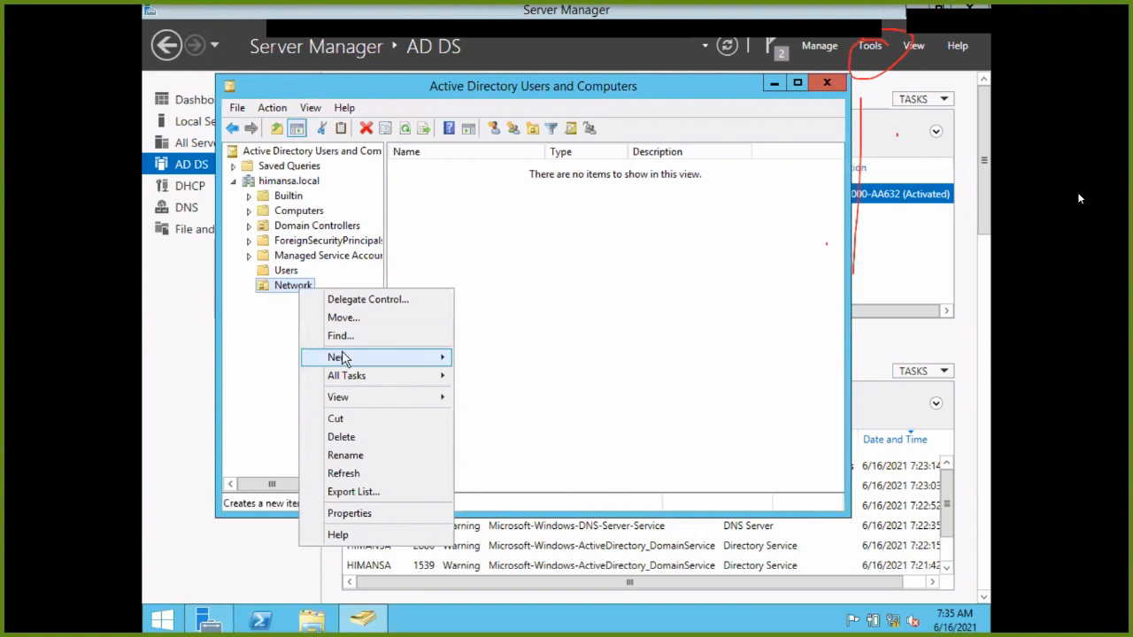
pyautogui.moveTo(359, 400)
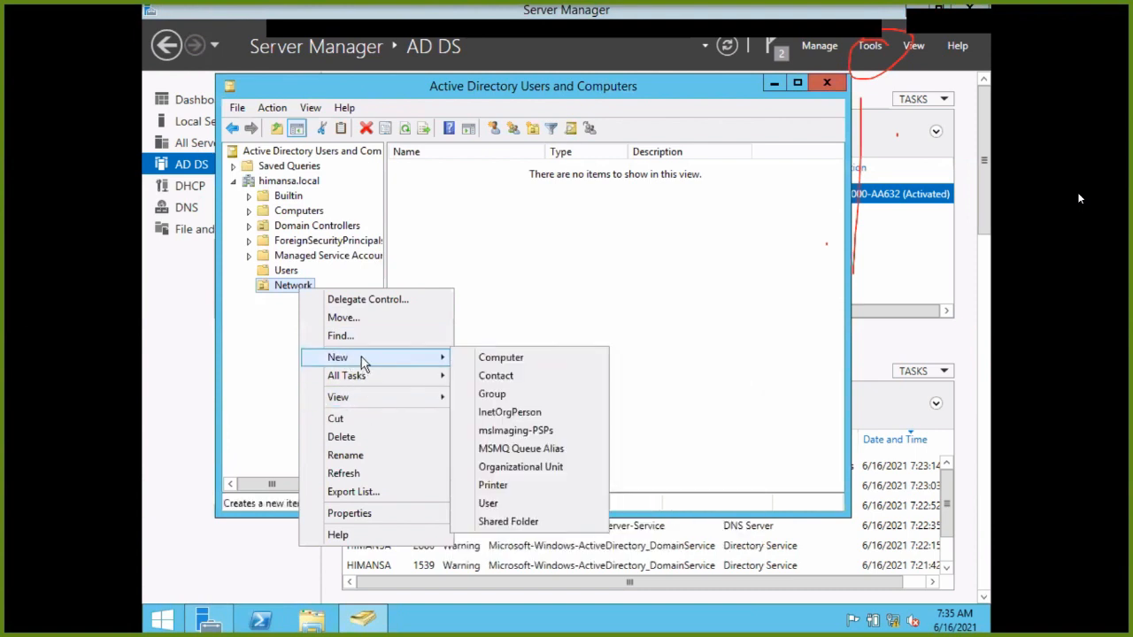
pyautogui.click(494, 394)
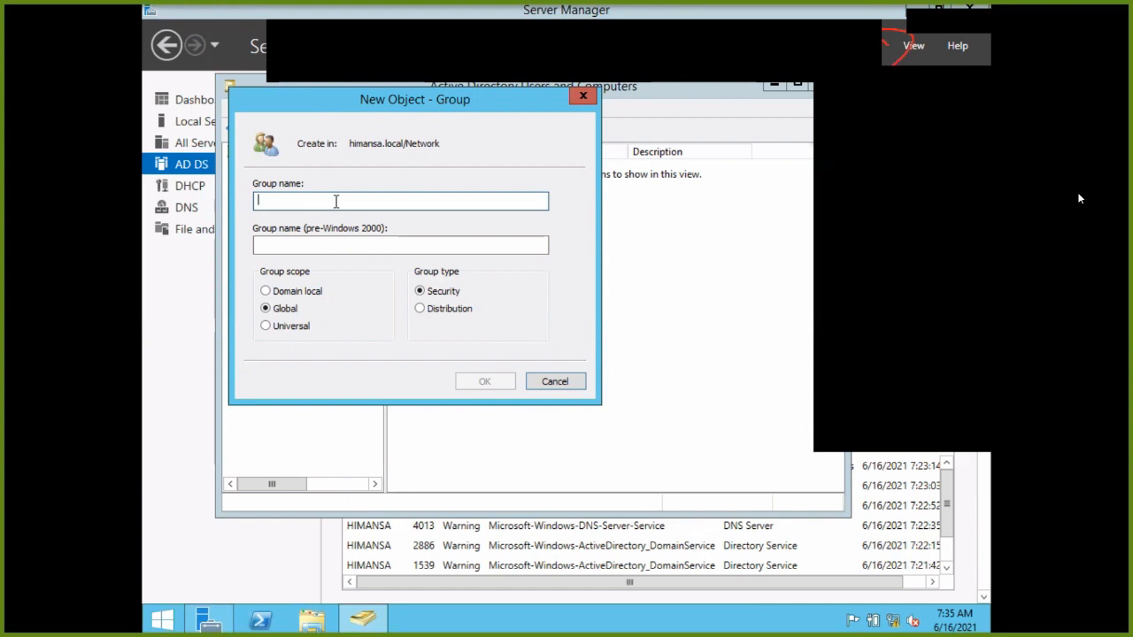
pyautogui.write('B1')
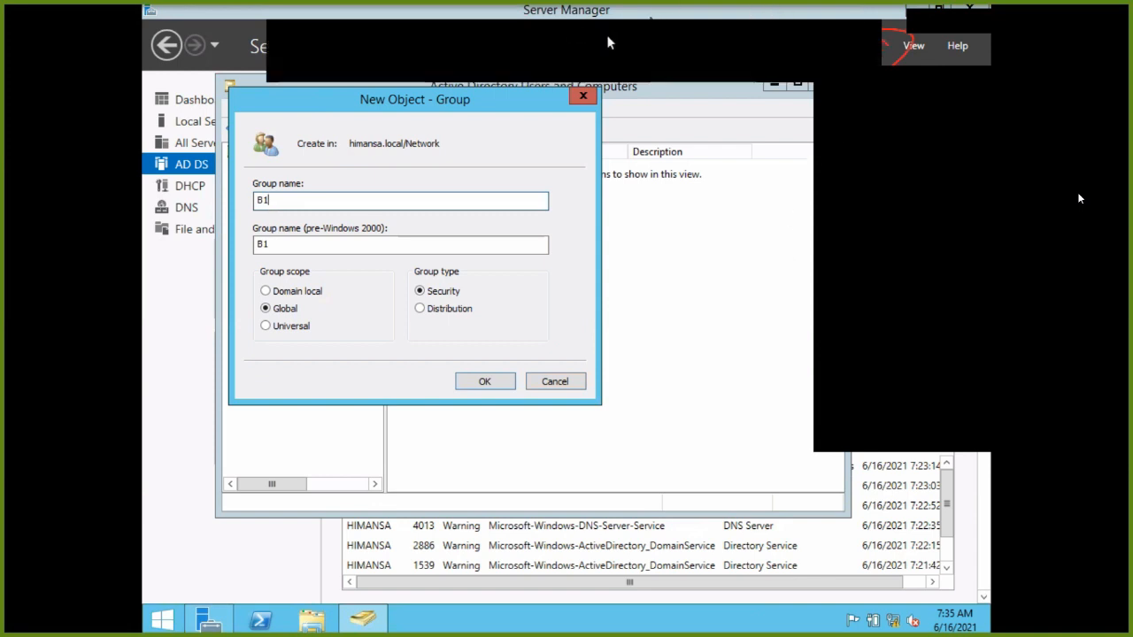
pyautogui.click(295, 293)
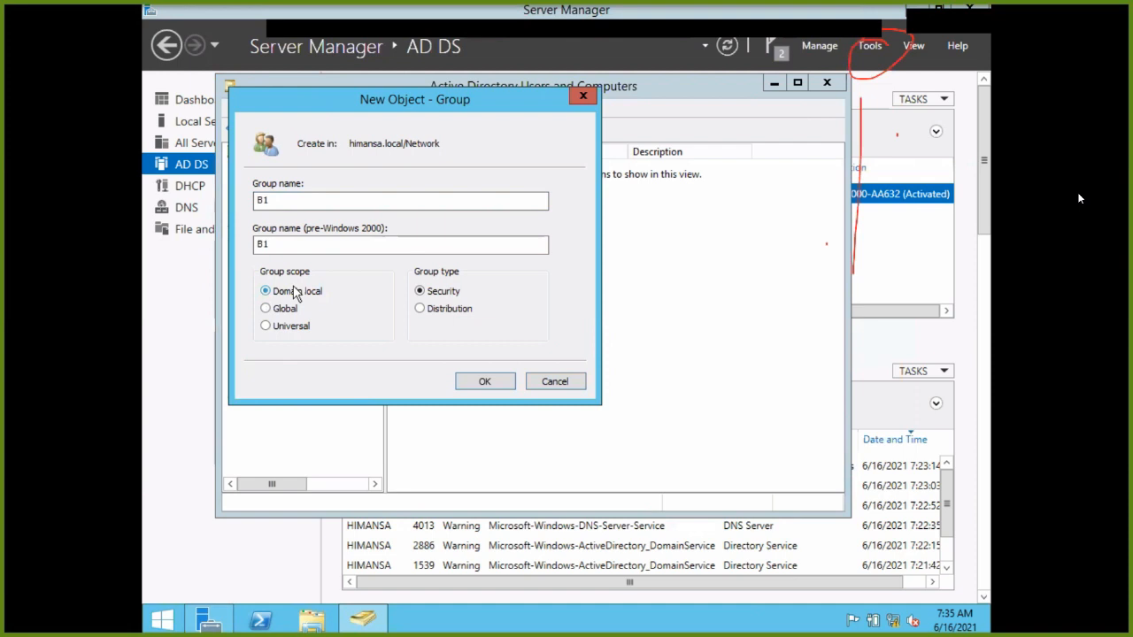
pyautogui.click(485, 382)
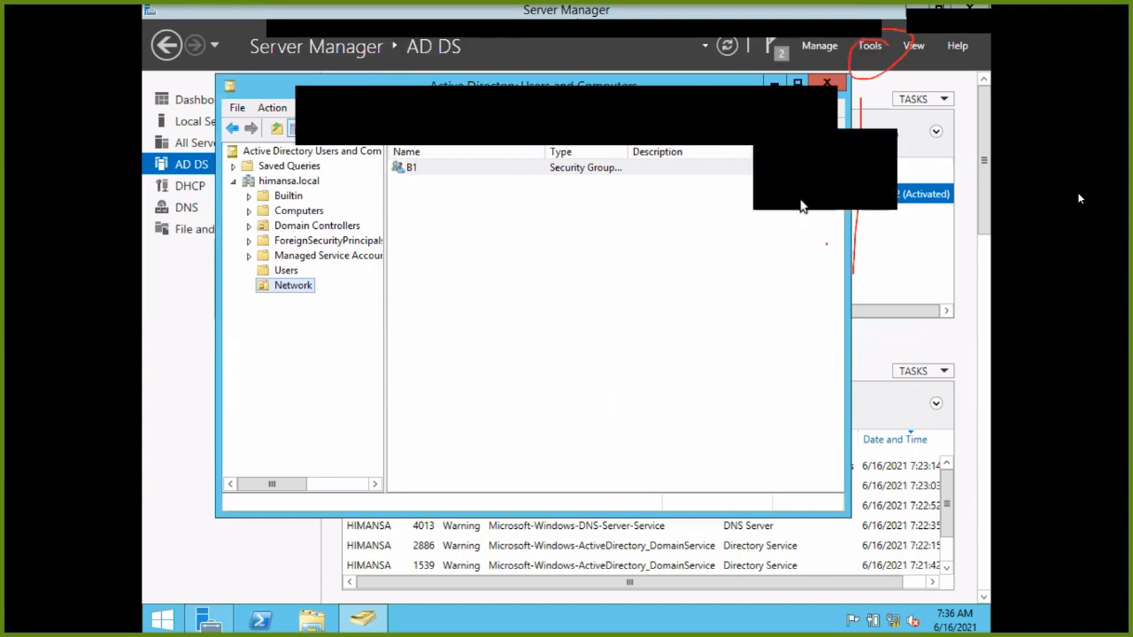
# Delete the B1 group from the Network OU and confirm the deletion.
pyautogui.click(785, 158)
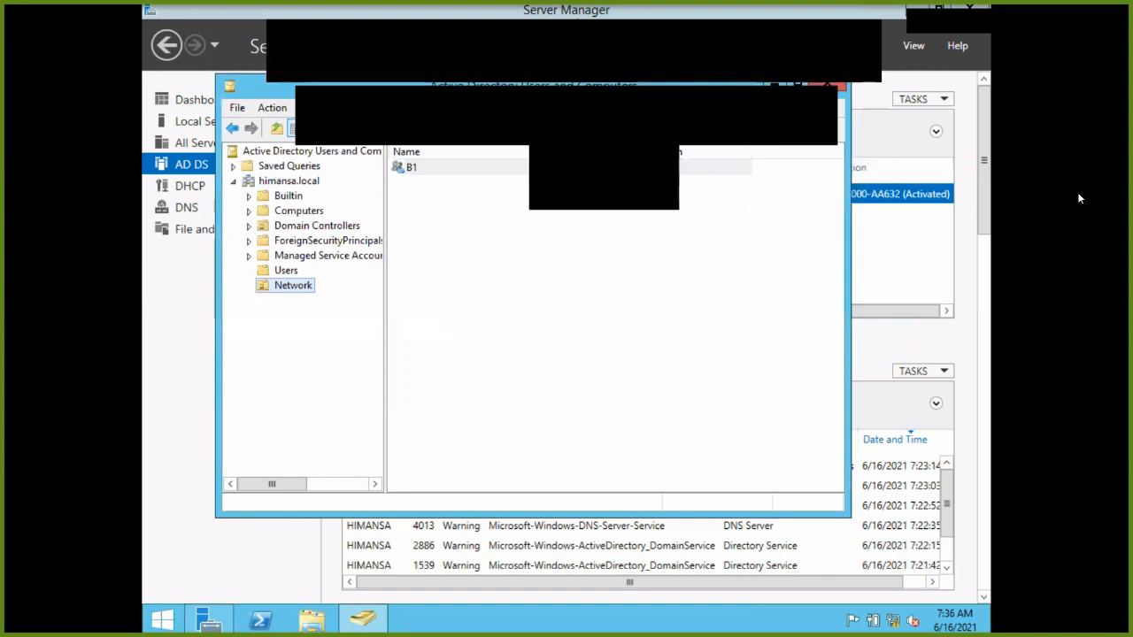
pyautogui.rightClick(424, 173)
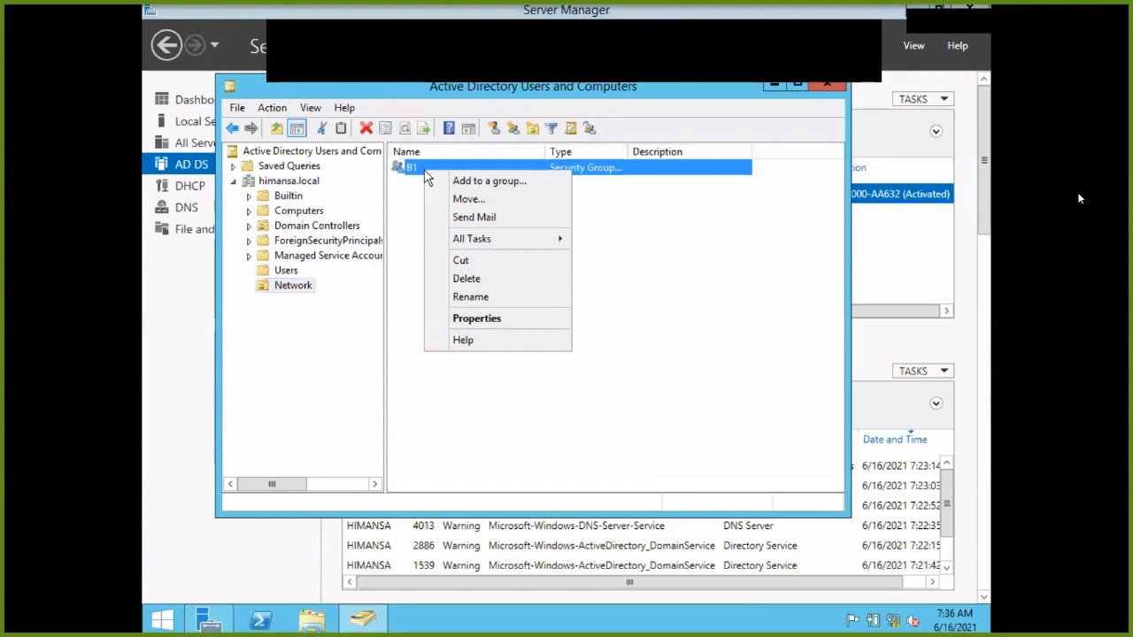
pyautogui.click(474, 281)
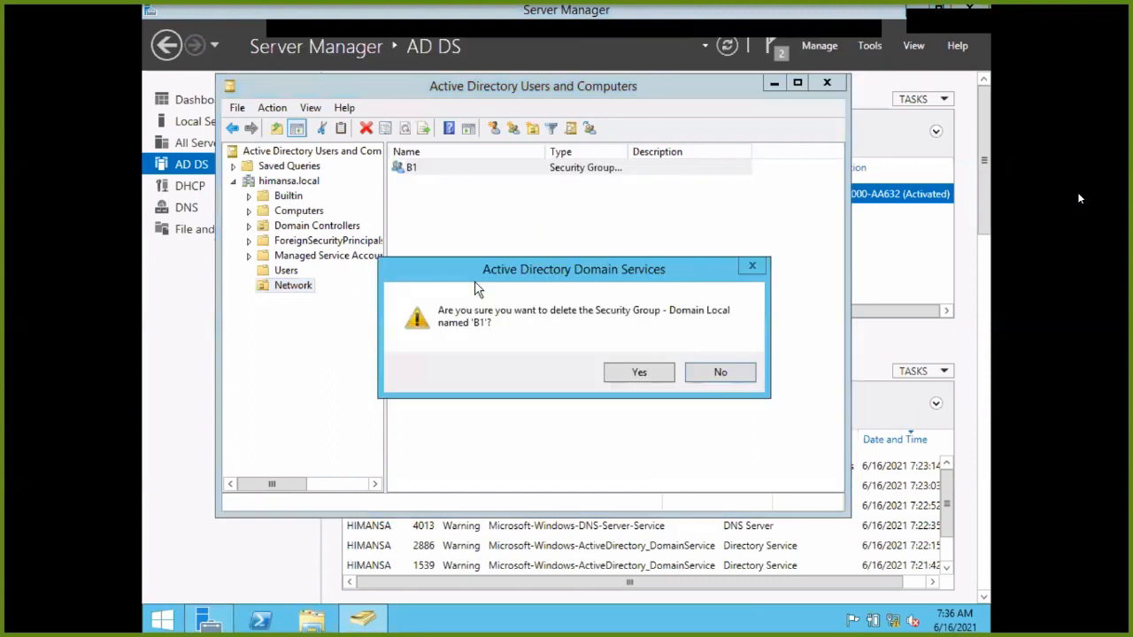
pyautogui.click(631, 377)
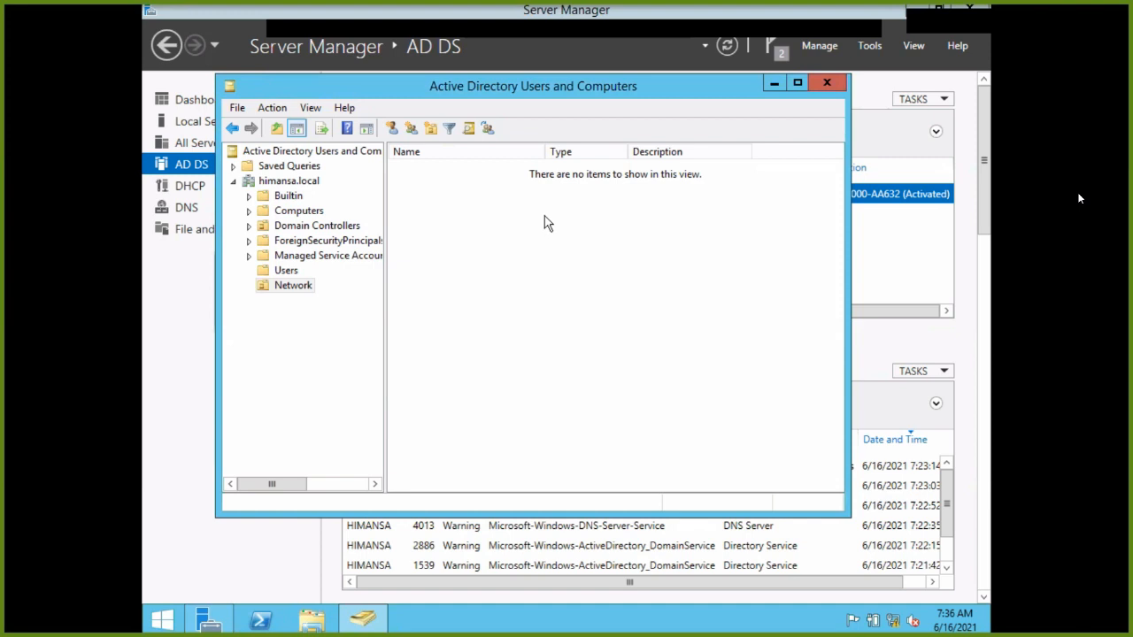
# Start a new user in Network, entering the user's first name, last name and logon name.
pyautogui.rightClick(286, 290)
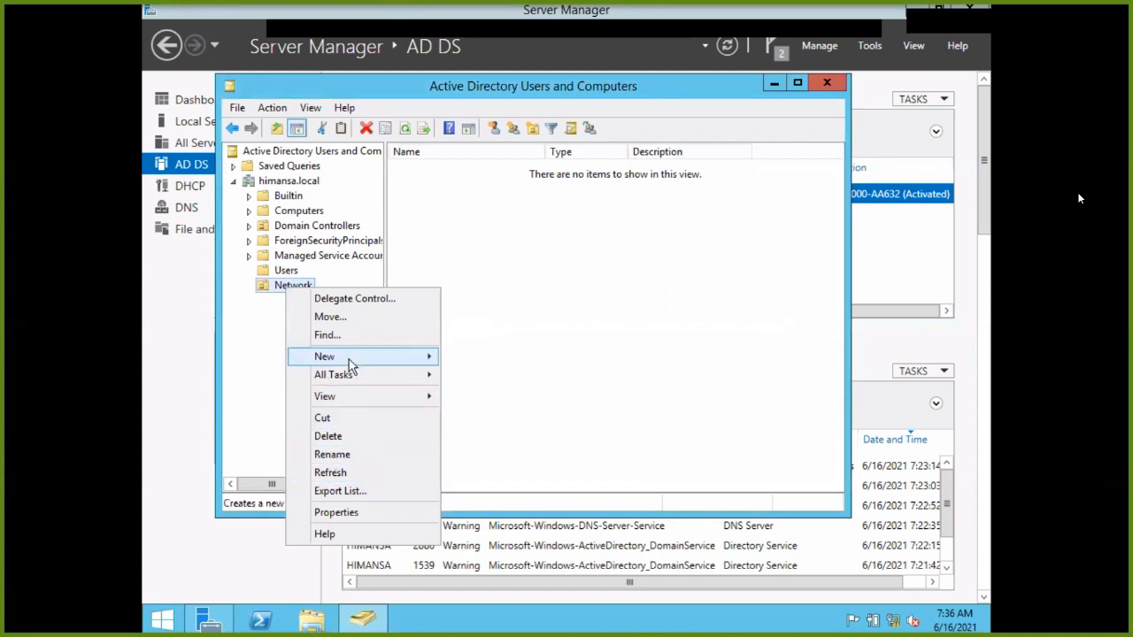
pyautogui.moveTo(349, 356)
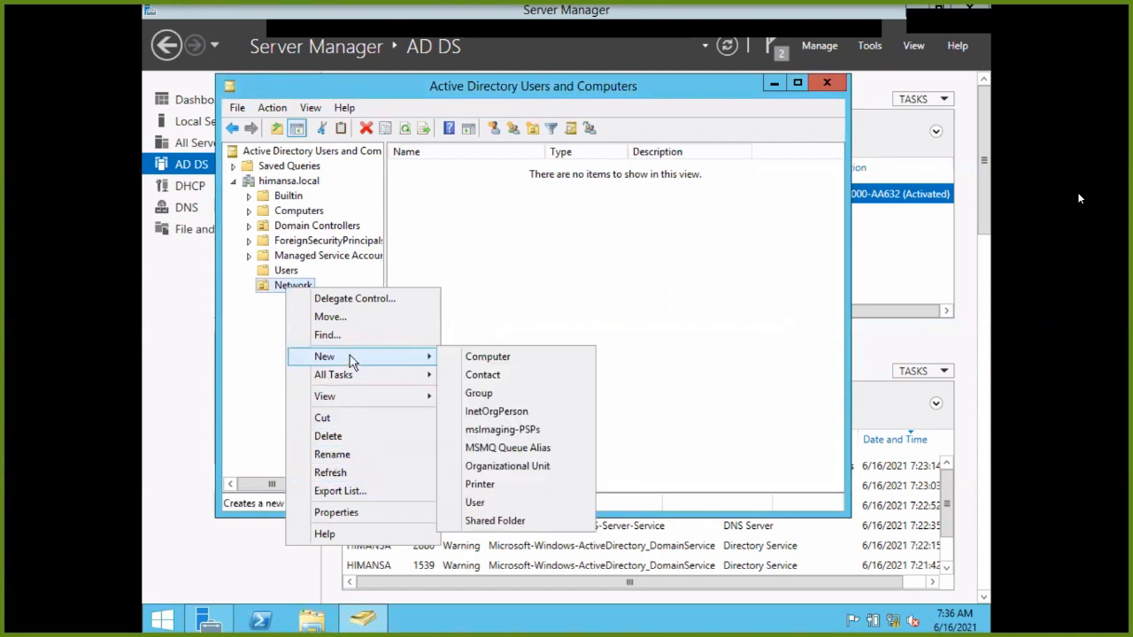
pyautogui.click(495, 503)
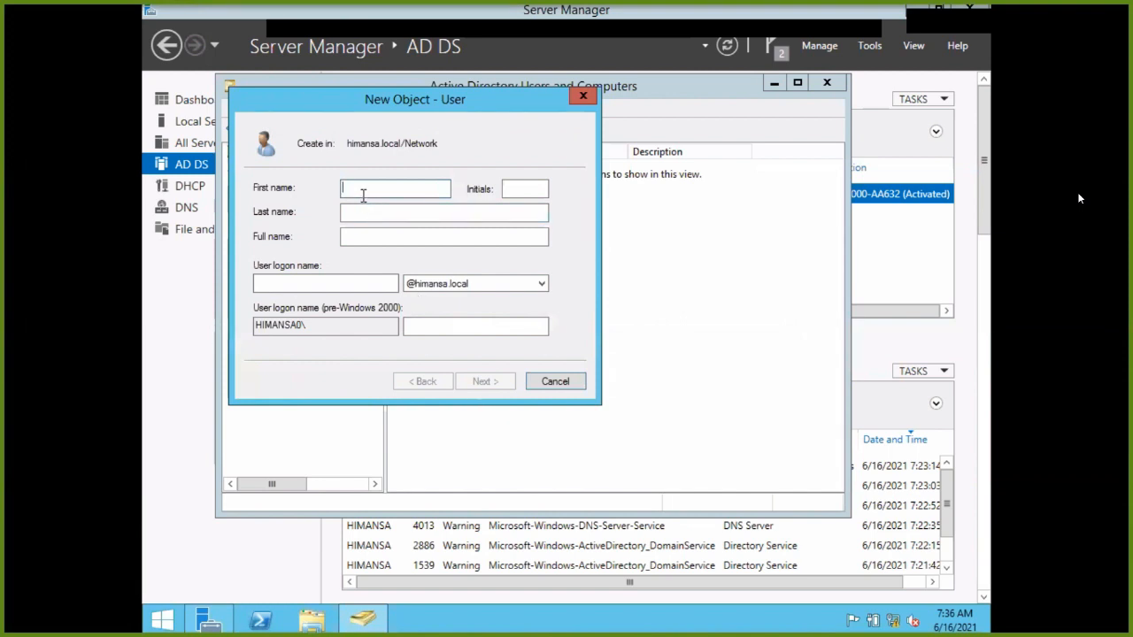
pyautogui.click(408, 211)
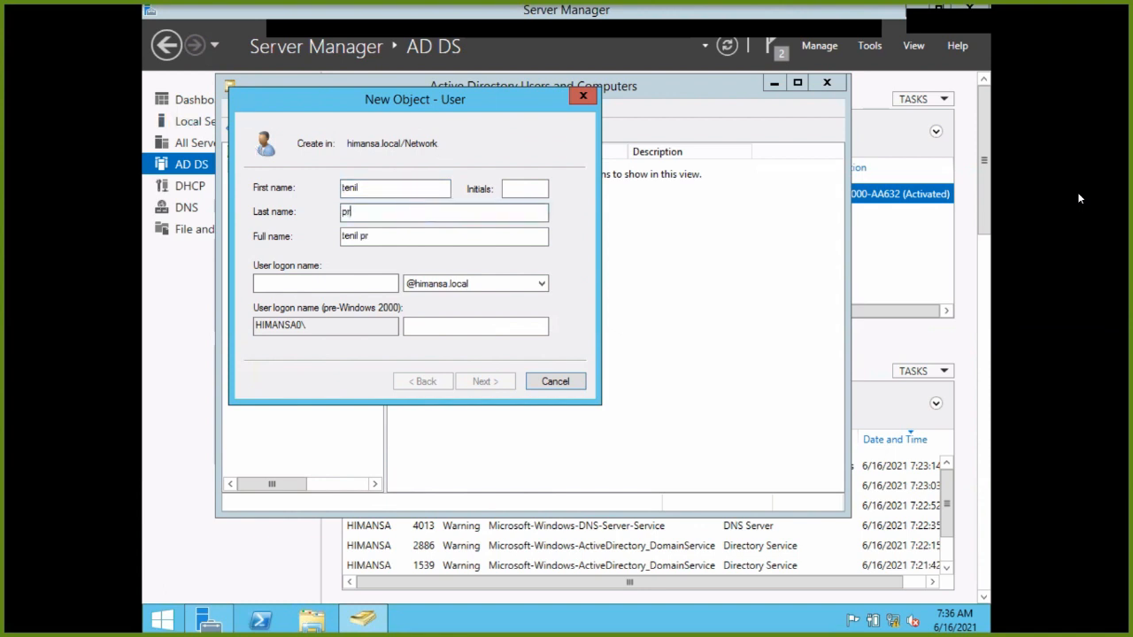
pyautogui.click(371, 283)
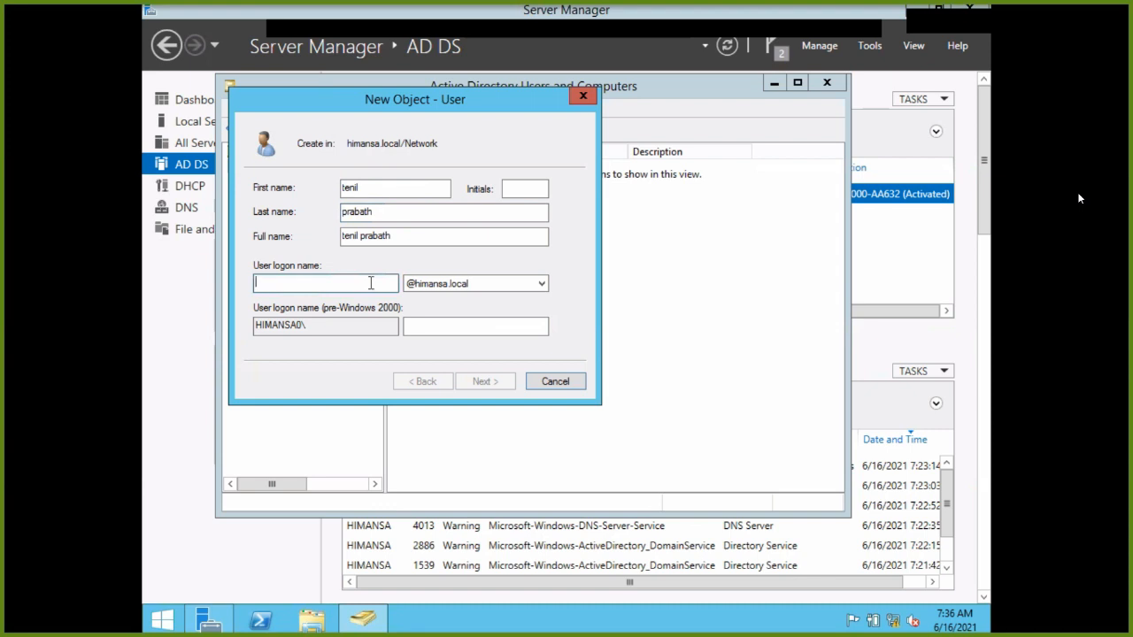
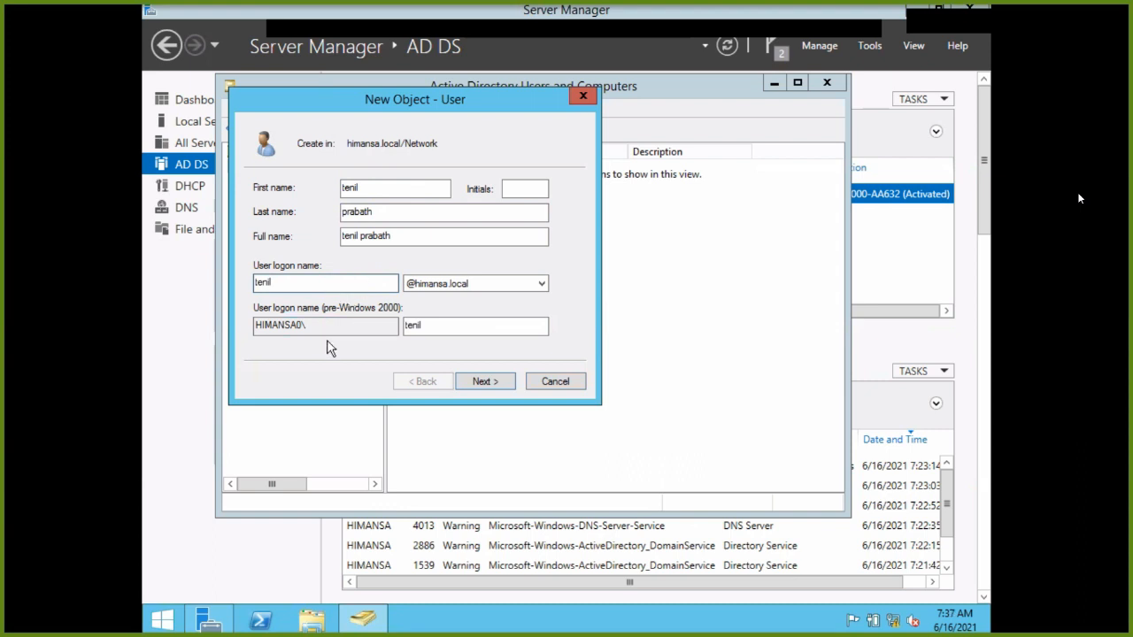
# Enter and confirm the new user's password.
pyautogui.click(487, 380)
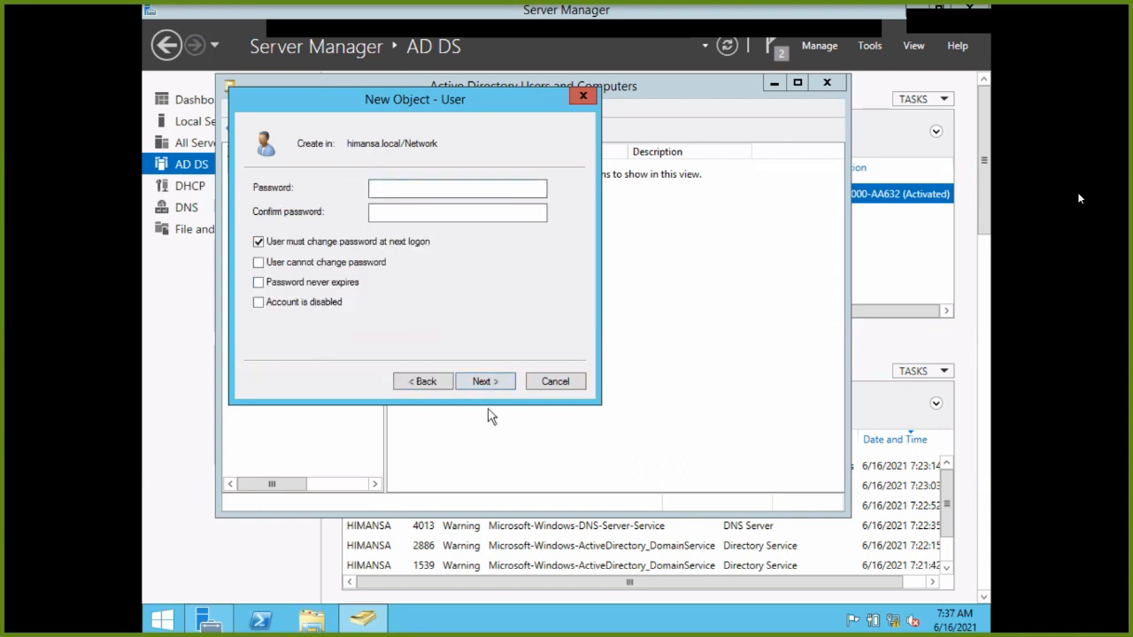
pyautogui.write('•••••••••')
pyautogui.click(418, 214)
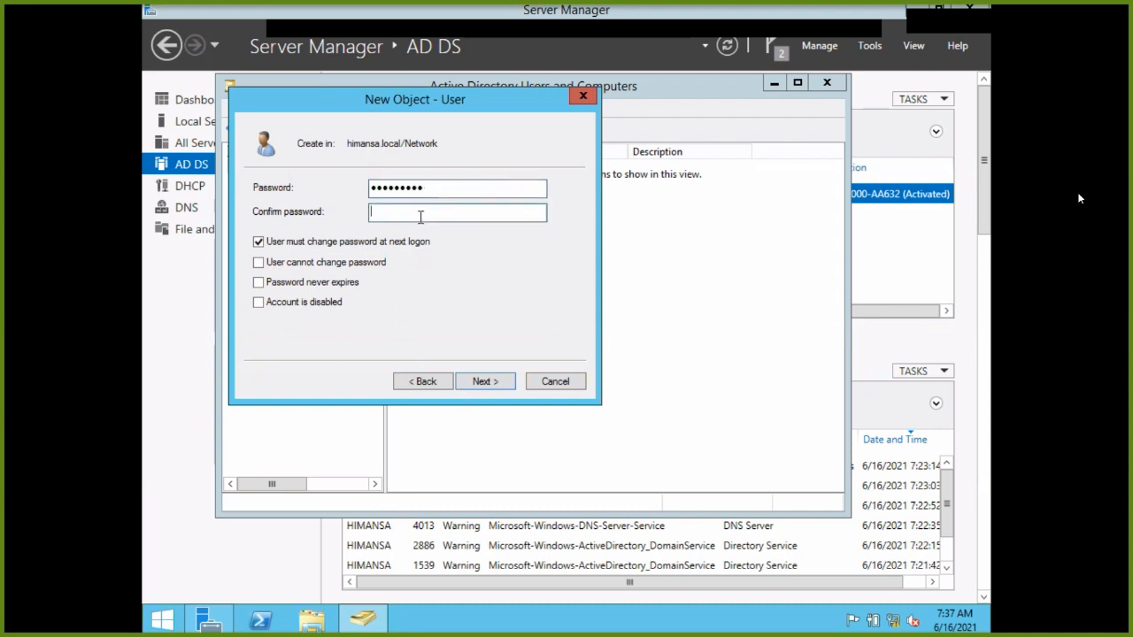
pyautogui.write('•••••••••')
# Turn off forced password change, set the password to never expire, and create the user.
pyautogui.click(278, 246)
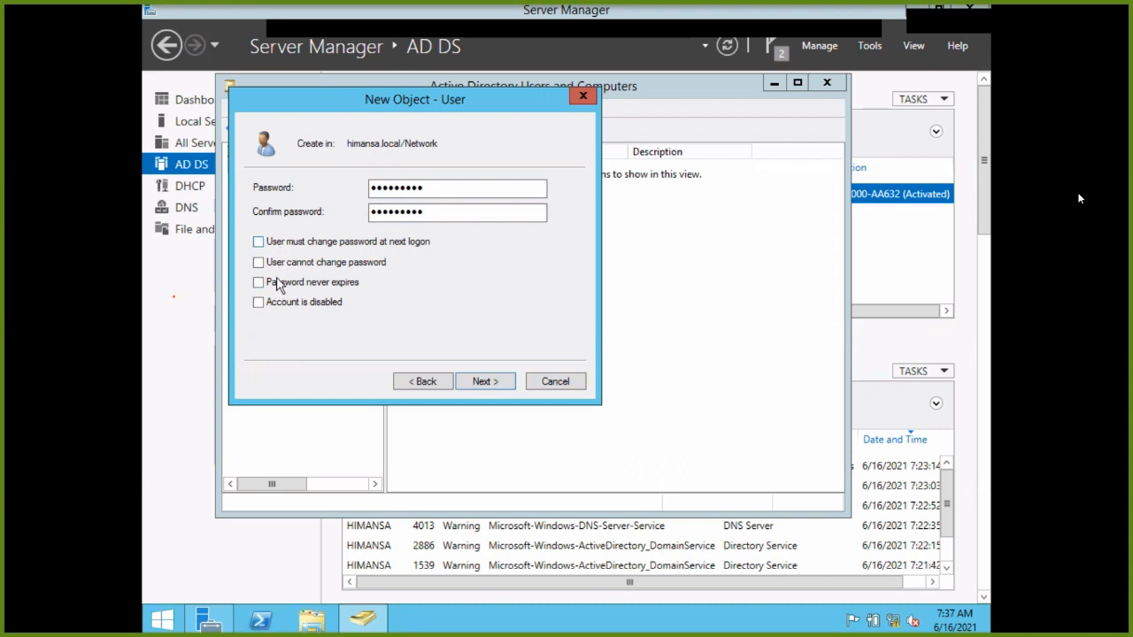
pyautogui.click(275, 284)
pyautogui.click(488, 381)
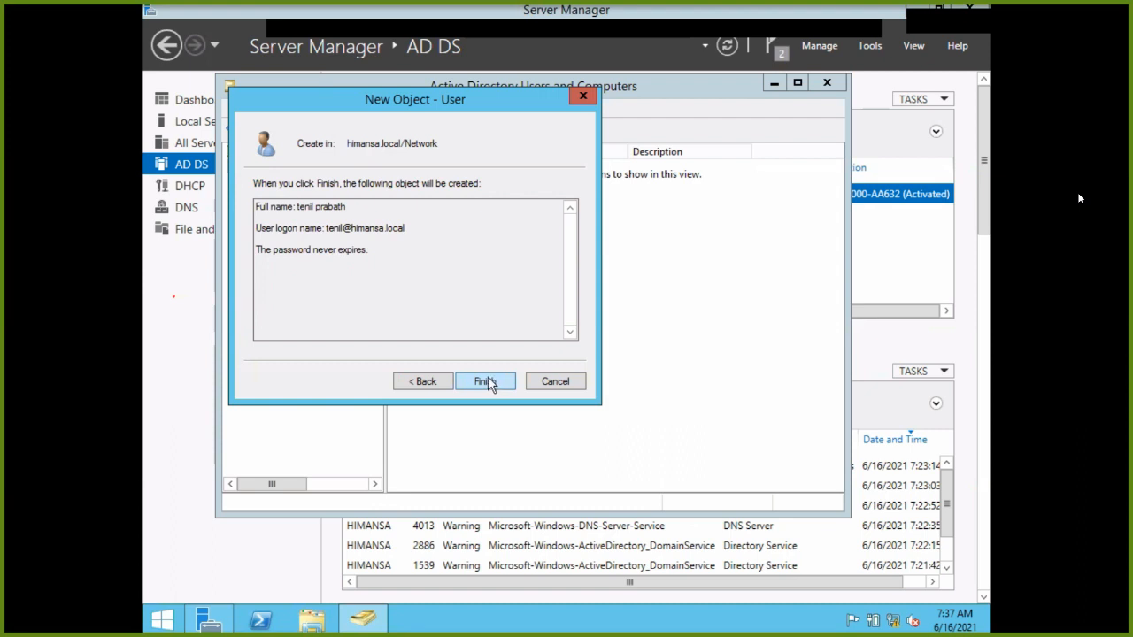
pyautogui.click(485, 381)
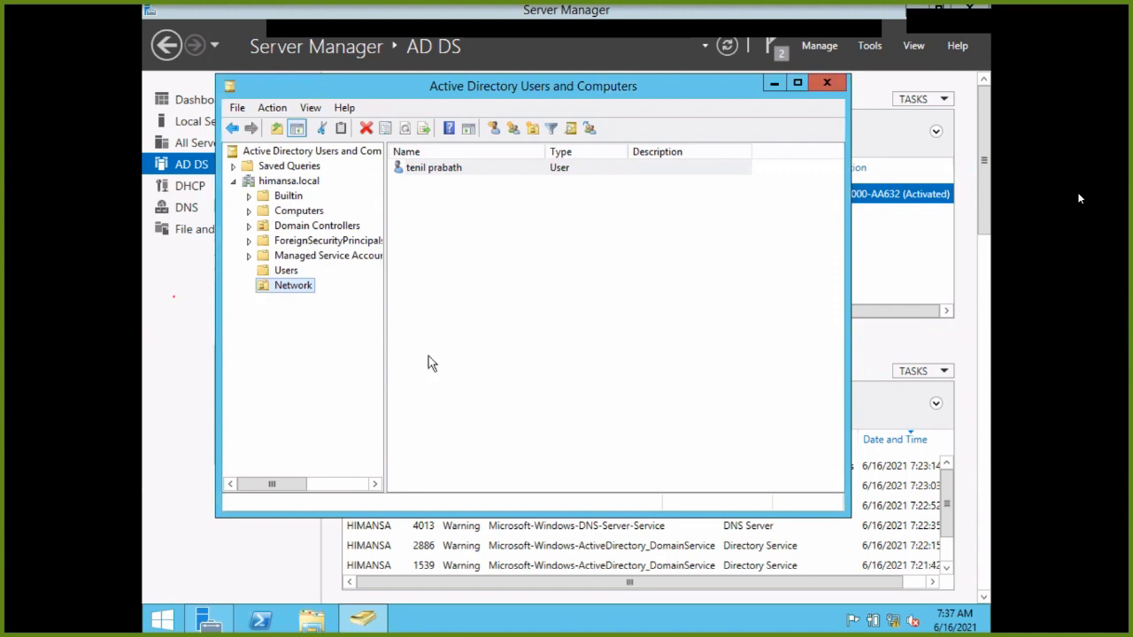
# Use the Network OU's context menu, New > Computer, to open the blank New Object - Computer form.
pyautogui.rightClick(445, 177)
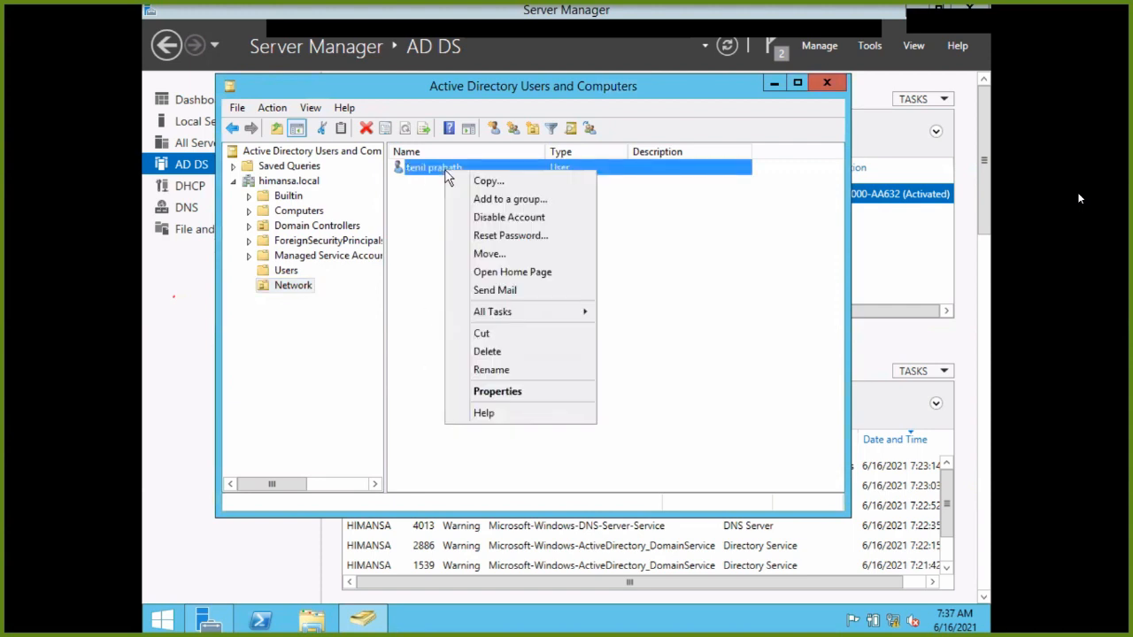
pyautogui.click(297, 286)
pyautogui.rightClick(297, 287)
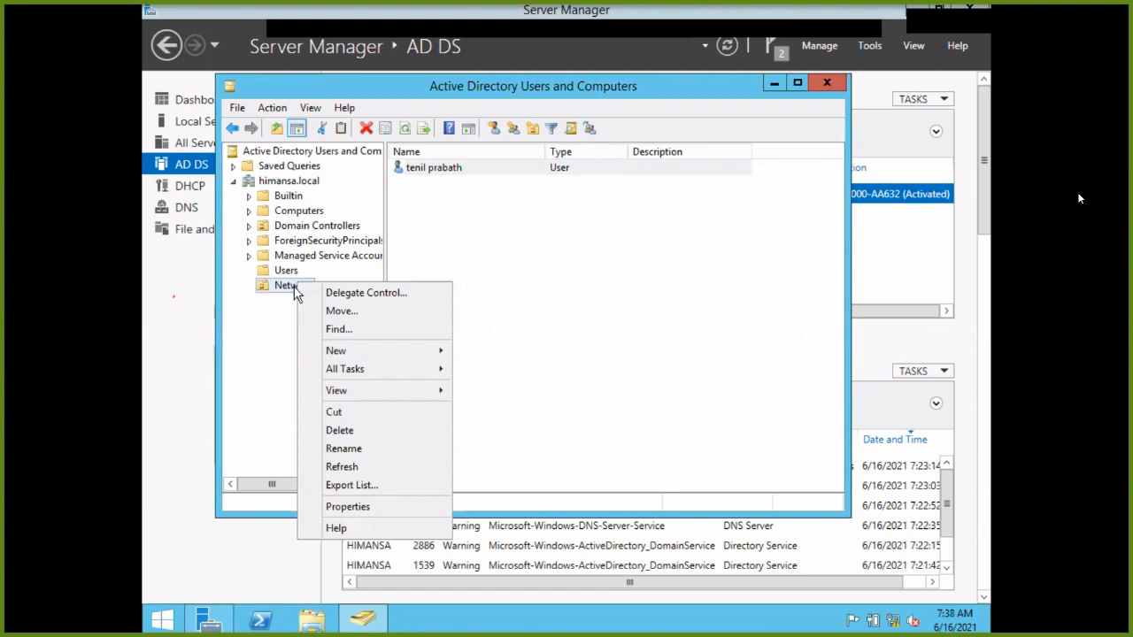
pyautogui.moveTo(352, 390)
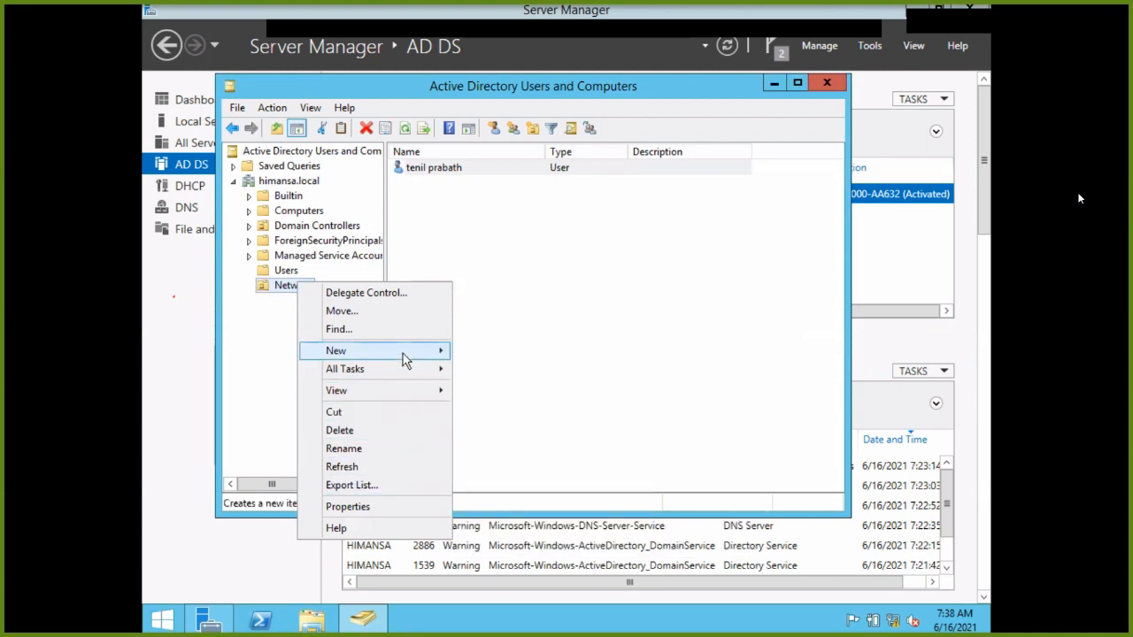
pyautogui.moveTo(403, 358)
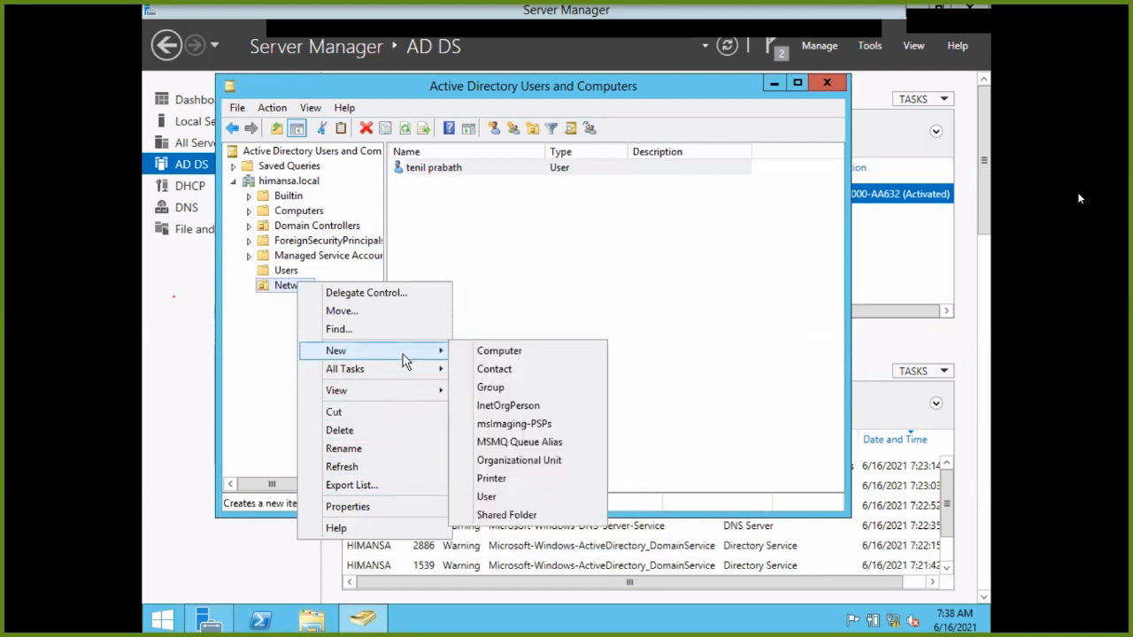
pyautogui.click(501, 352)
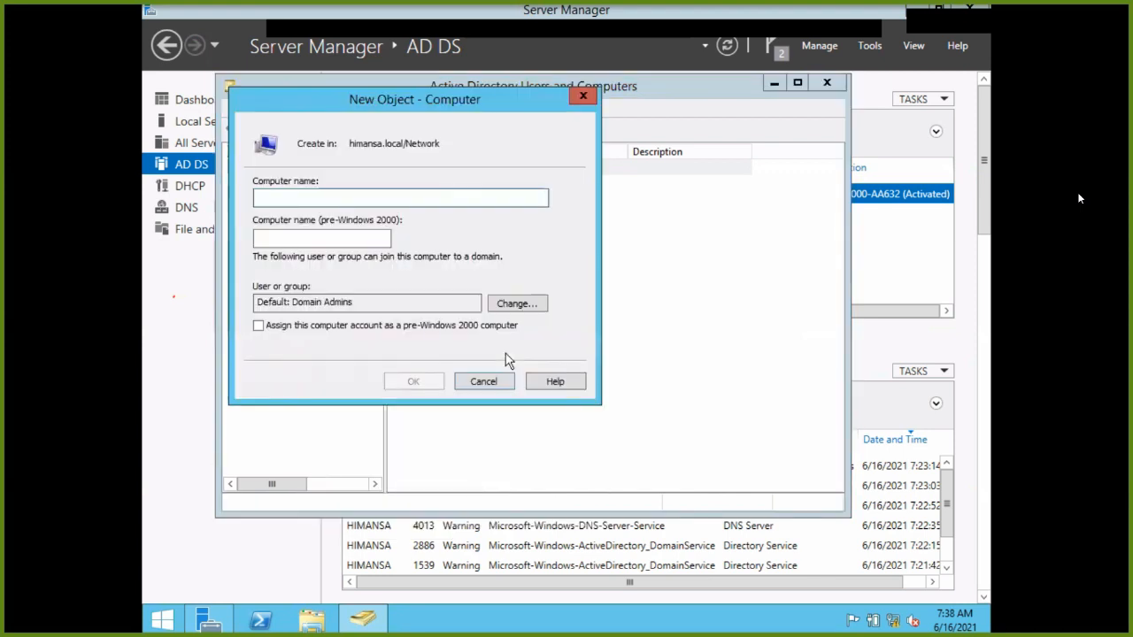
# Replace the first name typed with uovt, create the computer account, and close Active Directory Users and Computers.
pyautogui.write('theriya')
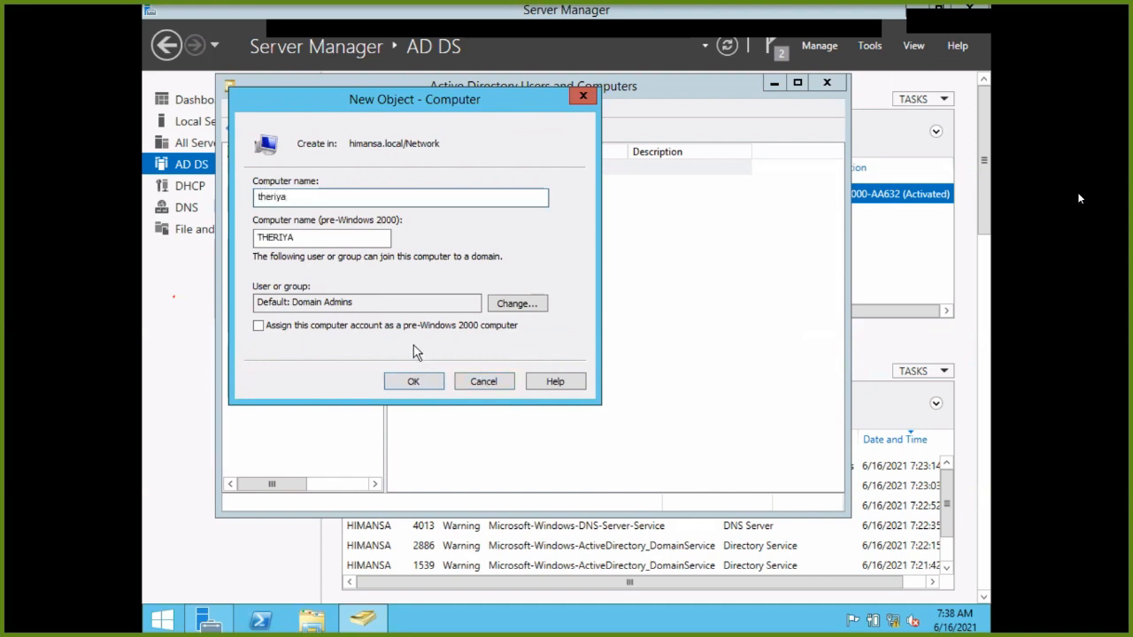
pyautogui.press('BackSpace')
pyautogui.press('BackSpace')
pyautogui.press('BackSpace')
pyautogui.press('BackSpace')
pyautogui.press('BackSpace')
pyautogui.press('BackSpace')
pyautogui.press('BackSpace')
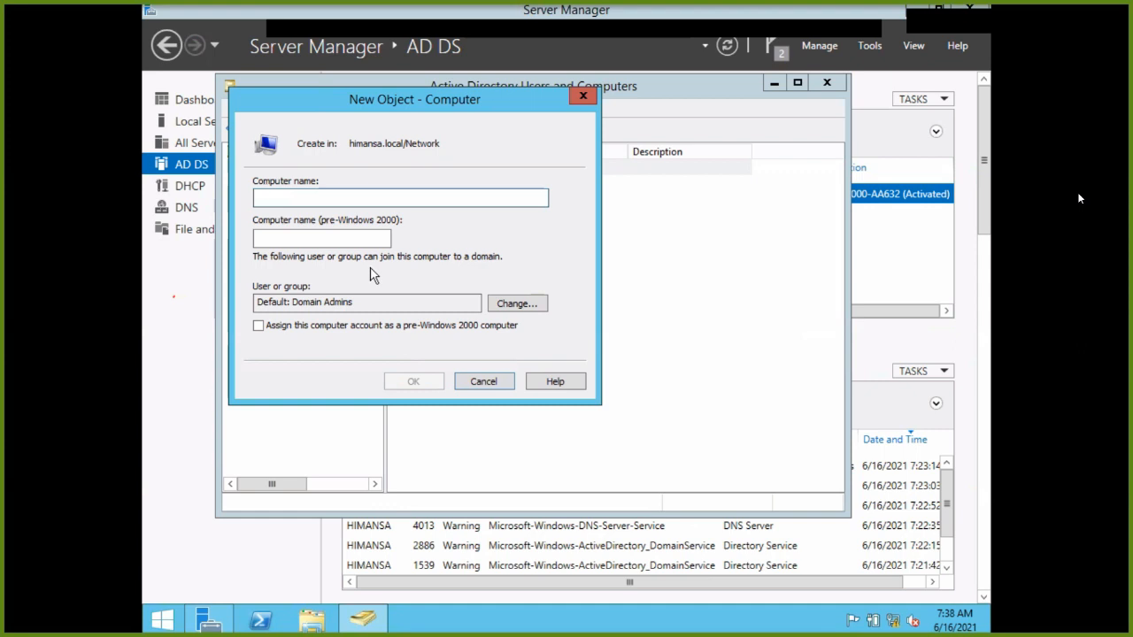
pyautogui.write('uovt')
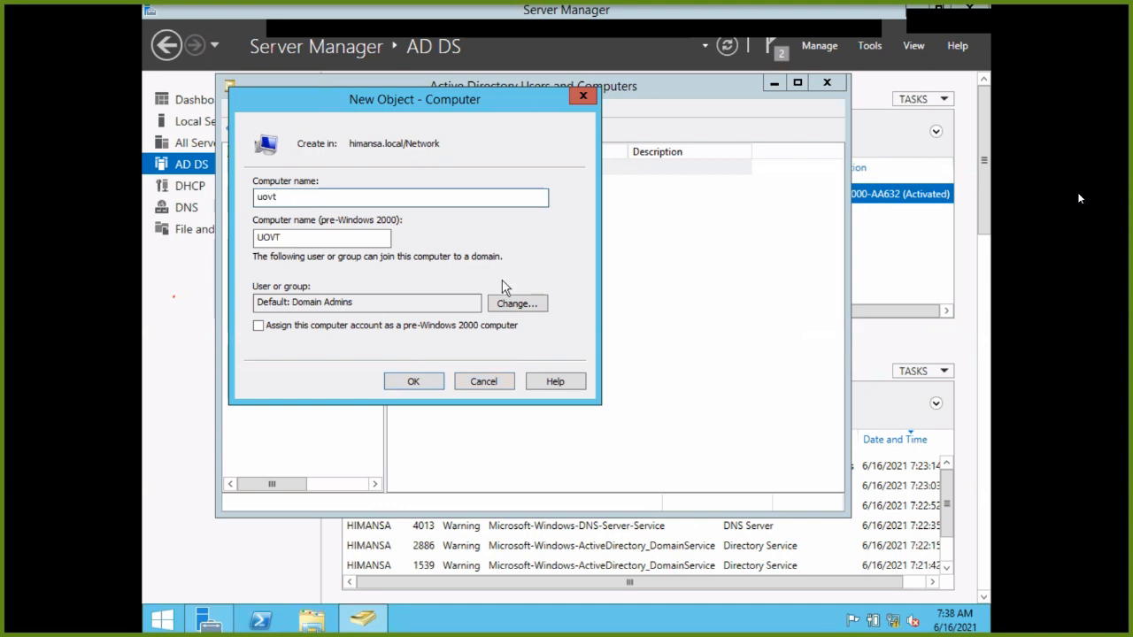
pyautogui.click(434, 388)
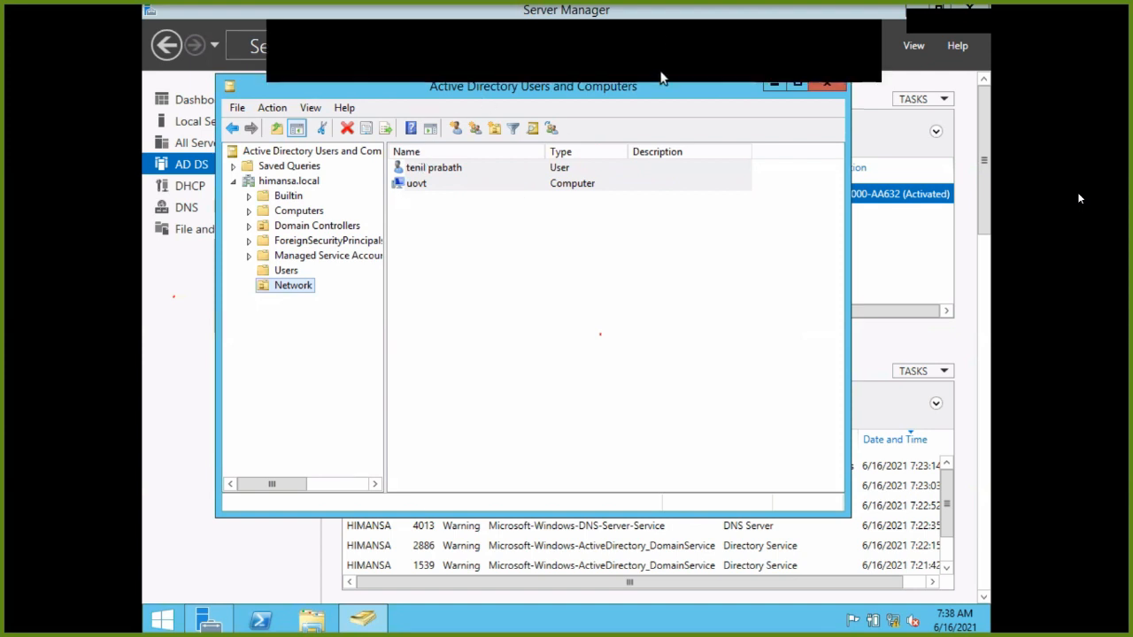
pyautogui.click(828, 82)
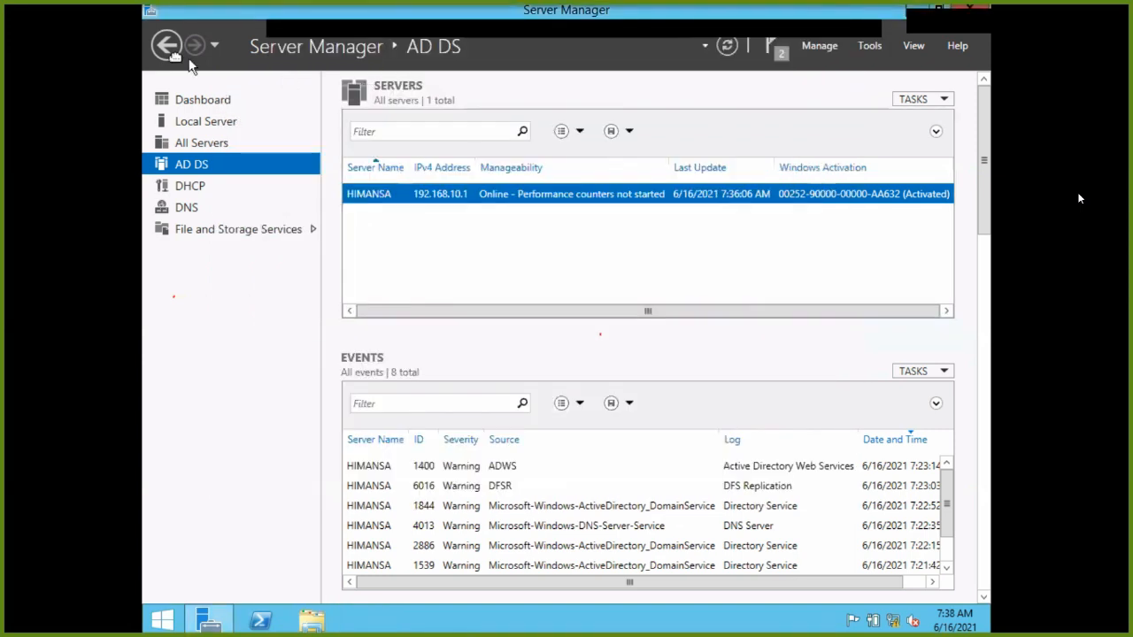
# Minimize Server Manager and choose Shut down from the Ctrl+Alt+Del power menu.
pyautogui.click(926, 10)
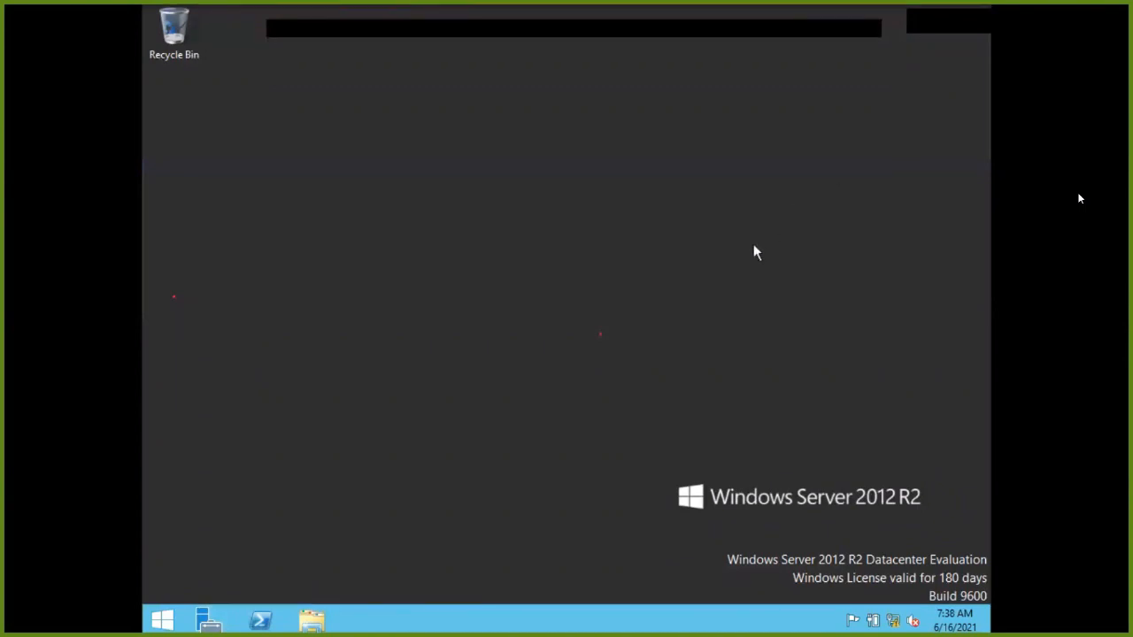
pyautogui.hotkey('ctrl', 'alt', 'Delete')
pyautogui.click(940, 585)
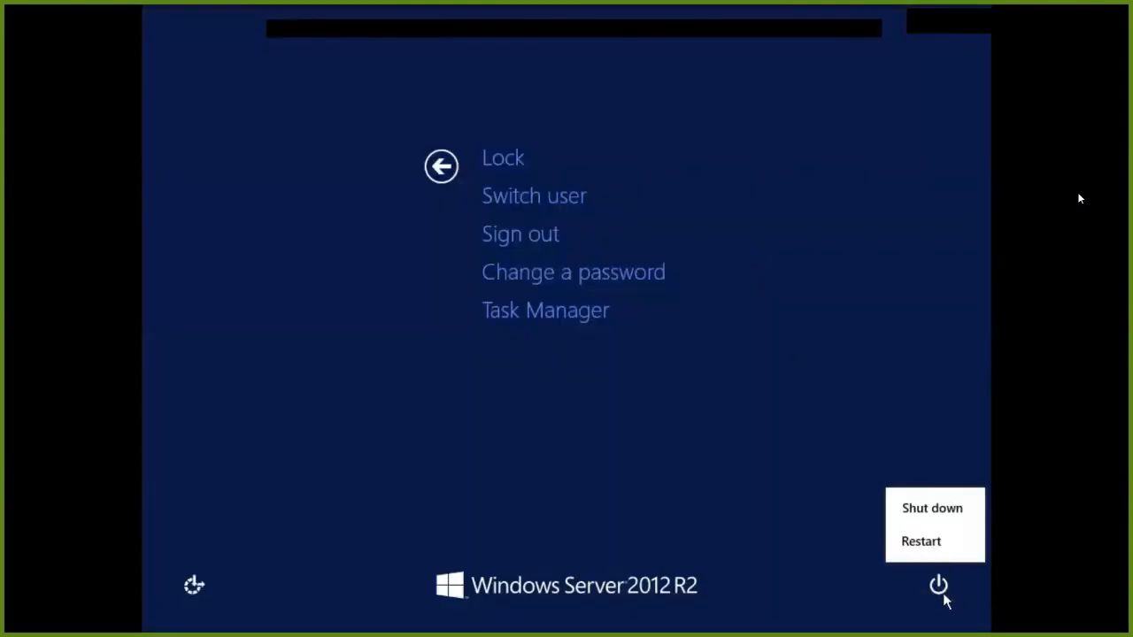
pyautogui.click(925, 510)
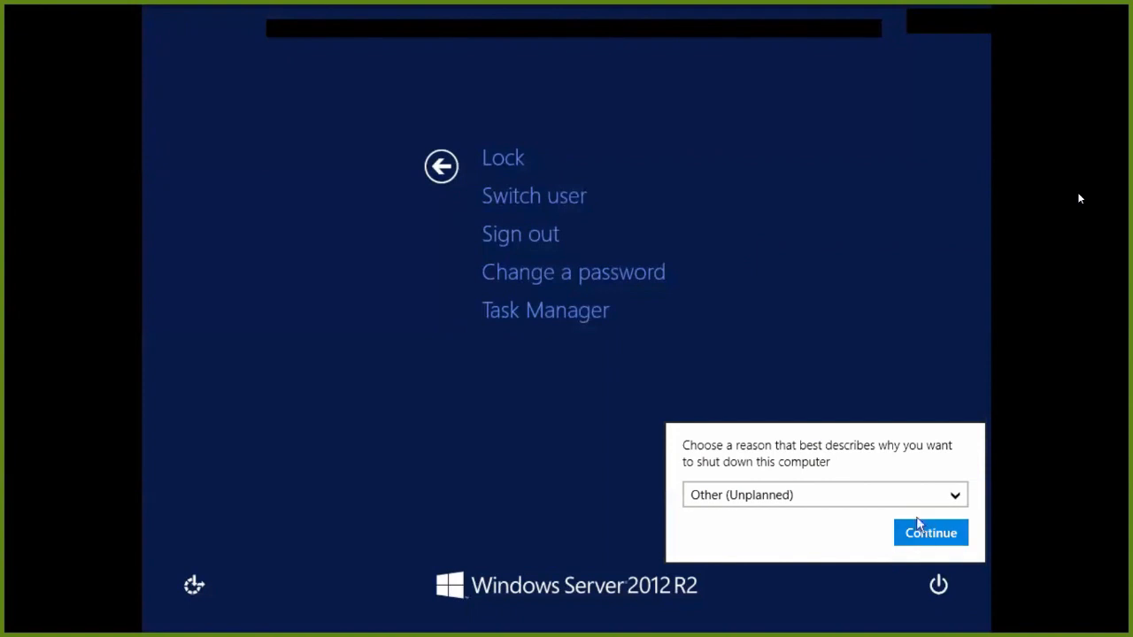
# Keep Other (Unplanned) as the shutdown reason, back out to the desktop, and switch to the host.
pyautogui.click(921, 510)
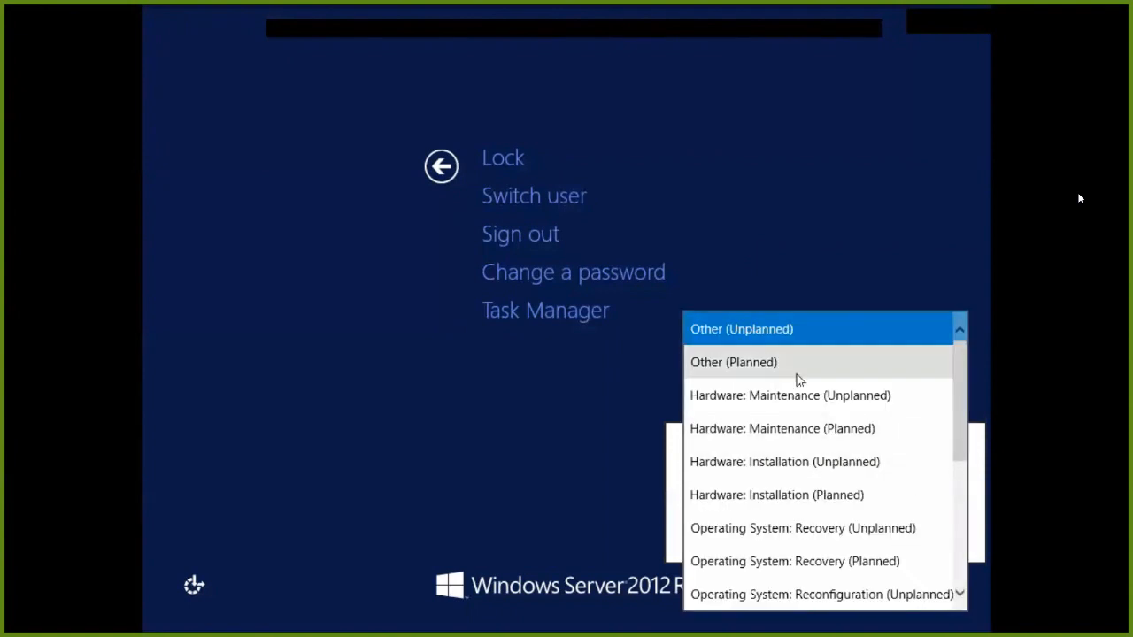
pyautogui.scroll(-2, 797, 462)
pyautogui.scroll(1, 796, 467)
pyautogui.scroll(2, 794, 465)
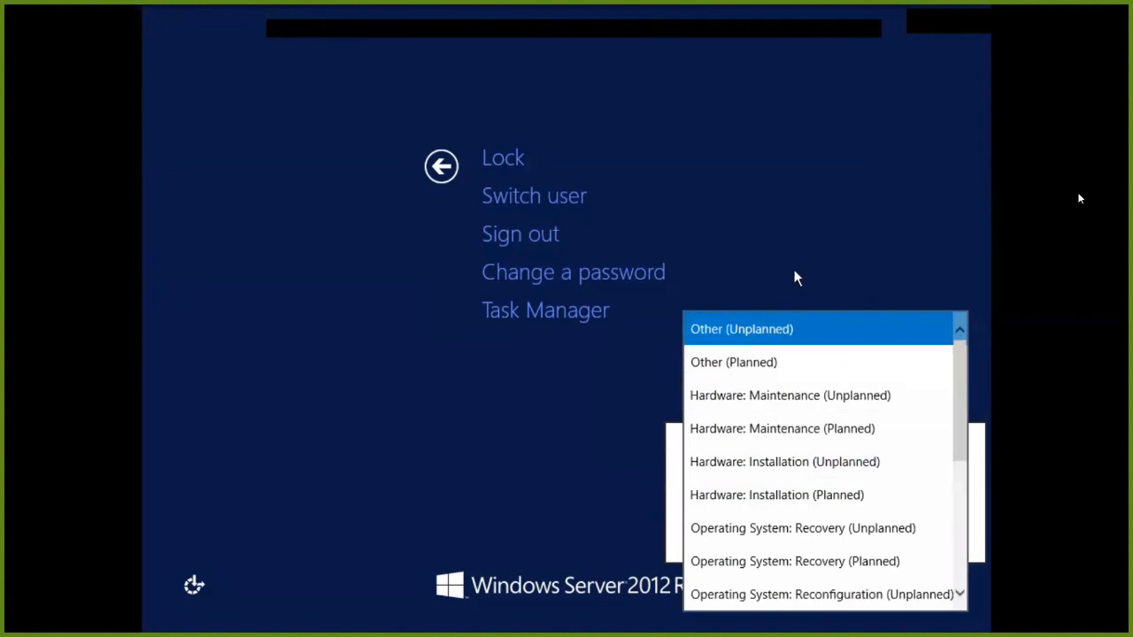
pyautogui.click(790, 328)
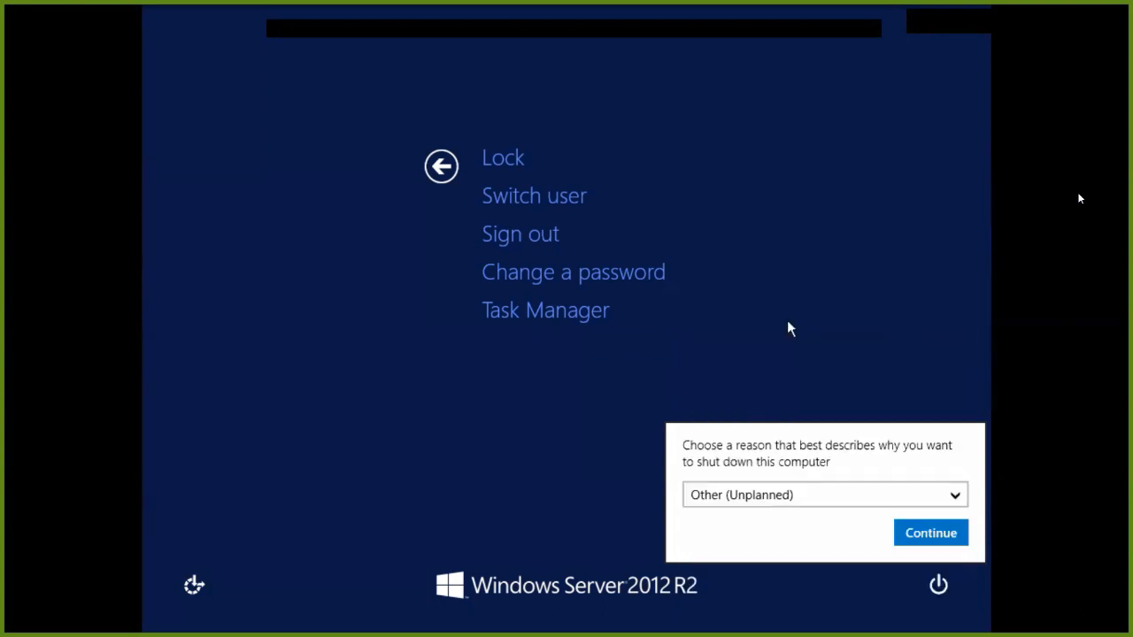
pyautogui.click(434, 182)
pyautogui.click(443, 170)
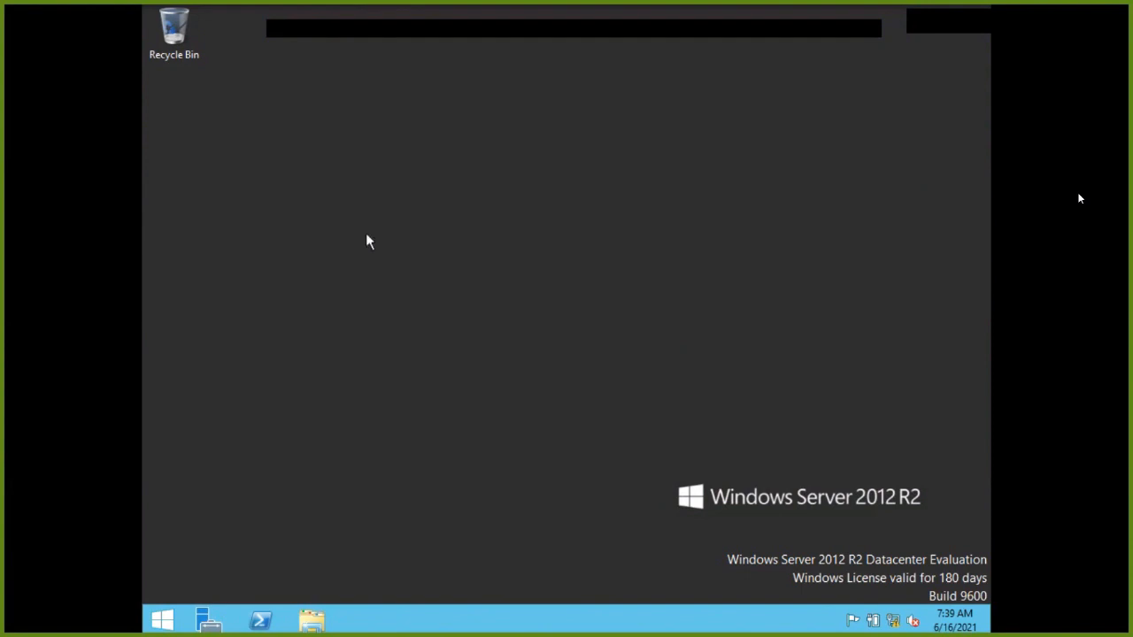
pyautogui.hotkey('alt', 'Tab')
# Take the VM out of full screen so it runs in a window on the host desktop.
pyautogui.hotkey('ctrl', 'f')
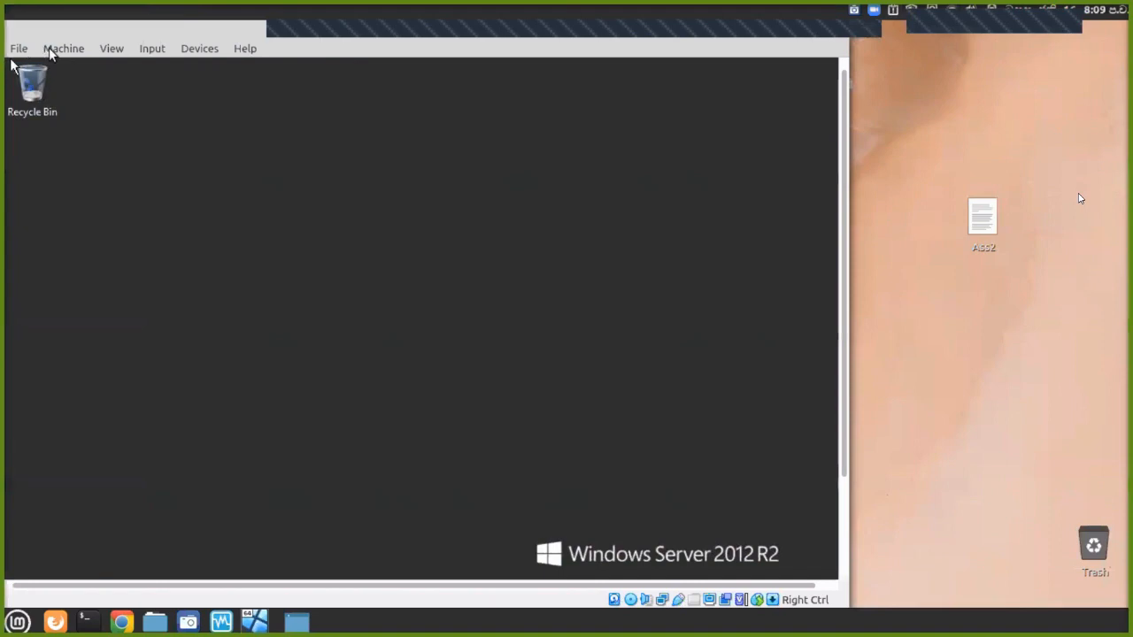
pyautogui.click(50, 48)
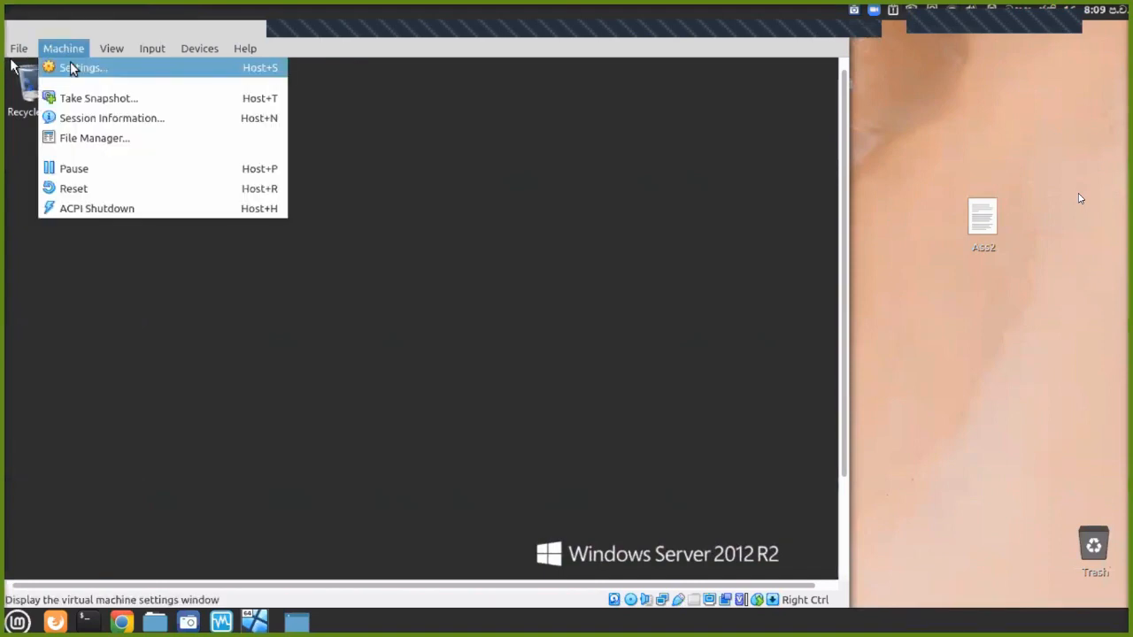
pyautogui.moveTo(105, 49)
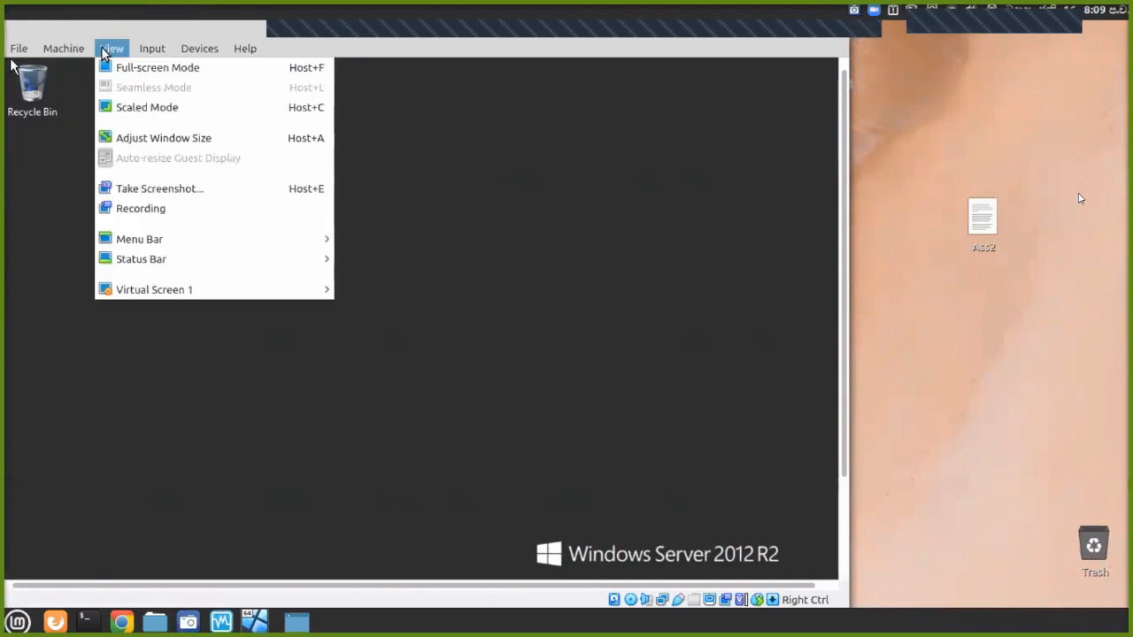
pyautogui.moveTo(187, 53)
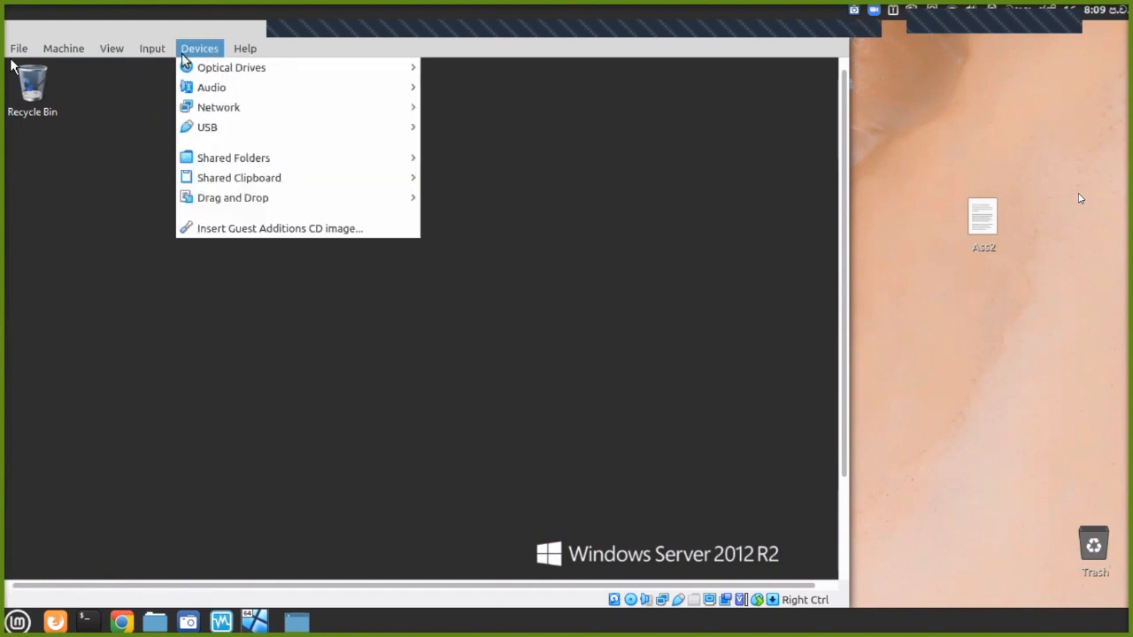
pyautogui.click(554, 113)
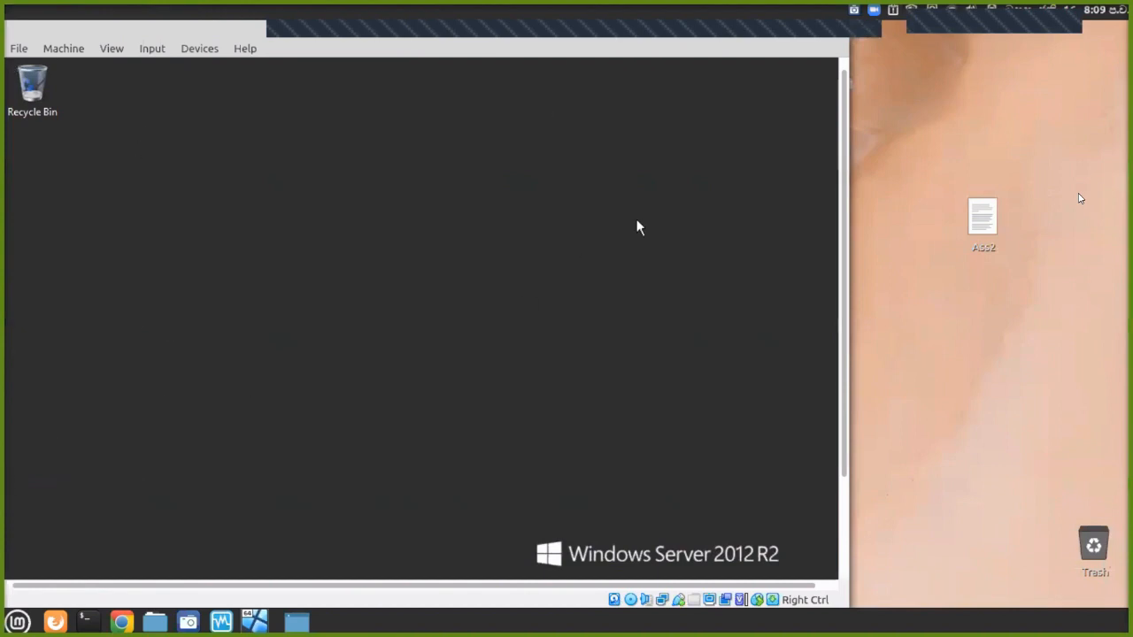
pyautogui.click(362, 60)
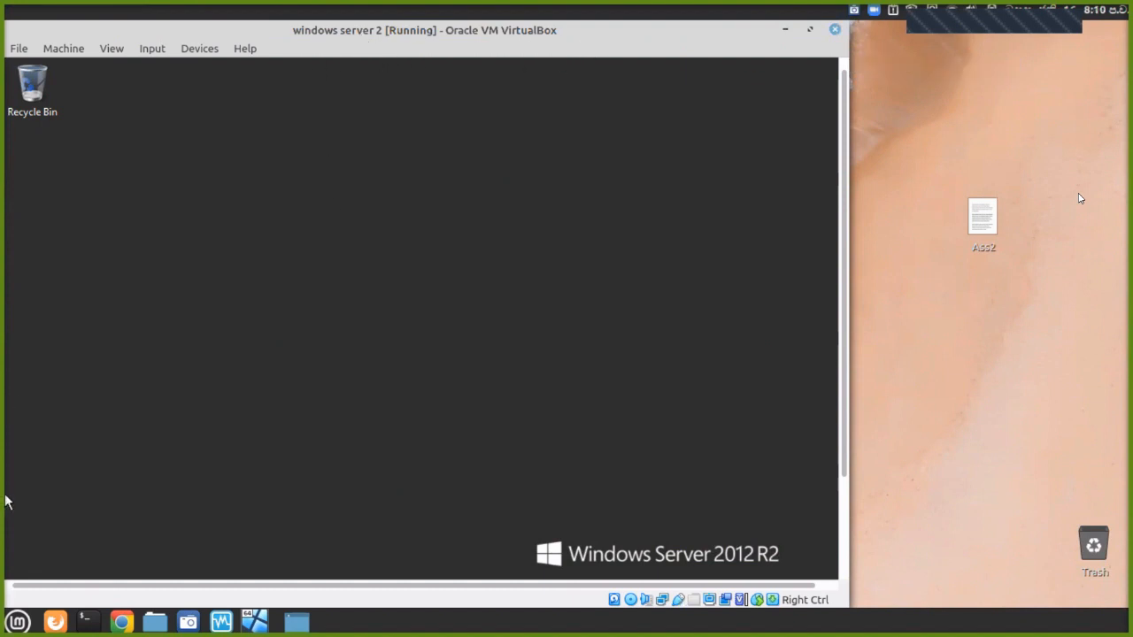
# Shut down the Windows Server guest from the Start screen's Power menu, confirming with Continue.
pyautogui.press('super')
pyautogui.click(745, 125)
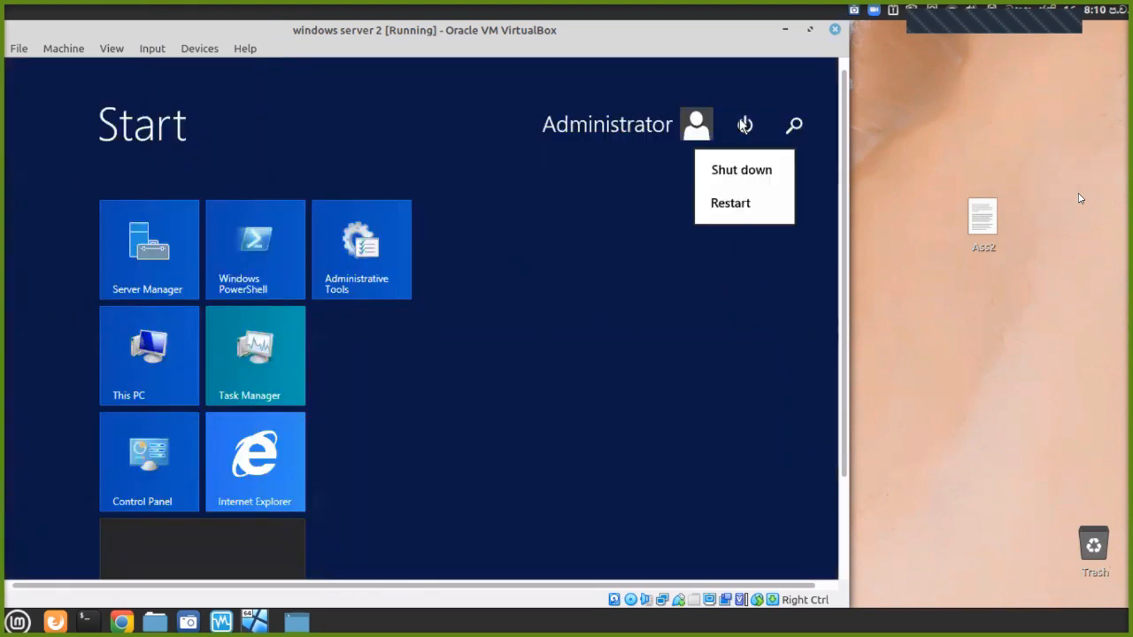
pyautogui.click(741, 168)
pyautogui.click(771, 259)
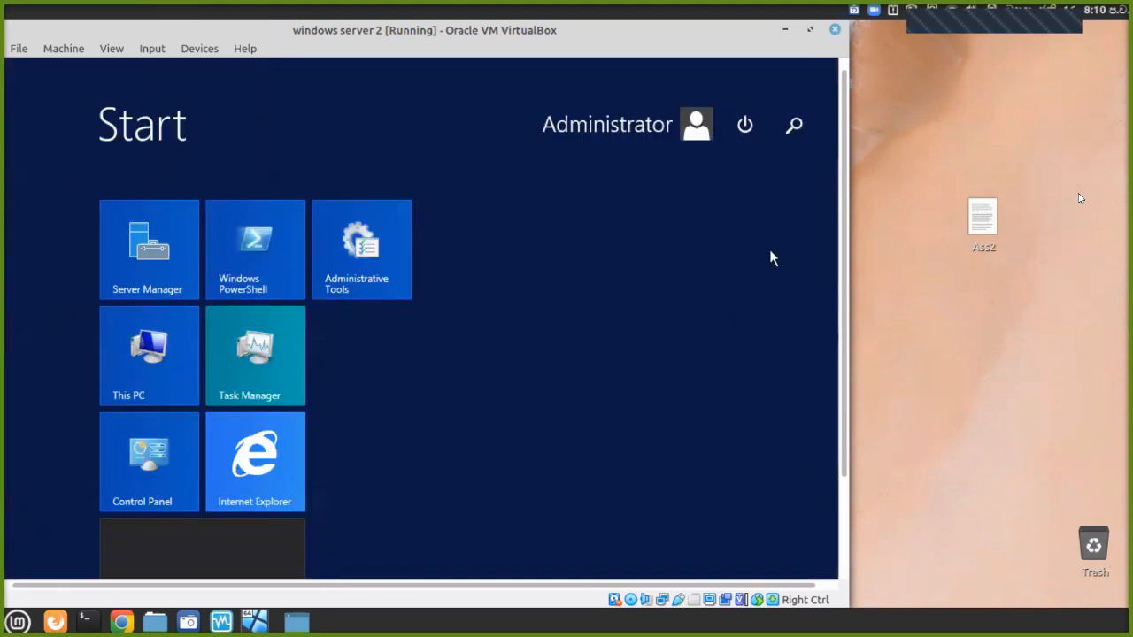
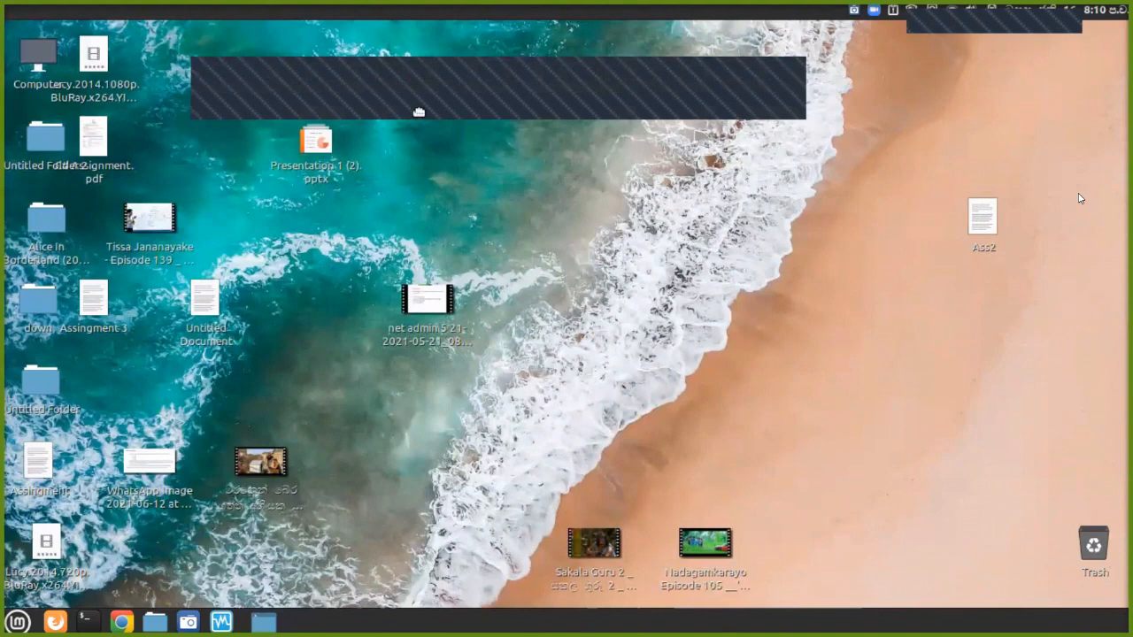
# Unmute the meeting microphone and close Zoom's Participants list.
pyautogui.click(462, 91)
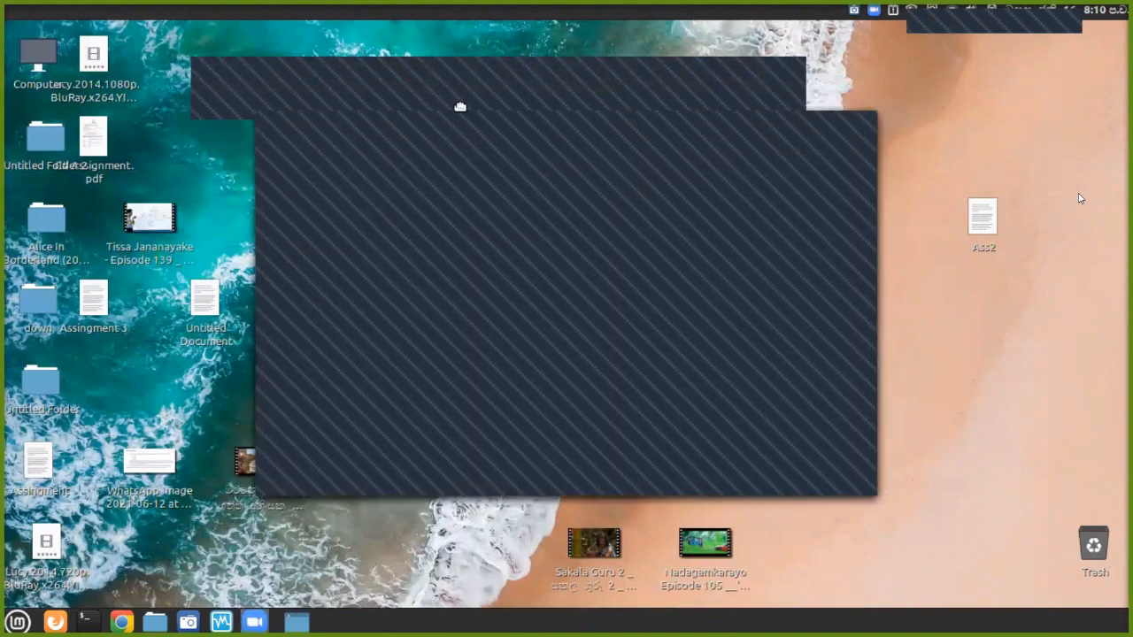
pyautogui.click(864, 125)
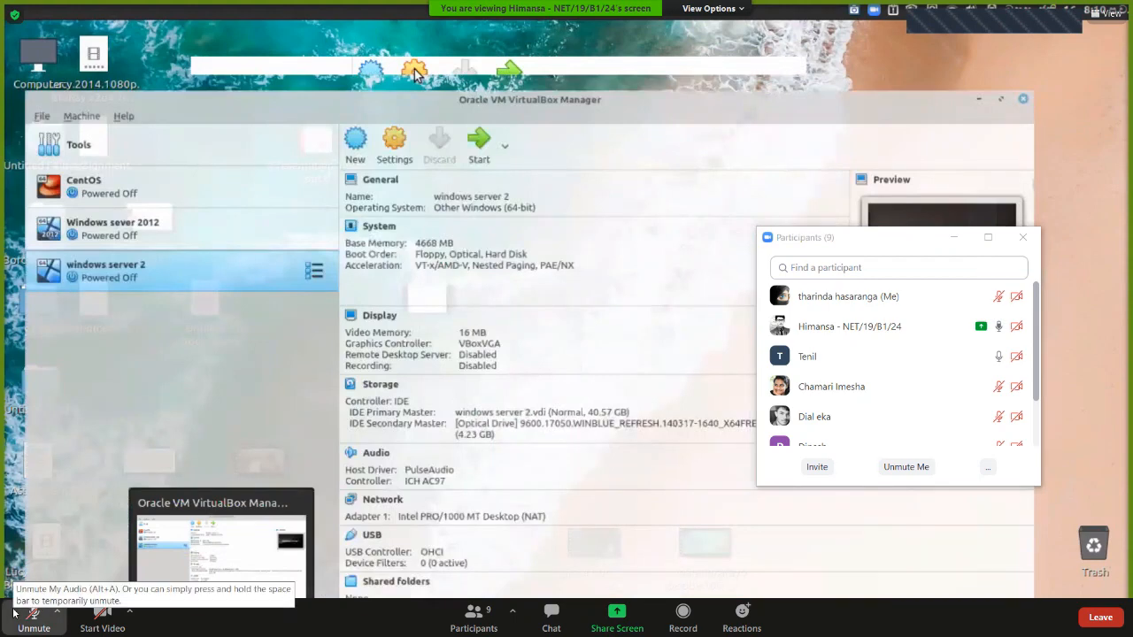
pyautogui.click(15, 613)
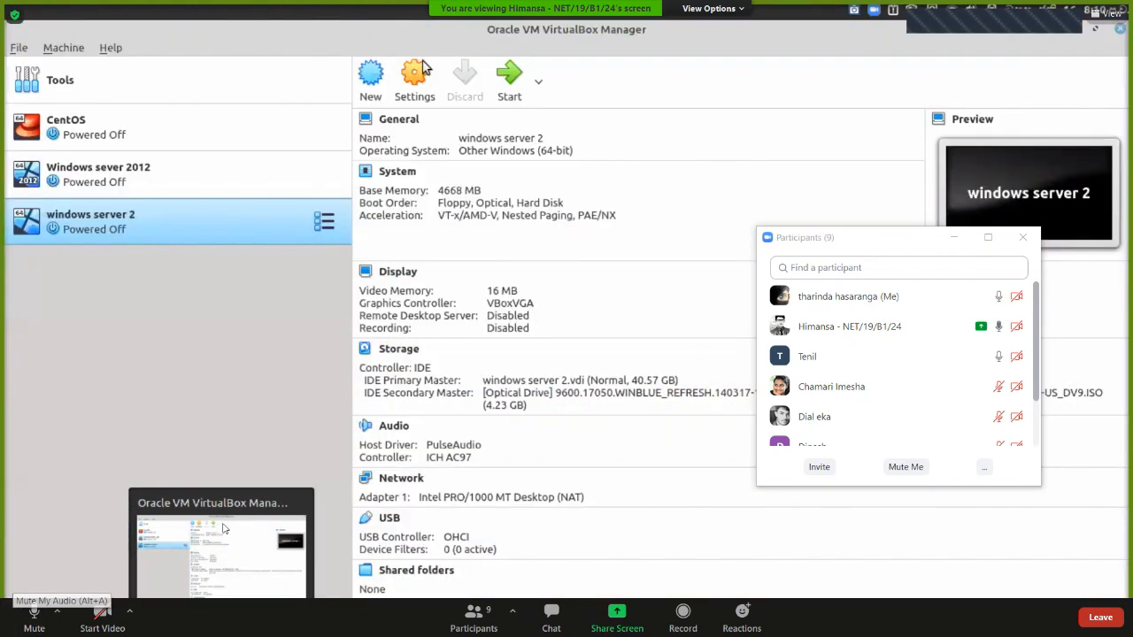
pyautogui.click(1033, 234)
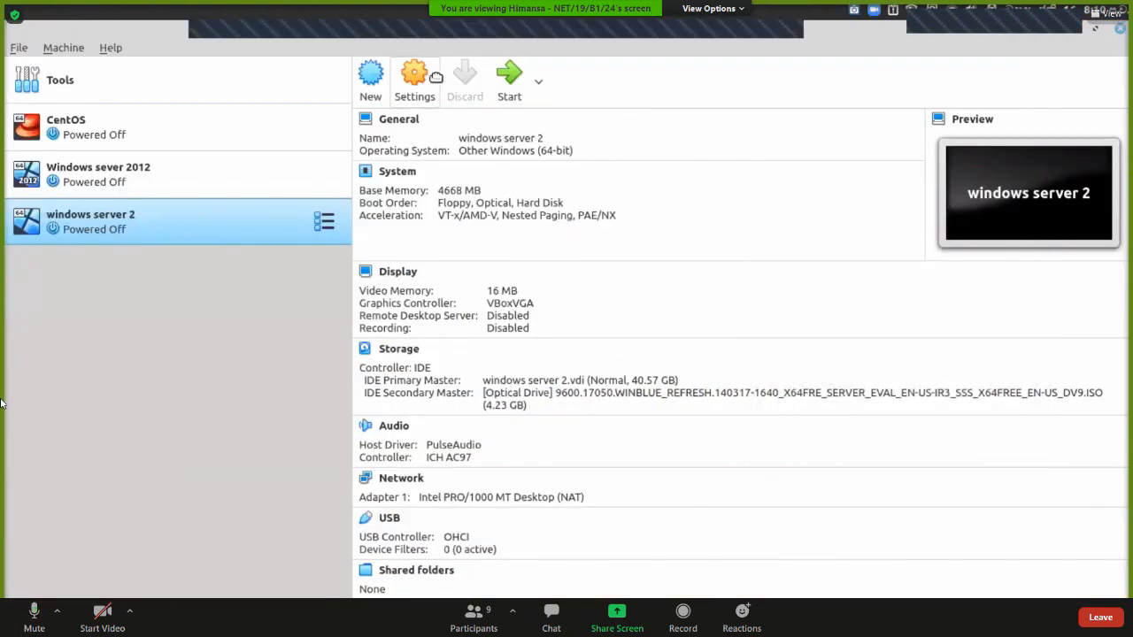
# Bring up VirtualBox Manager with windows server 2 selected and its details showing.
pyautogui.click(56, 49)
pyautogui.click(6, 213)
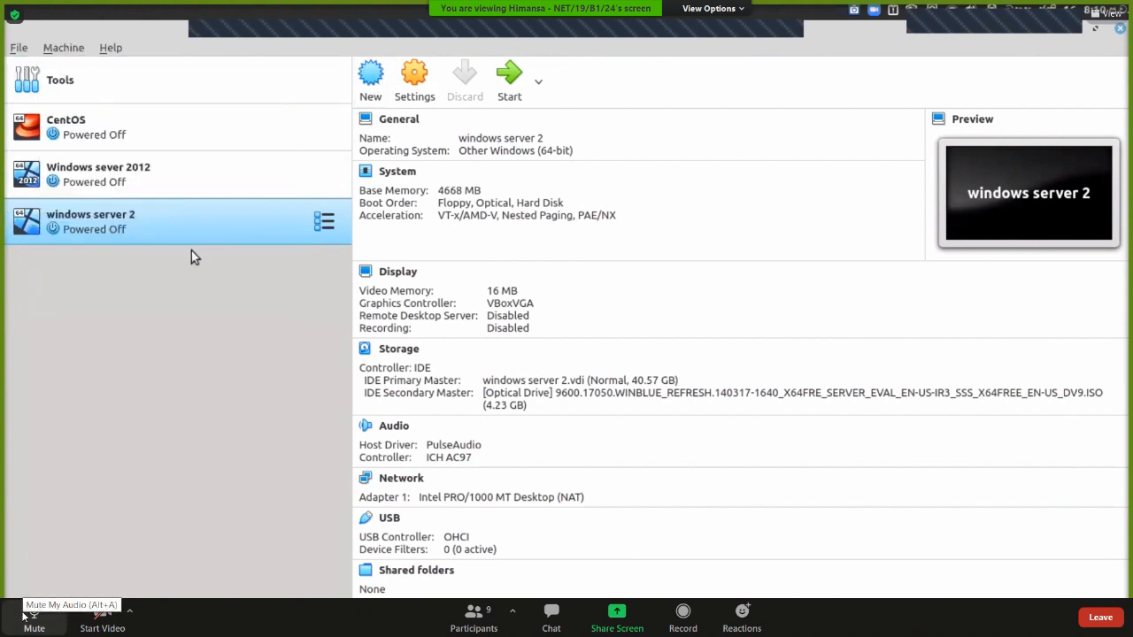
pyautogui.click(24, 615)
pyautogui.click(325, 225)
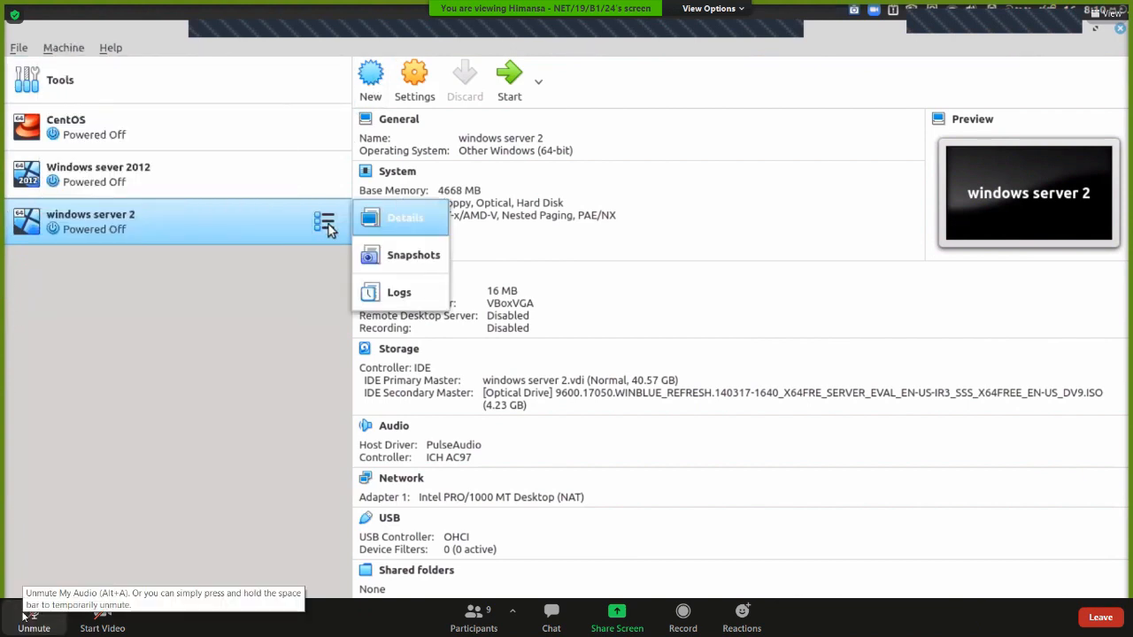
pyautogui.click(429, 79)
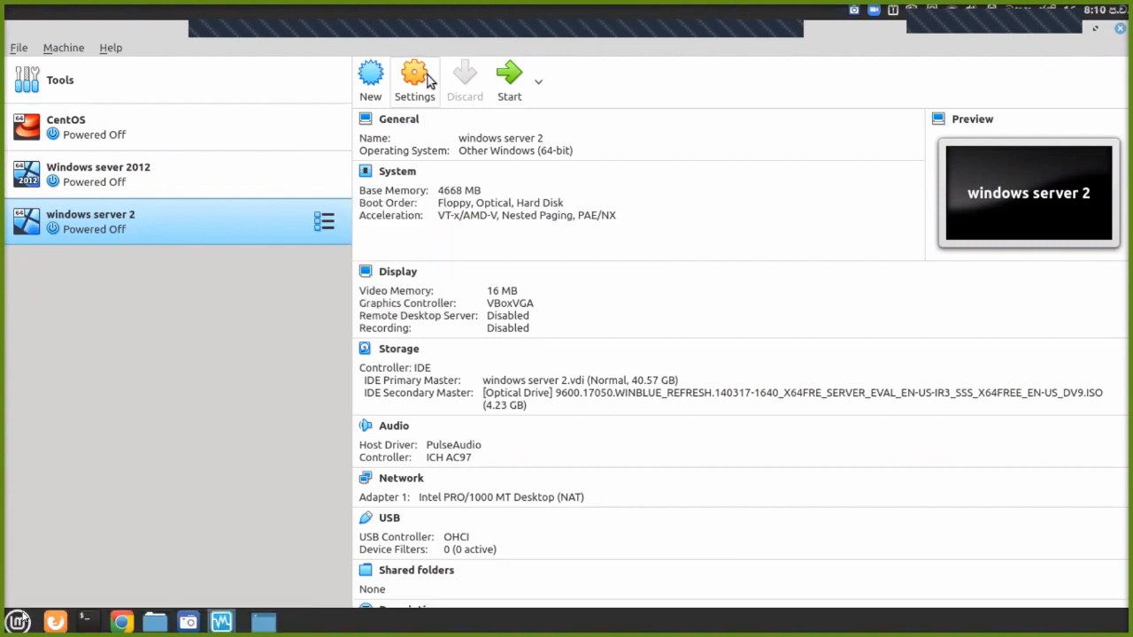
# Lower windows server 2's base memory to 2048 MB in System settings and save.
pyautogui.click(424, 79)
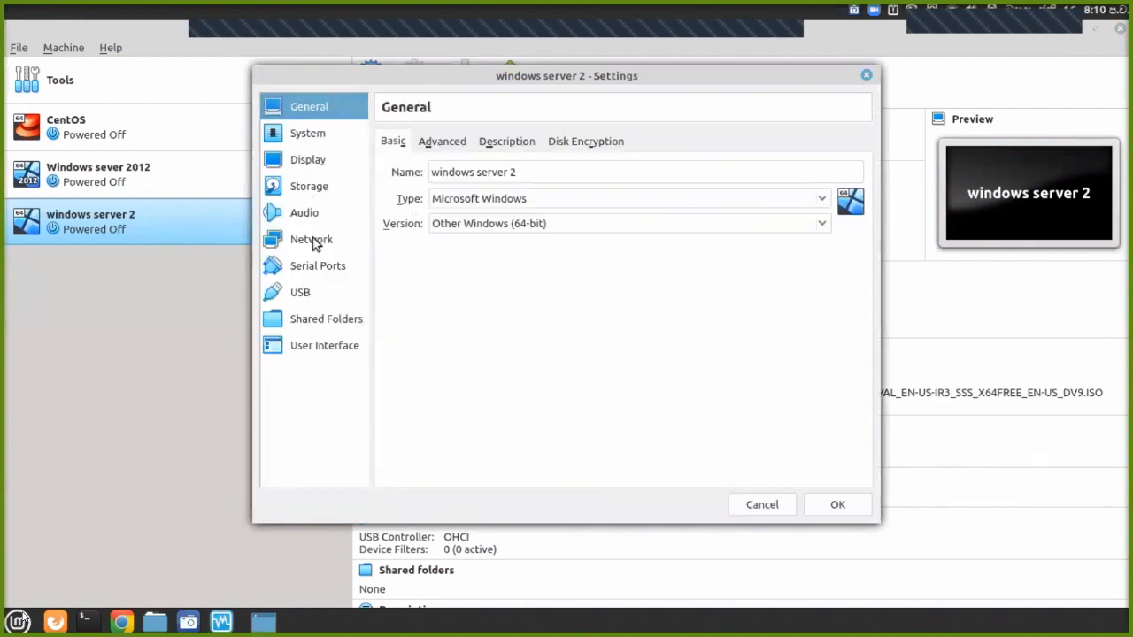
pyautogui.click(320, 194)
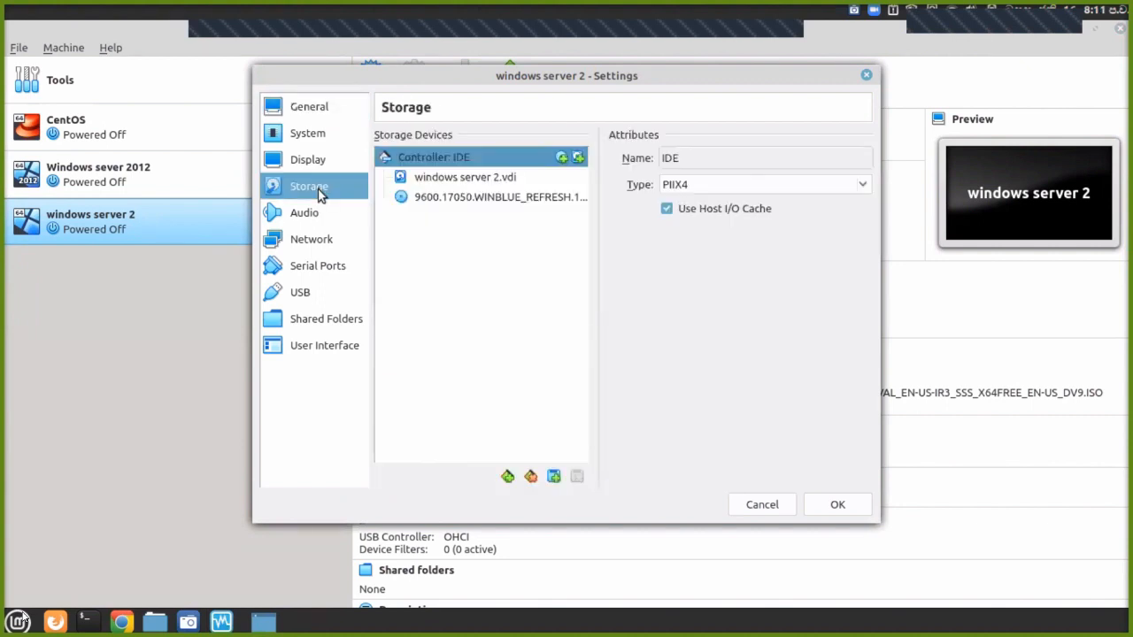
pyautogui.click(316, 141)
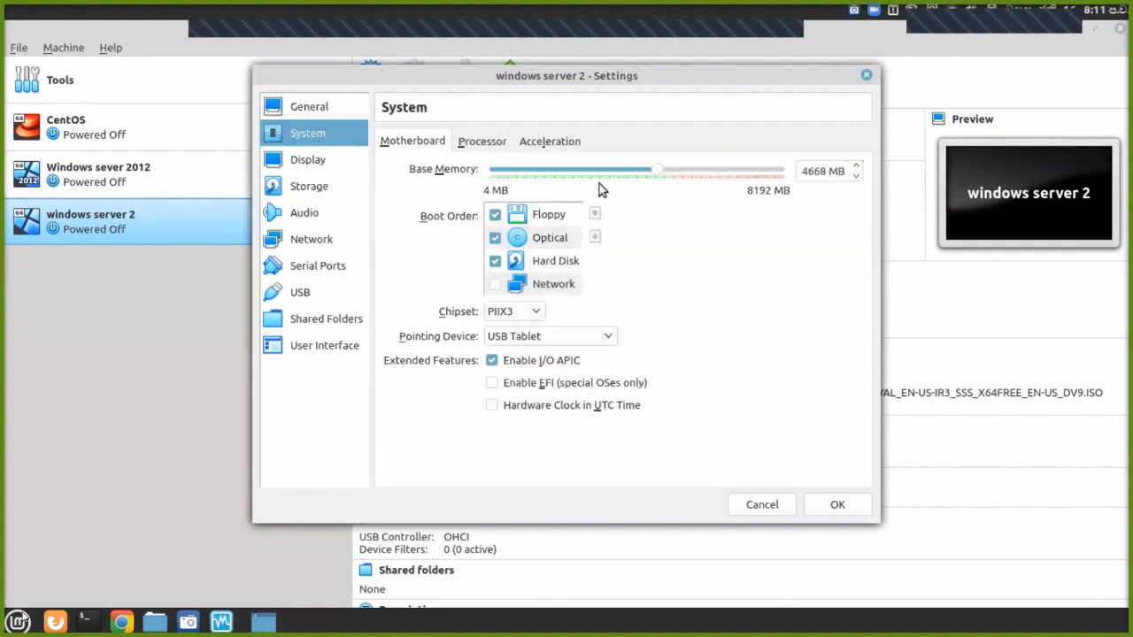
pyautogui.moveTo(658, 177); pyautogui.dragTo(562, 188)
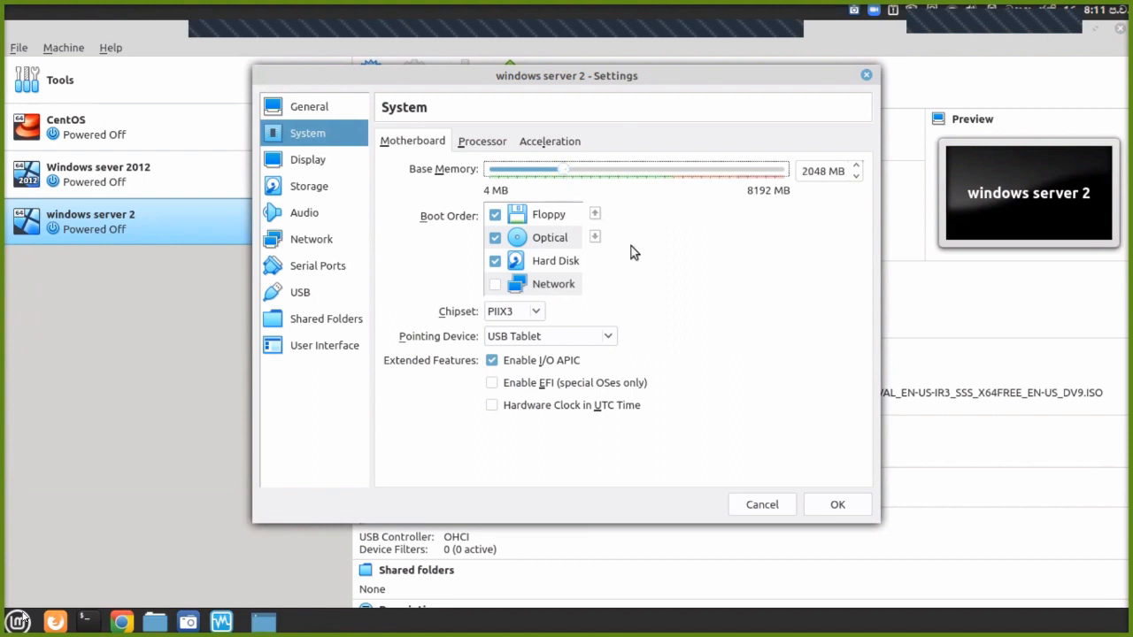
pyautogui.click(841, 503)
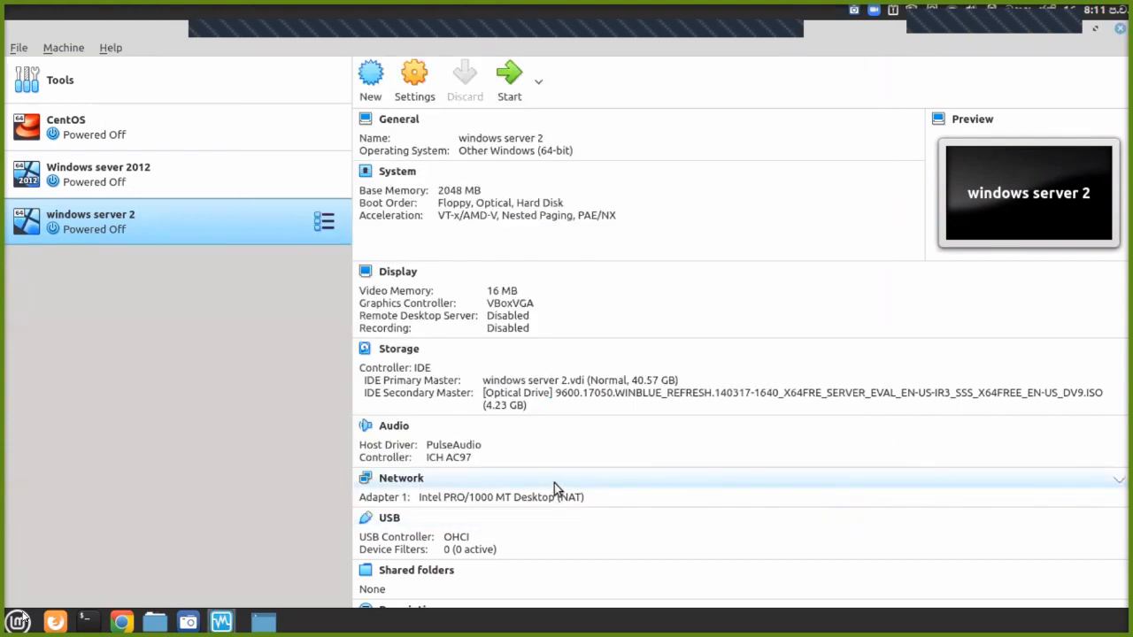
pyautogui.click(19, 620)
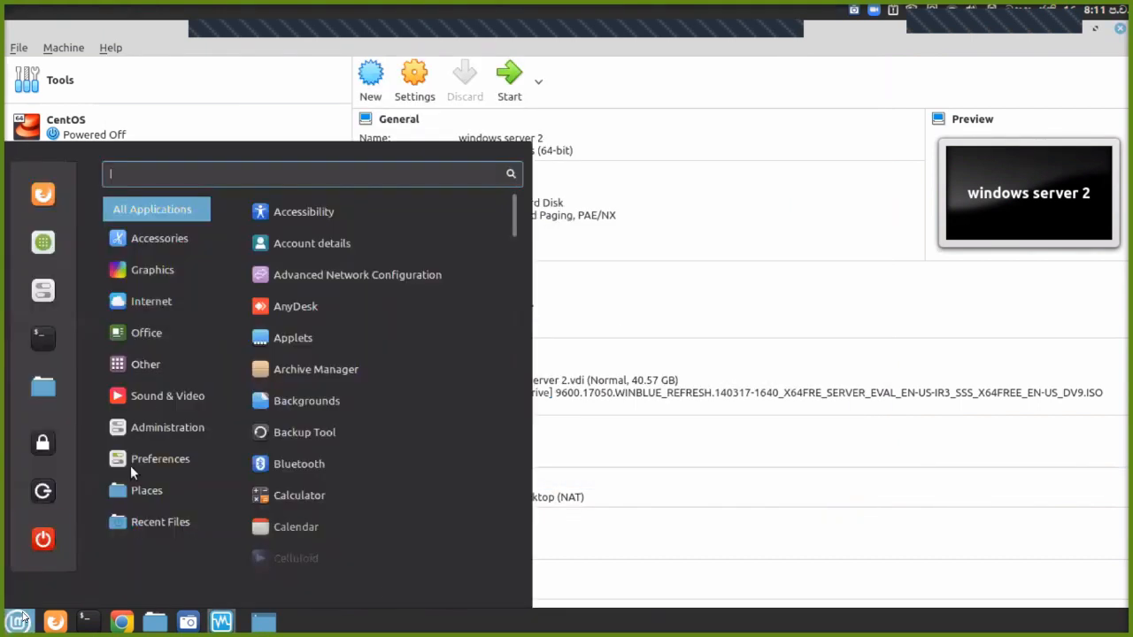
pyautogui.moveTo(150, 407)
pyautogui.write('sy')
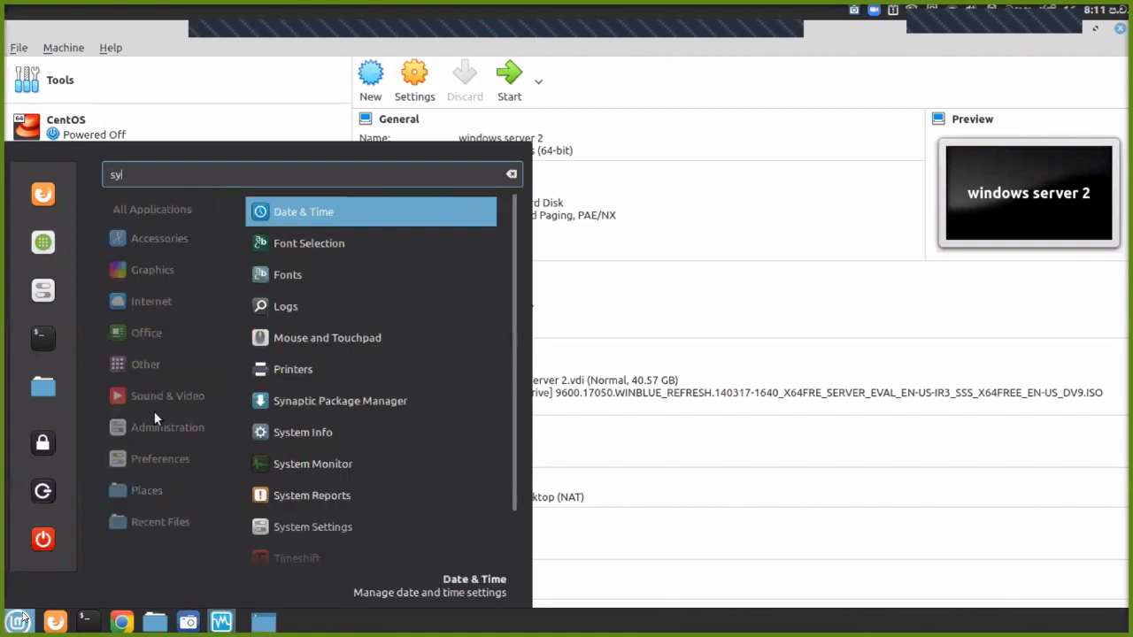
pyautogui.click(274, 460)
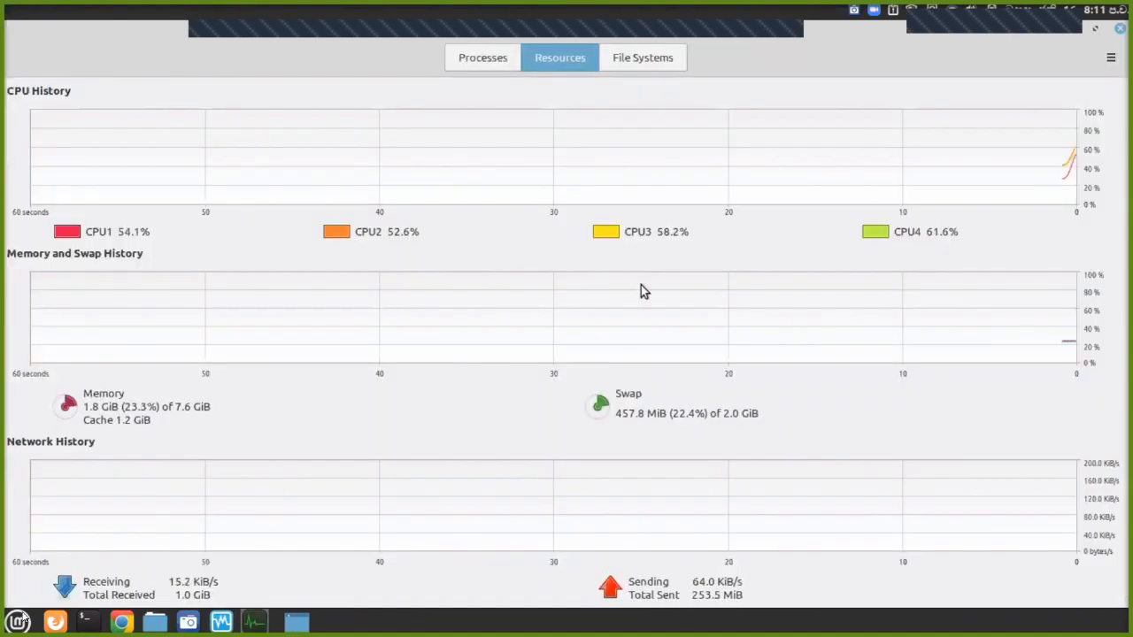
pyautogui.click(1120, 29)
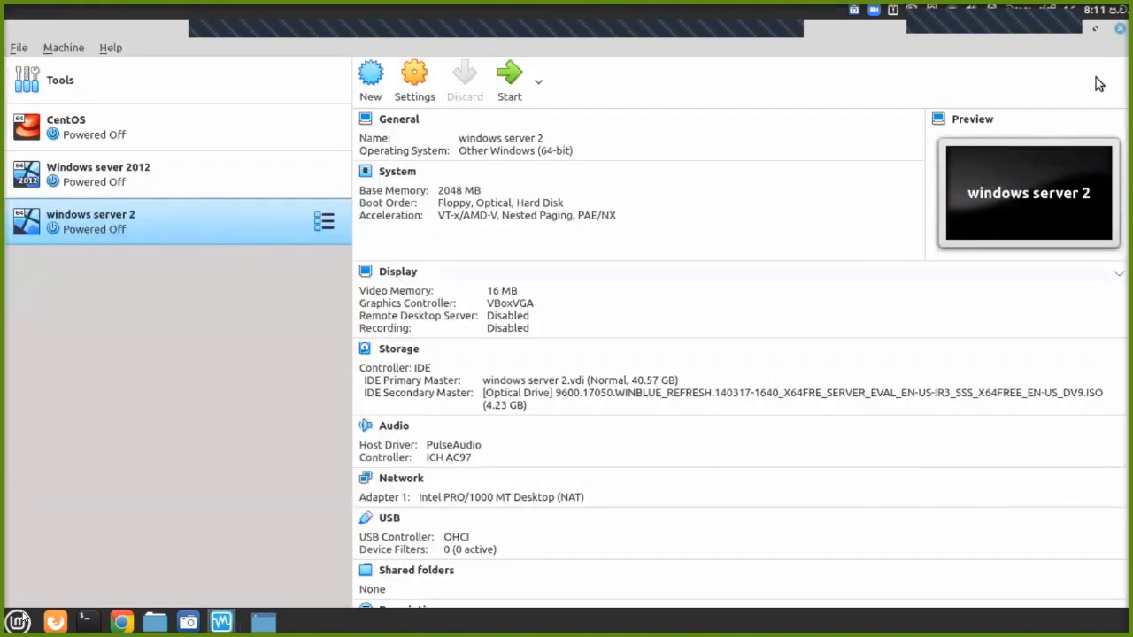
# Start a new Windows 7 (64-bit) machine named 'windows' with memory lowered to about 1300 MB.
pyautogui.click(371, 79)
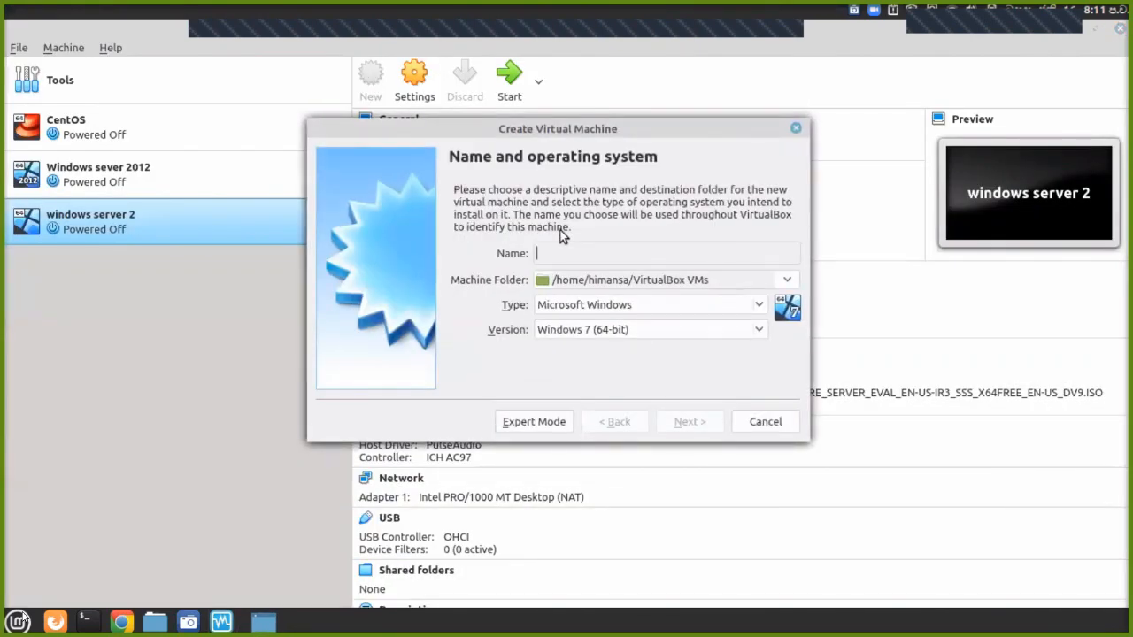
pyautogui.write('windows')
pyautogui.click(707, 421)
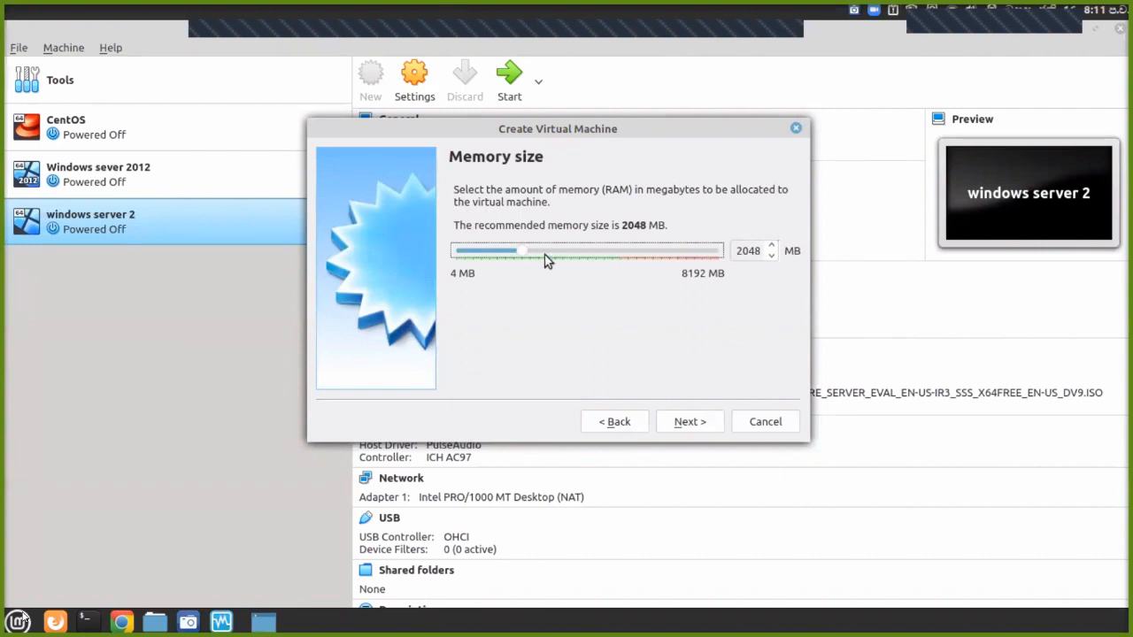
pyautogui.moveTo(528, 254); pyautogui.dragTo(508, 256)
pyautogui.moveTo(508, 264); pyautogui.dragTo(500, 269)
# Give it a new dynamically allocated 32 GB VDI hard disk, windows.vdi.
pyautogui.click(680, 424)
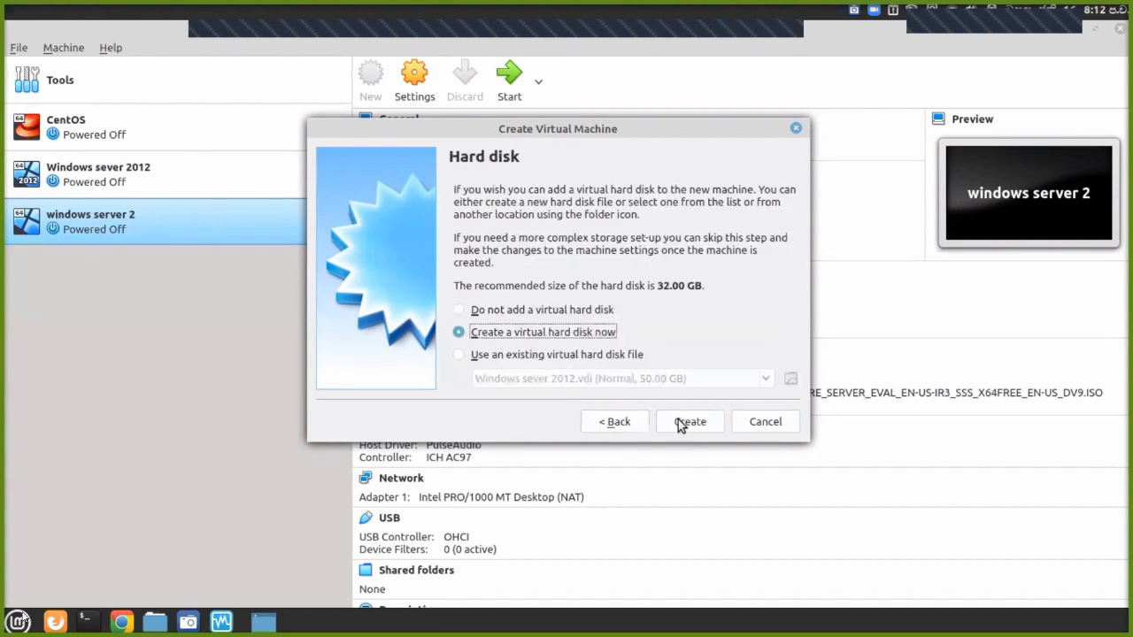
pyautogui.click(679, 424)
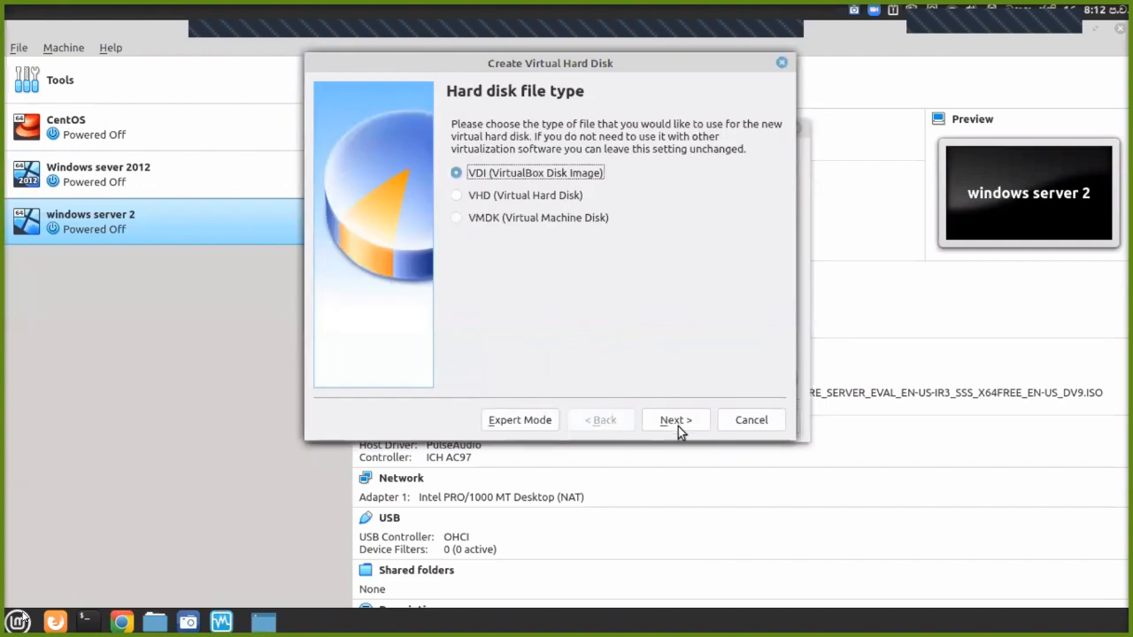
pyautogui.click(675, 423)
pyautogui.click(675, 422)
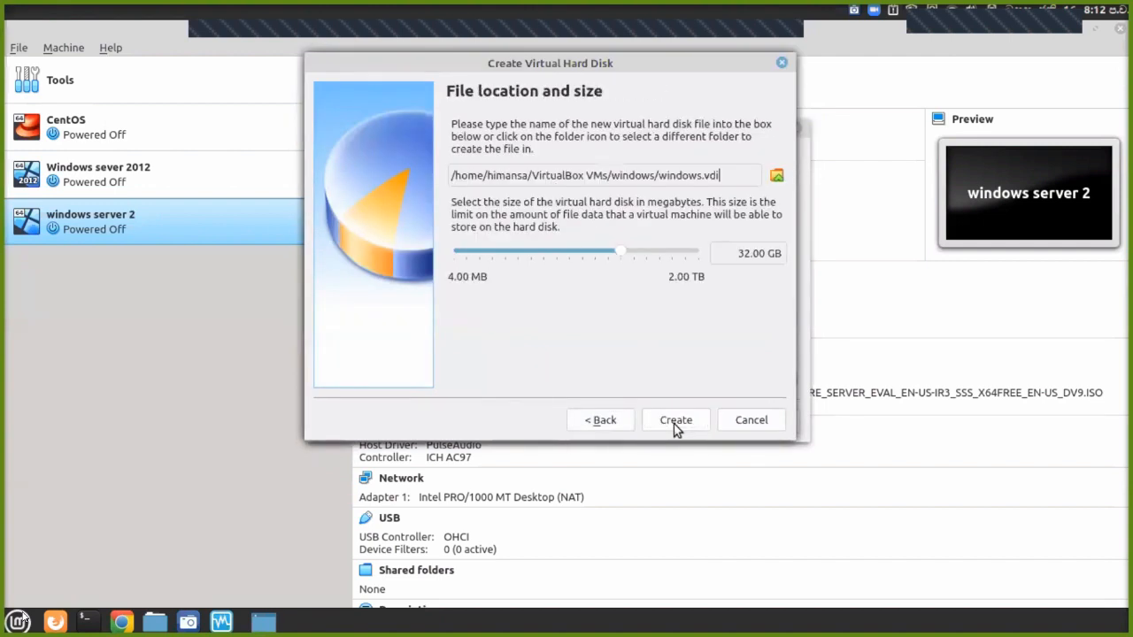
pyautogui.click(675, 423)
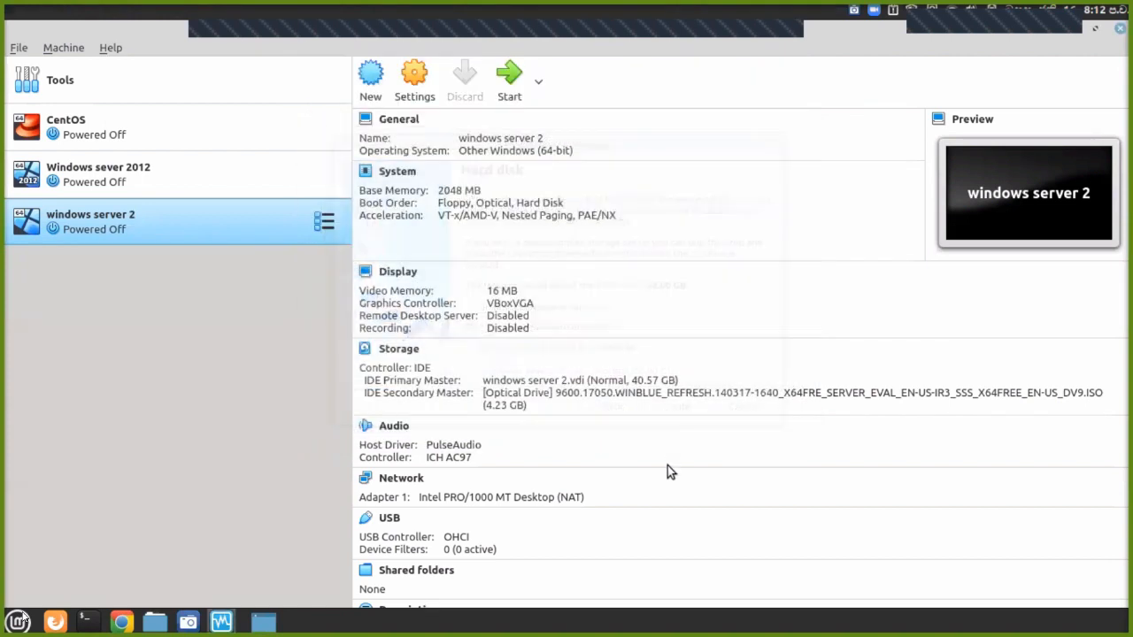
# Start the windows VM and browse to the mounted external drive for a start-up disk image.
pyautogui.click(504, 99)
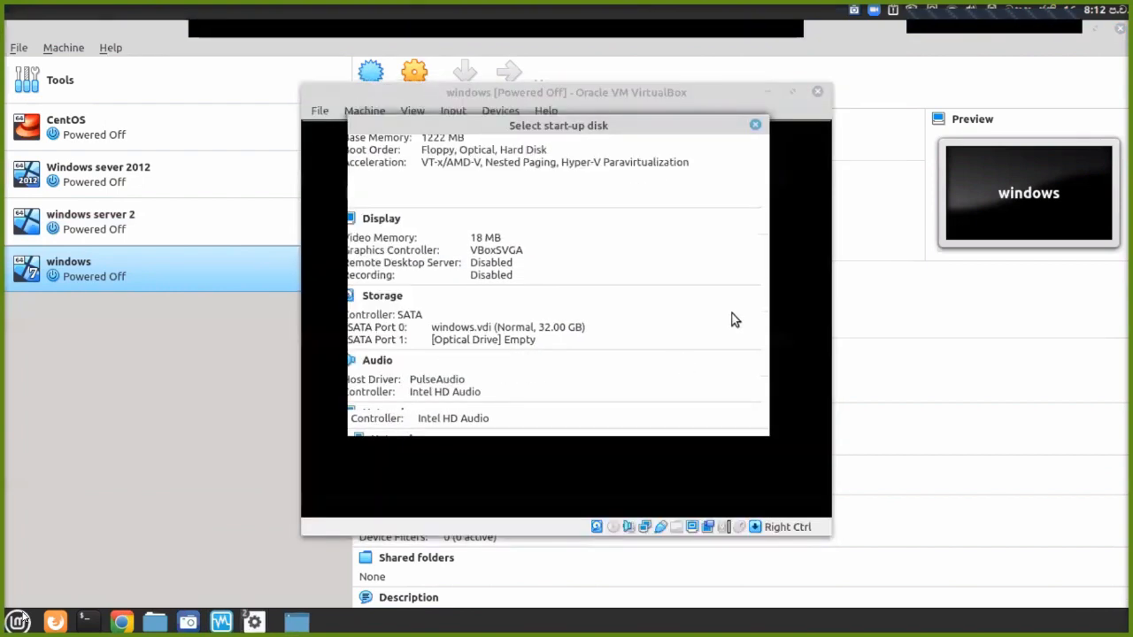
pyautogui.click(748, 313)
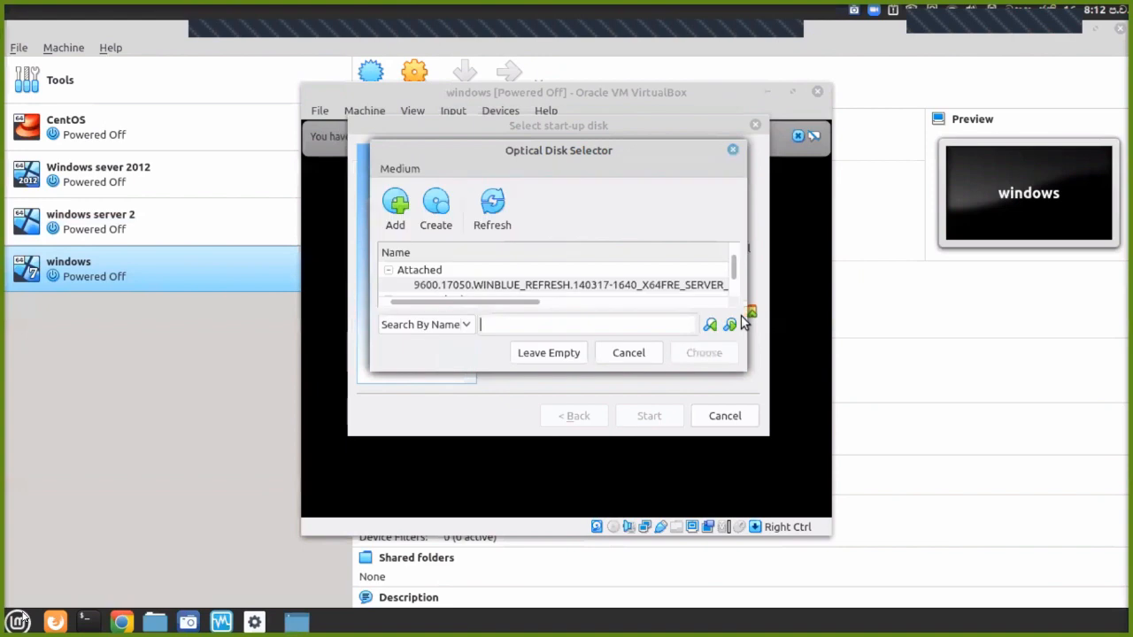
pyautogui.click(393, 208)
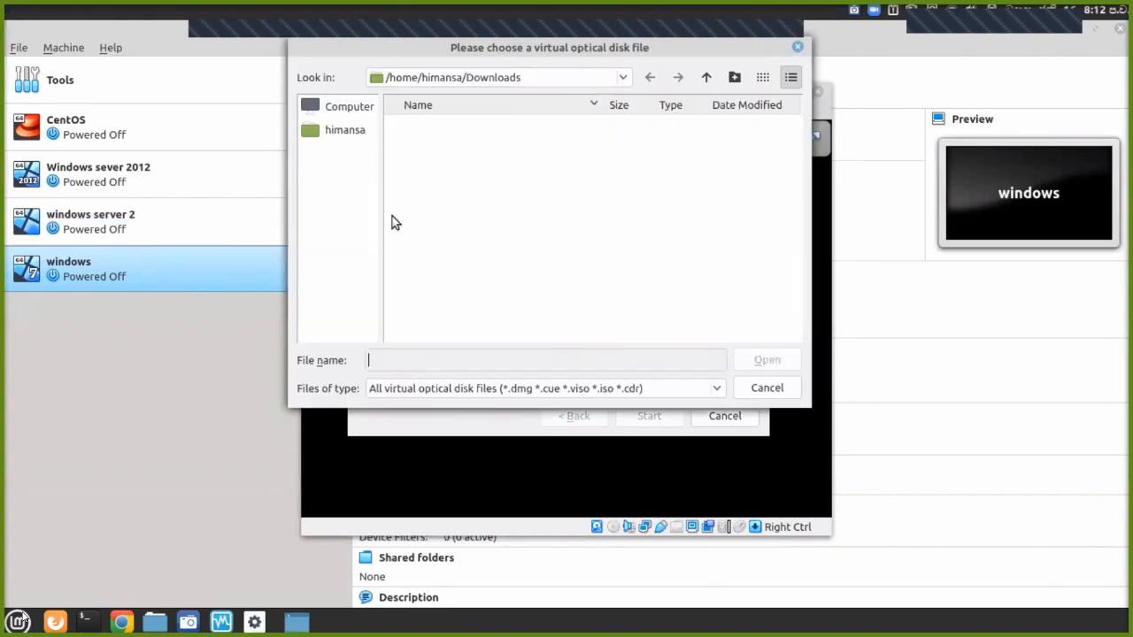
pyautogui.click(339, 110)
pyautogui.doubleClick(389, 130)
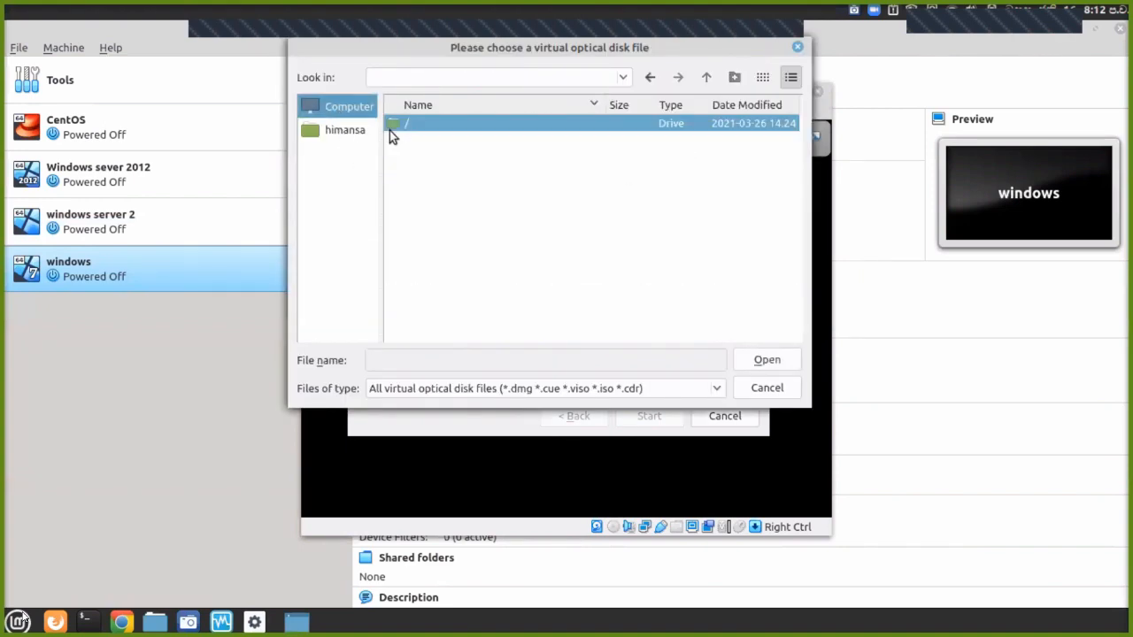
pyautogui.scroll(-1, 414, 209)
pyautogui.doubleClick(416, 223)
pyautogui.doubleClick(412, 128)
pyautogui.doubleClick(412, 128)
# Choose the Windows 7 SP1 ISO from Software/OS as the start-up disk and boot.
pyautogui.scroll(-3, 419, 186)
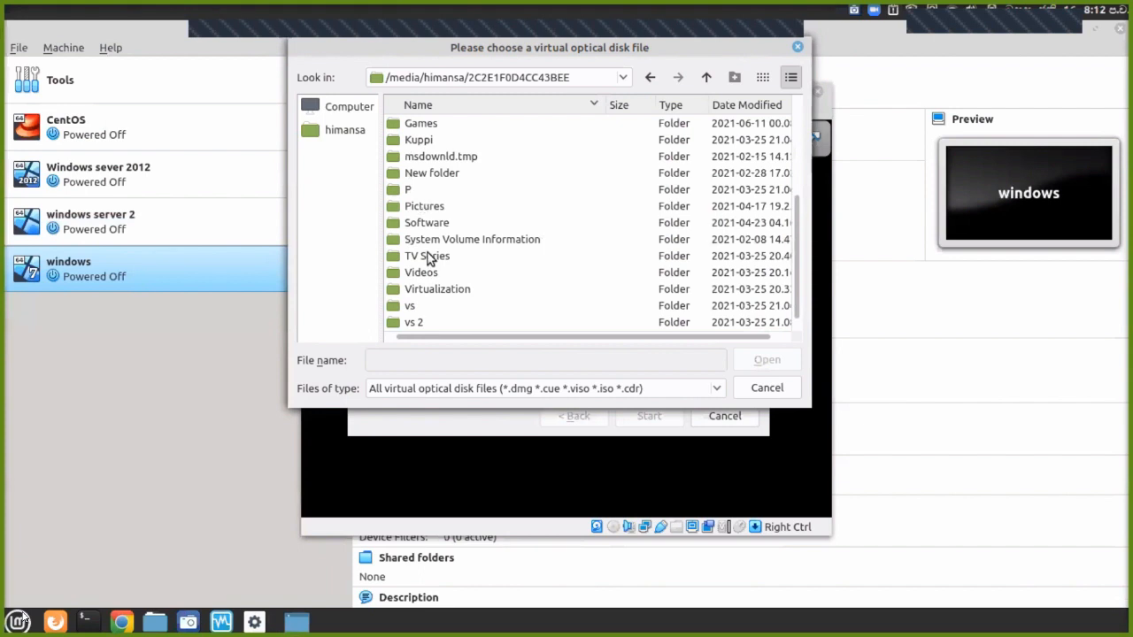
pyautogui.scroll(2, 430, 264)
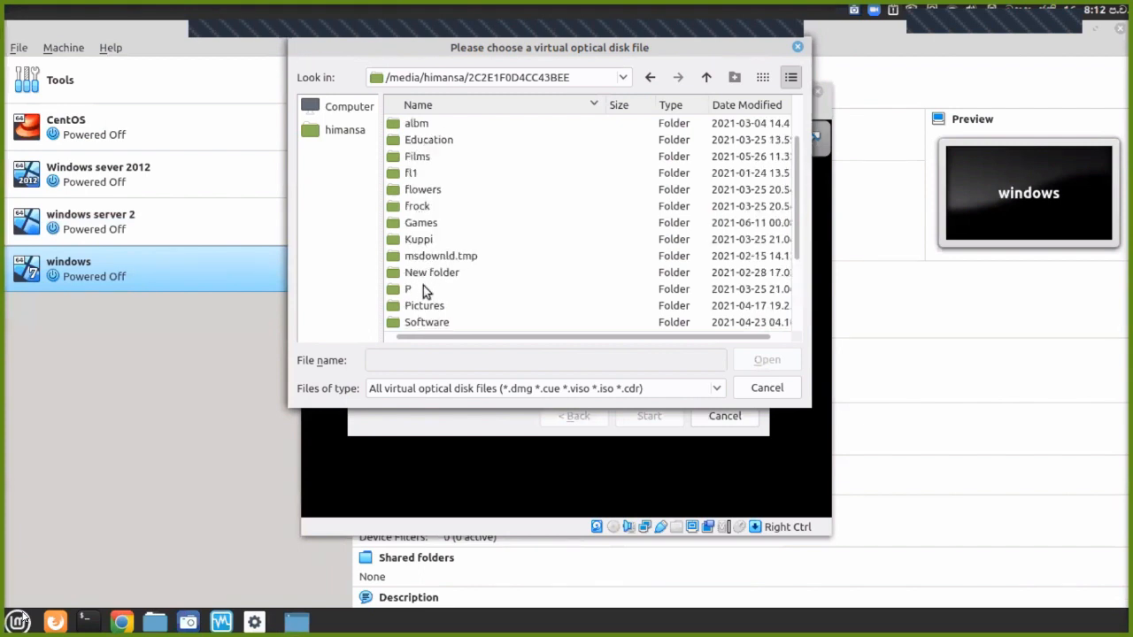
pyautogui.doubleClick(427, 323)
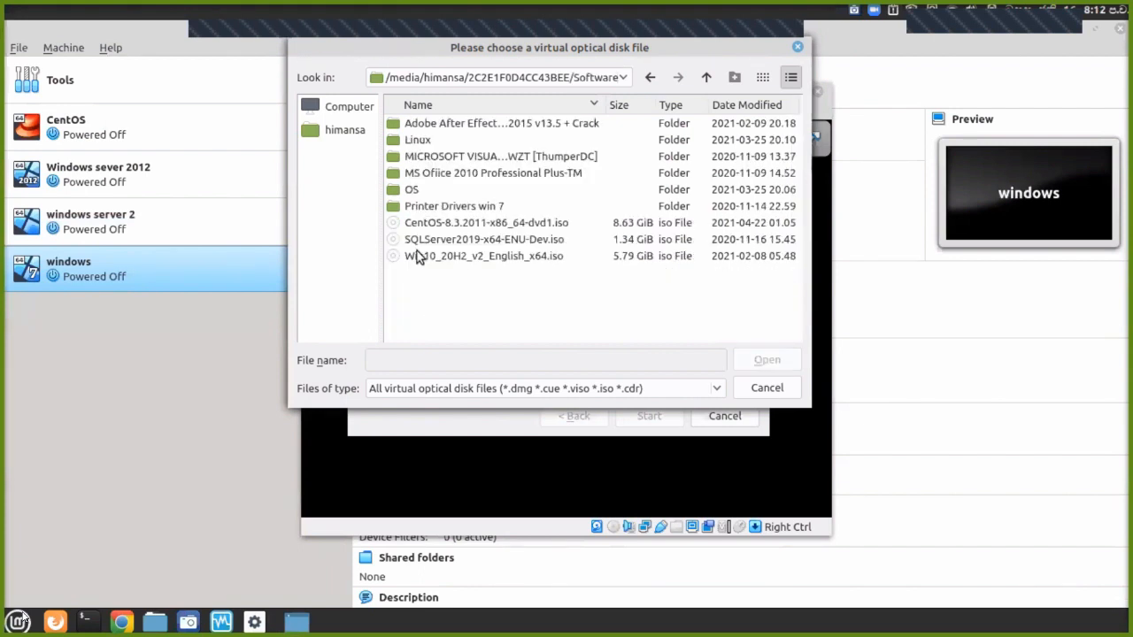
pyautogui.doubleClick(420, 192)
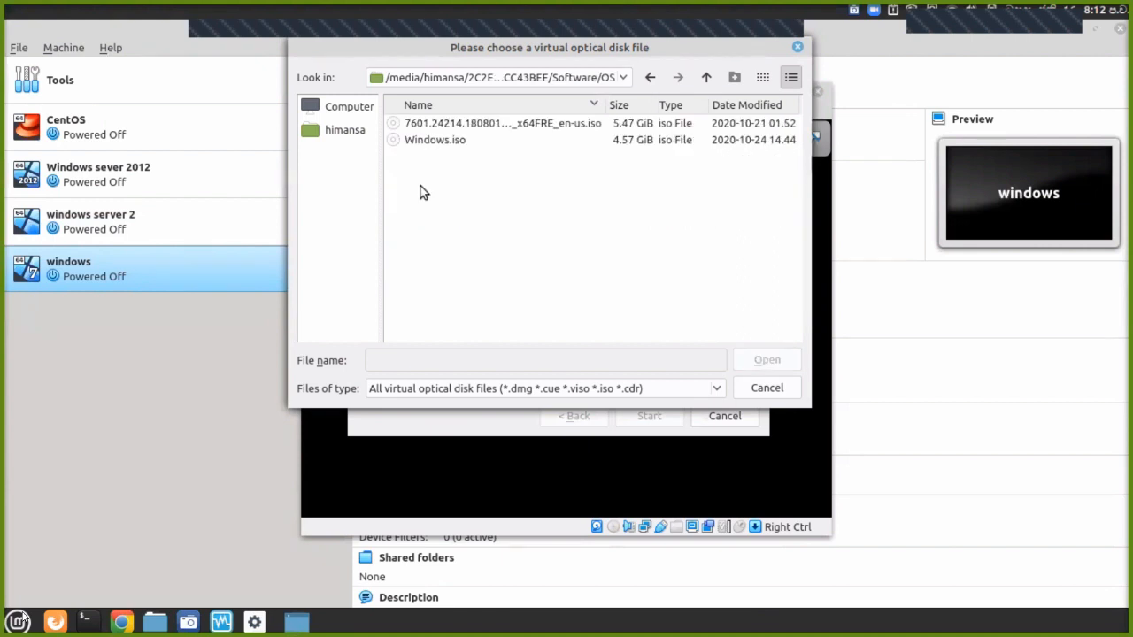
pyautogui.click(444, 123)
pyautogui.click(767, 361)
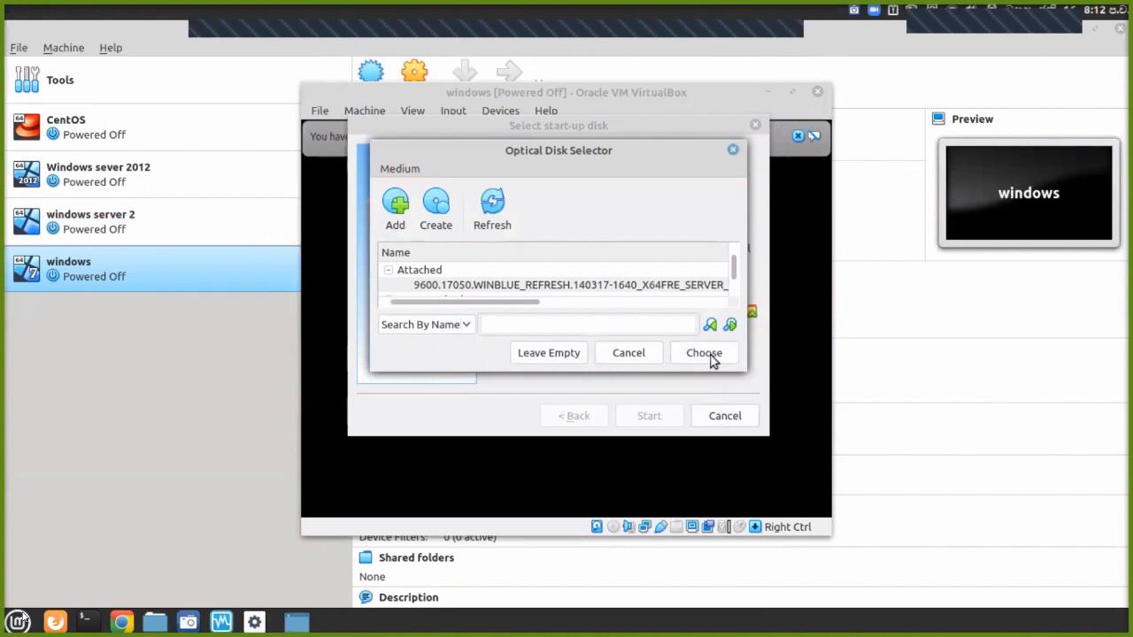
pyautogui.click(708, 353)
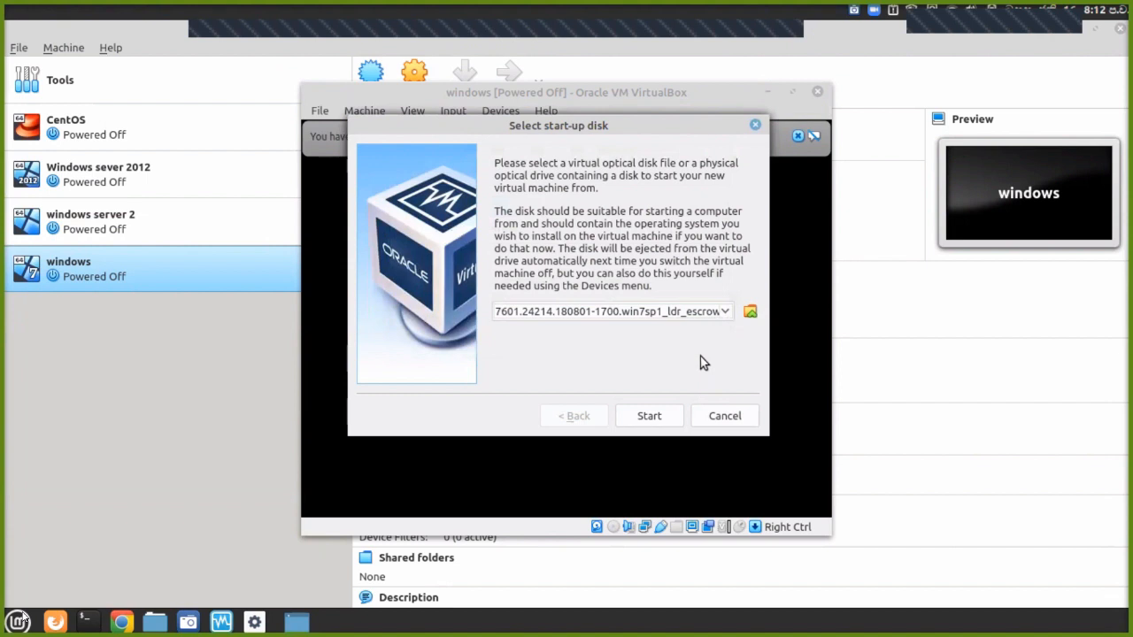
pyautogui.click(661, 414)
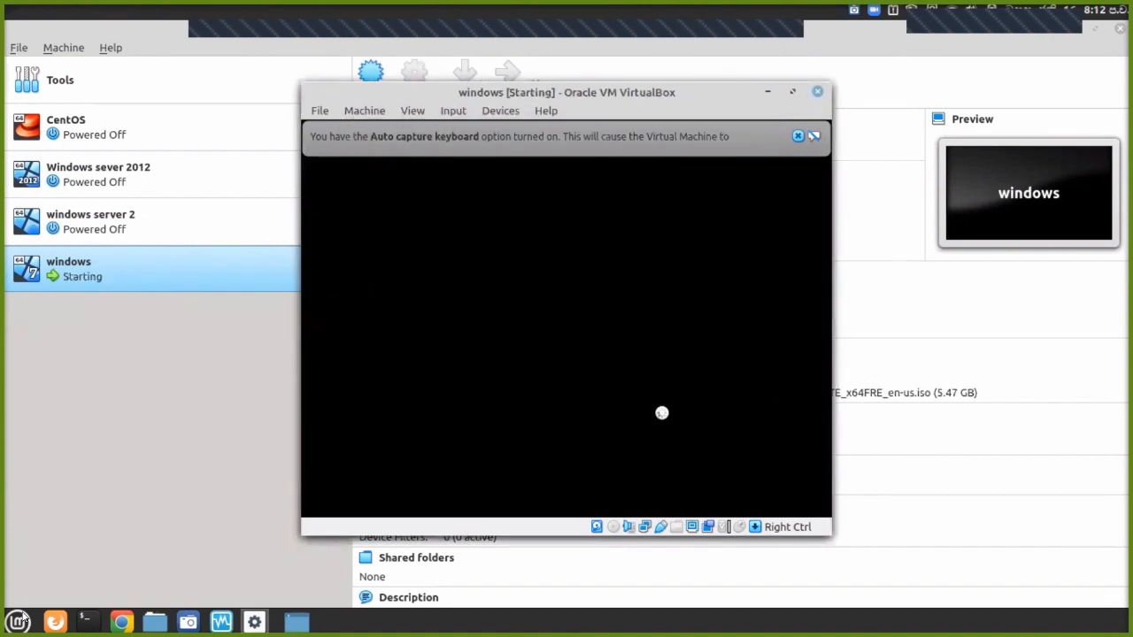
# Keep the default language and keyboard settings and begin the Windows 7 installation.
pyautogui.click(796, 137)
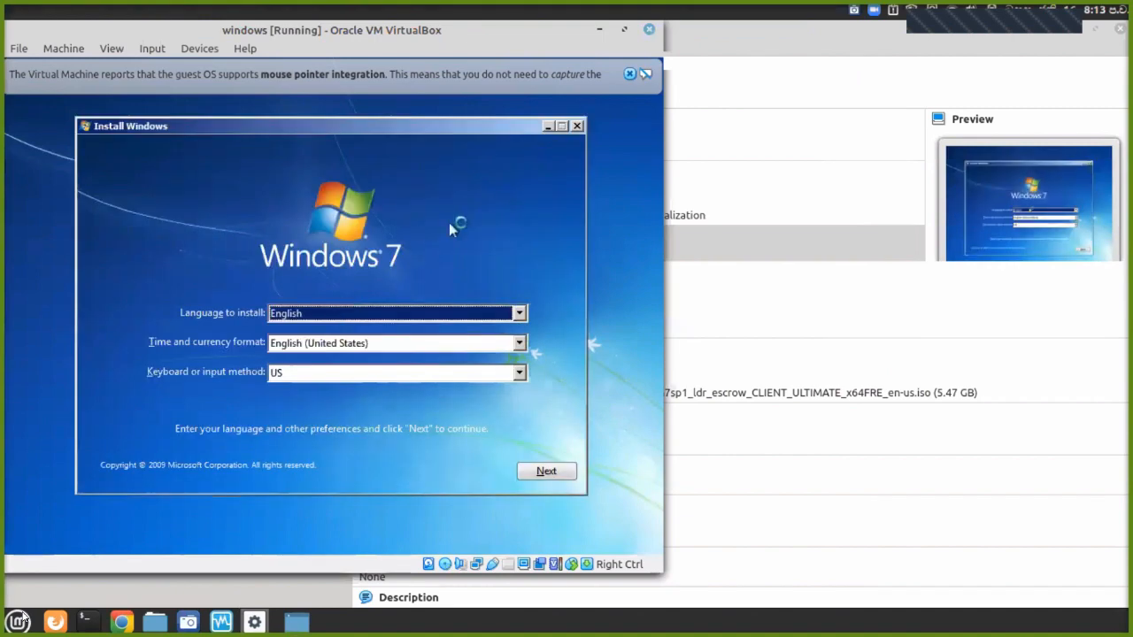
pyautogui.click(550, 474)
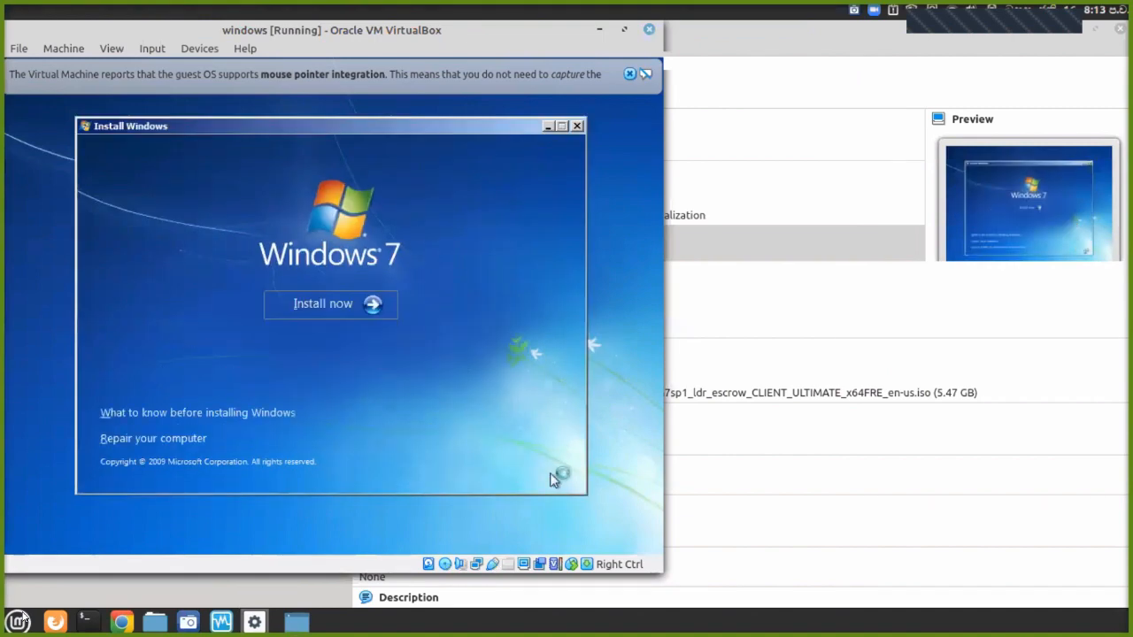
pyautogui.click(340, 309)
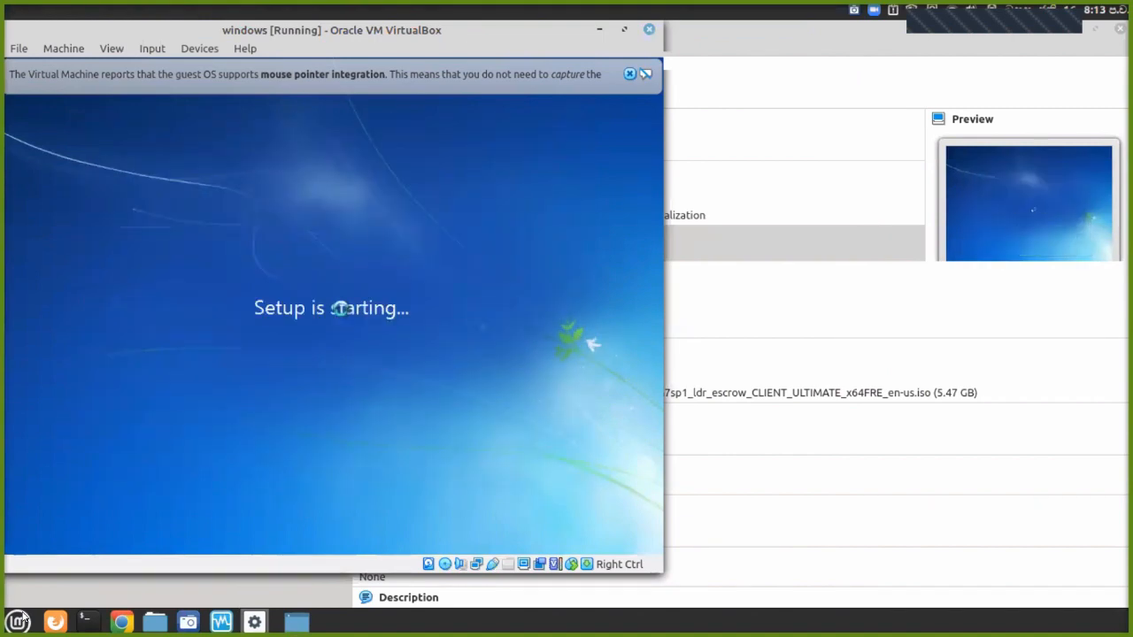
pyautogui.moveTo(292, 29); pyautogui.dragTo(597, 83)
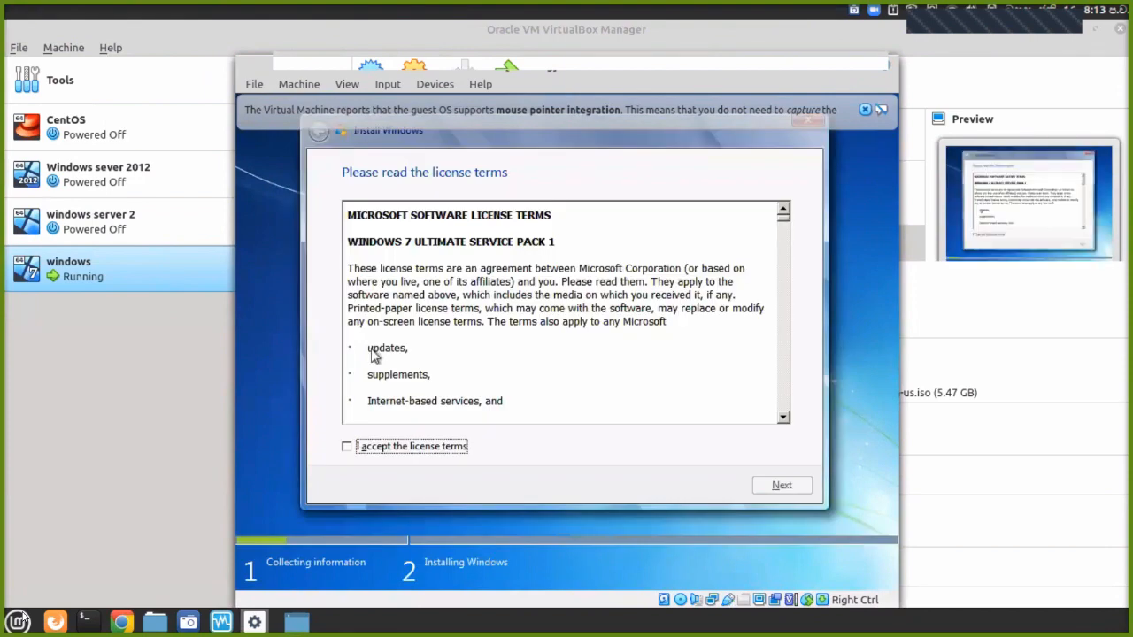
# Accept the license and run a Custom install onto the unallocated 32 GB Disk 0.
pyautogui.click(372, 447)
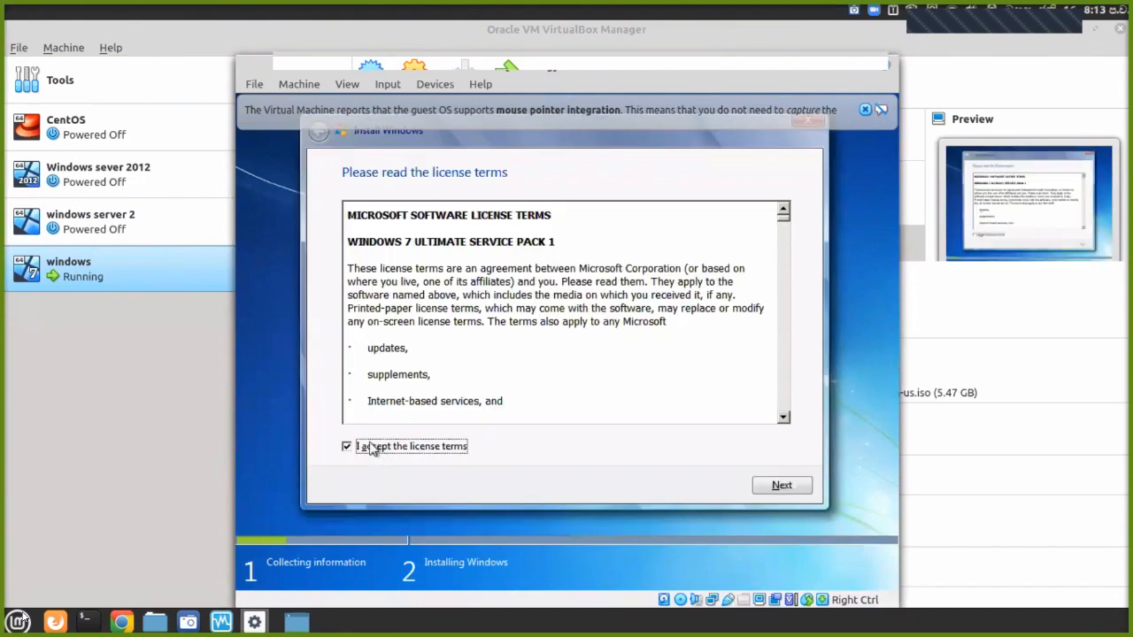
pyautogui.click(780, 490)
pyautogui.click(697, 374)
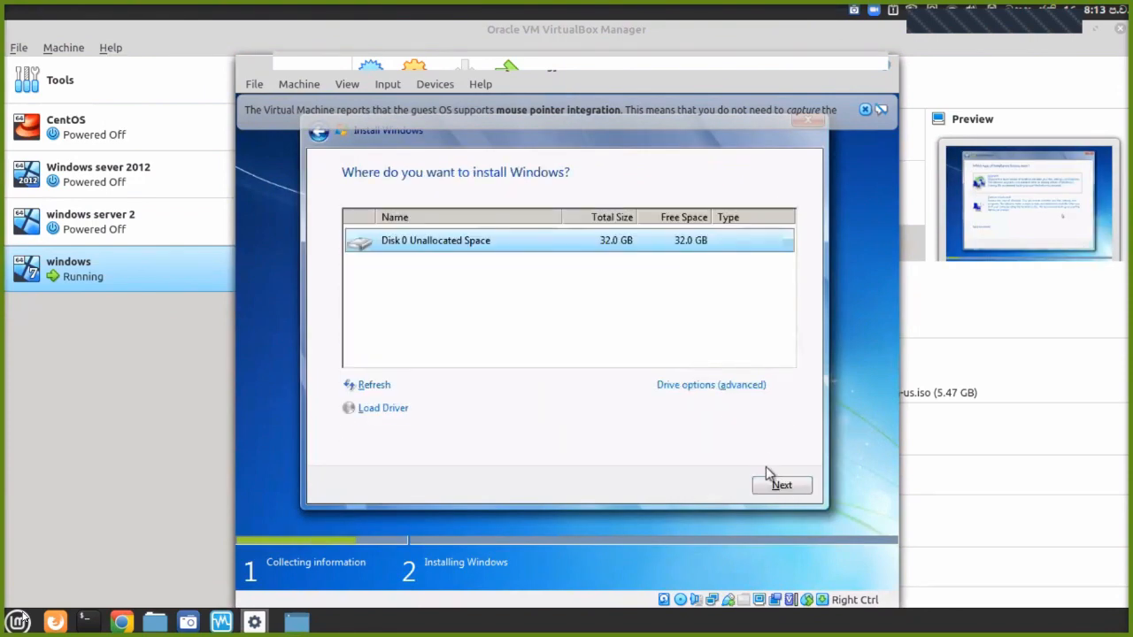
pyautogui.click(779, 486)
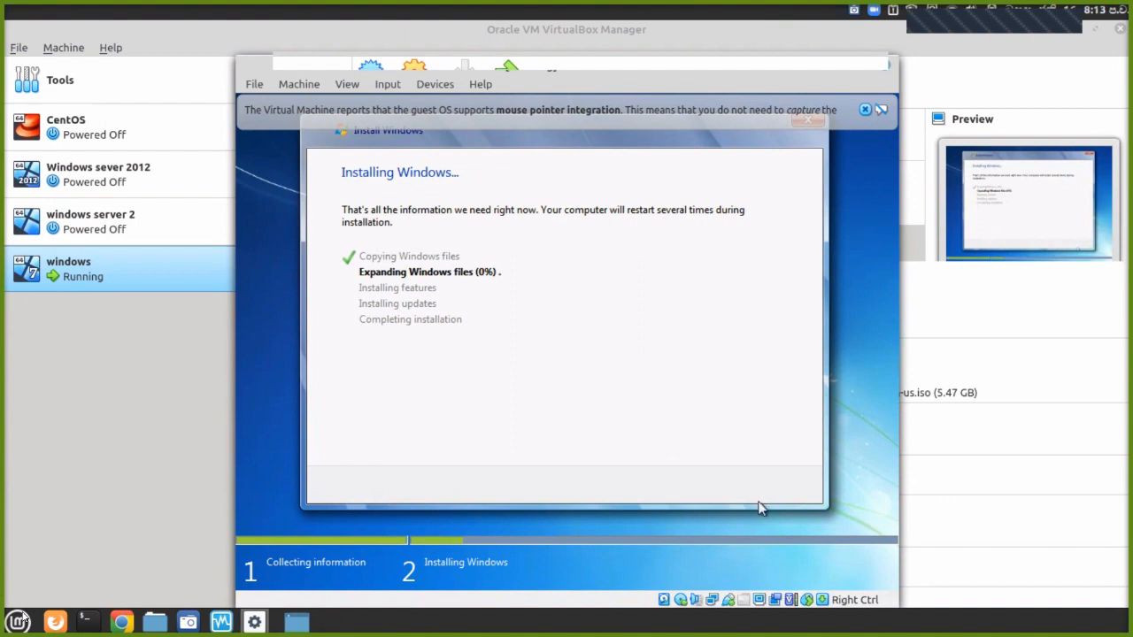
# Dismiss the pointer notice, bring up the Manager, and search the apps menu for 'sys'.
pyautogui.click(865, 108)
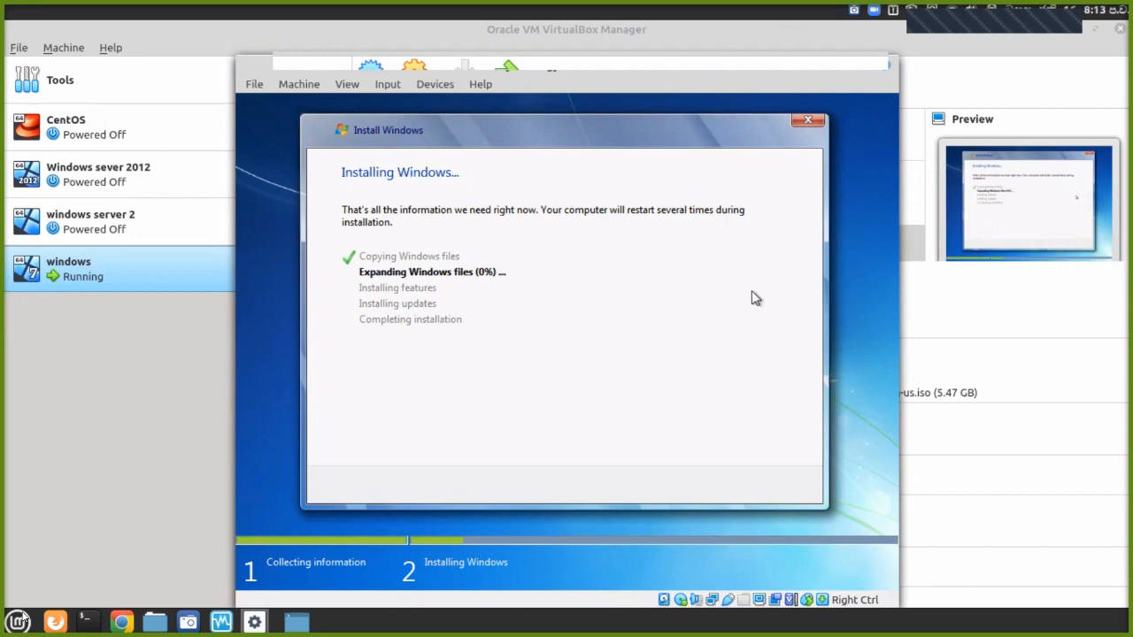
pyautogui.click(33, 570)
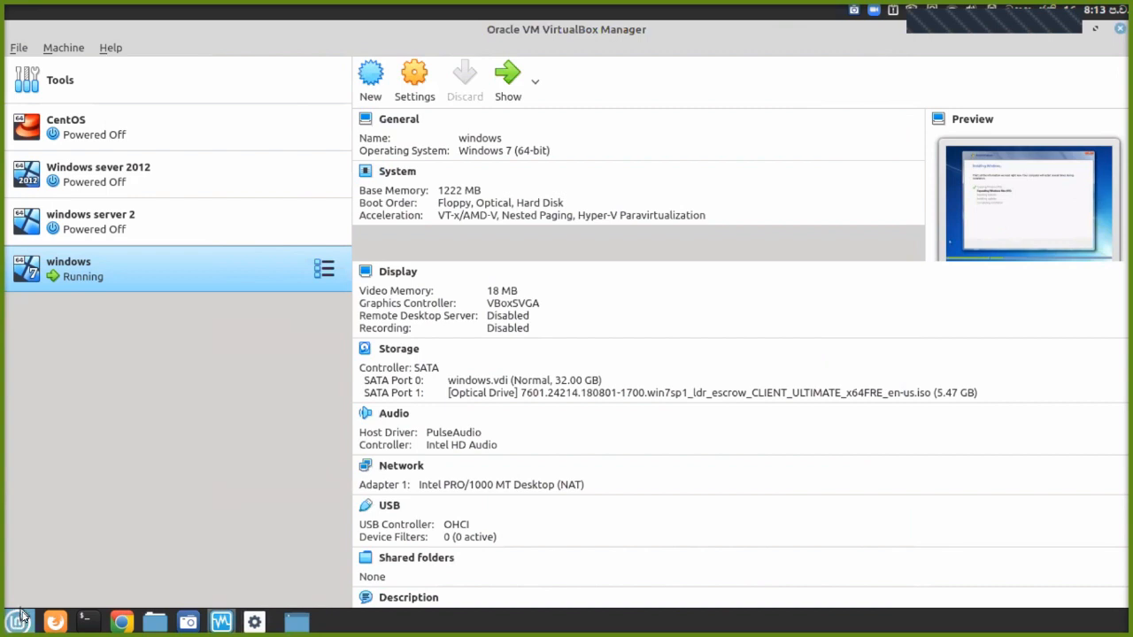
pyautogui.click(19, 619)
pyautogui.write('s')
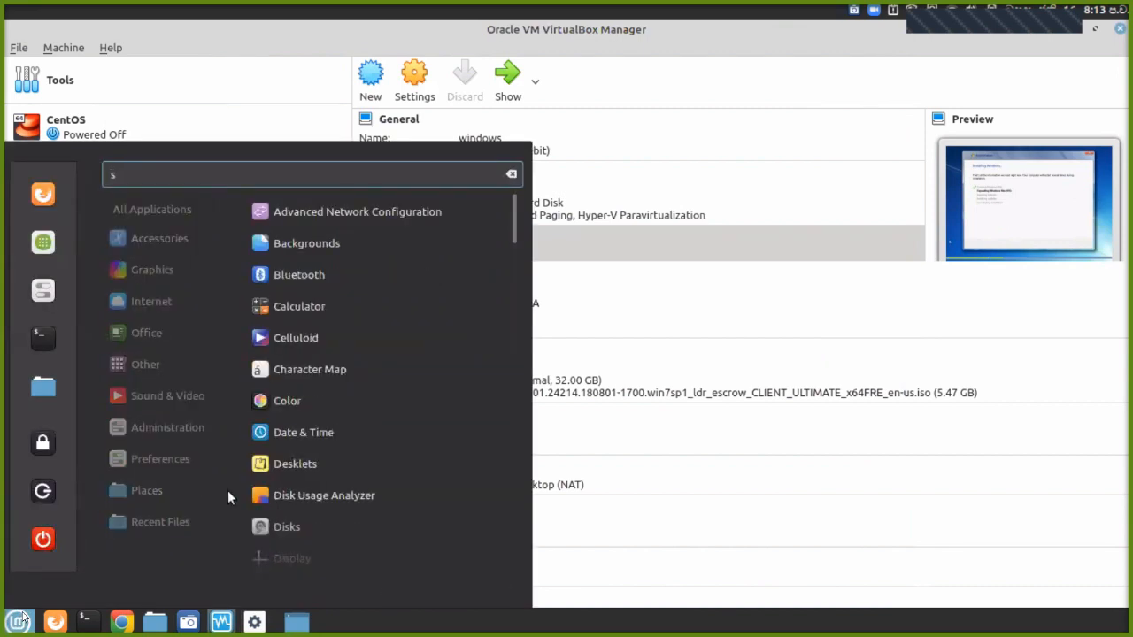
pyautogui.write('ys')
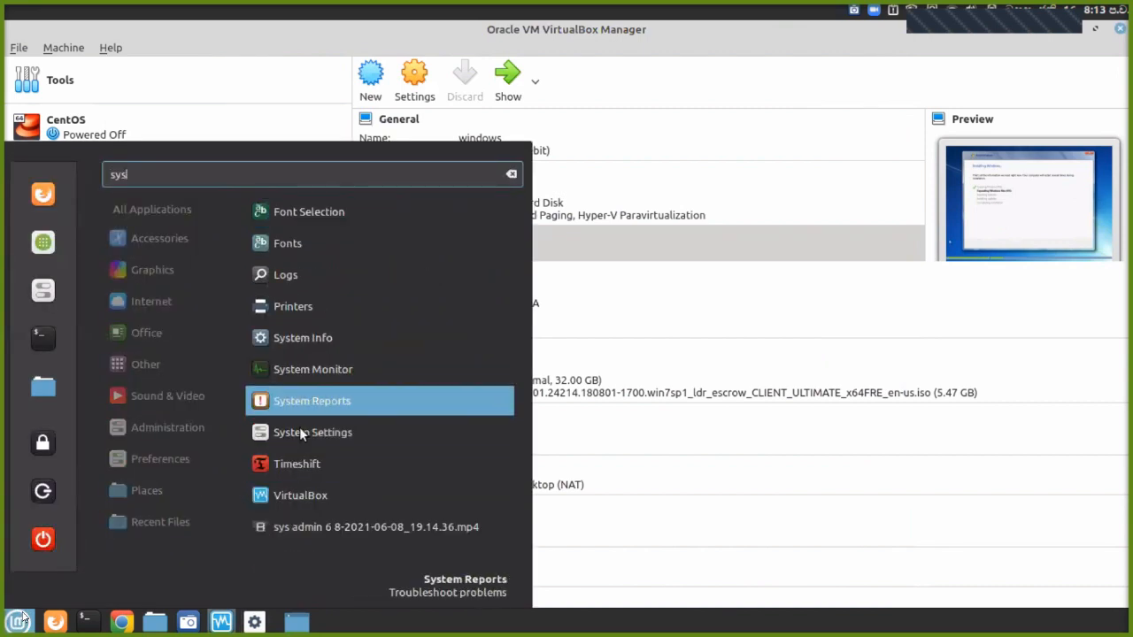
pyautogui.press('Escape')
pyautogui.click(19, 619)
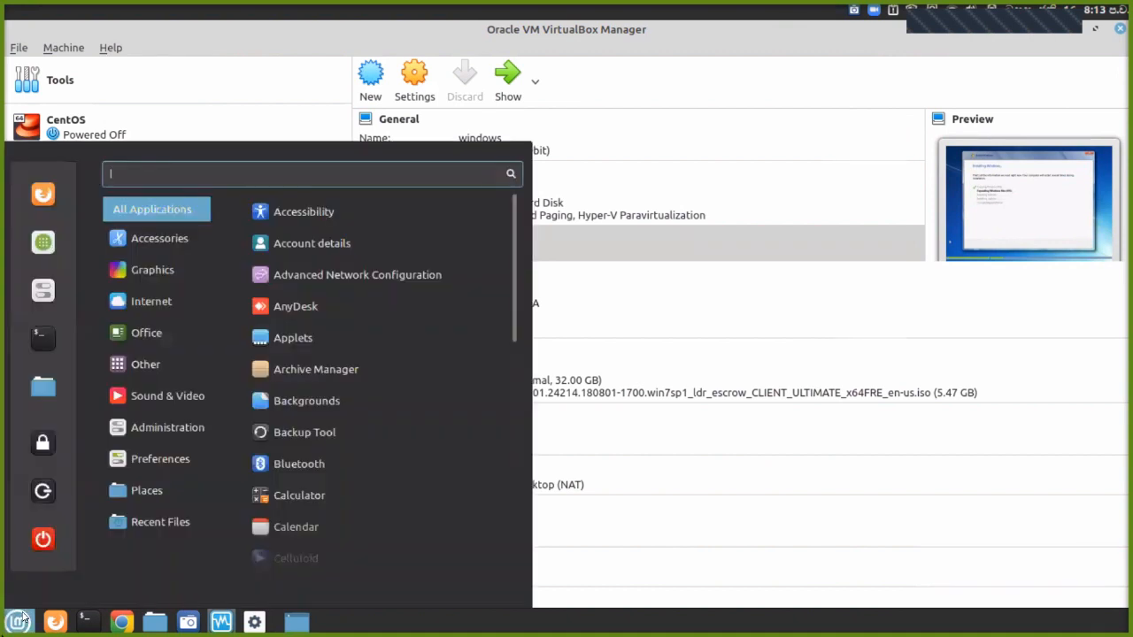
pyautogui.moveTo(174, 426)
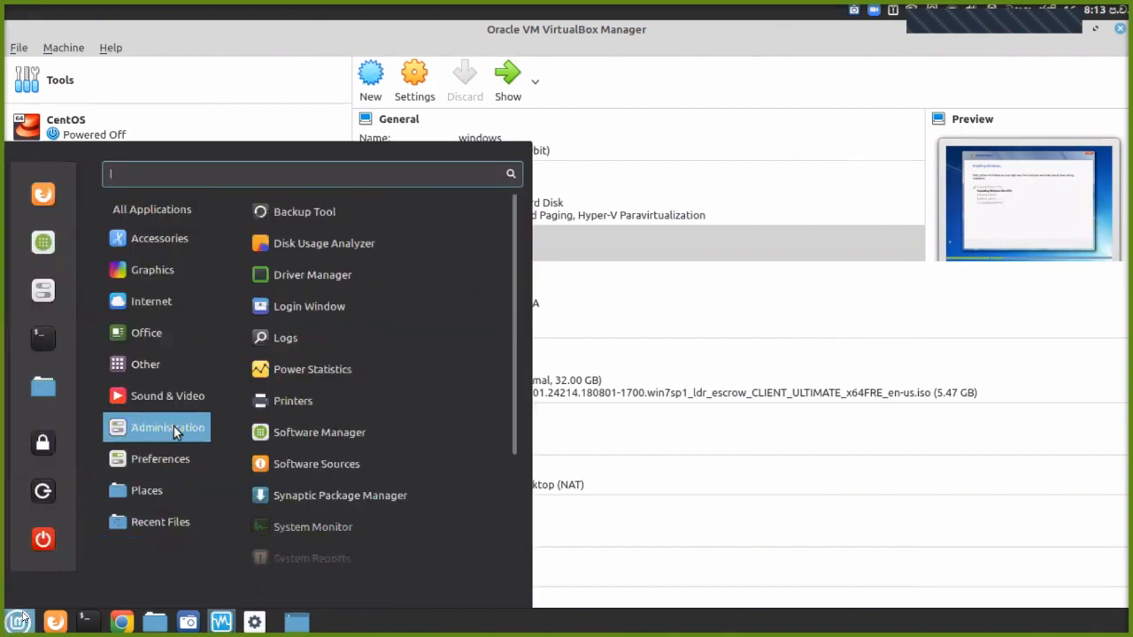
pyautogui.click(268, 521)
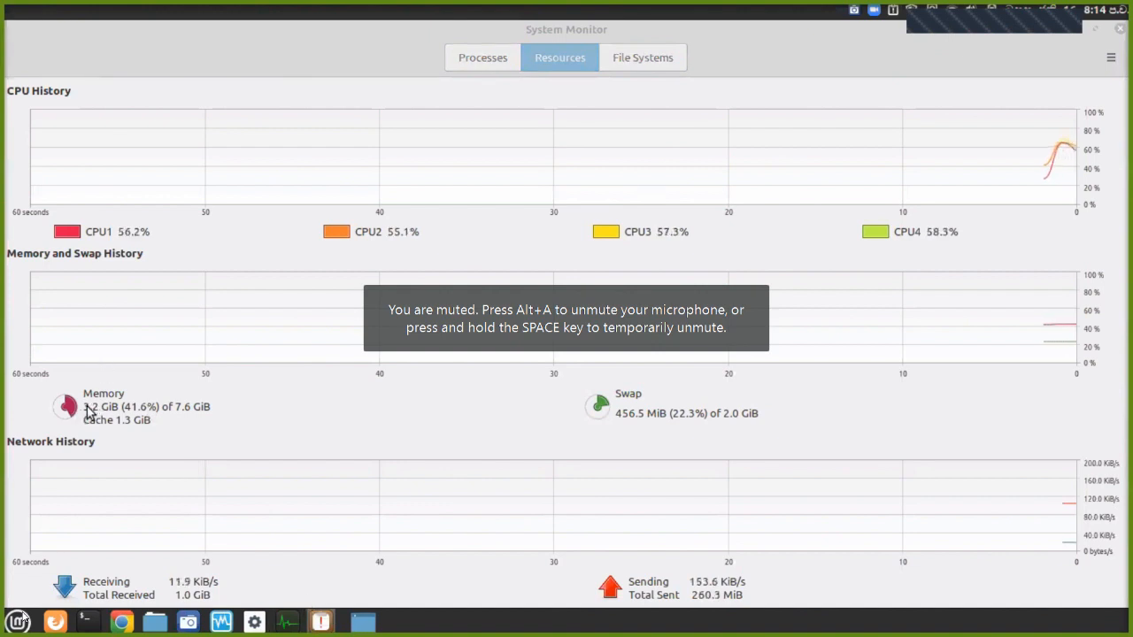
pyautogui.click(1119, 29)
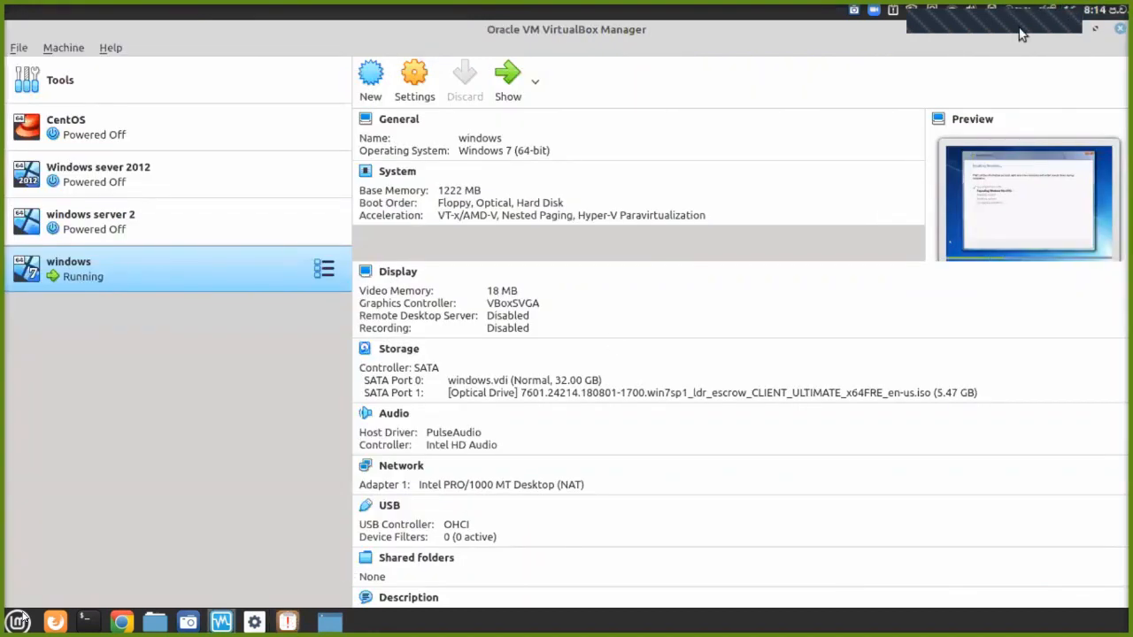
# Minimize the Manager, dismiss System Reports, and show the windows VM full-screen.
pyautogui.click(1069, 26)
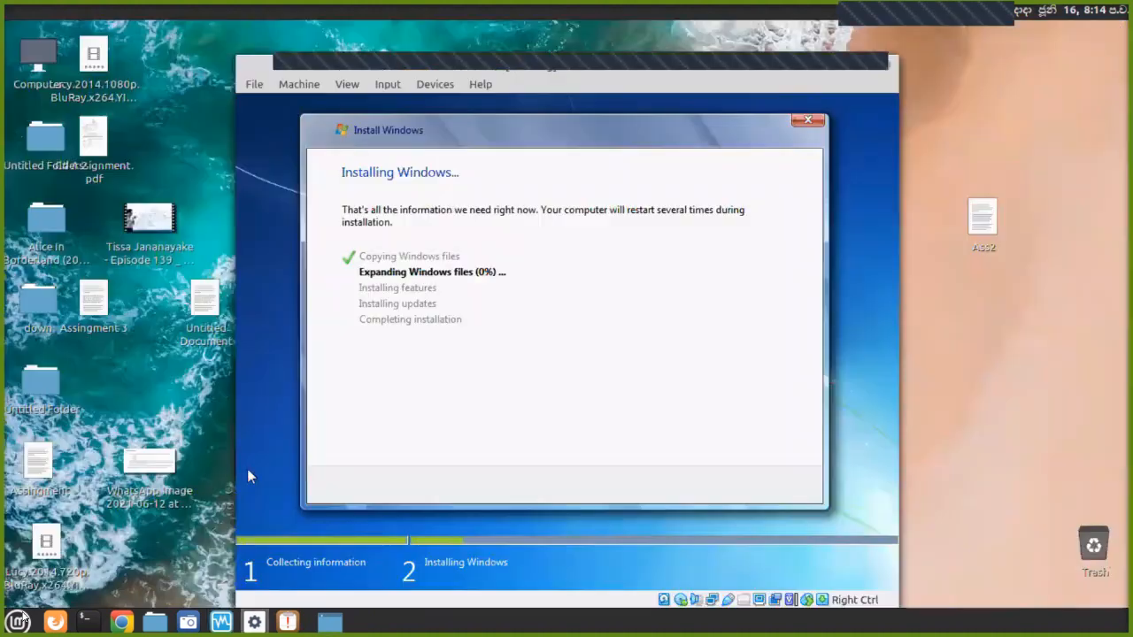
pyautogui.click(367, 591)
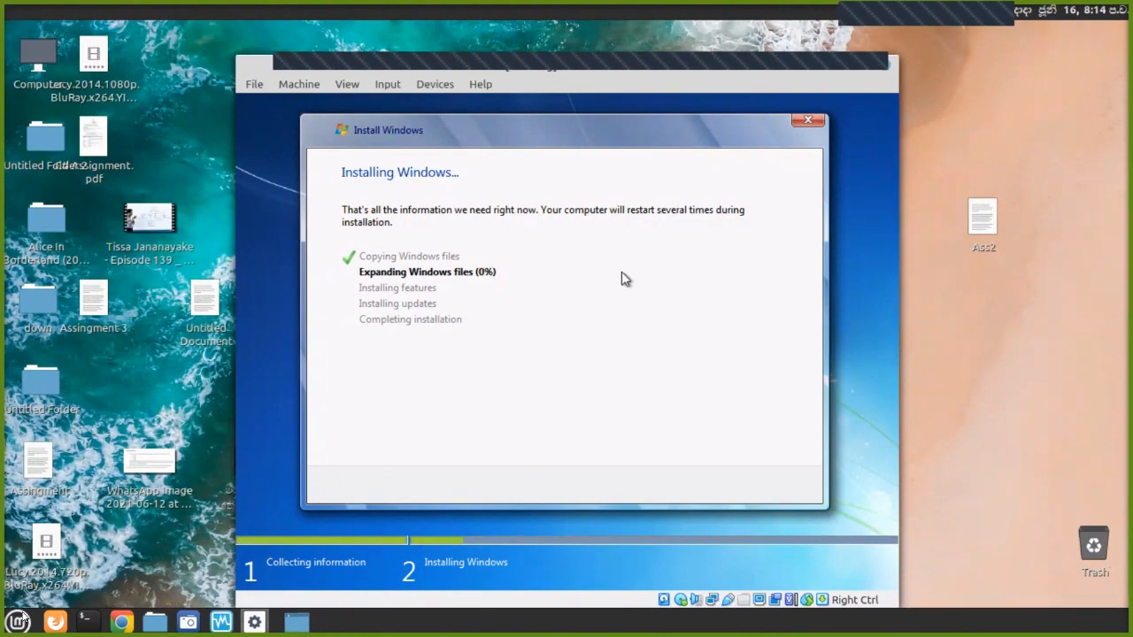
pyautogui.hotkey('ctrl', 'f')
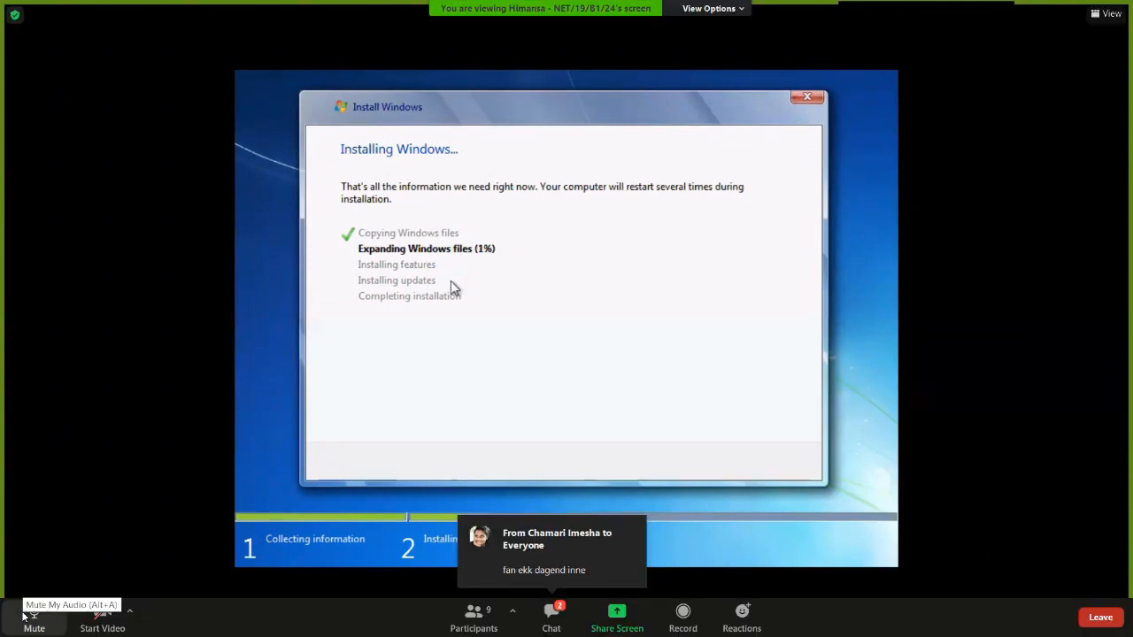
pyautogui.click(27, 615)
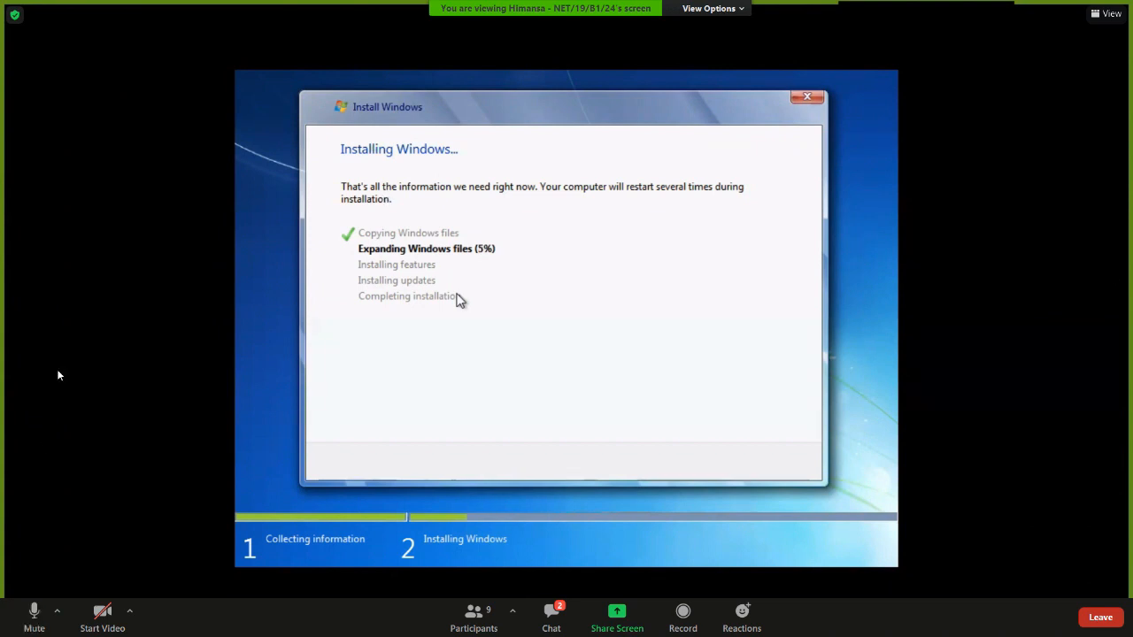
pyautogui.click(15, 627)
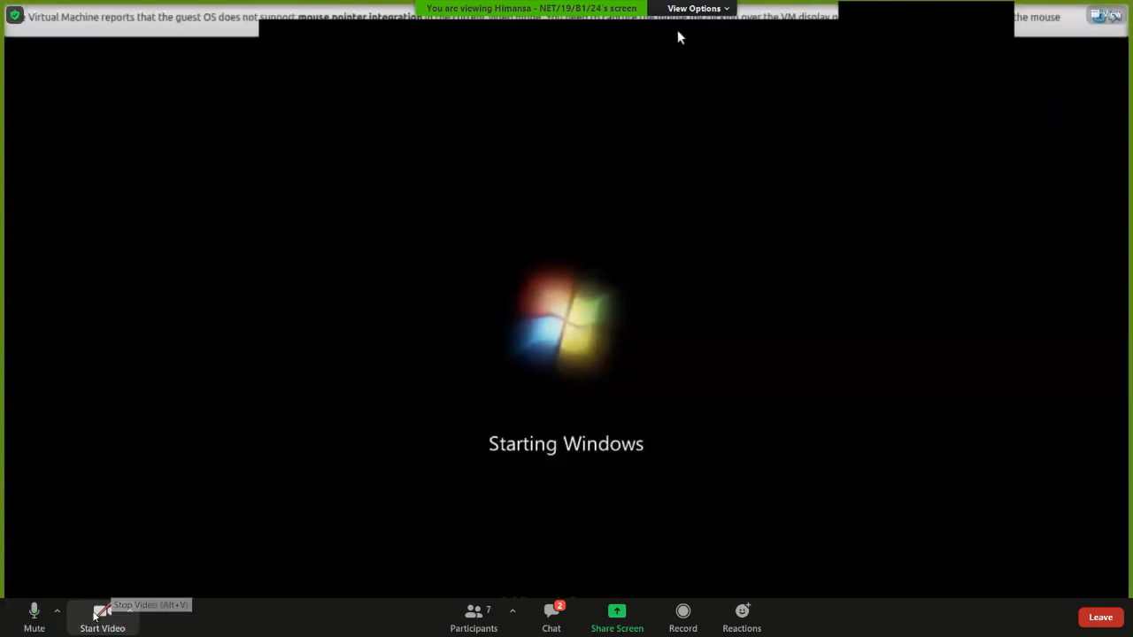
# Toggle the meeting microphone and check the meeting chat while Windows 7 finishes installing.
pyautogui.click(33, 610)
pyautogui.hotkey('alt', 'a')
pyautogui.click(552, 615)
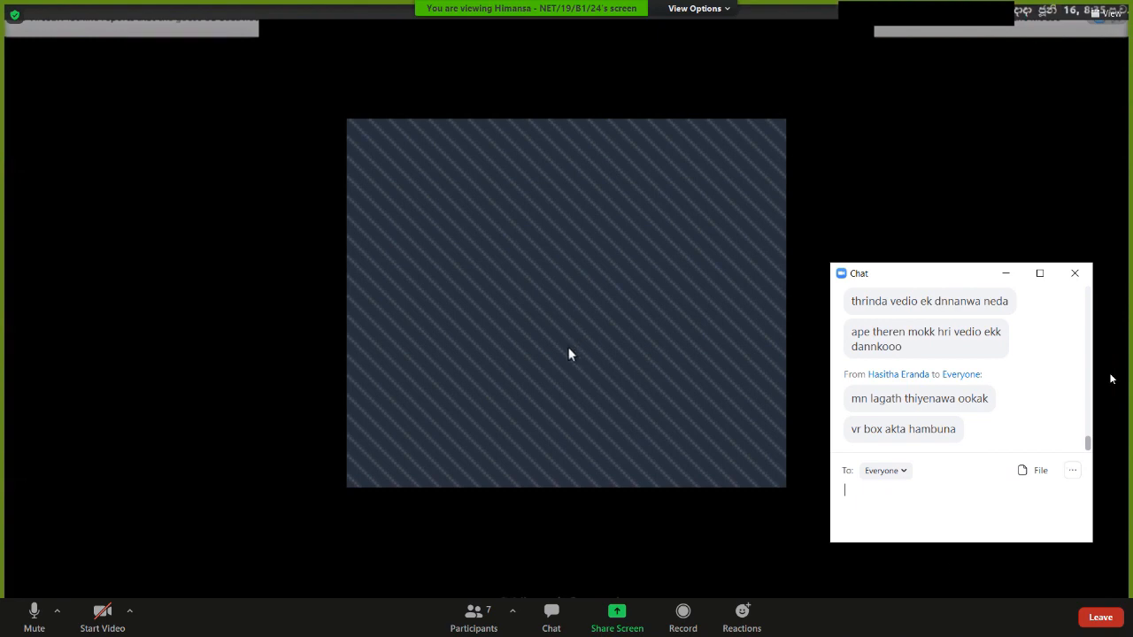
pyautogui.click(1073, 274)
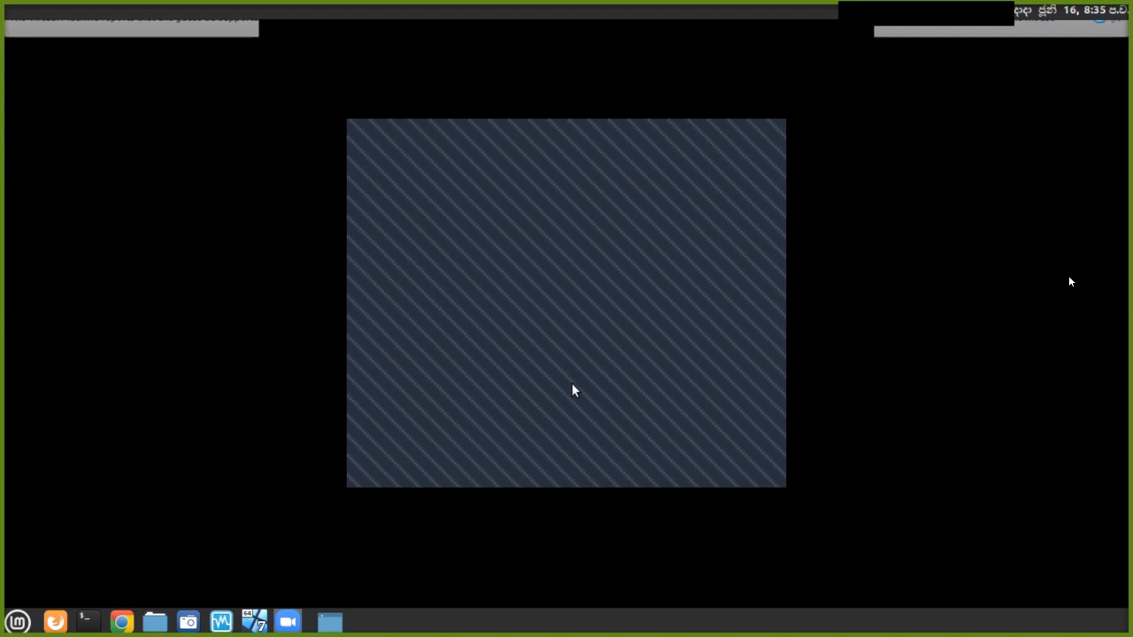
pyautogui.moveTo(806, 352)
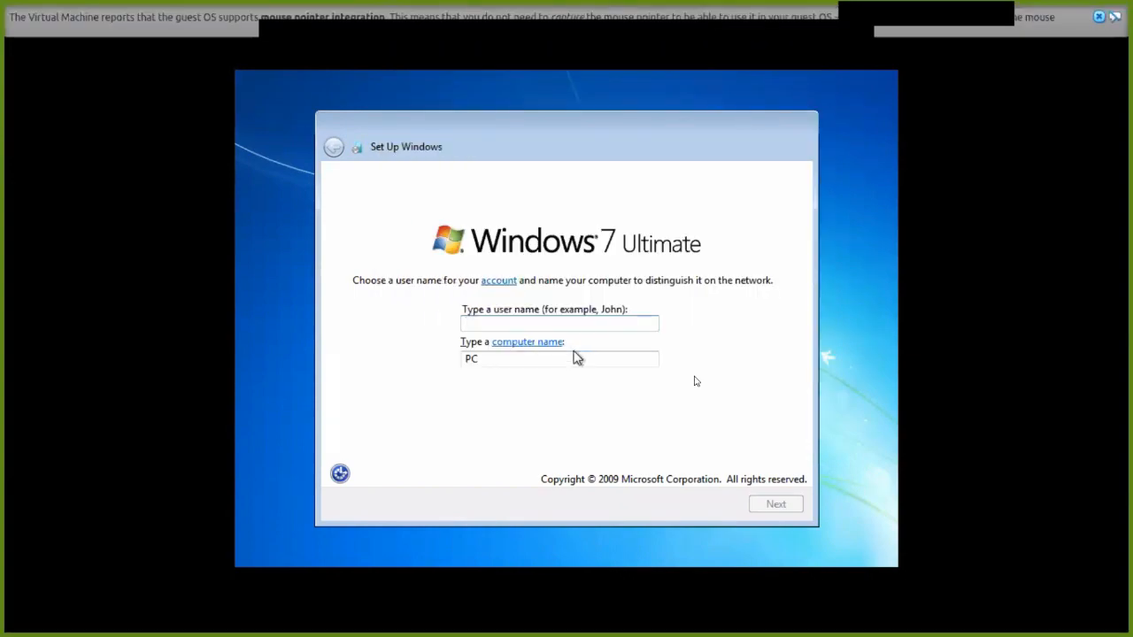
# Enter the user and computer name, skip the product key without auto-activation, and choose Ask me later.
pyautogui.write('Himansa')
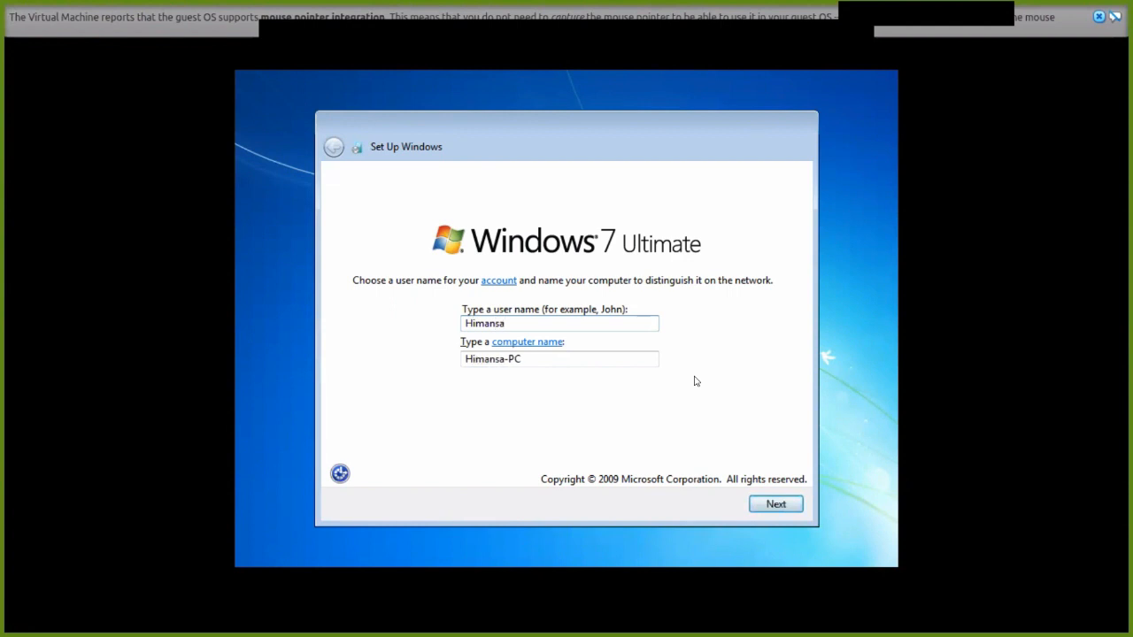
pyautogui.click(754, 505)
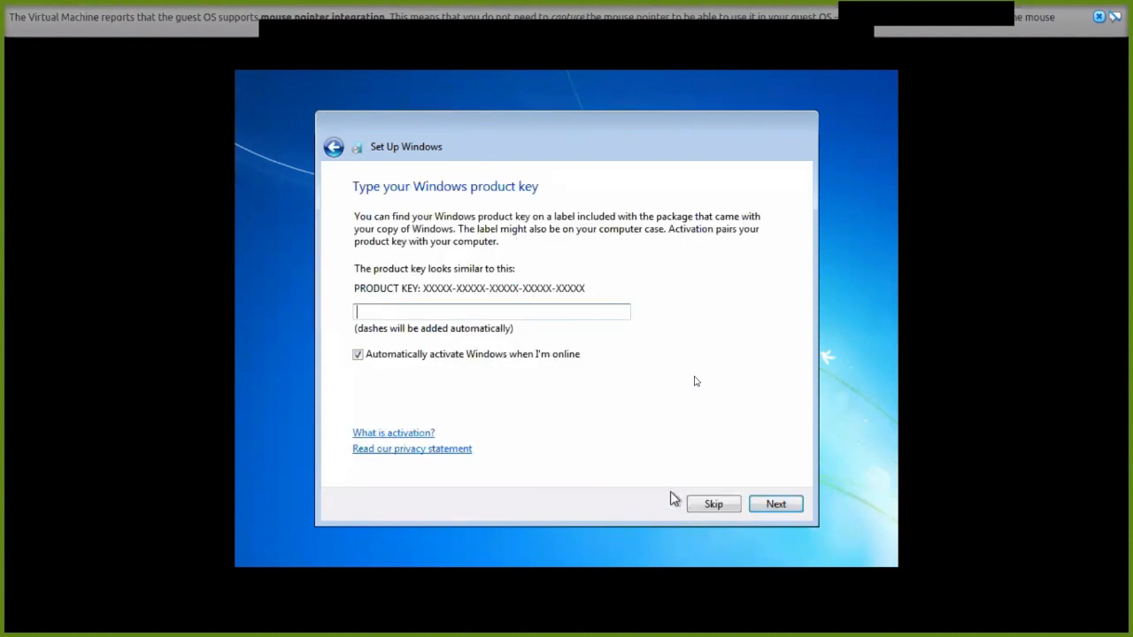
pyautogui.click(551, 362)
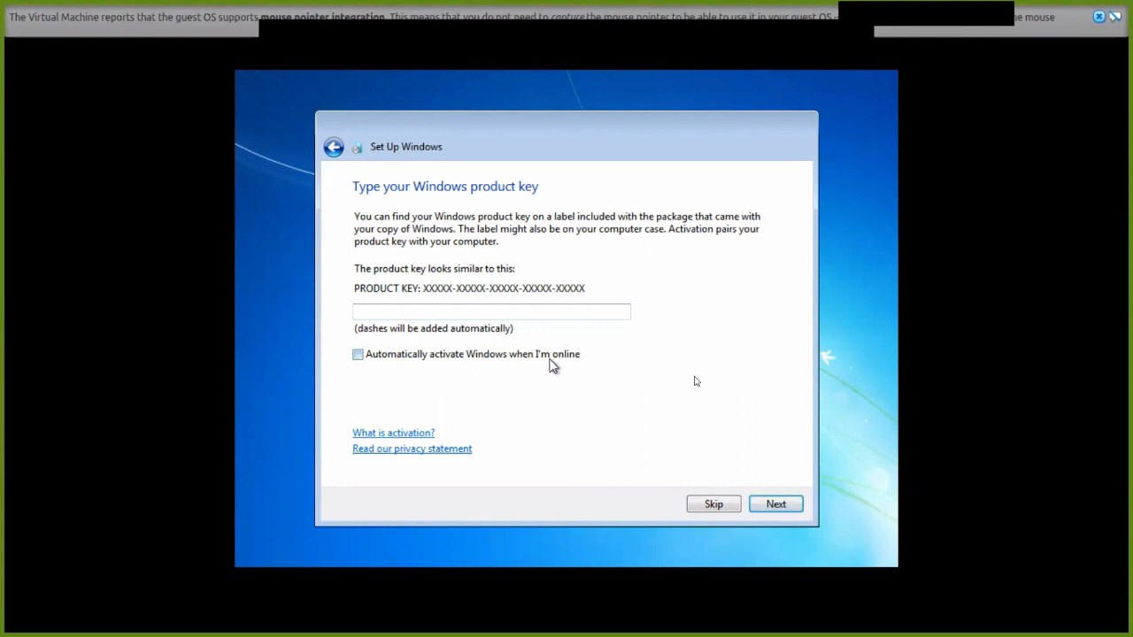
pyautogui.click(738, 506)
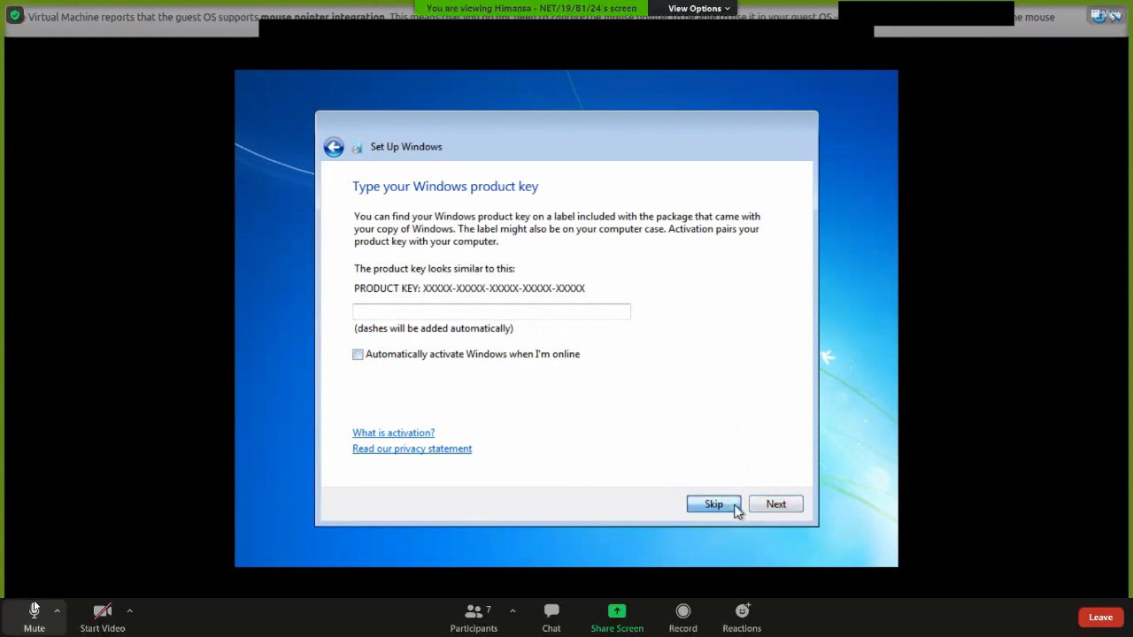
pyautogui.click(35, 611)
pyautogui.click(633, 364)
pyautogui.click(38, 611)
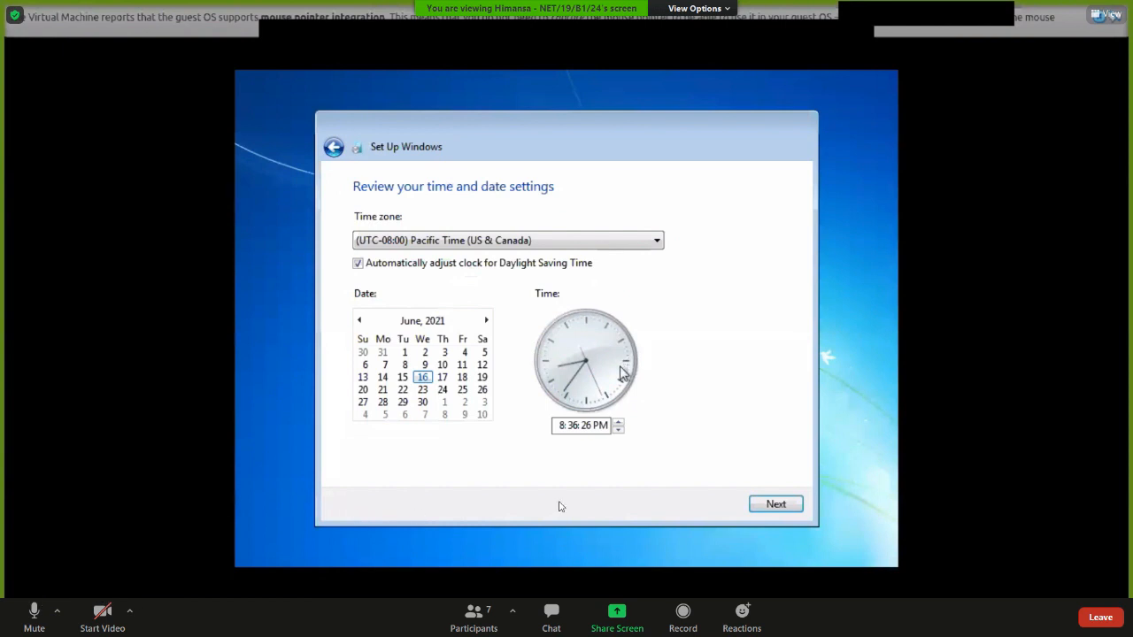
# Set the time zone to (UTC+05:30) Sri Jayawardenepura and accept the date and time.
pyautogui.click(571, 249)
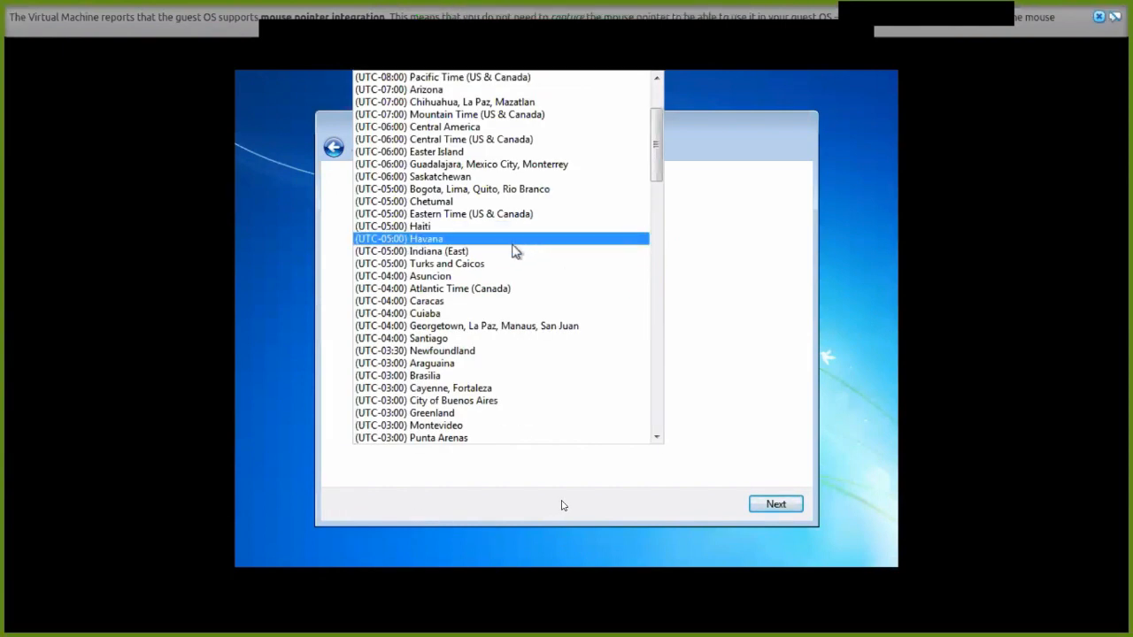
pyautogui.scroll(-1, 483, 324)
pyautogui.scroll(-9, 482, 327)
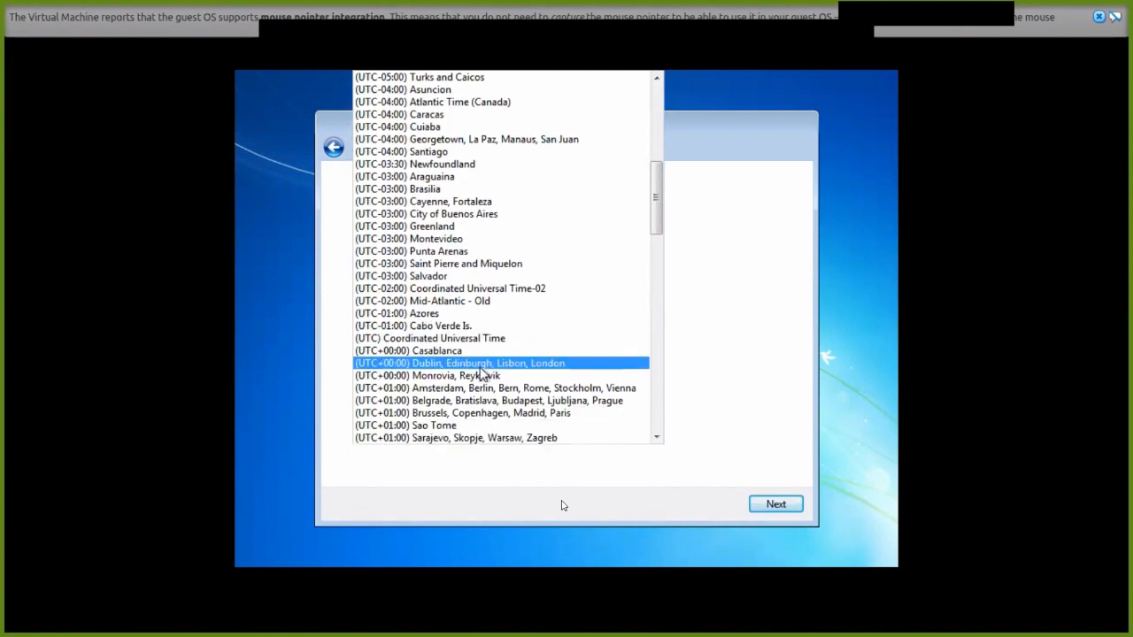
pyautogui.scroll(-1, 476, 373)
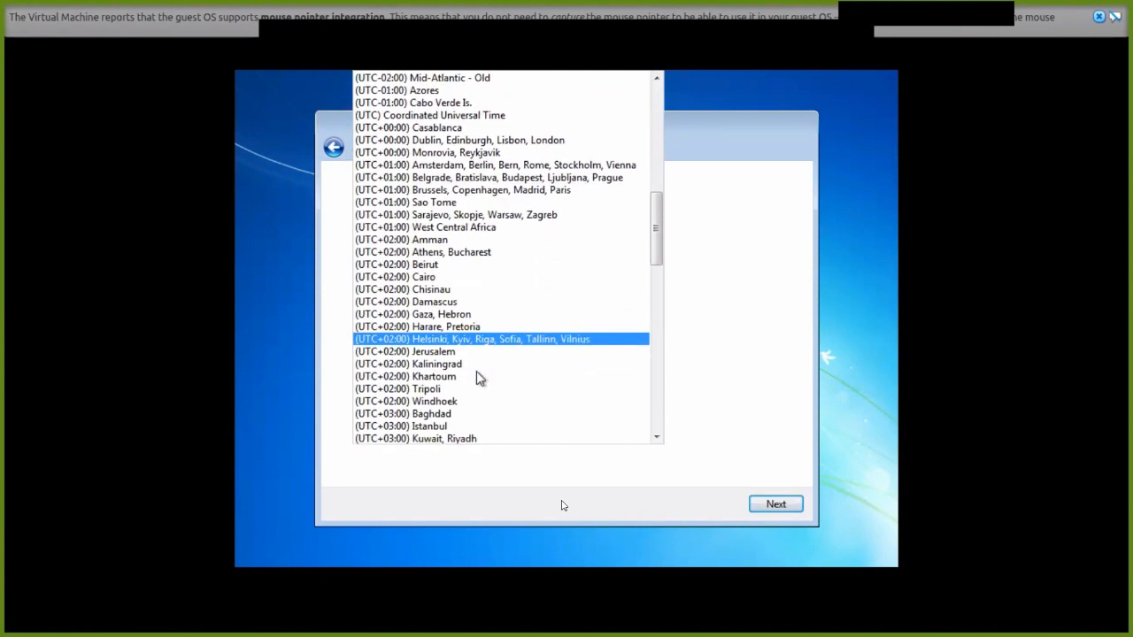
pyautogui.scroll(-6, 476, 373)
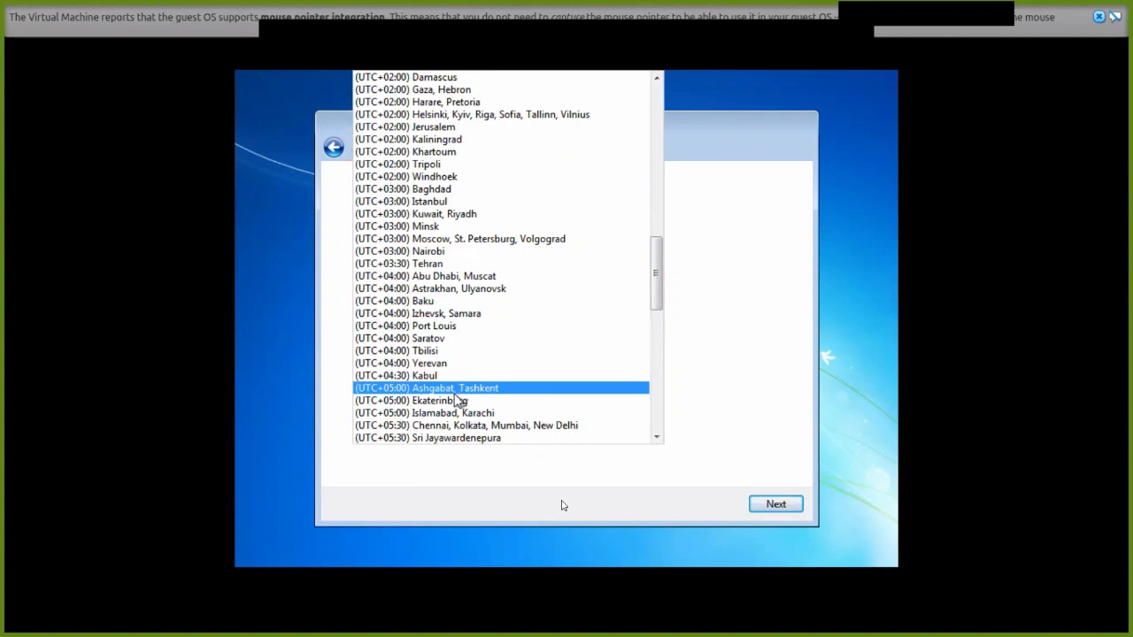
pyautogui.click(462, 437)
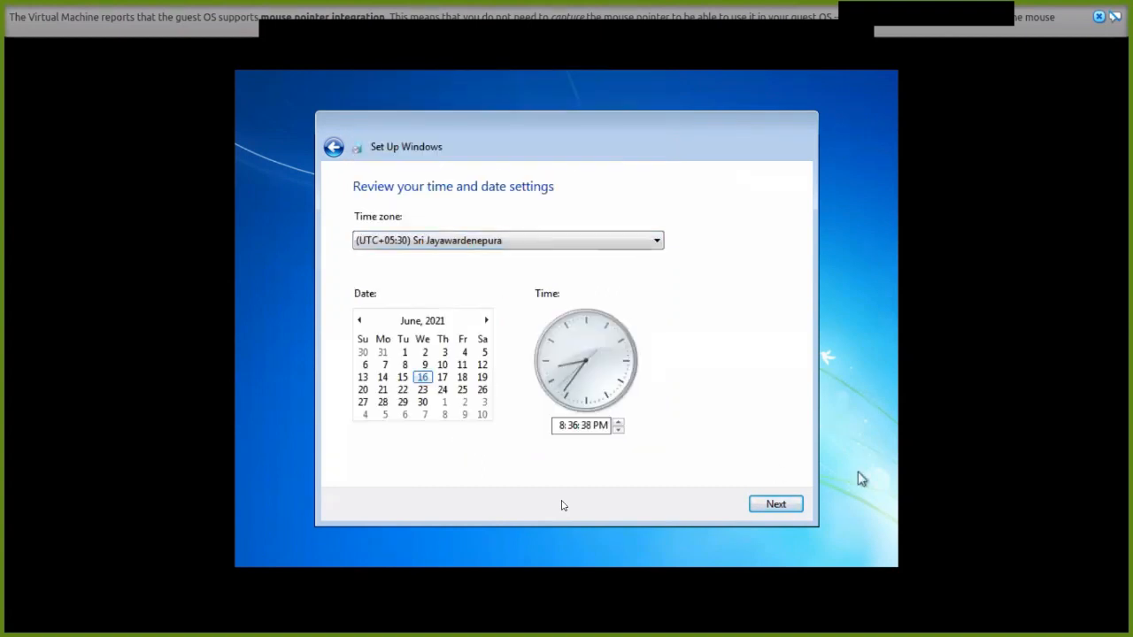
pyautogui.click(786, 506)
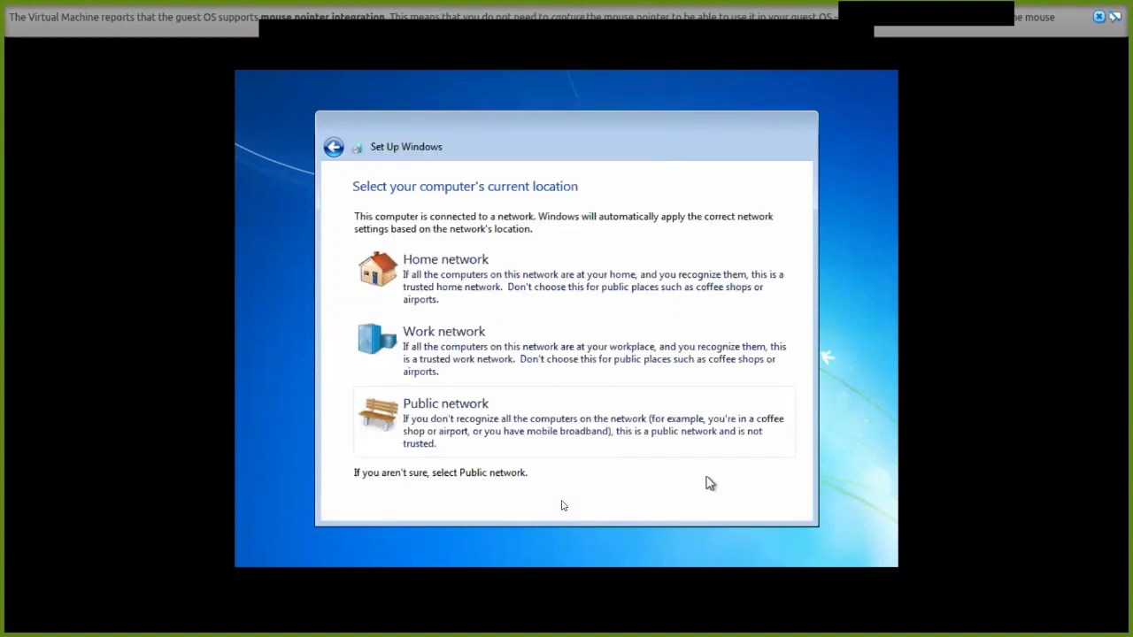
# Choose Home network as the Windows 7 guest's network location.
pyautogui.click(445, 266)
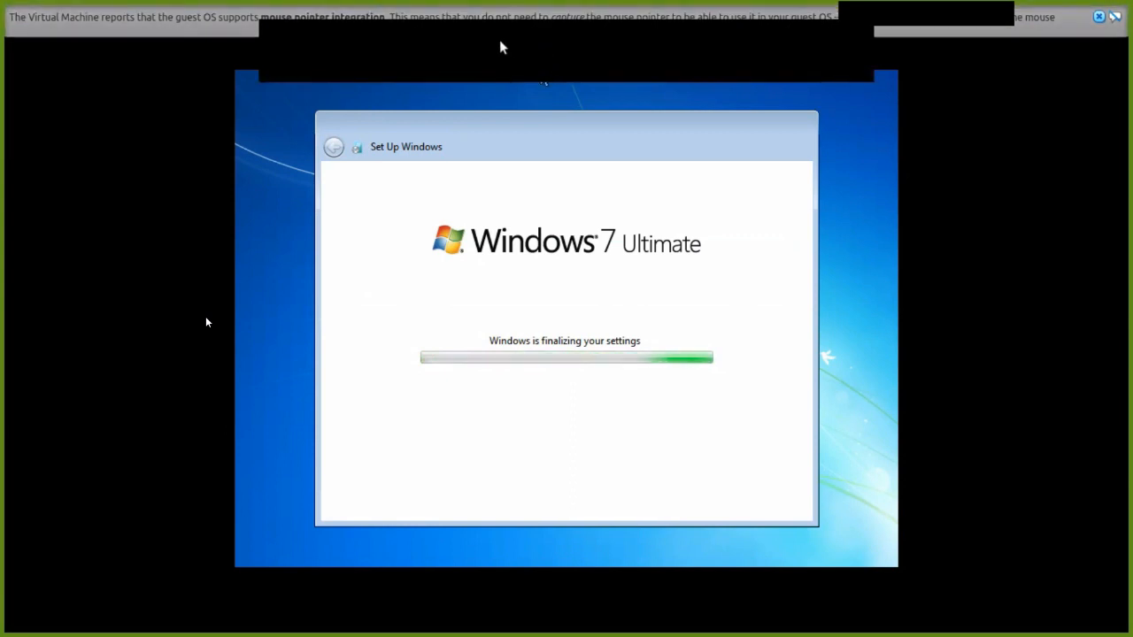
# Return to the full-screen VM and dismiss the mouse integration notice as the desktop appears.
pyautogui.click(457, 43)
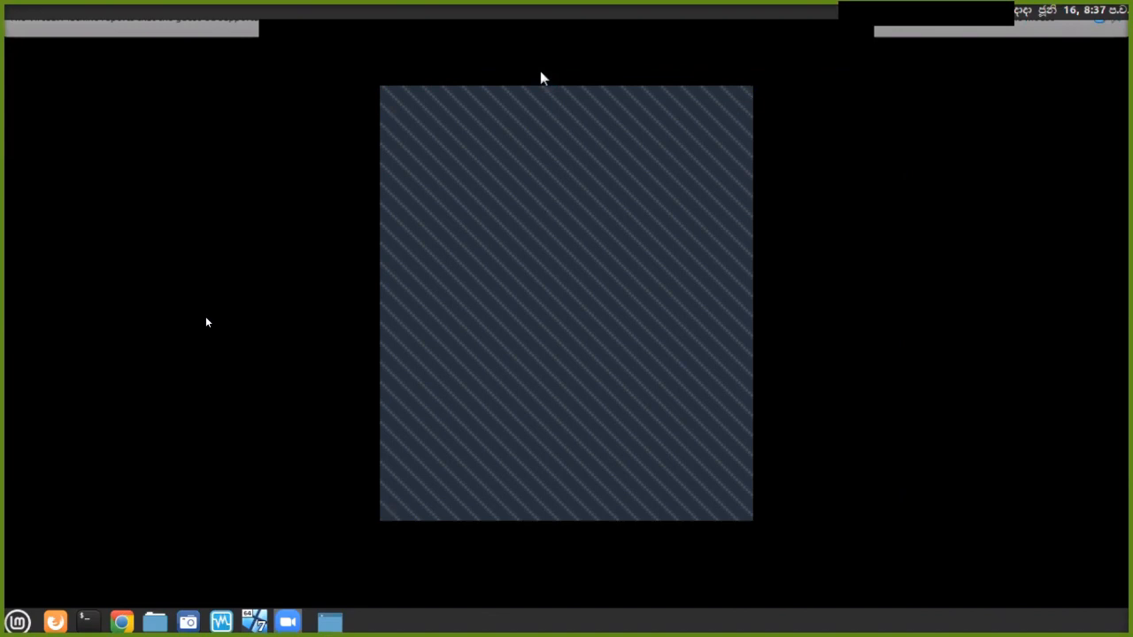
pyautogui.click(742, 102)
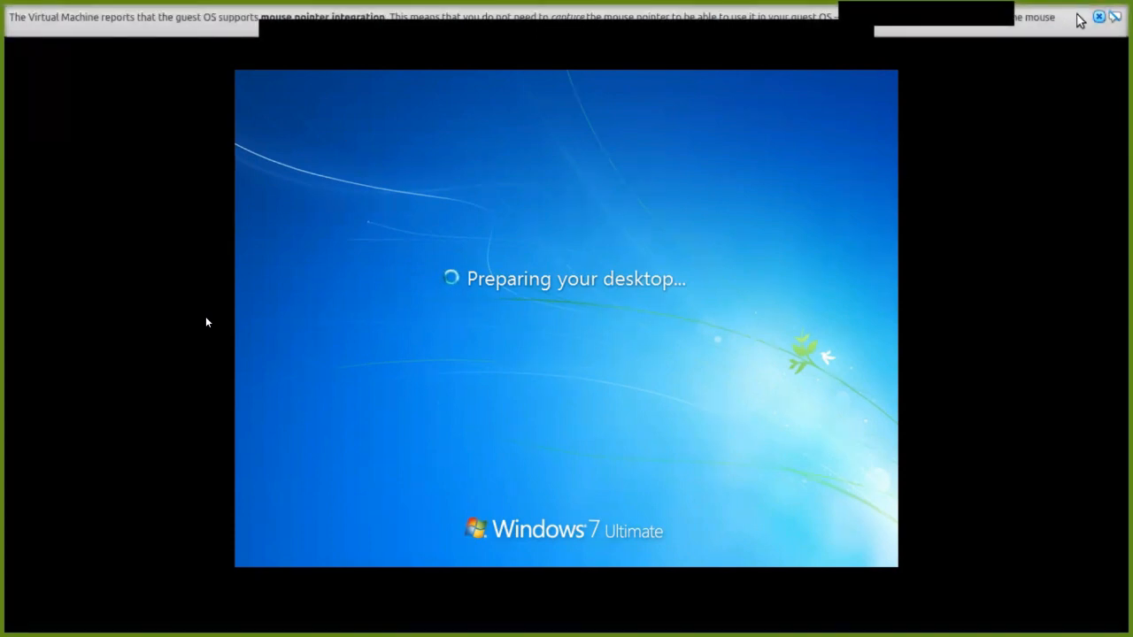
pyautogui.click(1099, 19)
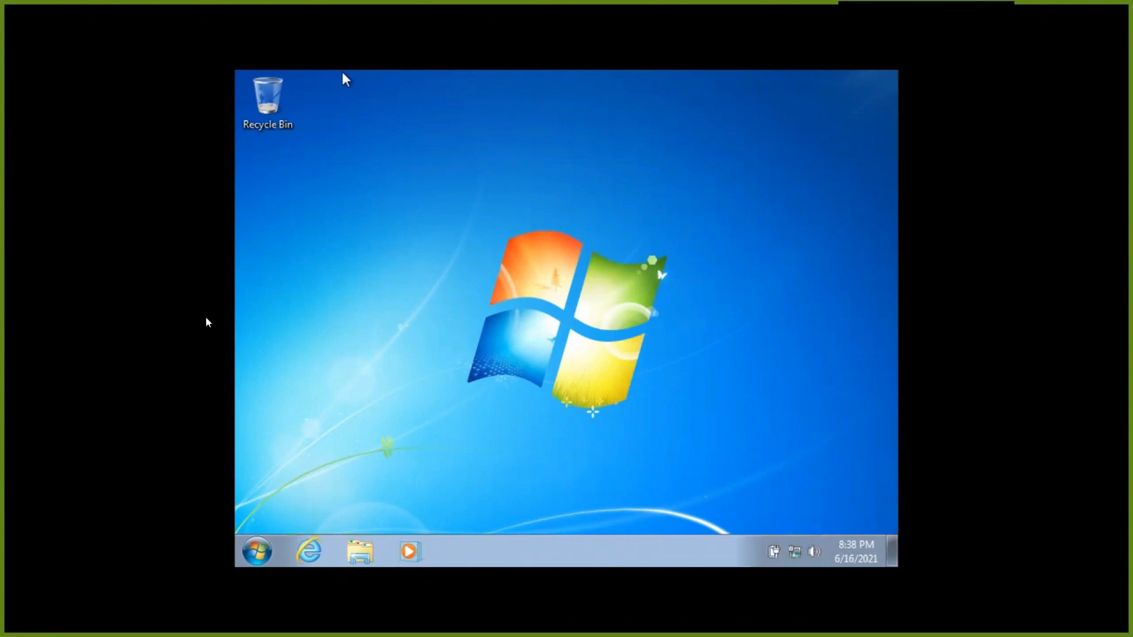
# Dismiss the guest network menu and return the Windows 7 VM to windowed mode with Host+F.
pyautogui.rightClick(793, 553)
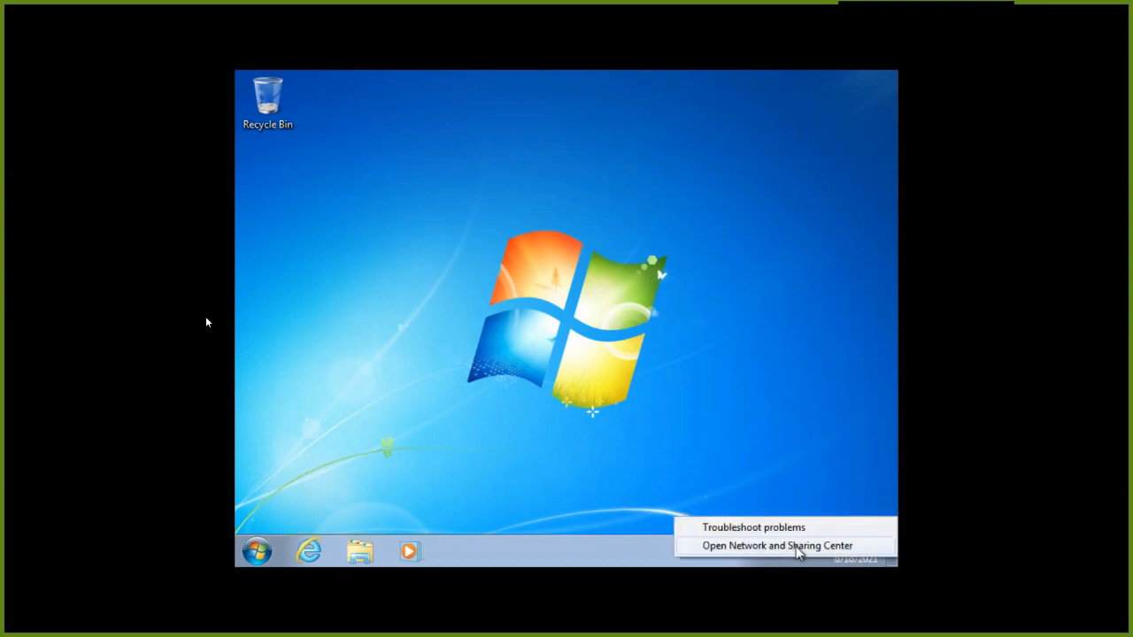
pyautogui.click(724, 446)
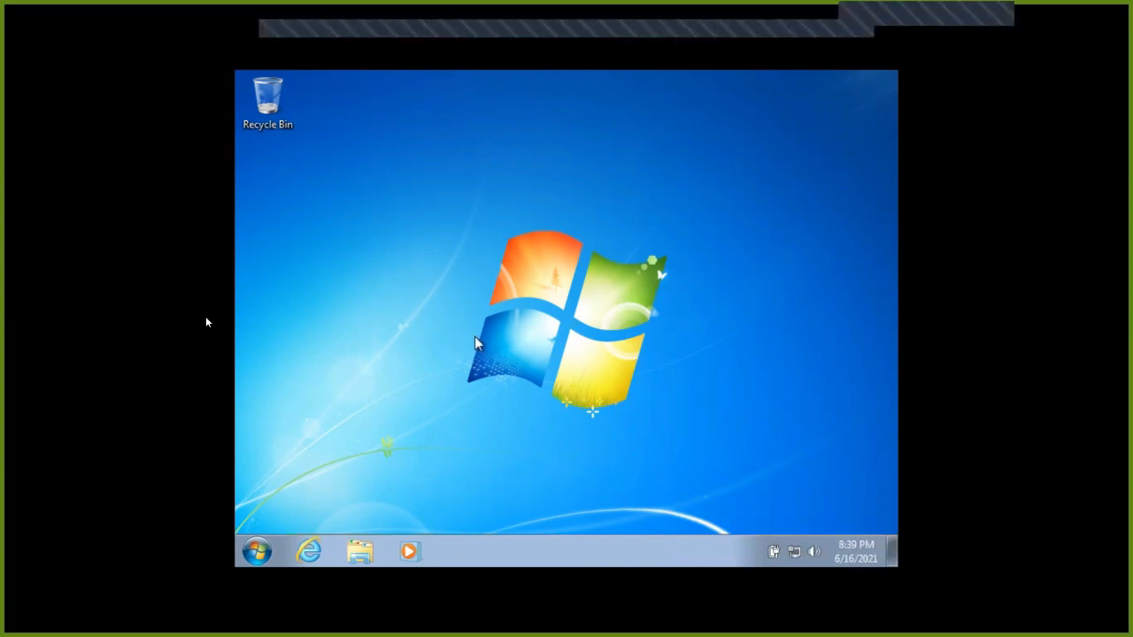
pyautogui.hotkey('ctrl', 'f')
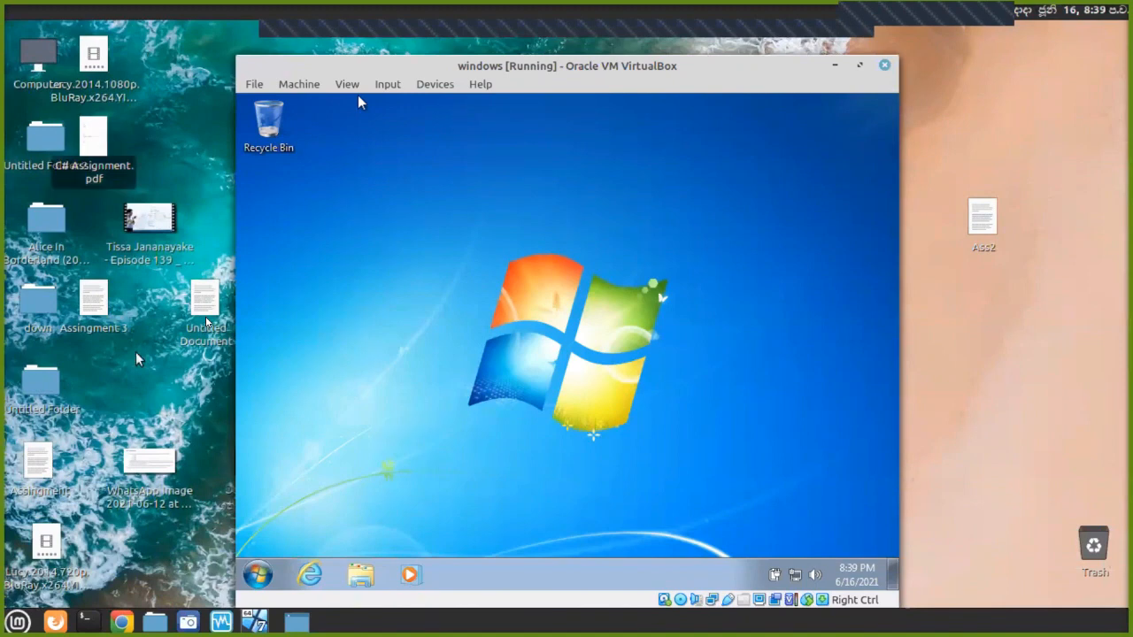
# Start the 'windows server 2' VM and dismiss the keyboard and mouse capture notices.
pyautogui.click(217, 624)
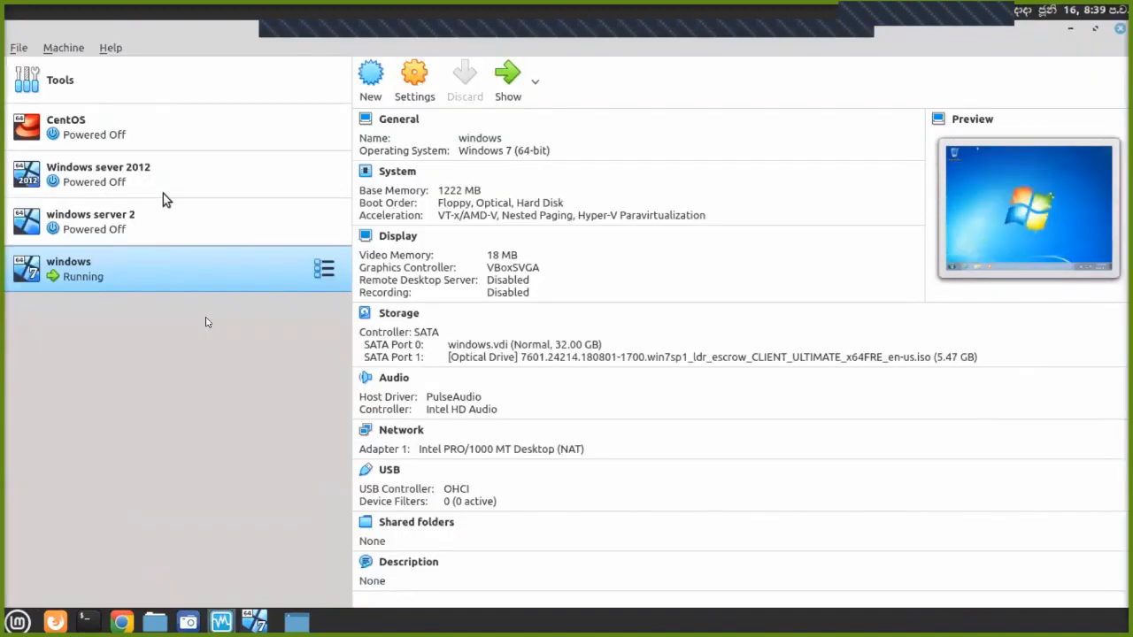
pyautogui.click(174, 228)
pyautogui.click(520, 86)
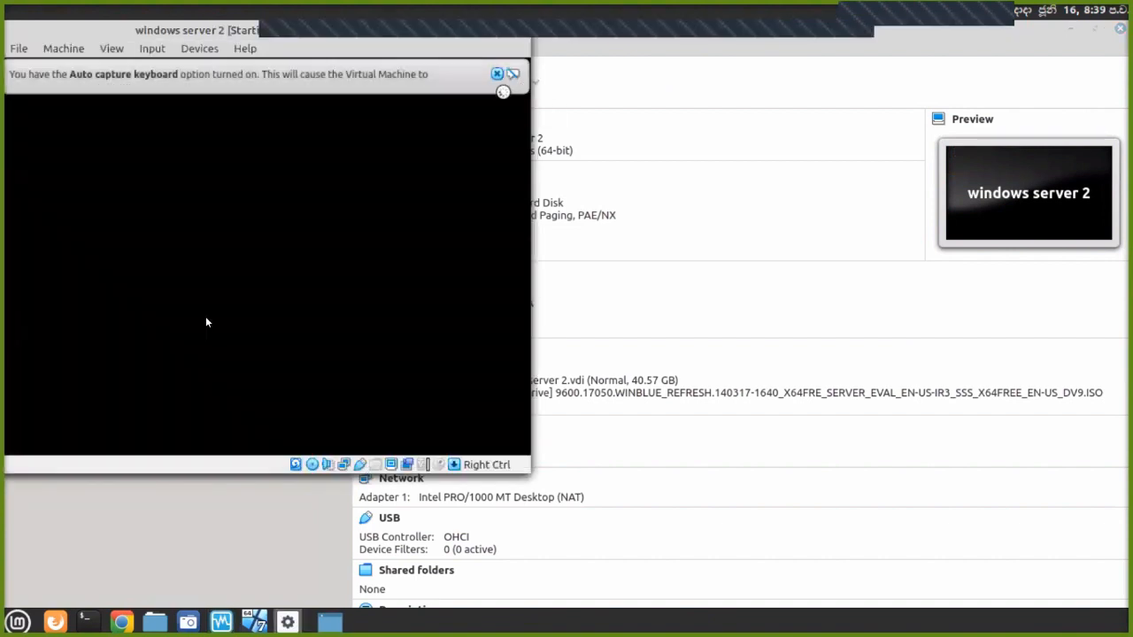
pyautogui.click(563, 73)
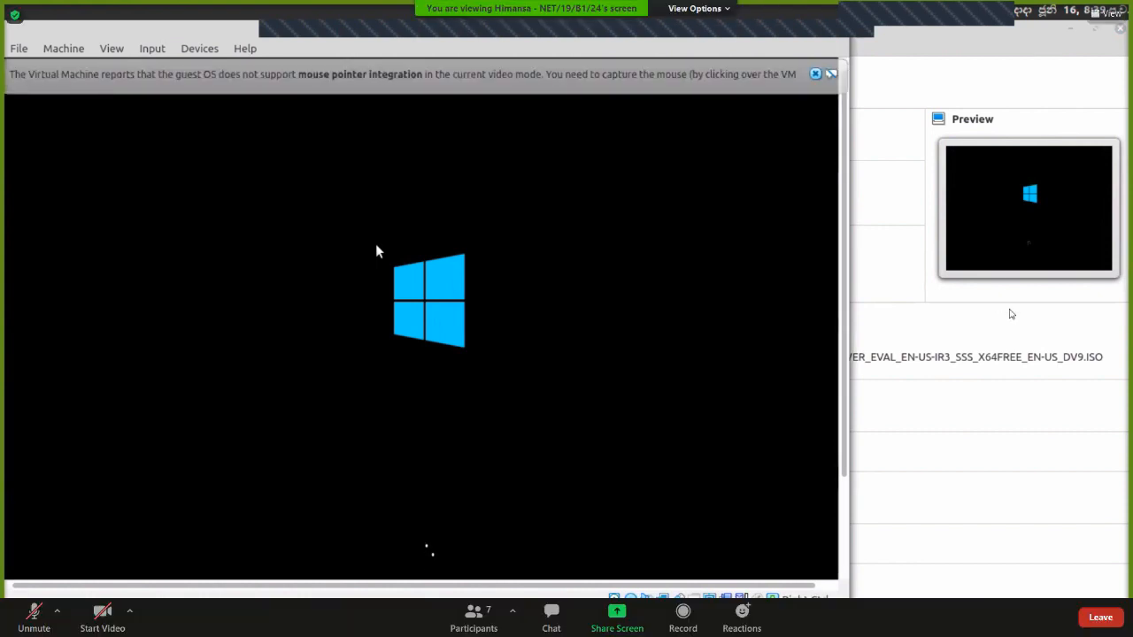
pyautogui.hotkey('alt', 'a')
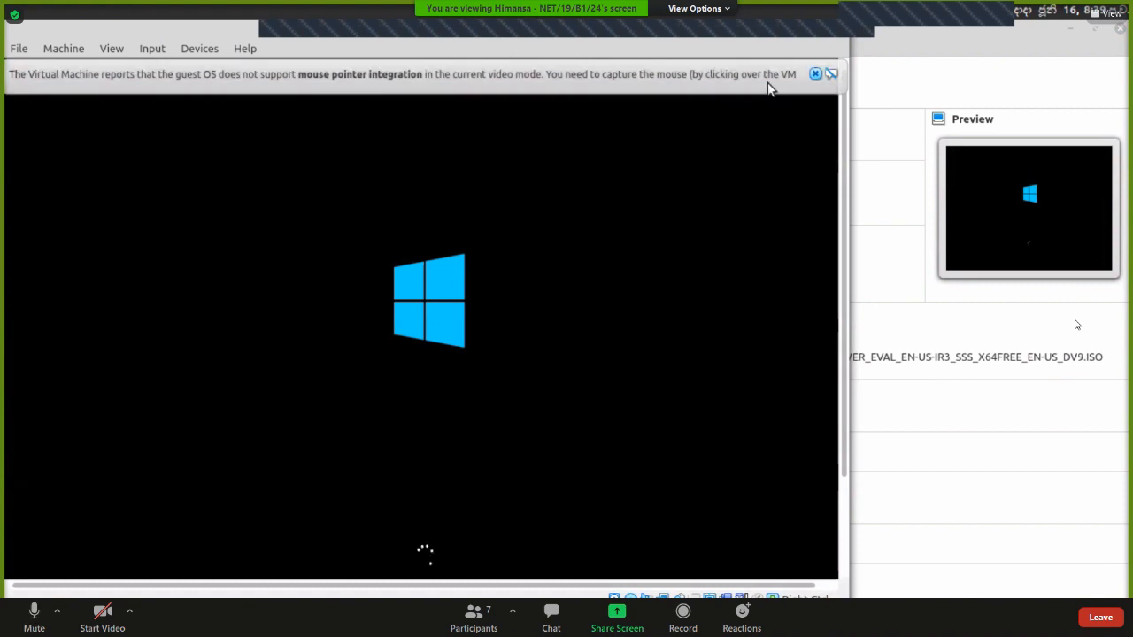
pyautogui.click(815, 75)
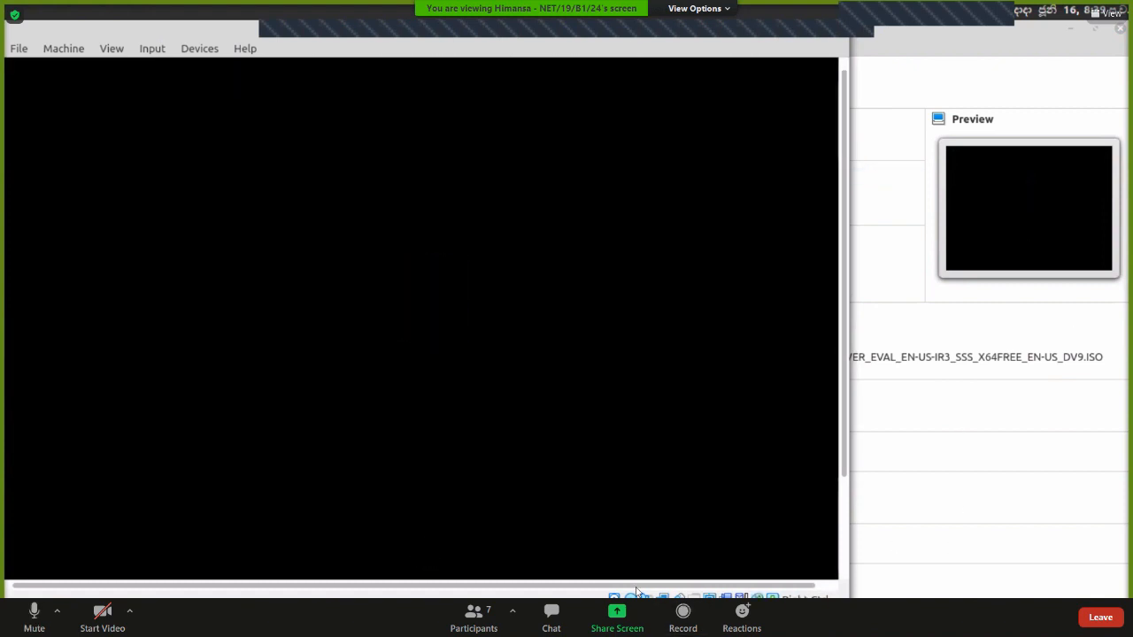
# Check the meeting participants list and toggle the microphone while the server boots.
pyautogui.click(463, 606)
pyautogui.scroll(-1, 891, 381)
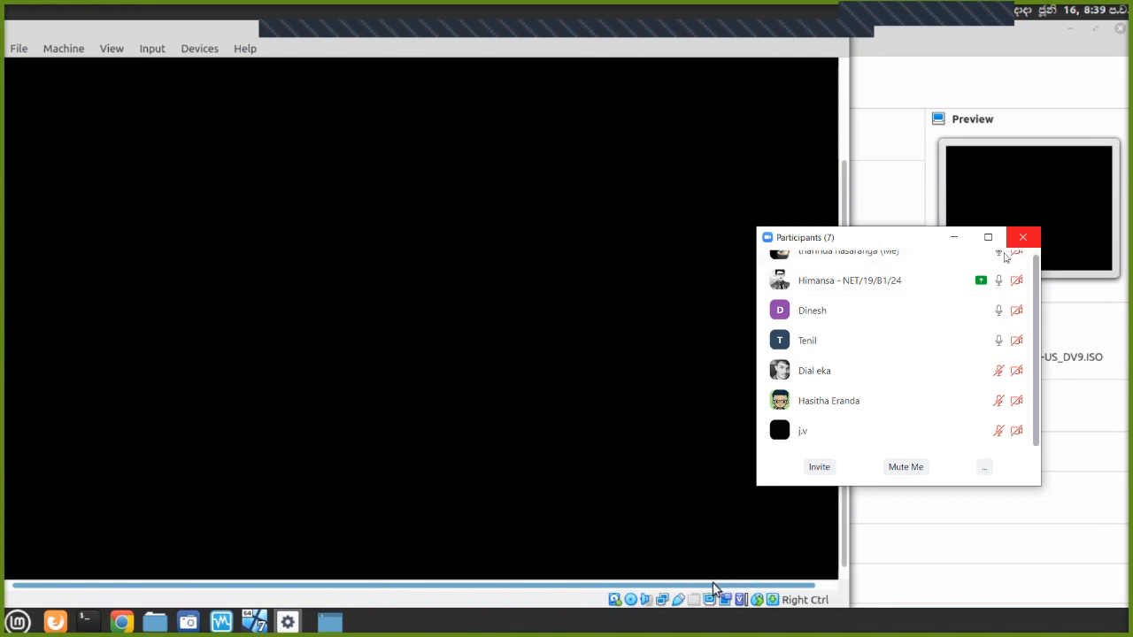
pyautogui.scroll(2, 867, 431)
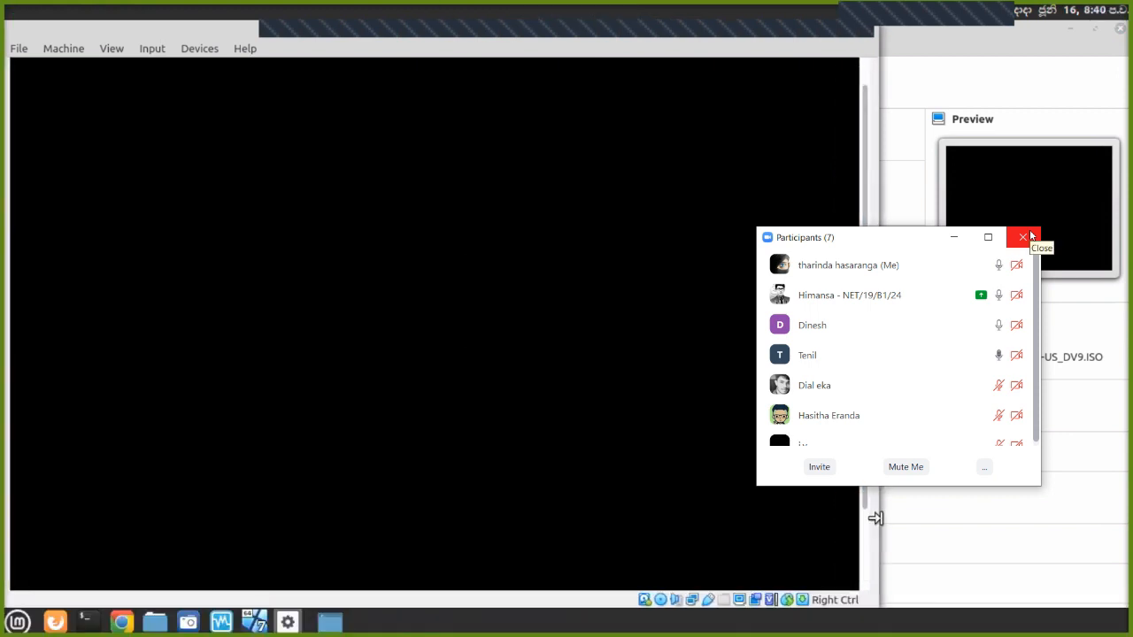
pyautogui.click(1024, 237)
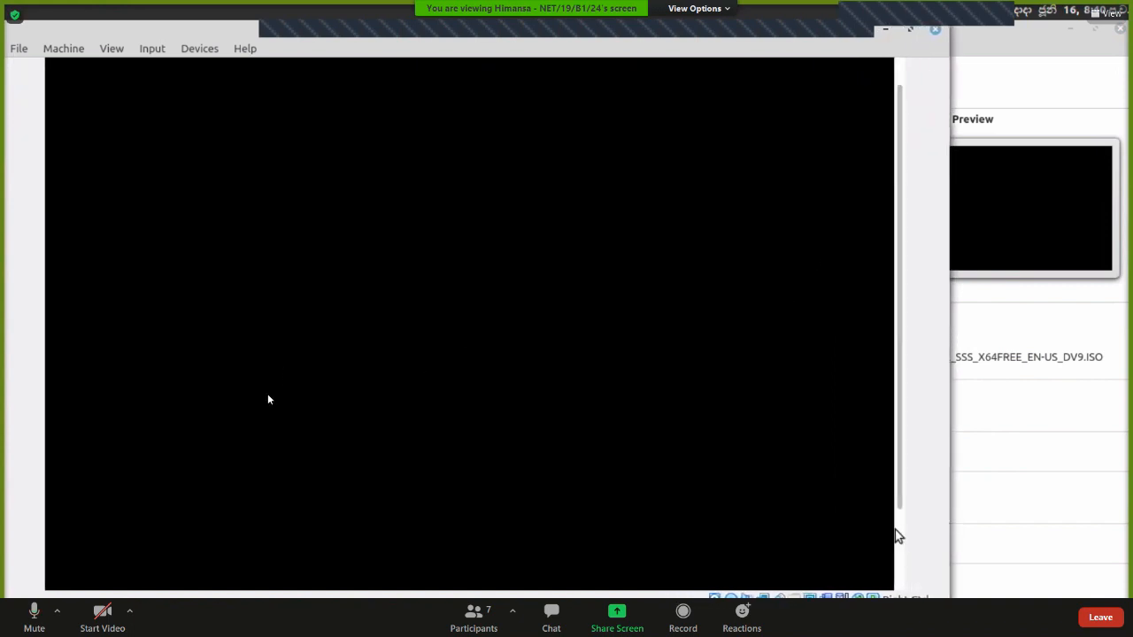
pyautogui.click(41, 617)
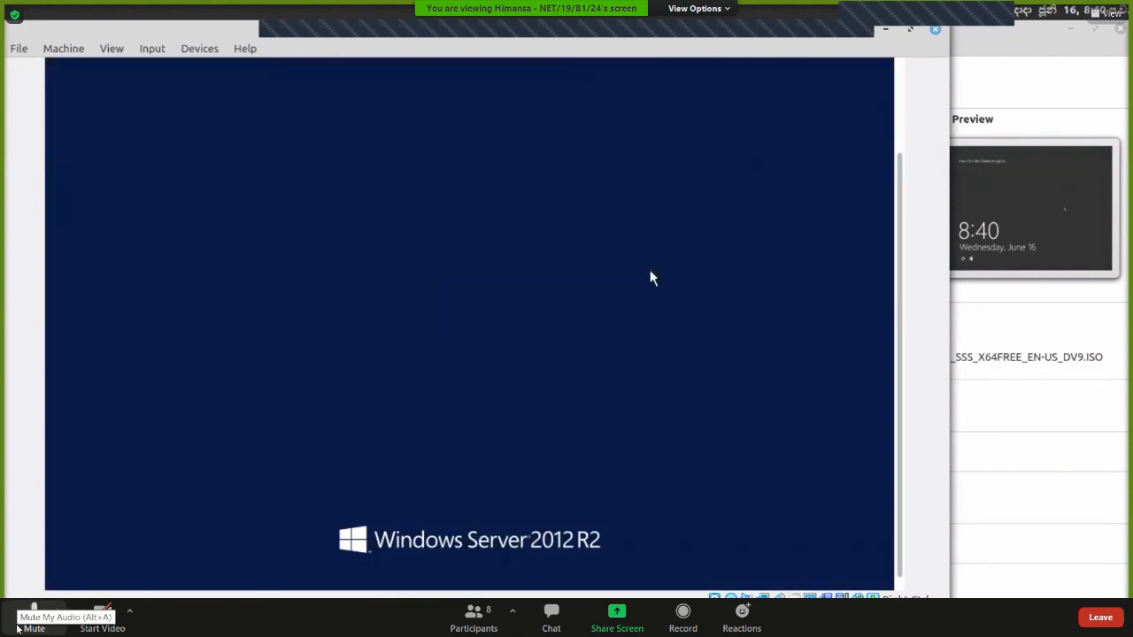
pyautogui.click(19, 628)
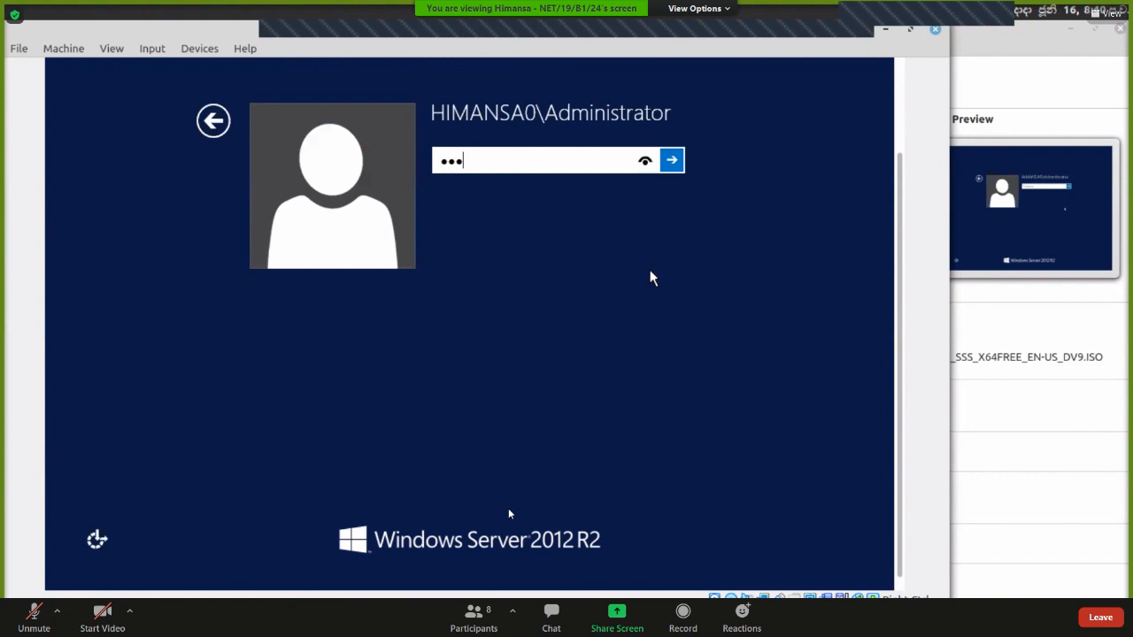
pyautogui.click(26, 616)
pyautogui.click(474, 614)
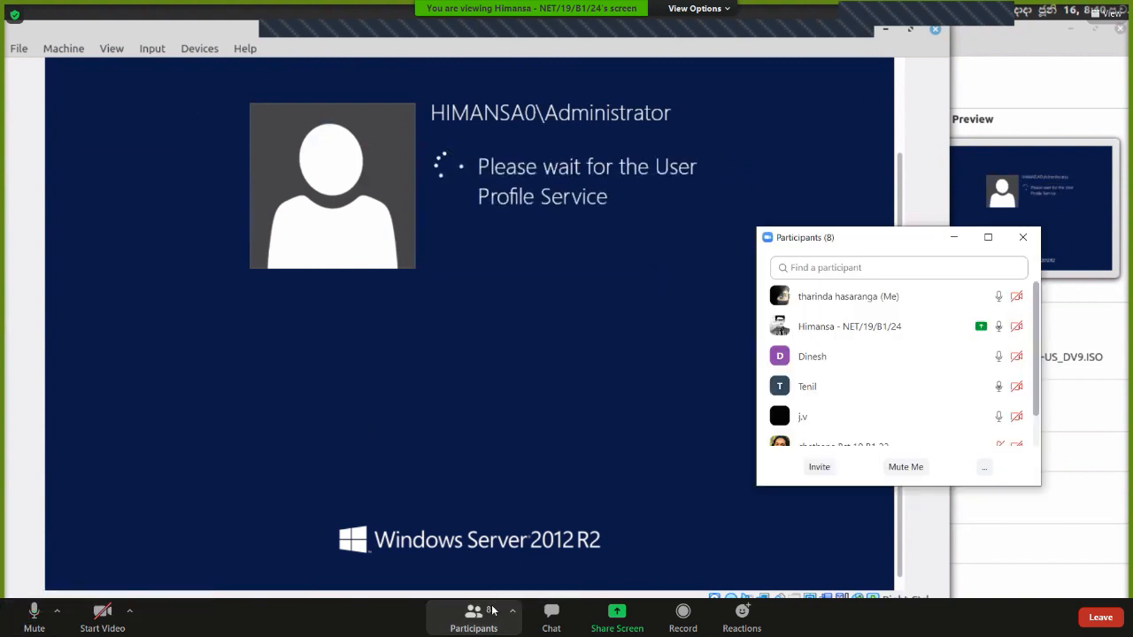
pyautogui.scroll(-3, 923, 377)
pyautogui.scroll(3, 923, 377)
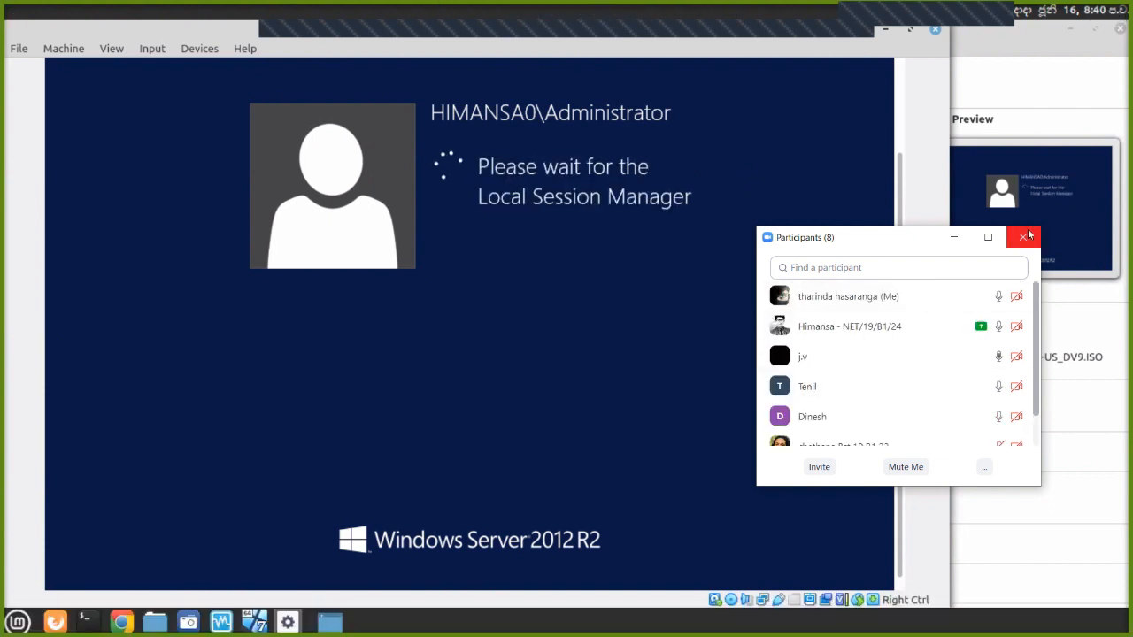
pyautogui.click(1023, 237)
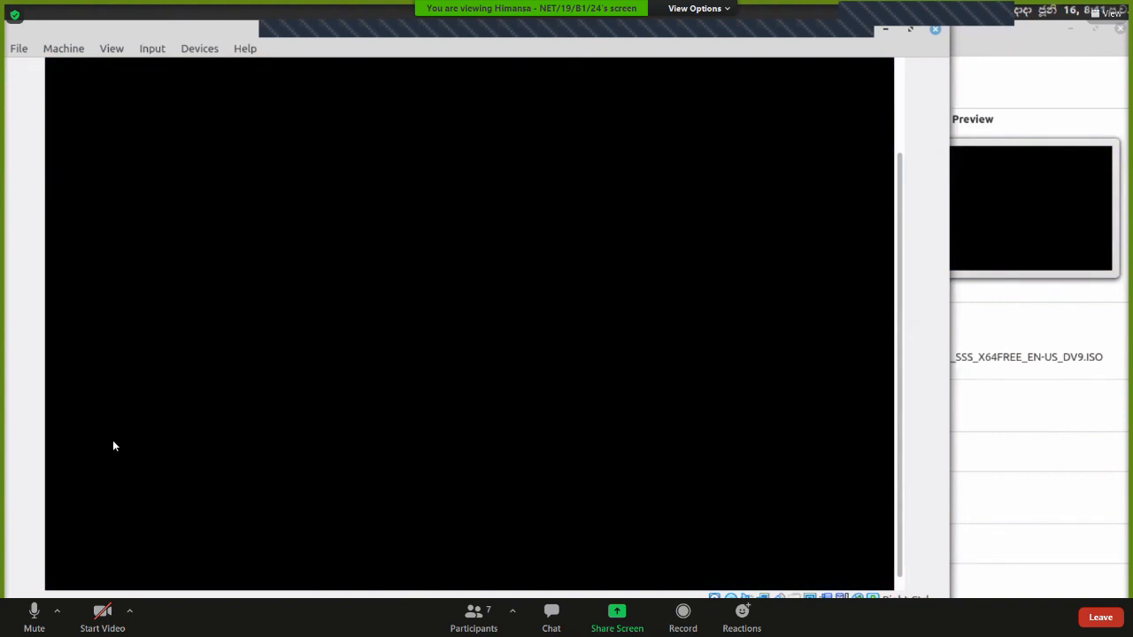
pyautogui.click(17, 615)
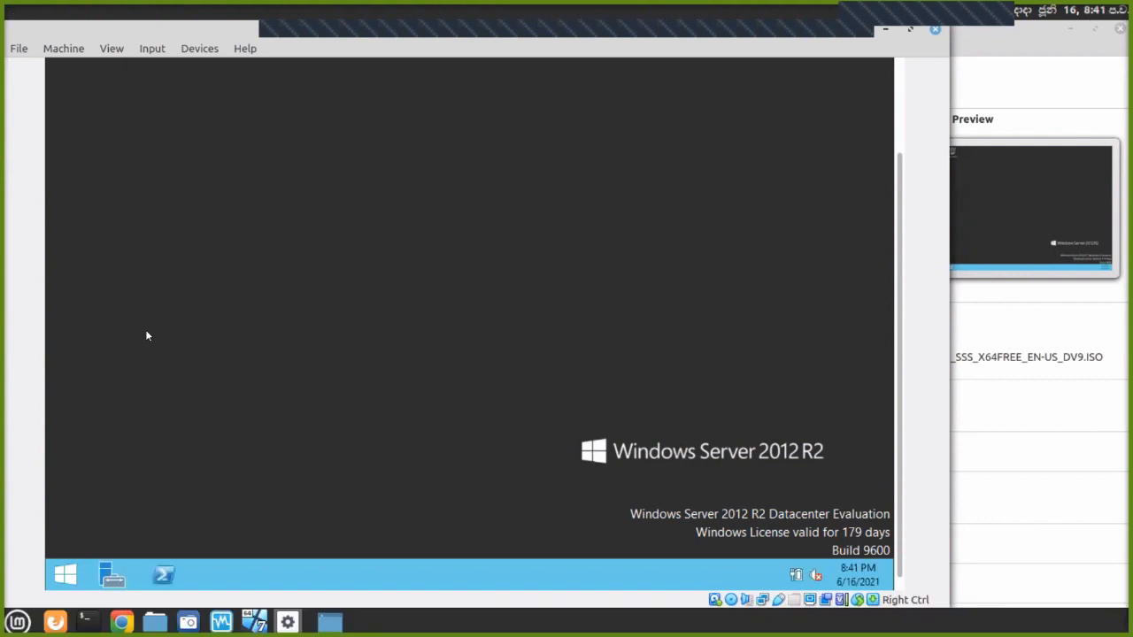
# Show the DHCP role page for server 192.168.10.1 and maximize the VM window.
pyautogui.click(26, 620)
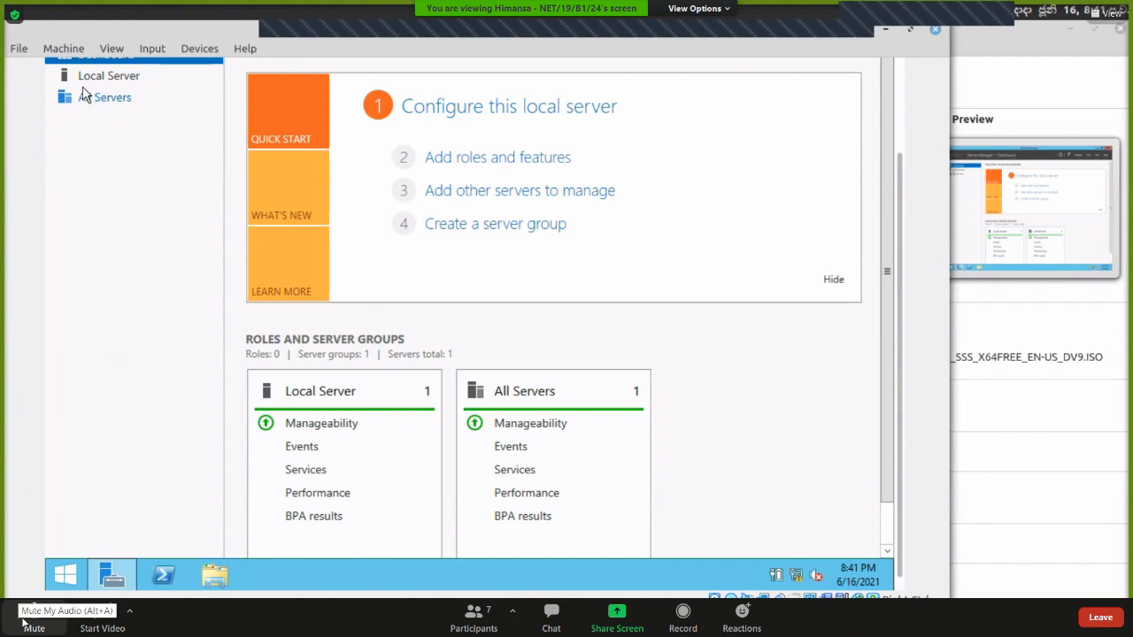
pyautogui.click(35, 613)
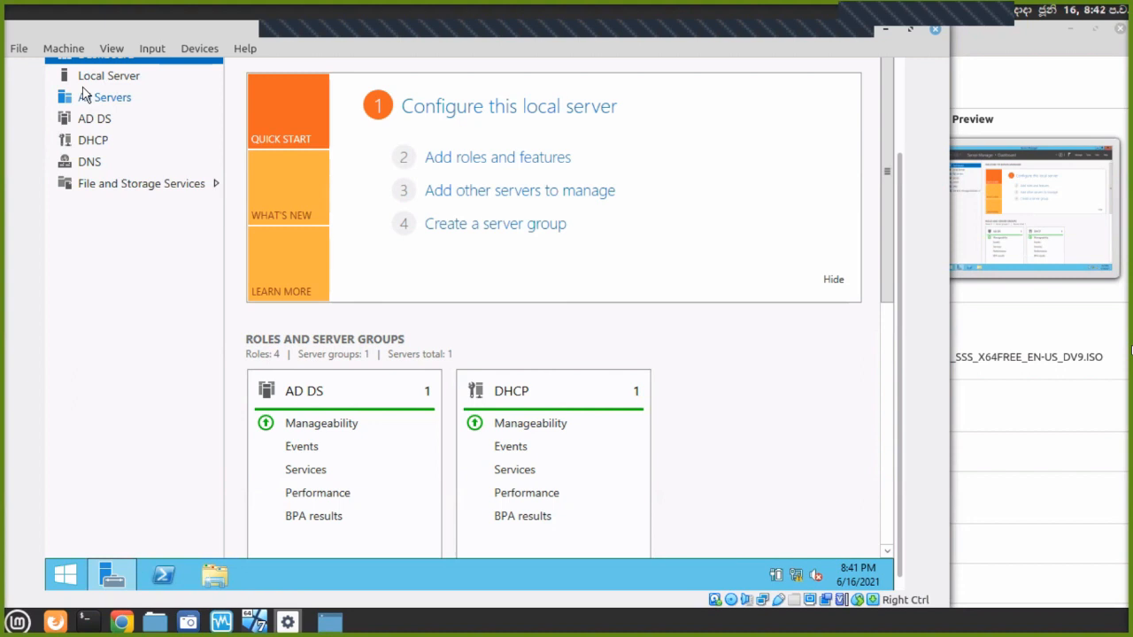
pyautogui.click(93, 141)
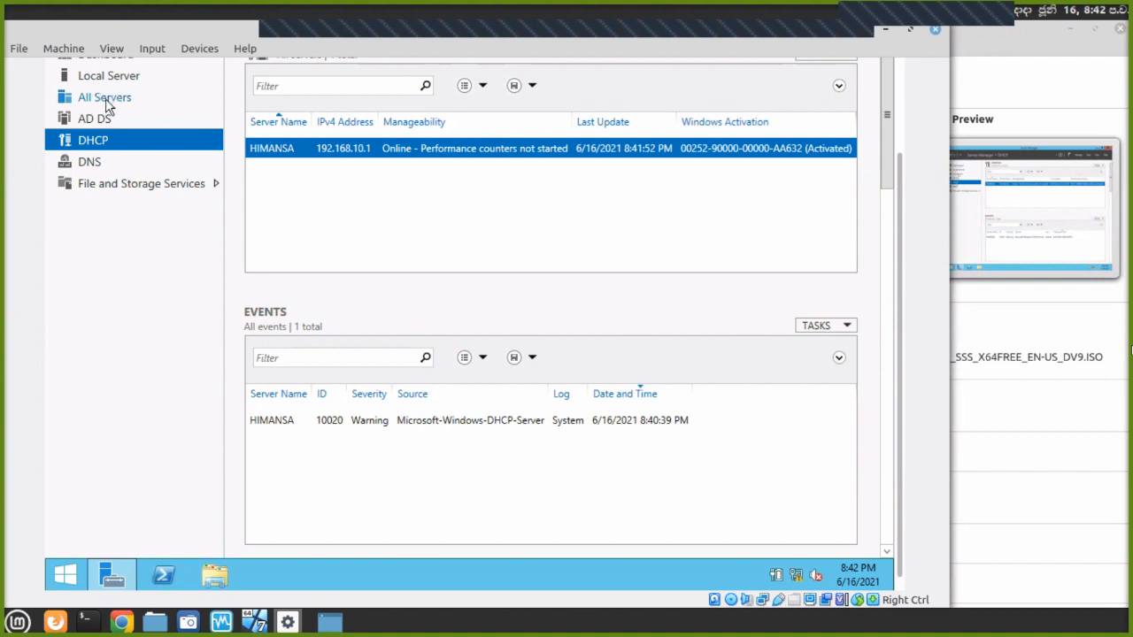
pyautogui.click(909, 33)
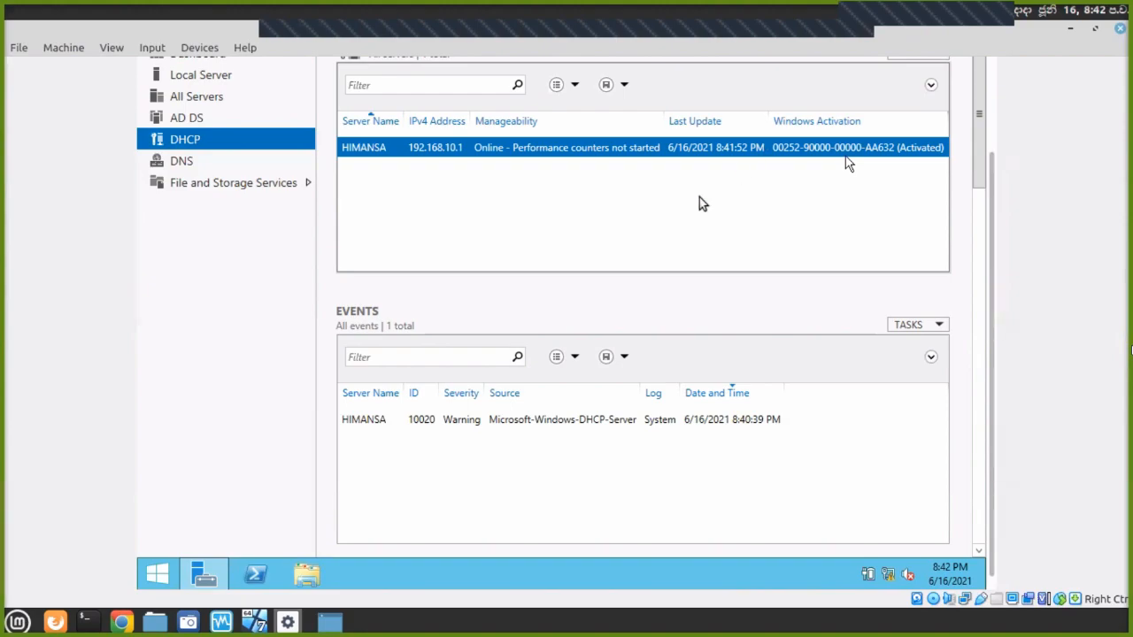
pyautogui.hotkey('alt', 'Tab')
pyautogui.moveTo(1128, 5)
pyautogui.hotkey('alt', 'Tab')
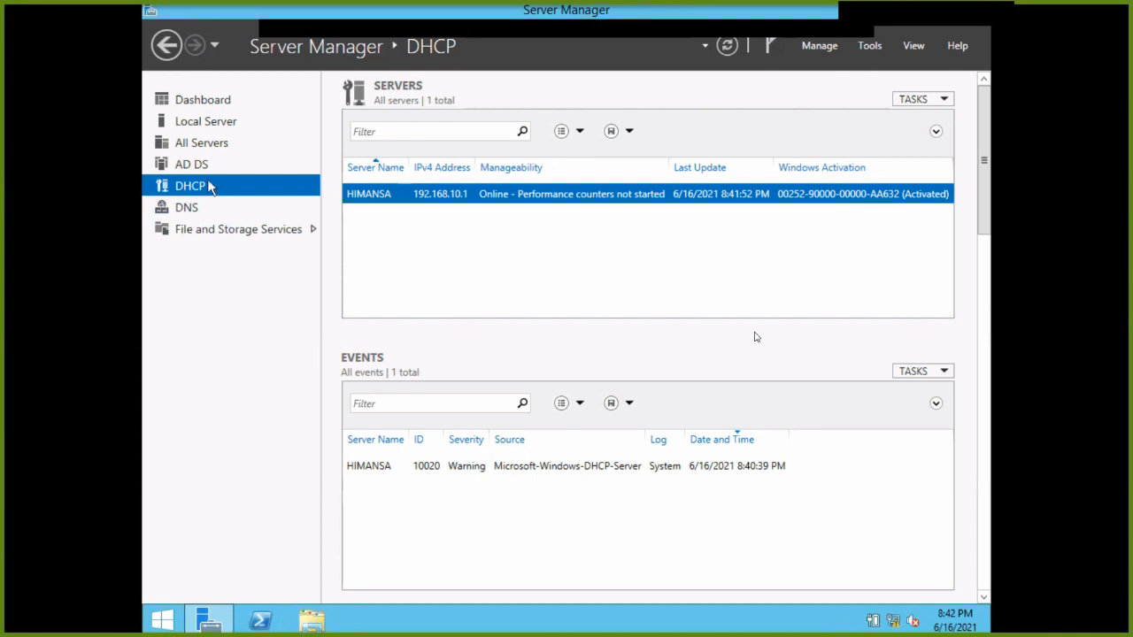
# Launch the DHCP console from Tools and expand the server and its IPv4 node.
pyautogui.click(869, 46)
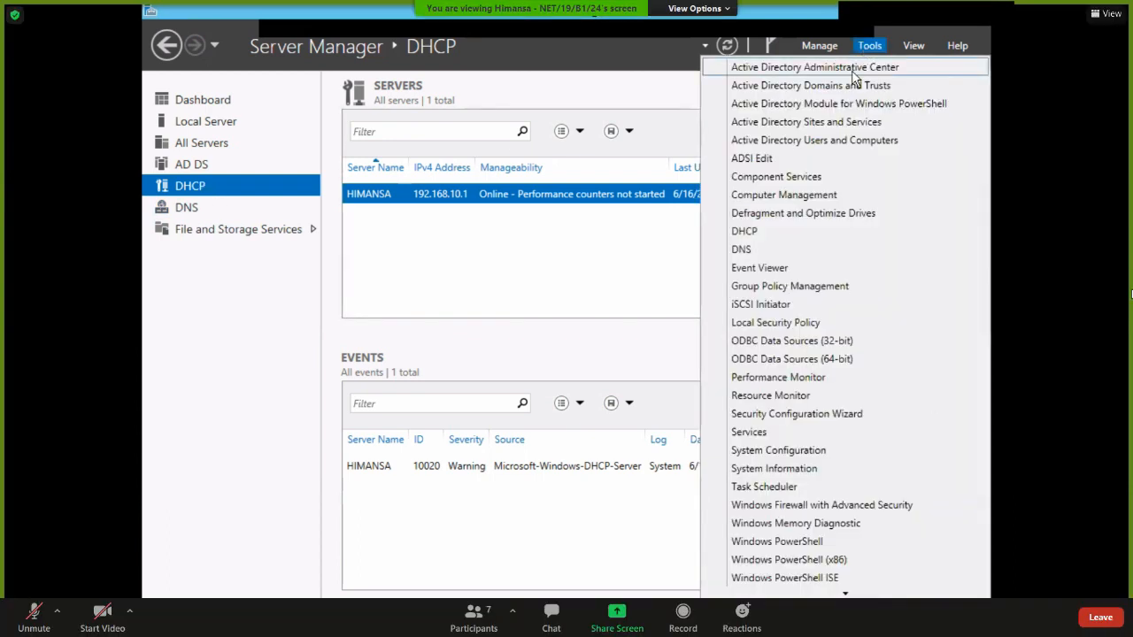
pyautogui.click(756, 231)
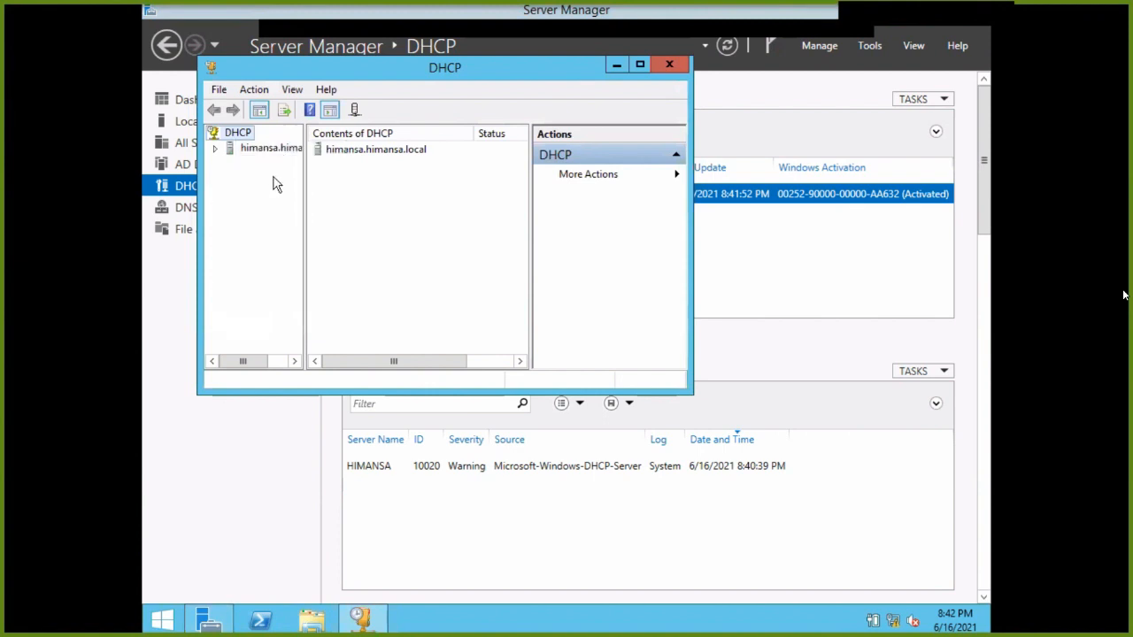
pyautogui.doubleClick(255, 149)
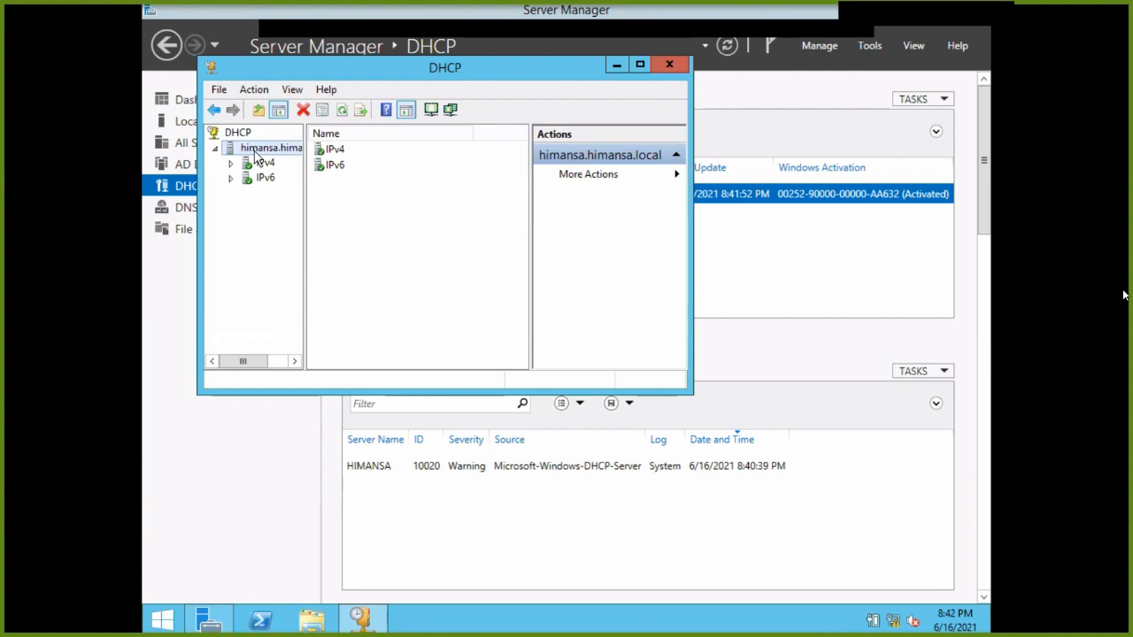
pyautogui.rightClick(256, 154)
pyautogui.click(257, 162)
pyautogui.doubleClick(257, 165)
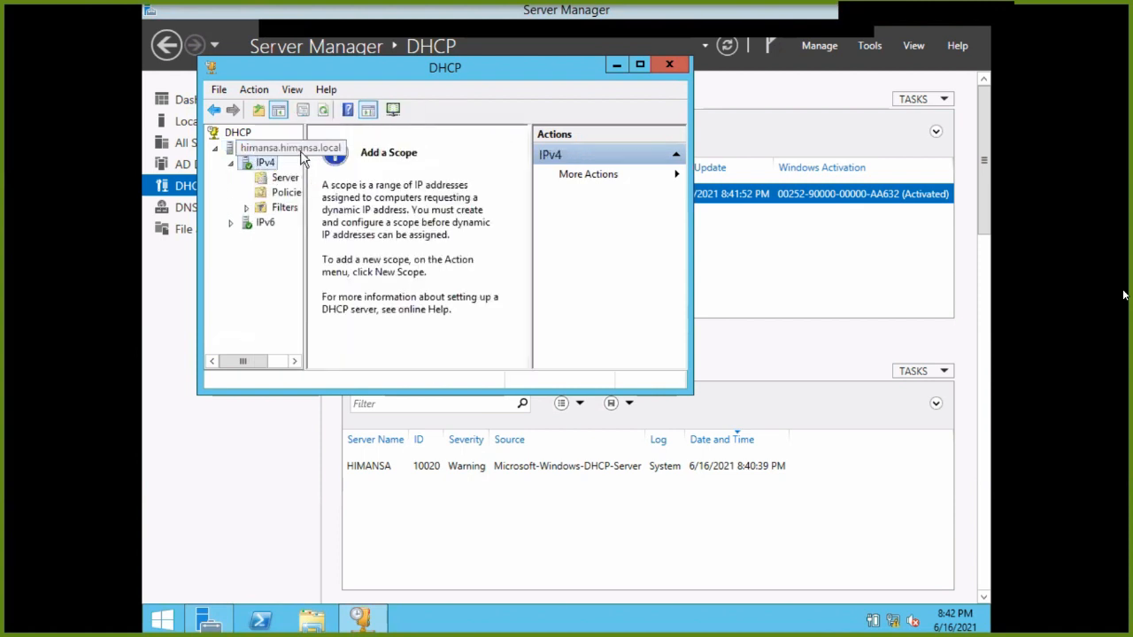
# Maximize the DHCP console, widen the tree pane, and start a New Scope on IPv4.
pyautogui.click(641, 63)
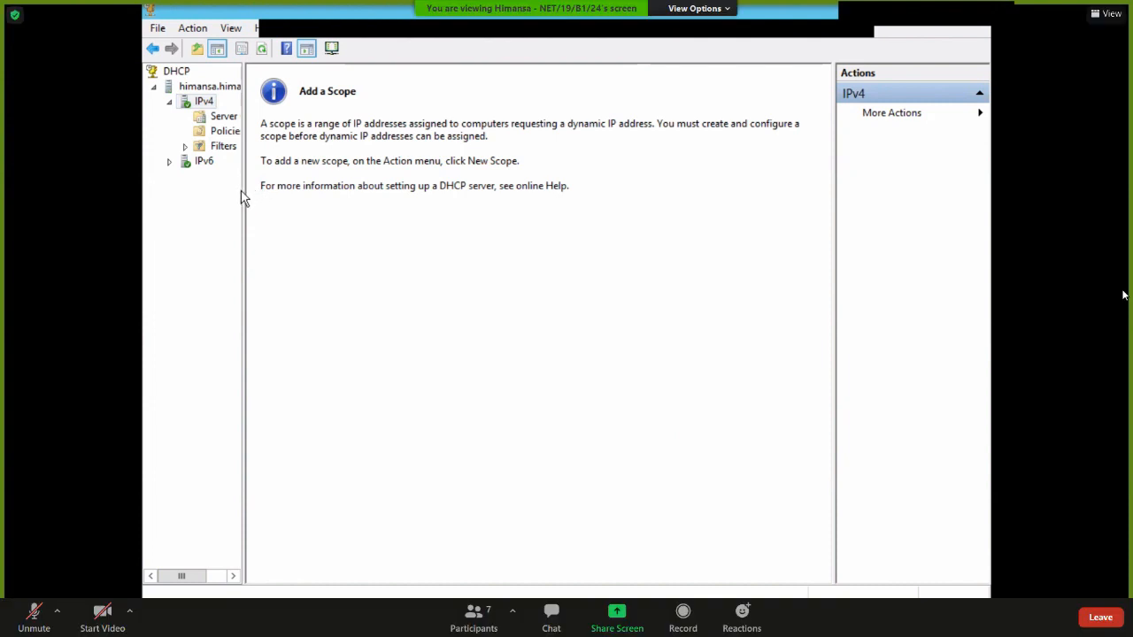
pyautogui.moveTo(245, 191); pyautogui.dragTo(515, 232)
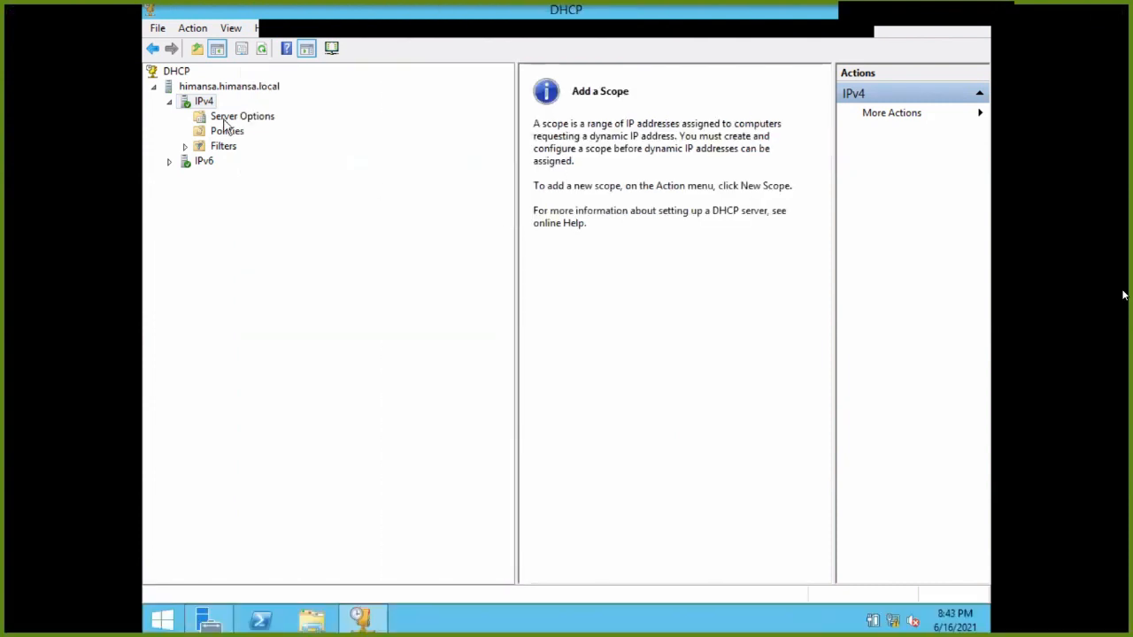
pyautogui.rightClick(190, 104)
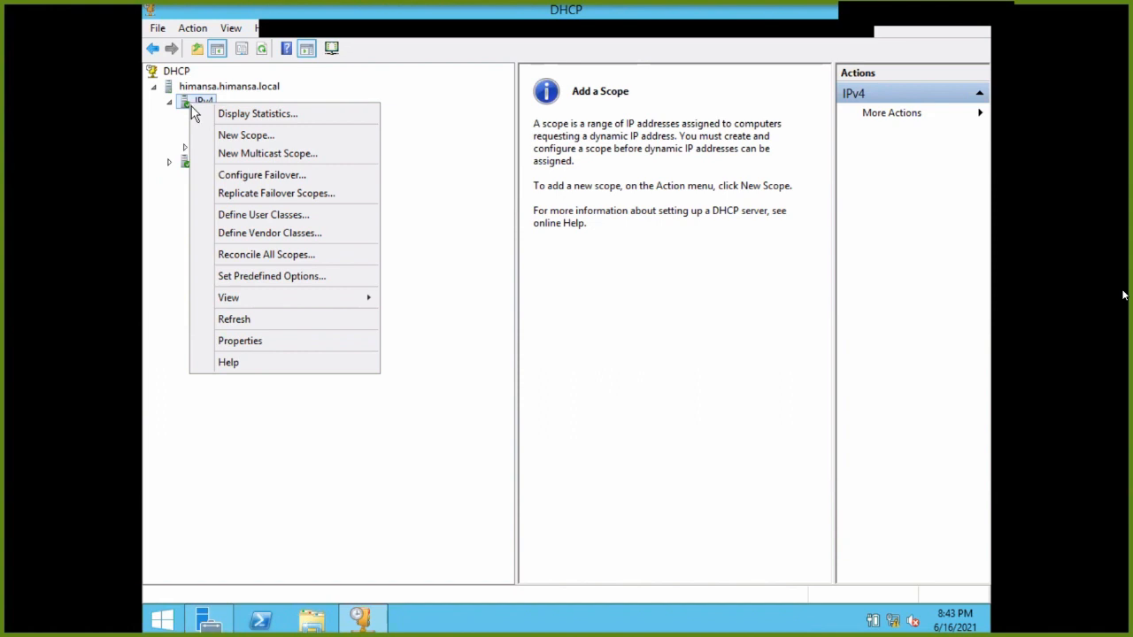
pyautogui.click(231, 135)
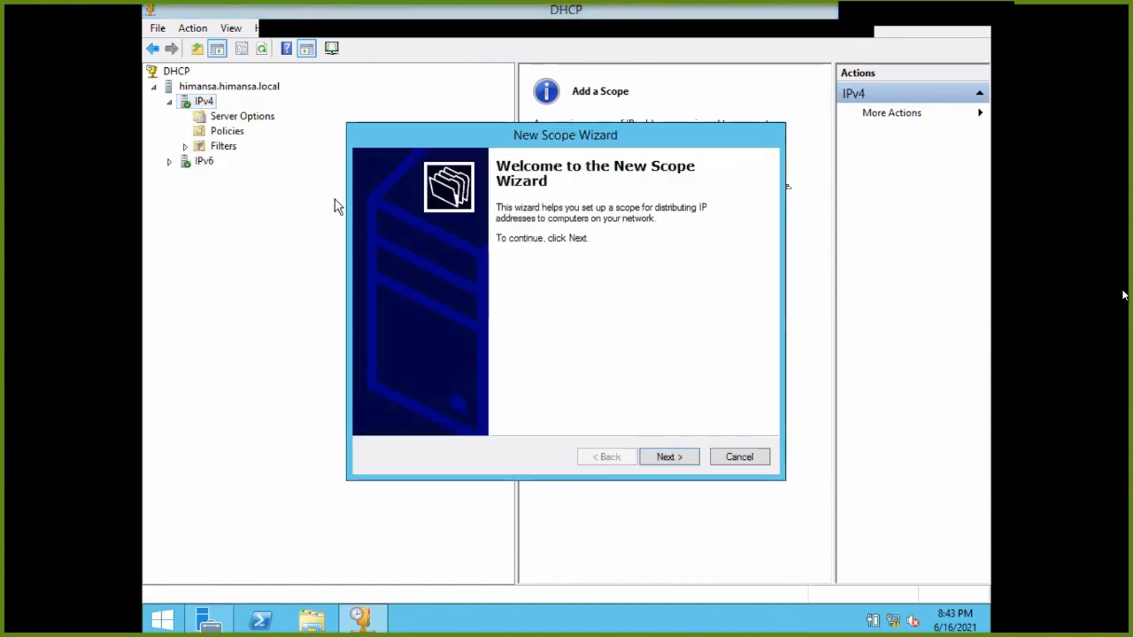
# Name the new scope 'himansa' in the New Scope Wizard and continue.
pyautogui.click(669, 456)
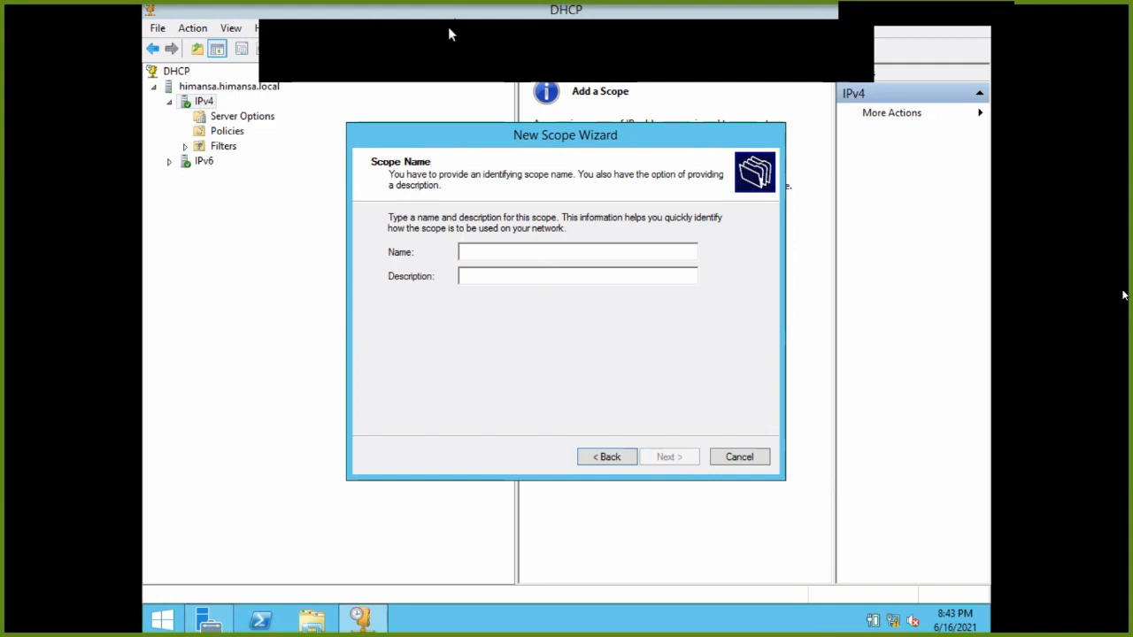
pyautogui.write('himansd')
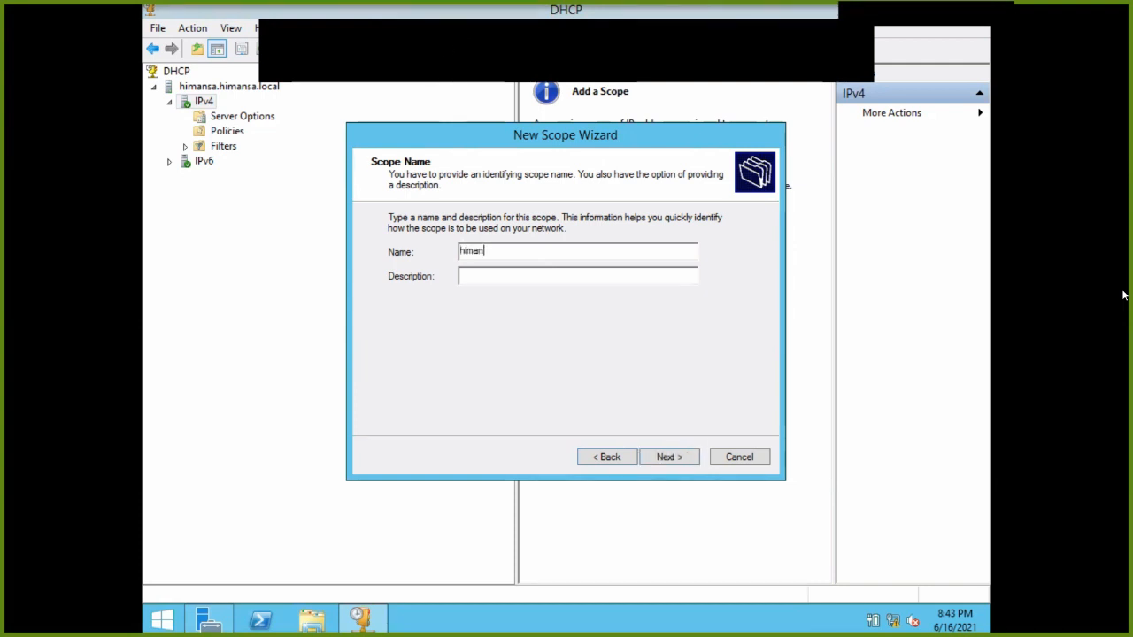
pyautogui.press('BackSpace')
pyautogui.press('BackSpace')
pyautogui.write('sa')
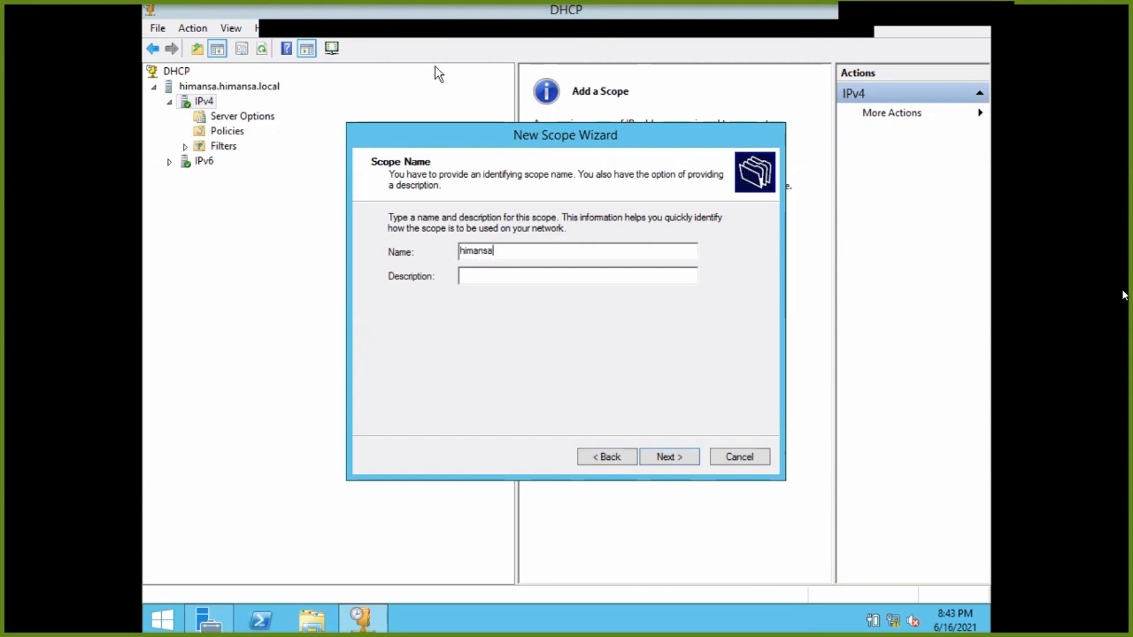
pyautogui.click(532, 275)
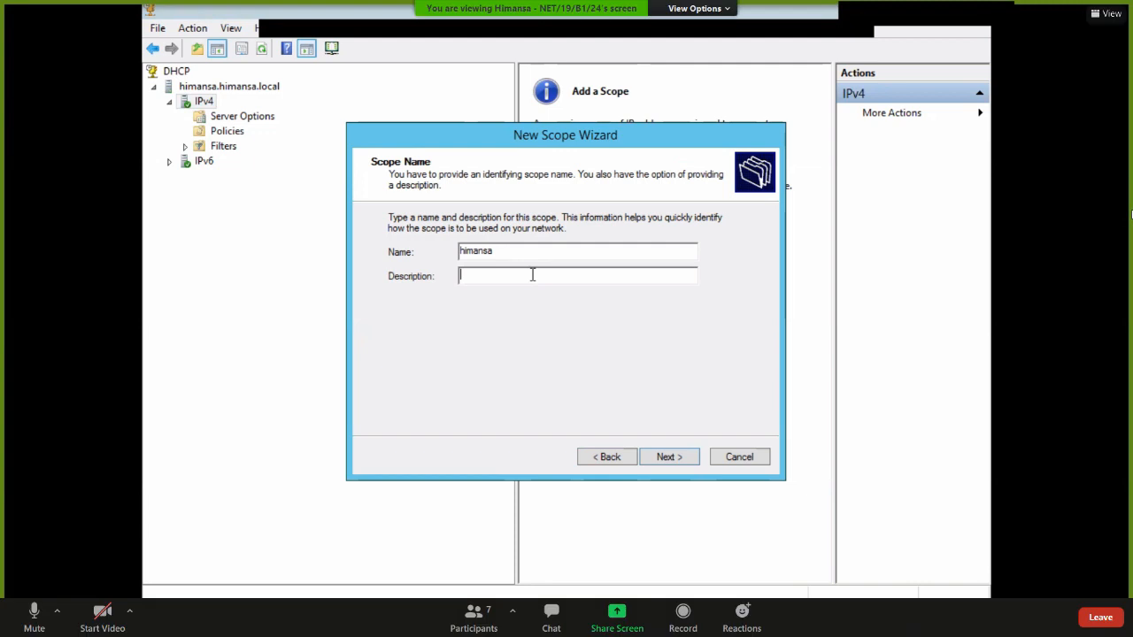
pyautogui.click(664, 457)
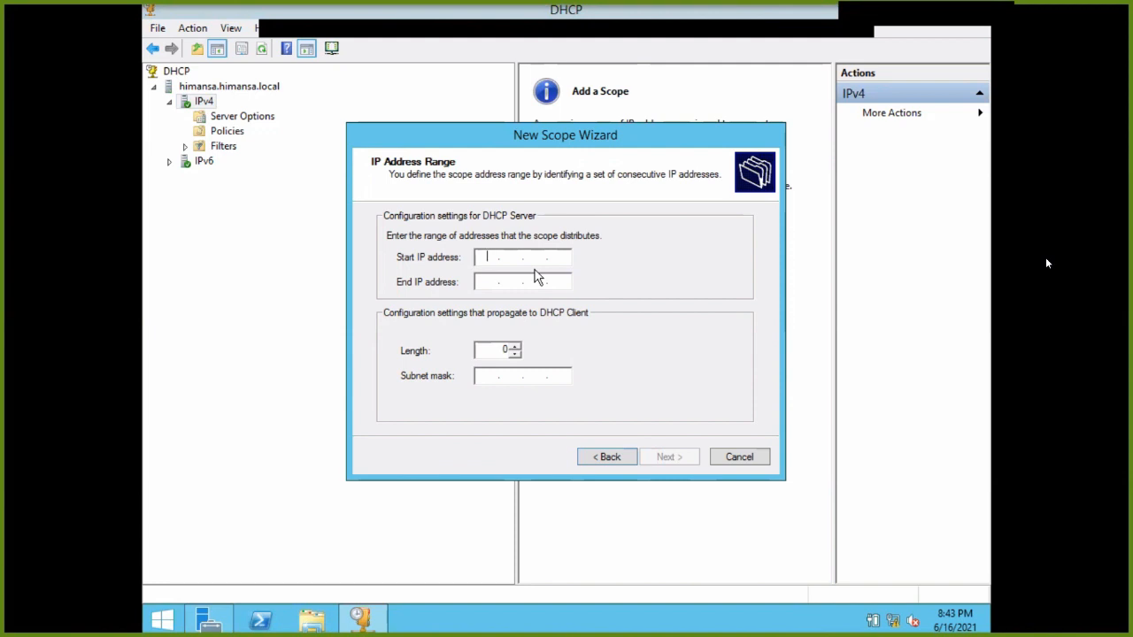
# Enter the scope's start IP address 192.168.10.2.
pyautogui.write('192 . 168 . 10 . 1')
pyautogui.click(486, 280)
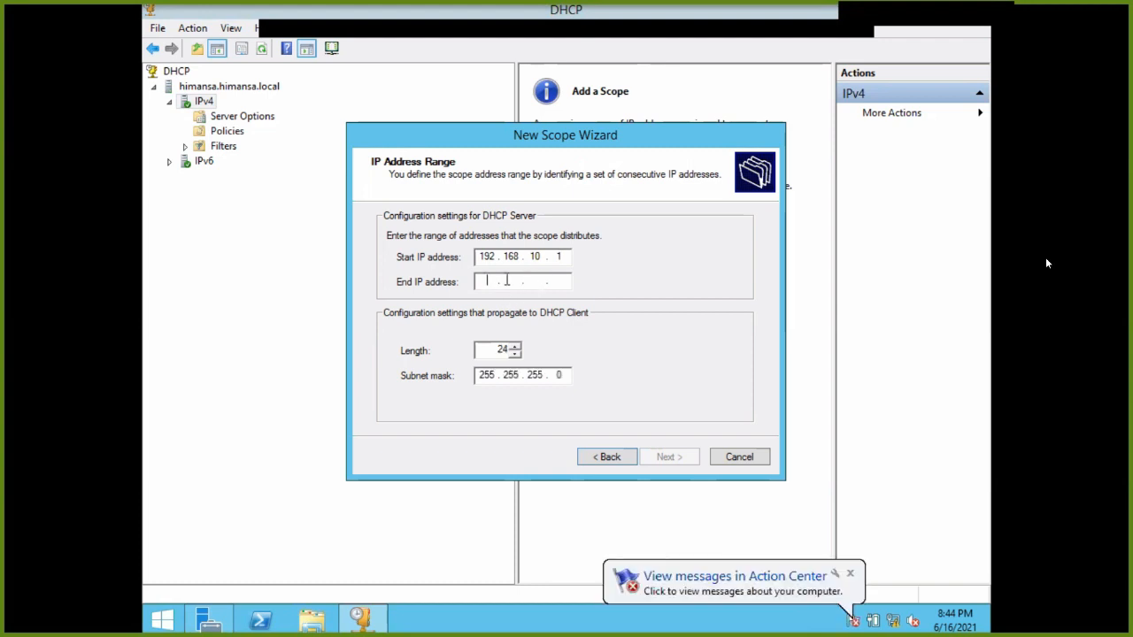
pyautogui.write('19216')
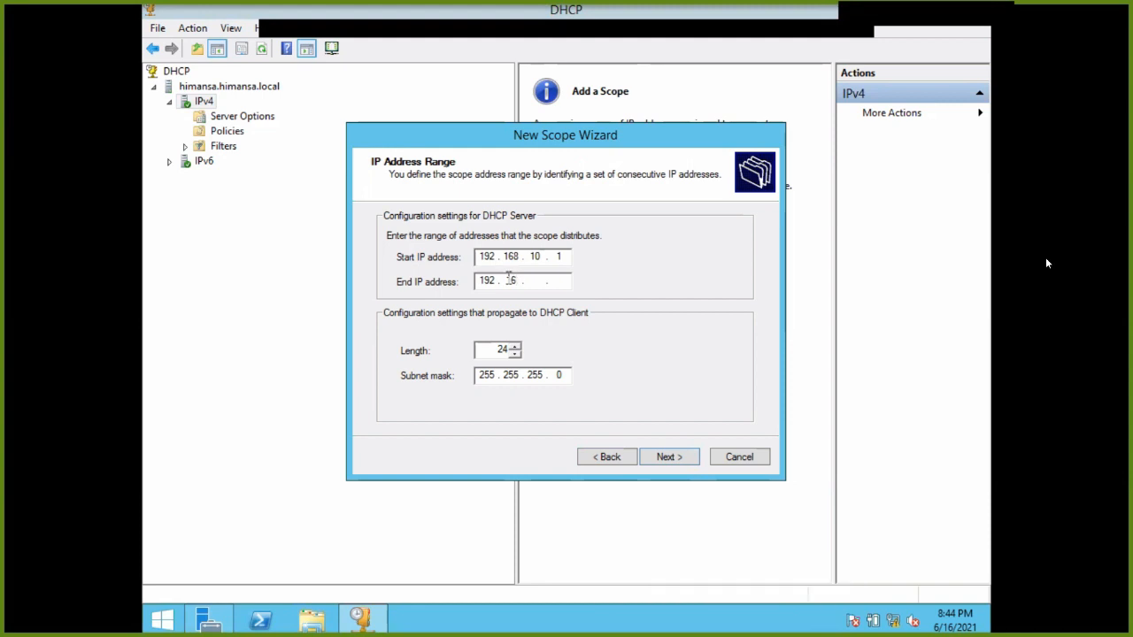
pyautogui.press('BackSpace')
pyautogui.press('BackSpace')
pyautogui.press('BackSpace')
pyautogui.press('BackSpace')
pyautogui.press('BackSpace')
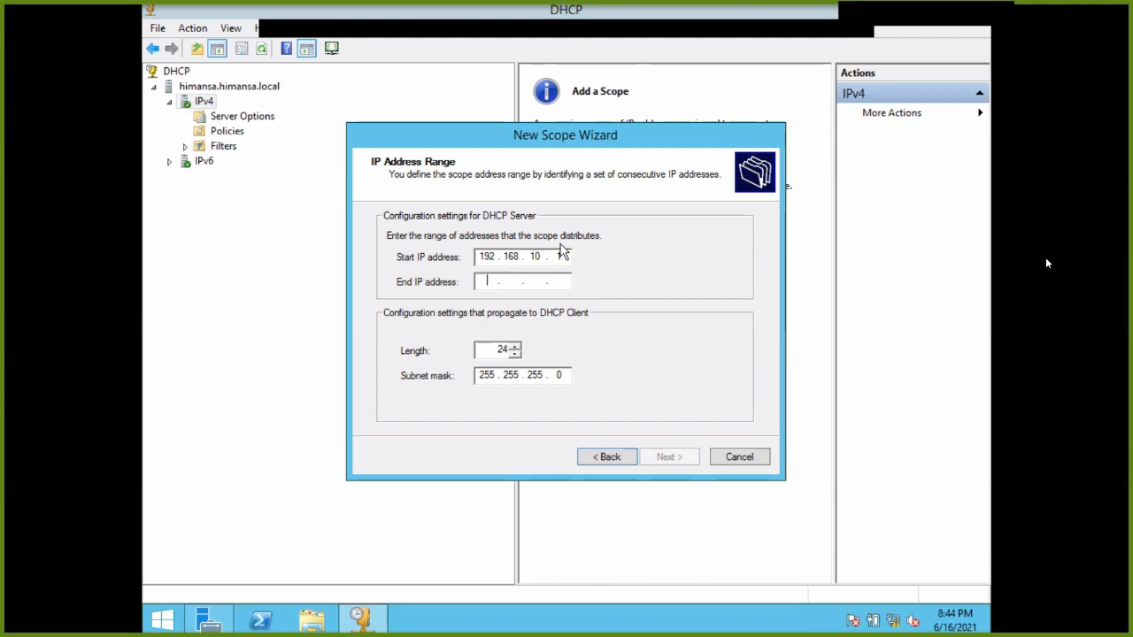
pyautogui.write('2')
# Enter the end IP address 192.168.10.250, keeping the /24 mask 255.255.255.0.
pyautogui.press('Tab')
pyautogui.write('19')
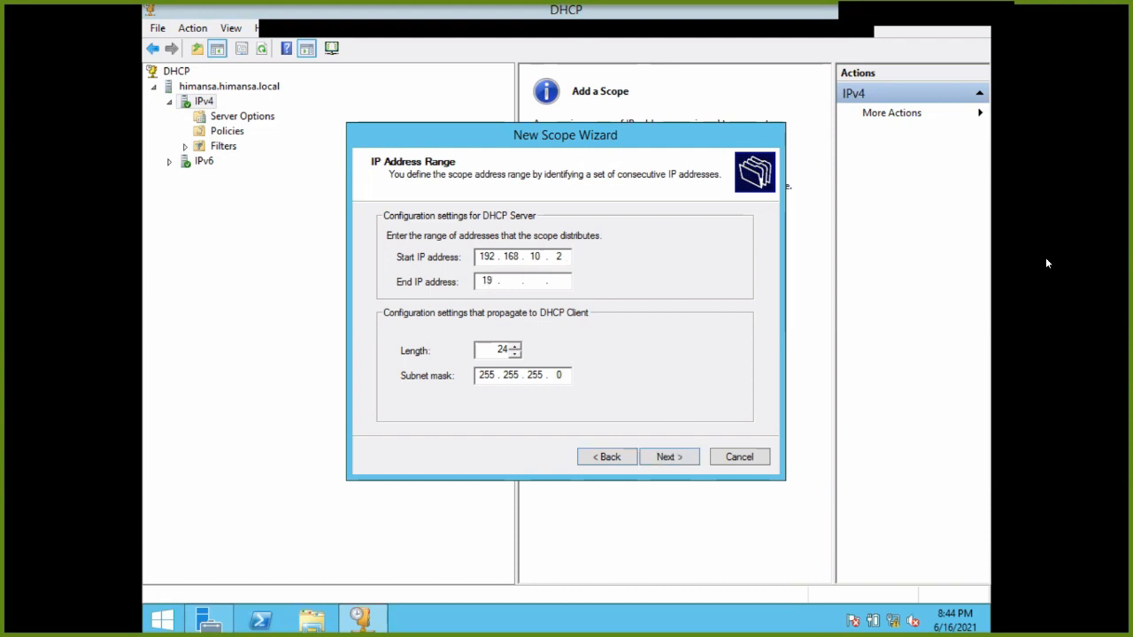
pyautogui.write('3')
pyautogui.press('BackSpace')
pyautogui.write('. 168 . 10 . 2')
pyautogui.click(494, 280)
pyautogui.write('2')
pyautogui.click(560, 282)
pyautogui.write('50')
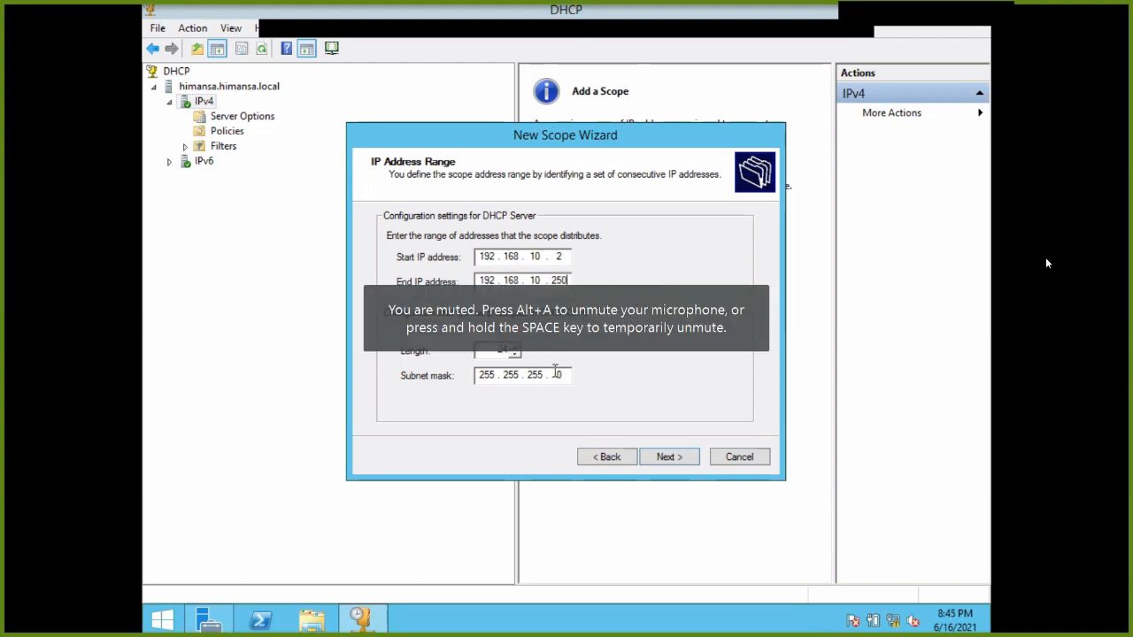
# Leave the Add Exclusions page empty and continue to lease duration.
pyautogui.click(666, 457)
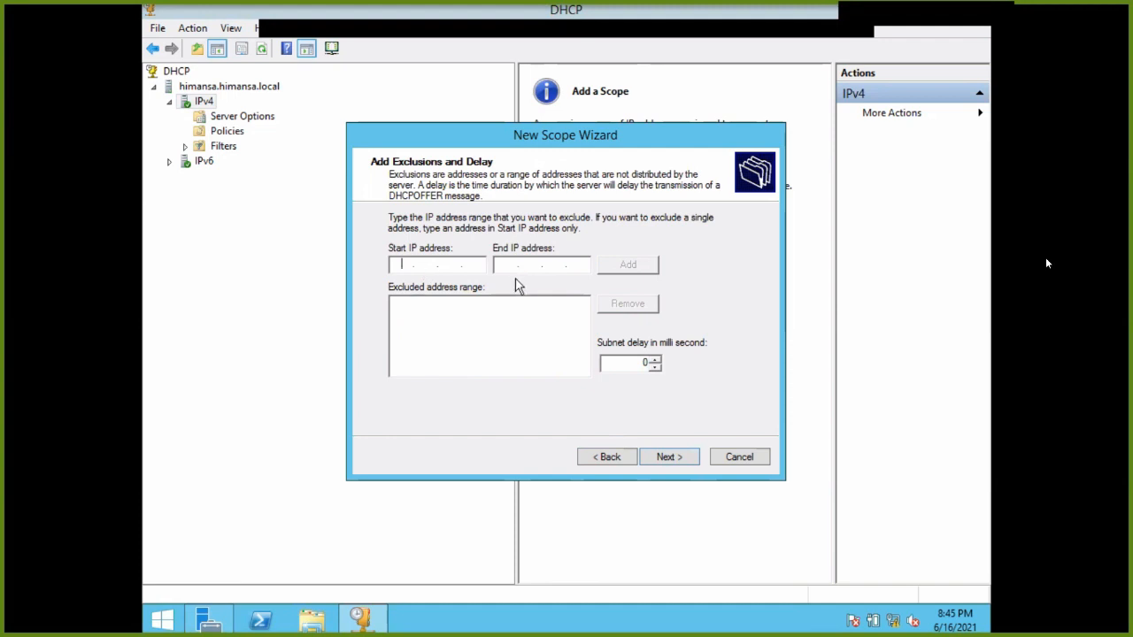
pyautogui.write('192')
pyautogui.press('BackSpace')
pyautogui.press('BackSpace')
pyautogui.press('BackSpace')
pyautogui.click(540, 262)
pyautogui.click(683, 456)
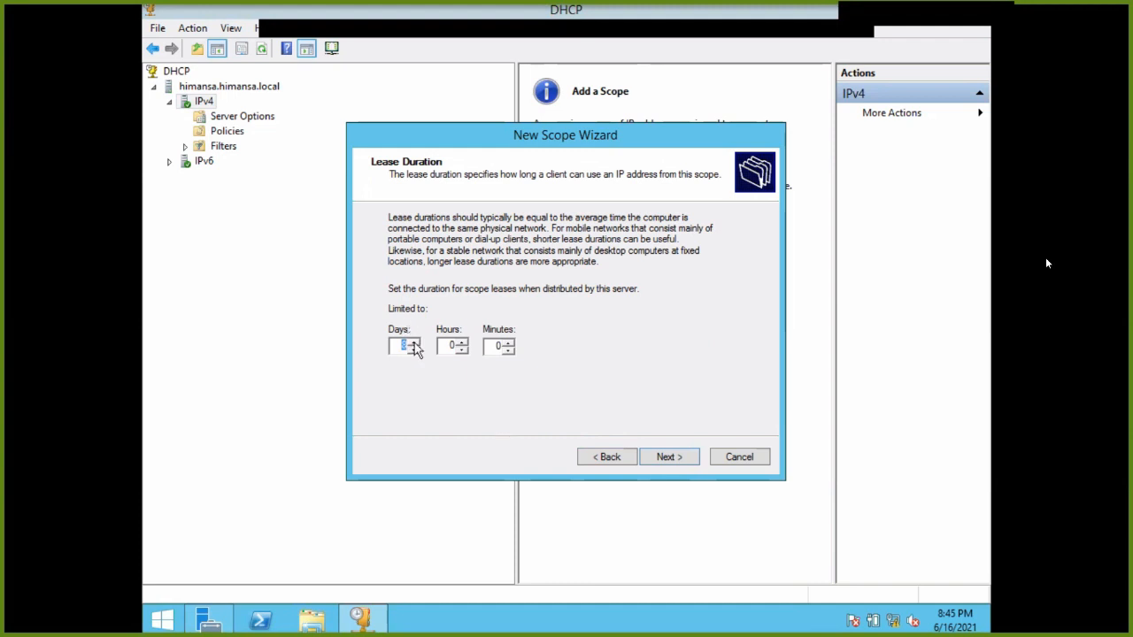
# Set the scope lease duration to 0 days 4 hours and continue.
pyautogui.click(449, 348)
pyautogui.hotkey('shift', 'Tab')
pyautogui.write('0')
pyautogui.doubleClick(457, 345)
pyautogui.write('4')
pyautogui.click(670, 457)
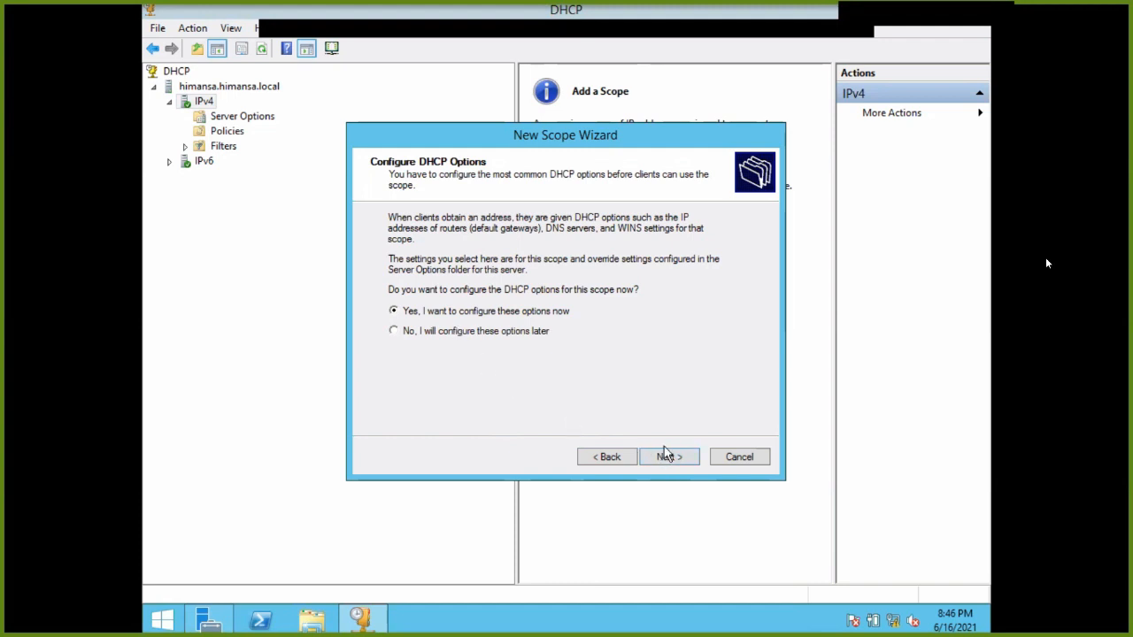
# Choose to configure options now, skip the router, and keep himansa.local with DNS 192.168.10.1.
pyautogui.click(677, 467)
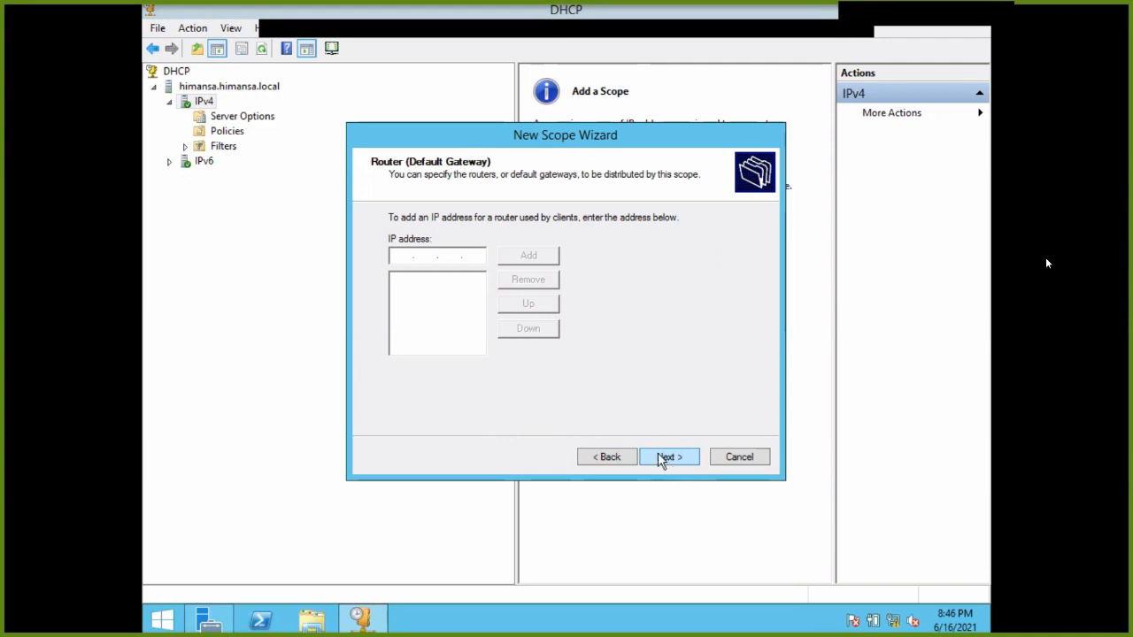
pyautogui.click(679, 463)
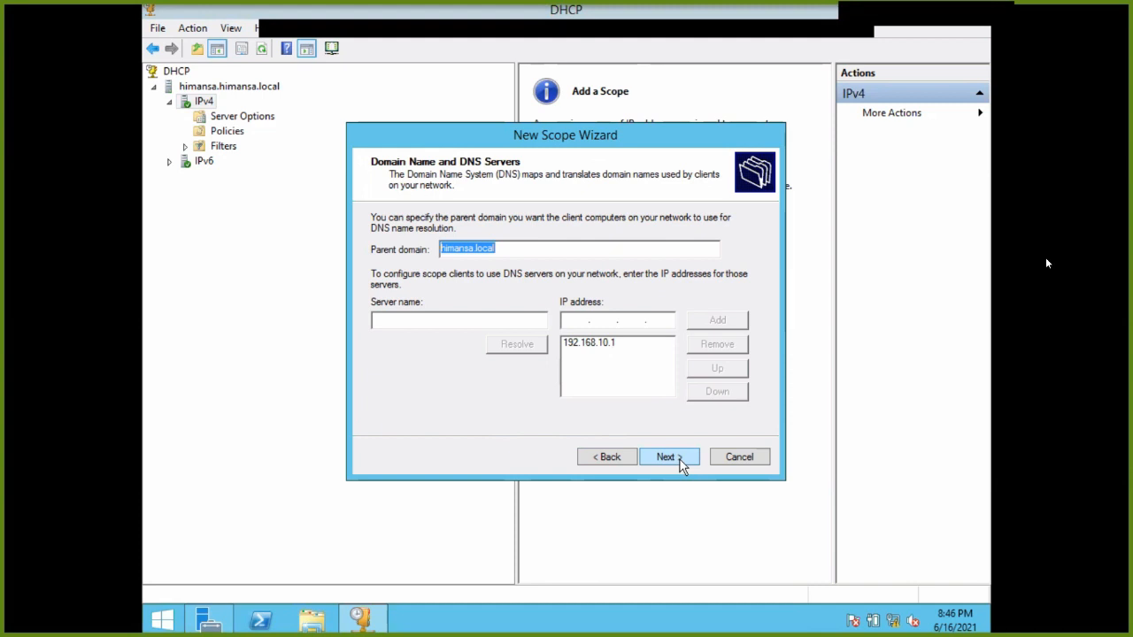
pyautogui.click(680, 464)
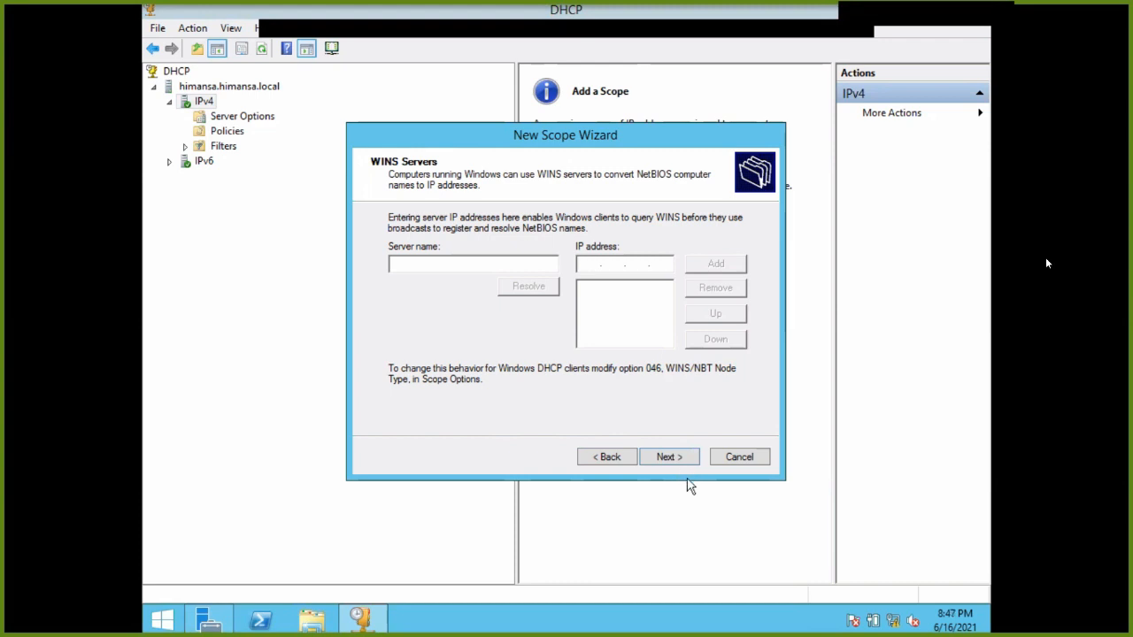
# Add 192.168.10.1 as WINS server, activate the scope now, and finish the wizard.
pyautogui.write('192.3')
pyautogui.write('68')
pyautogui.write('1')
pyautogui.write('1')
pyautogui.write('10.1')
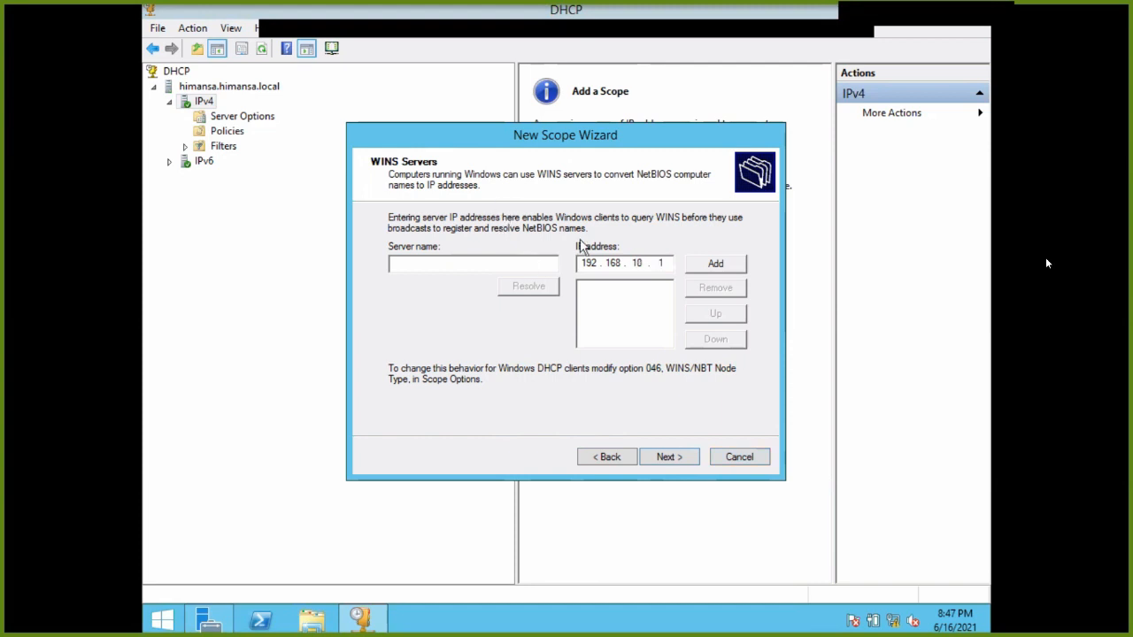
pyautogui.click(706, 265)
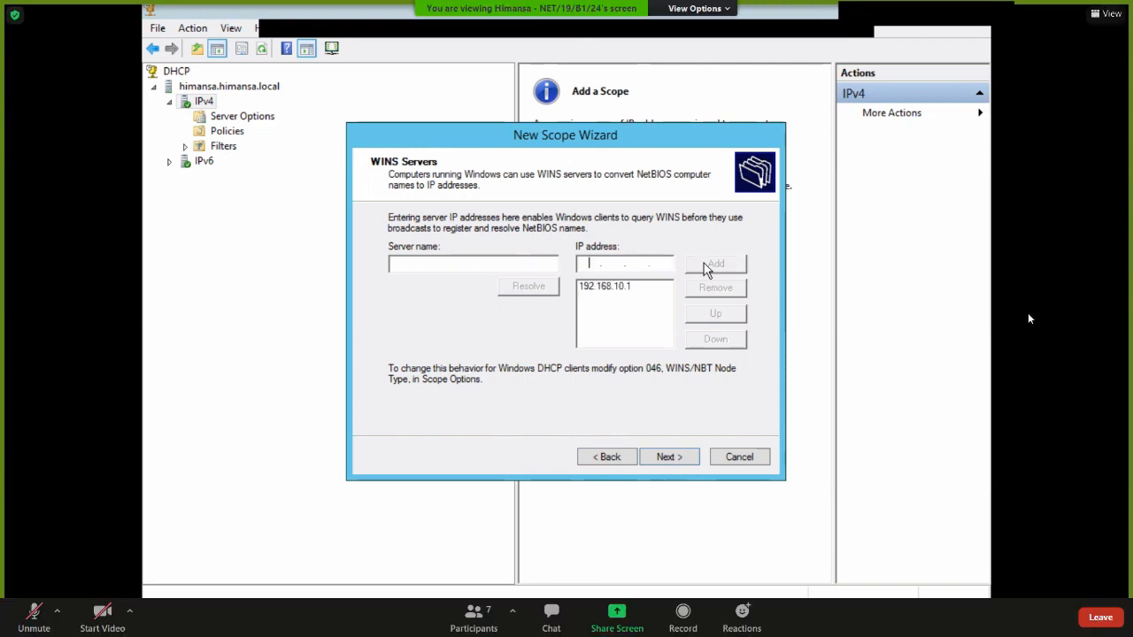
pyautogui.click(685, 462)
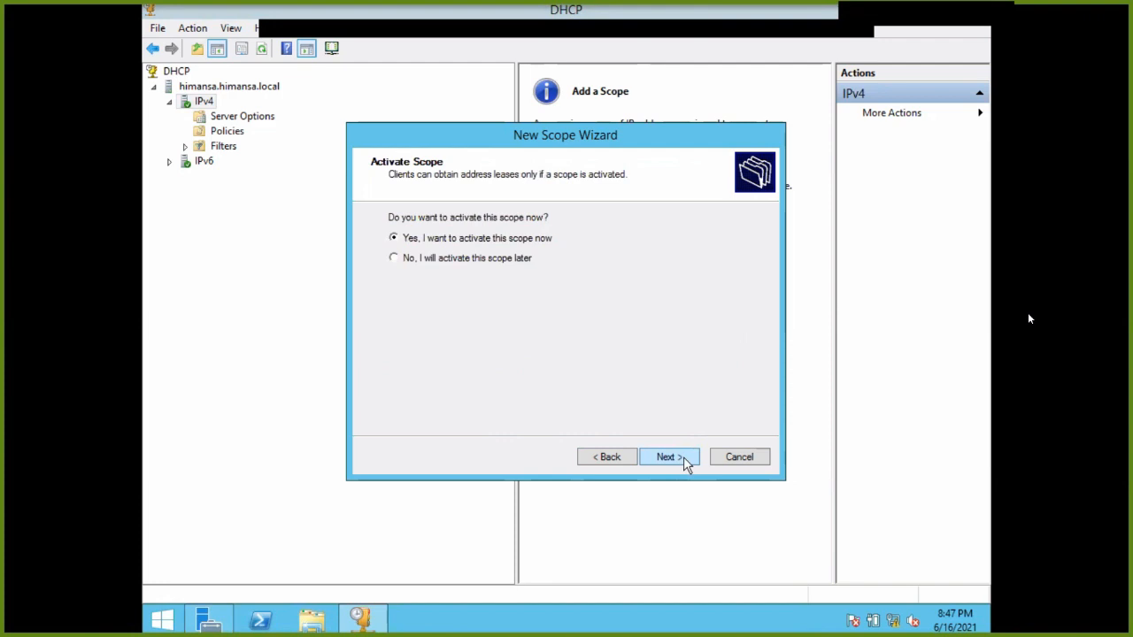
pyautogui.click(685, 462)
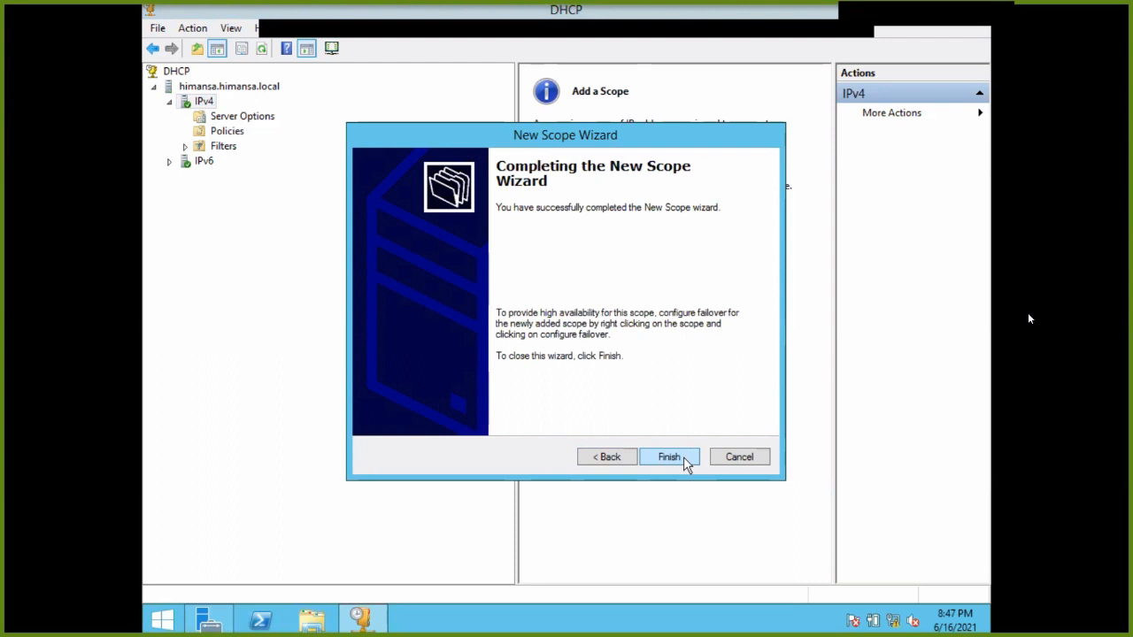
pyautogui.click(669, 456)
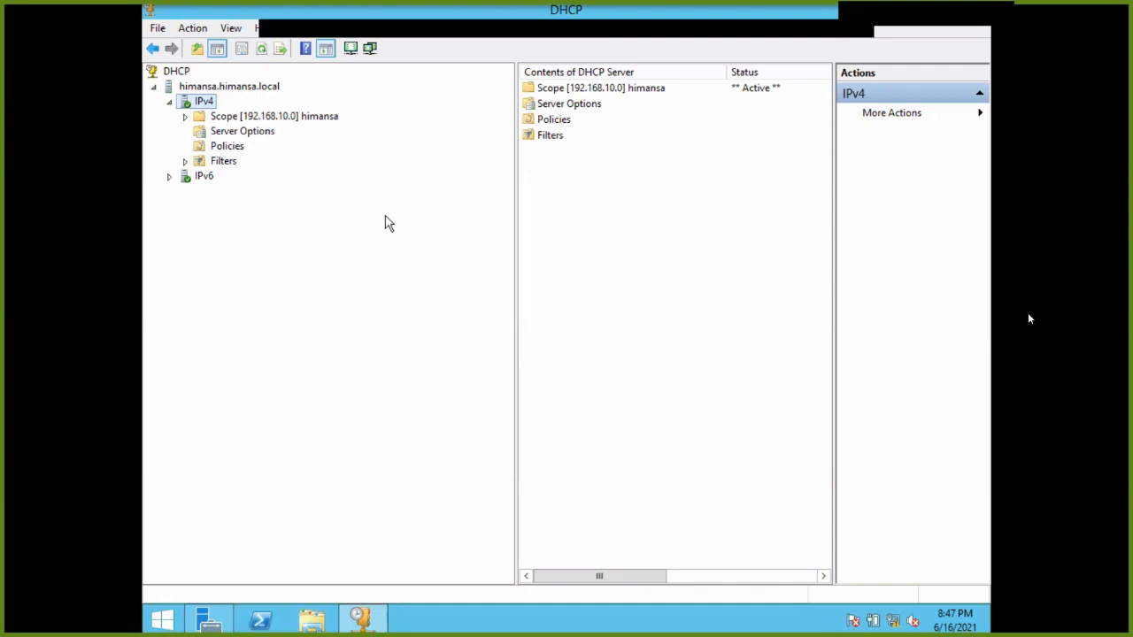
# Close the DHCP console and open DNS Manager with the HIMANSA server node expanded.
pyautogui.click(186, 116)
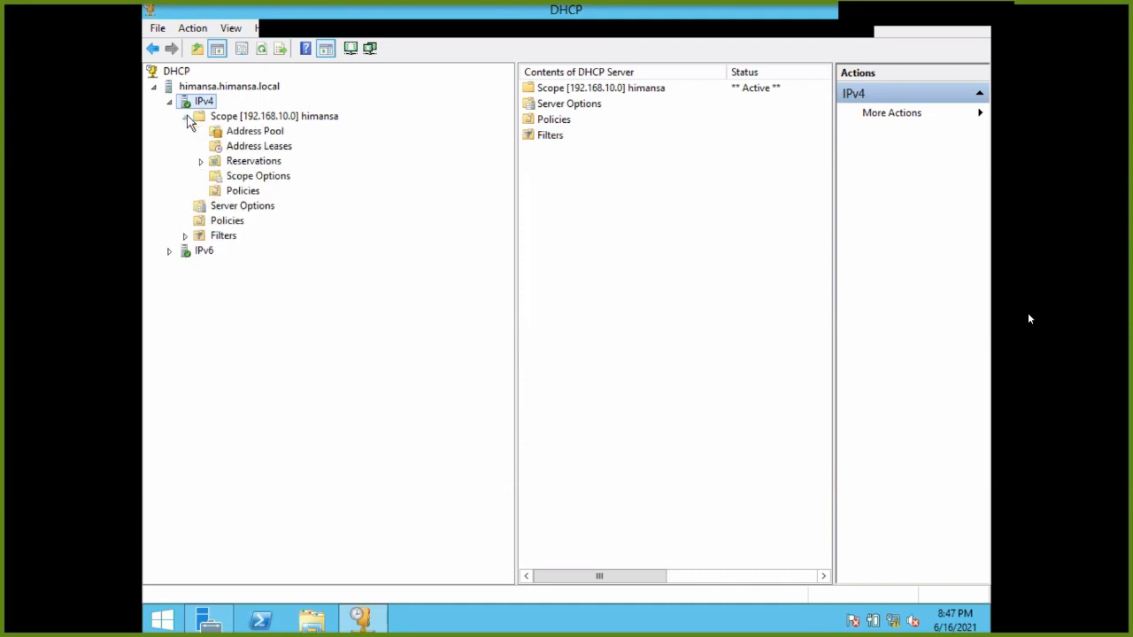
pyautogui.click(186, 117)
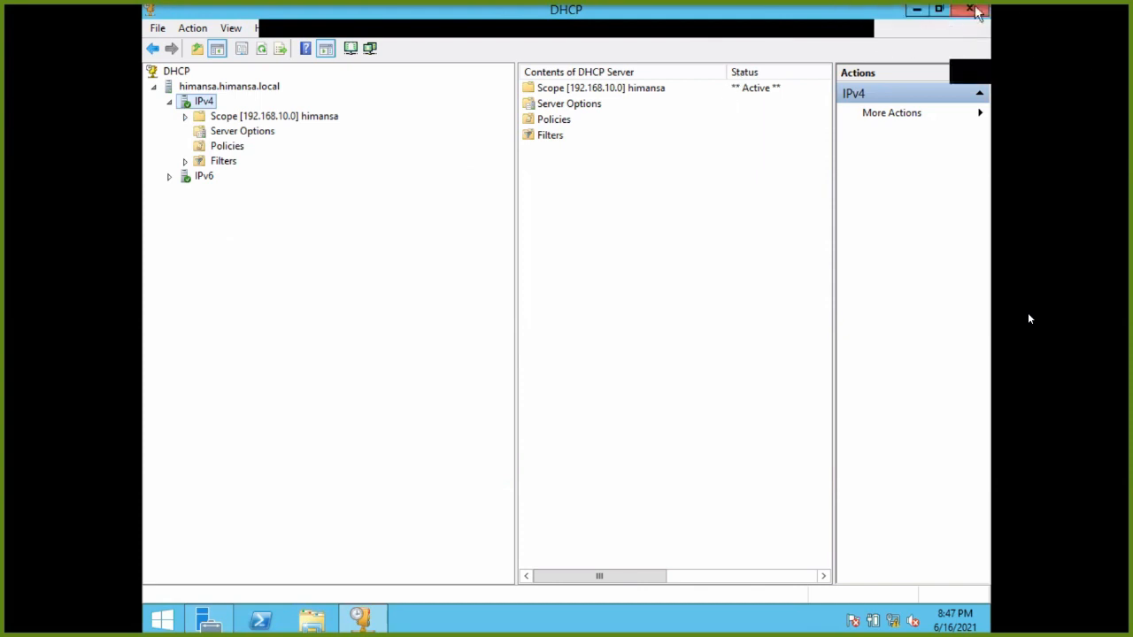
pyautogui.click(971, 10)
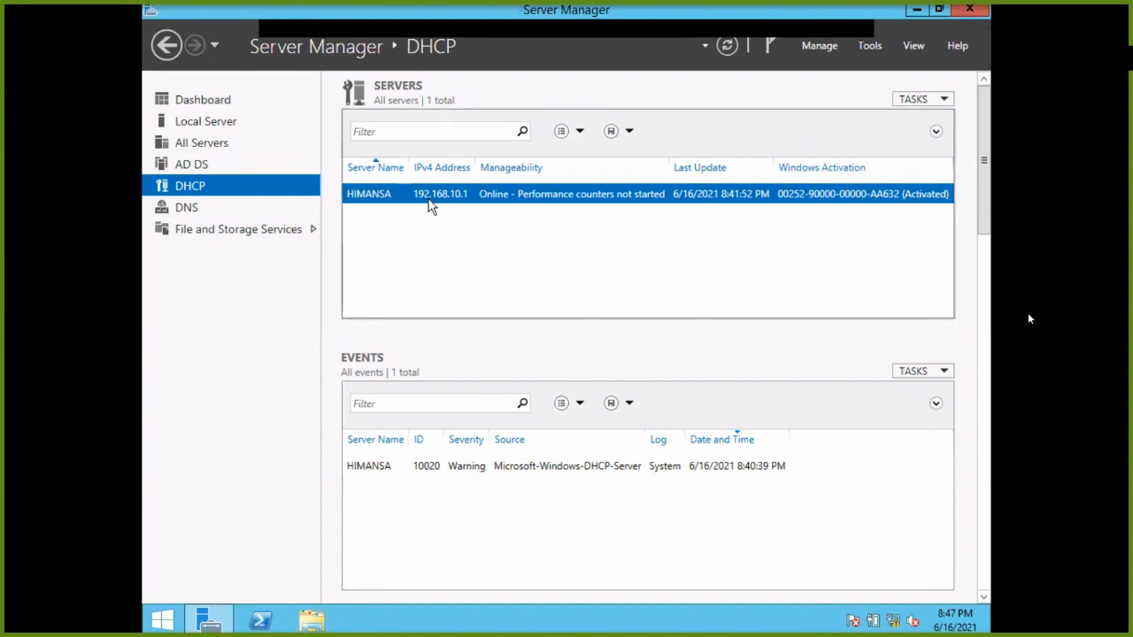
pyautogui.click(865, 46)
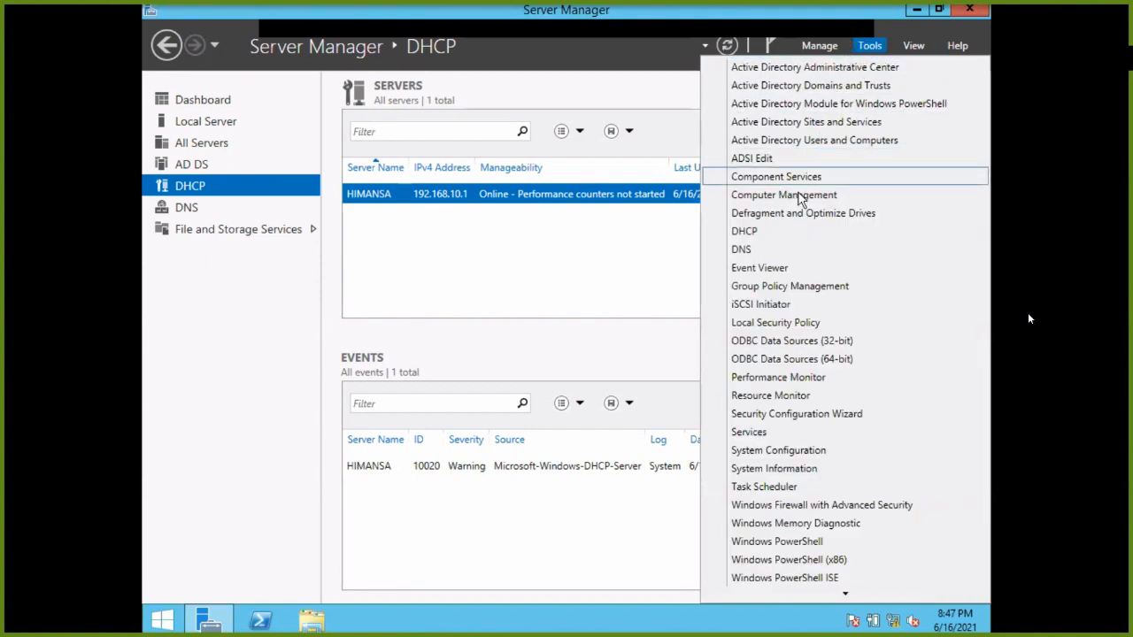
pyautogui.click(775, 253)
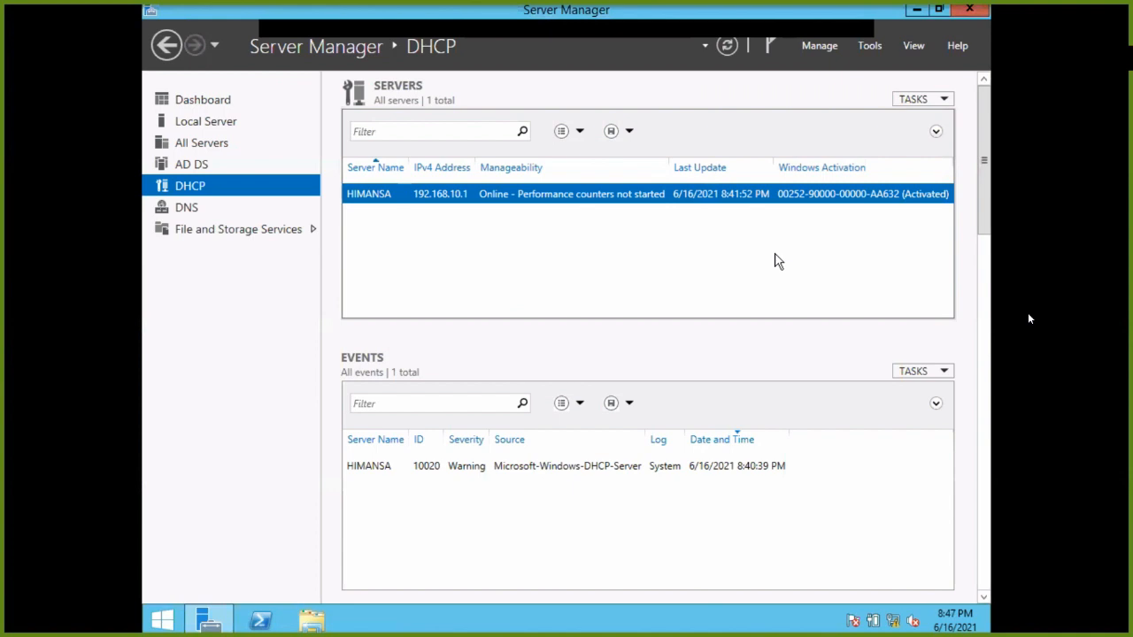
pyautogui.click(196, 131)
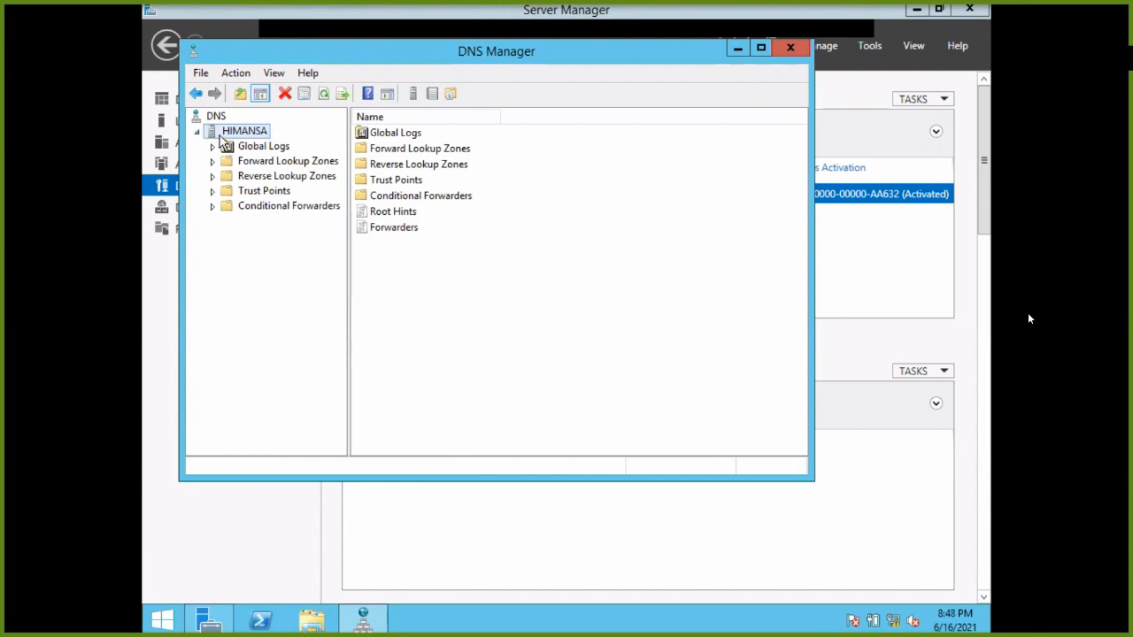
# Step through the Configure a DNS Server wizard to the Zone Name page, then cancel it.
pyautogui.rightClick(221, 133)
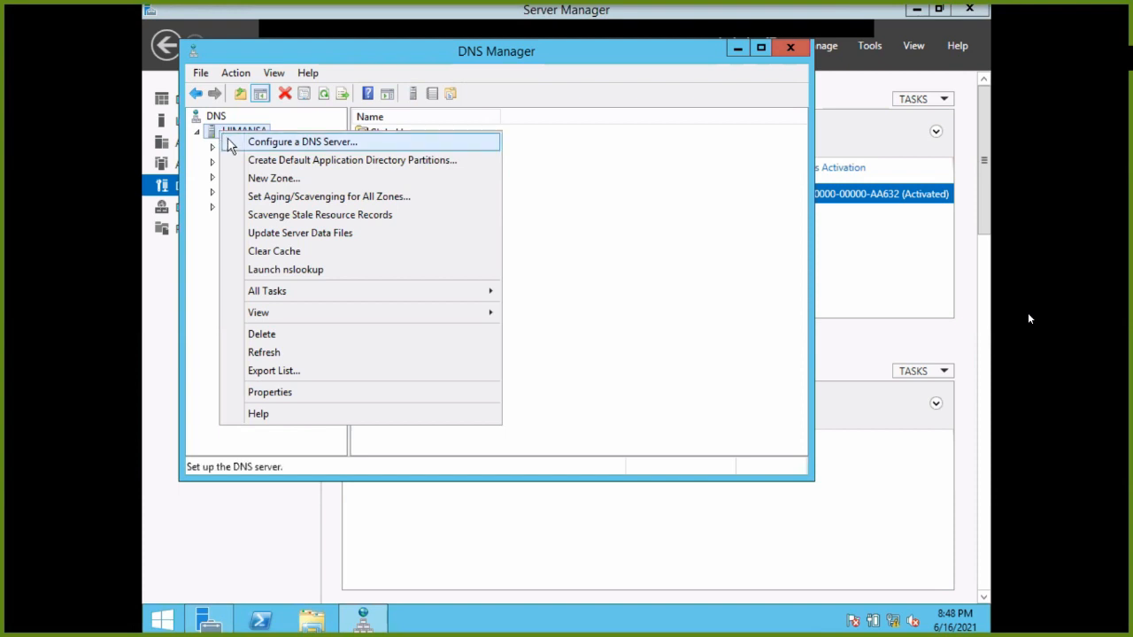
pyautogui.click(229, 144)
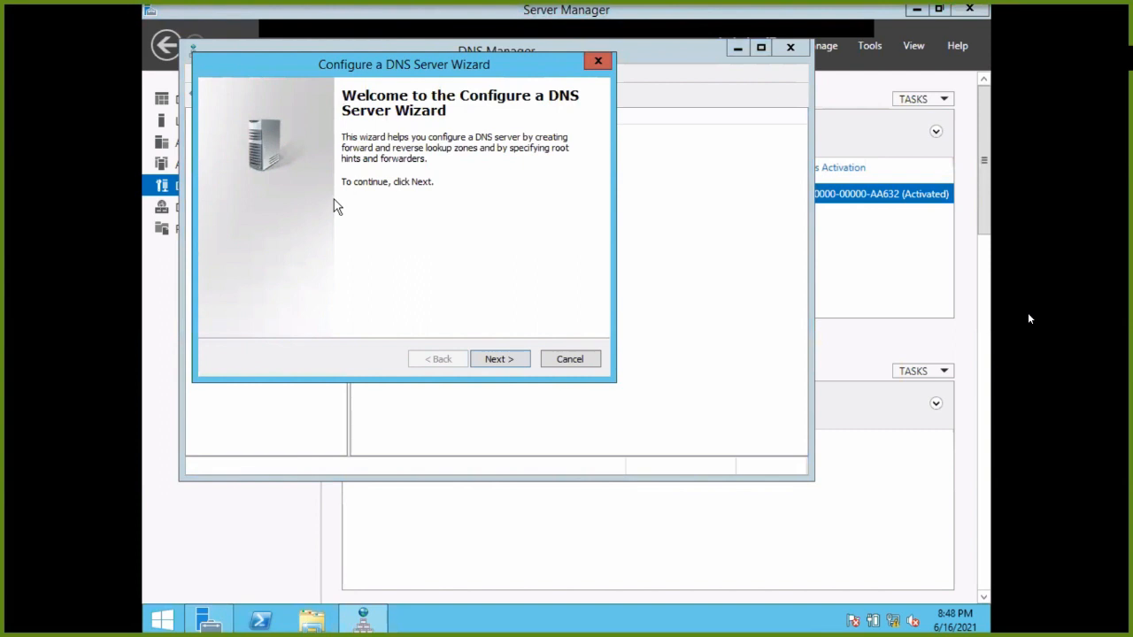
pyautogui.click(514, 359)
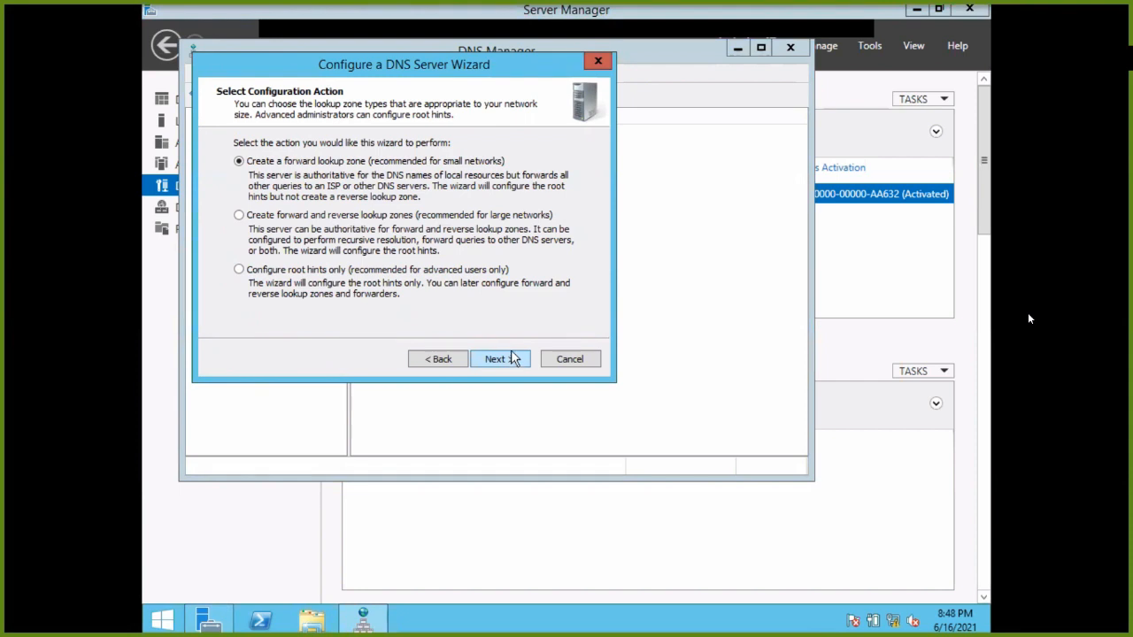
pyautogui.click(514, 358)
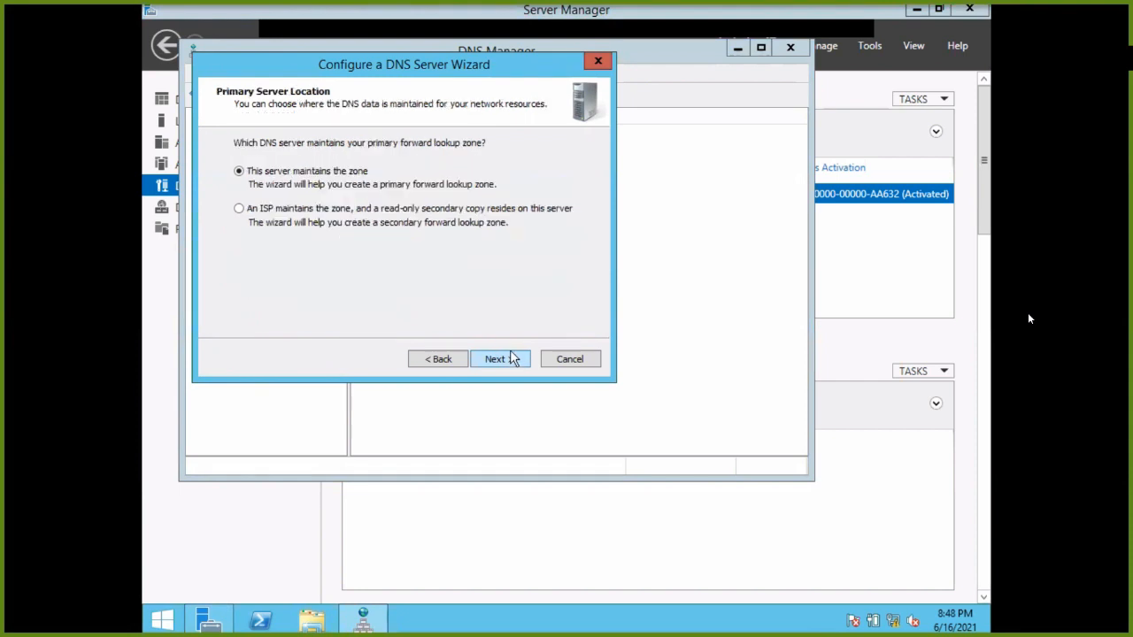
pyautogui.click(512, 357)
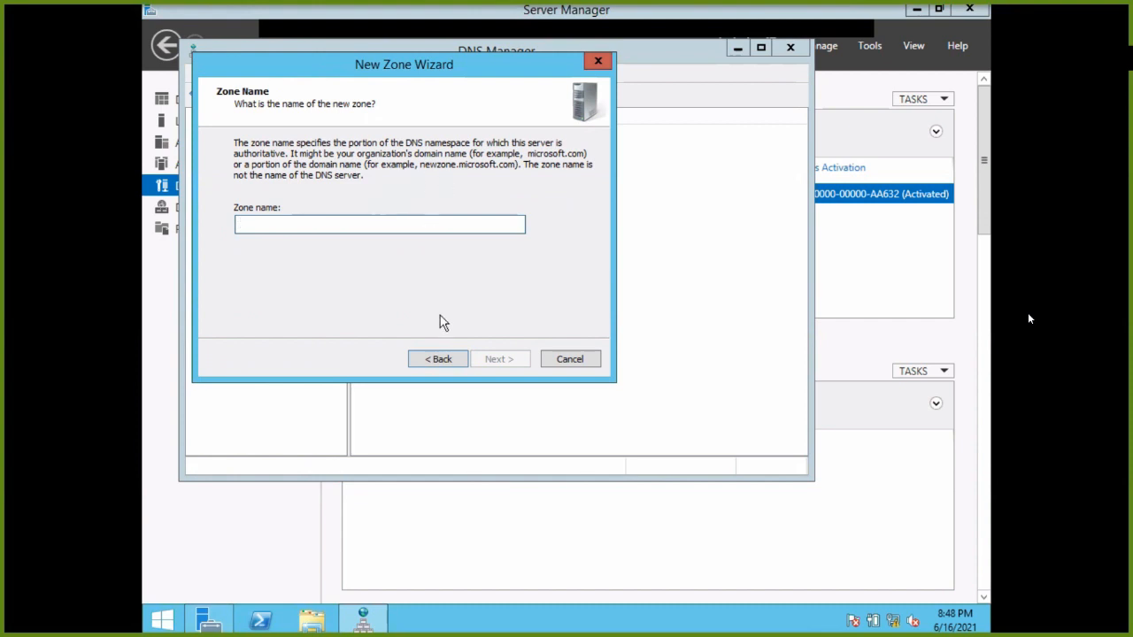
pyautogui.click(558, 360)
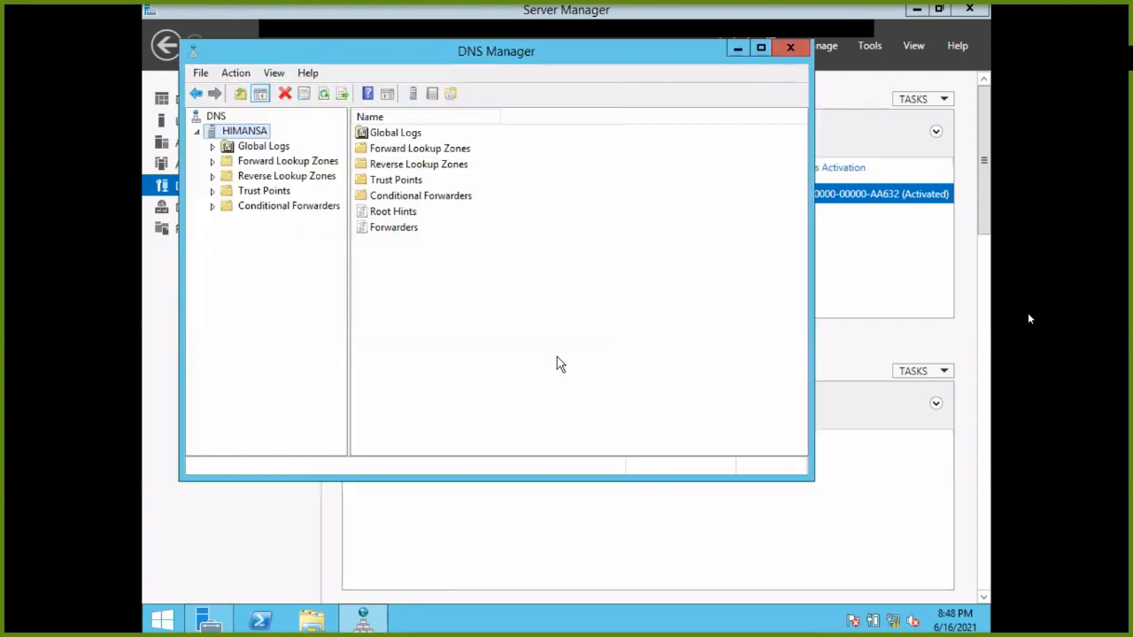
# Dismiss the DNS server's action menu and close DNS Manager.
pyautogui.rightClick(237, 136)
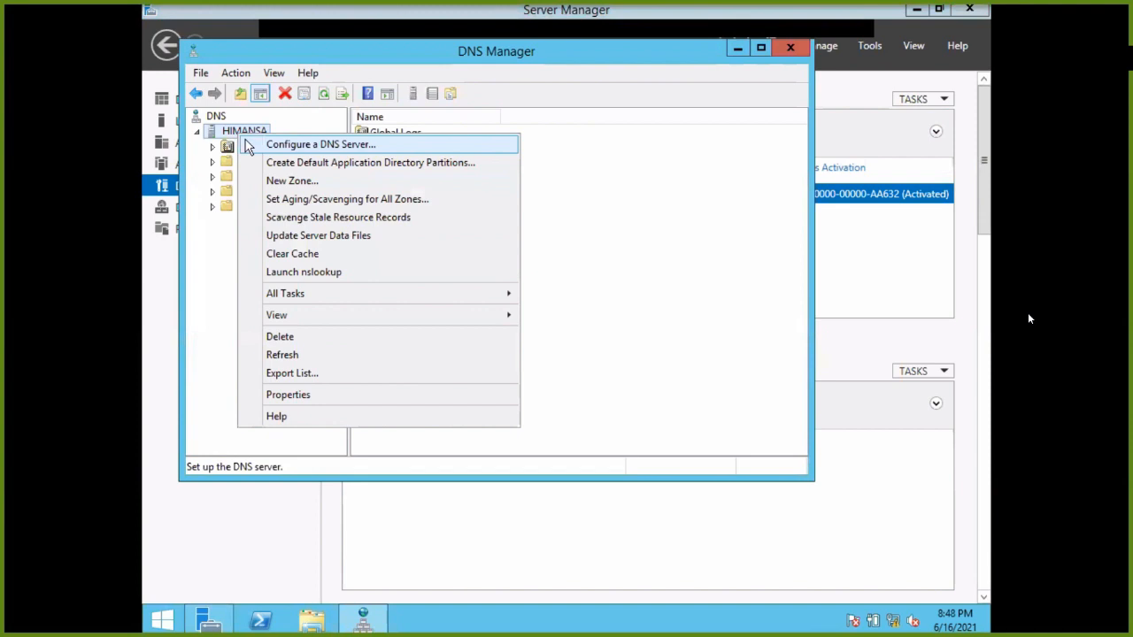
pyautogui.click(203, 262)
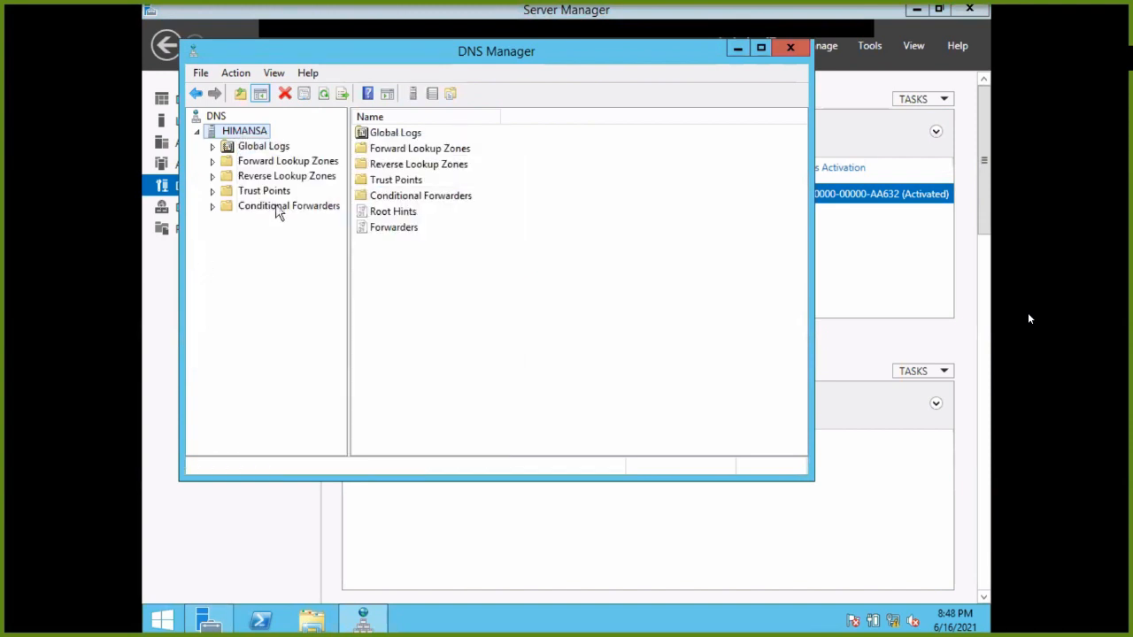
pyautogui.click(789, 51)
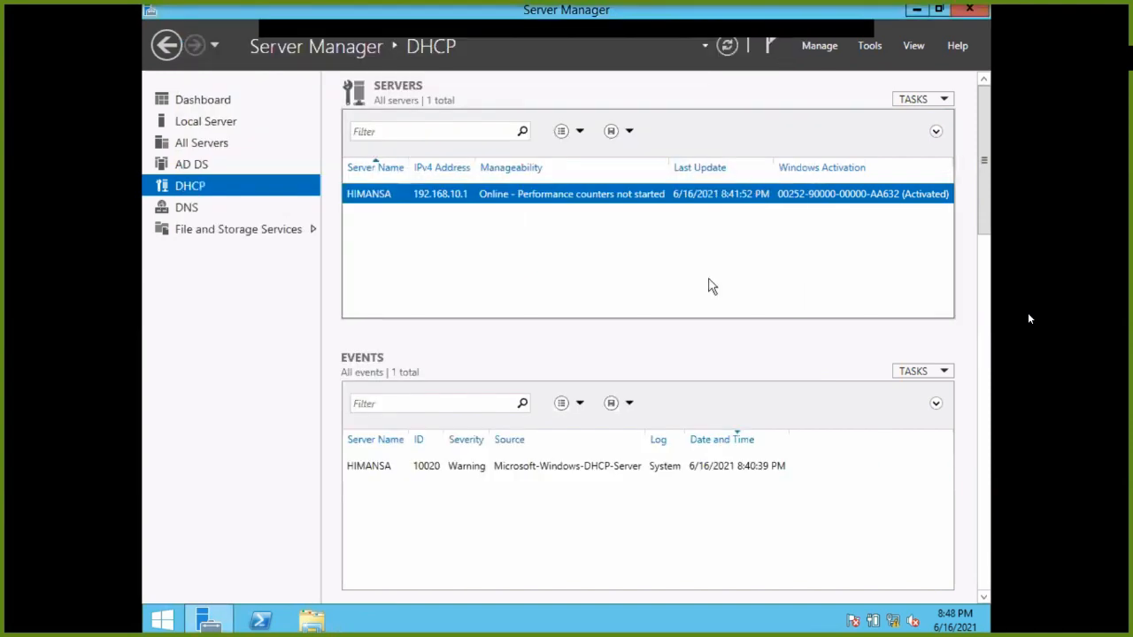
# Switch from the server VM to the Windows 7 client VM in full screen.
pyautogui.hotkey('ctrl', 'f')
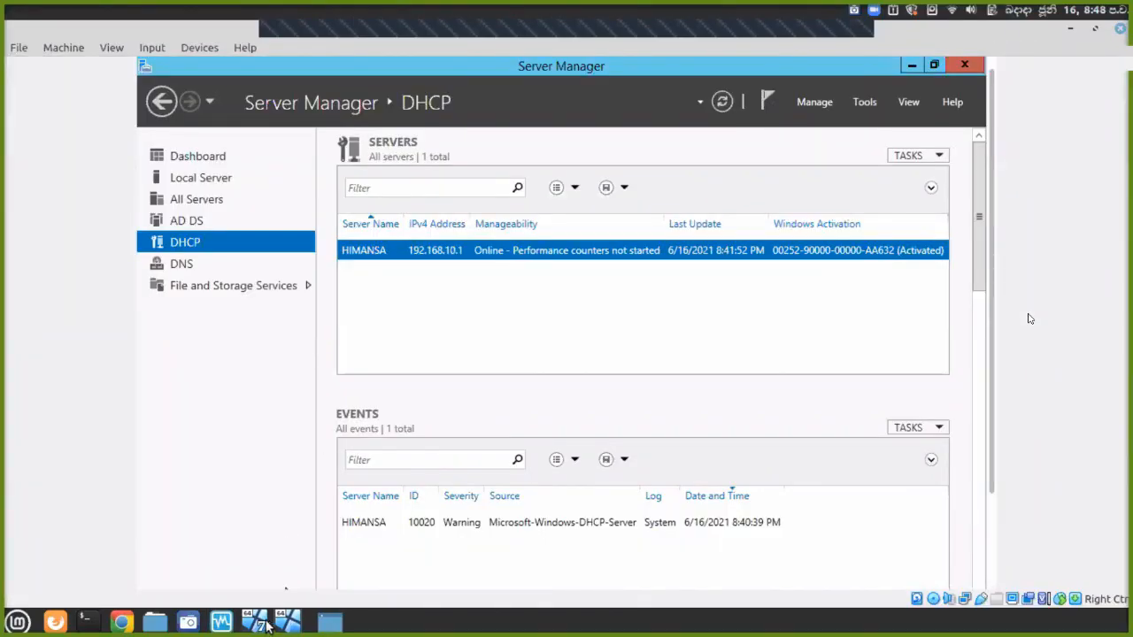
pyautogui.moveTo(266, 624)
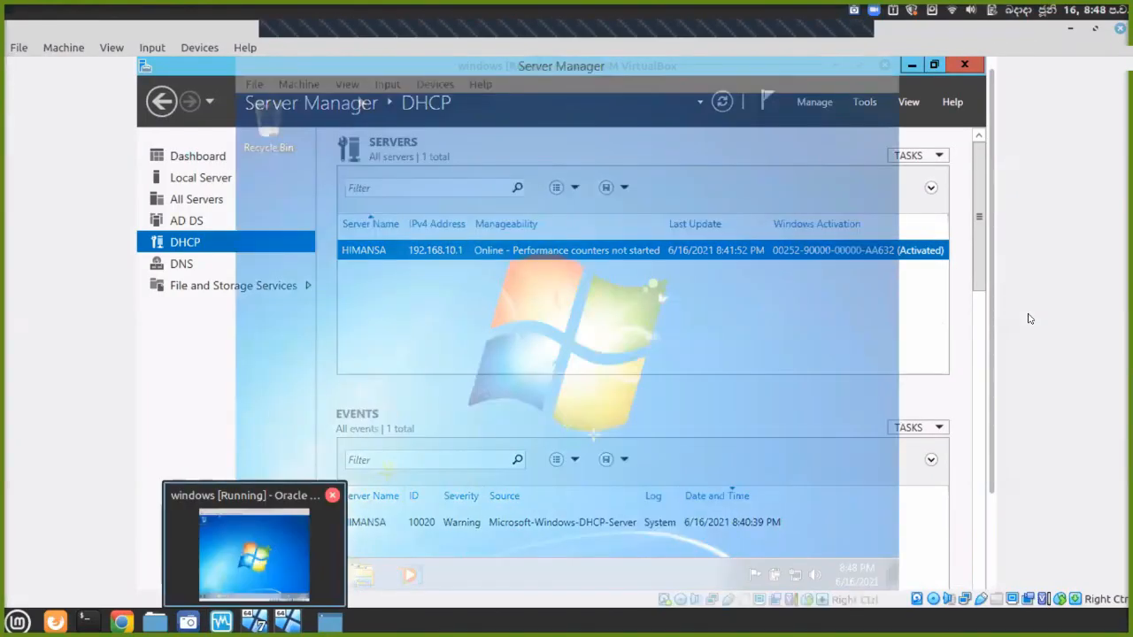
pyautogui.click(258, 562)
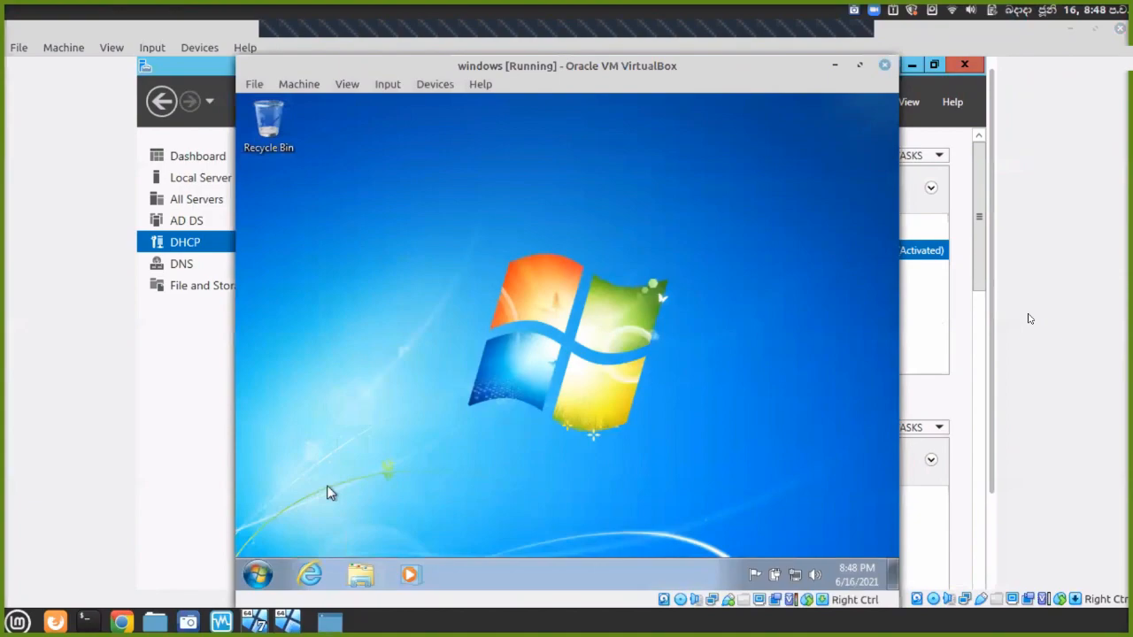
pyautogui.hotkey('ctrl', 'f')
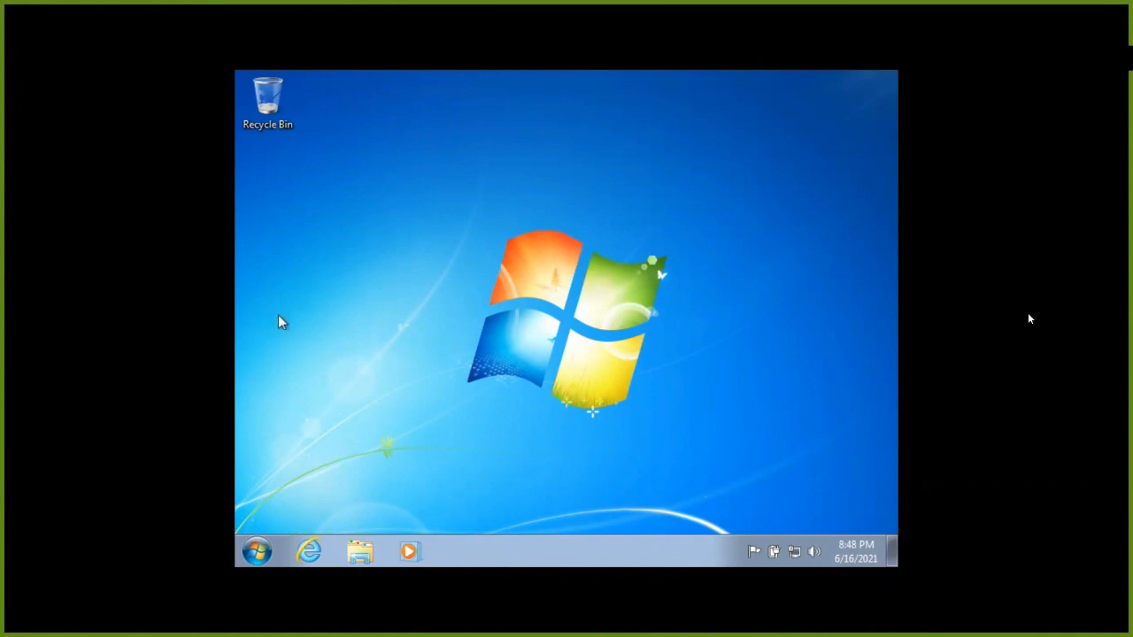
# Show Computer's System properties page with the computer name and WORKGROUP membership.
pyautogui.press('super+e')
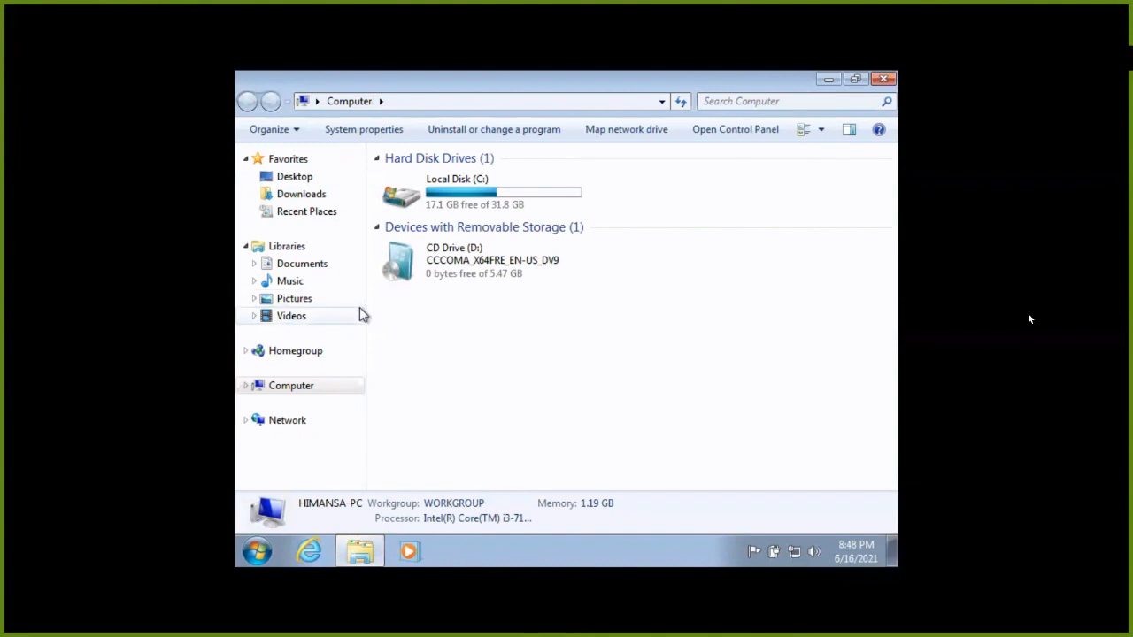
pyautogui.rightClick(476, 321)
pyautogui.click(523, 484)
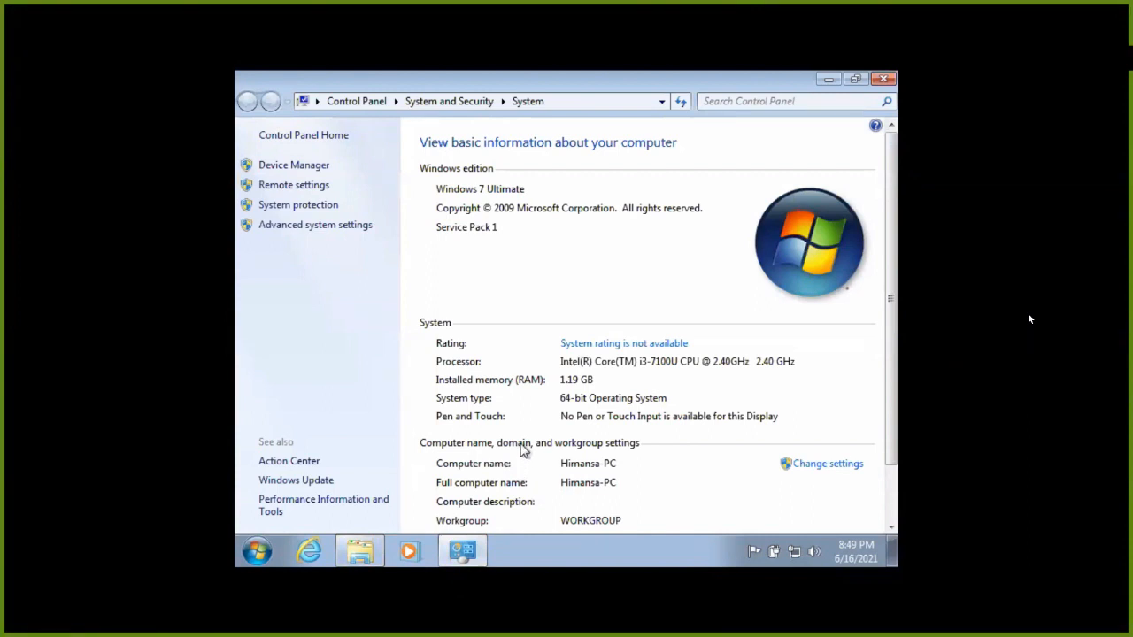
pyautogui.scroll(-2, 523, 449)
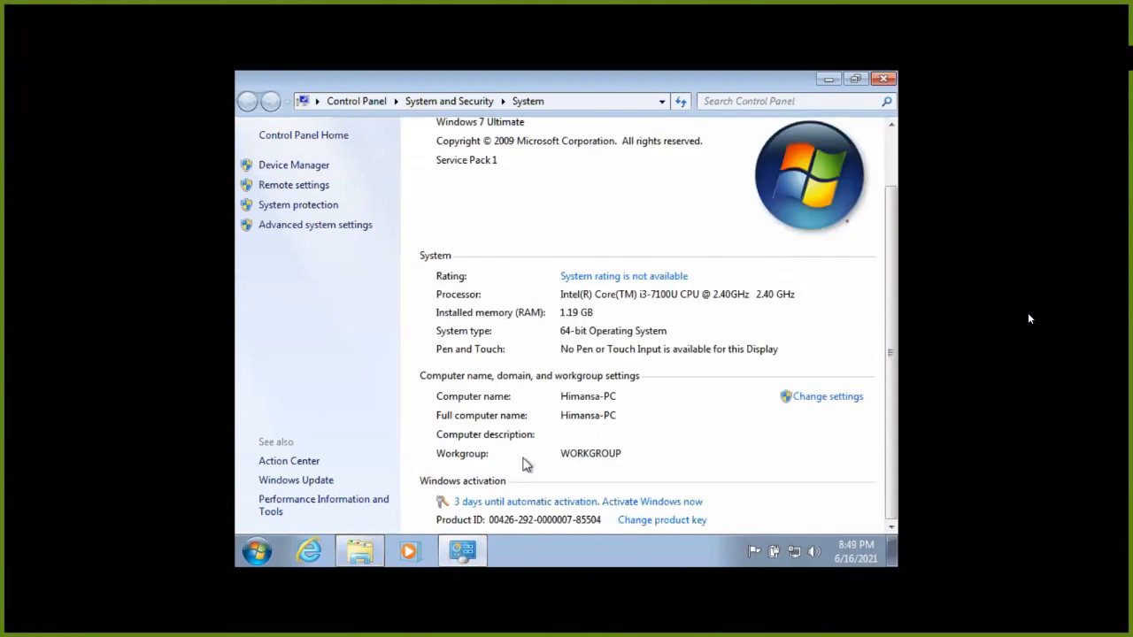
# Set the computer to join a domain, enter the mistyped 'himansa/0.local', submit and dismiss the error.
pyautogui.click(796, 402)
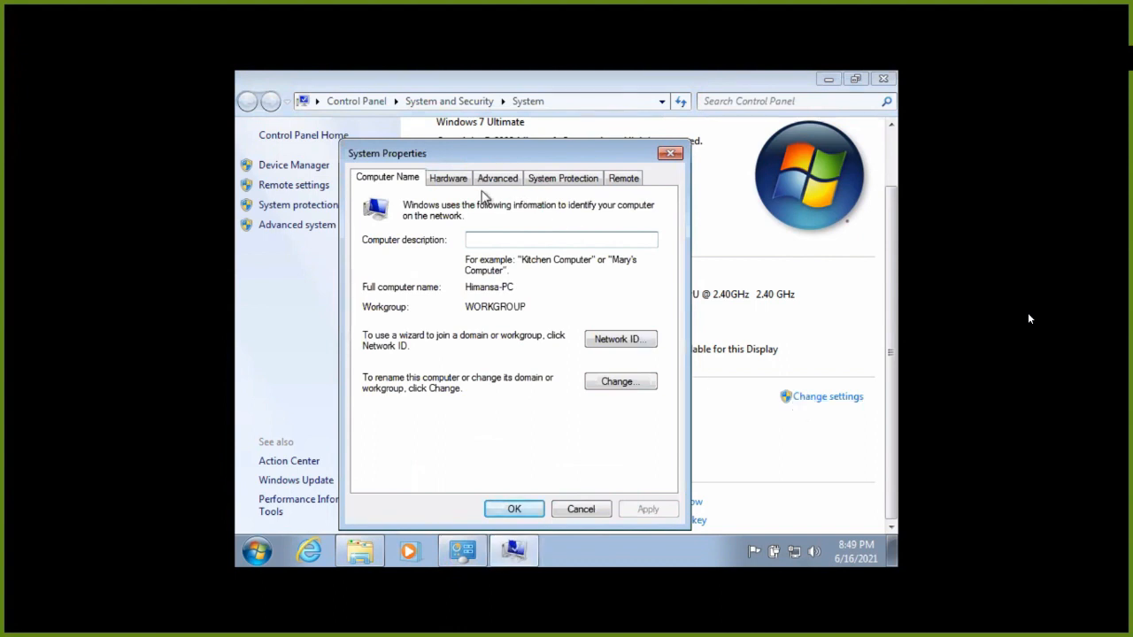
pyautogui.click(619, 381)
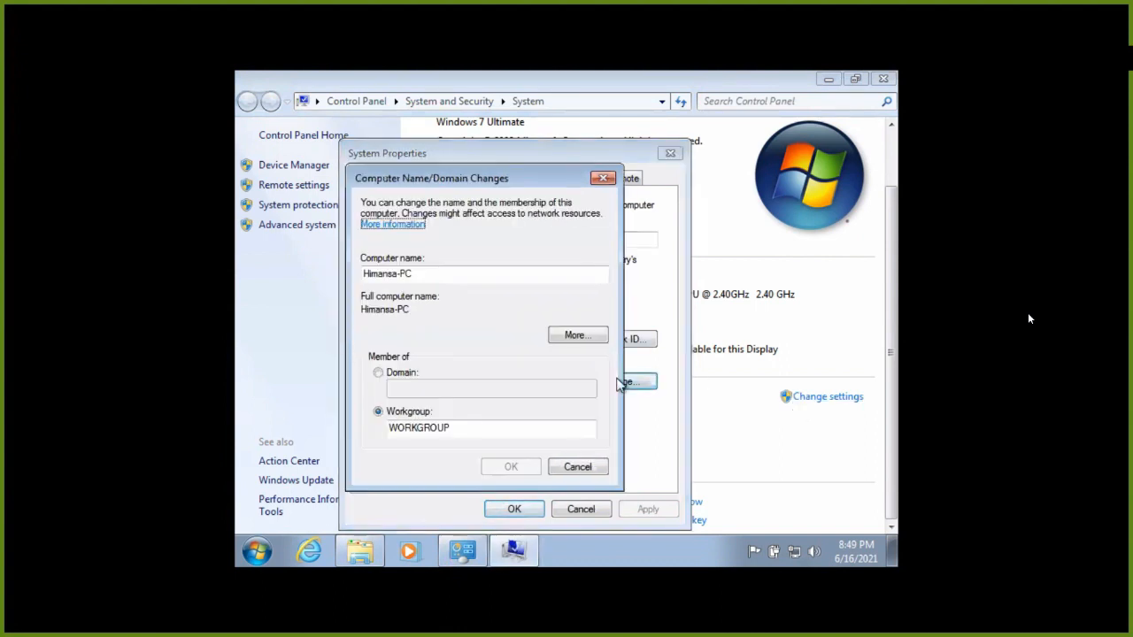
pyautogui.click(389, 374)
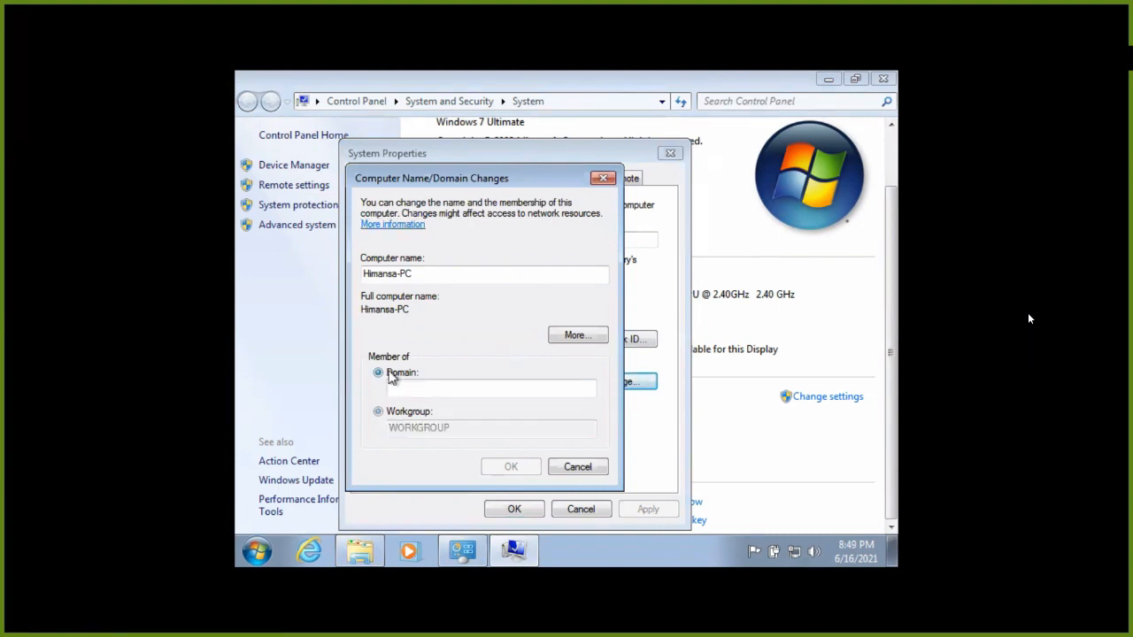
pyautogui.click(430, 392)
pyautogui.write('himansa')
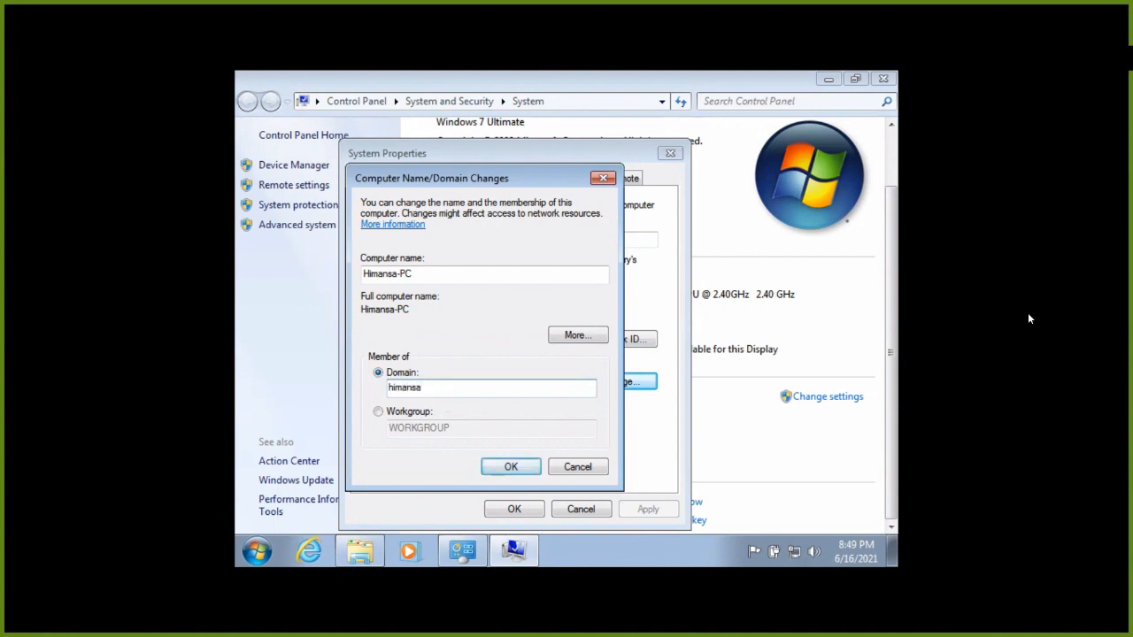
pyautogui.write('/')
pyautogui.write('0')
pyautogui.write('.local')
pyautogui.click(512, 467)
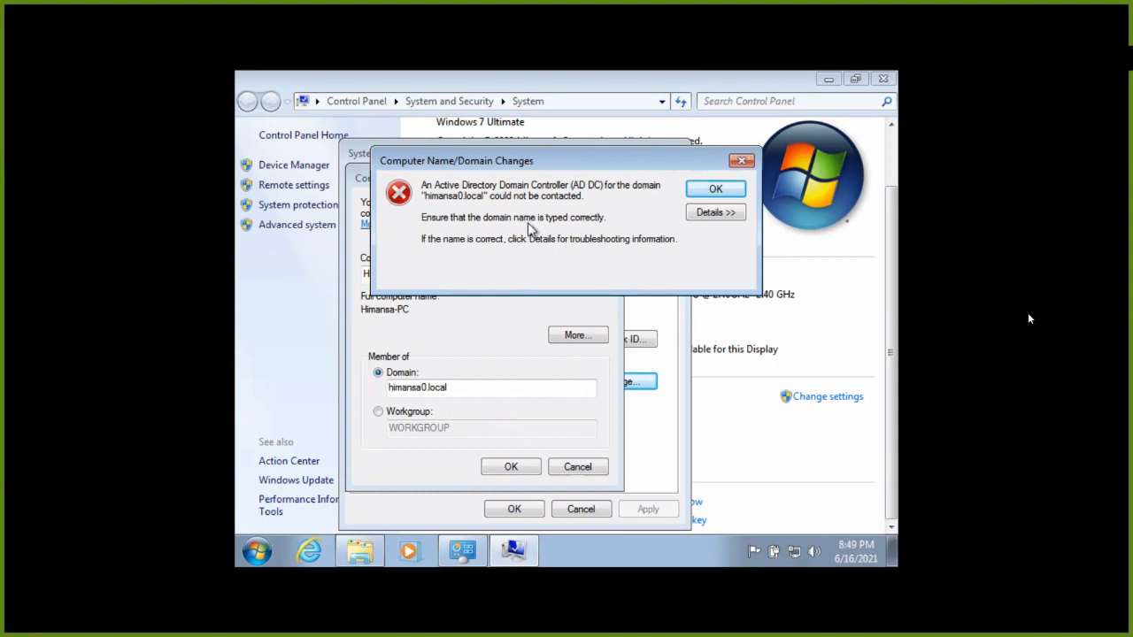
pyautogui.click(715, 189)
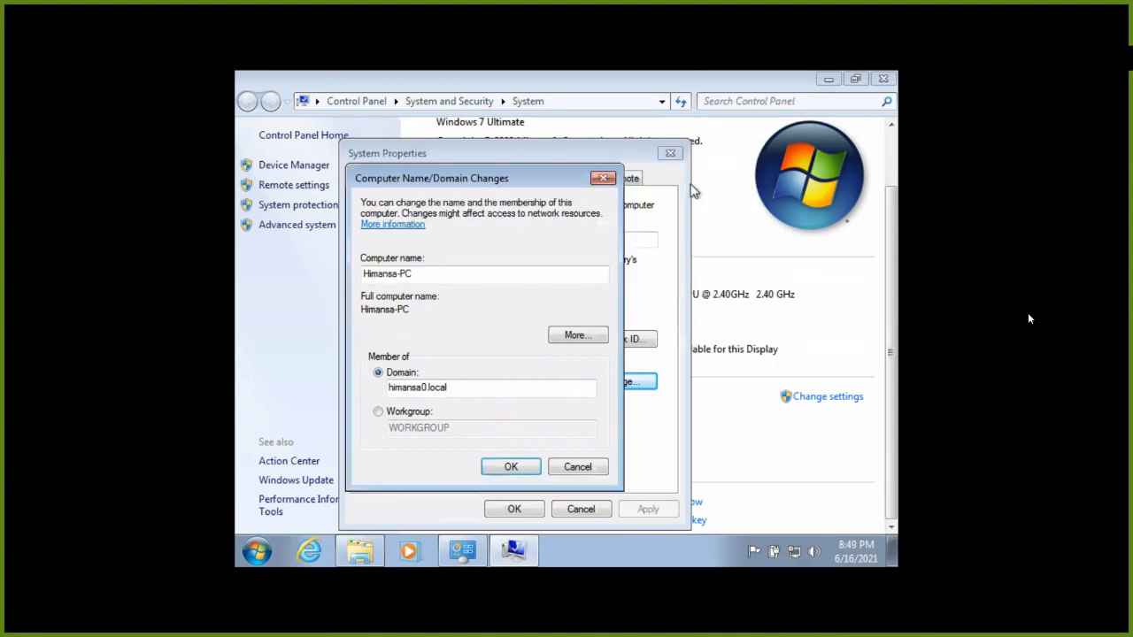
# Correct the domain name to himansa.local, resubmit, dismiss the unreachable-controller error and exit full screen.
pyautogui.click(459, 387)
pyautogui.press('Left')
pyautogui.press('Left')
pyautogui.press('Left')
pyautogui.press('Left')
pyautogui.press('BackSpace')
pyautogui.press('BackSpace')
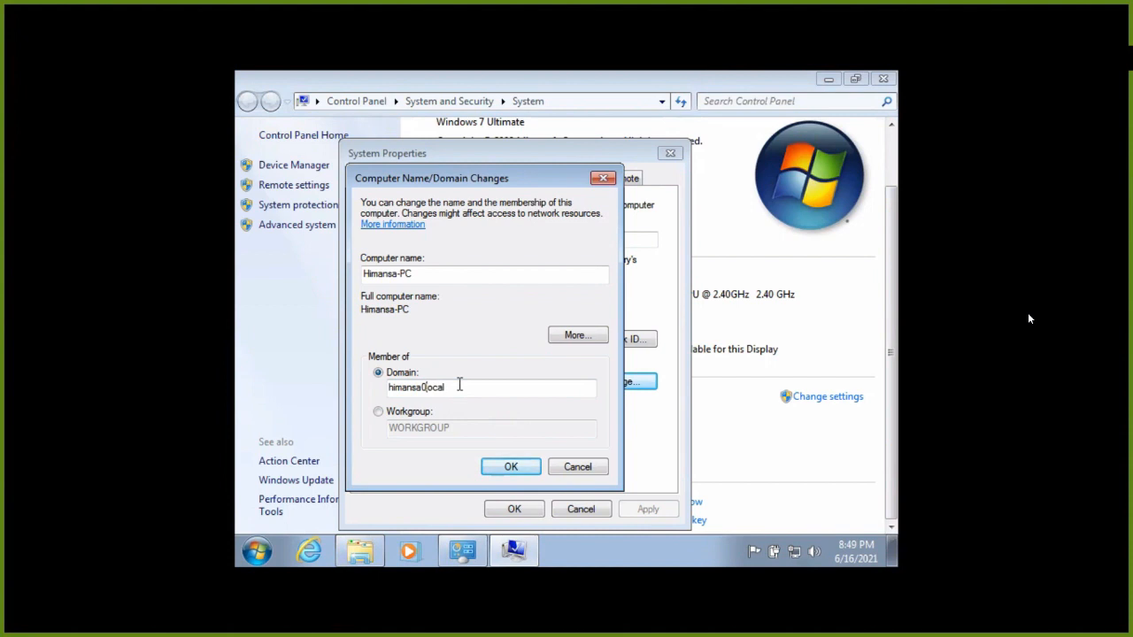
pyautogui.write('.')
pyautogui.press('Return')
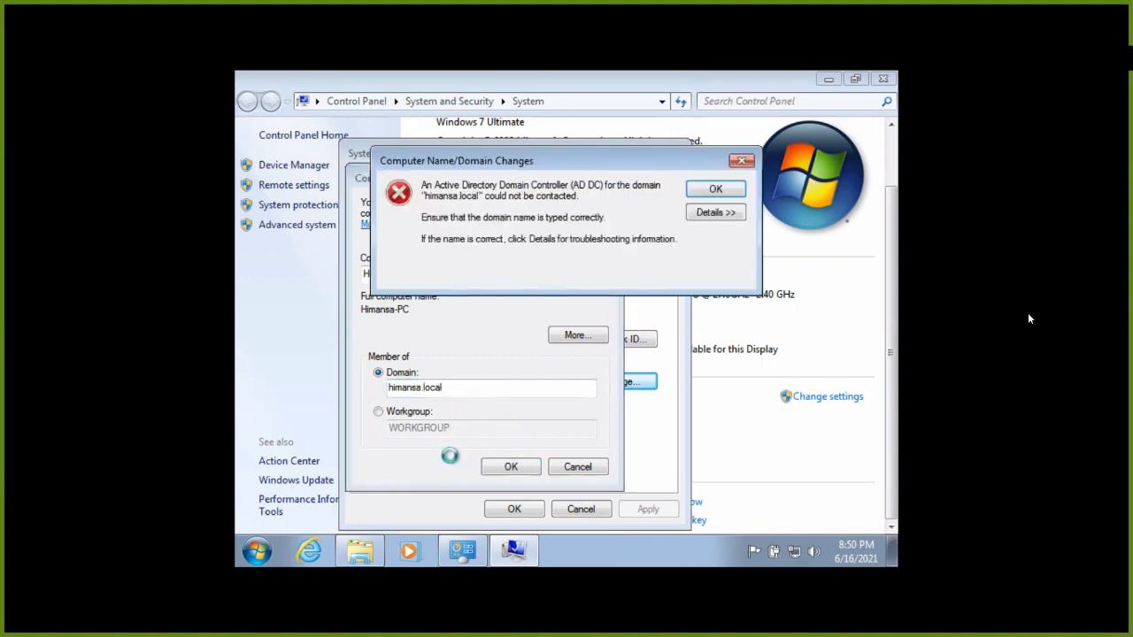
pyautogui.click(695, 190)
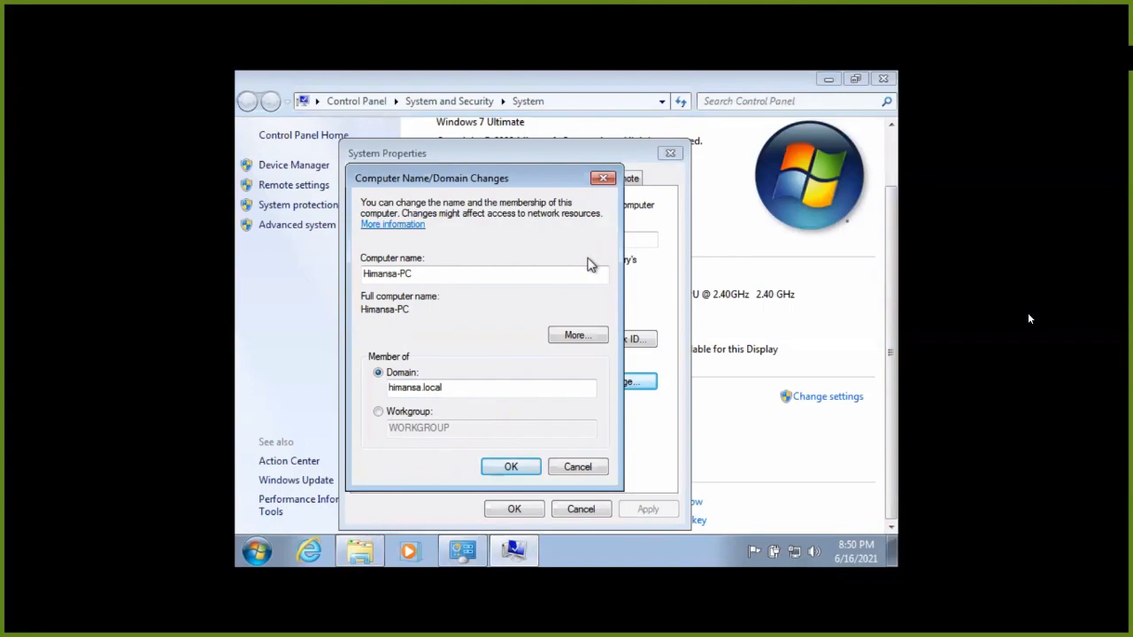
pyautogui.hotkey('ctrl', 'f')
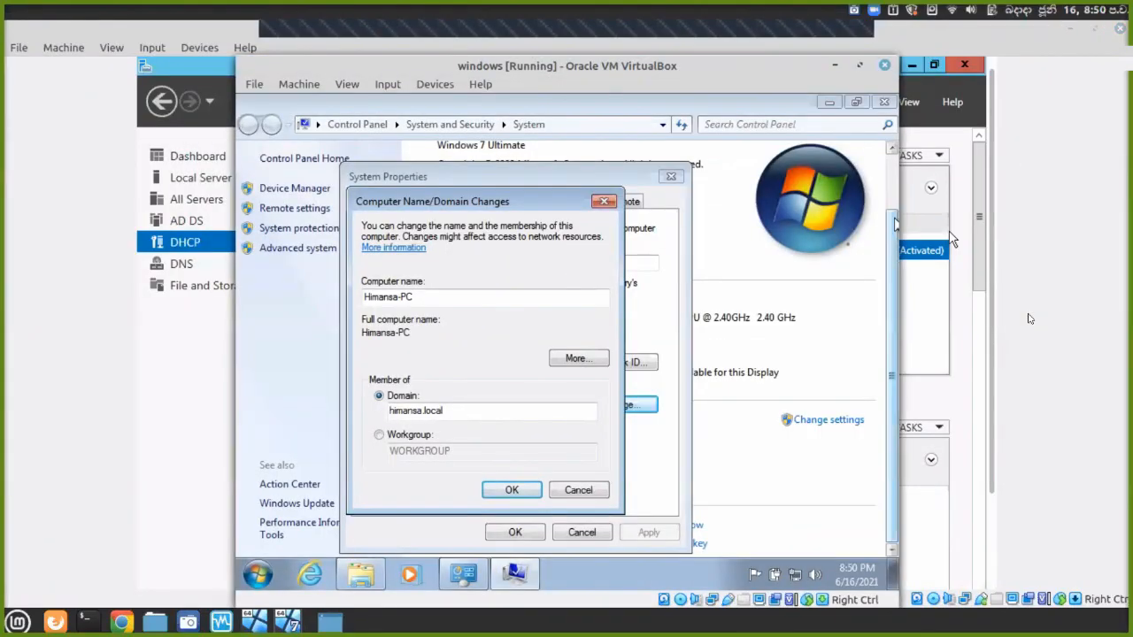
# On the server VM, return Server Manager to the dashboard and minimize it.
pyautogui.click(1009, 258)
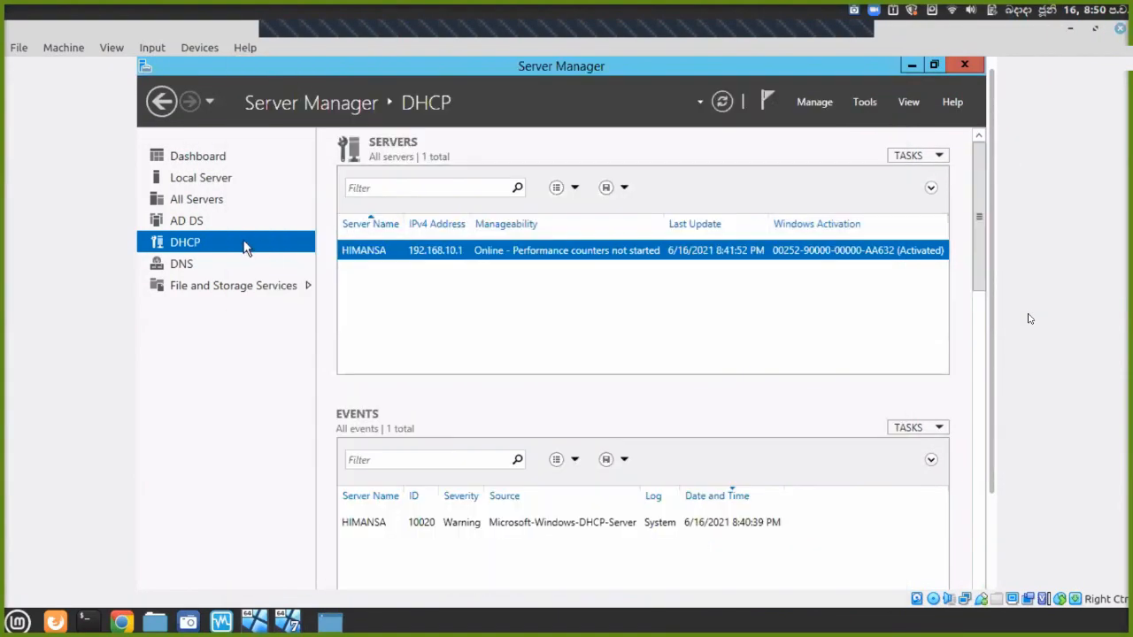
pyautogui.click(166, 108)
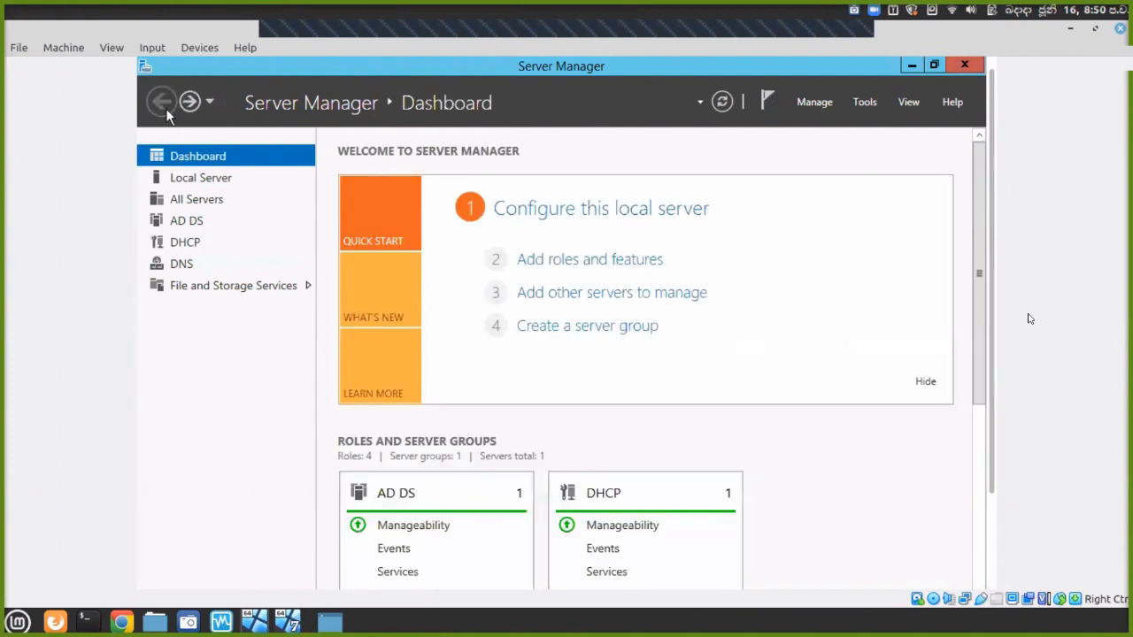
pyautogui.click(912, 67)
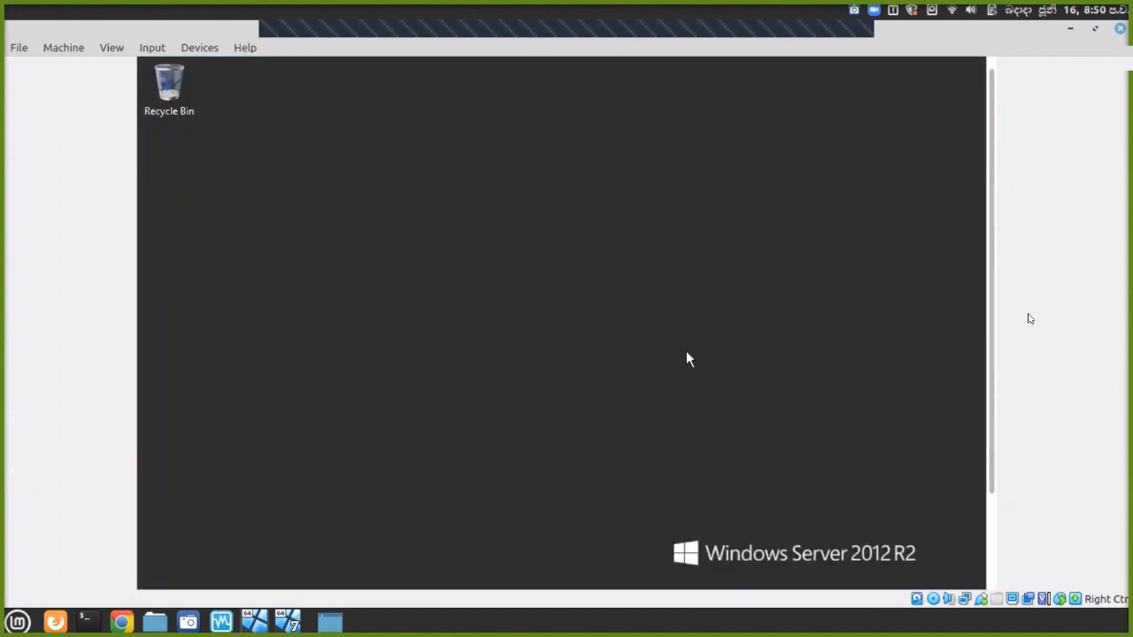
# In the full-screen Windows 7 VM, cancel the domain change and close the System and Computer windows.
pyautogui.click(298, 616)
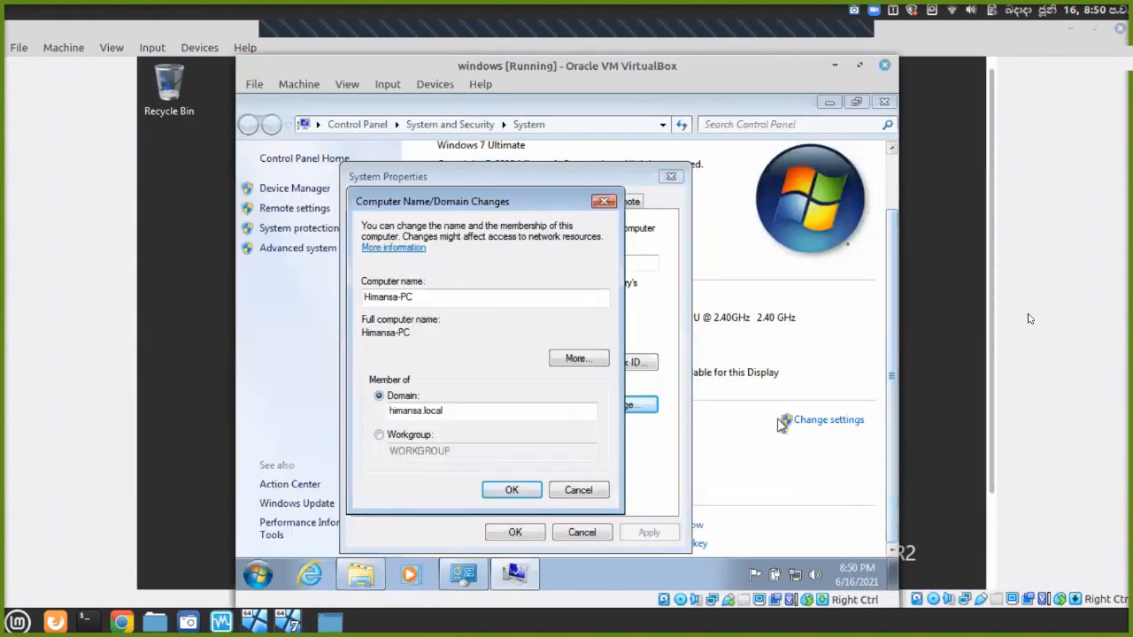
pyautogui.press('Control_R+f')
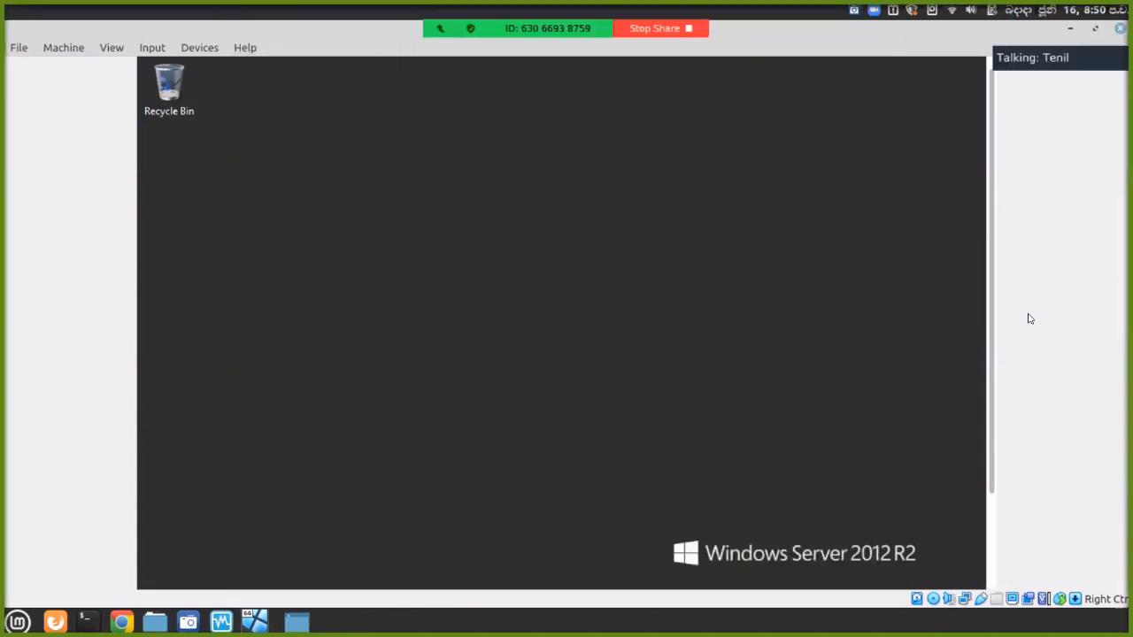
pyautogui.click(567, 467)
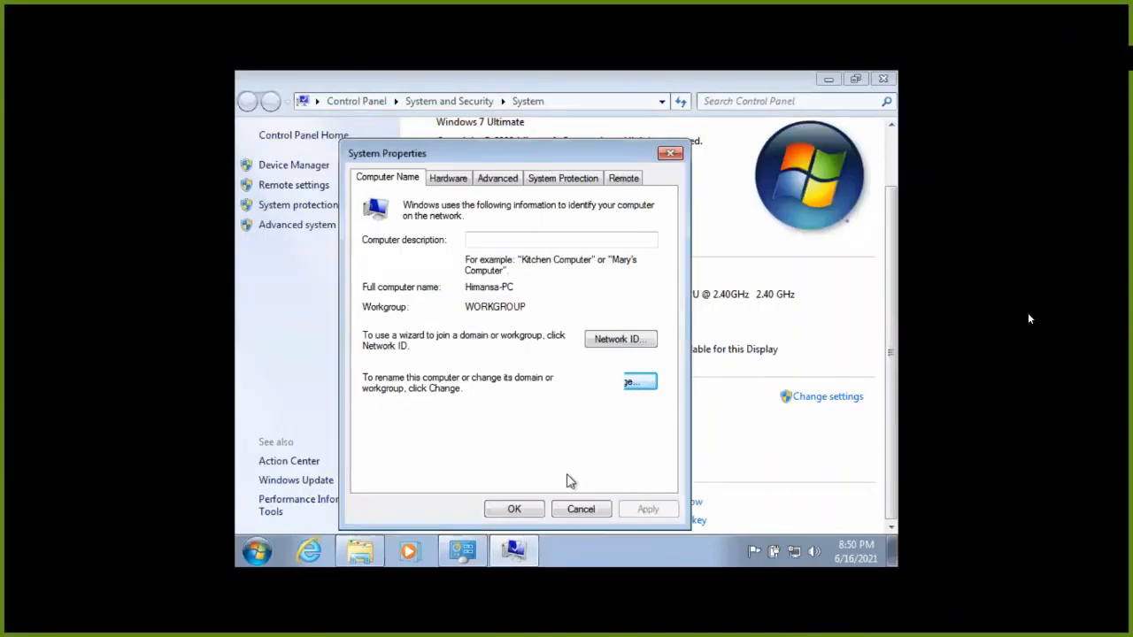
pyautogui.click(535, 508)
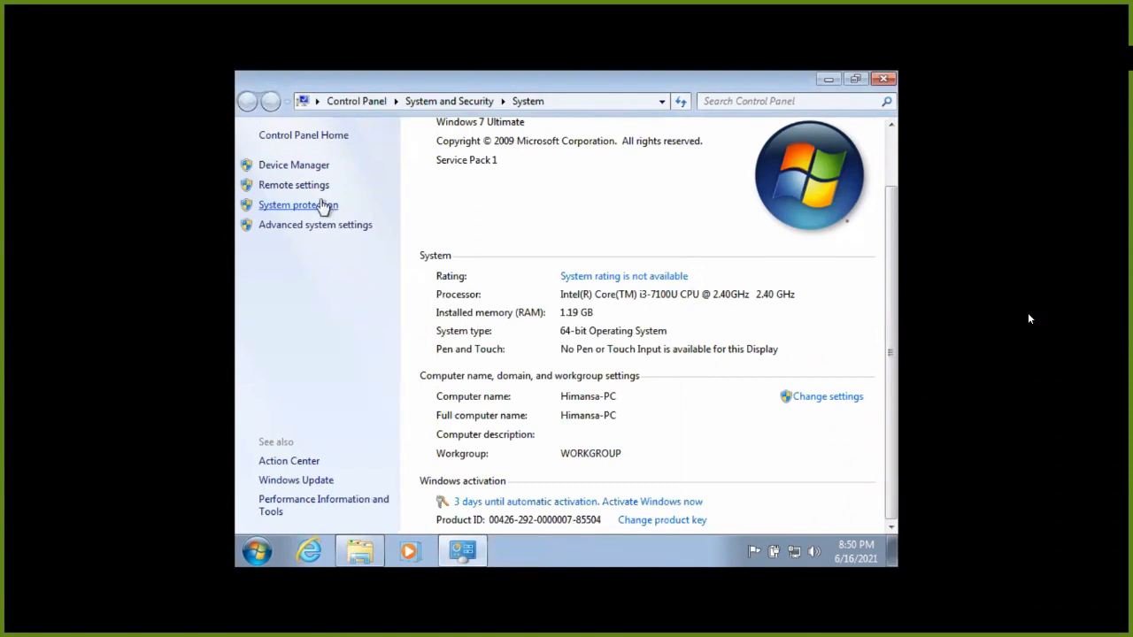
pyautogui.scroll(1, 587, 303)
pyautogui.scroll(-1, 691, 372)
pyautogui.click(883, 80)
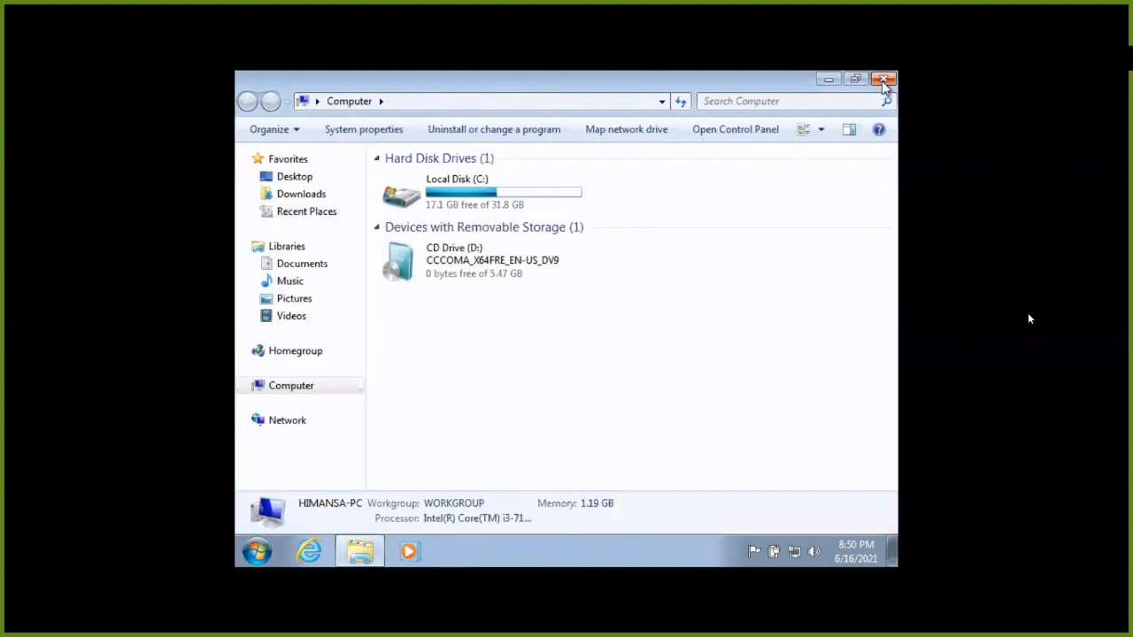
pyautogui.click(883, 81)
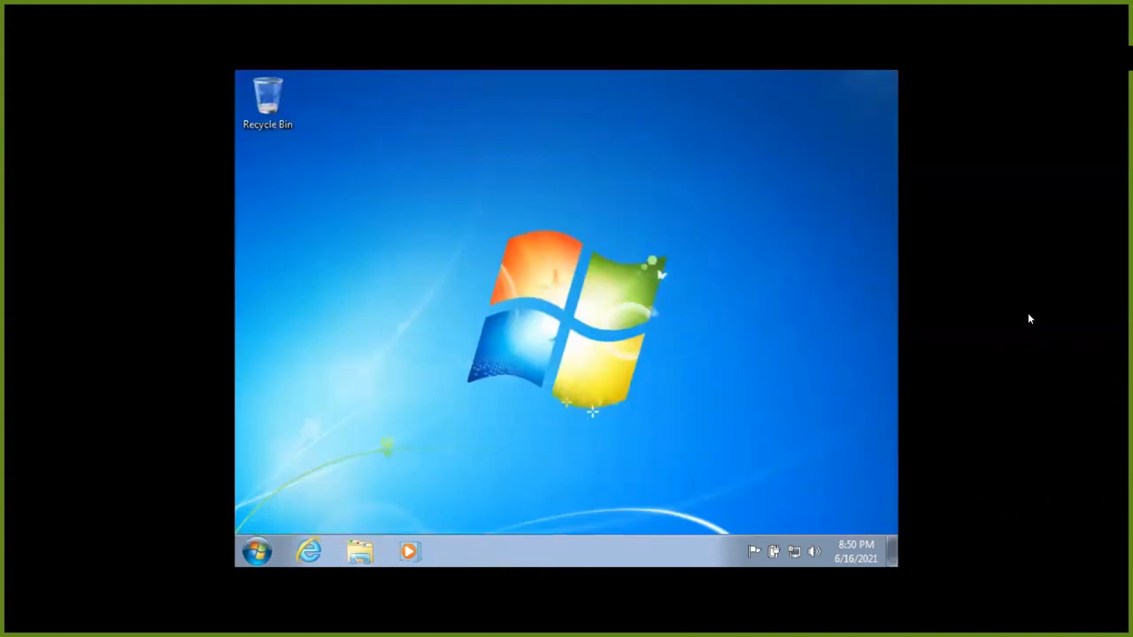
# Open the IPv4 properties of the Local Area Connection via Network and Sharing Center.
pyautogui.rightClick(794, 551)
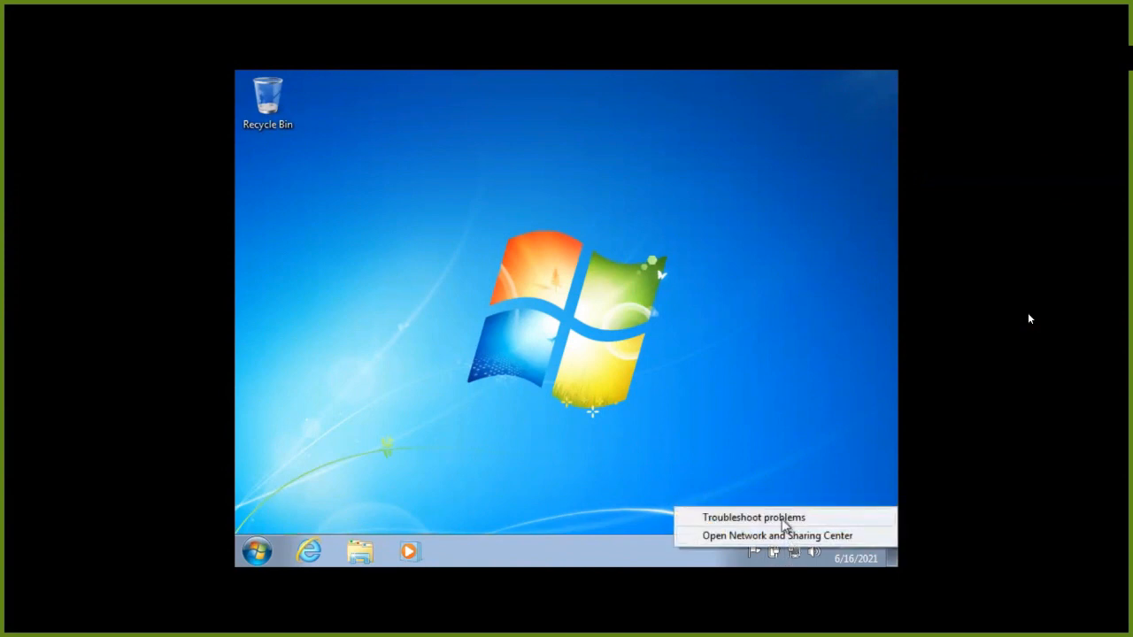
pyautogui.click(784, 535)
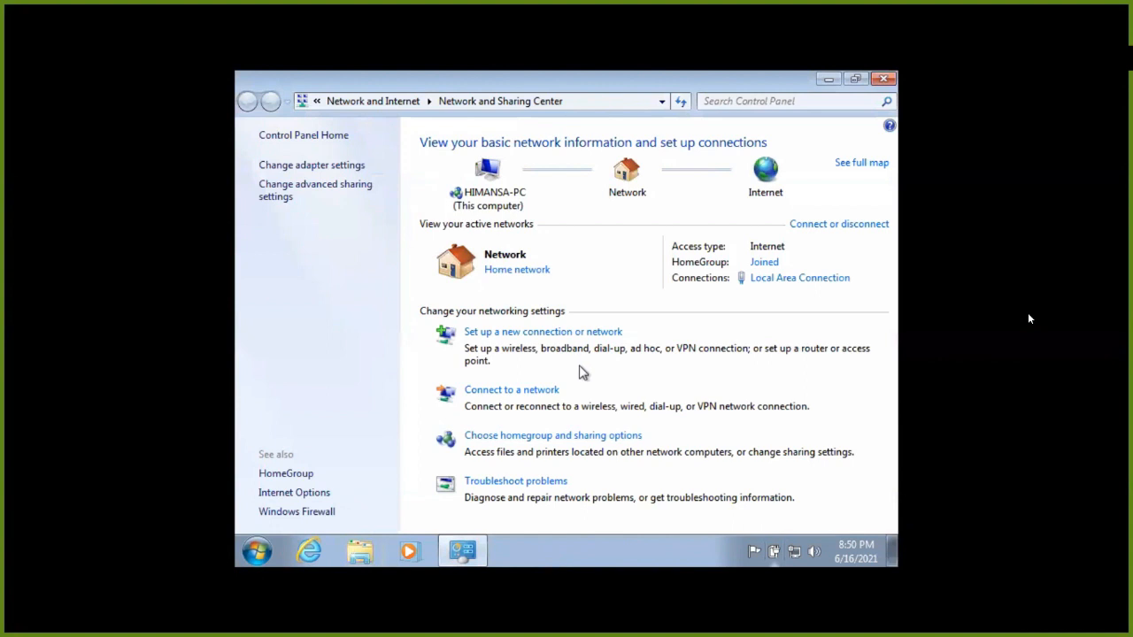
pyautogui.click(335, 165)
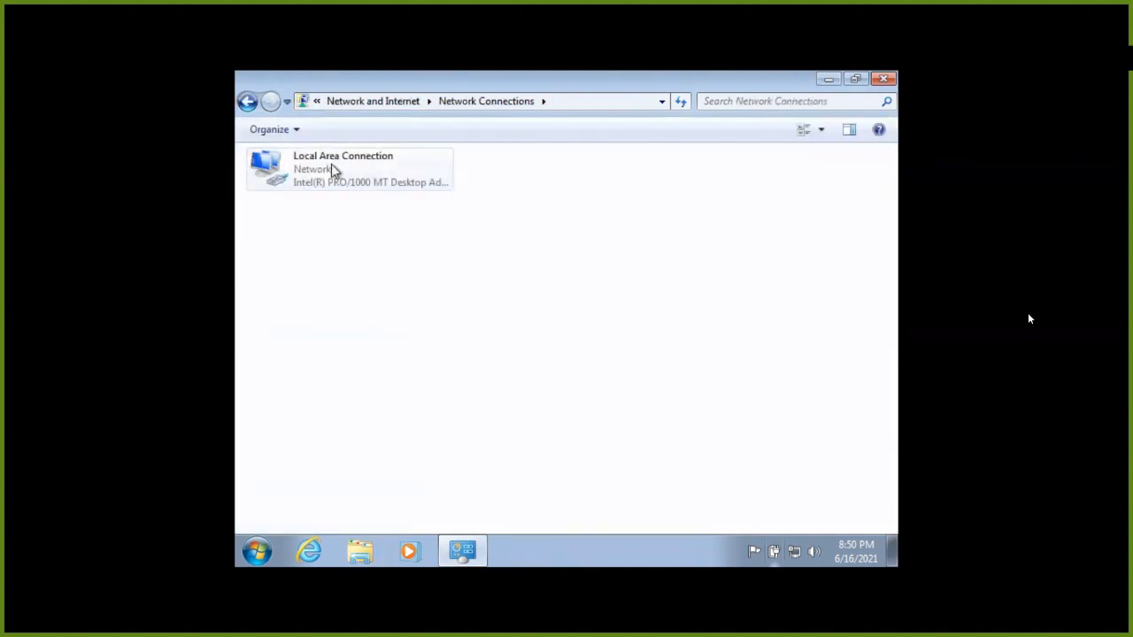
pyautogui.click(331, 164)
pyautogui.rightClick(331, 165)
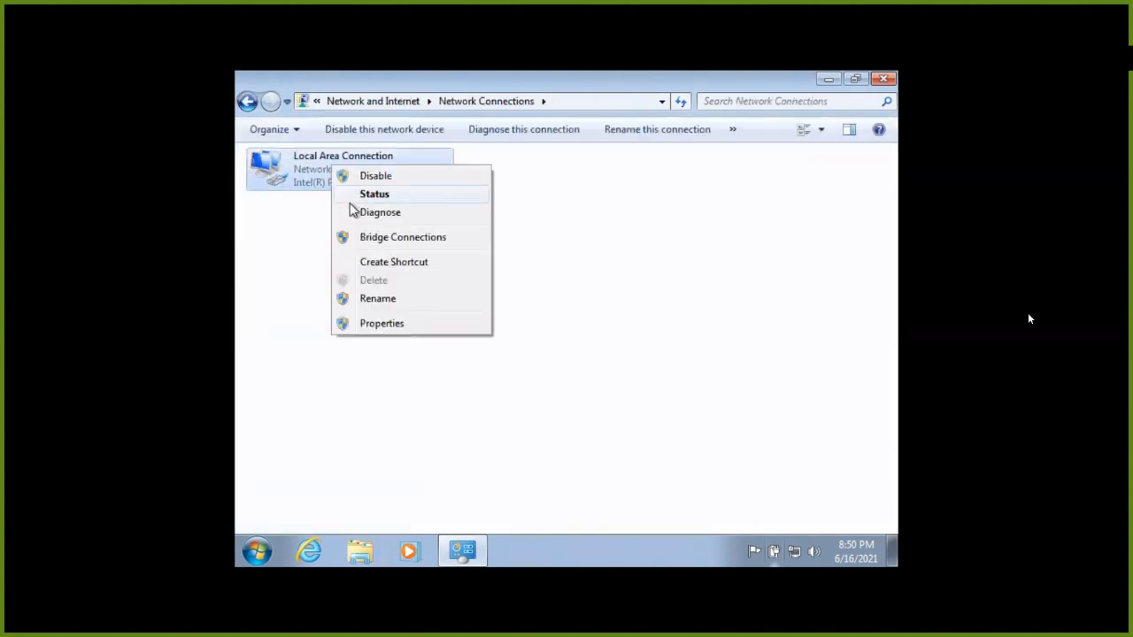
pyautogui.click(394, 324)
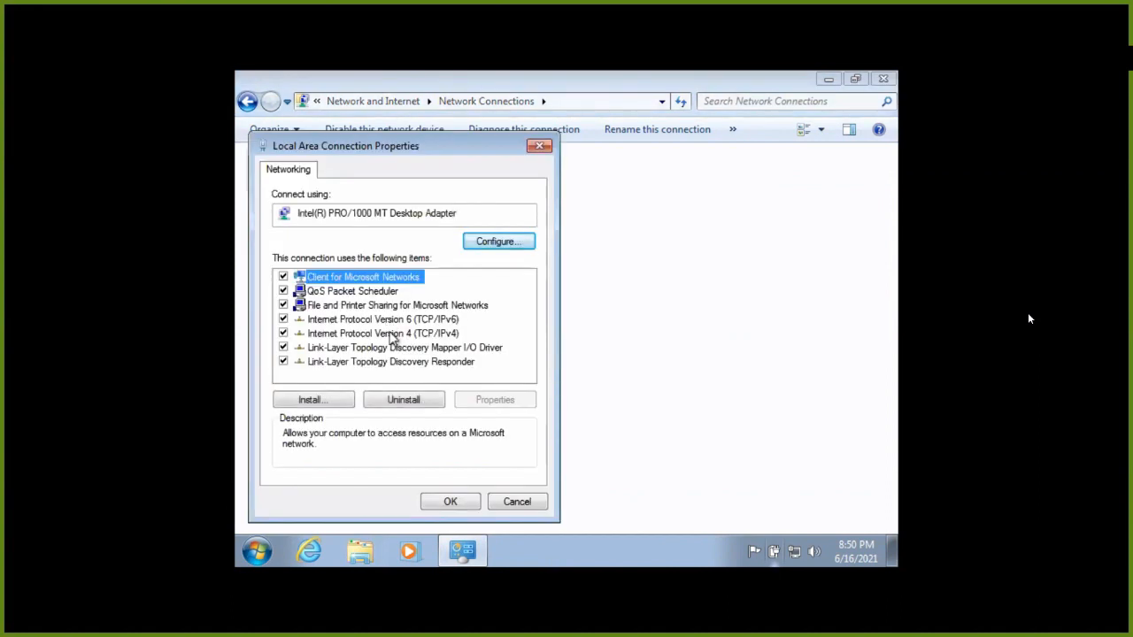
pyautogui.doubleClick(389, 333)
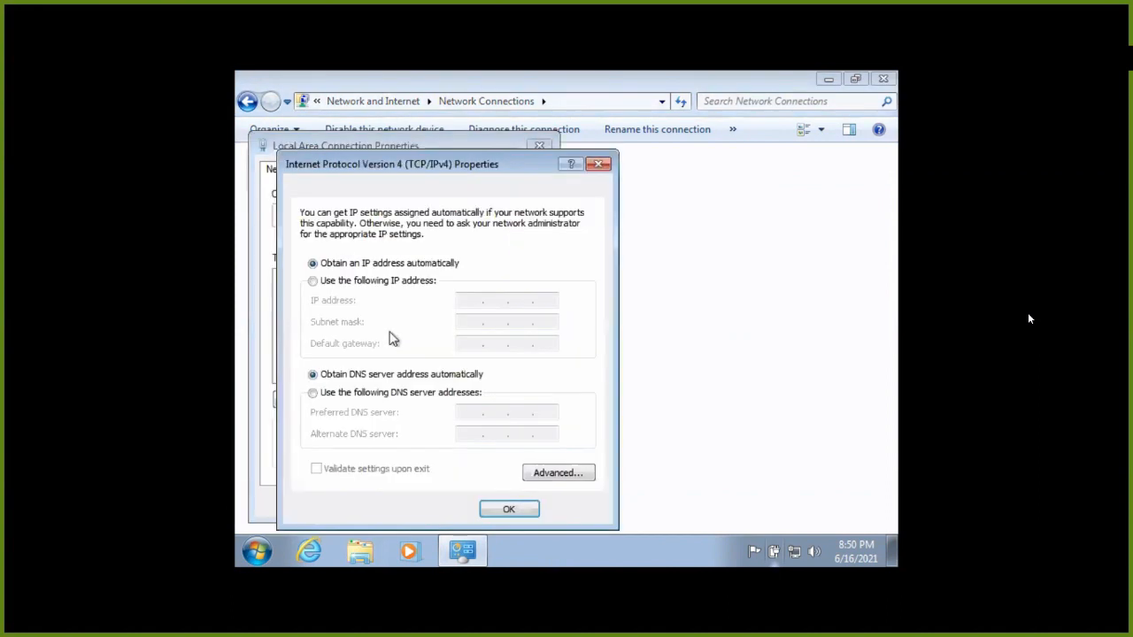
# Set static IP 192.168.1.5, default mask 255.255.255.0 and gateway 192.168.10.1.
pyautogui.click(394, 281)
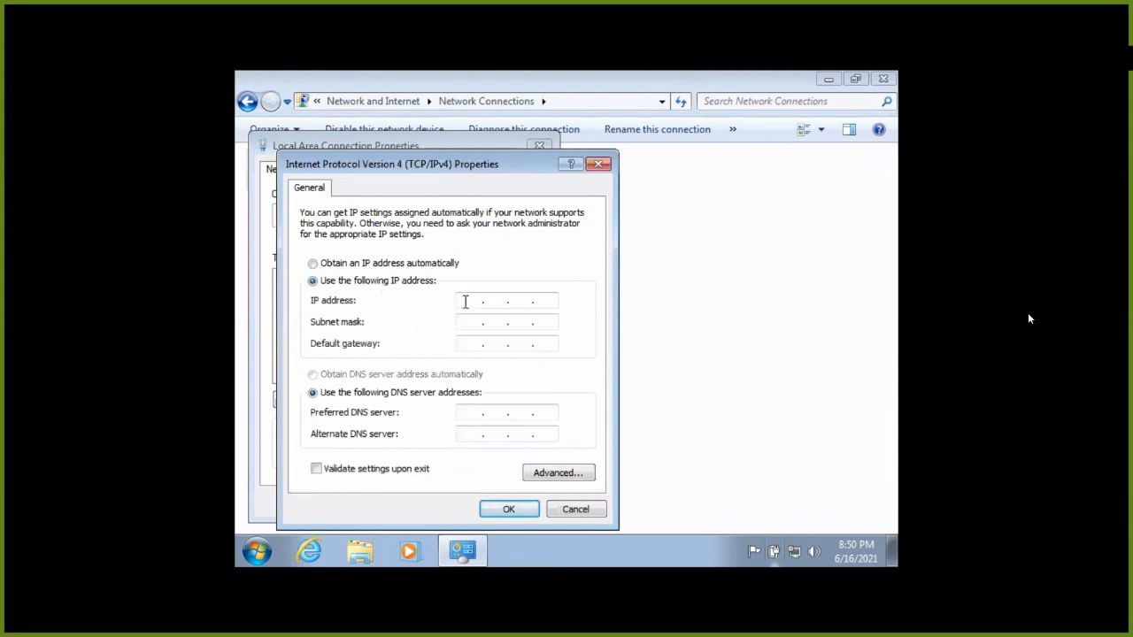
pyautogui.write('192.168.1.5')
pyautogui.press('BackSpace')
pyautogui.press('BackSpace')
pyautogui.press('BackSpace')
pyautogui.press('BackSpace')
pyautogui.press('BackSpace')
pyautogui.press('BackSpace')
pyautogui.press('BackSpace')
pyautogui.press('BackSpace')
pyautogui.write('192 . 168 . 5')
pyautogui.press('BackSpace')
pyautogui.write('1.5')
pyautogui.click(458, 320)
pyautogui.click(475, 343)
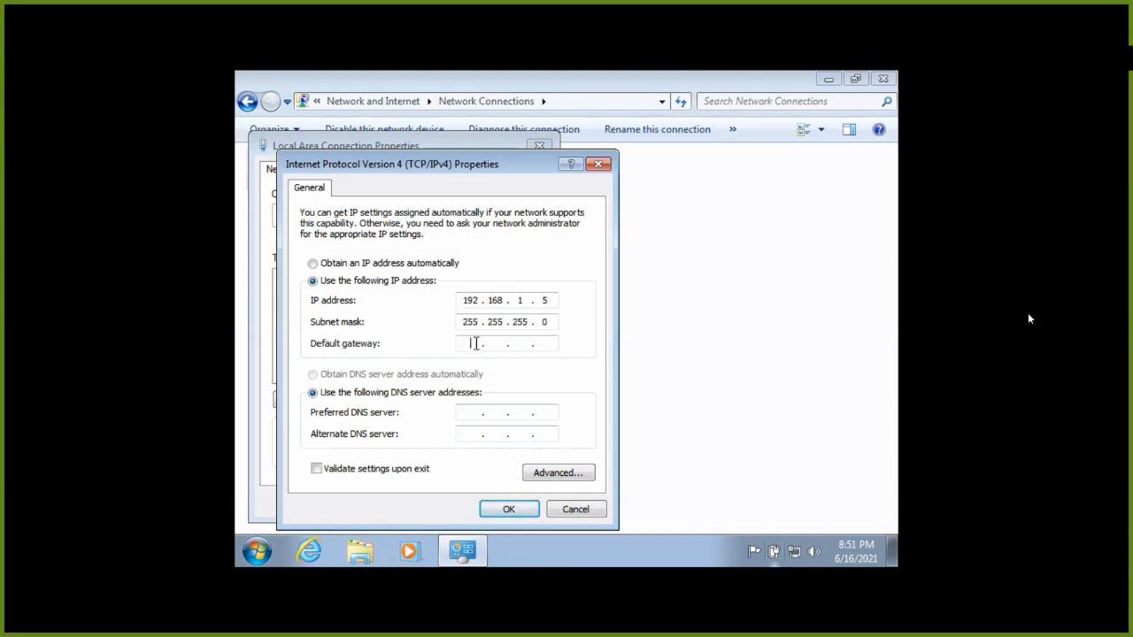
pyautogui.write('192 . 168 . 10 . 1')
pyautogui.click(505, 509)
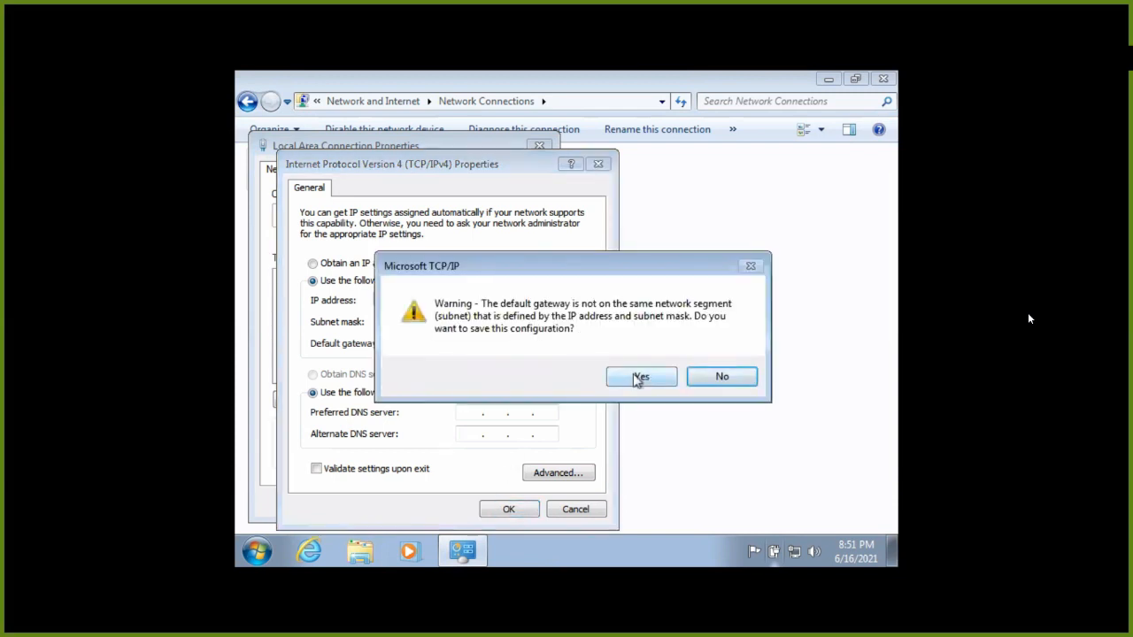
# Enter DNS server 192.168.10.1 and save the settings despite the gateway warning.
pyautogui.click(695, 379)
pyautogui.write('192.168 . 10 . 1')
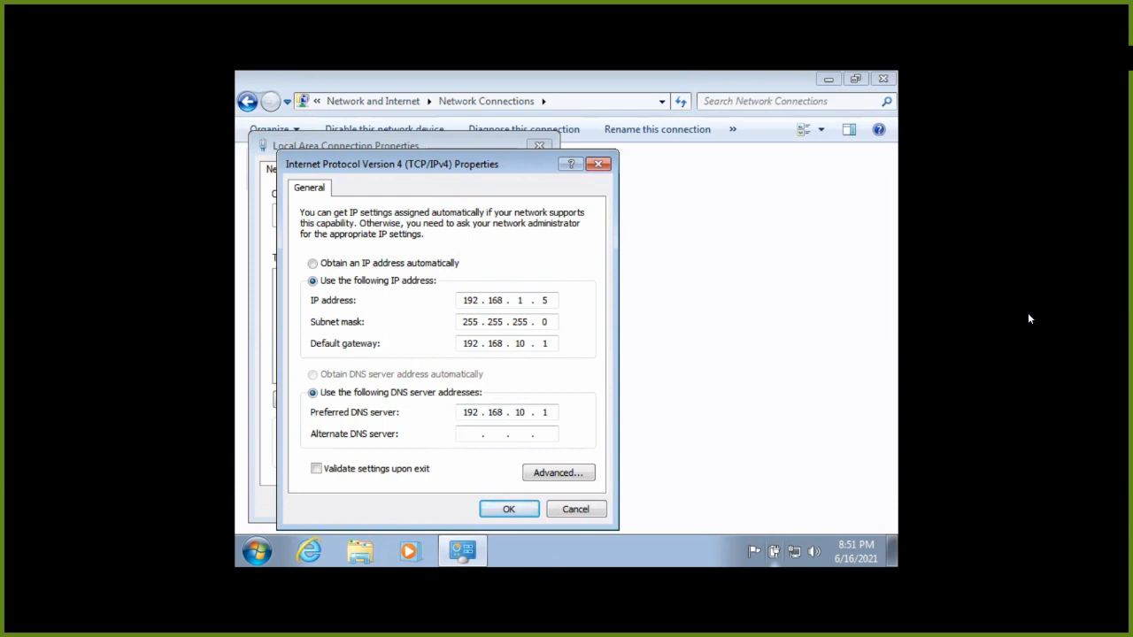
pyautogui.click(477, 433)
pyautogui.click(509, 509)
pyautogui.click(641, 378)
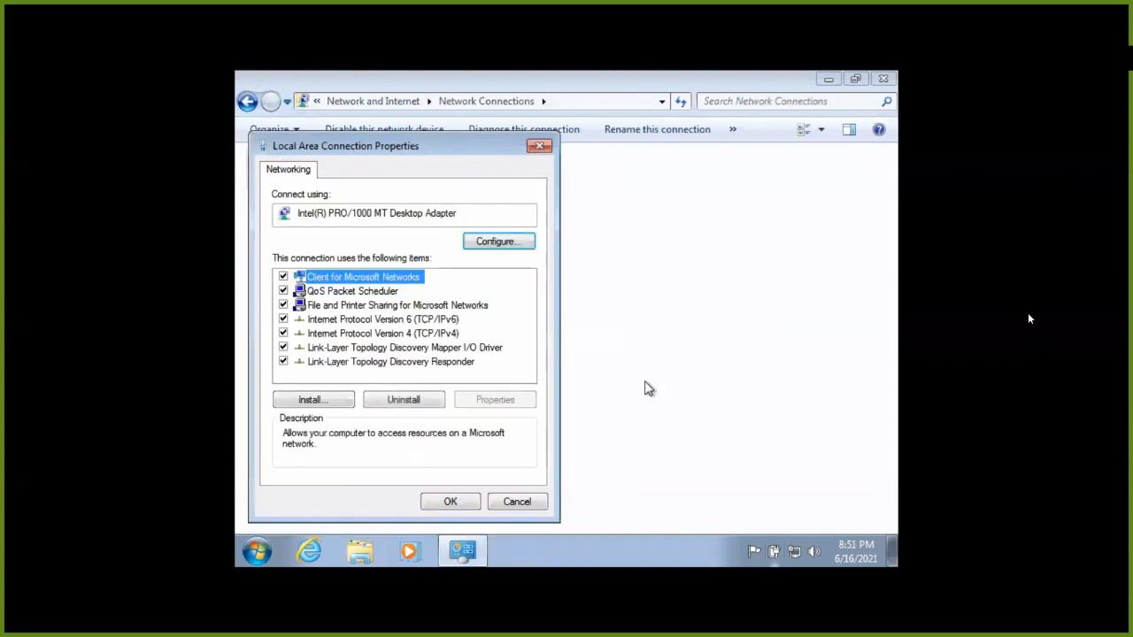
pyautogui.click(451, 502)
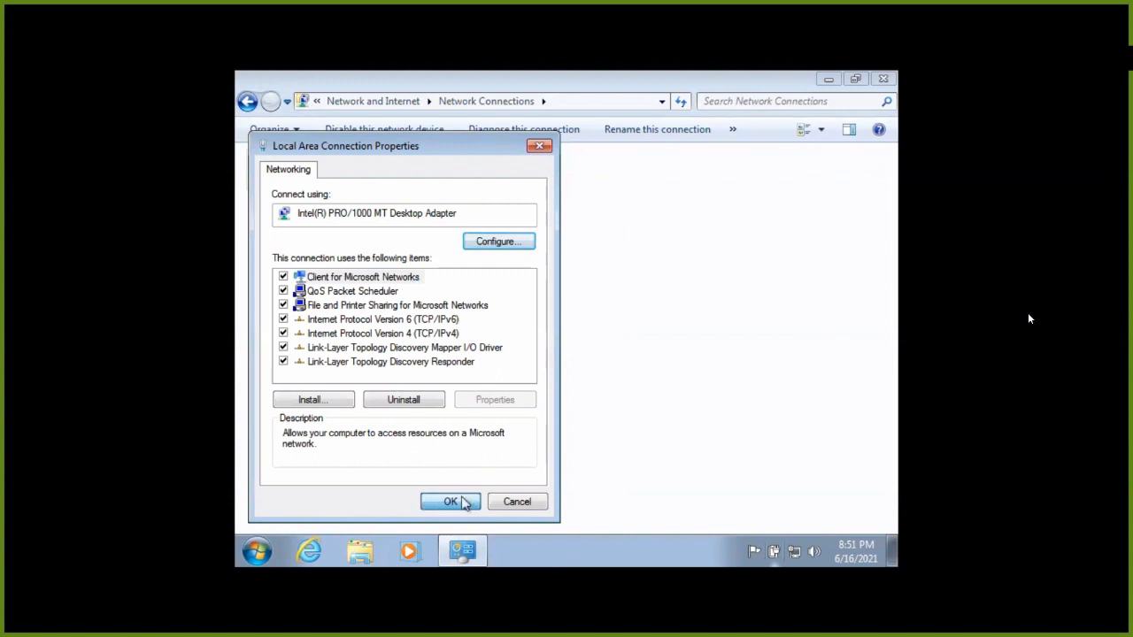
pyautogui.click(462, 501)
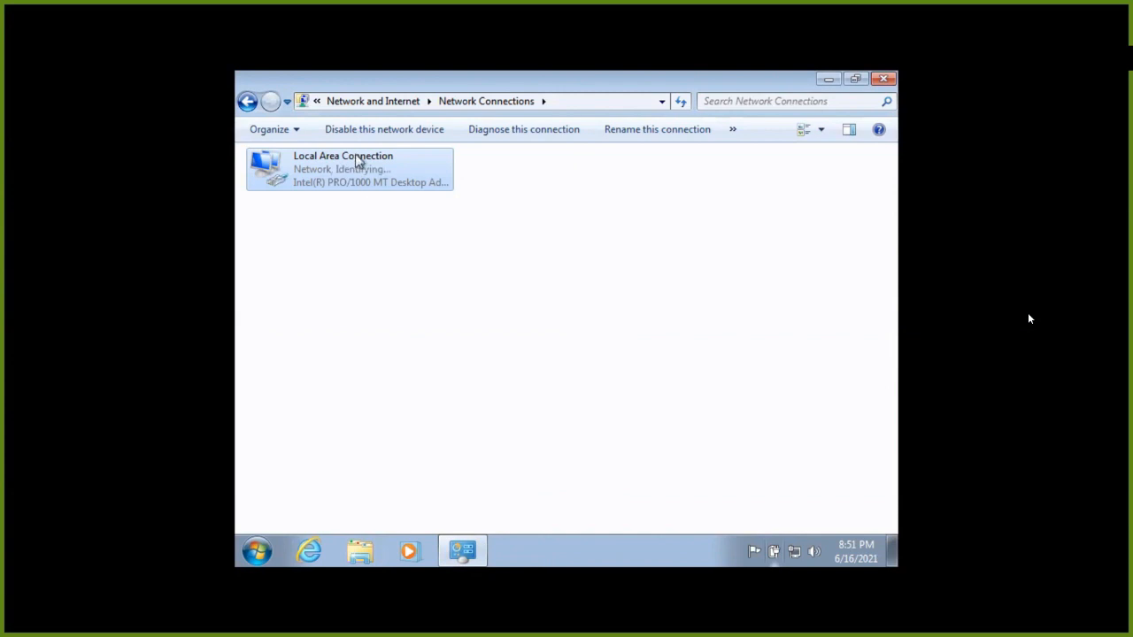
# Minimize Network Connections and open Computer's System properties page.
pyautogui.click(829, 79)
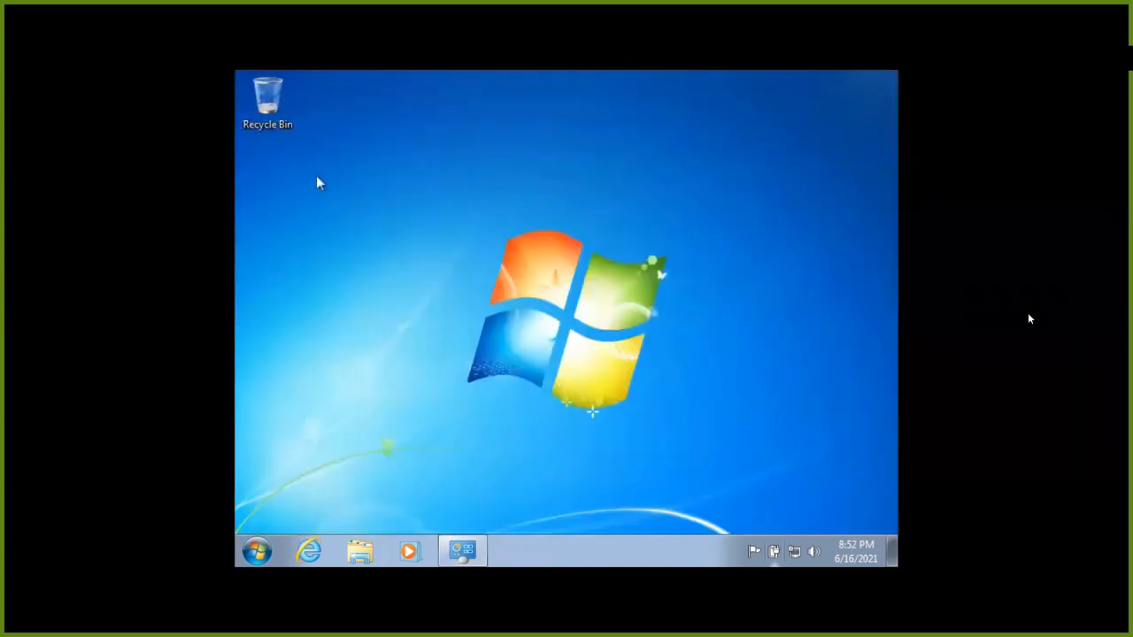
pyautogui.press('super+e')
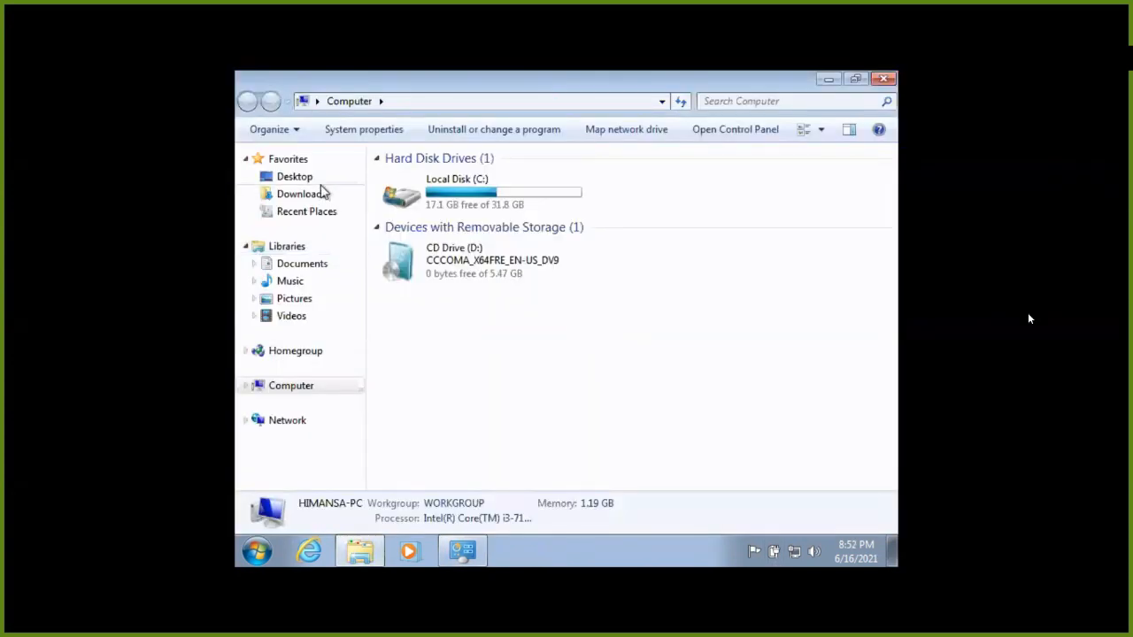
pyautogui.rightClick(566, 340)
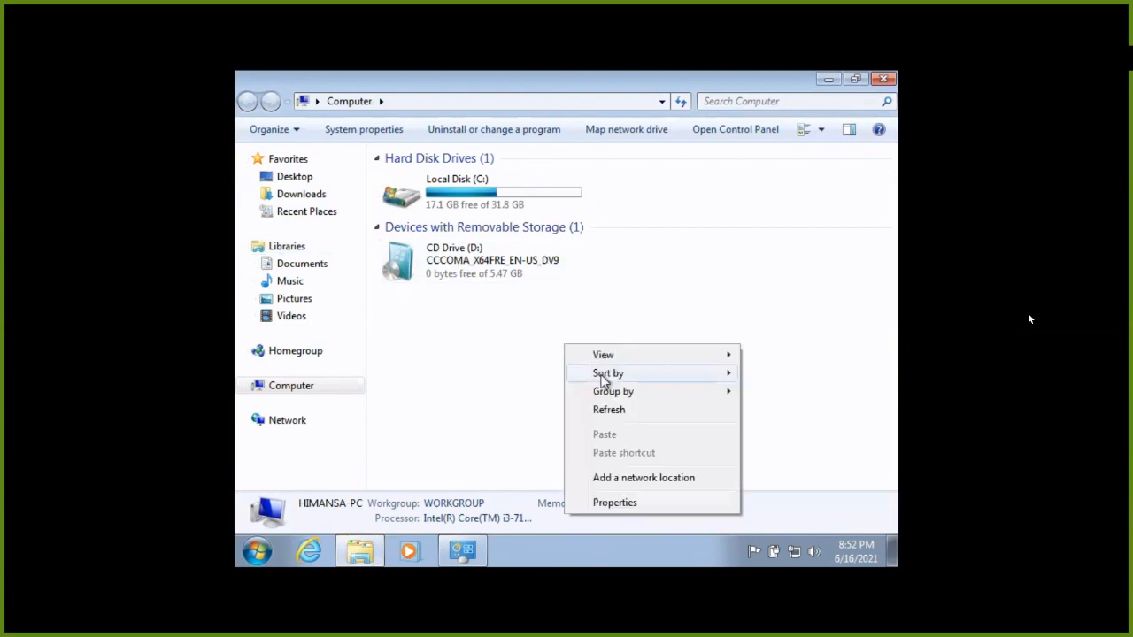
pyautogui.click(623, 503)
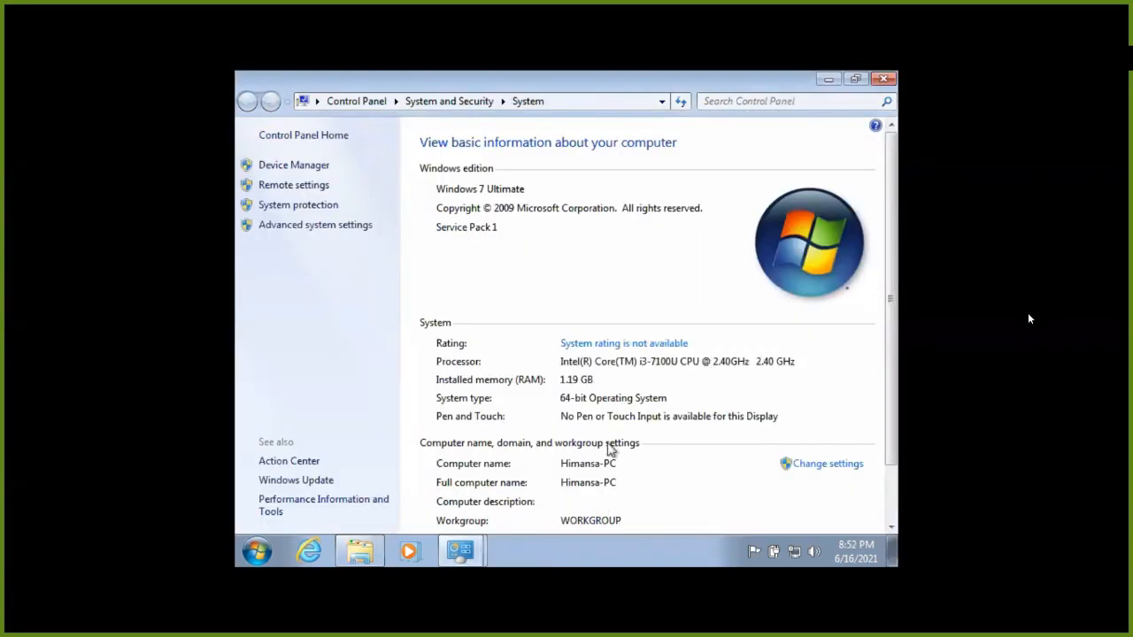
pyautogui.scroll(-2, 620, 451)
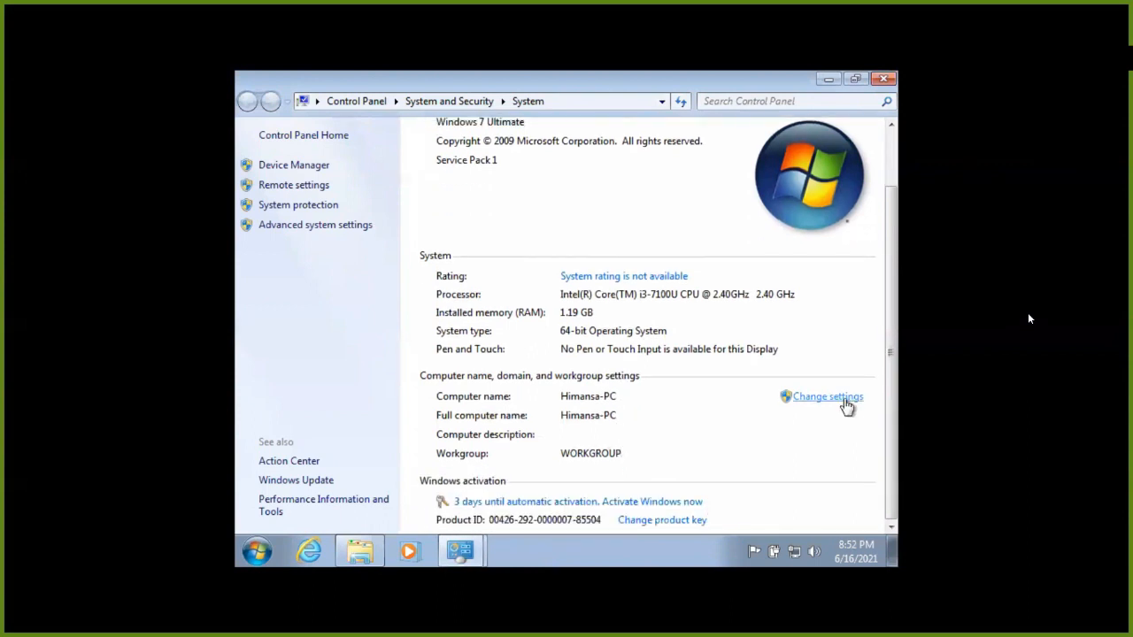
# Submit a join to domain himansa.local, then exit full screen and bring the Server VM forward.
pyautogui.click(845, 399)
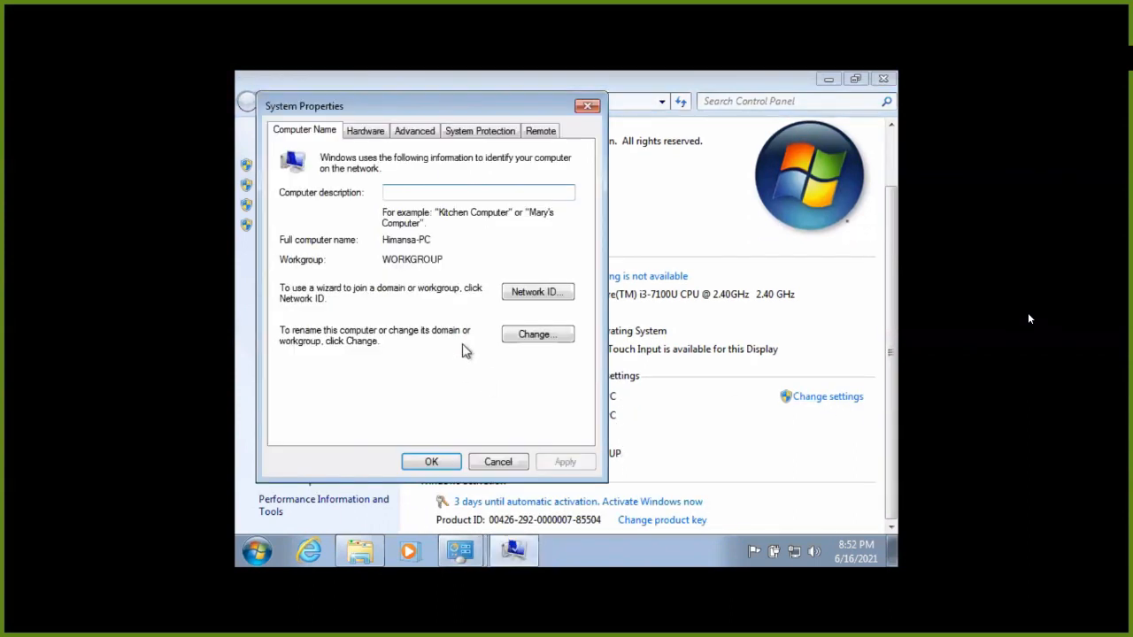
pyautogui.click(529, 335)
pyautogui.click(326, 327)
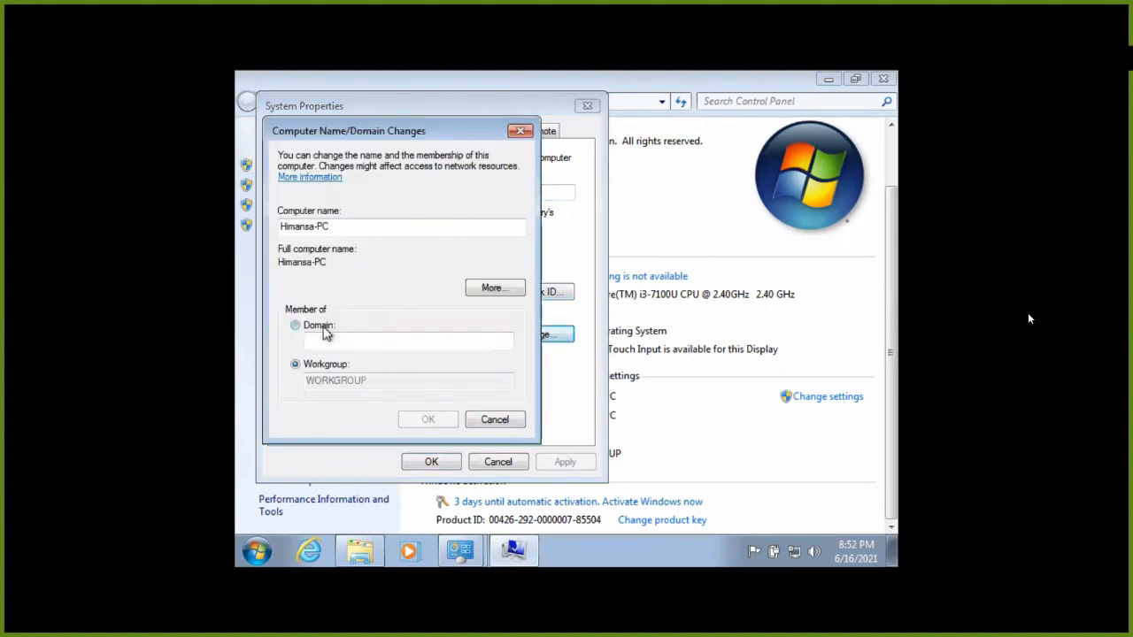
pyautogui.click(332, 340)
pyautogui.write('himansa.lo')
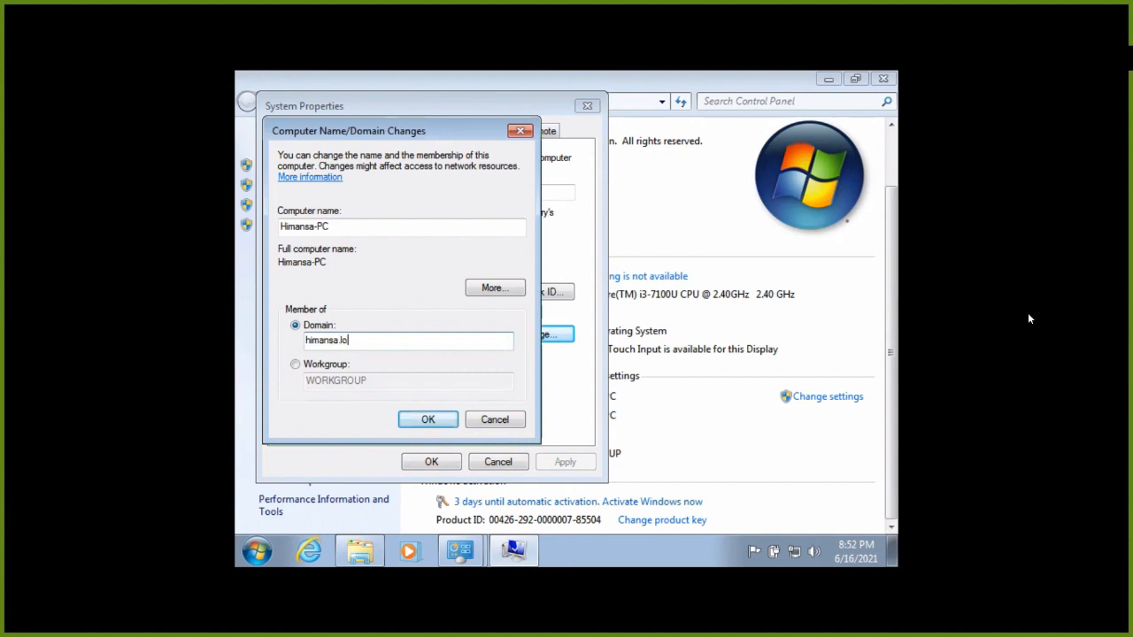
pyautogui.click(427, 420)
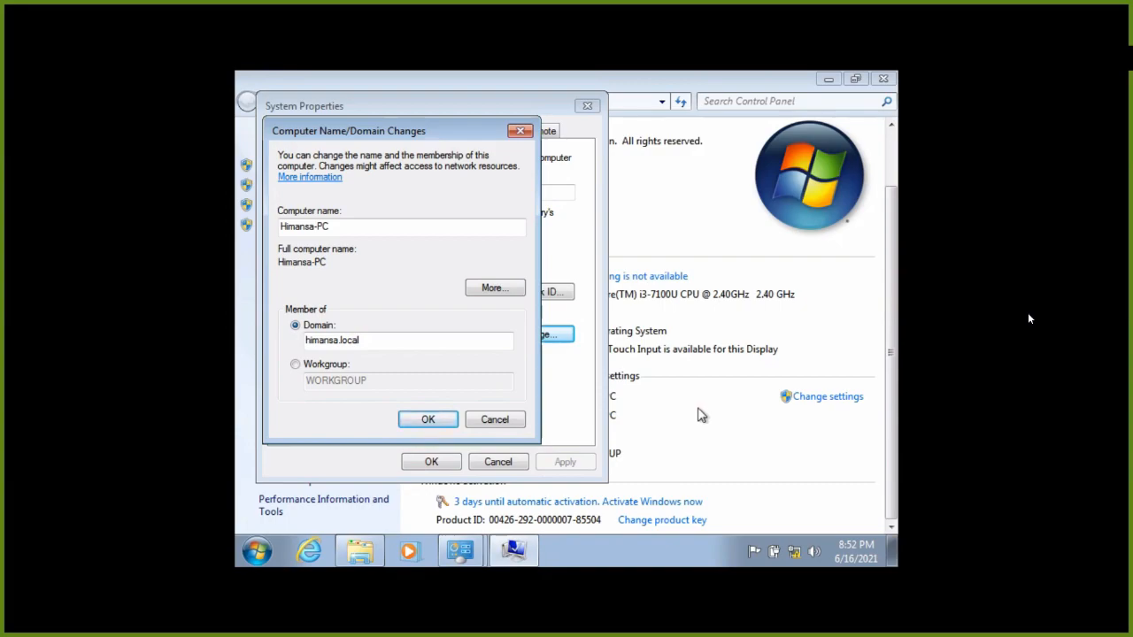
pyautogui.hotkey('ctrl', 'f')
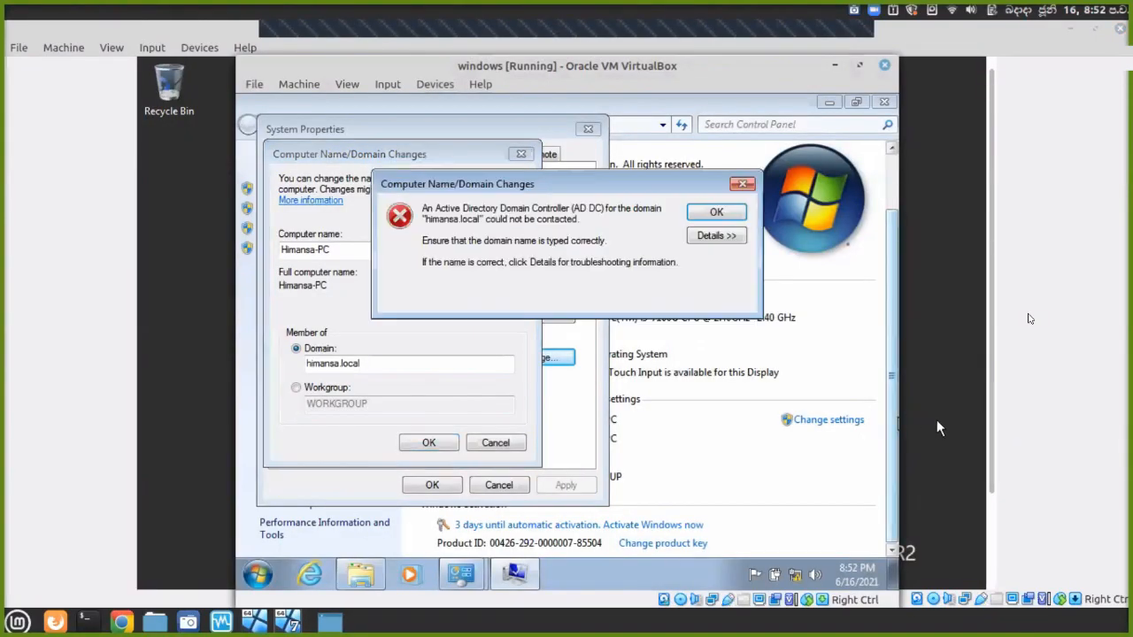
pyautogui.click(936, 419)
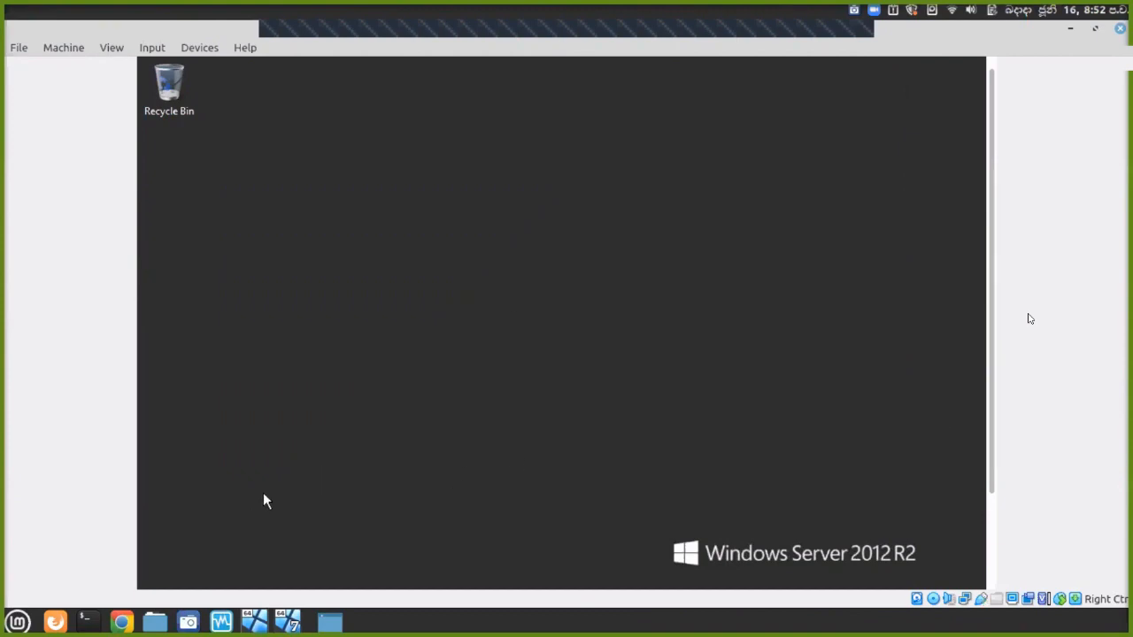
# In full-screen Server Manager, view Local Server and AD DS details, then send Ctrl+Alt+Del.
pyautogui.hotkey('ctrl', 'f')
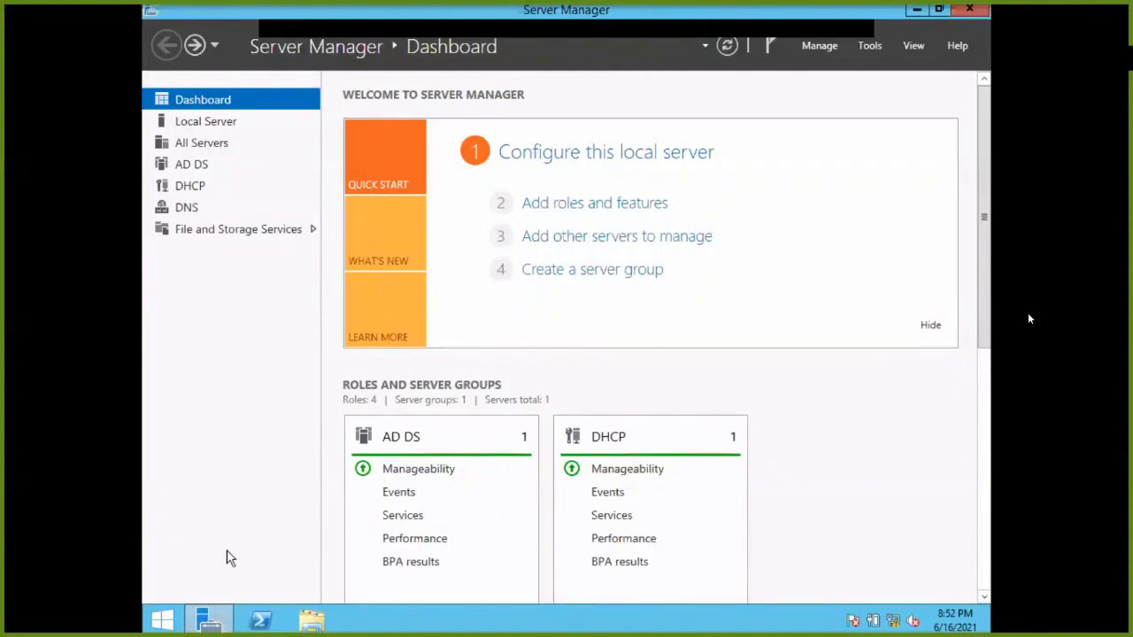
pyautogui.click(200, 126)
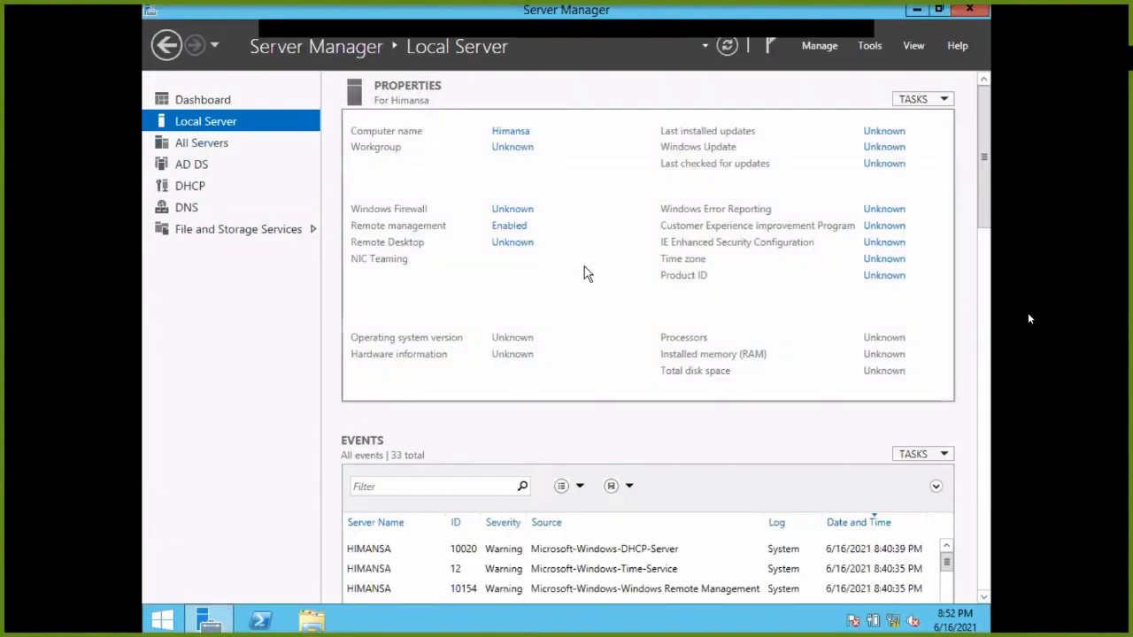
pyautogui.click(212, 173)
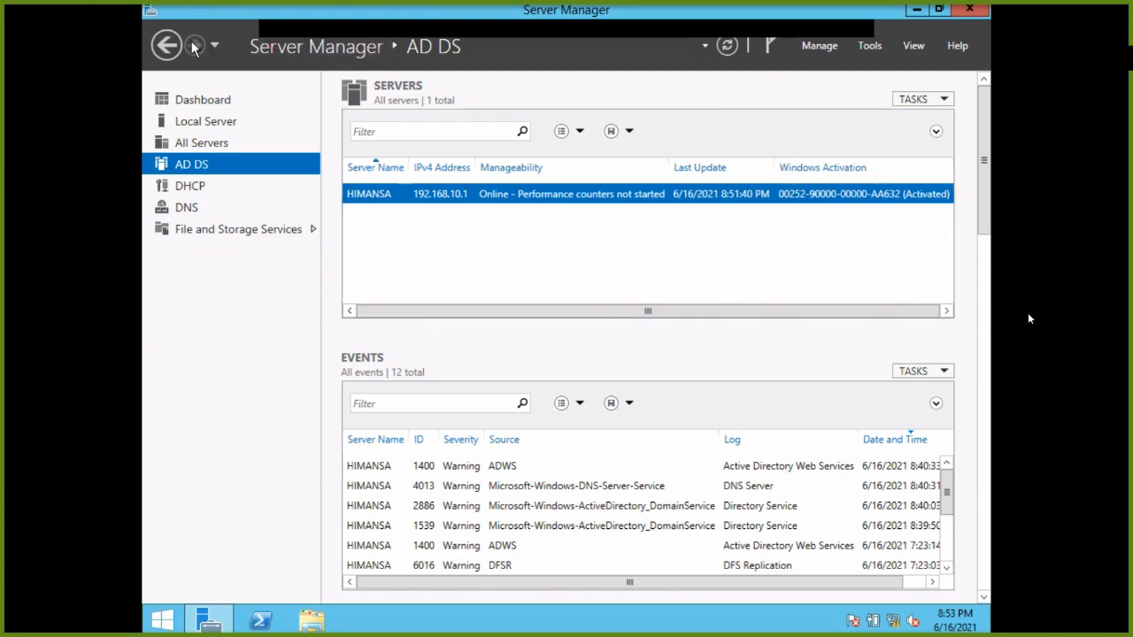
pyautogui.click(270, 50)
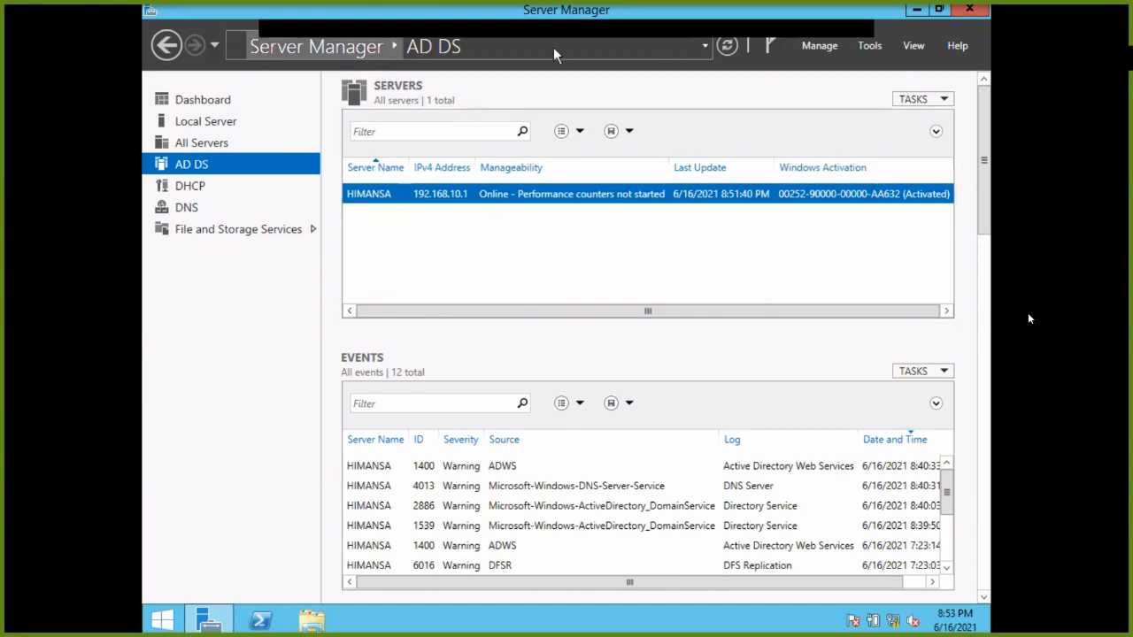
pyautogui.hotkey('ctrl', 'alt', 'Delete')
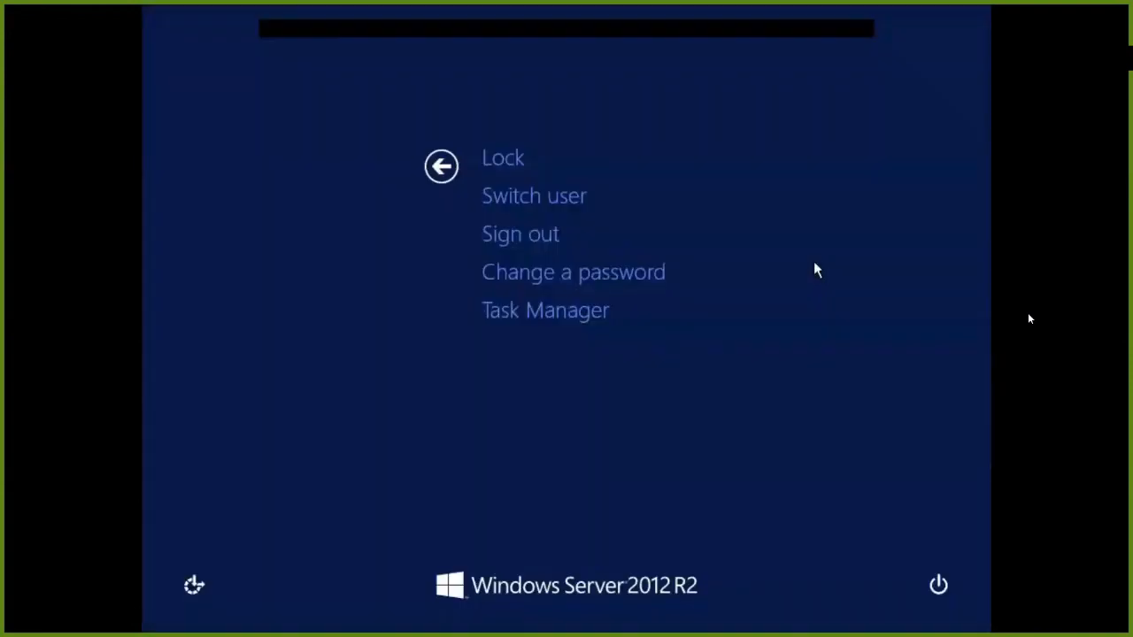
# Switch user and reach the Administrator sign-in tile via Ctrl+Alt+Del.
pyautogui.click(501, 189)
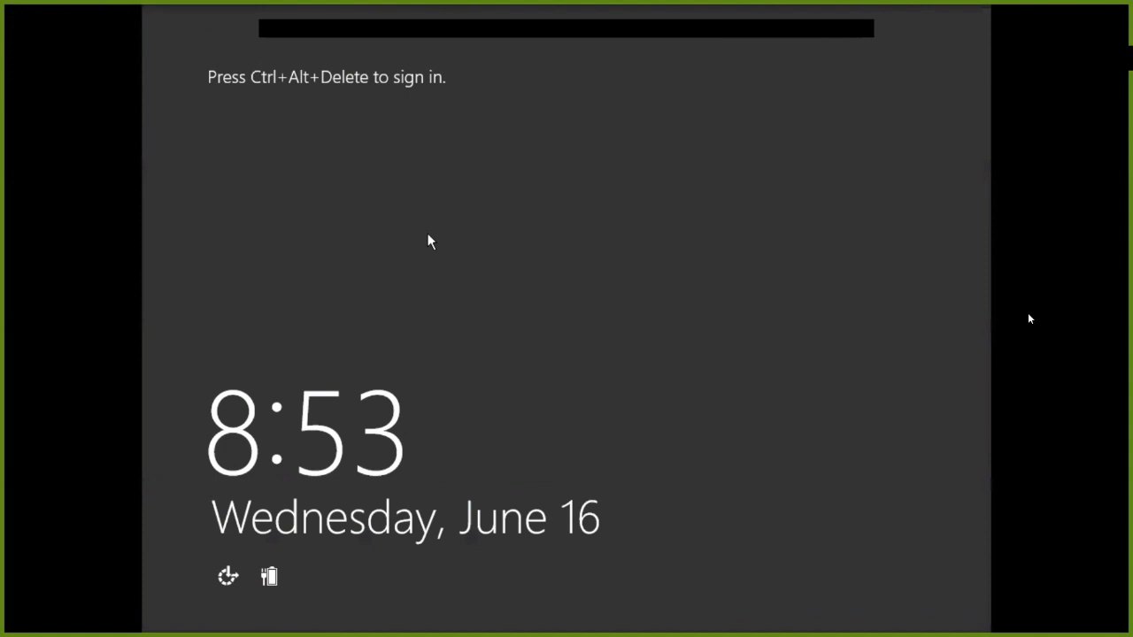
pyautogui.hotkey('ctrl', 'alt', 'Delete')
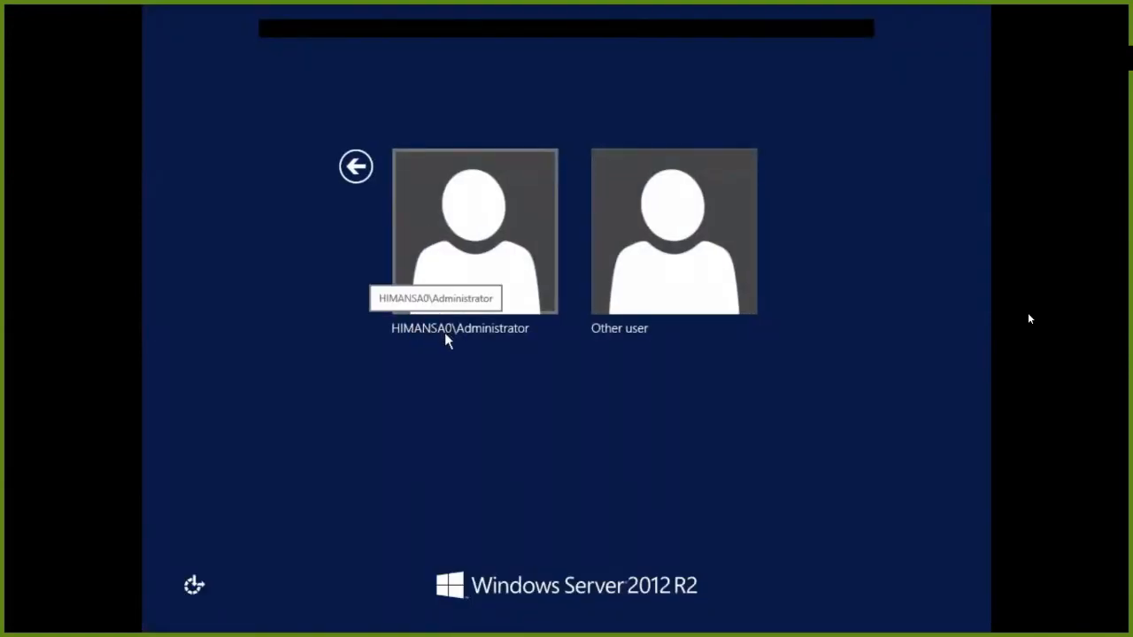
pyautogui.click(354, 177)
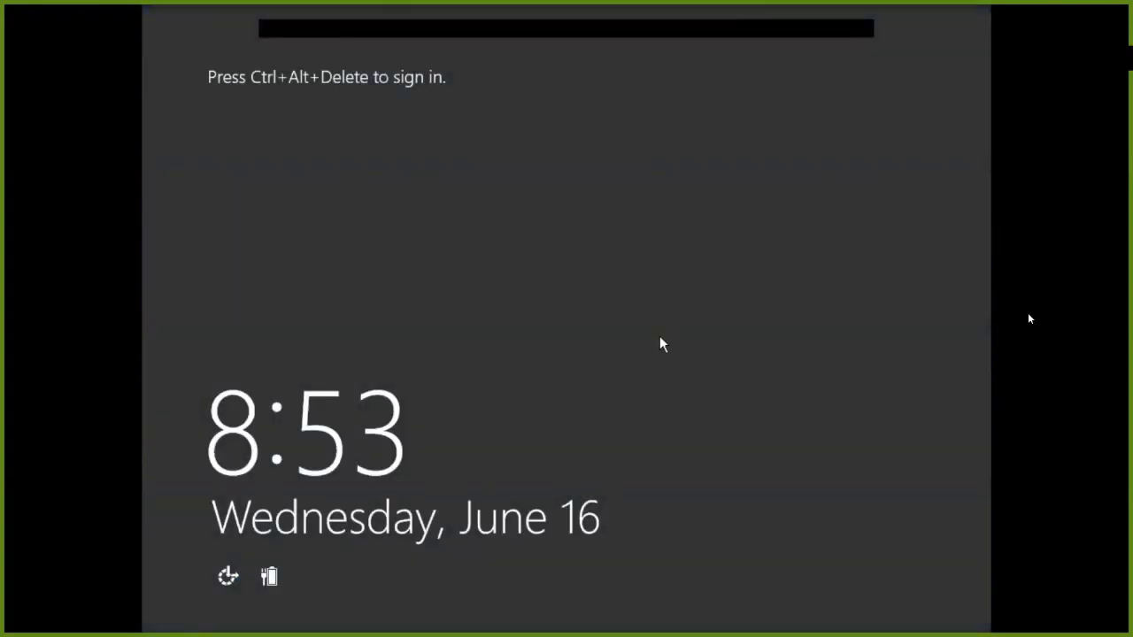
pyautogui.hotkey('ctrl', 'alt', 'Delete')
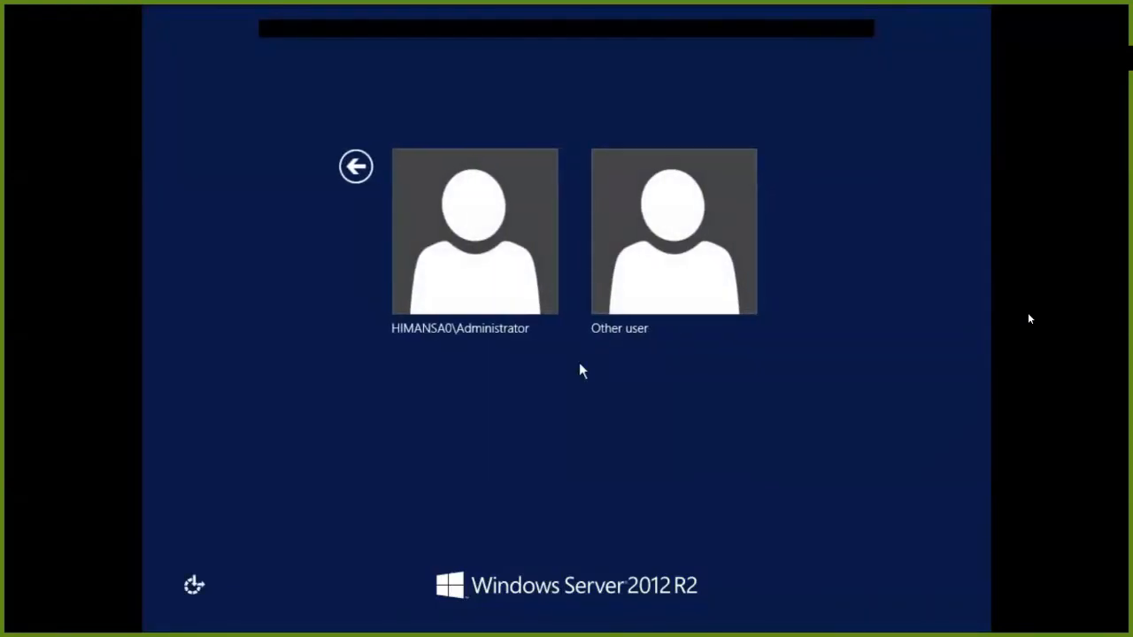
pyautogui.click(457, 212)
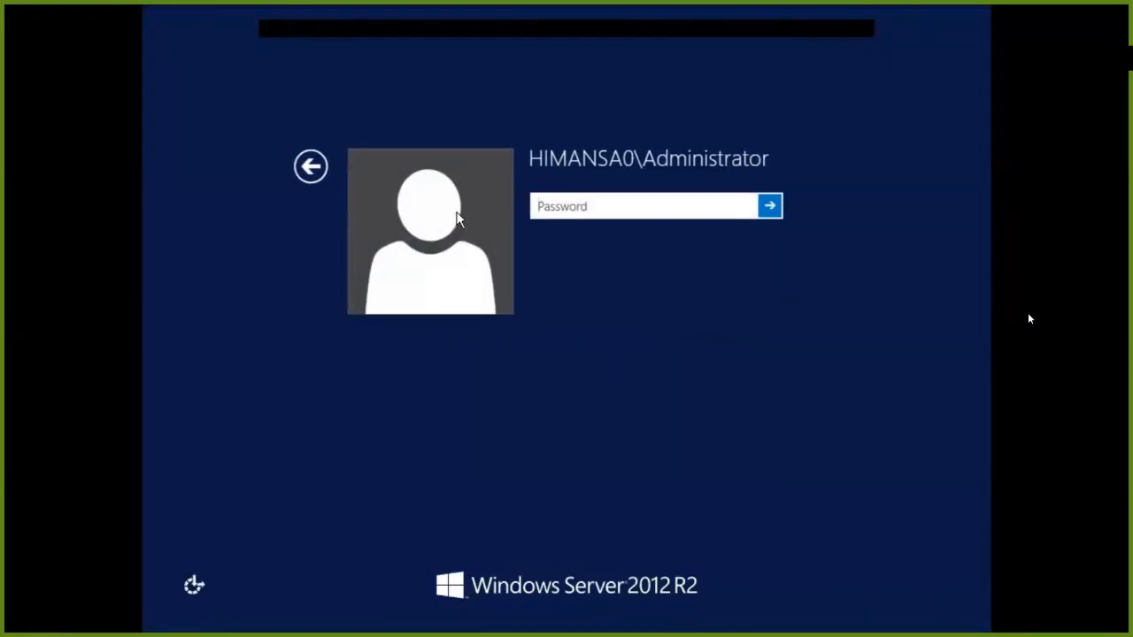
# Enter the Administrator password, retrying after each incorrect-password message.
pyautogui.write('*********')
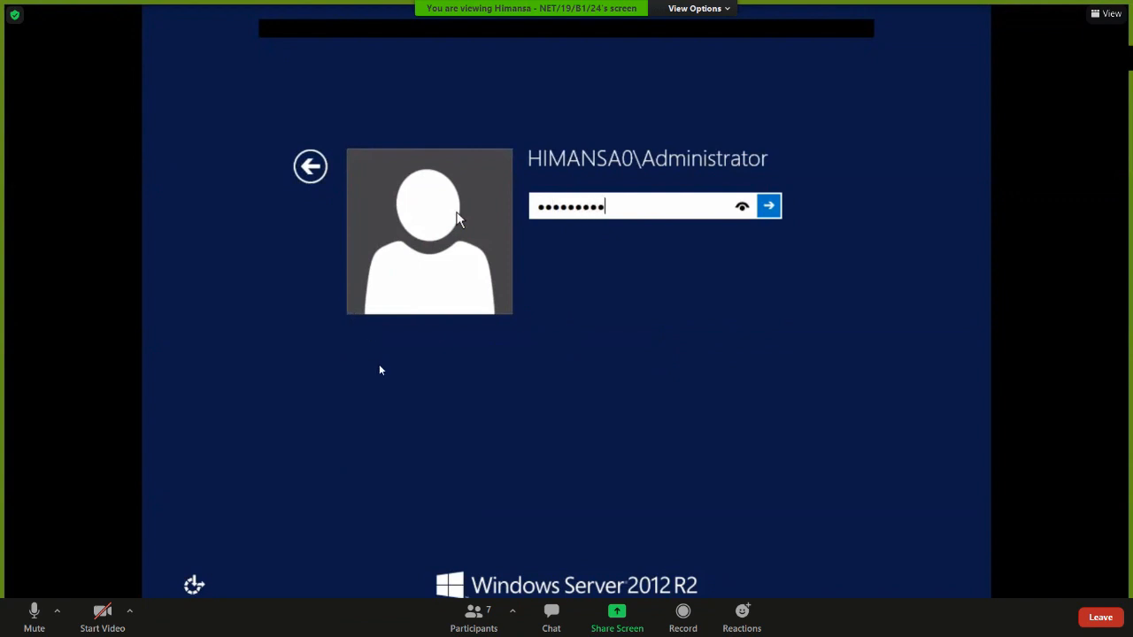
pyautogui.press('Return')
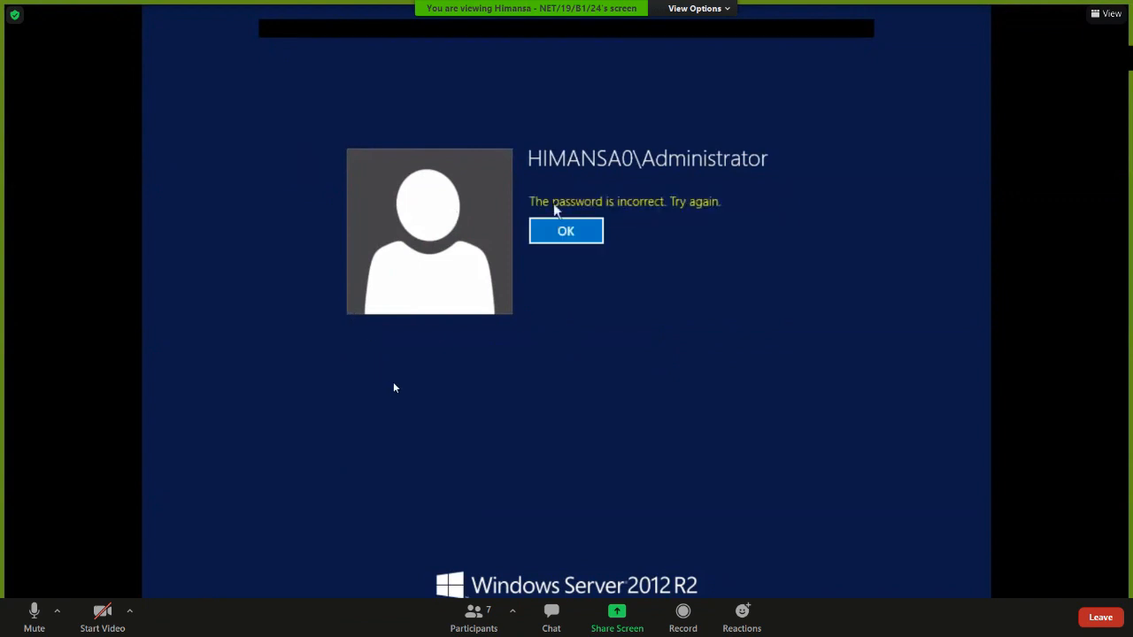
pyautogui.press('Return')
pyautogui.write('*********')
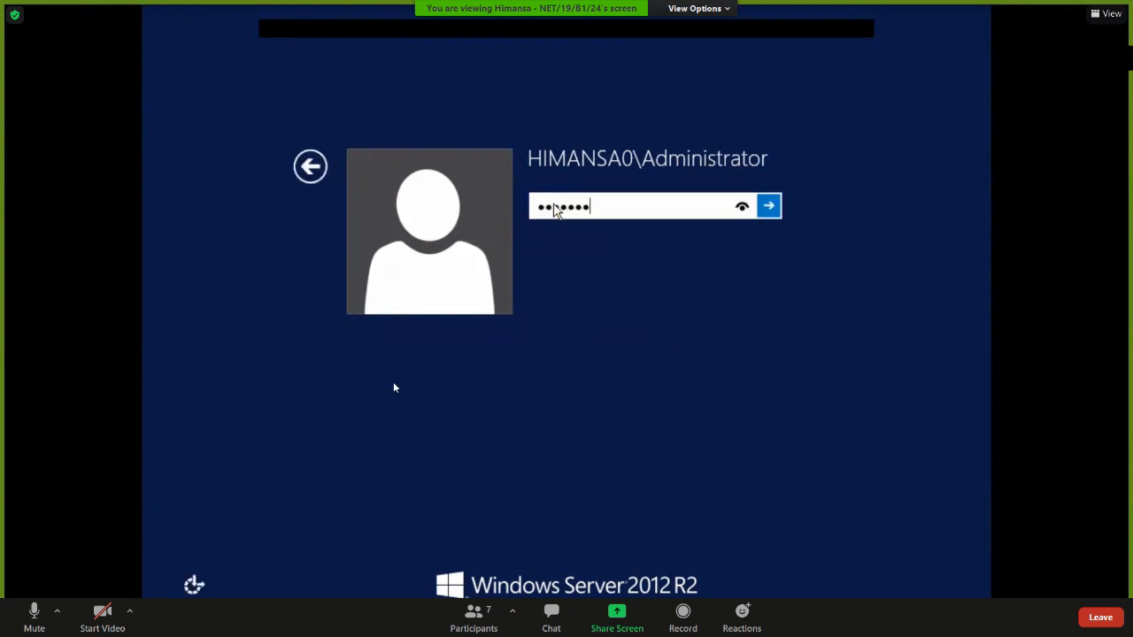
pyautogui.press('Return')
pyautogui.press('Return')
pyautogui.write('*********')
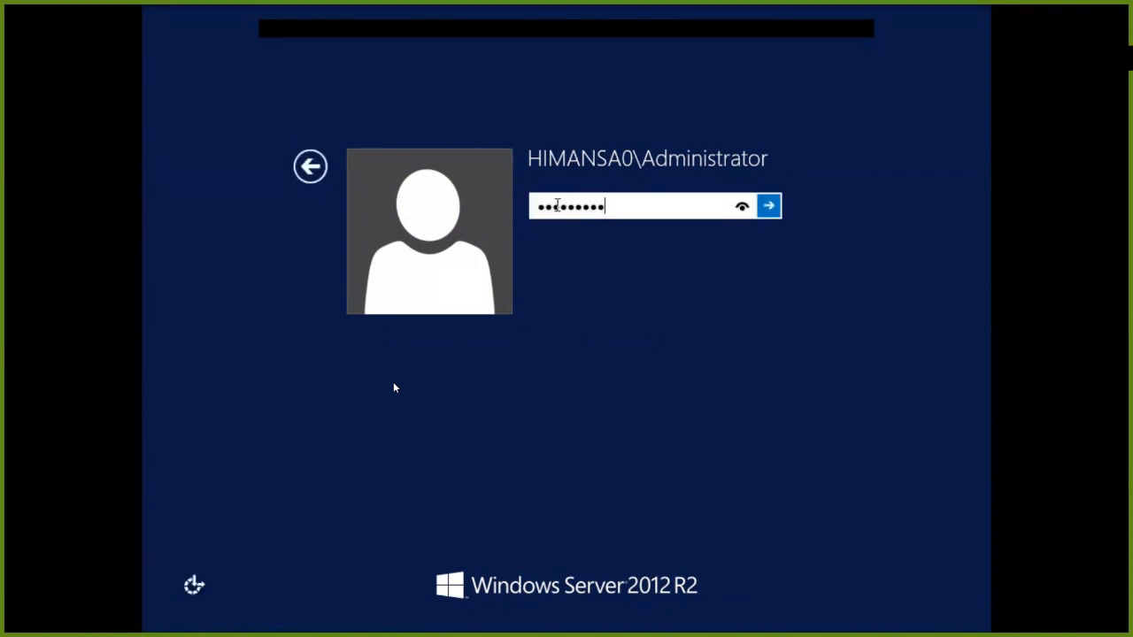
pyautogui.press('Return')
pyautogui.click(567, 226)
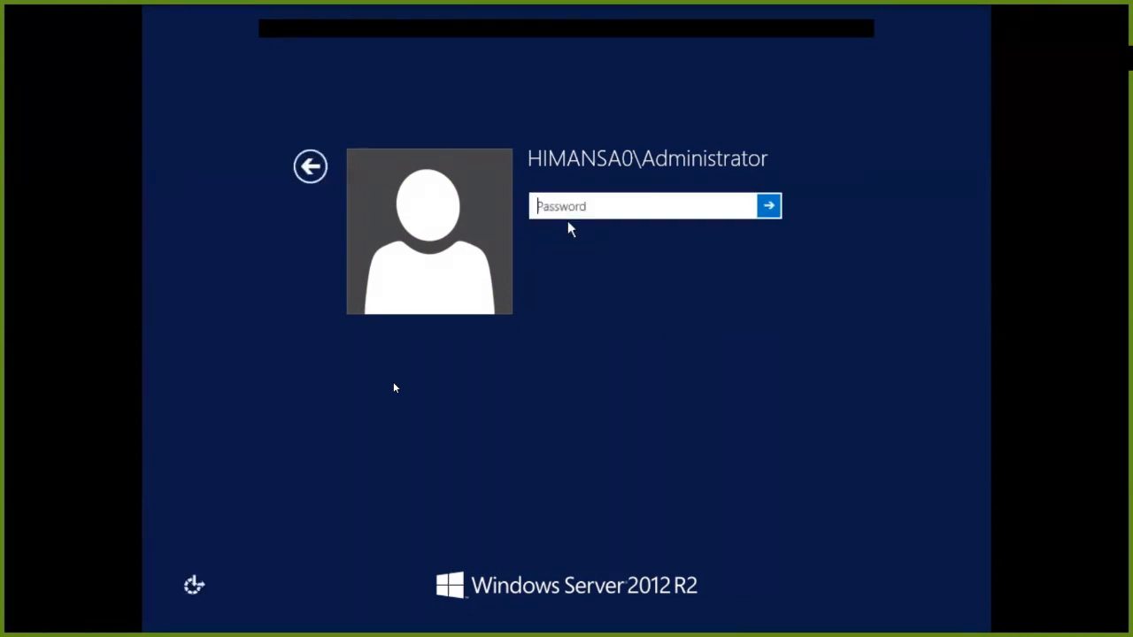
pyautogui.write('*******')
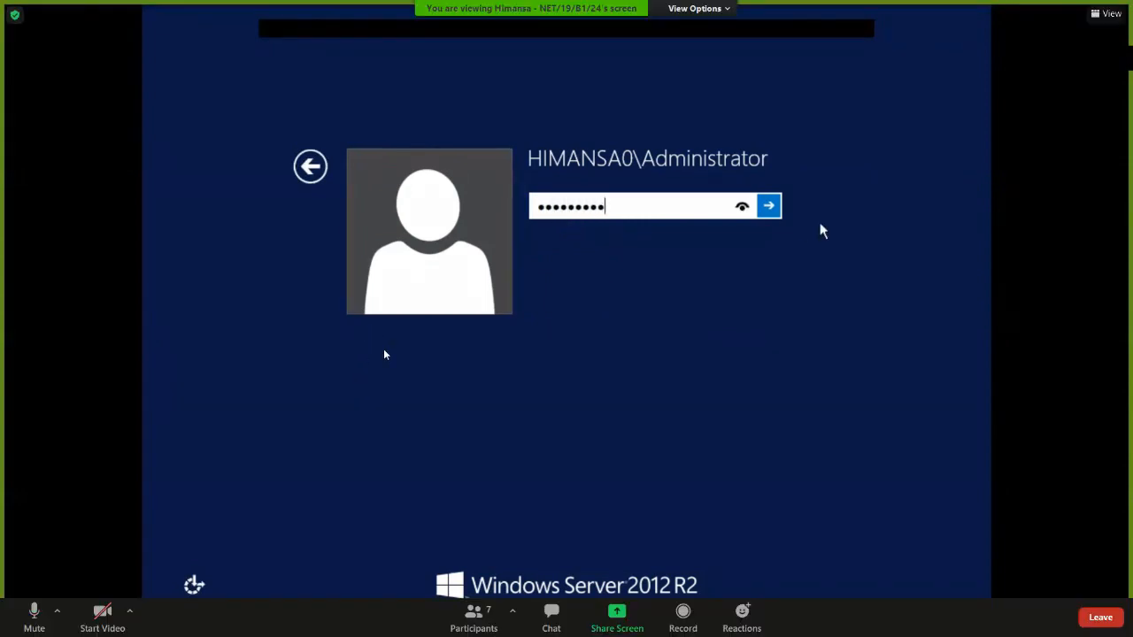
pyautogui.click(768, 206)
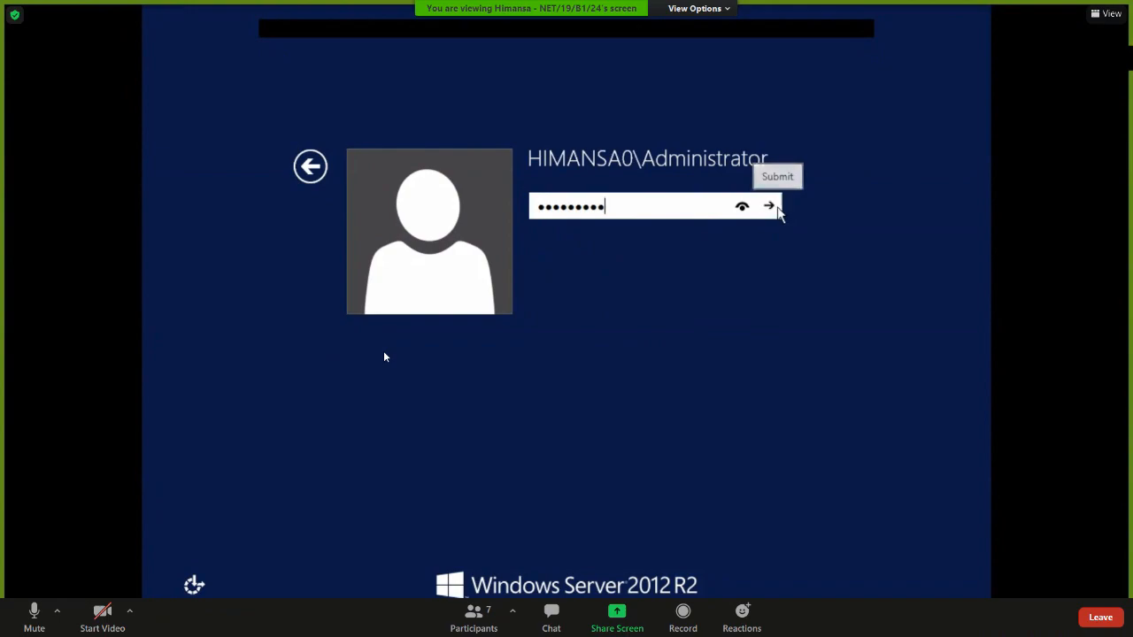